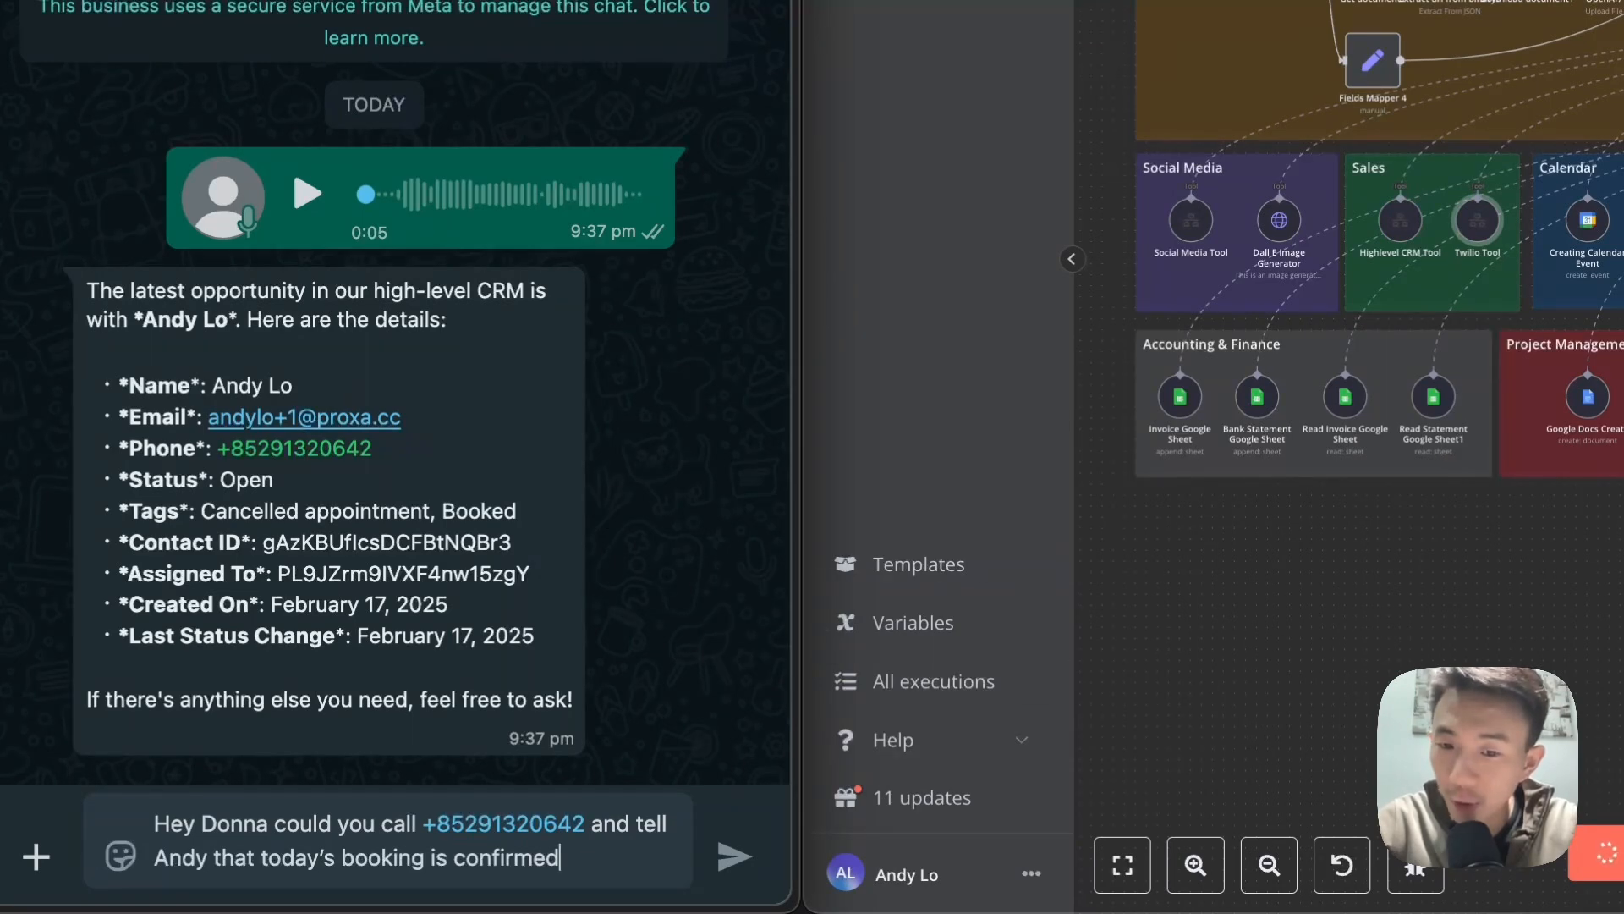
- Send Donna the booking-confirmation call request, then ask for a timeline estimation for an n8n crawler saving to Google Drive, stored in a Google Doc
click(734, 856)
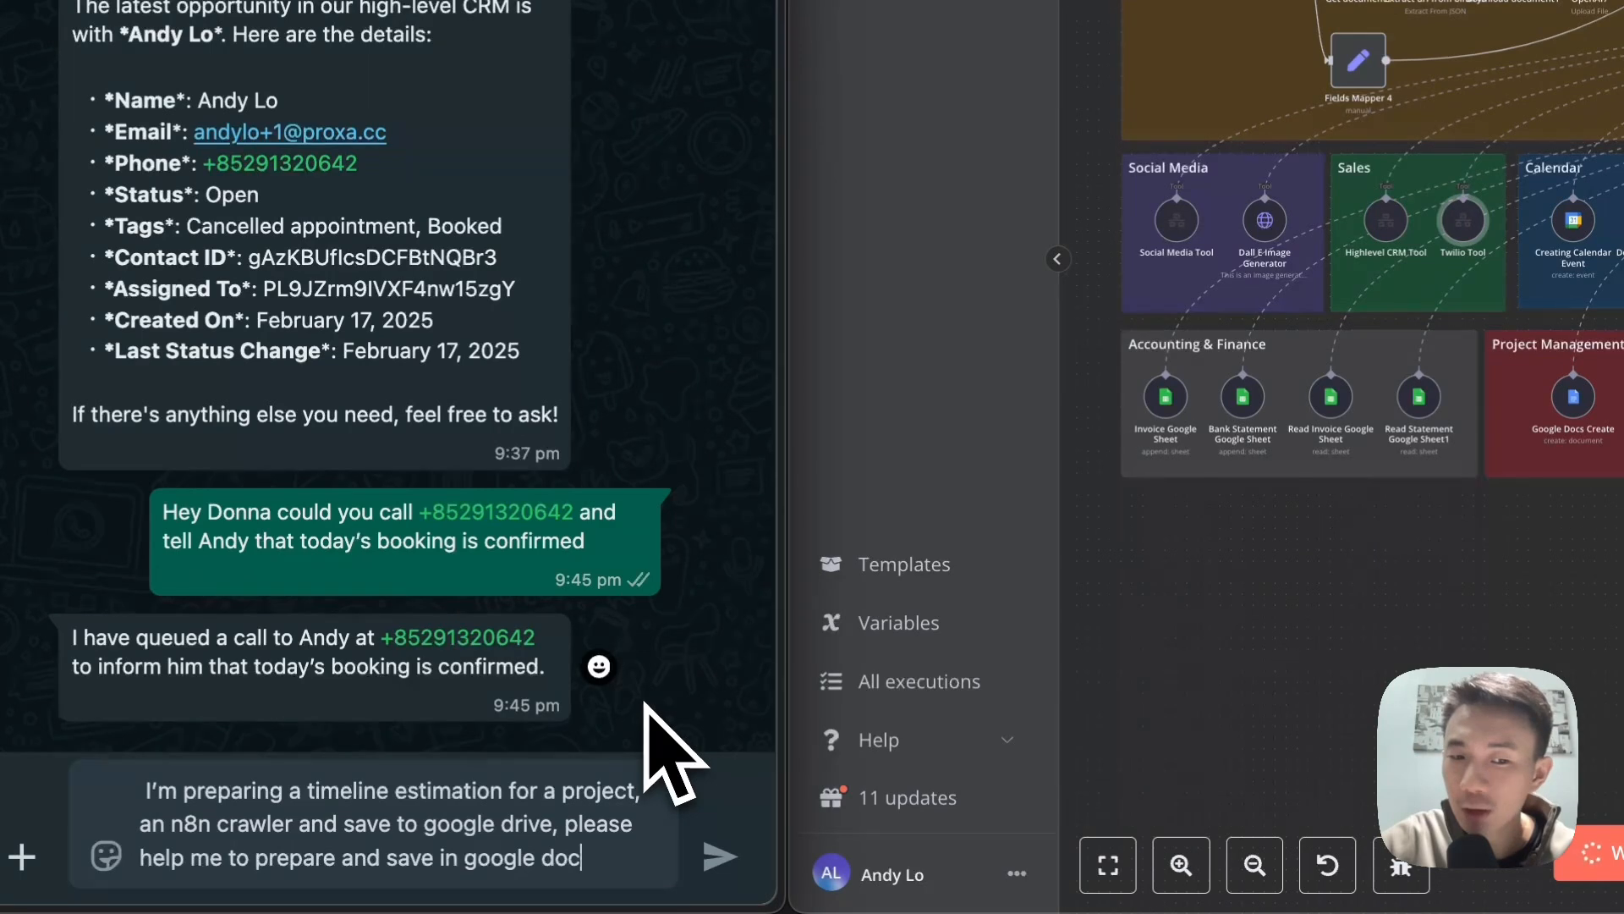
click(723, 858)
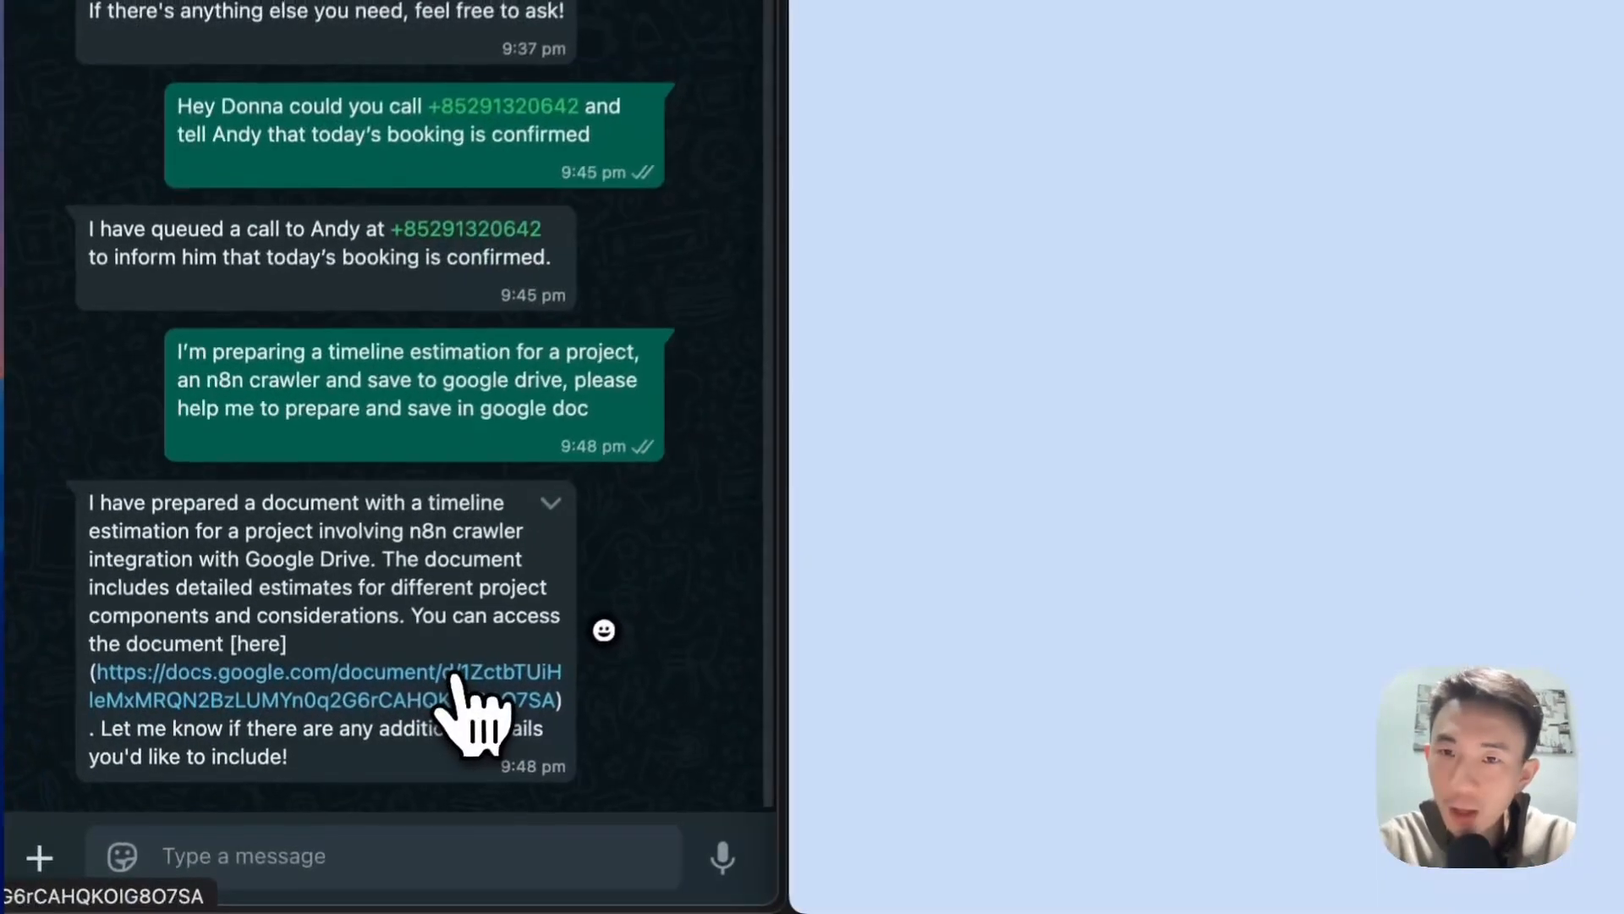
- Open the linked Google Doc from the reply and review the project components and total estimated timeline
click(404, 738)
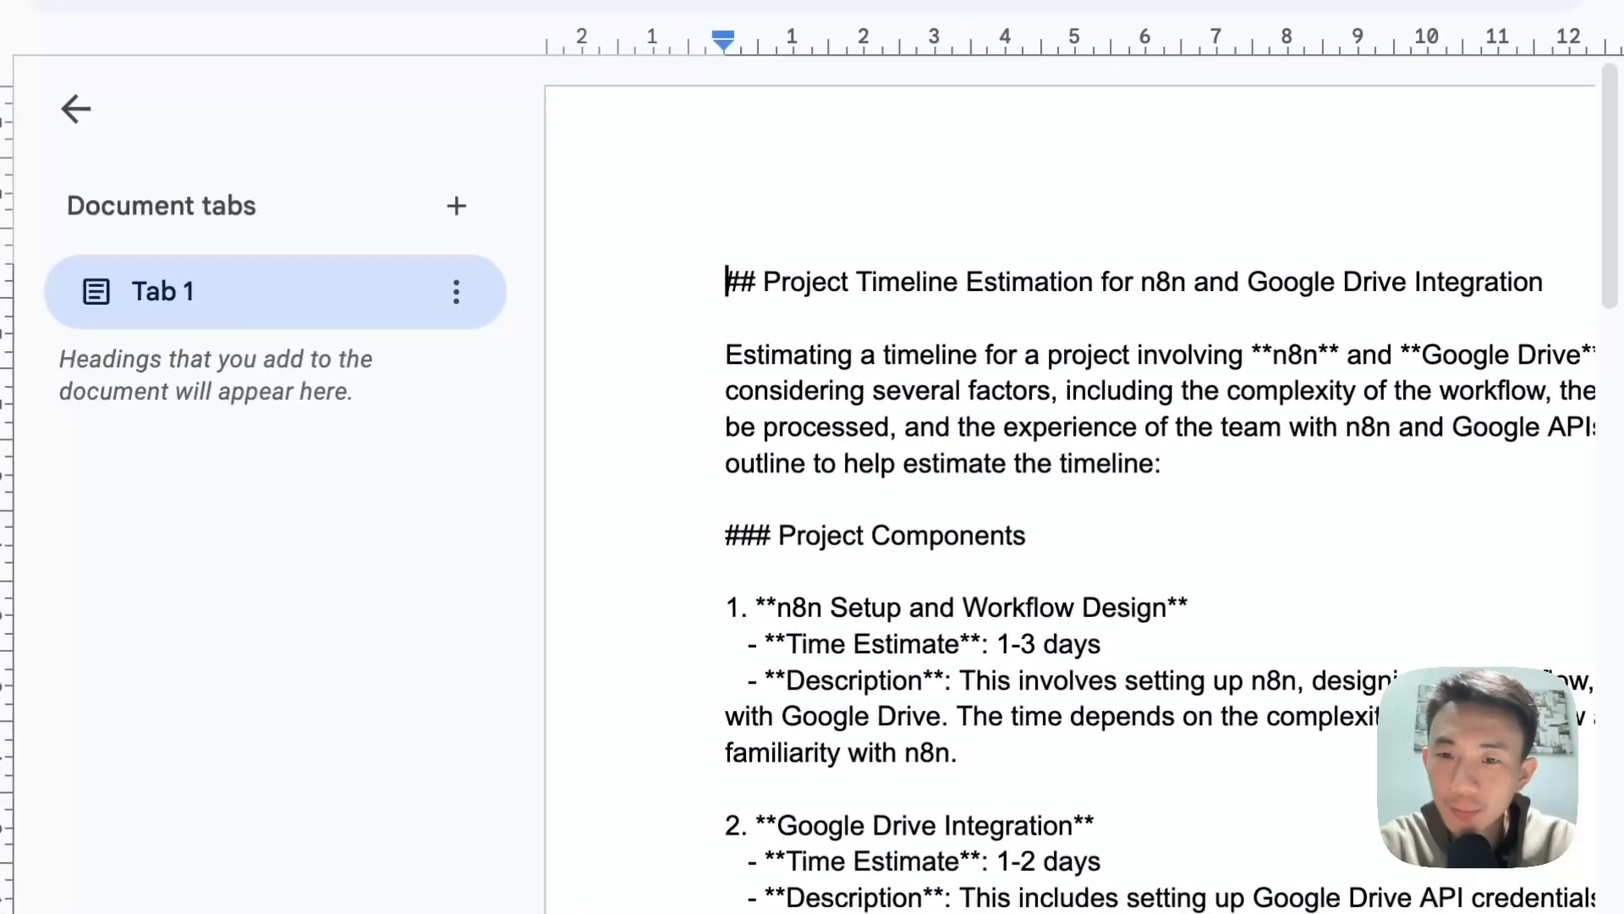
scroll(1173, 292, down, 2)
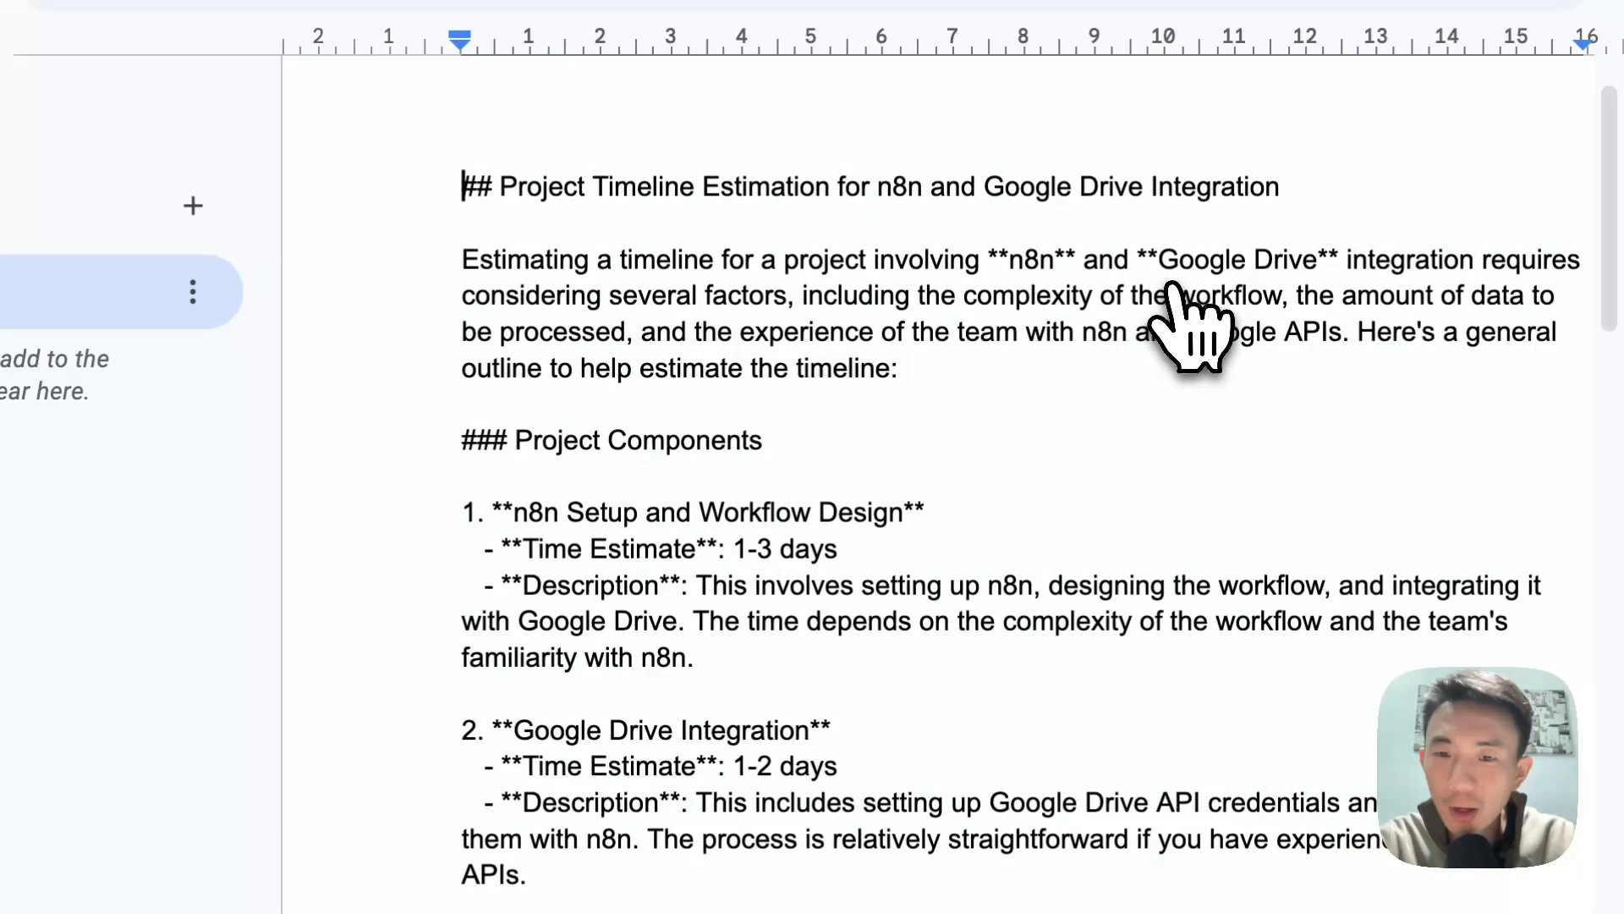
scroll(1173, 292, down, 2)
scroll(1174, 291, down, 20)
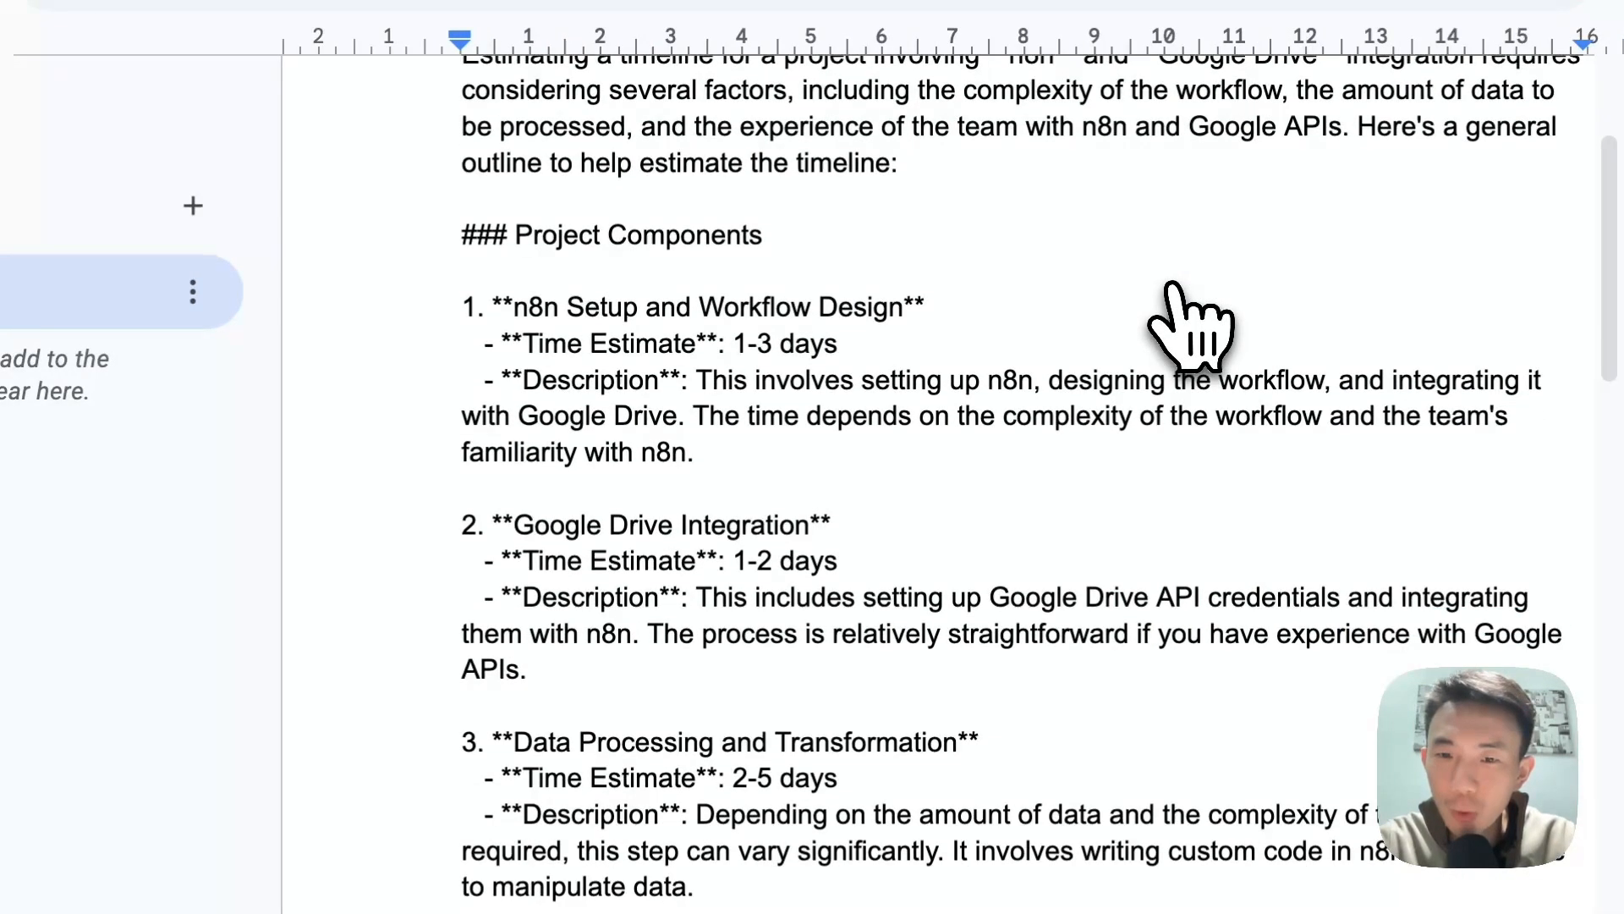
scroll(1176, 304, down, 3)
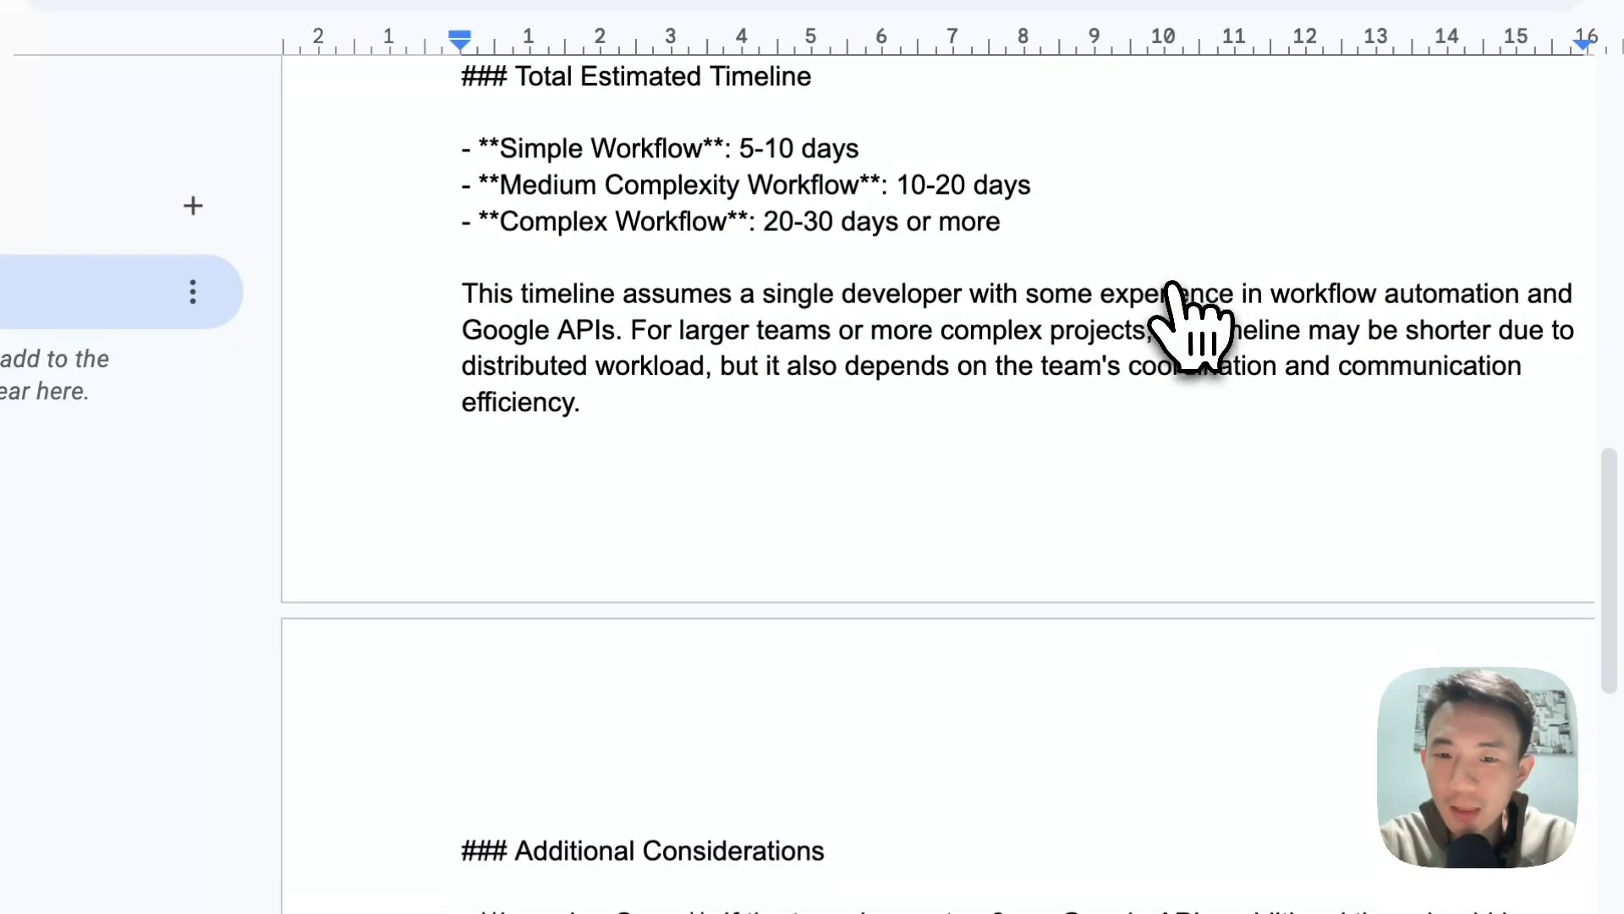
scroll(1175, 304, up, 15)
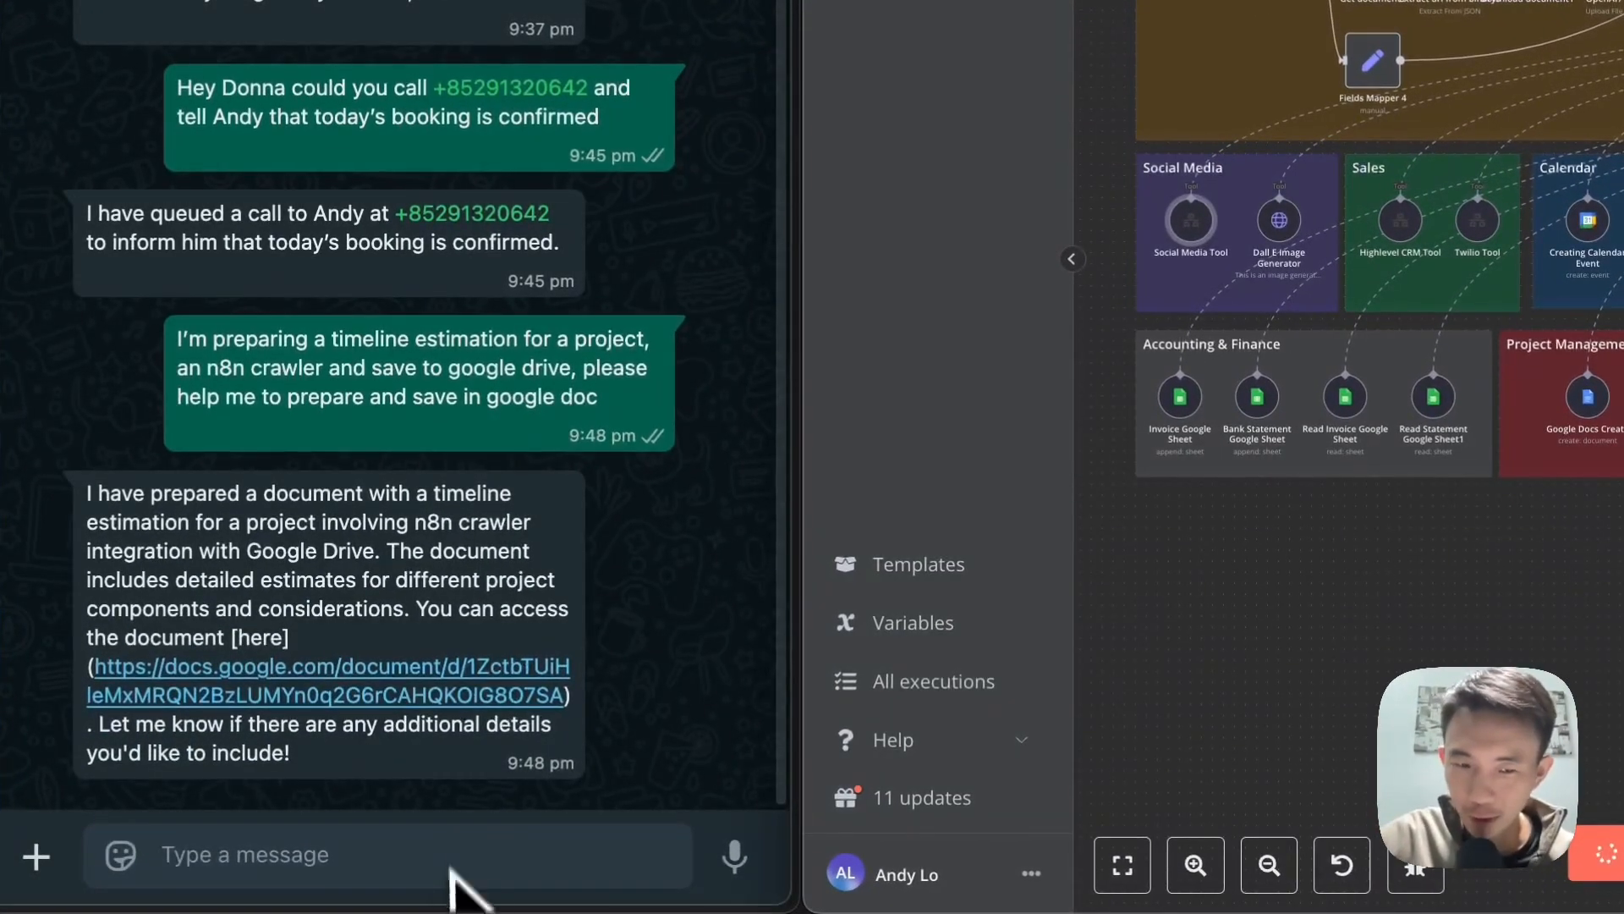
- Ask Donna to draft a short blog post regarding n8n AI Agent automation and post it to the named person's LinkedIn account now
click(419, 856)
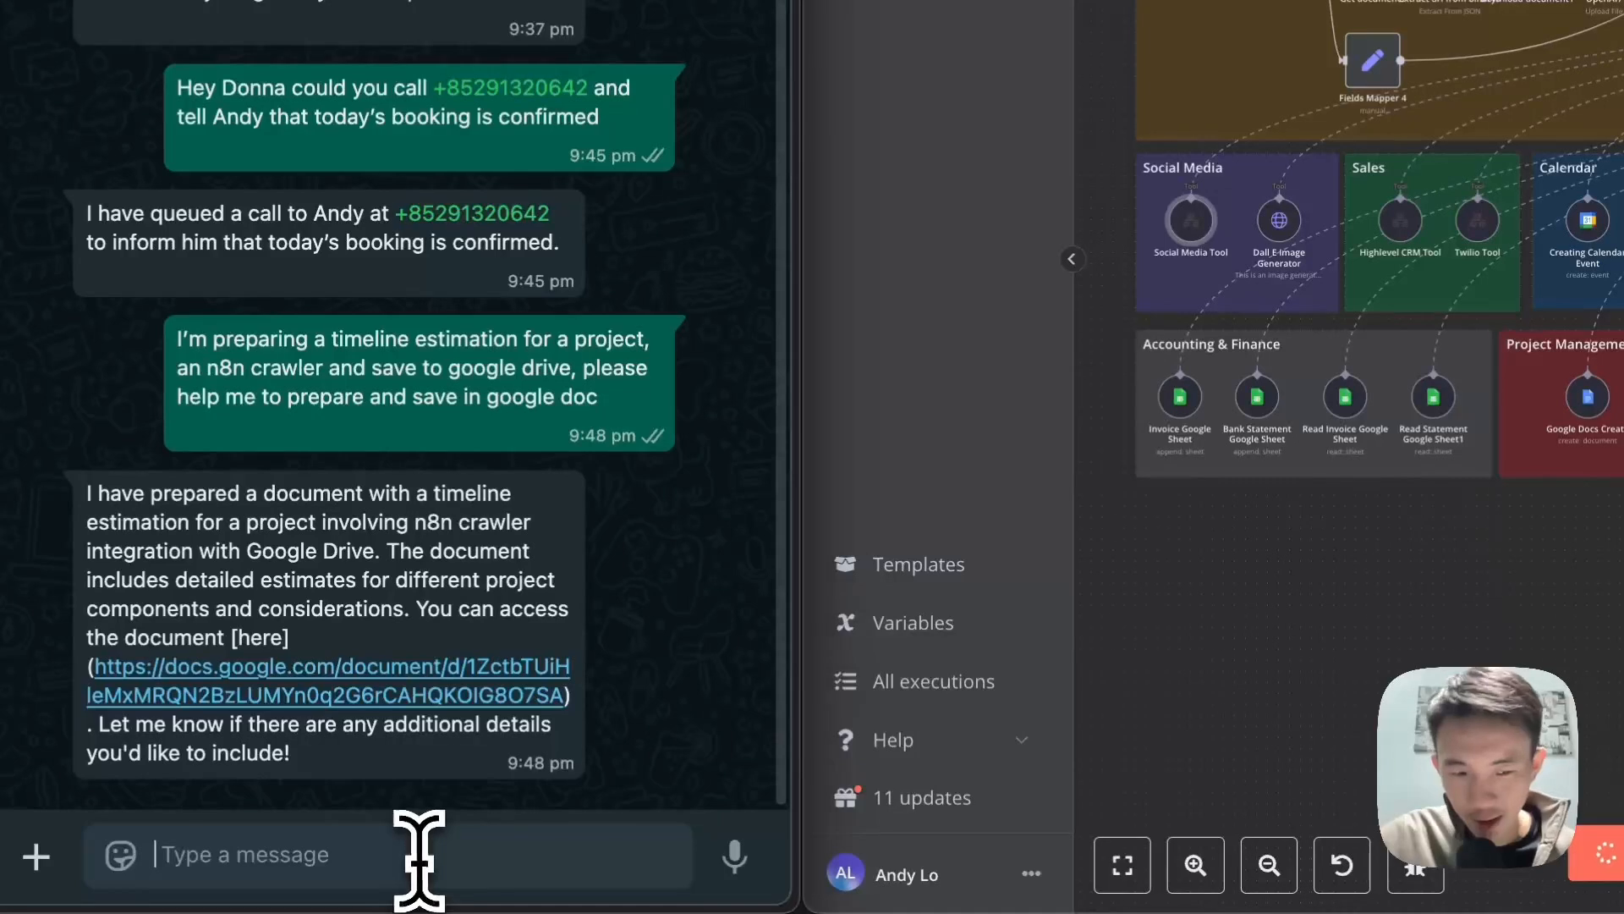
text(Could you draft a short blog post regarding n8n AI Agent automation and post to Sam’s Linkedin account now?)
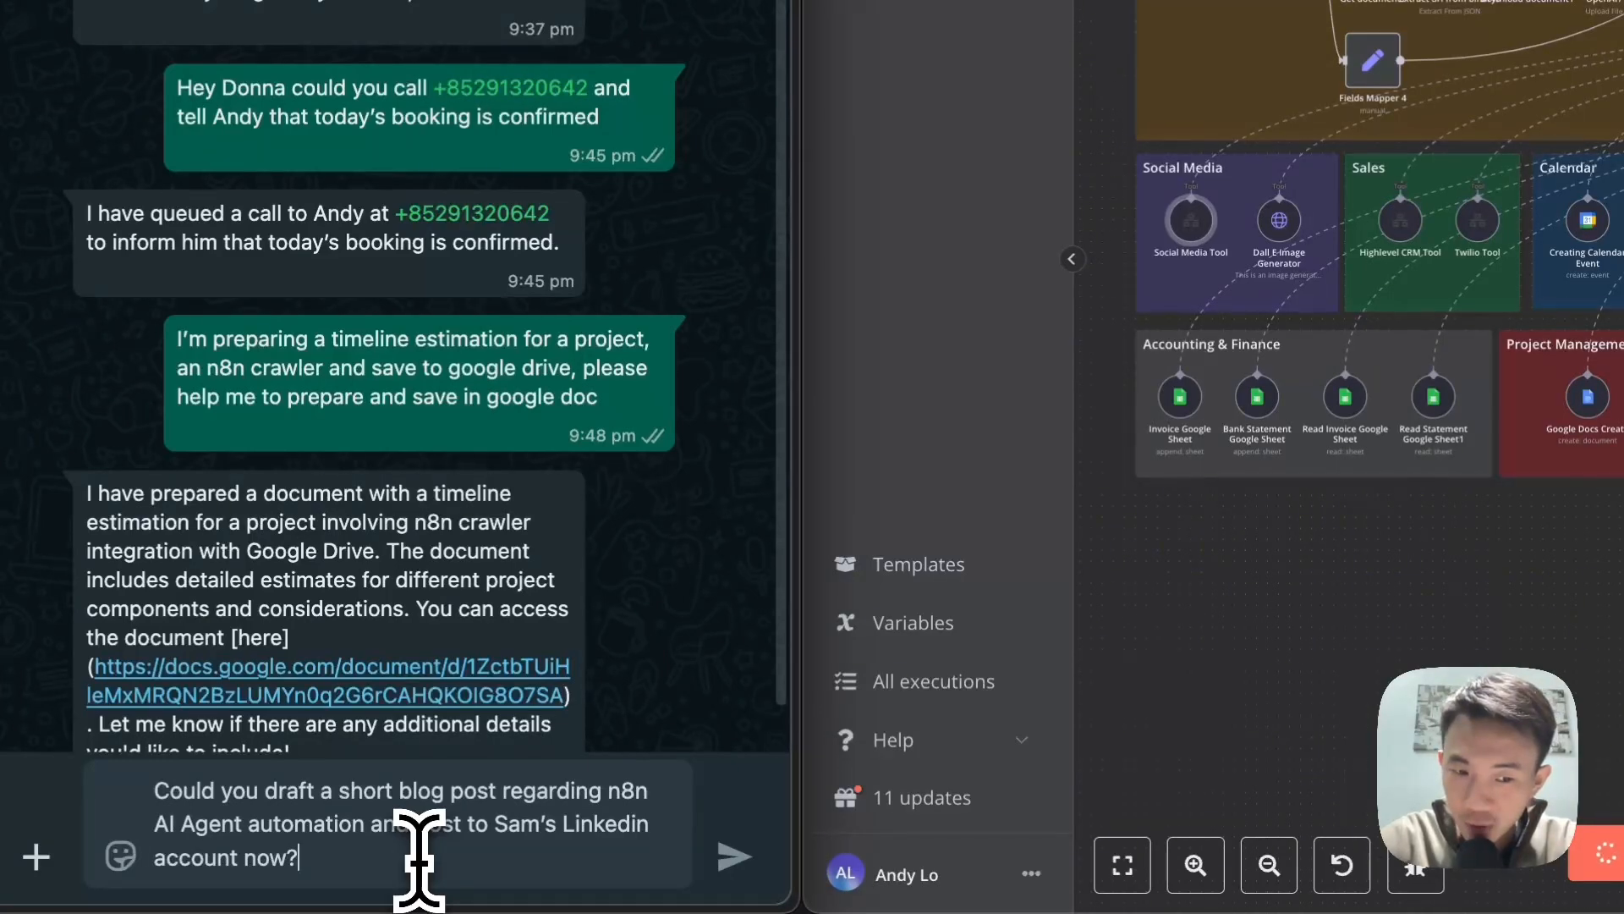
click(735, 857)
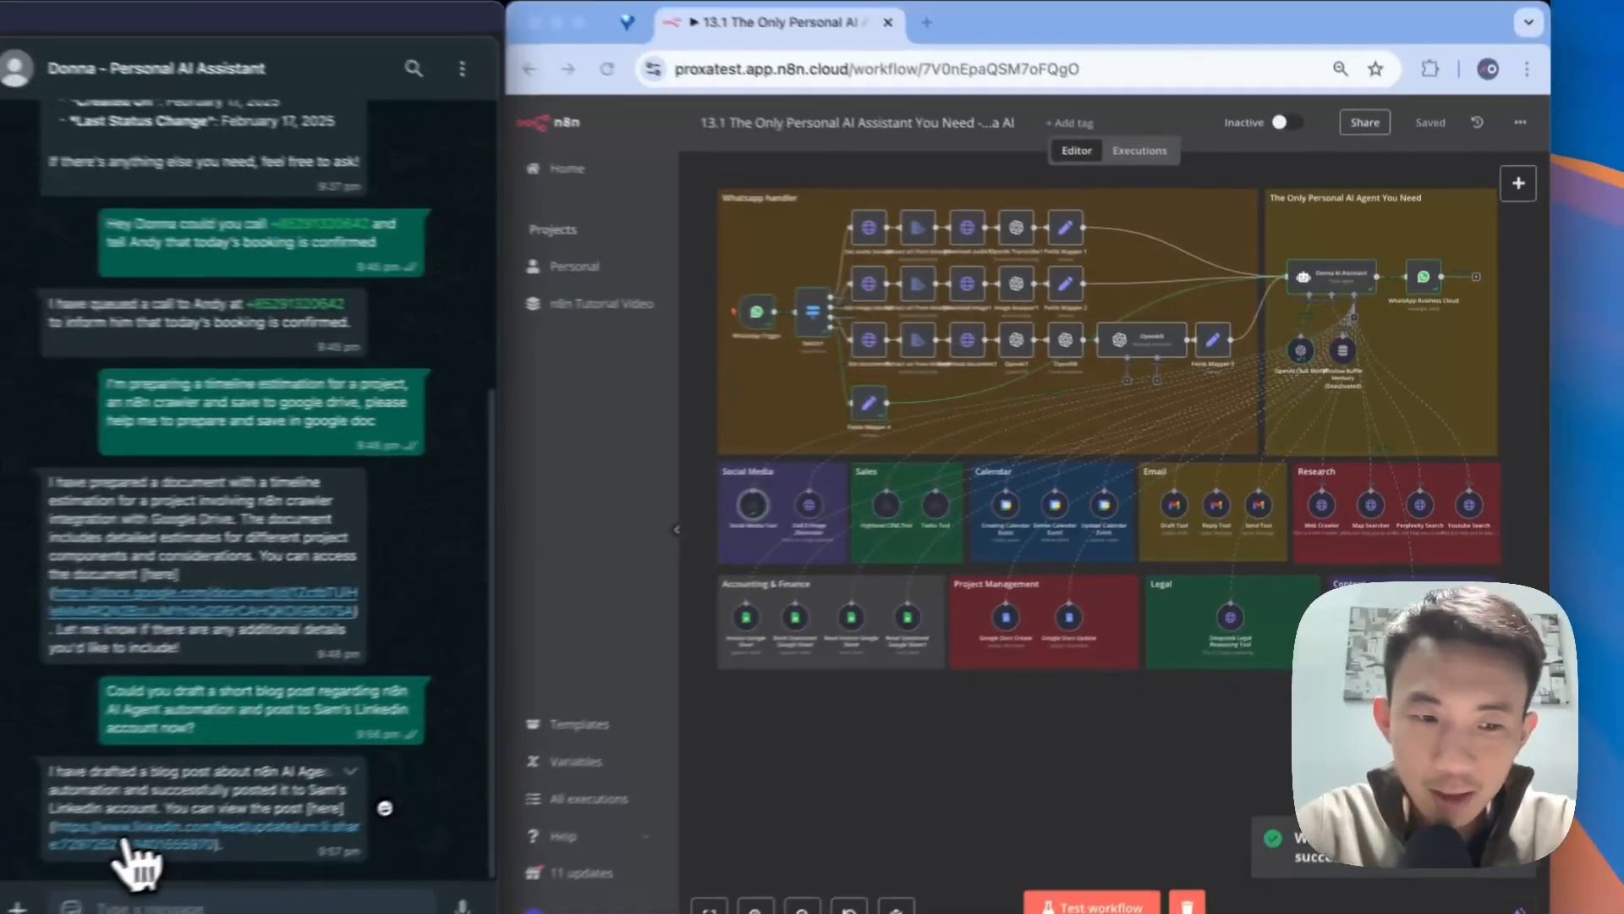
- Open the linked LinkedIn post from the reply and read it through to the call to action
click(127, 845)
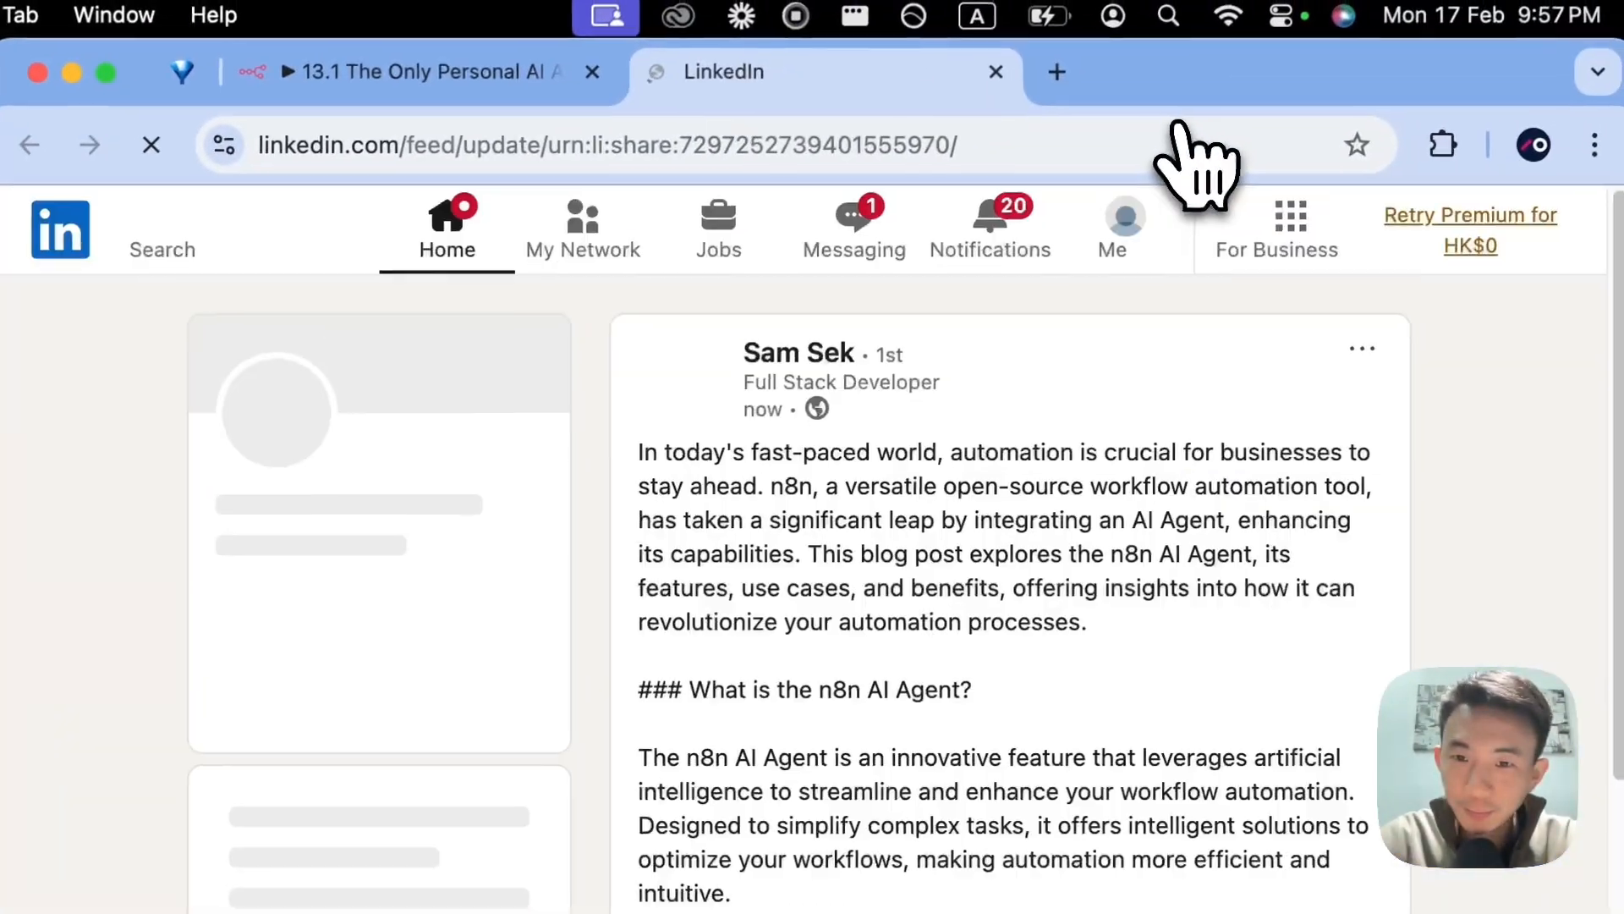
scroll(1026, 561, down, 10)
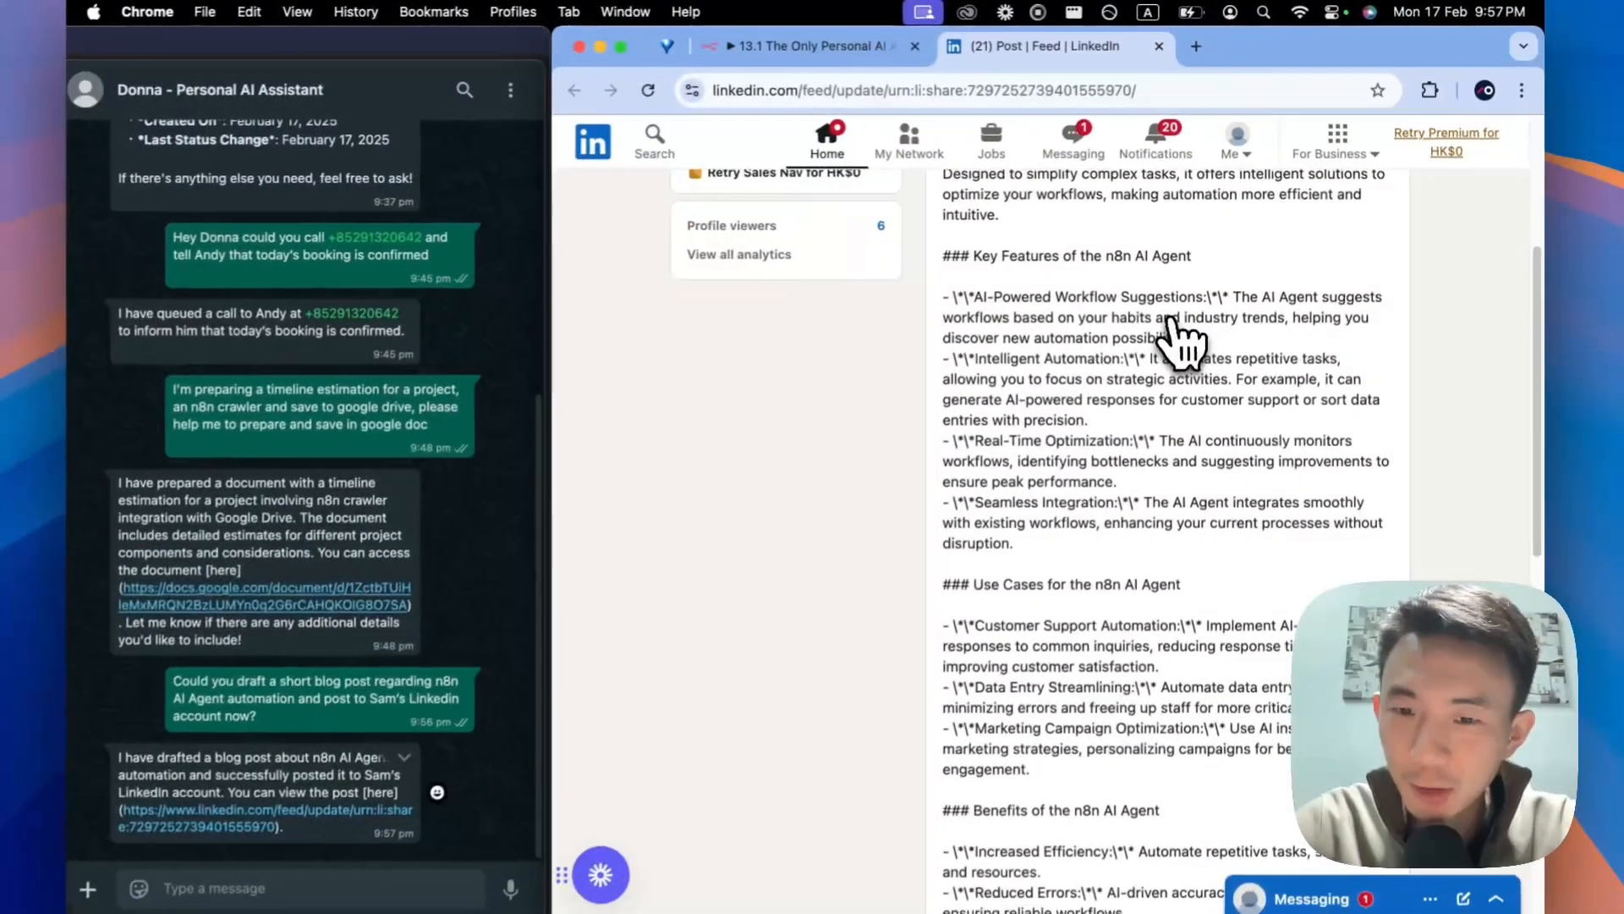
scroll(1182, 339, down, 8)
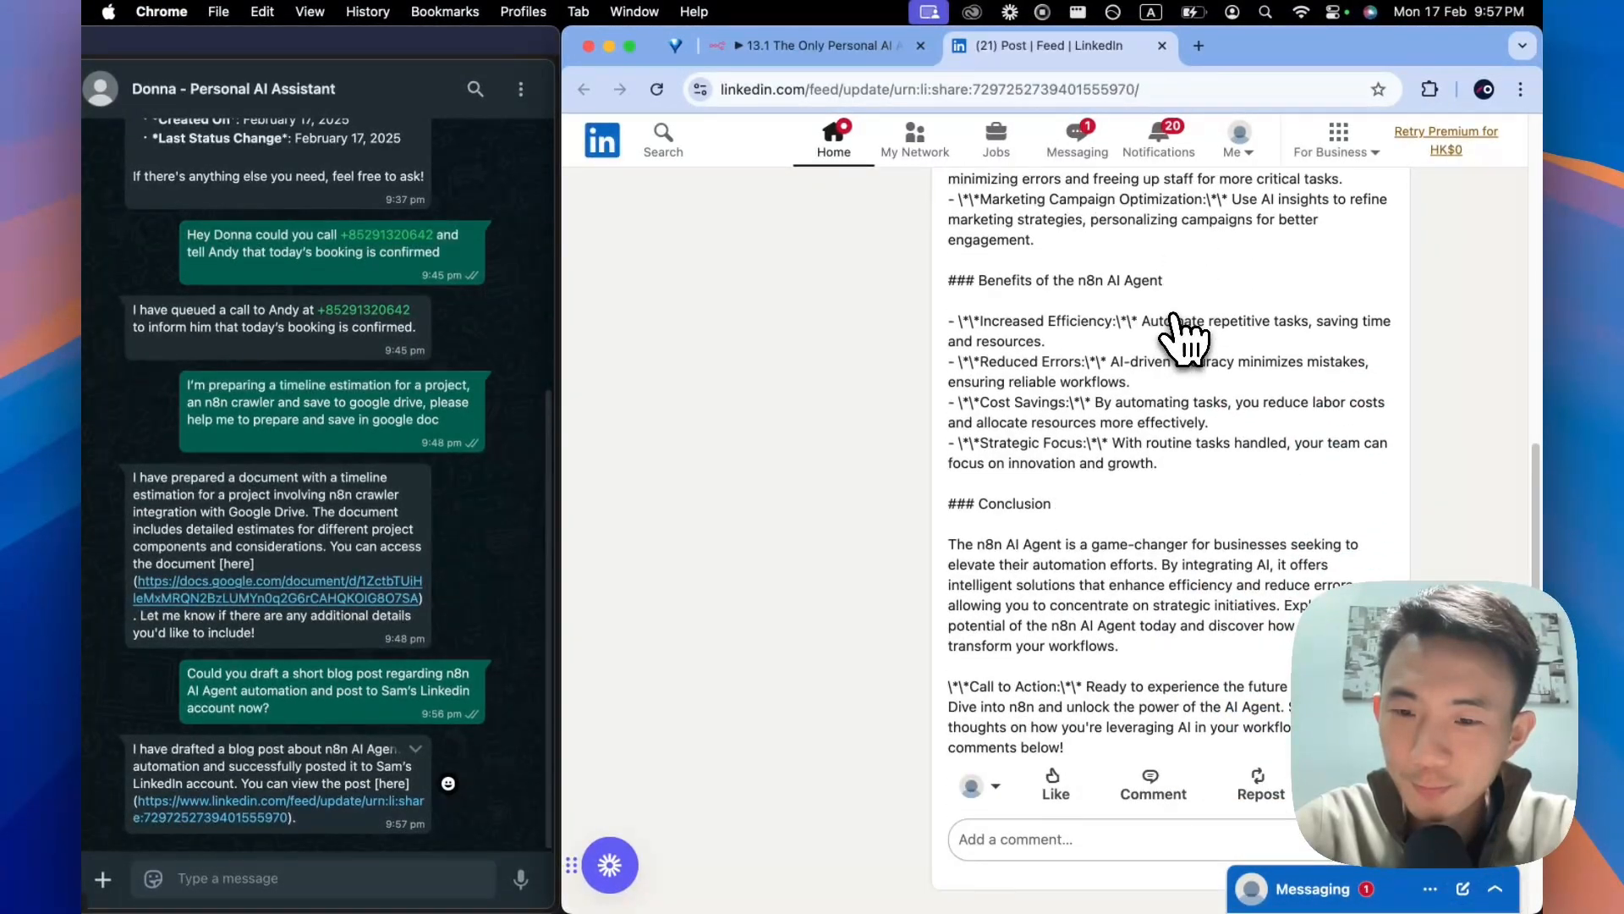
scroll(1185, 337, down, 3)
scroll(1189, 334, up, 20)
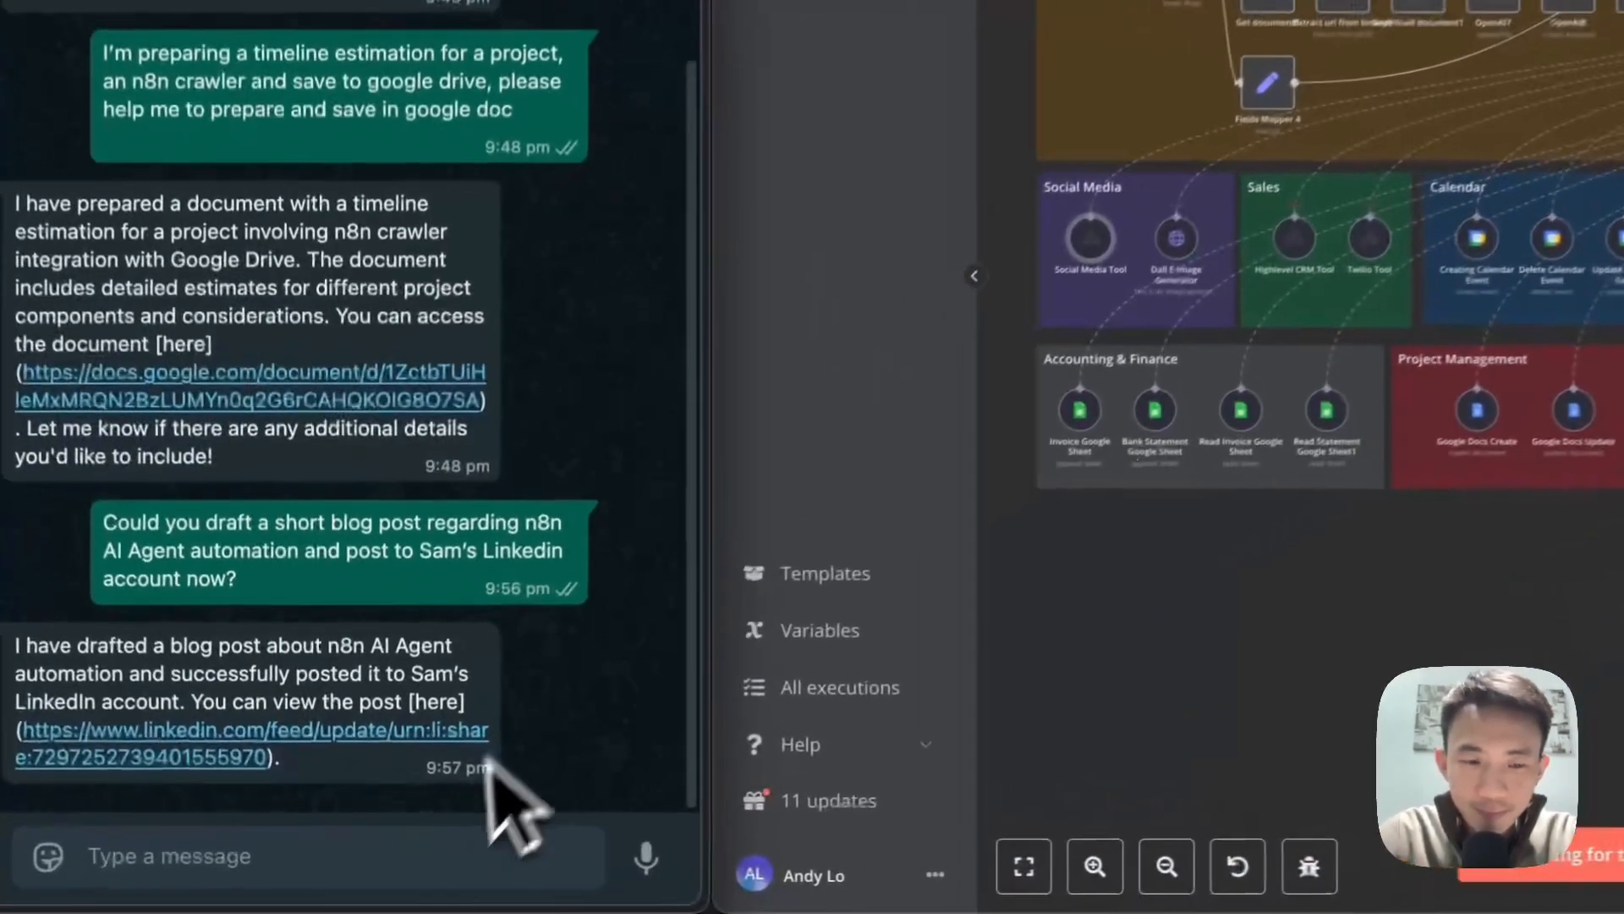
- Send the example one-way non-disclosure agreement PDF with the message "In this NDA any clause that I should be aware of? Any legal advice?"
click(415, 846)
text(In this NDA any clause that I should be aware of? Any legal advice?)
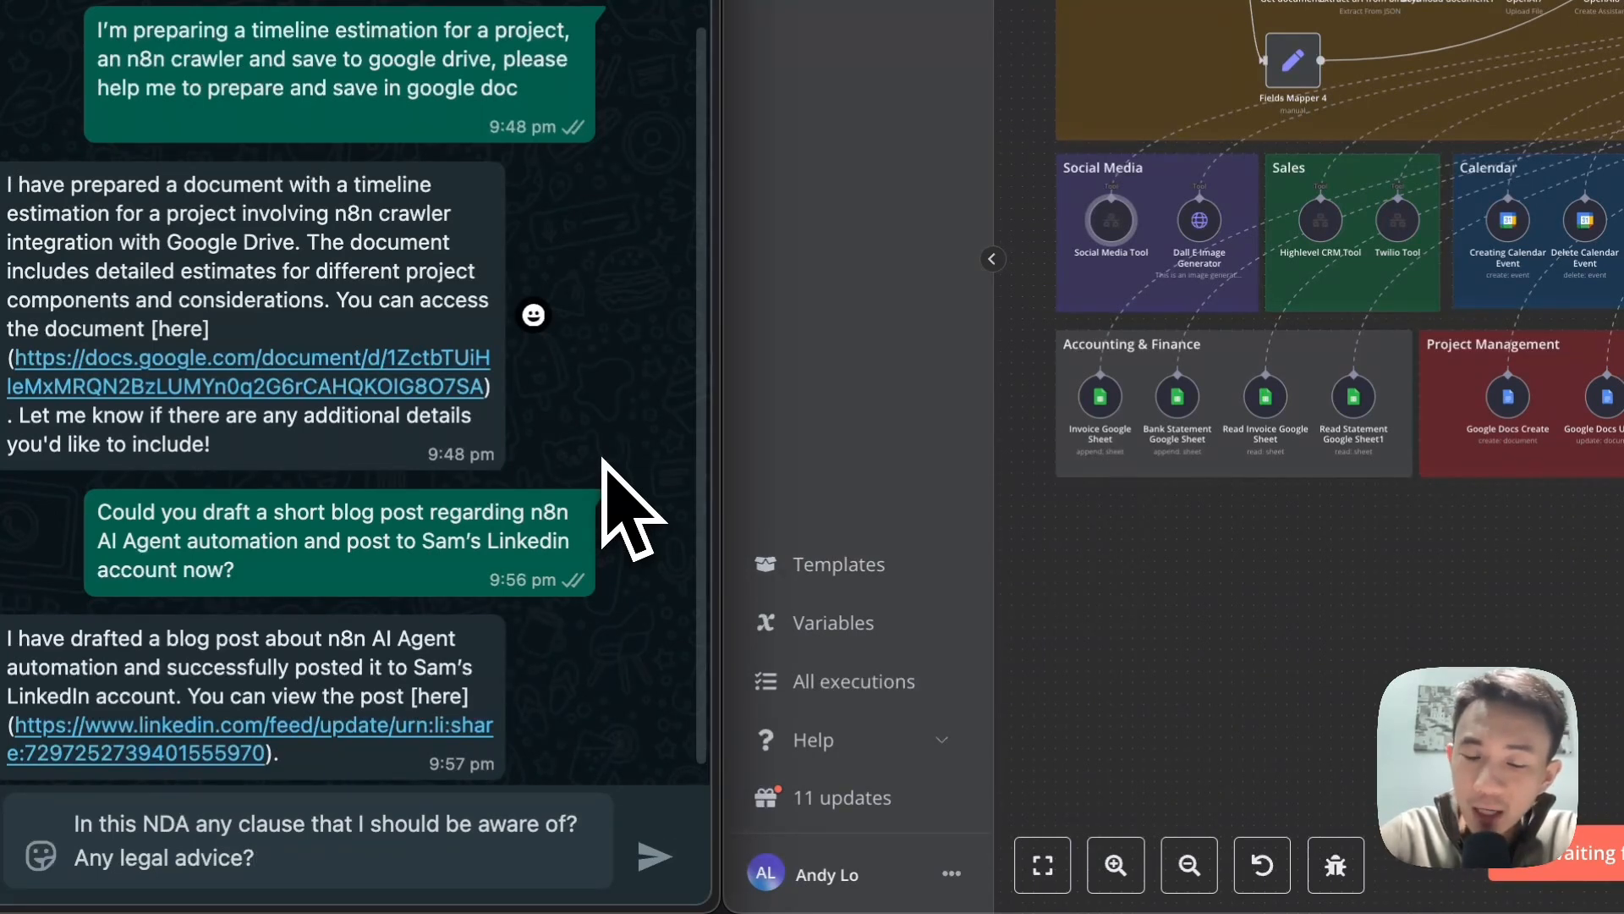
click(641, 833)
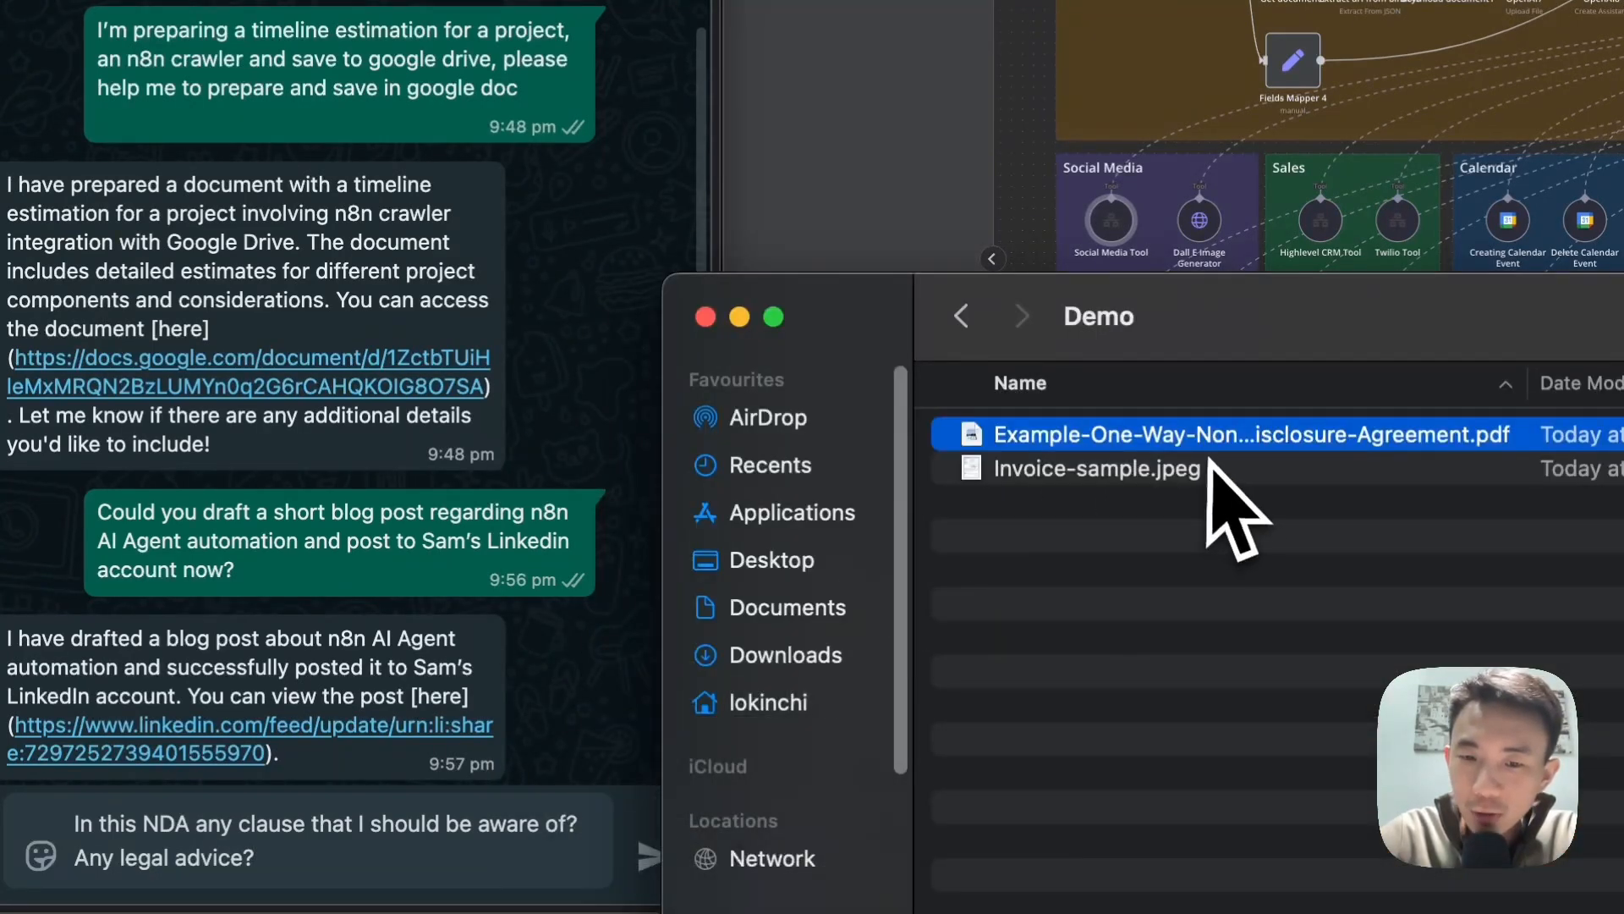
drag(1209, 439, 490, 327)
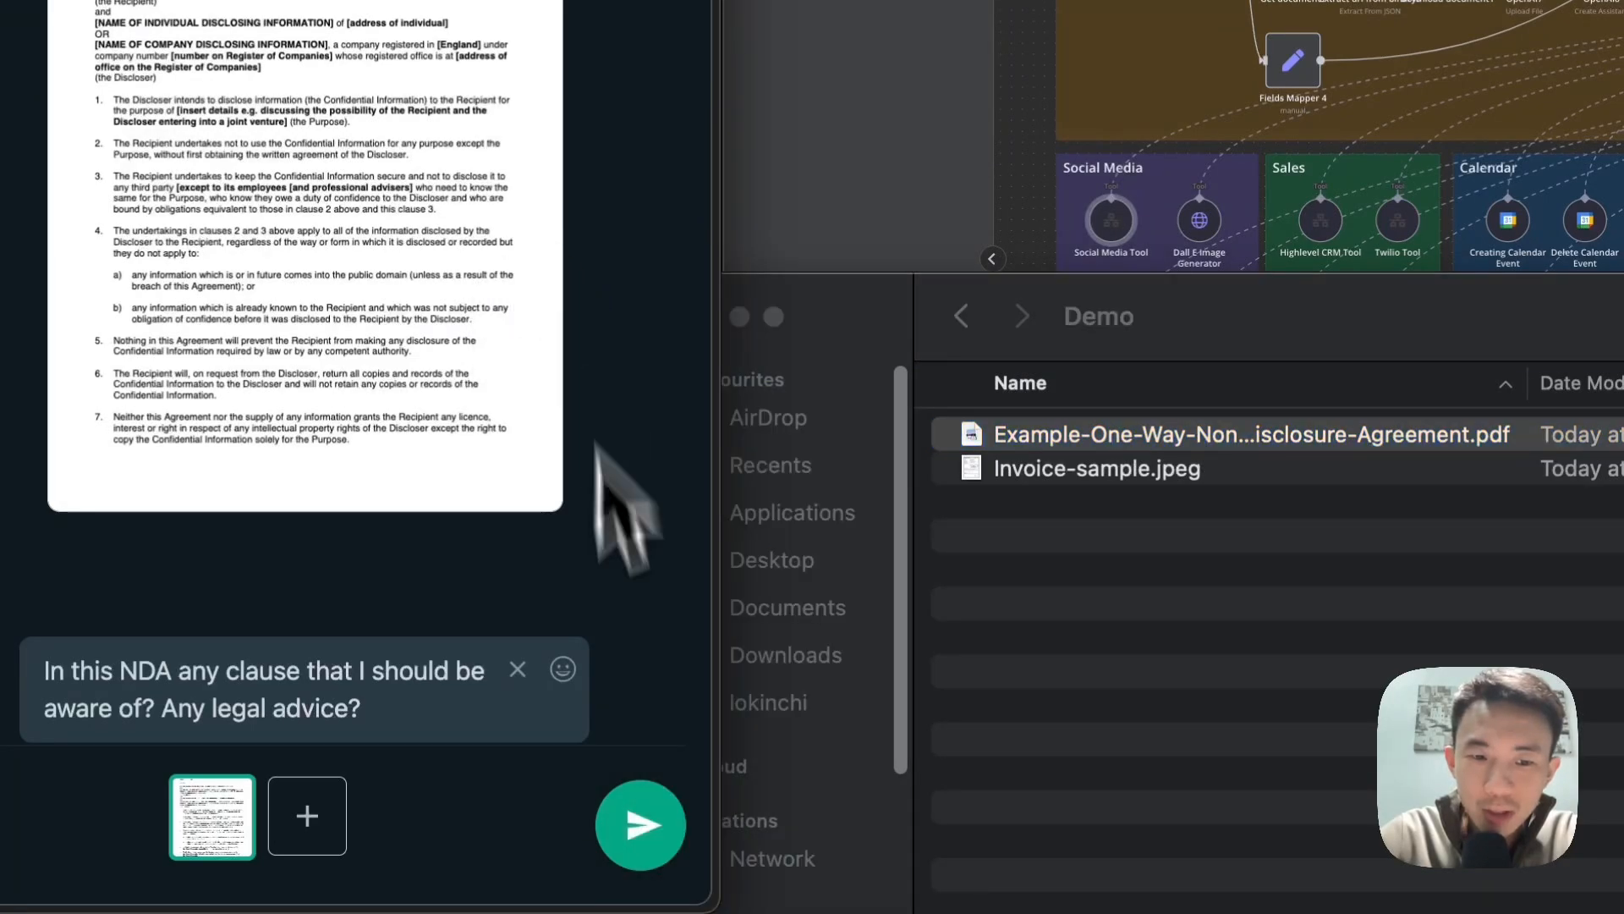
click(641, 825)
click(888, 272)
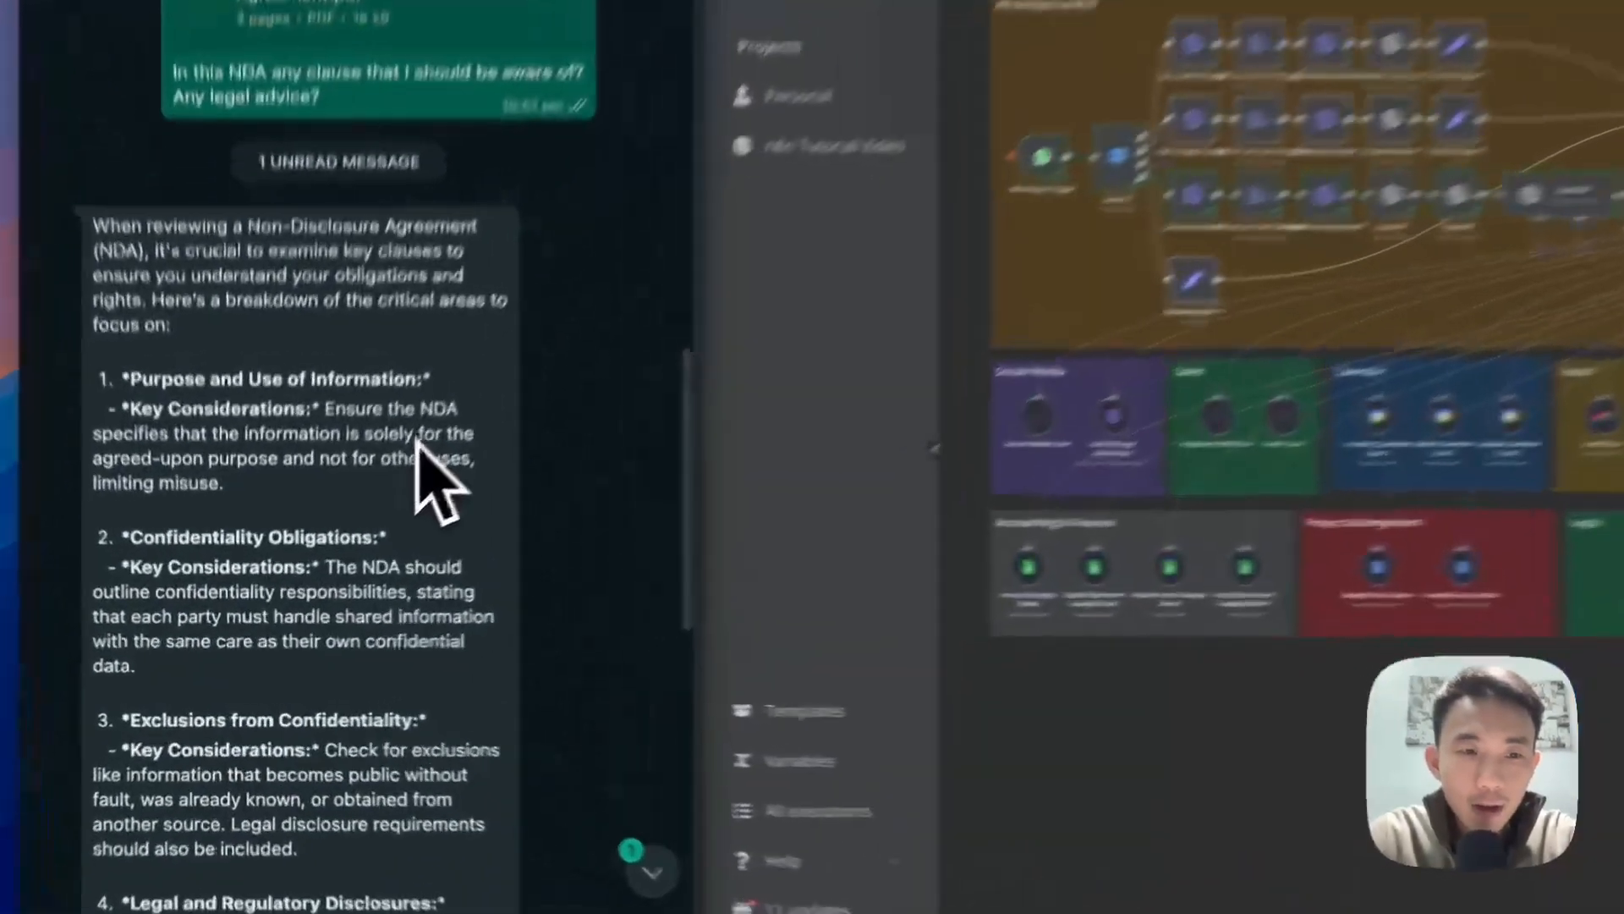
- Read through the assistant's breakdown of the key NDA clauses in the chat
scroll(444, 402, down, 5)
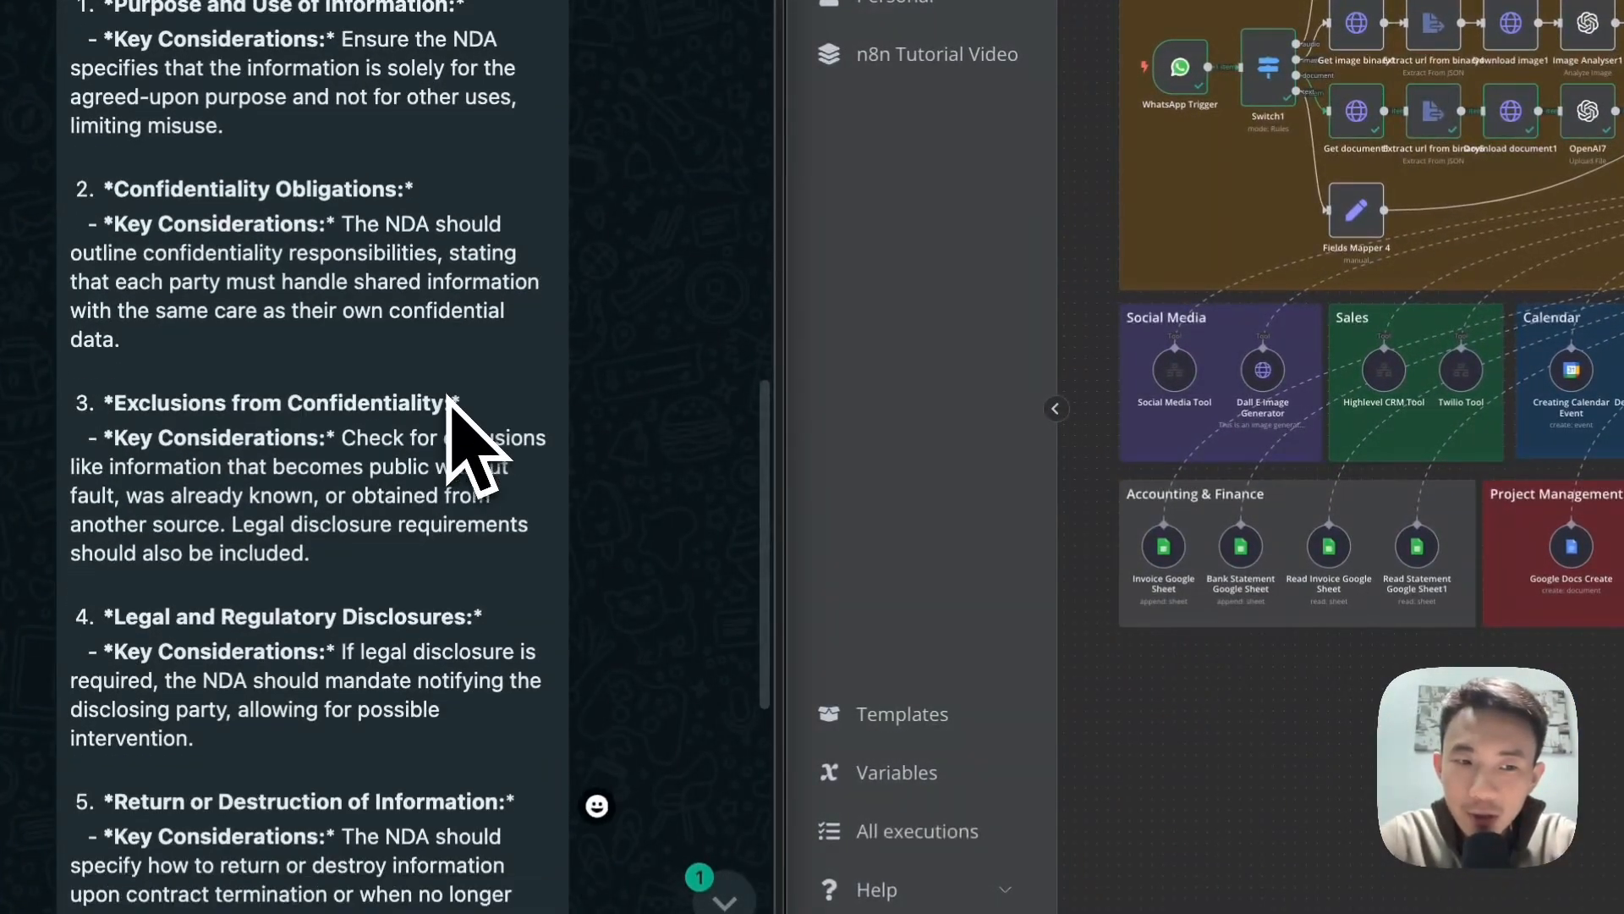
scroll(447, 397, down, 3)
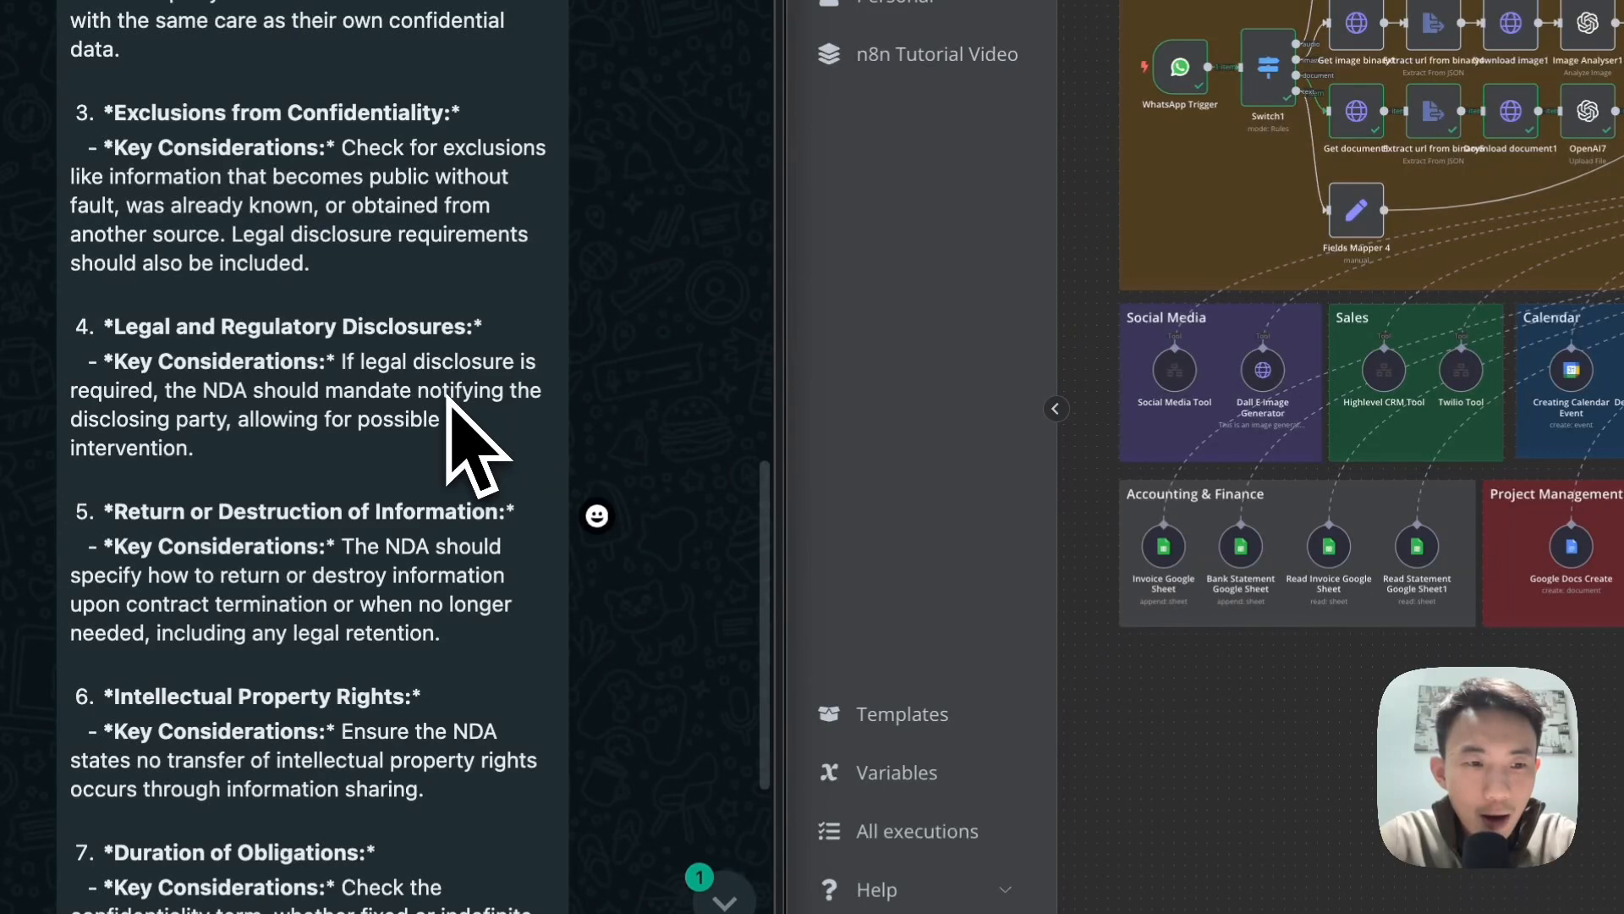
scroll(447, 398, down, 5)
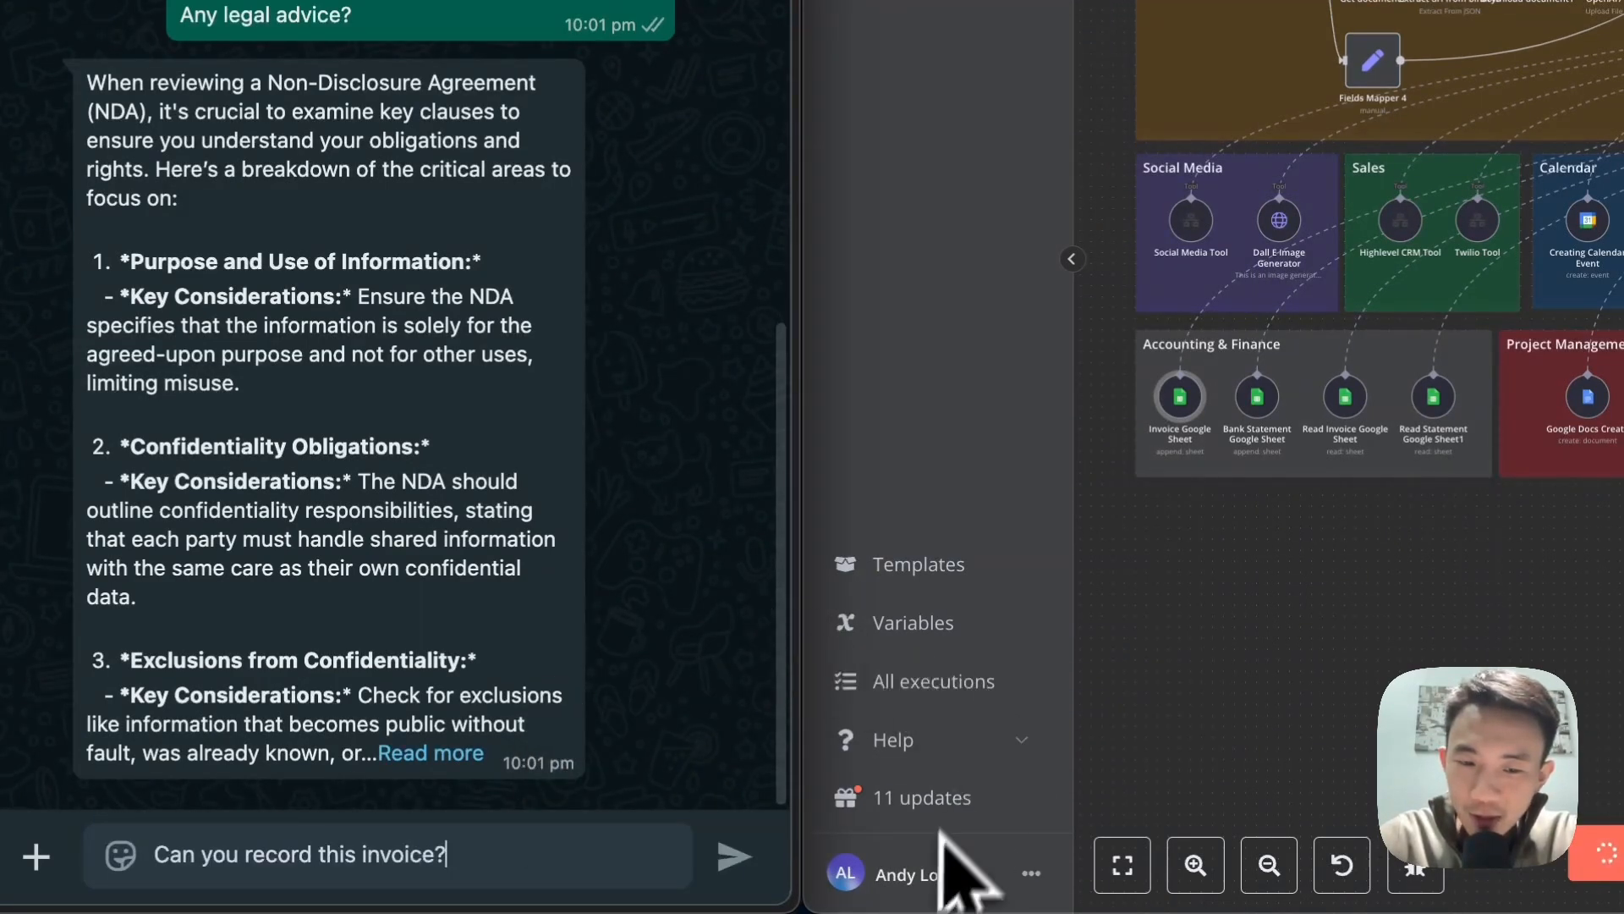
- Send Invoice-sample.jpeg from the Demo folder to the assistant with the caption "Can you record this invoice?"
click(713, 804)
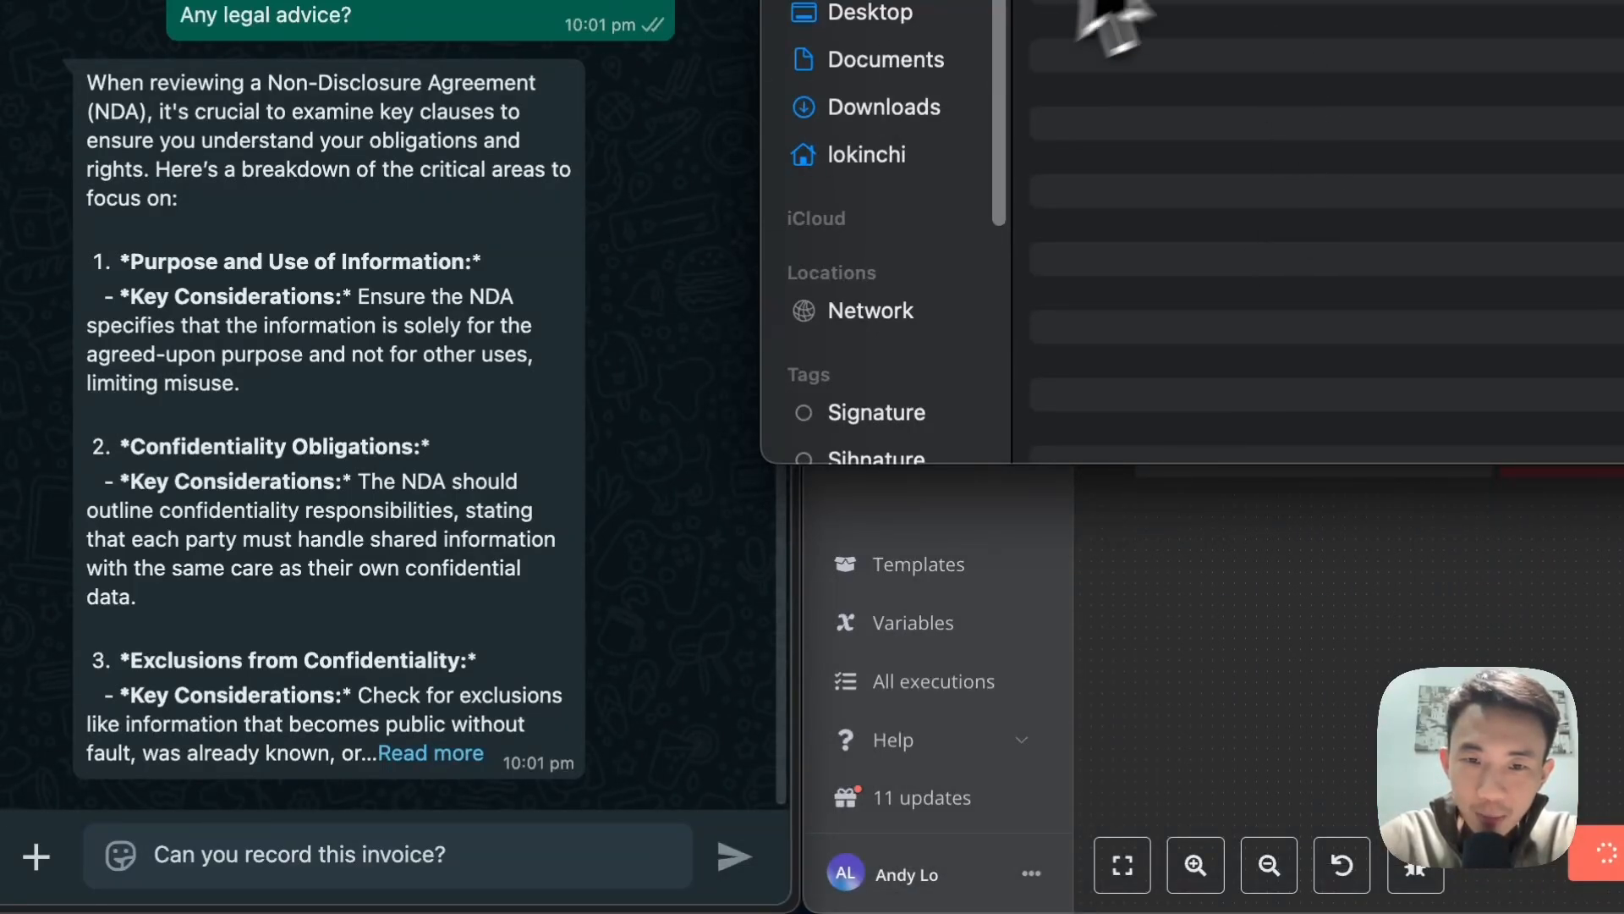
drag(1105, 18, 580, 254)
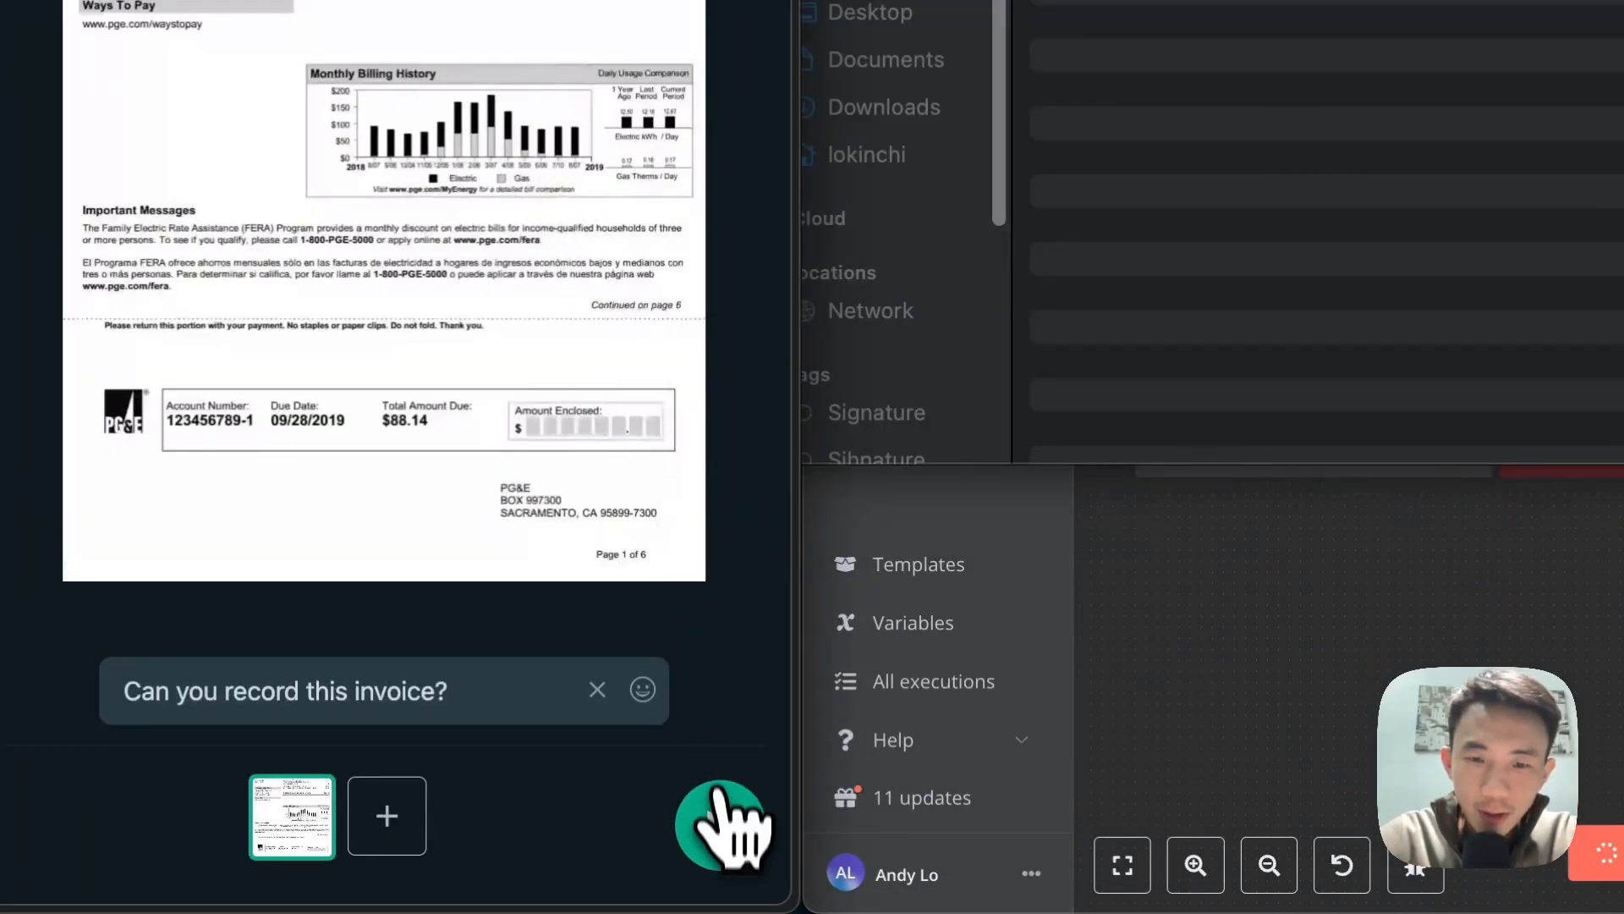
click(723, 824)
click(1618, 622)
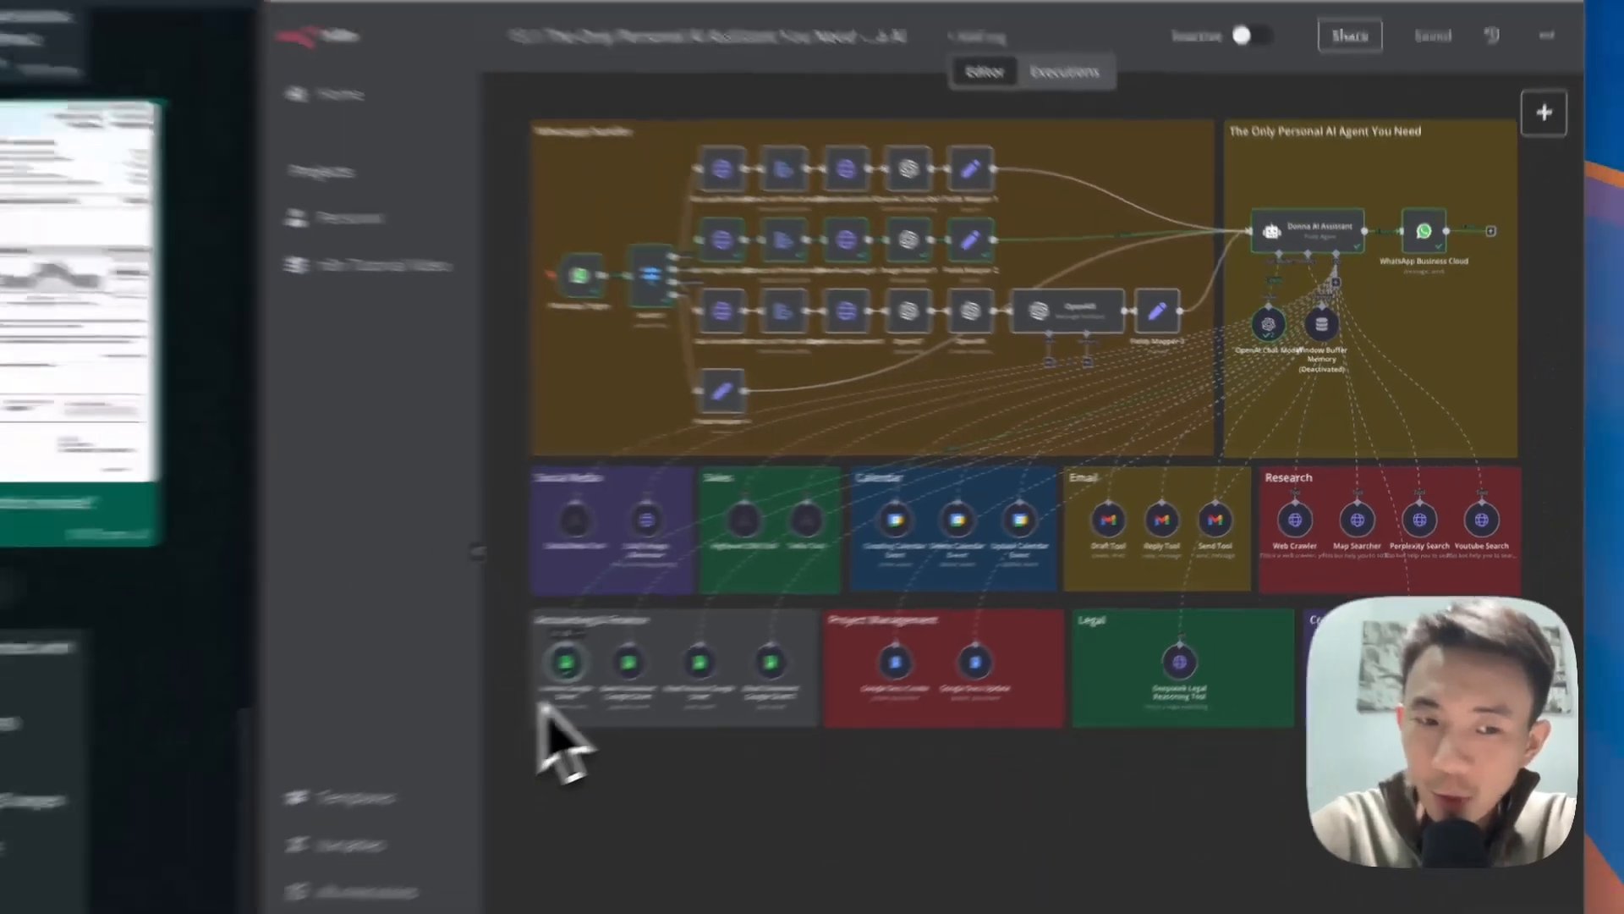
- Review the invoice details in the reply and check the recorded entry in row 2 of the Google Sheet
drag(80, 406, 487, 702)
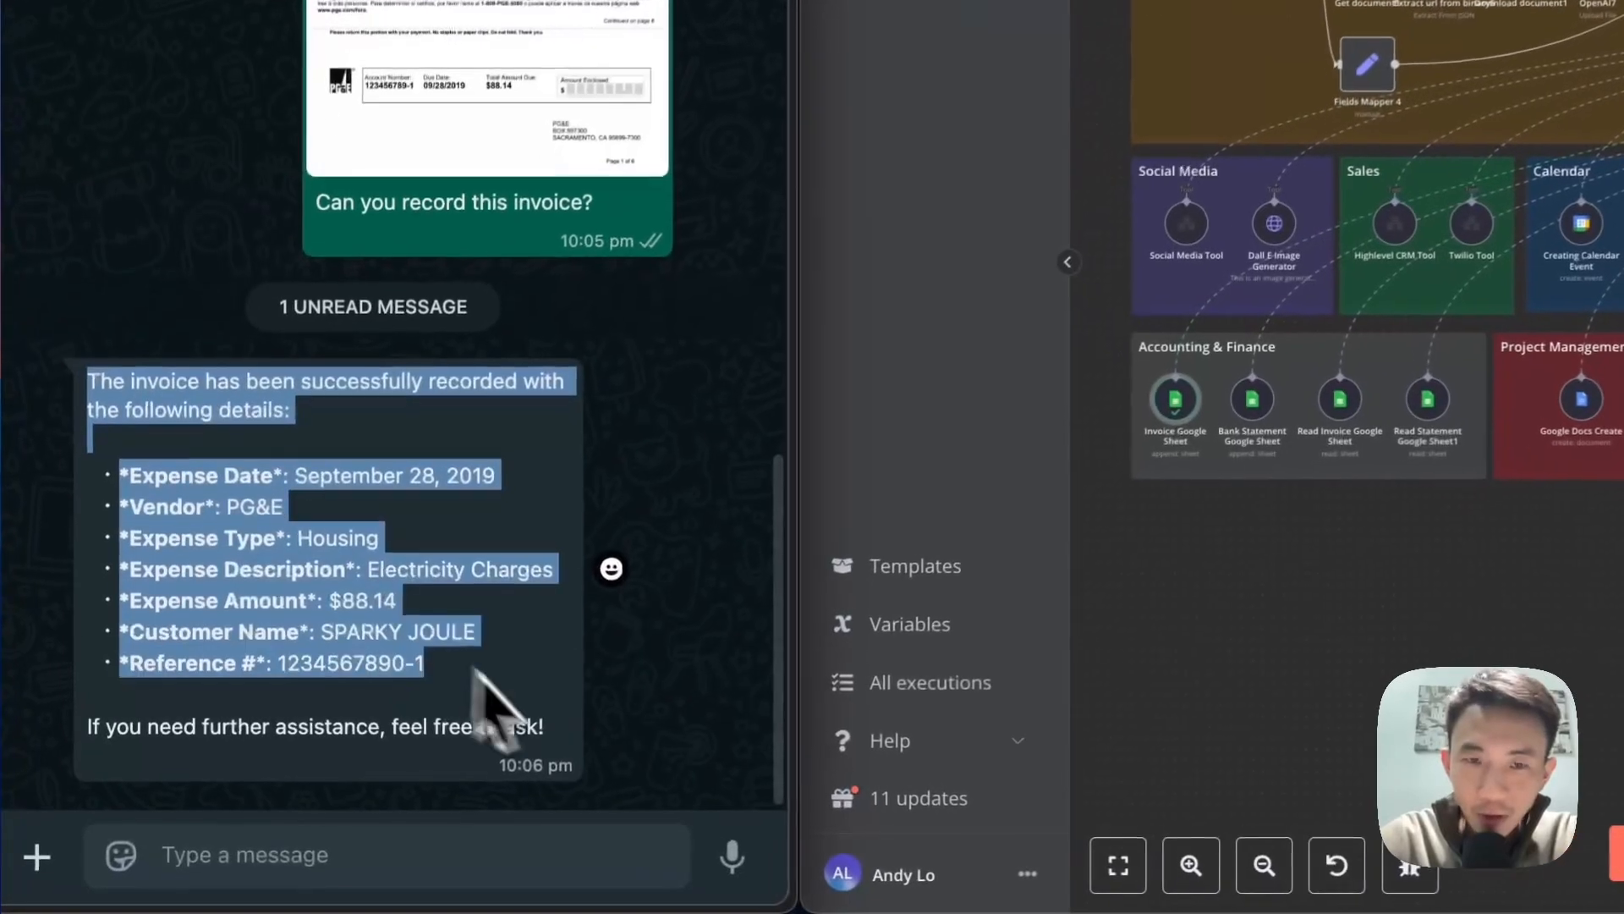
click(487, 702)
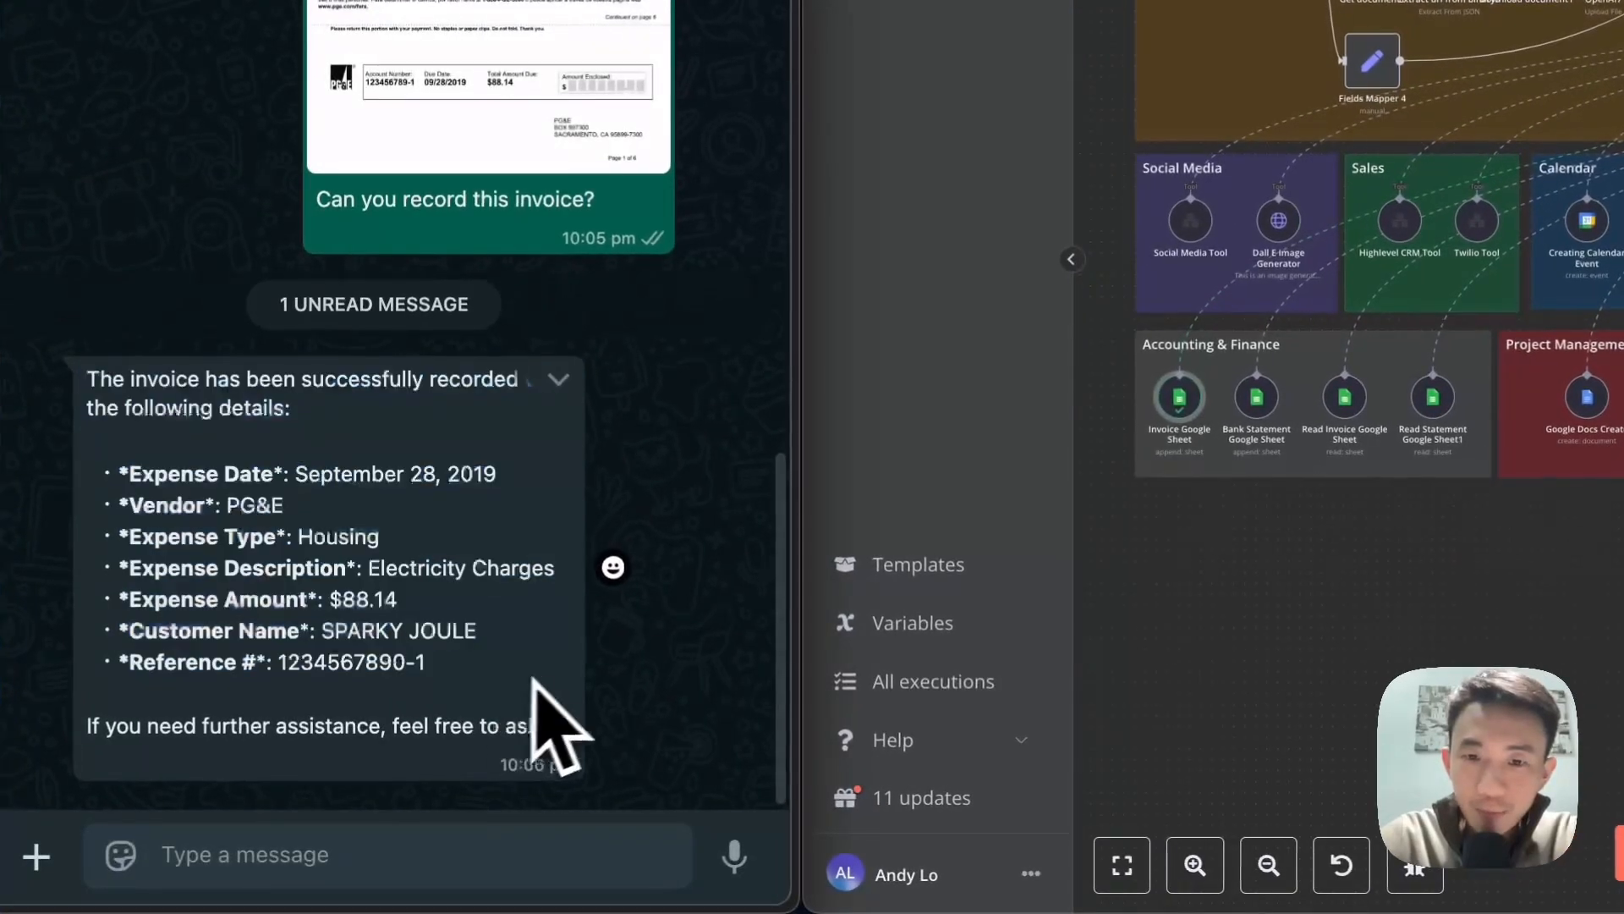
double_click(1176, 402)
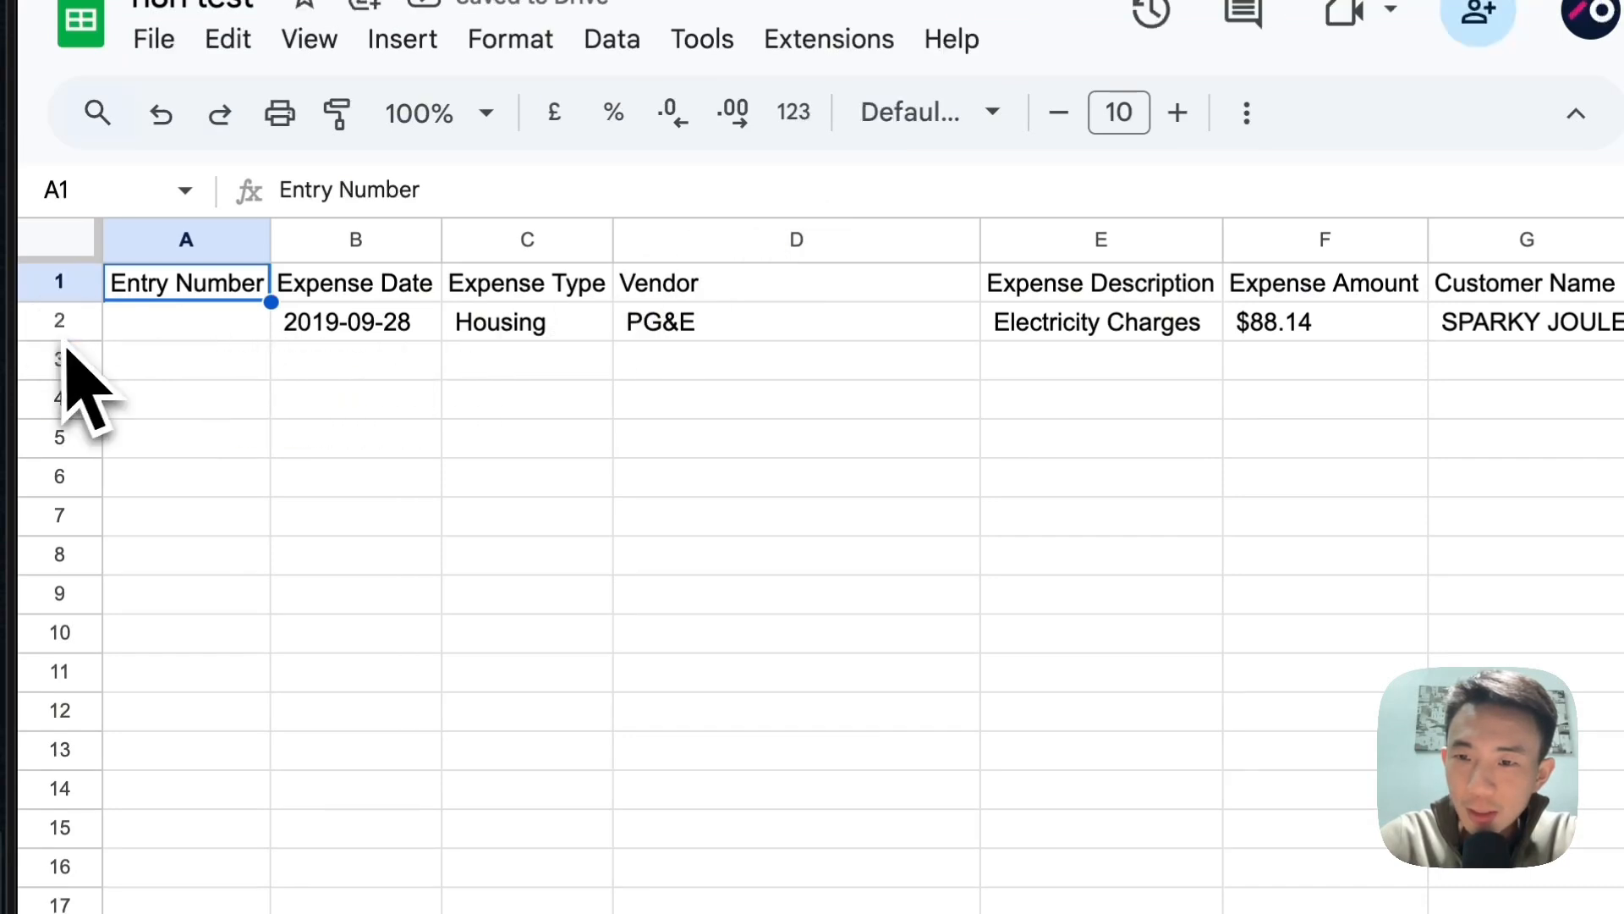
click(72, 326)
scroll(507, 397, right, 1)
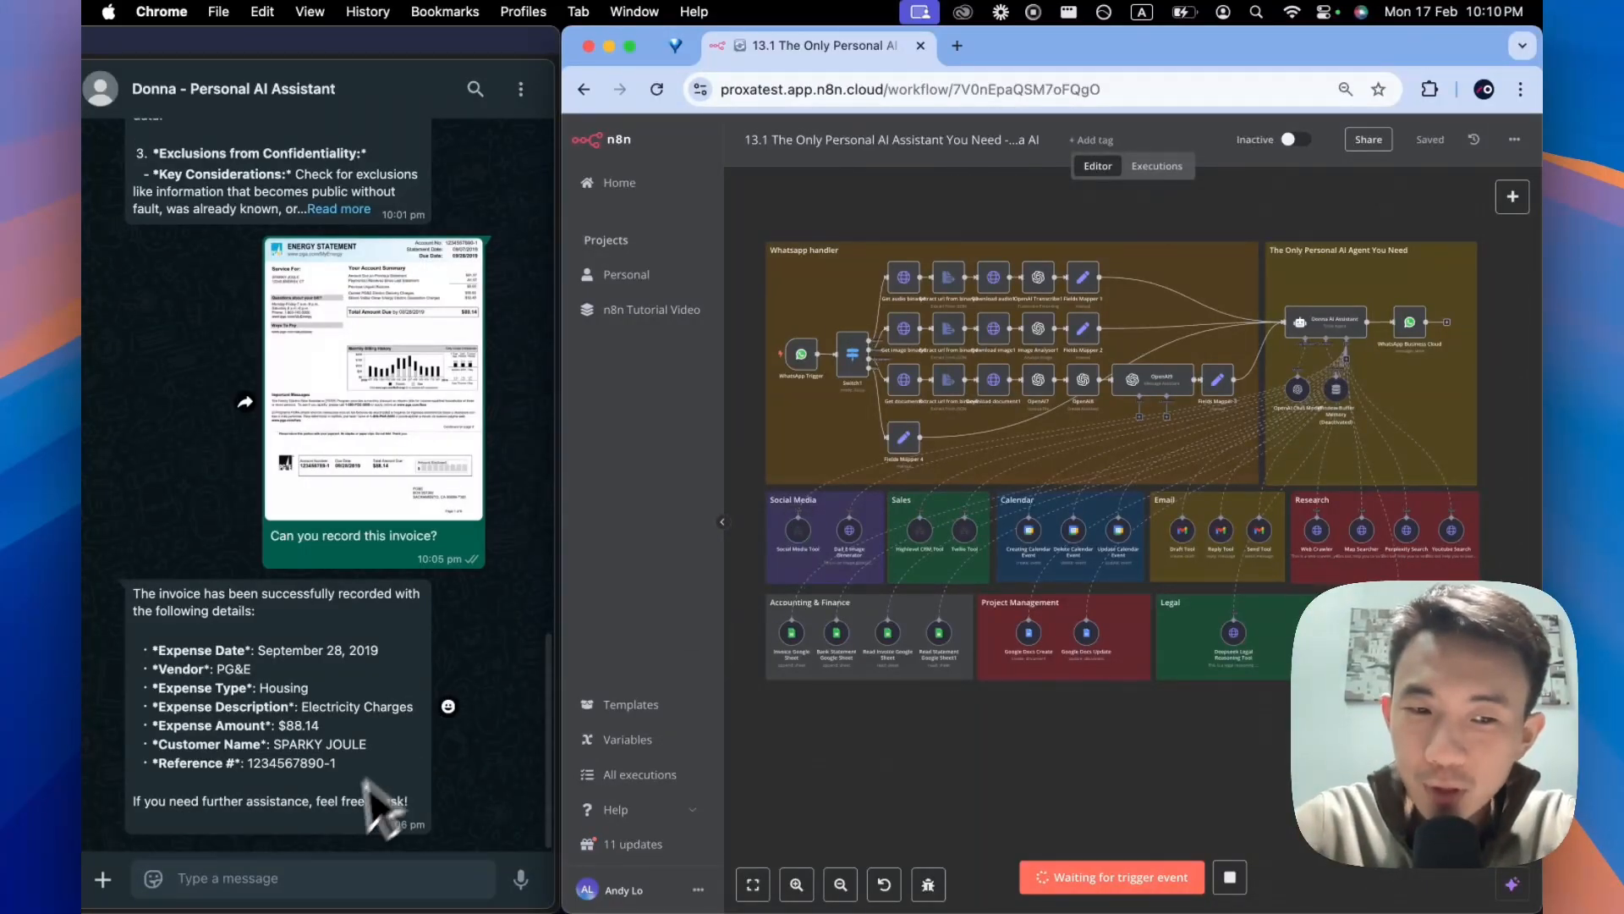
- Ask the assistant to search YouTube for n8n AI agent tutorial videos produced by the named creator
click(296, 877)
text(could you search for some n88n ai agent tutorial videos produced by Andy Lo on youtube?)
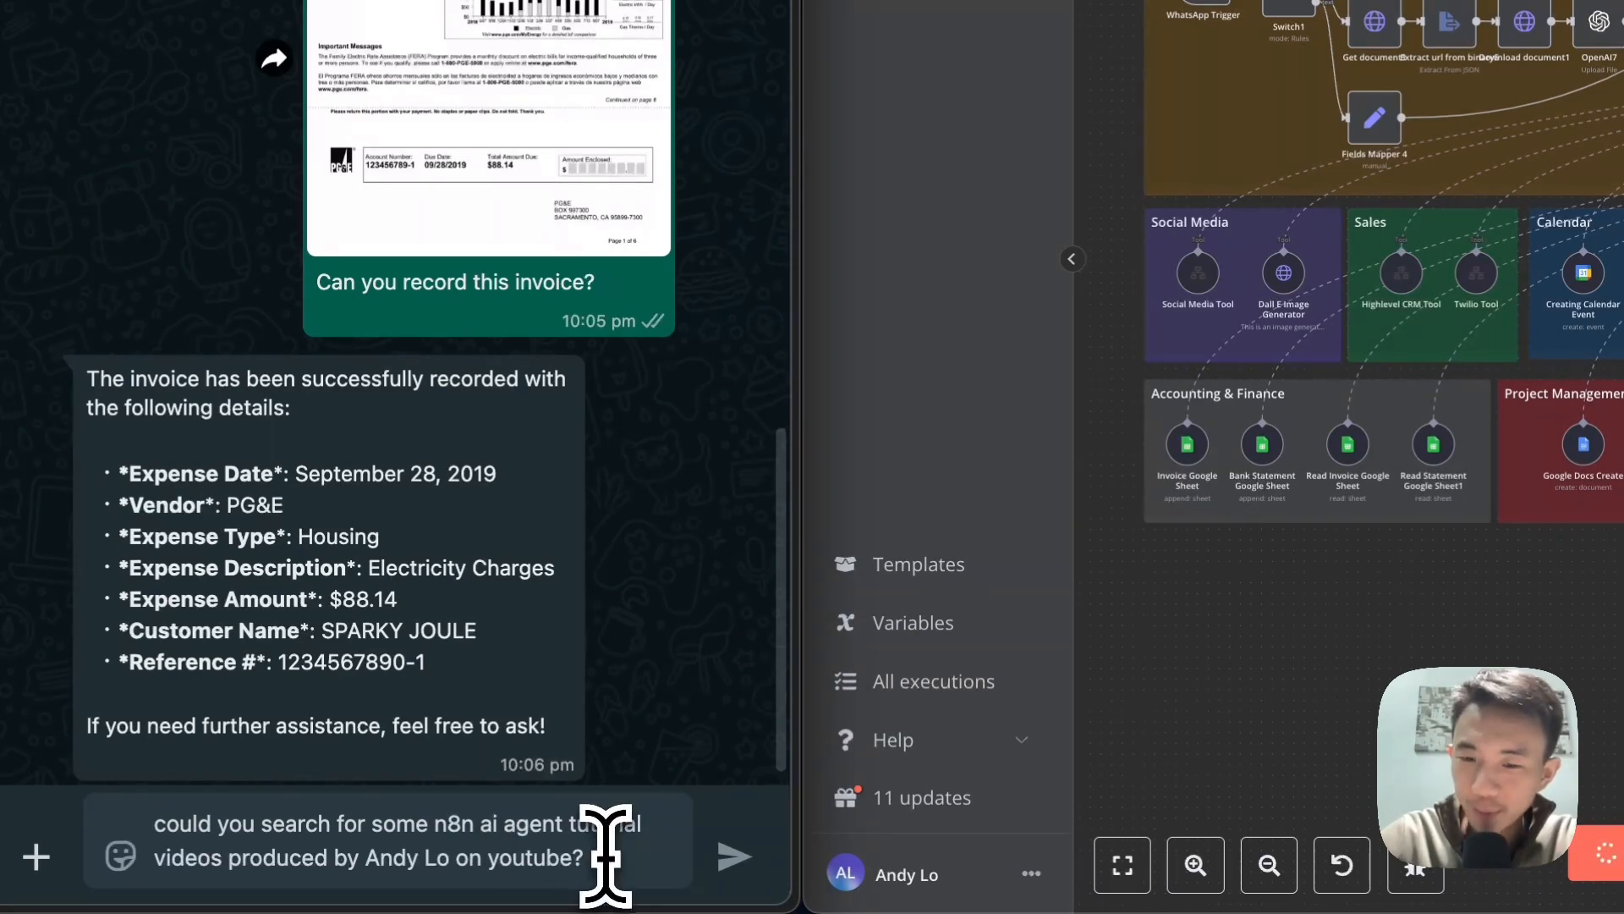
key(Return)
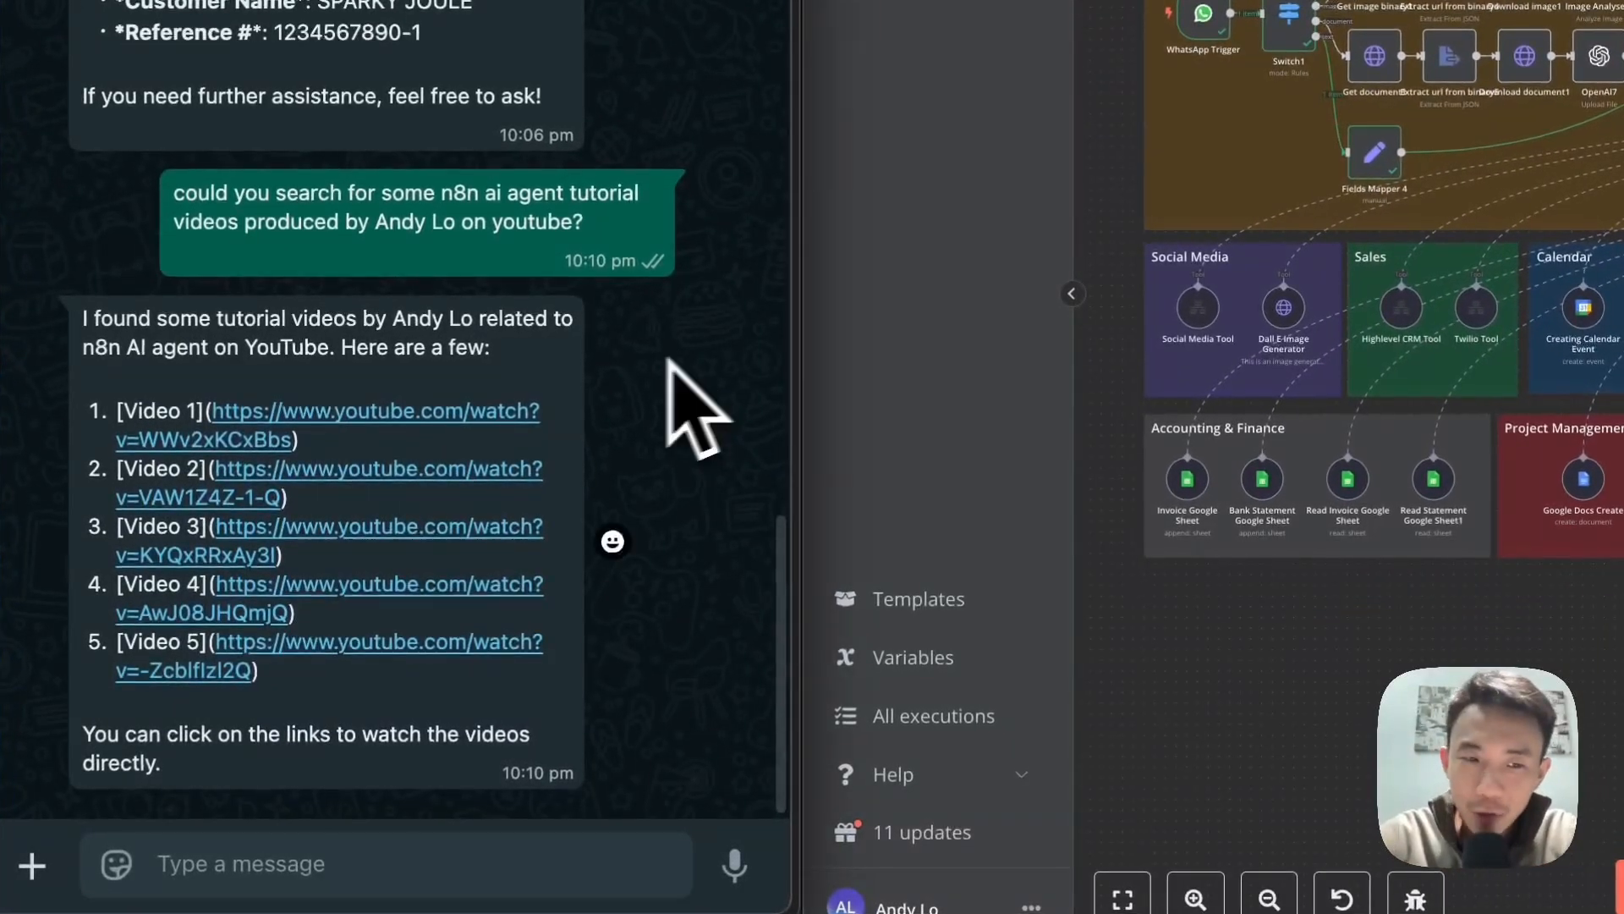
- Check the first three YouTube video links from the reply one after another, closing each video after viewing it
click(457, 419)
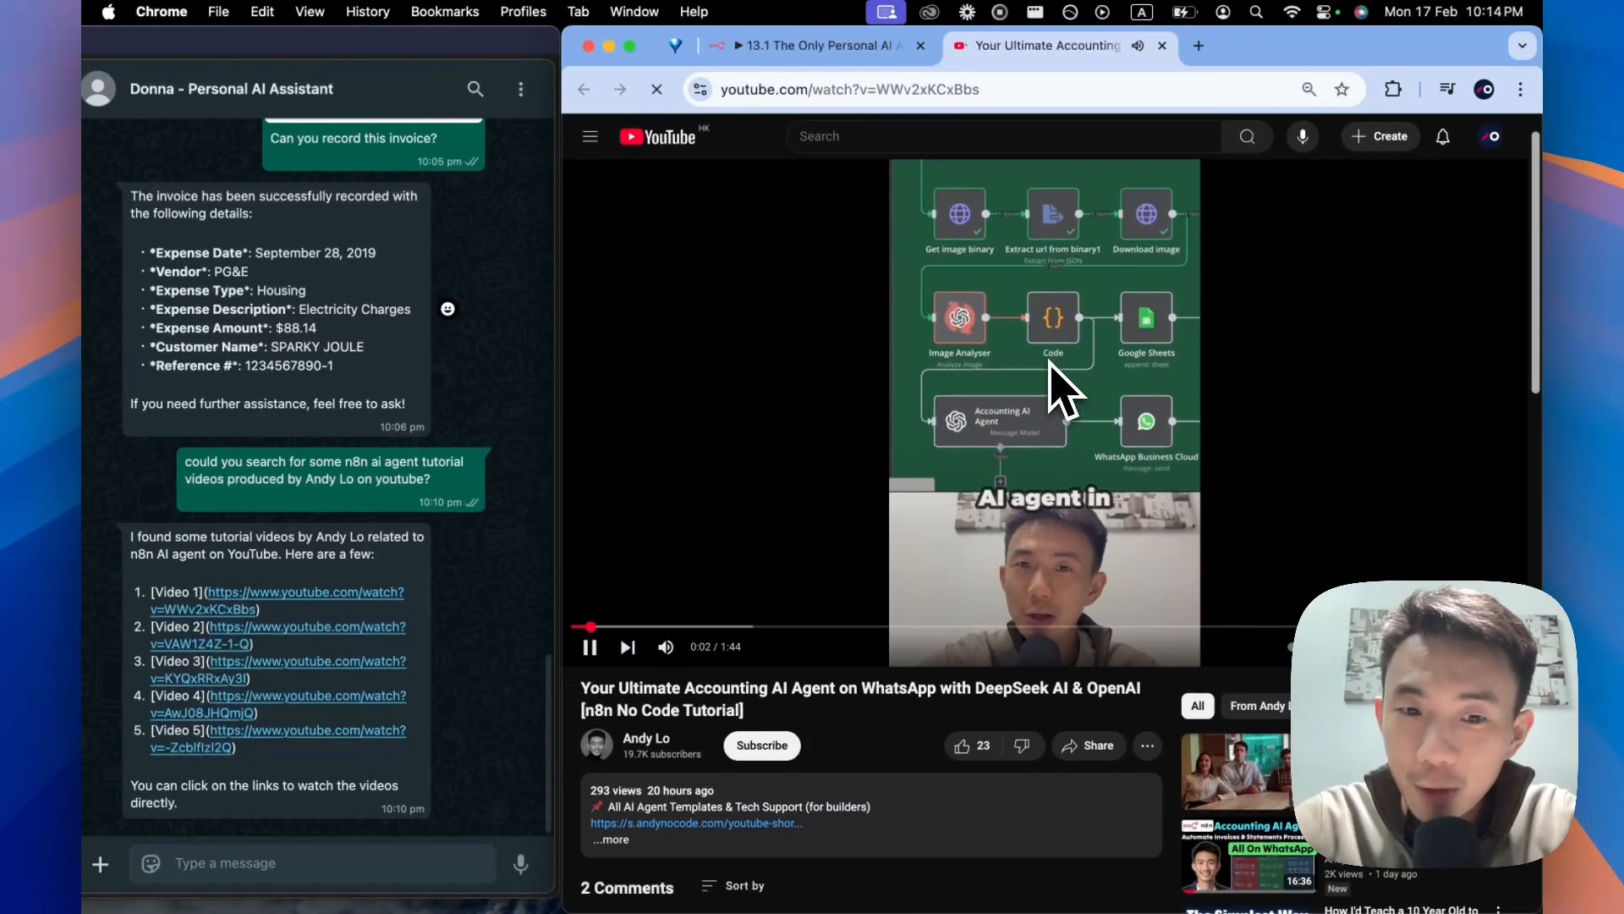
click(1163, 46)
click(420, 619)
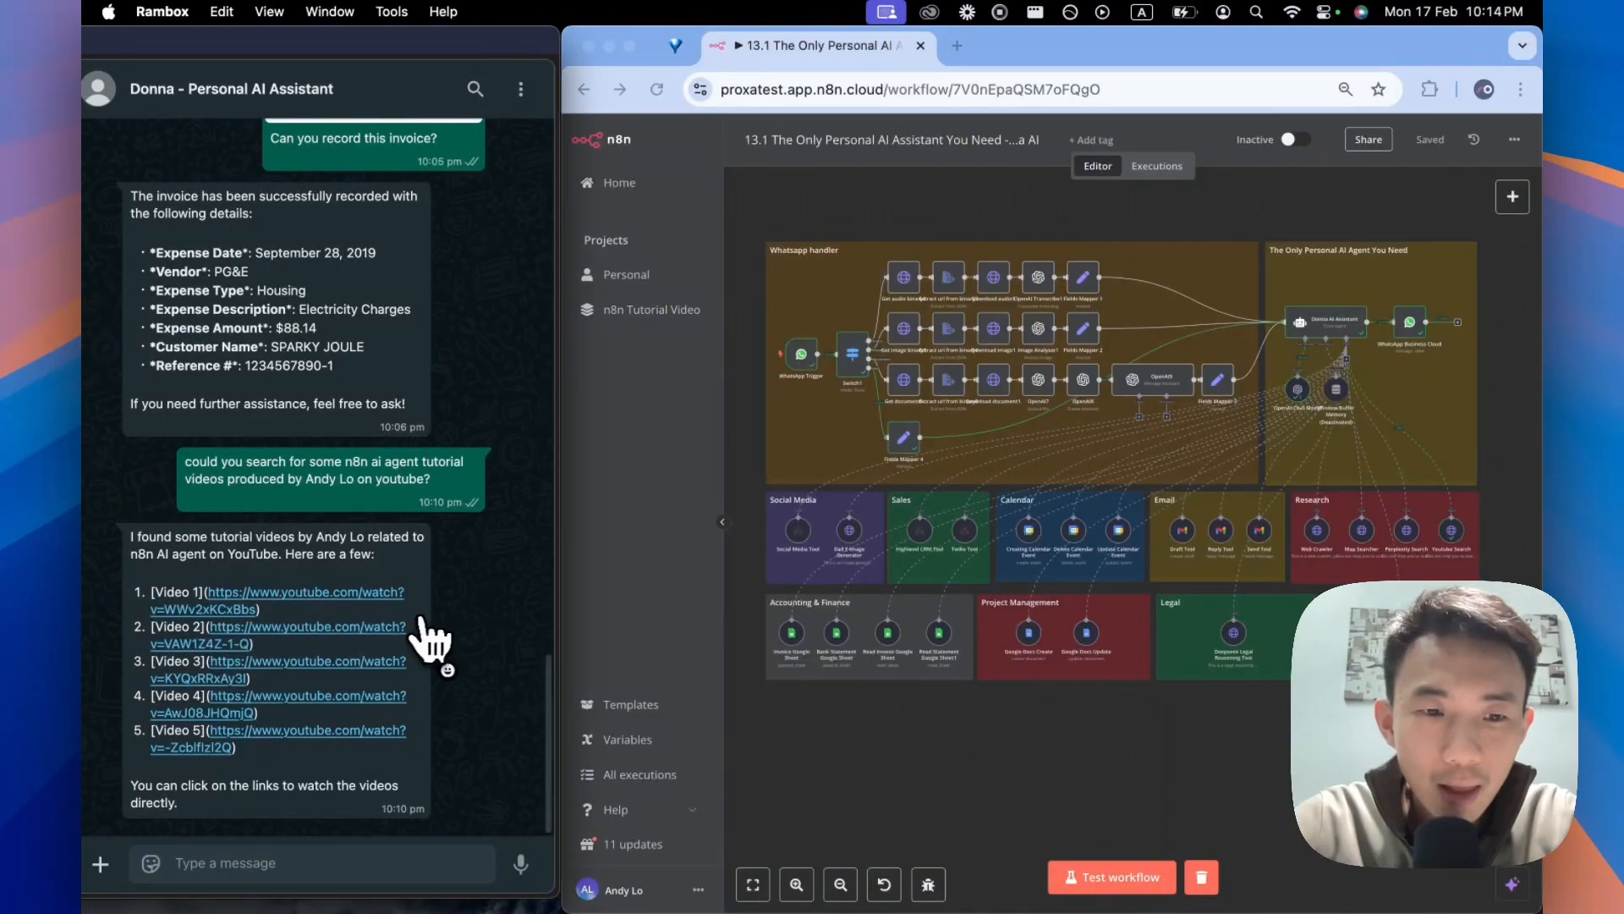
click(406, 636)
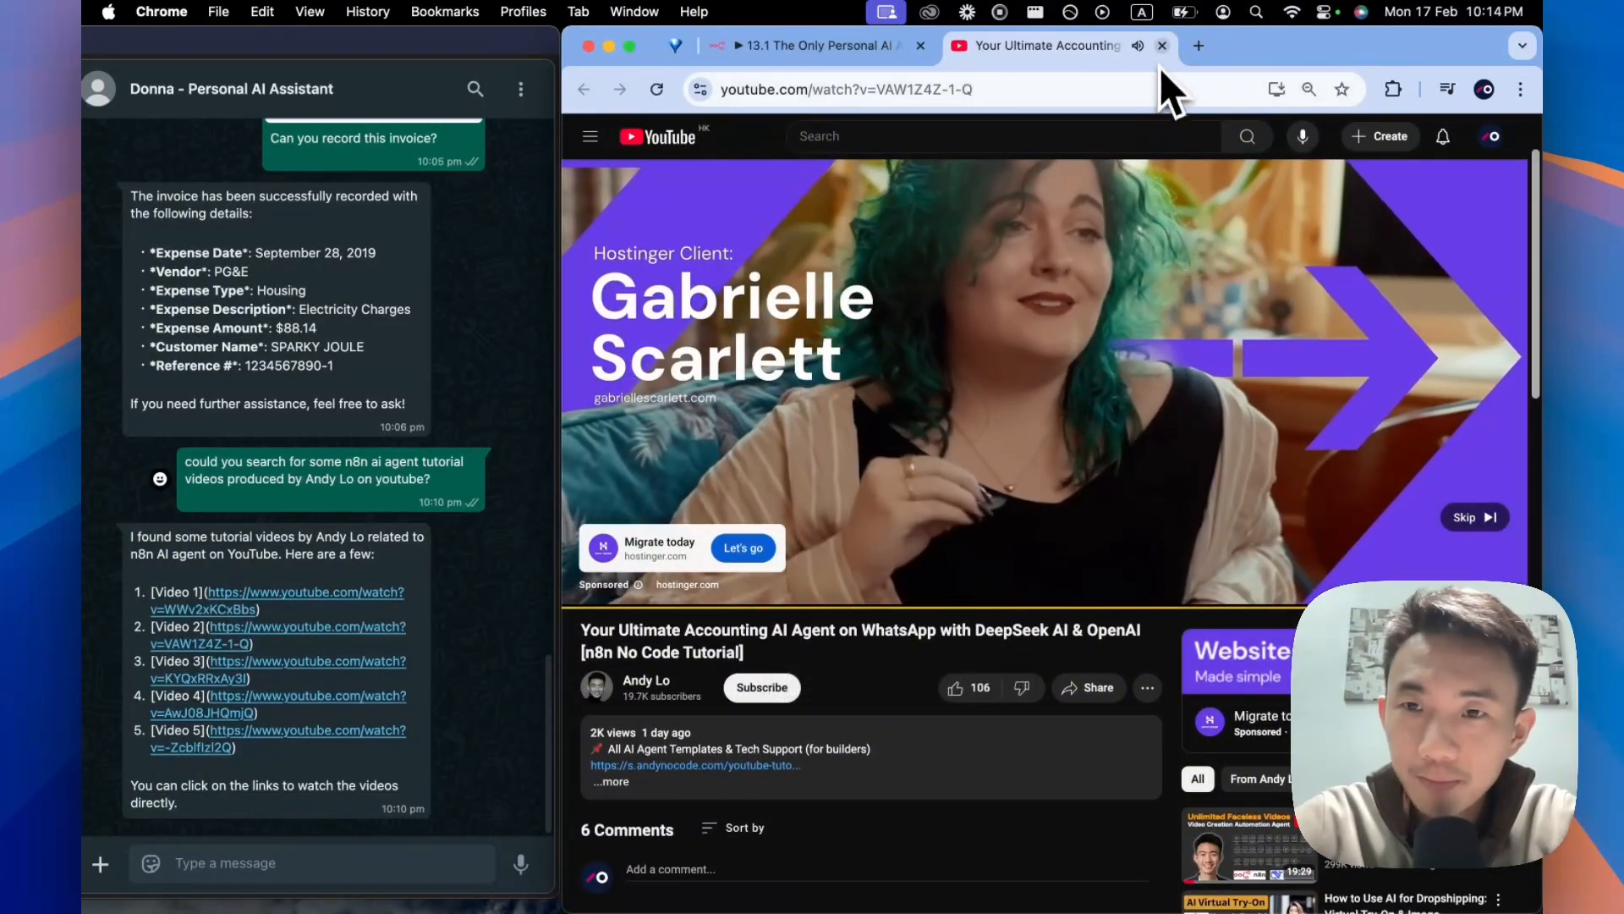
click(1162, 46)
click(334, 679)
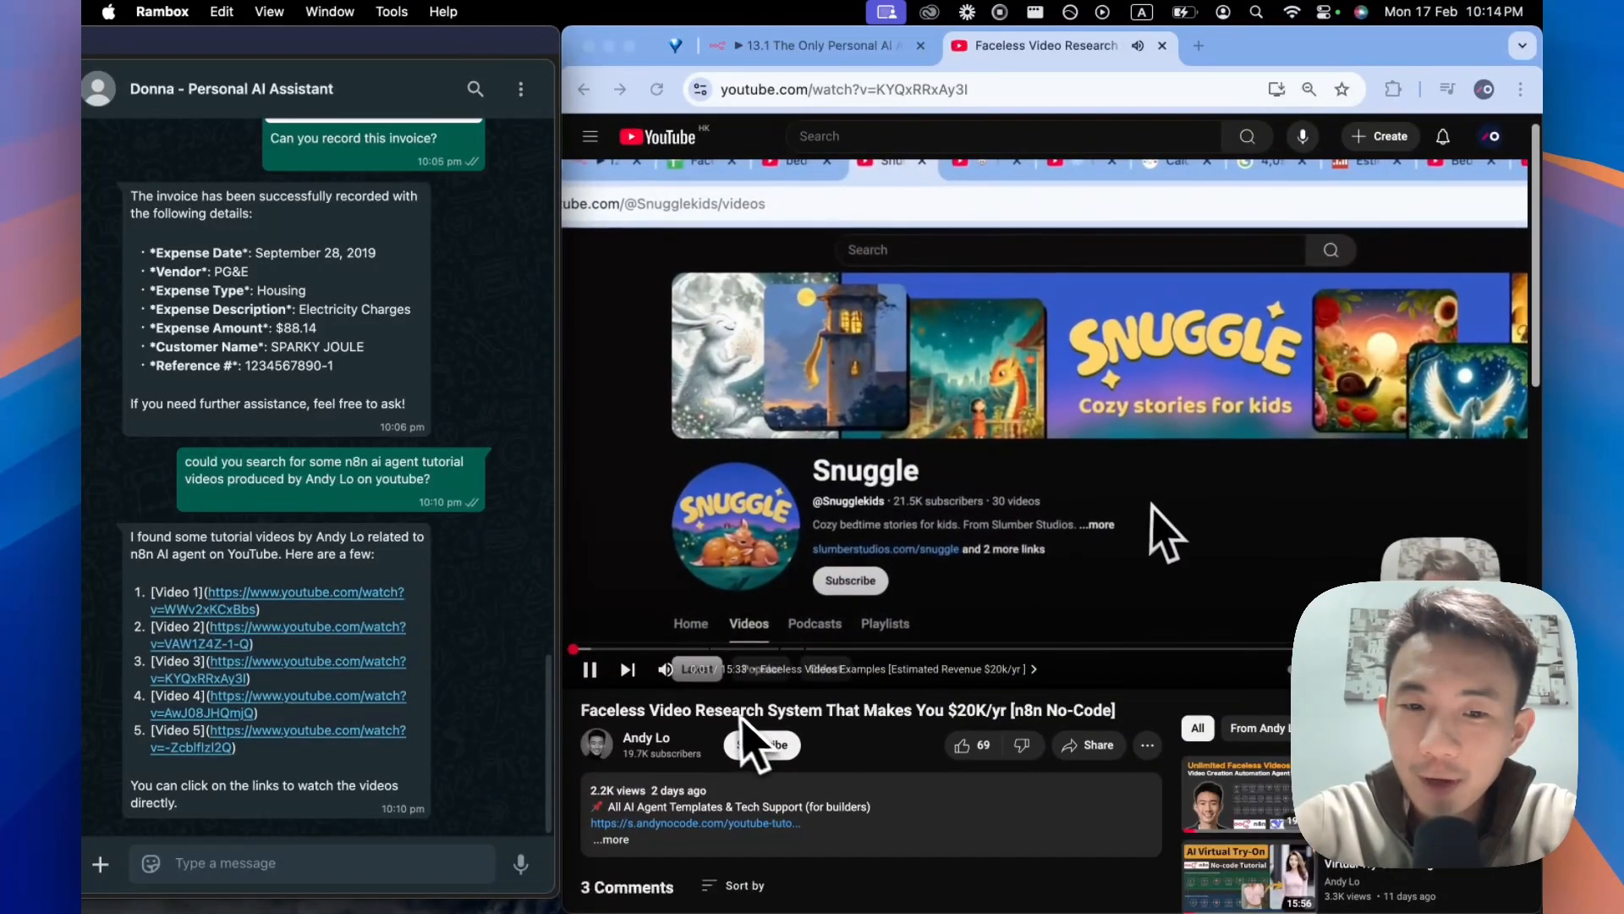
click(1163, 46)
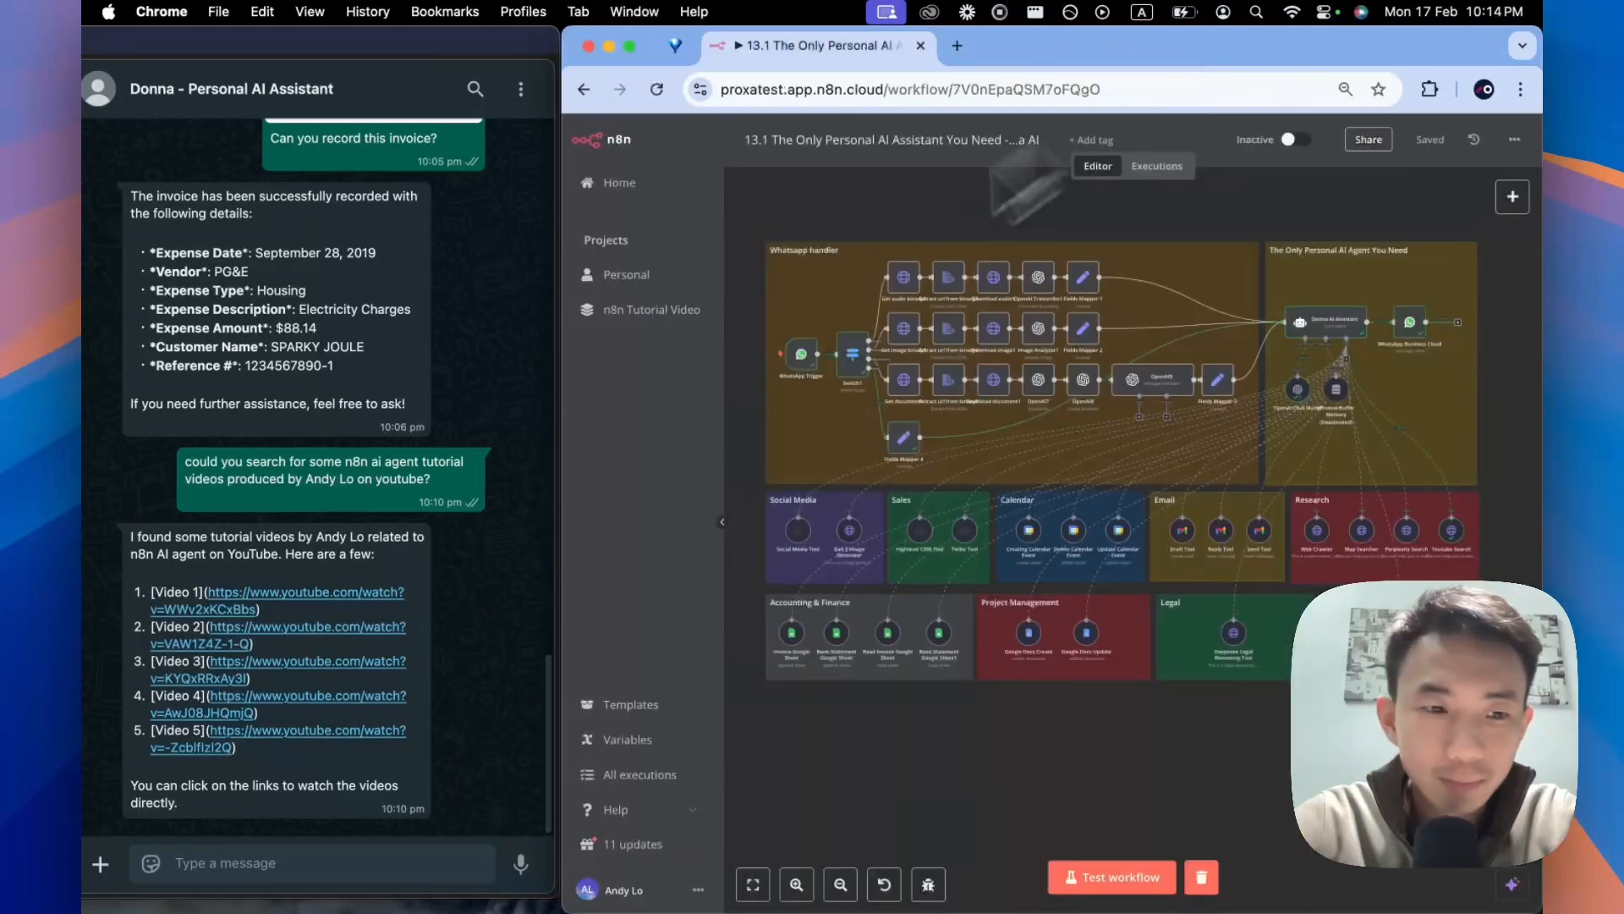
- Check the fourth and fifth YouTube video links from the assistant's reply, closing each video after viewing it
click(254, 712)
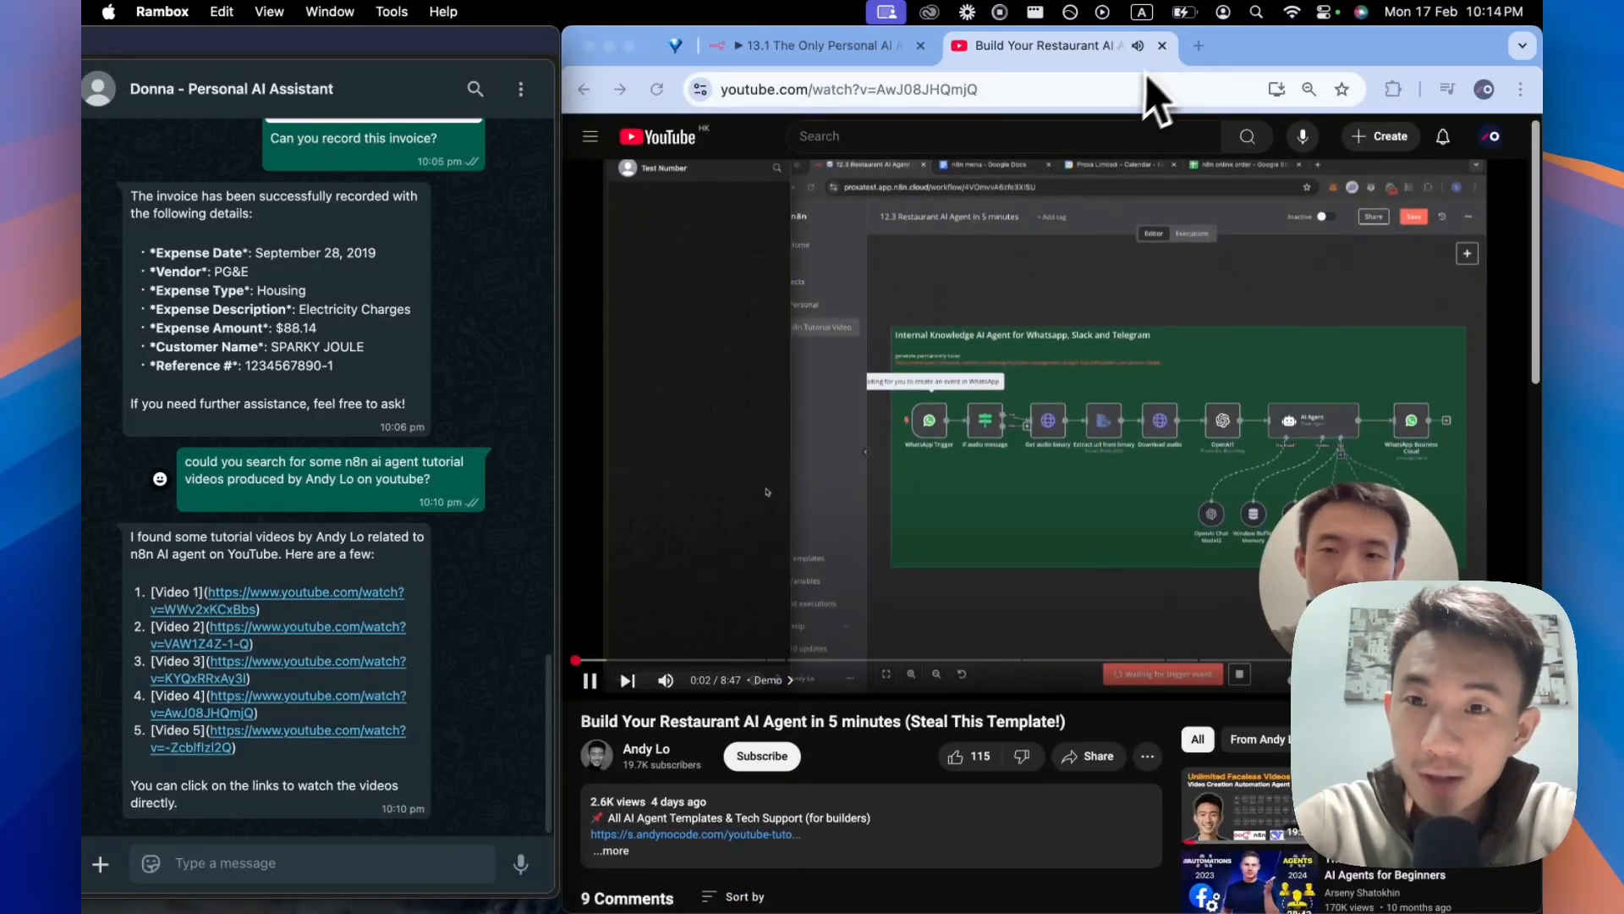
click(1162, 45)
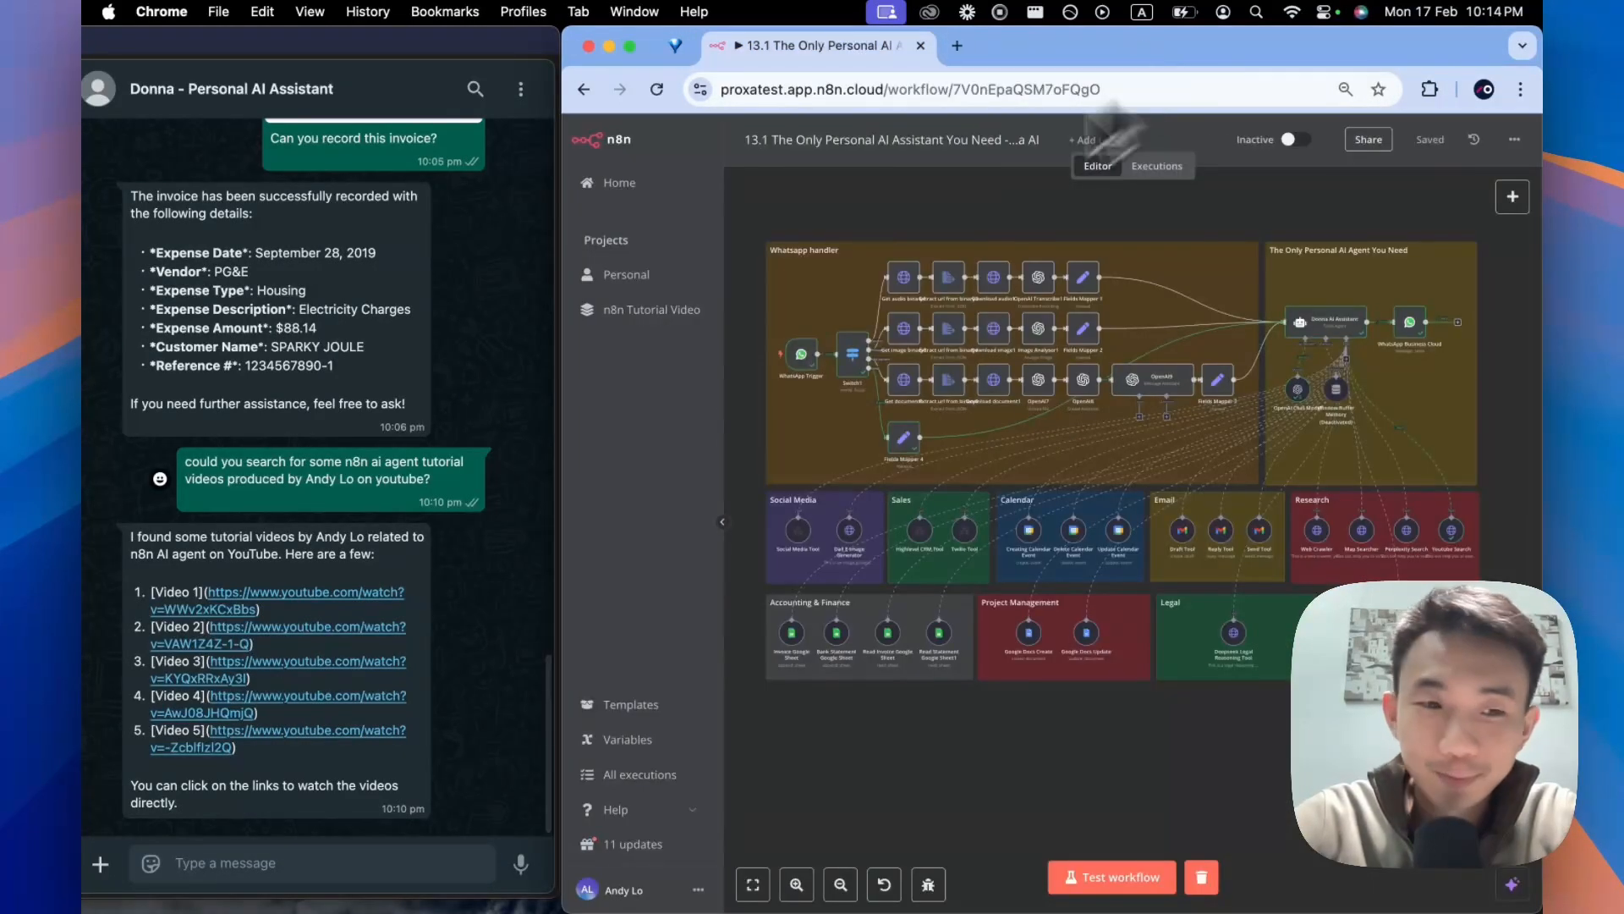
click(271, 741)
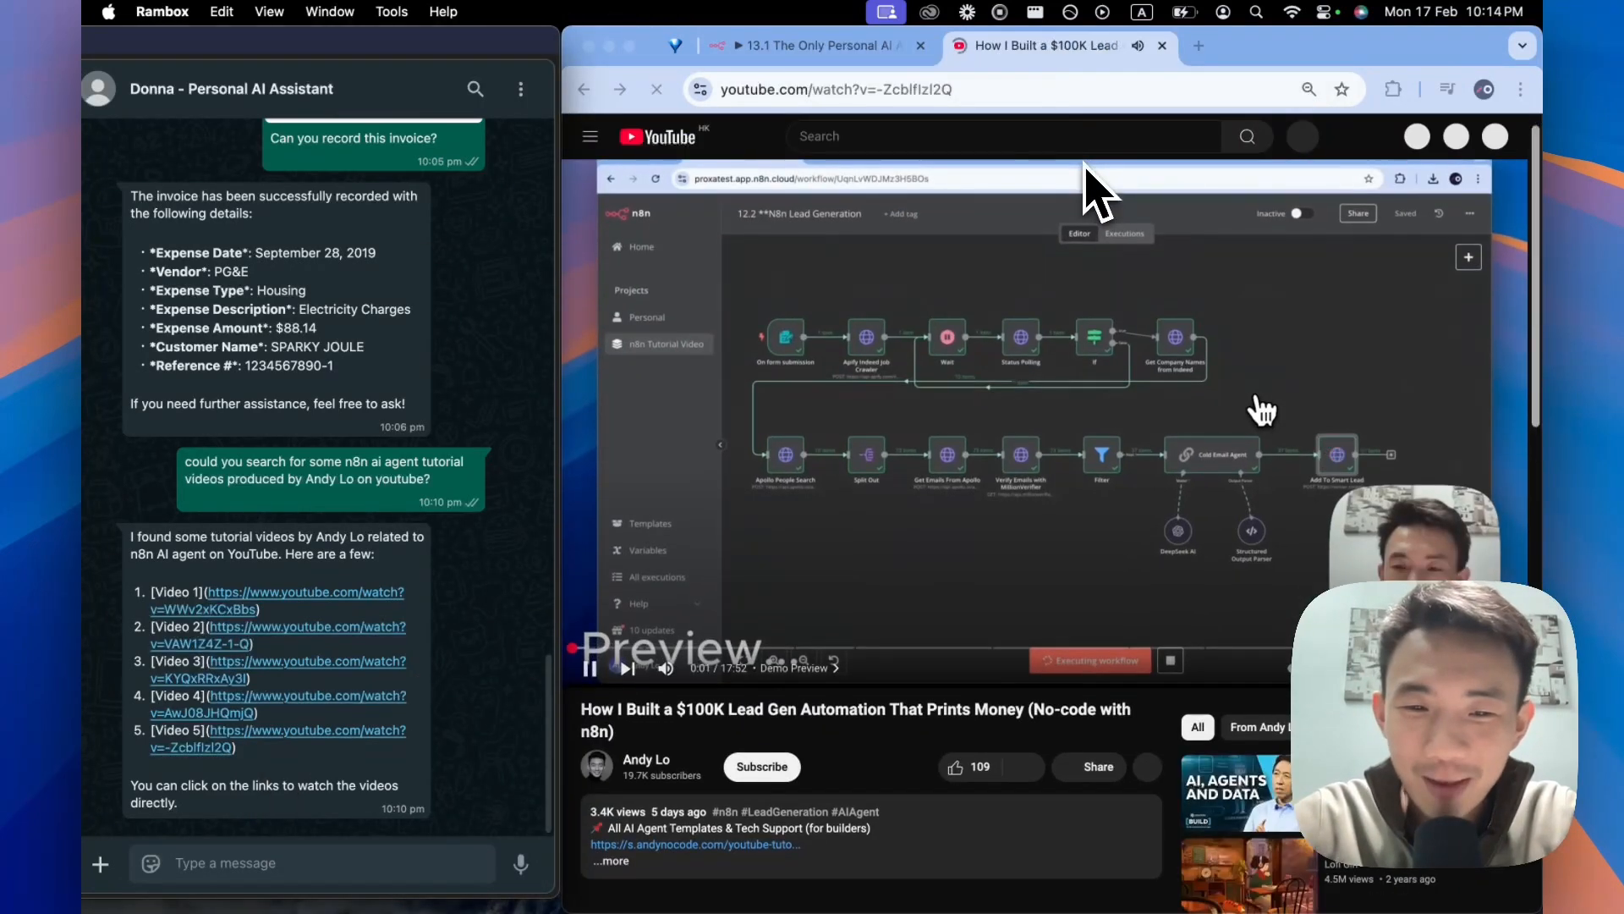
click(1163, 45)
- Ask the assistant to draft an email to the contact's e-mail address asking for his Sunday schedule
click(520, 560)
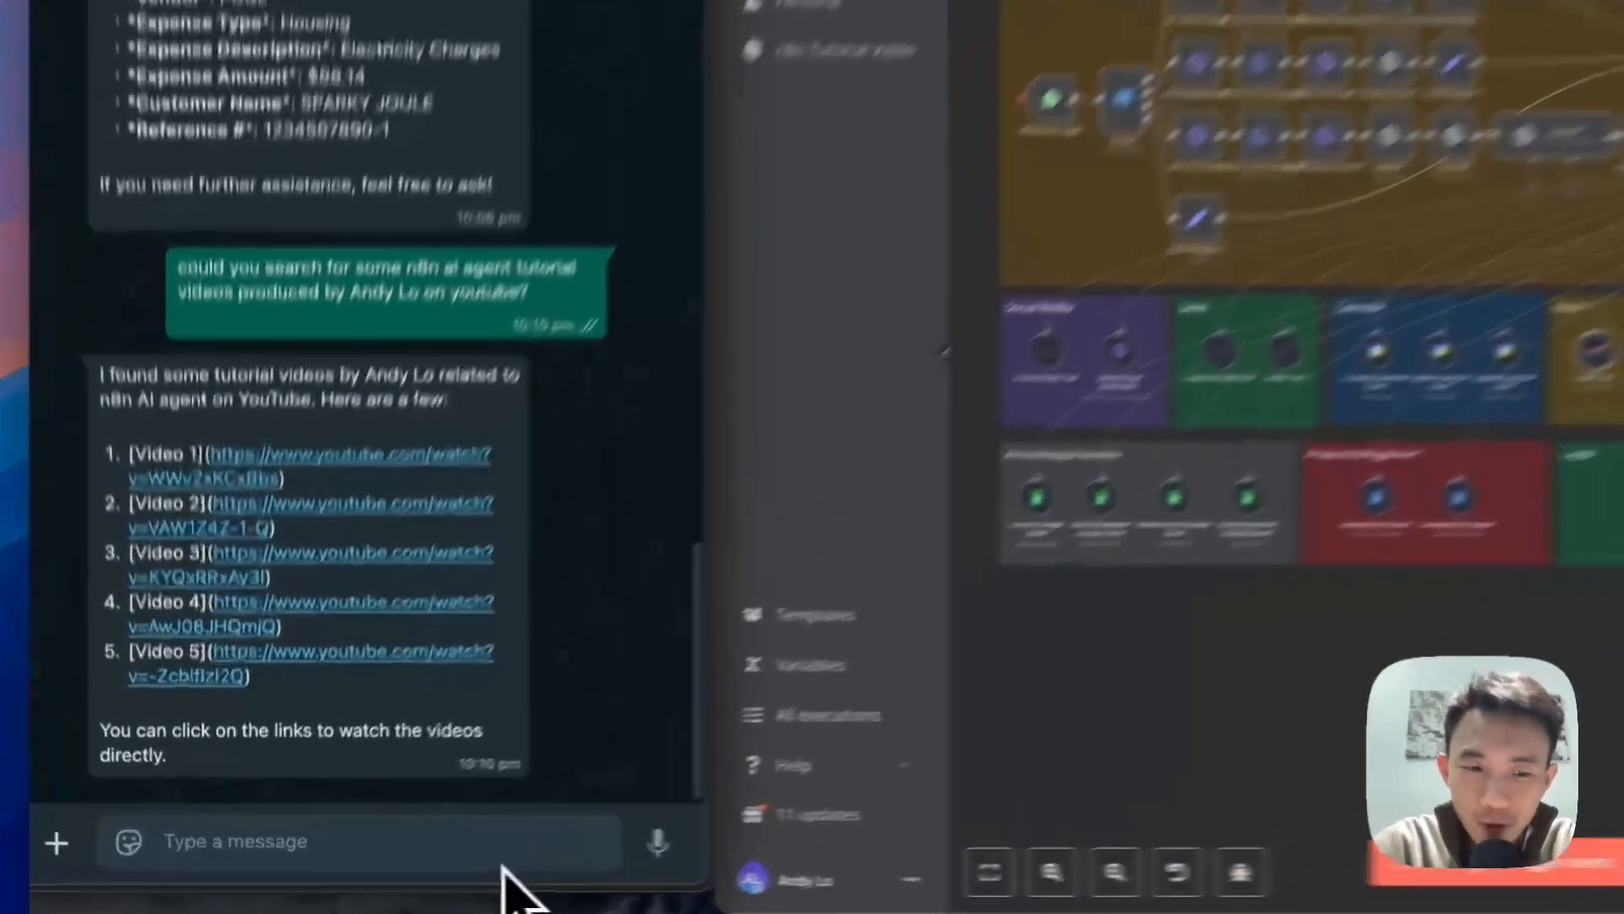
key(super+v)
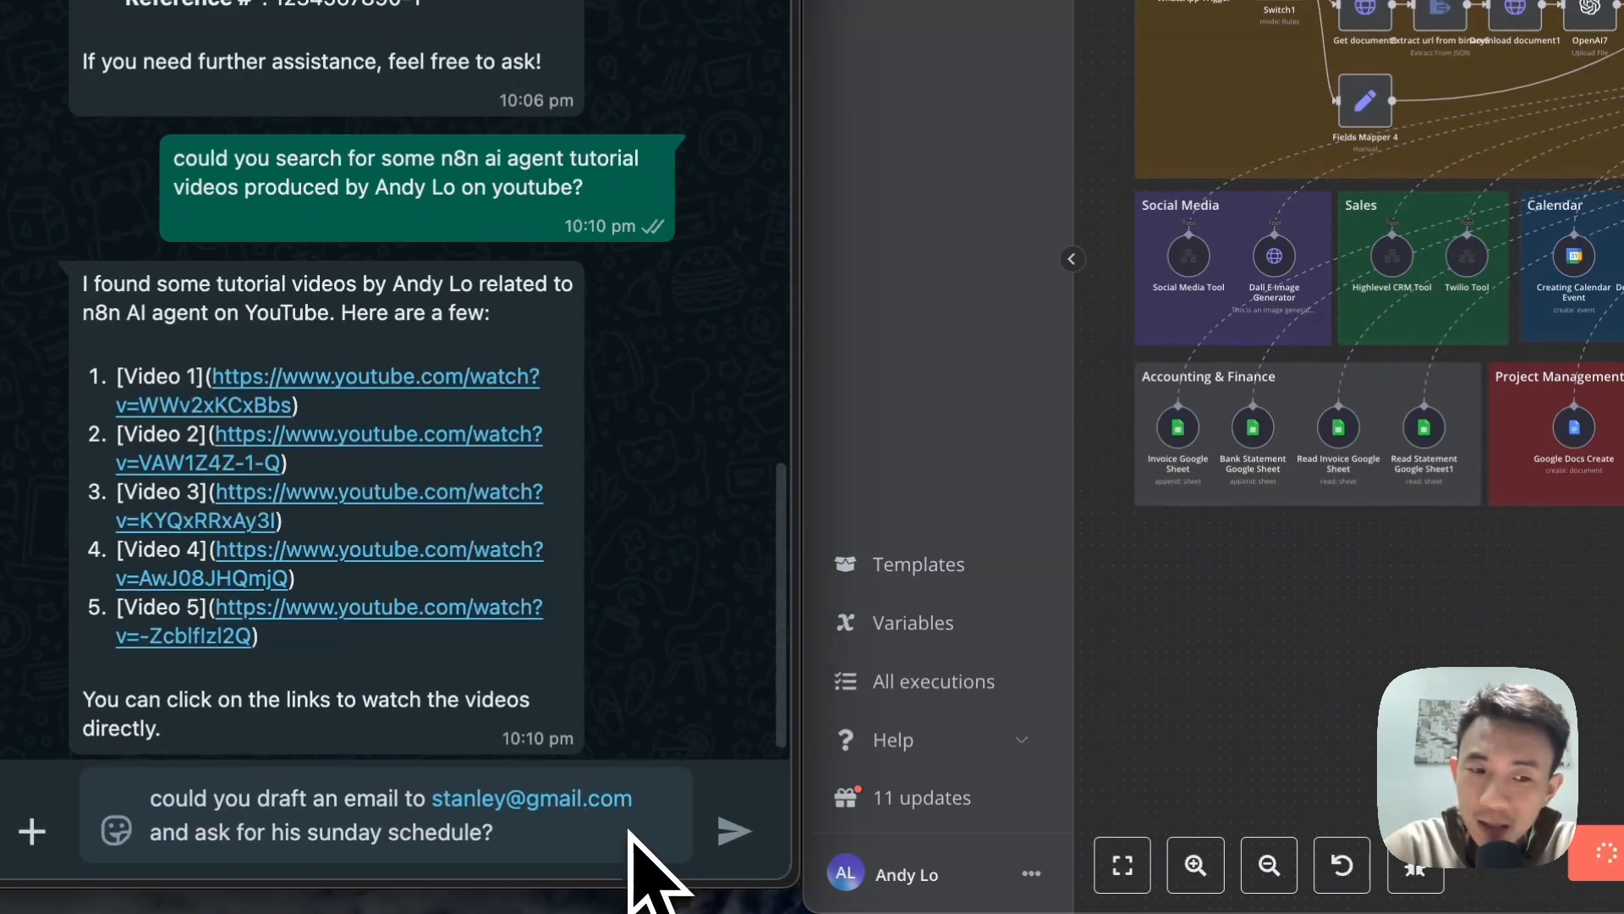
key(Return)
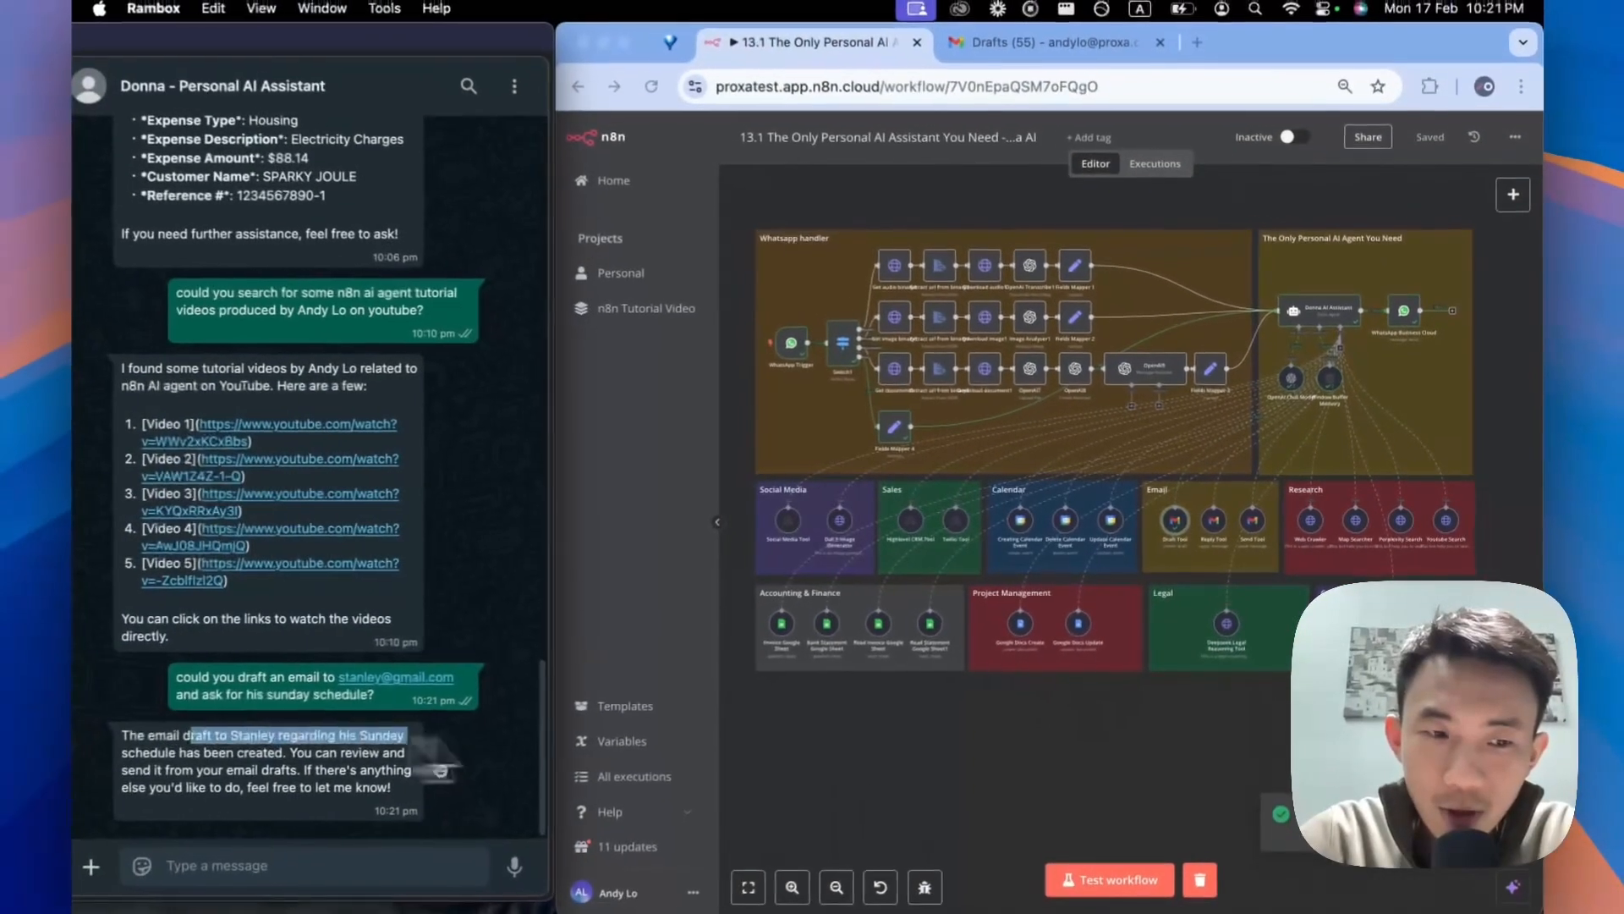
- Refresh the Gmail drafts and open the "Sunday Schedule Inquiry" draft to check it
click(1119, 42)
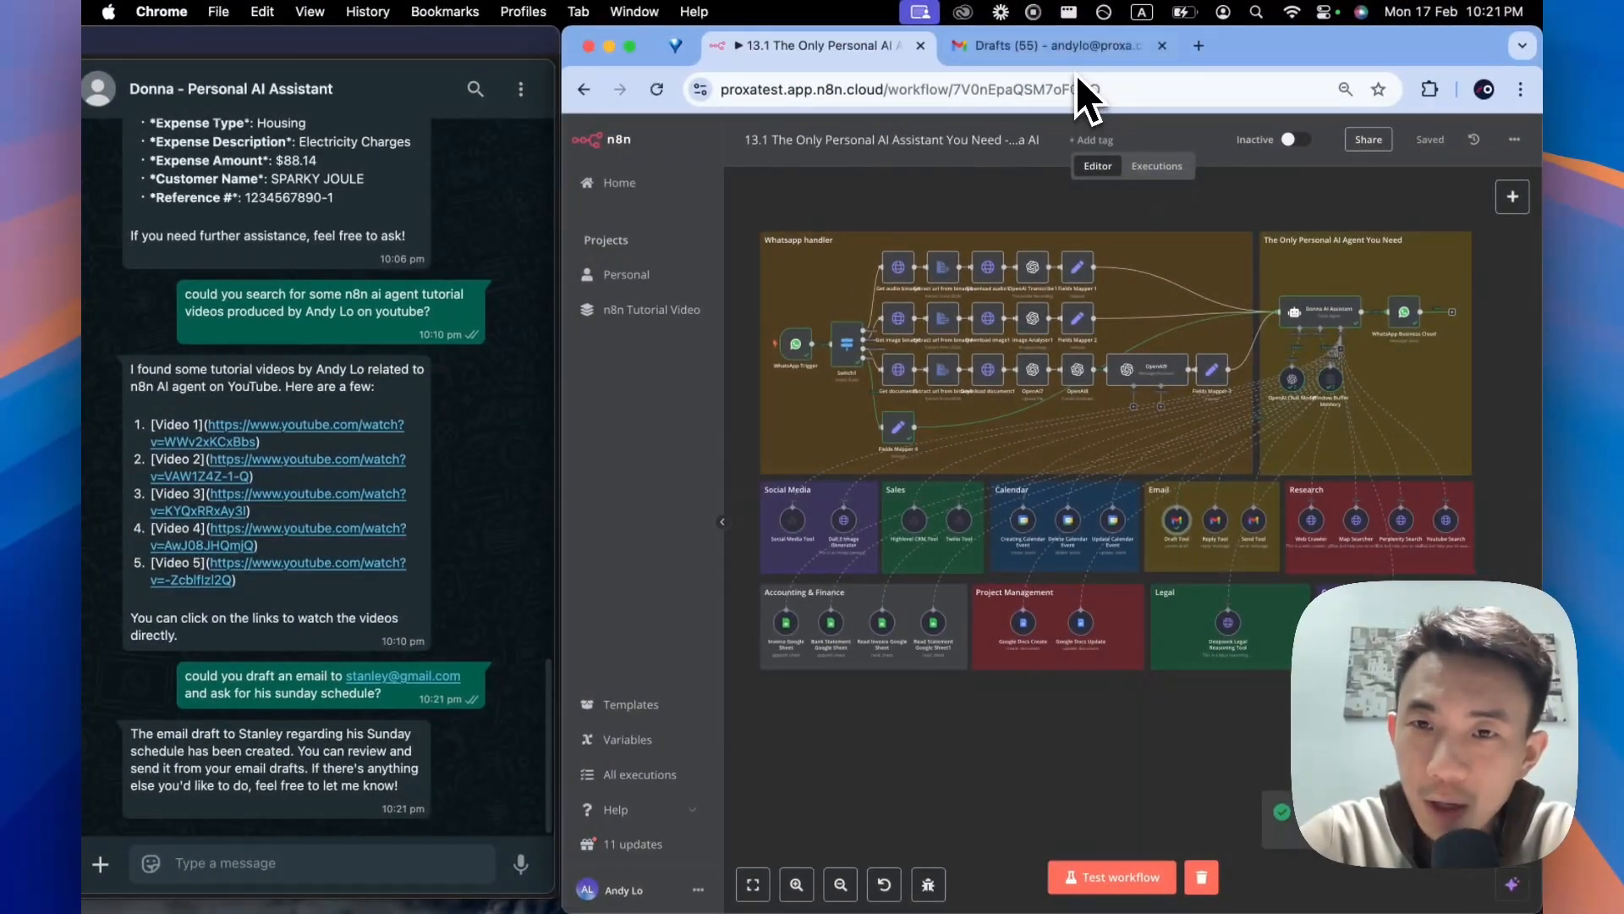
click(1119, 42)
click(935, 245)
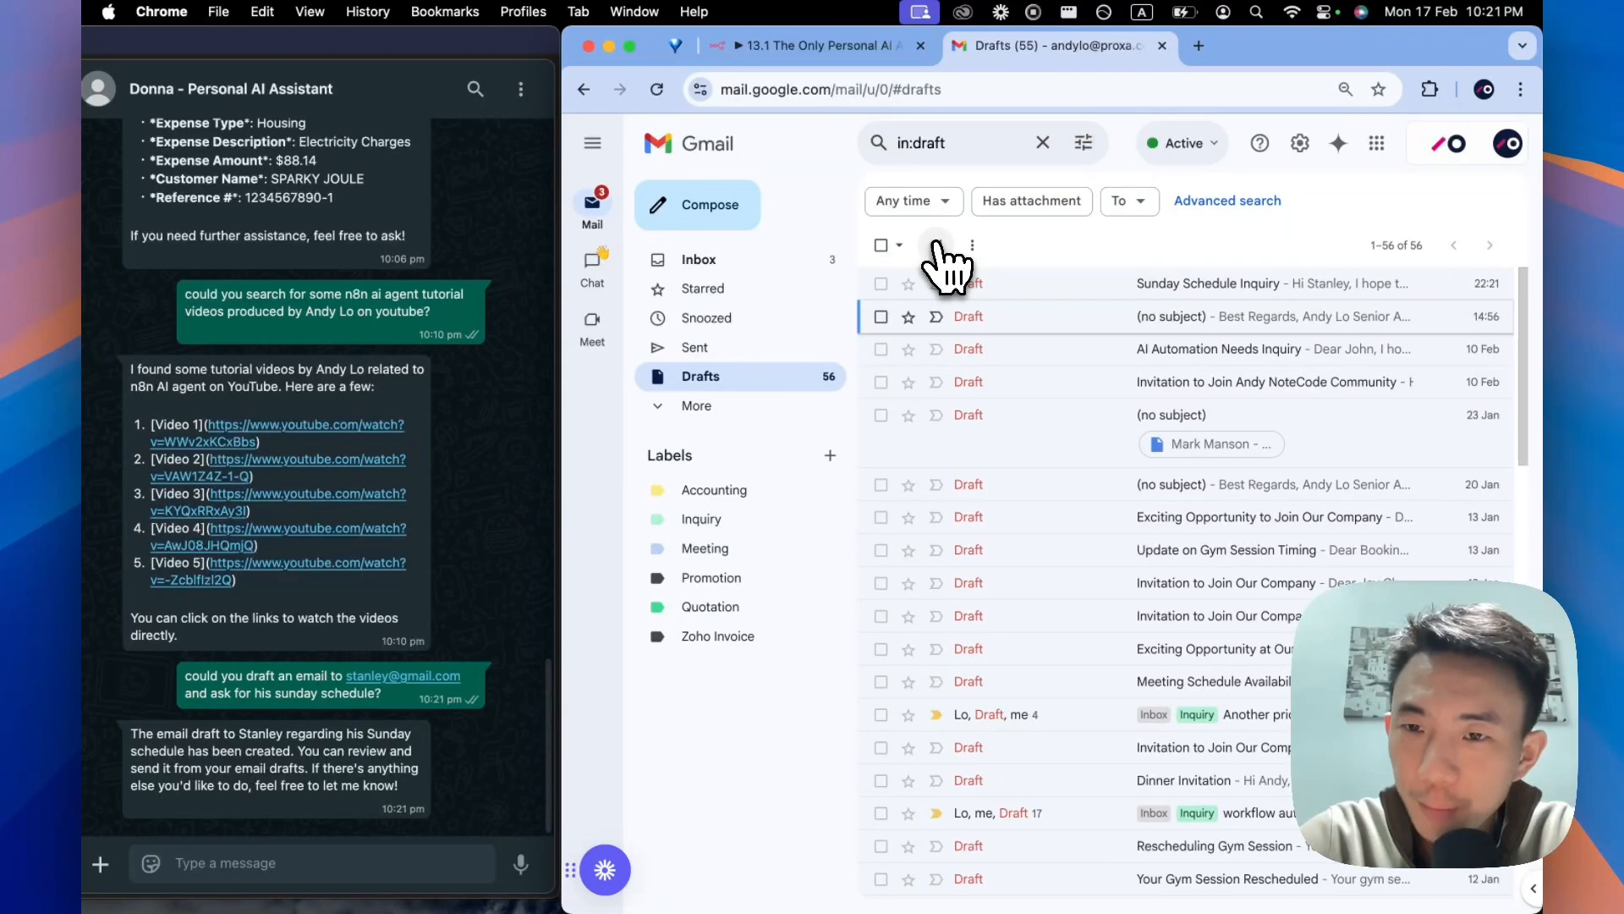
click(1175, 282)
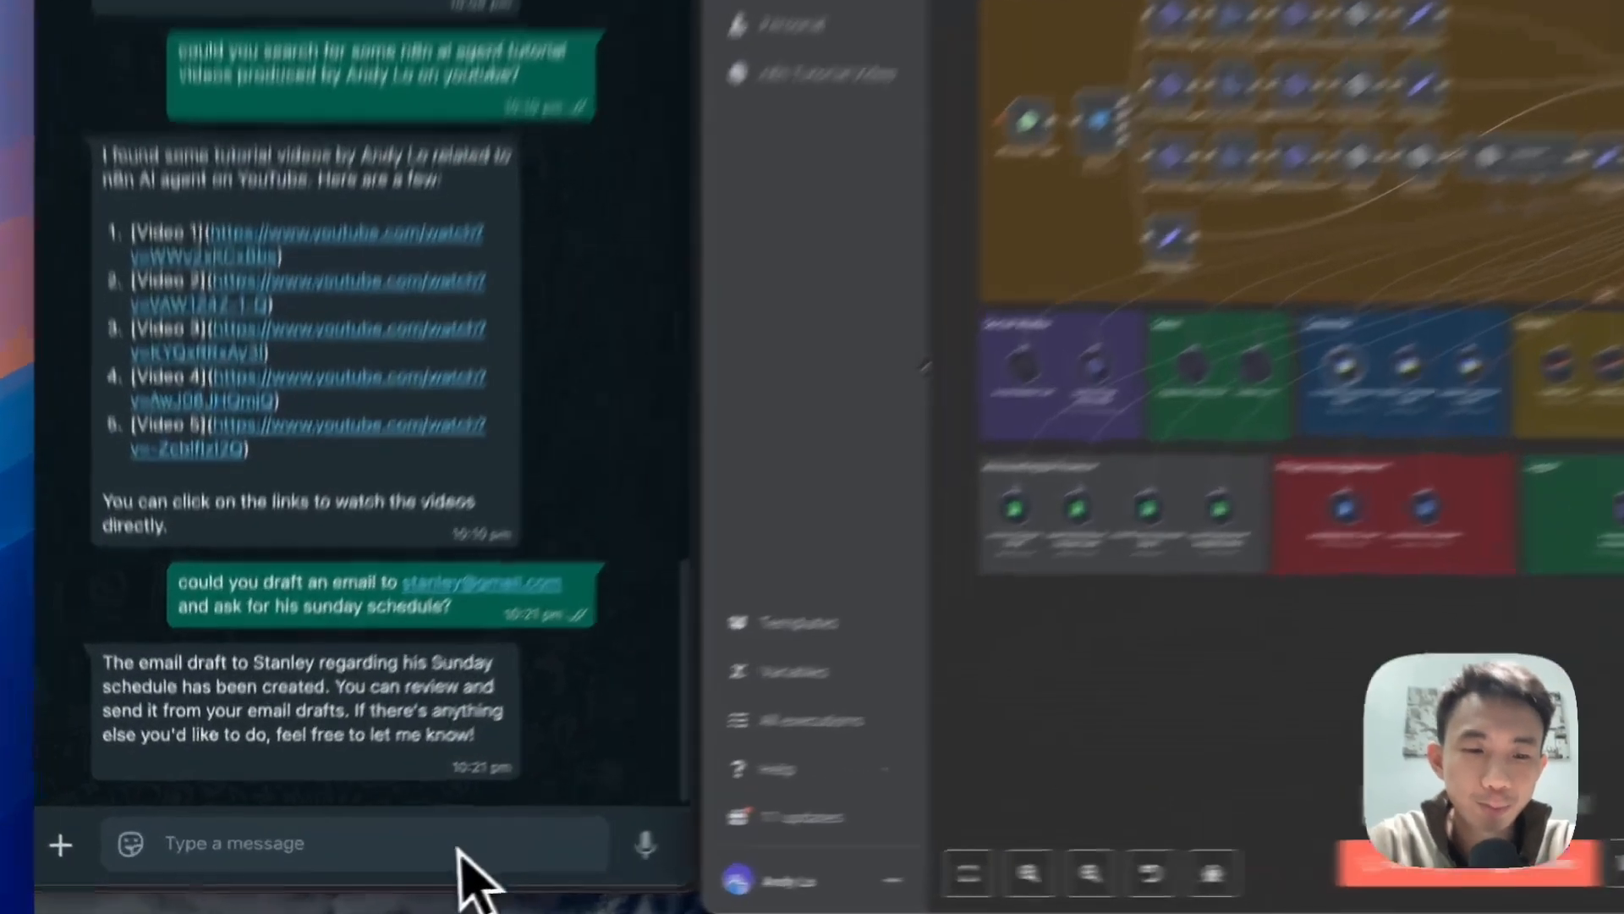
- Ask the assistant to create a gym session on 21 Feb 2025 from 10am to 12pm and send an invitation to the contact's e-mail
click(373, 867)
key(super+v)
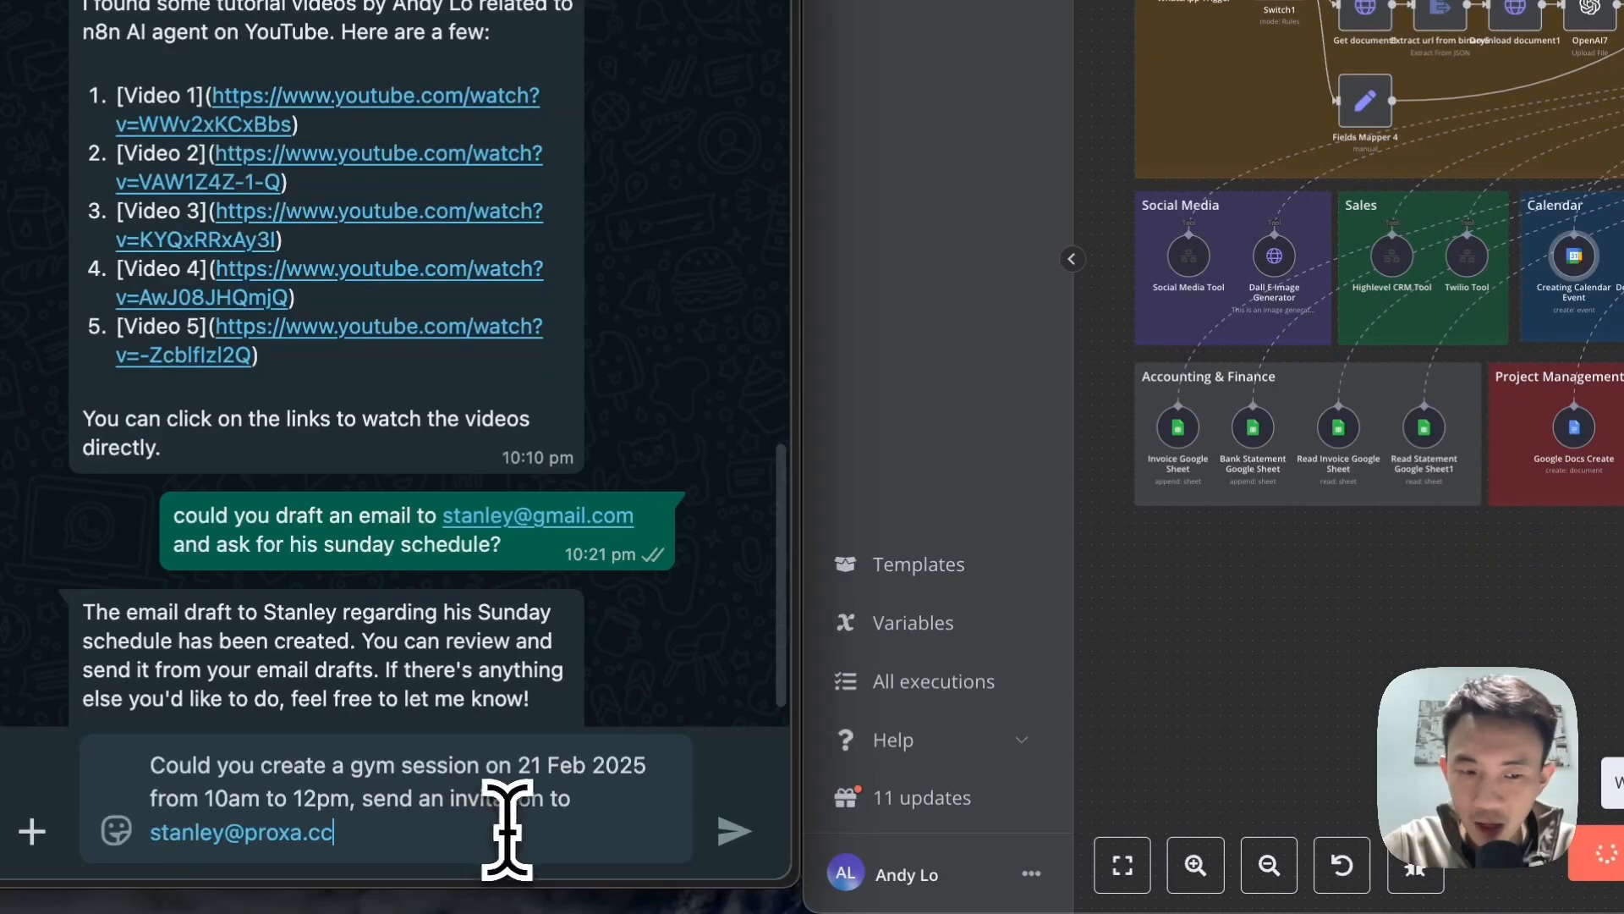
click(732, 831)
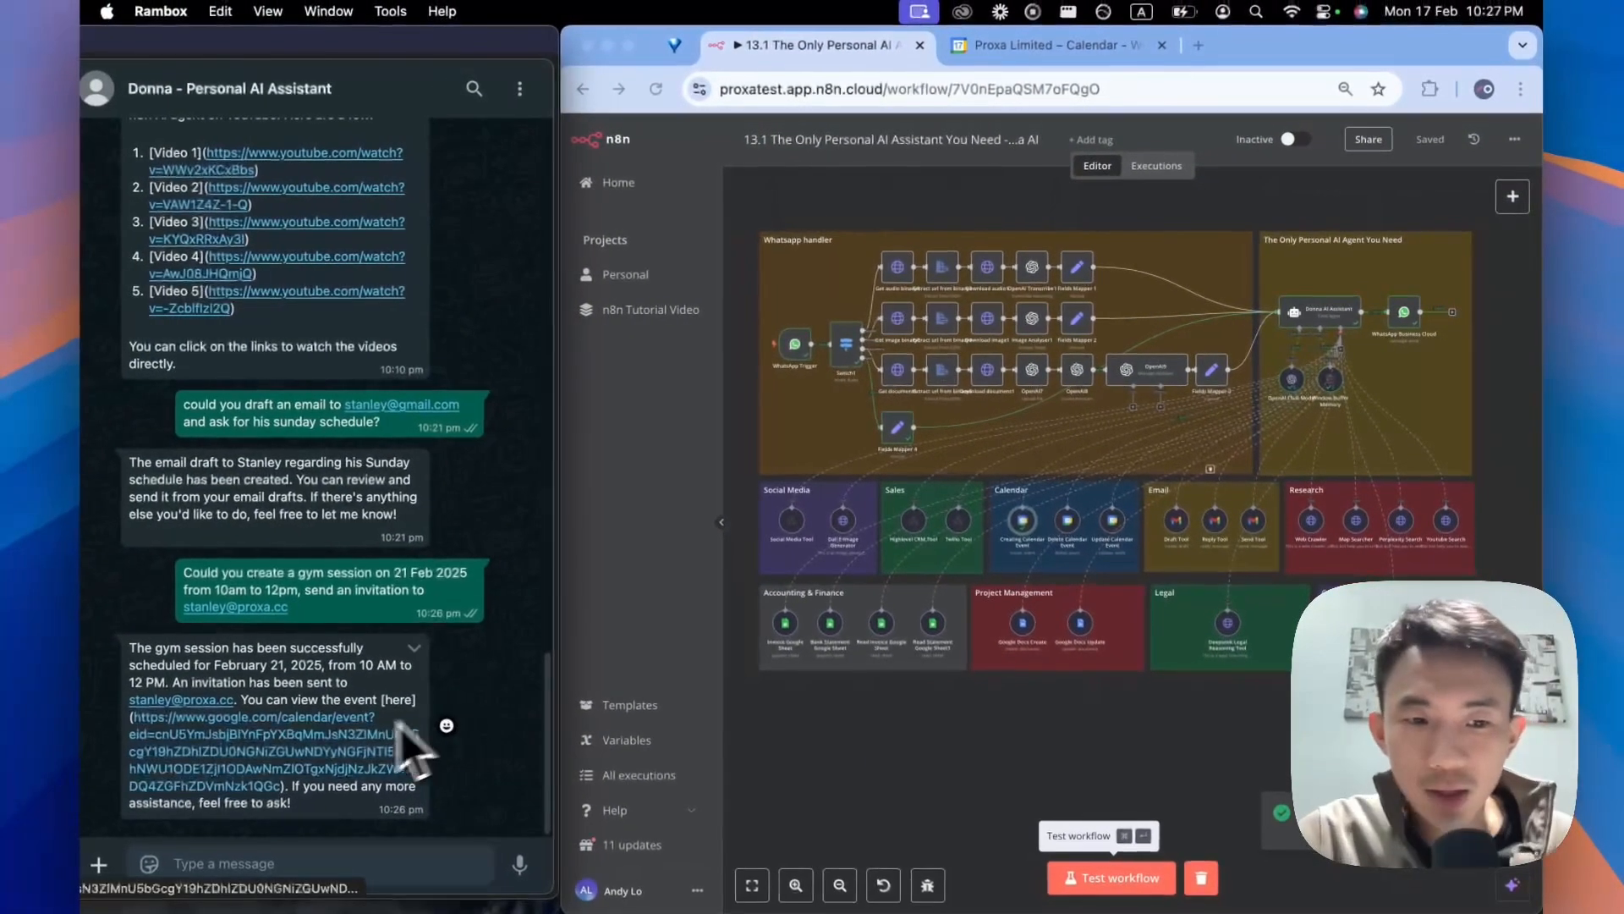
- Check the gym session on 21 February in Google Calendar and return to the n8n workflow
click(1018, 47)
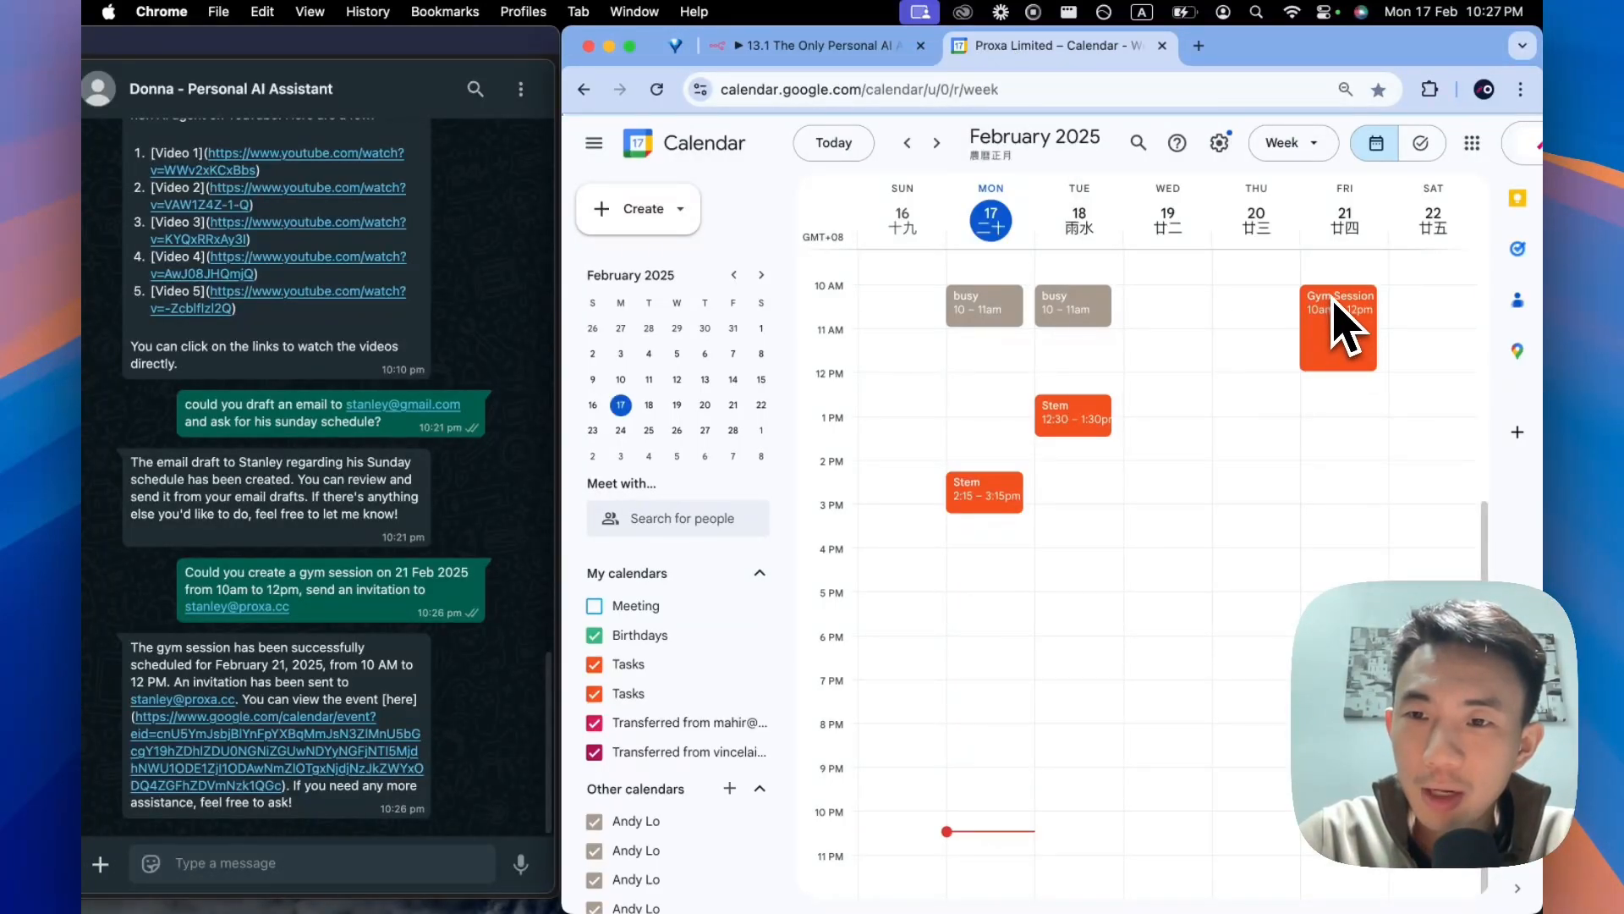
click(738, 48)
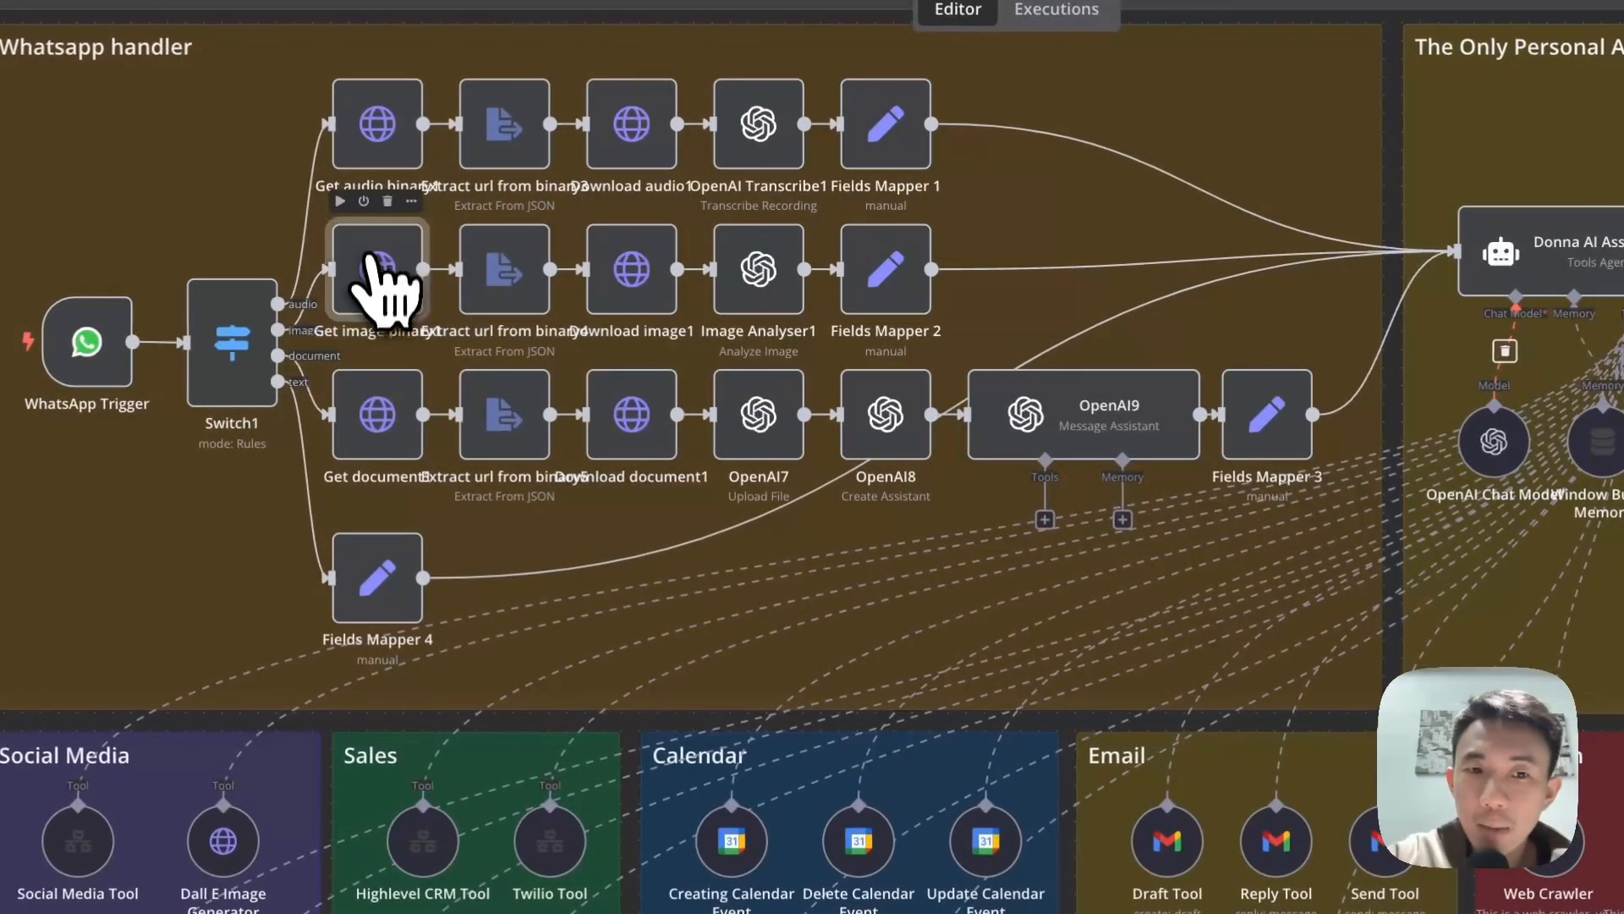
- Inspect the WhatsApp Trigger node and its WhatsApp OAuth account credential, then close both
double_click(93, 343)
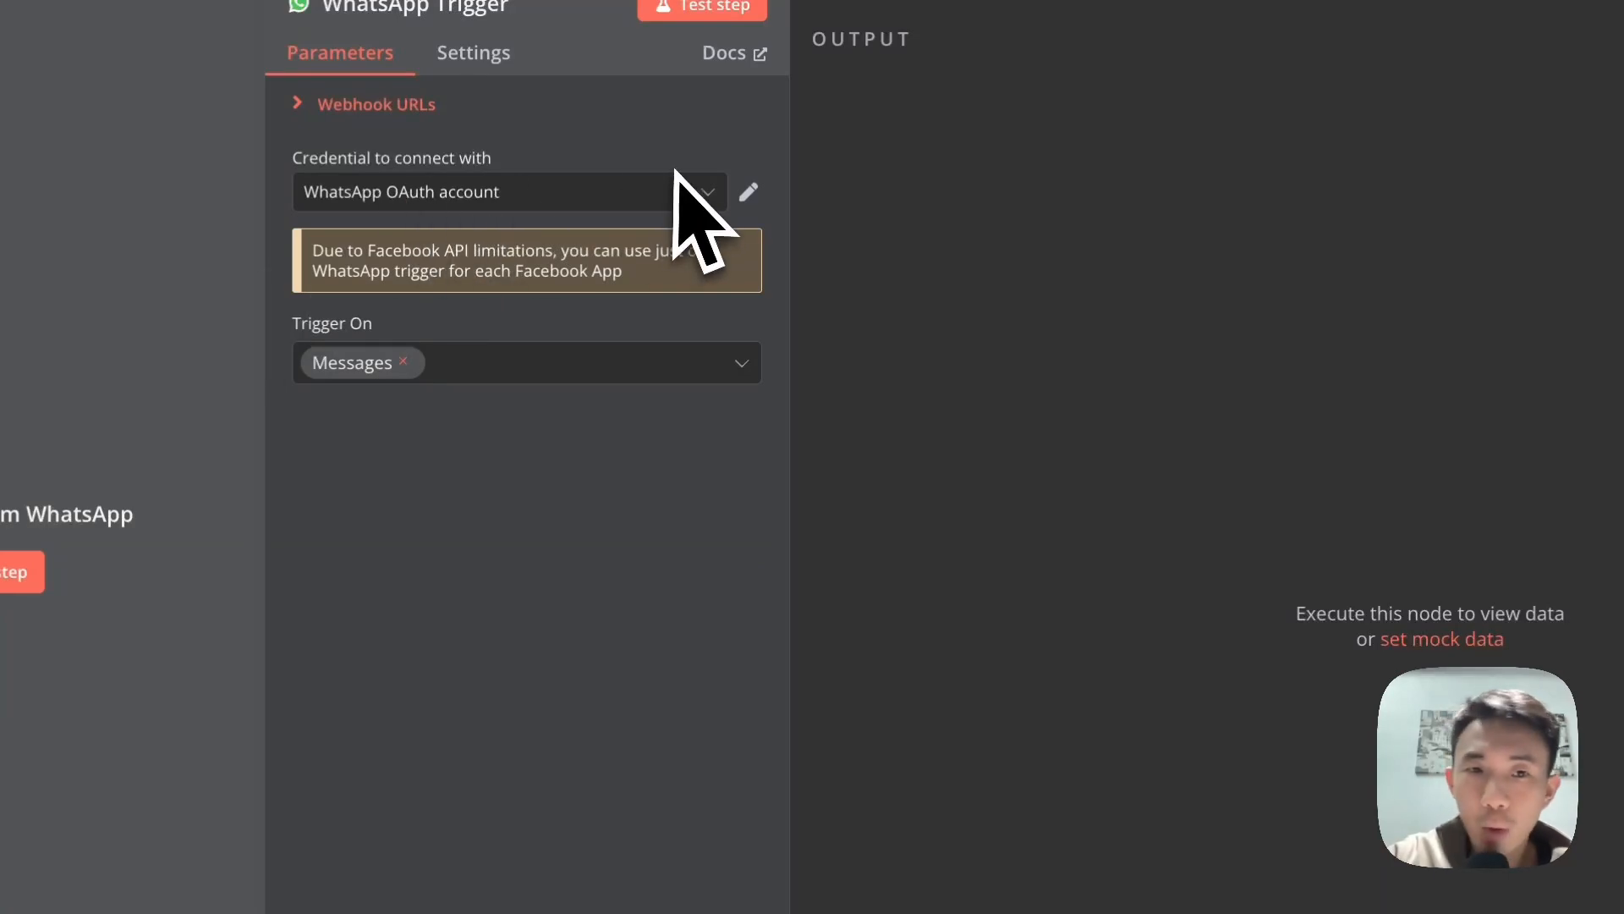
click(750, 192)
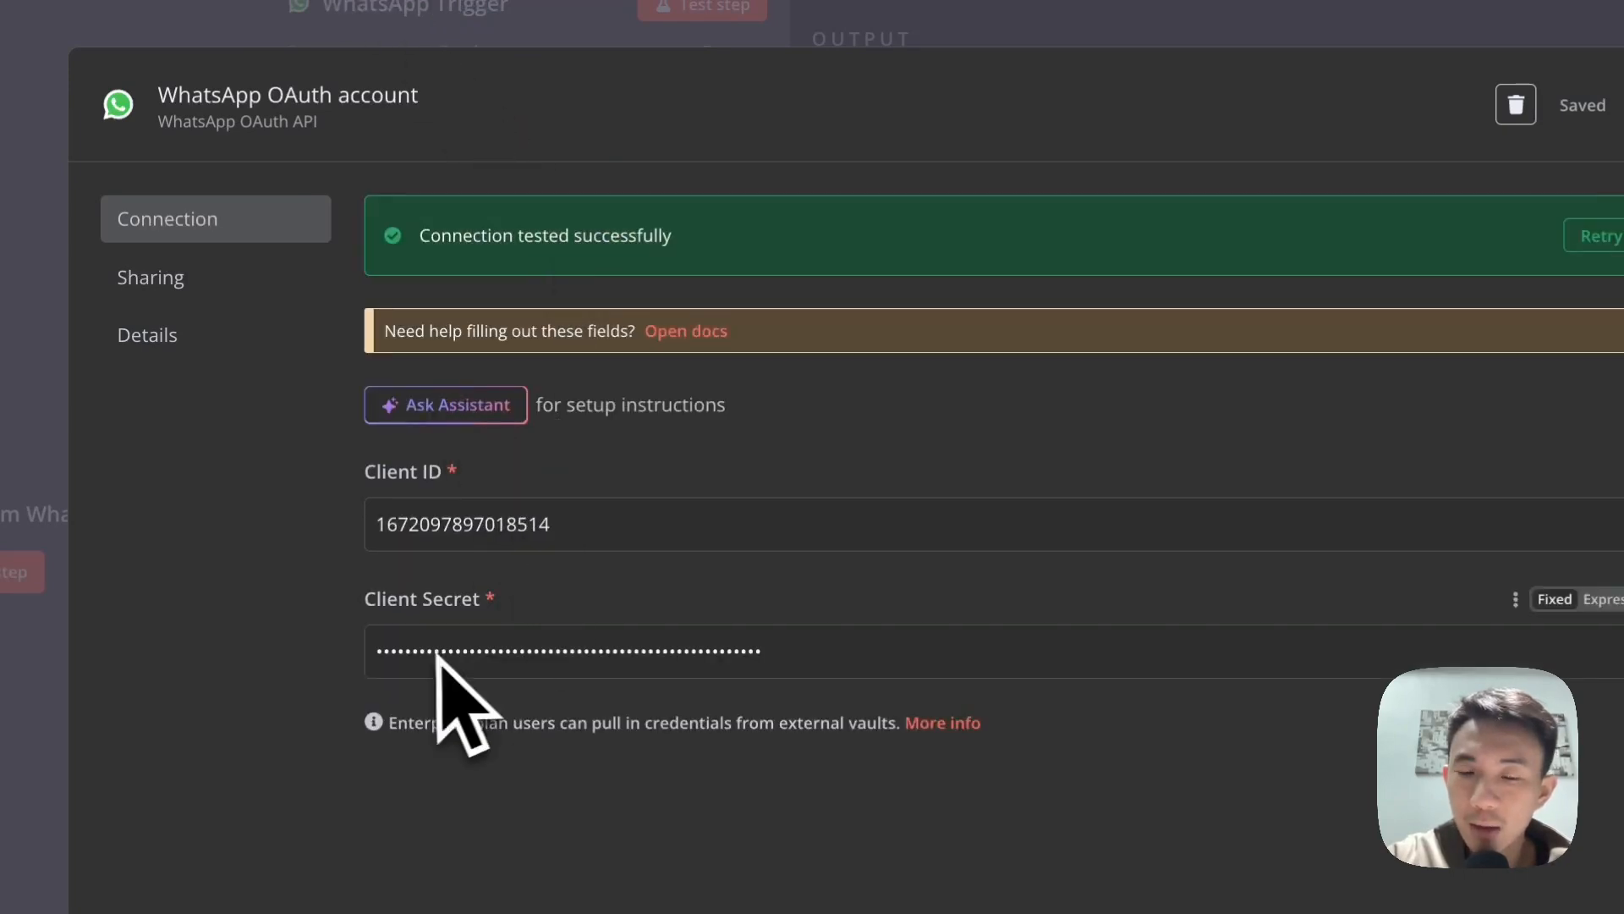
click(193, 6)
click(156, 7)
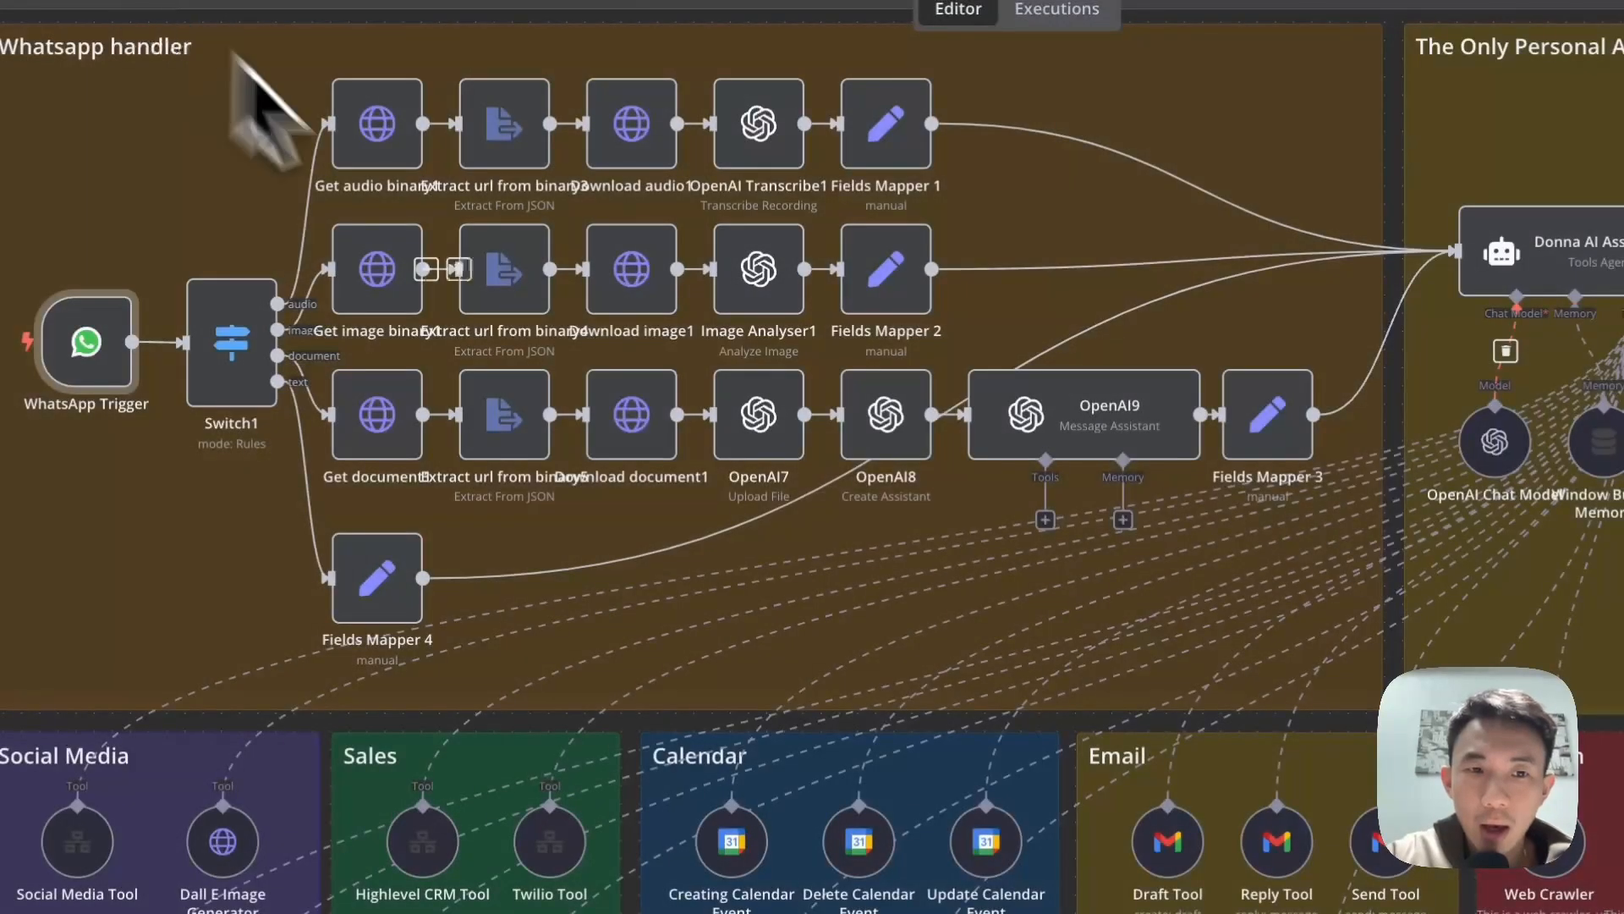
- Review the Switch1 node's routing rules for audio, image, document and text messages, and close the node
double_click(233, 347)
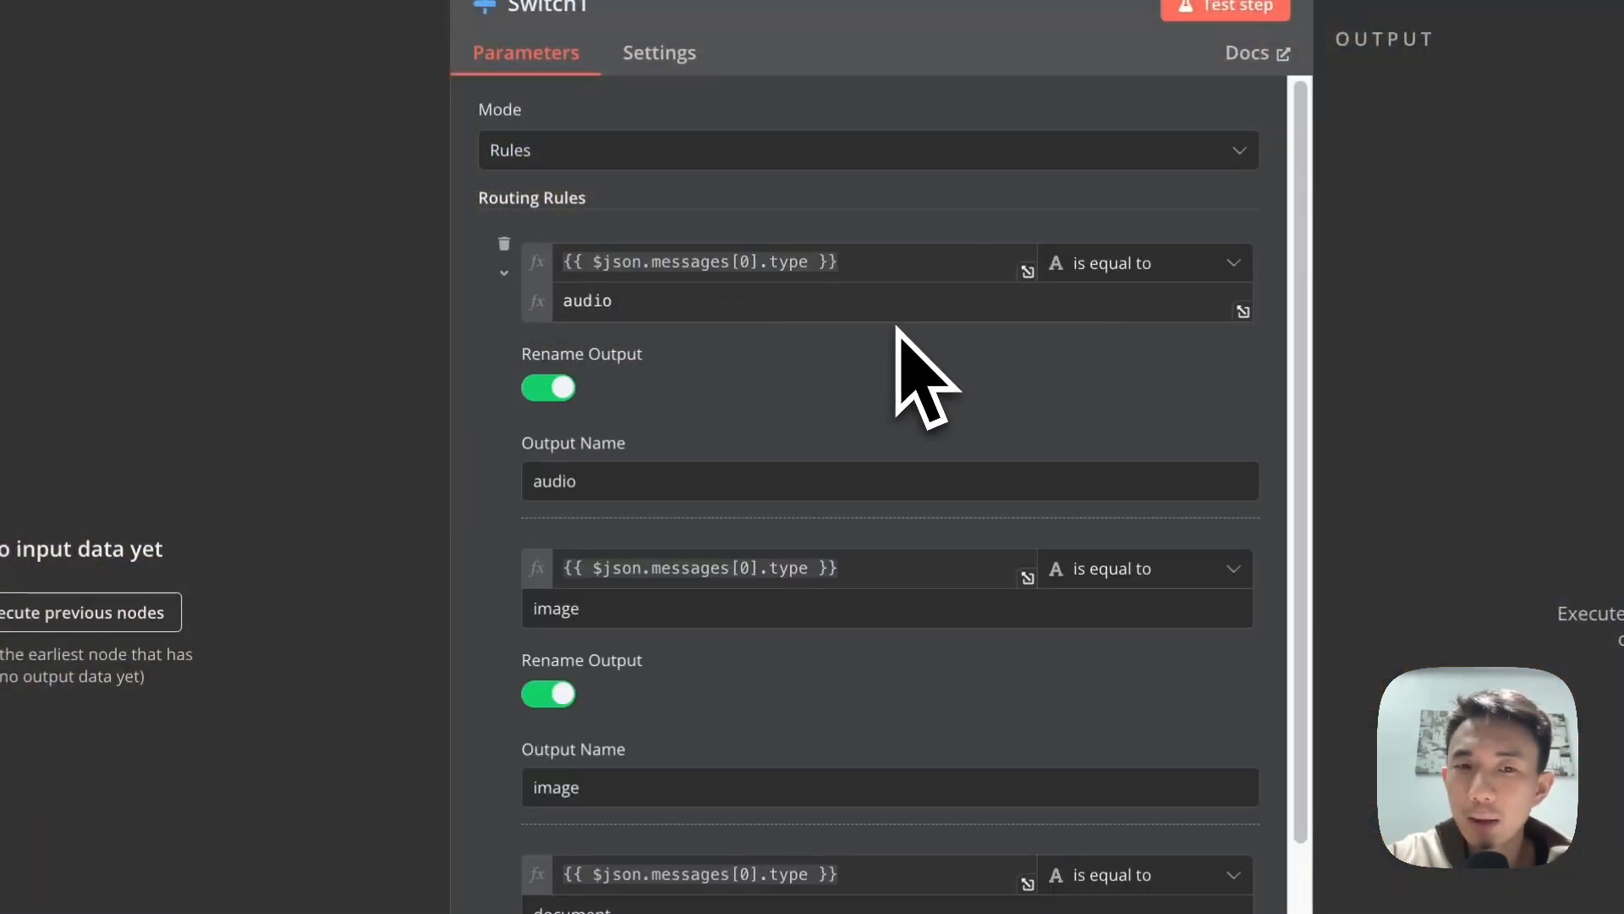
scroll(922, 381, down, 1)
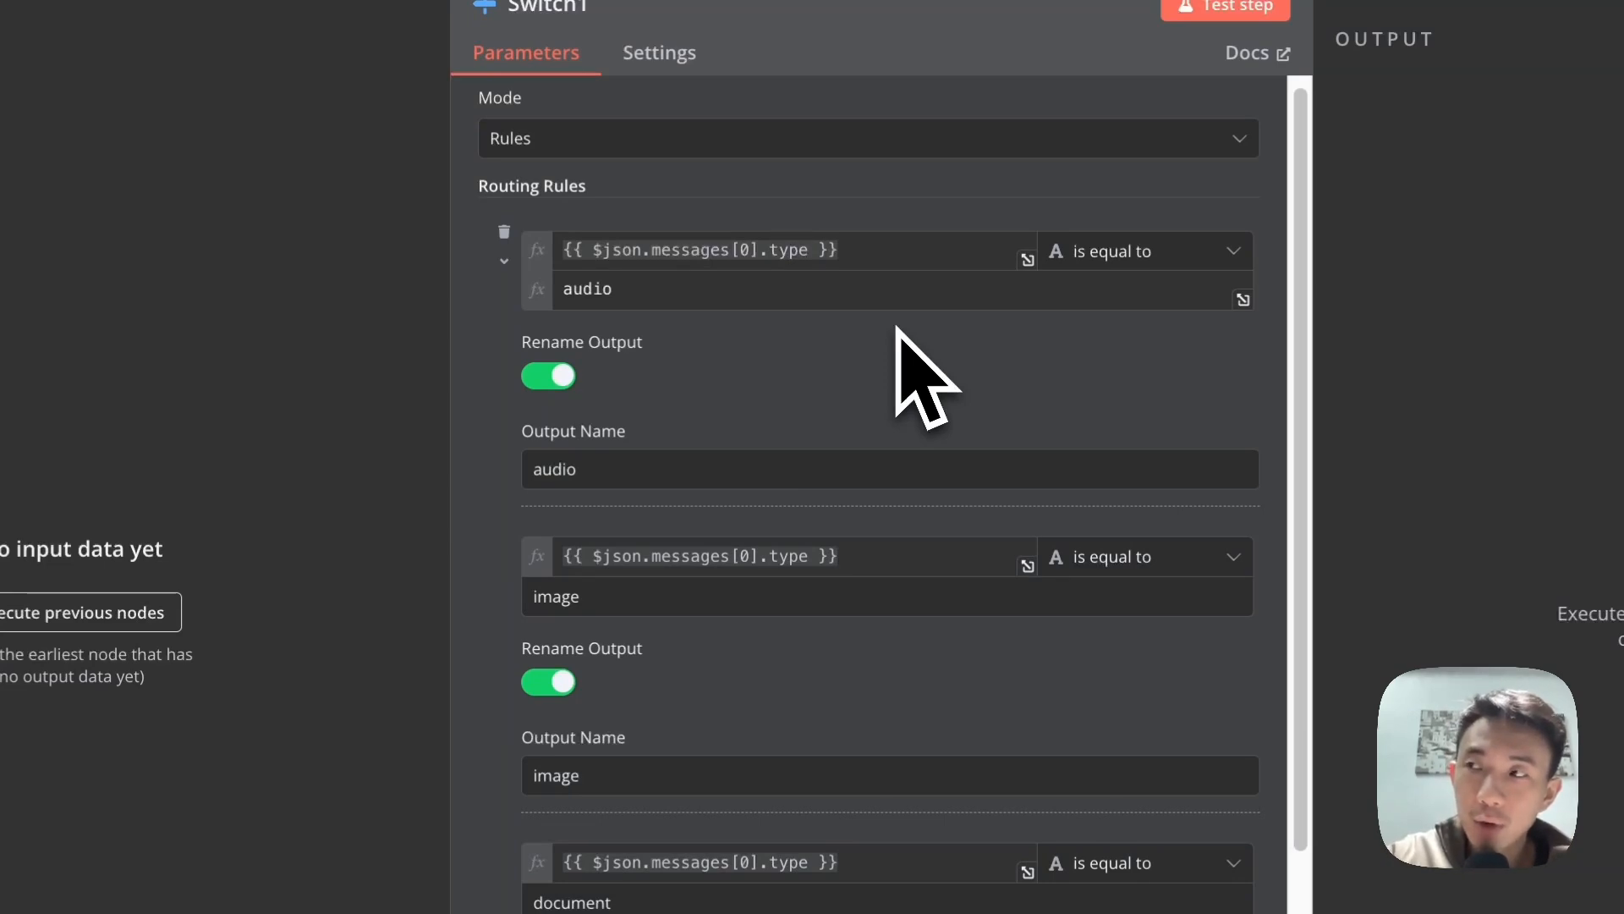
scroll(909, 356, down, 3)
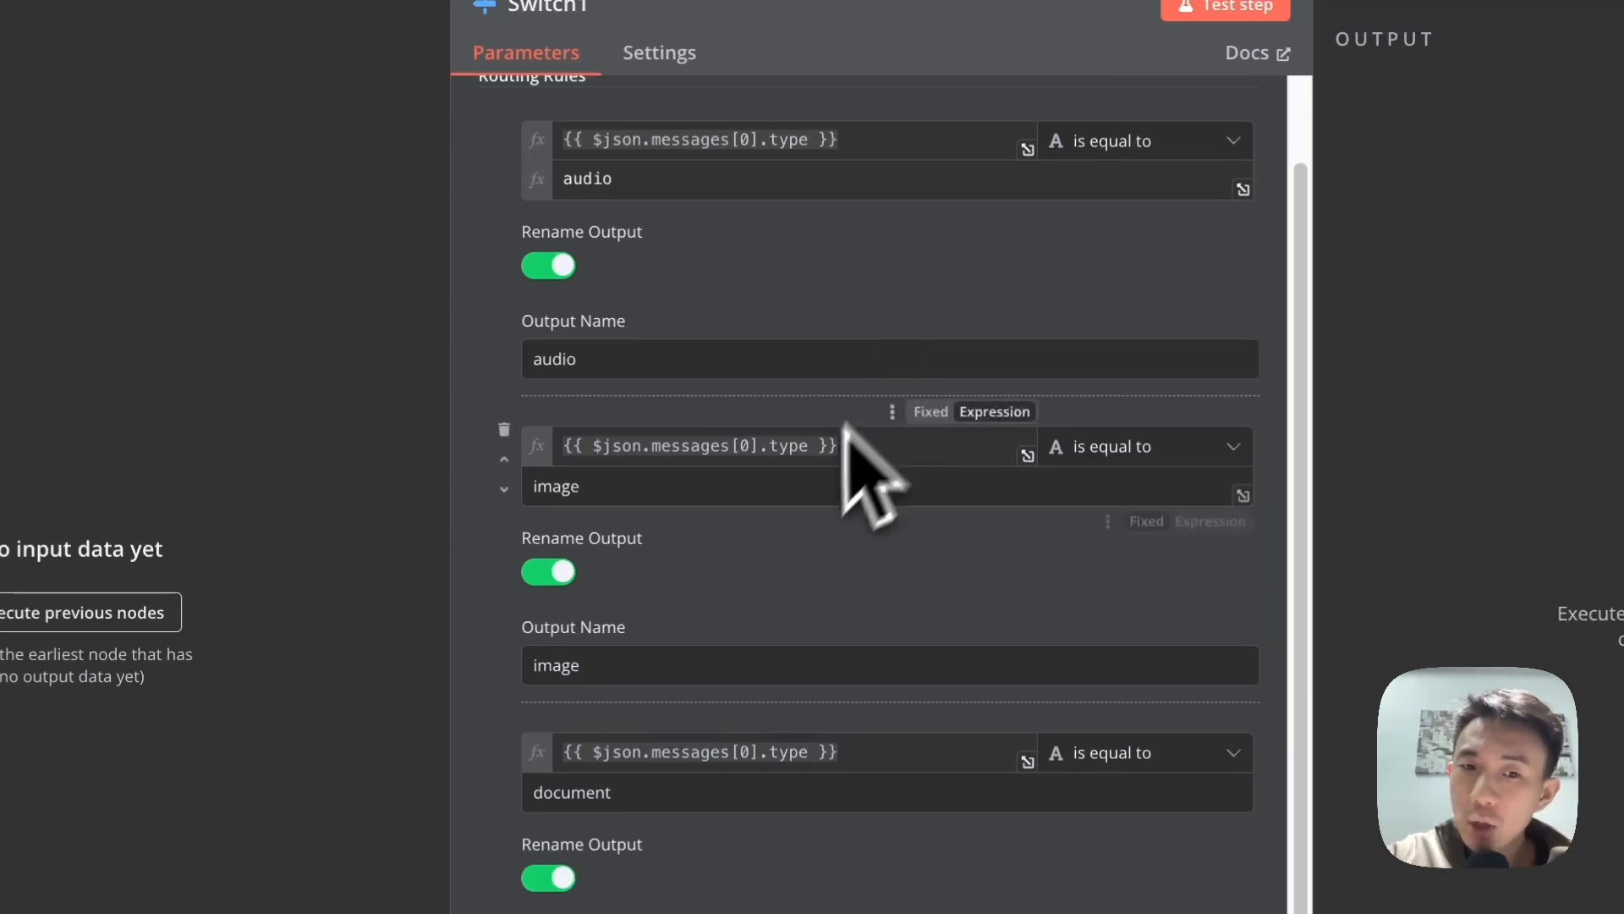
scroll(672, 812, down, 5)
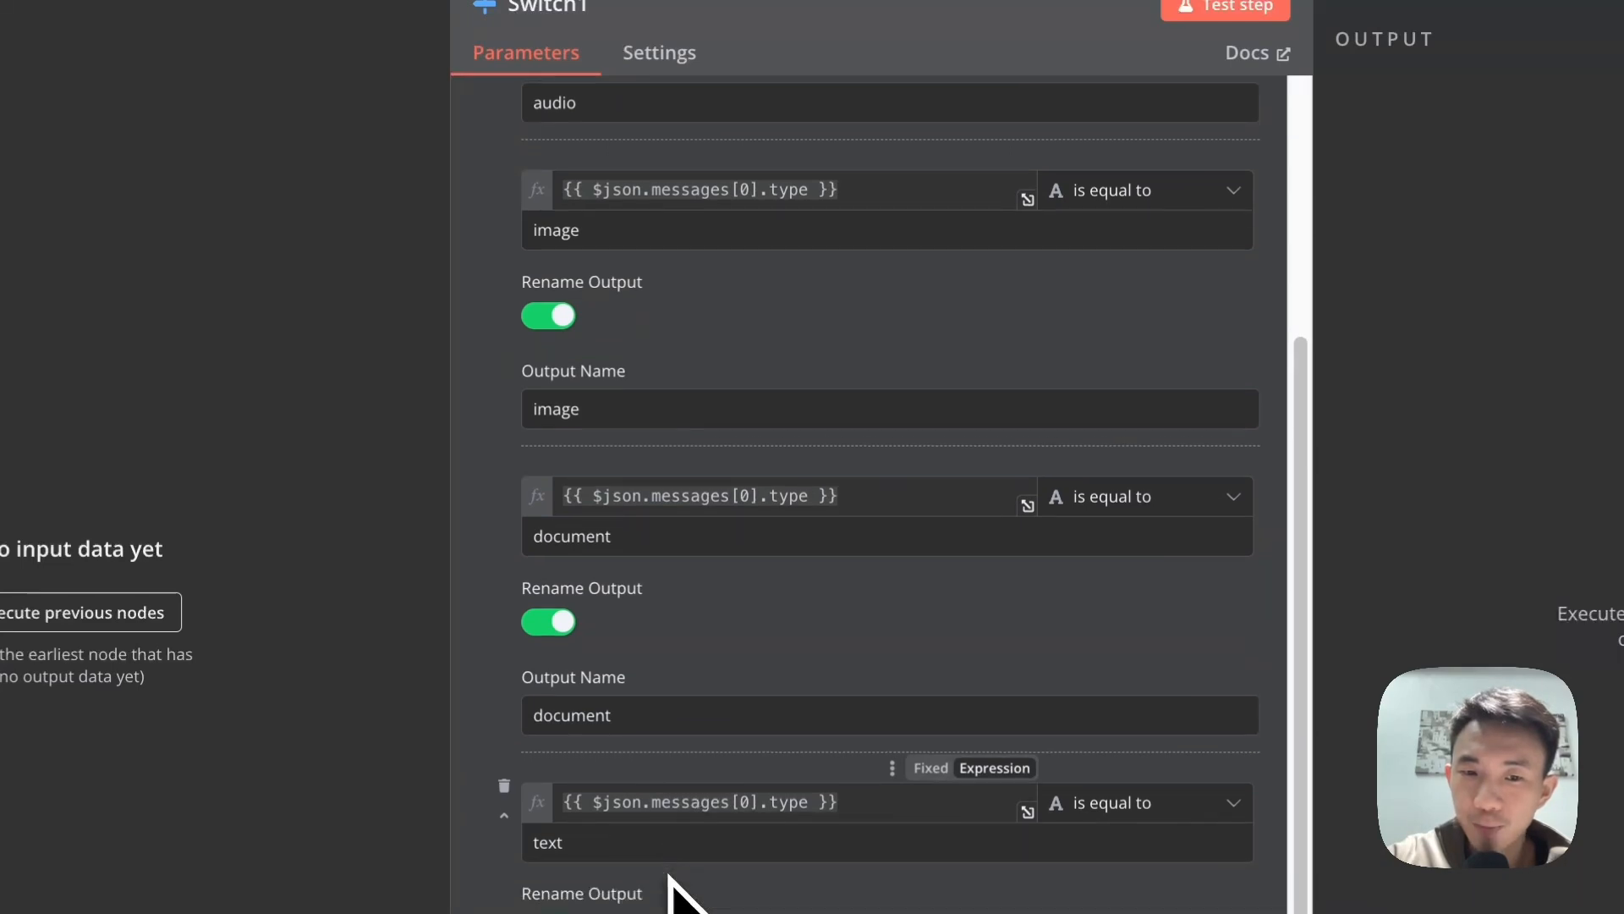
scroll(717, 398, down, 1)
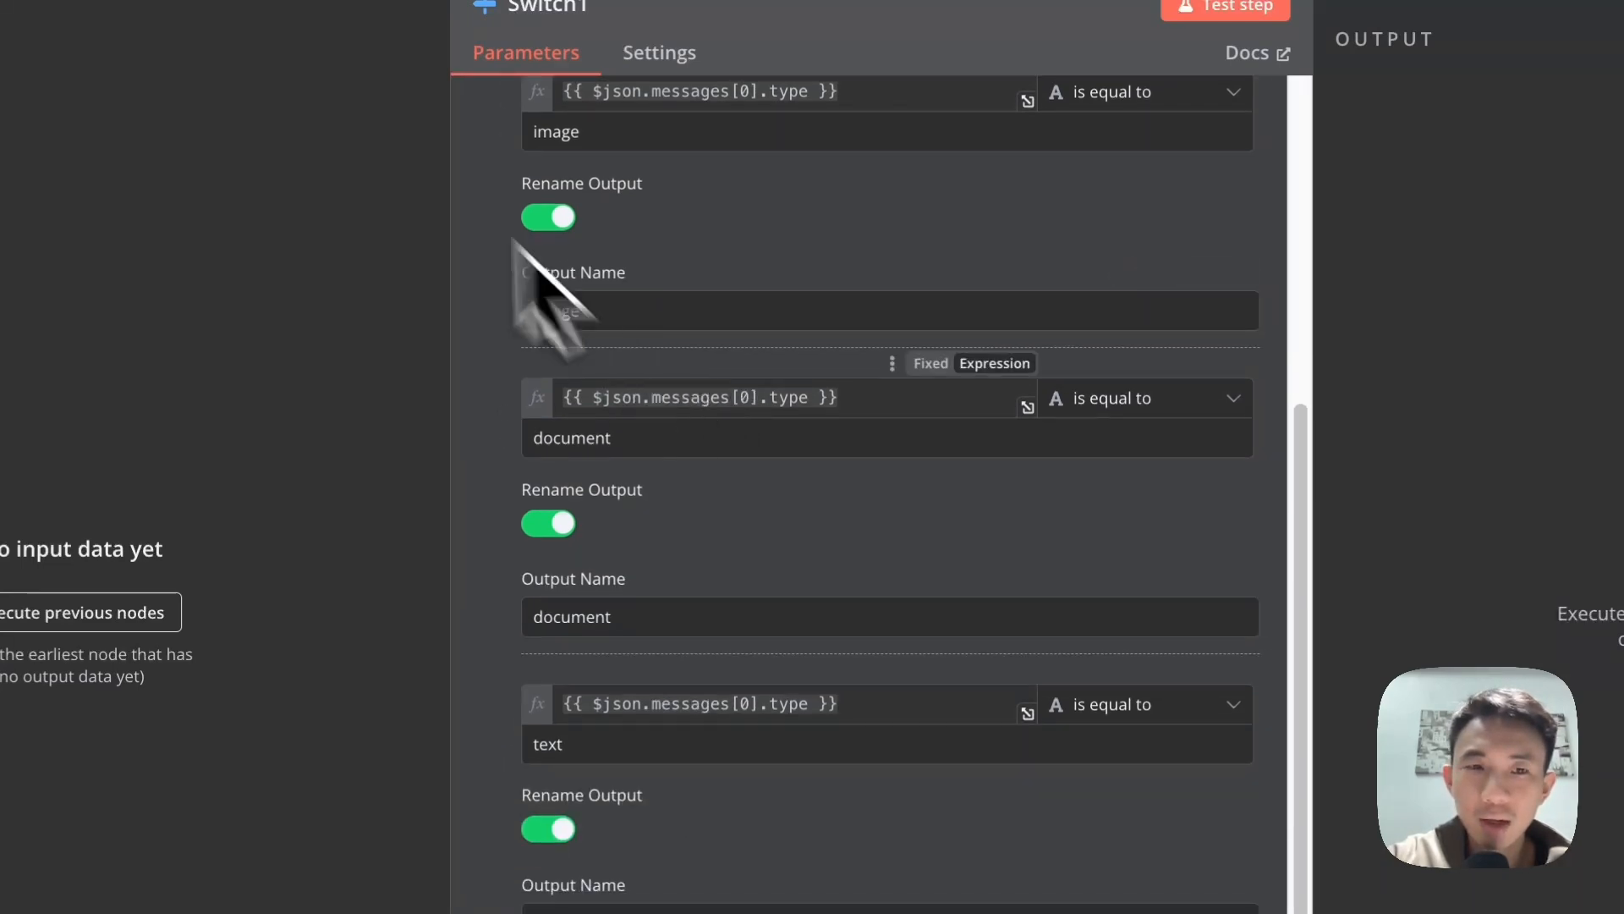
click(345, 43)
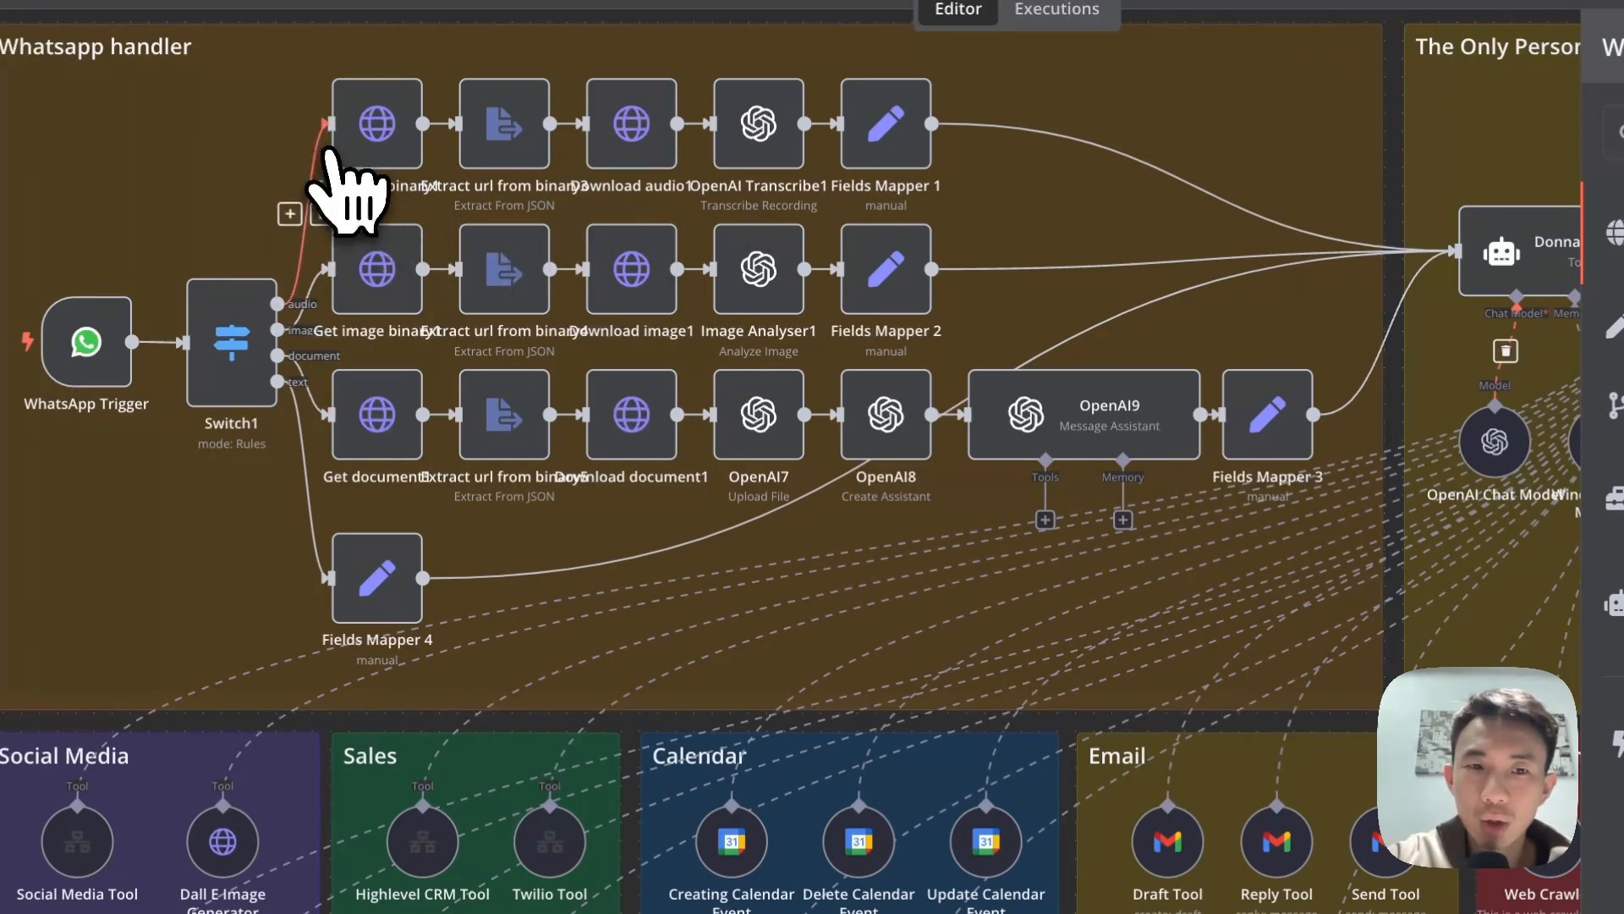
- Examine the Get audio binary1 node's GET method, Facebook Graph URL and Authorization header, and close the node
click(382, 138)
double_click(382, 138)
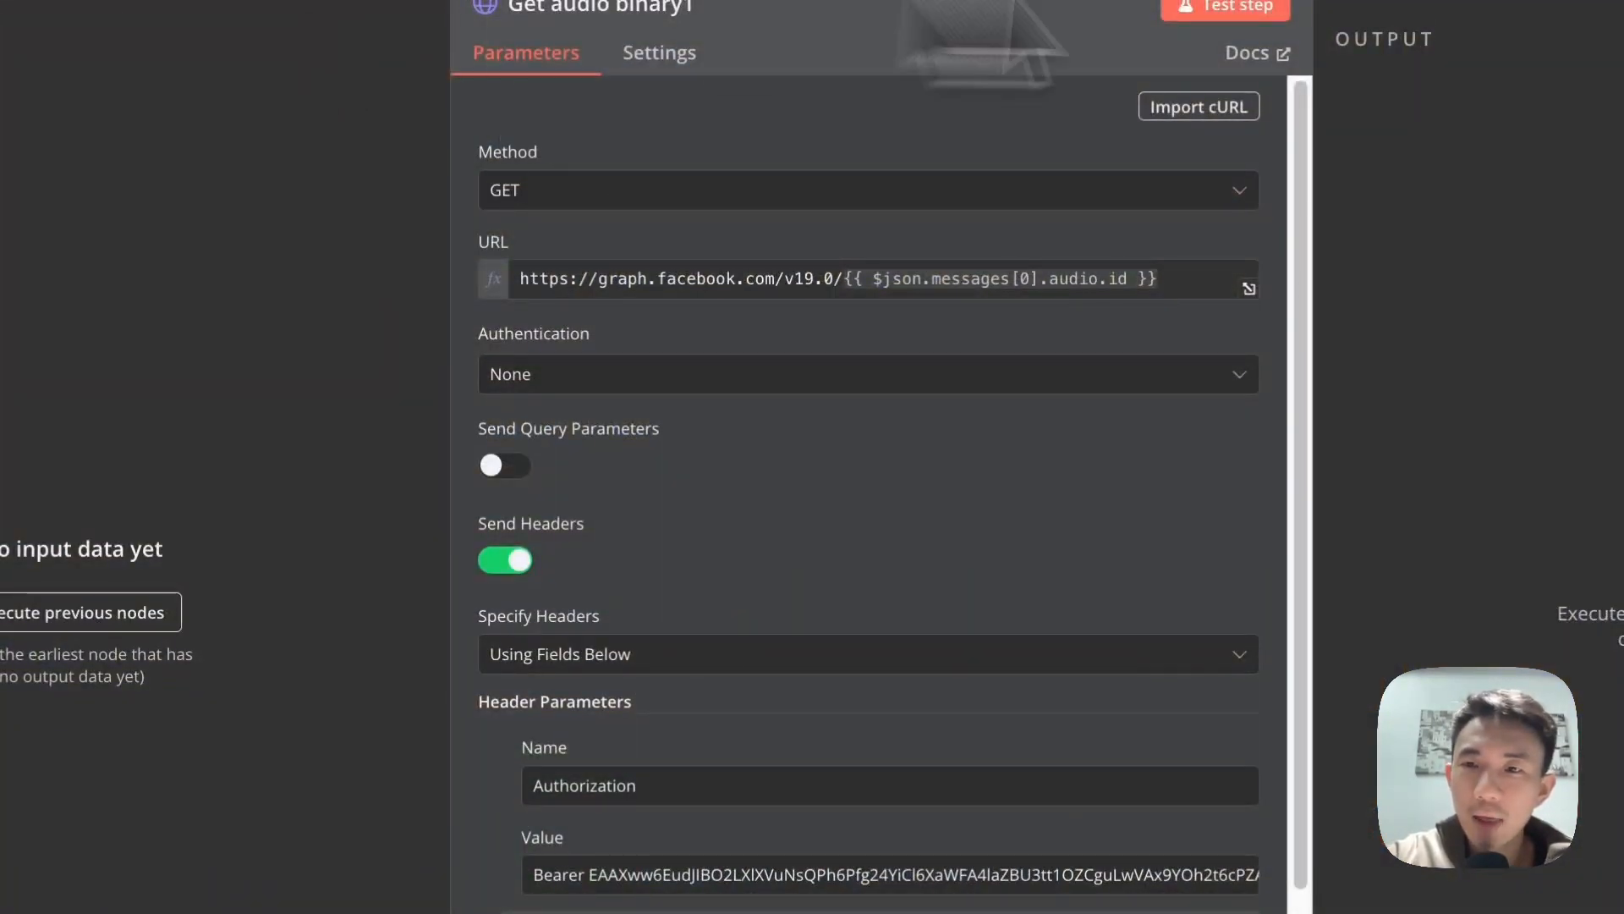
click(1075, 2)
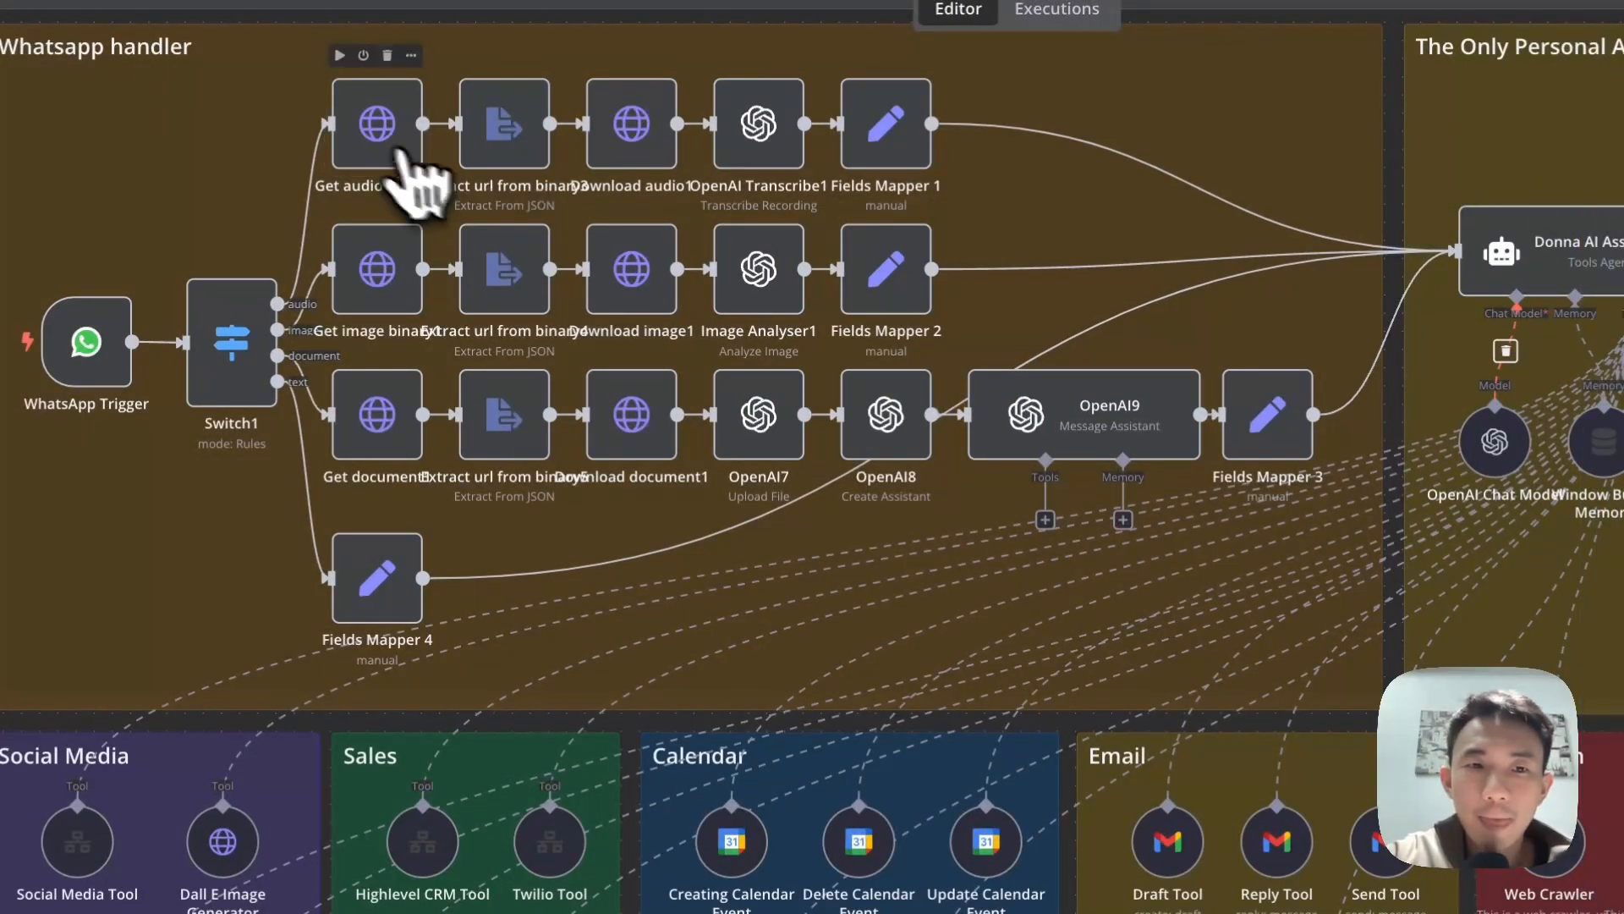
double_click(373, 144)
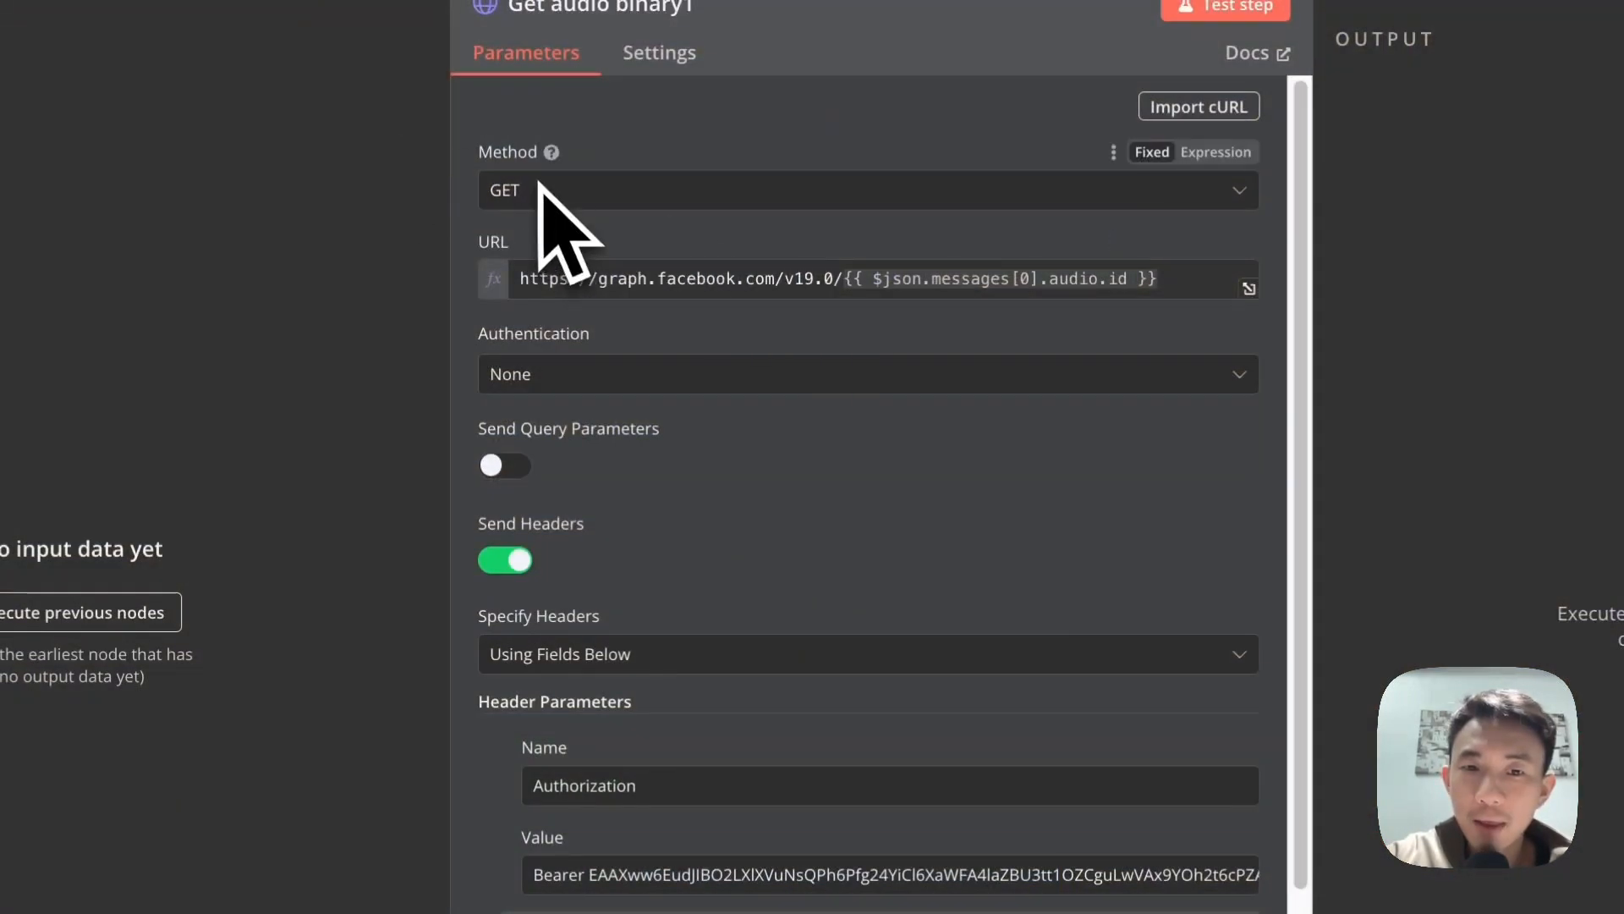
scroll(1184, 312, down, 1)
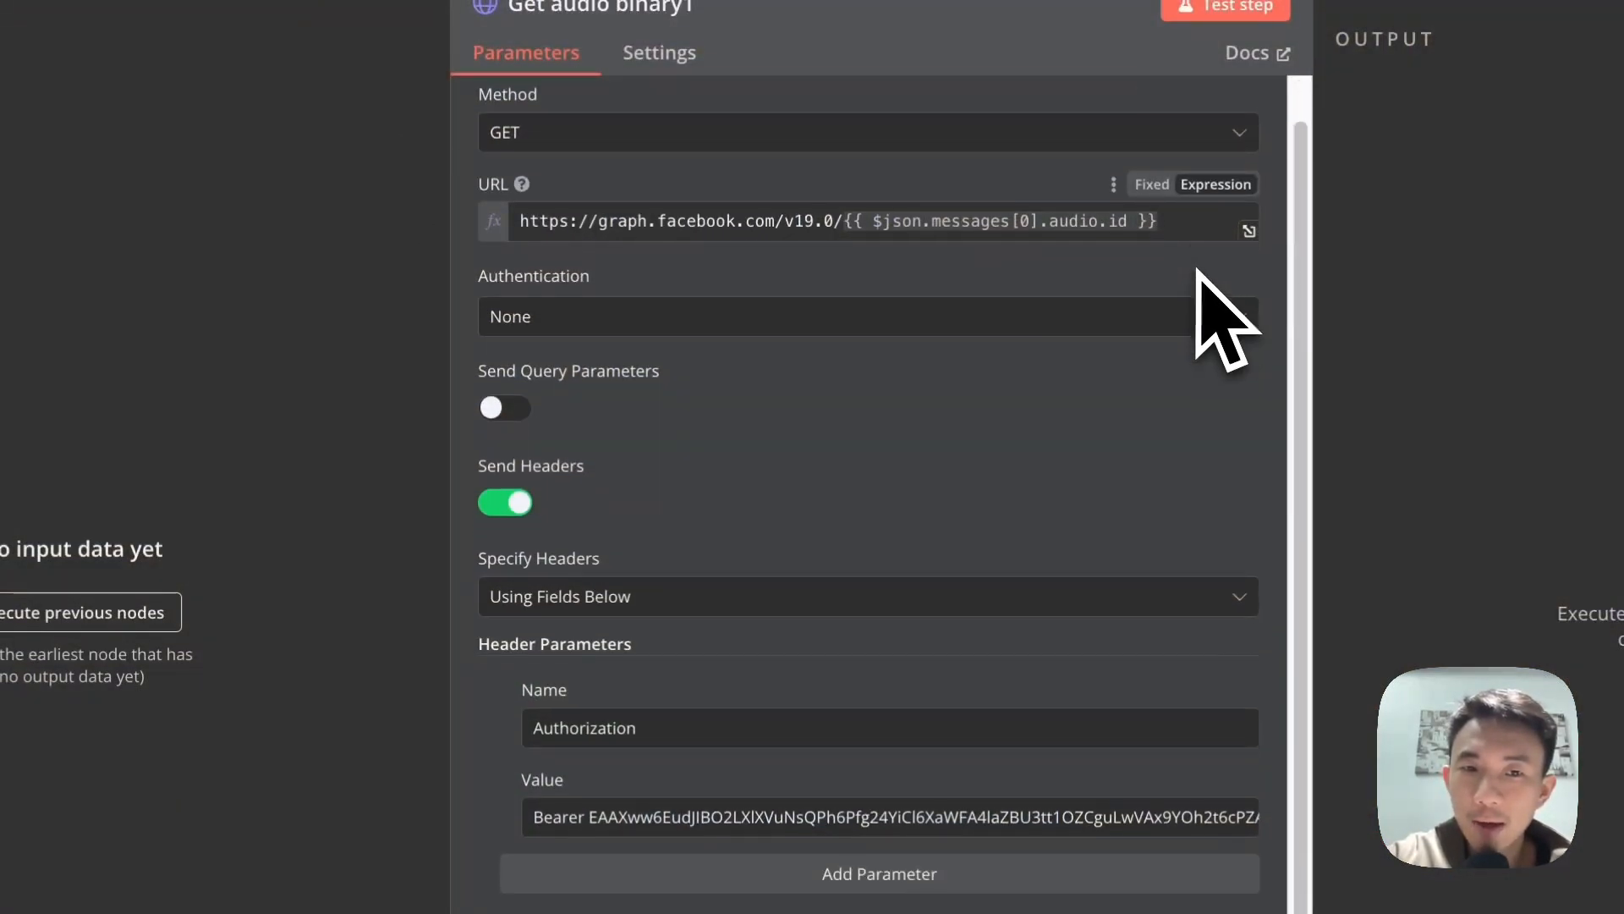
scroll(943, 287, down, 2)
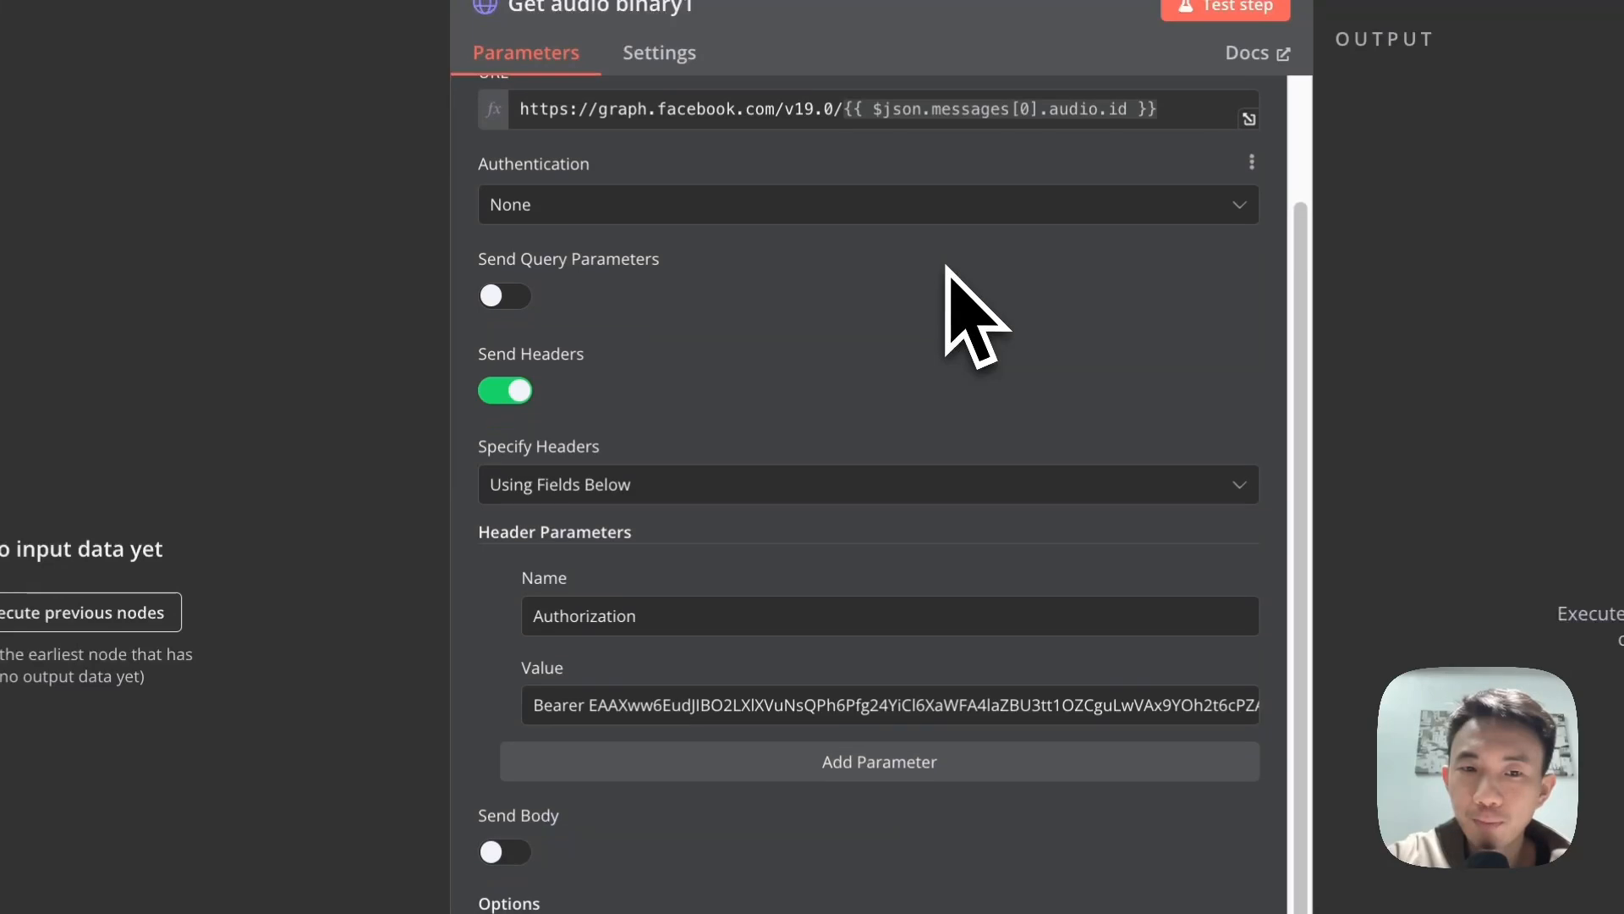
scroll(593, 550, down, 1)
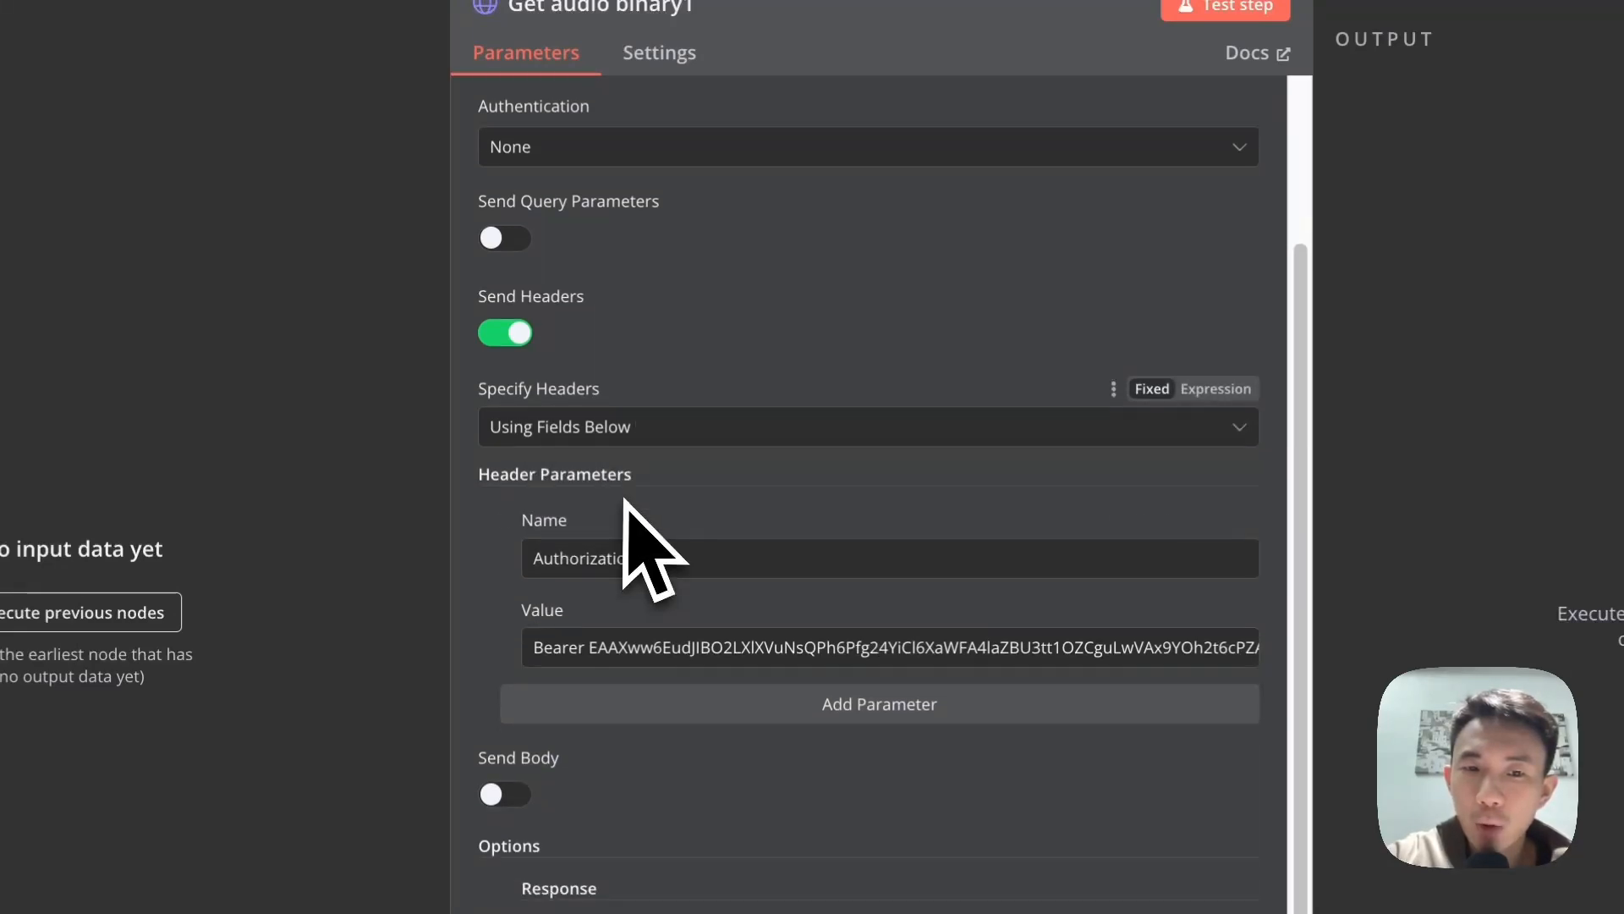
scroll(655, 584, down, 1)
scroll(634, 613, down, 3)
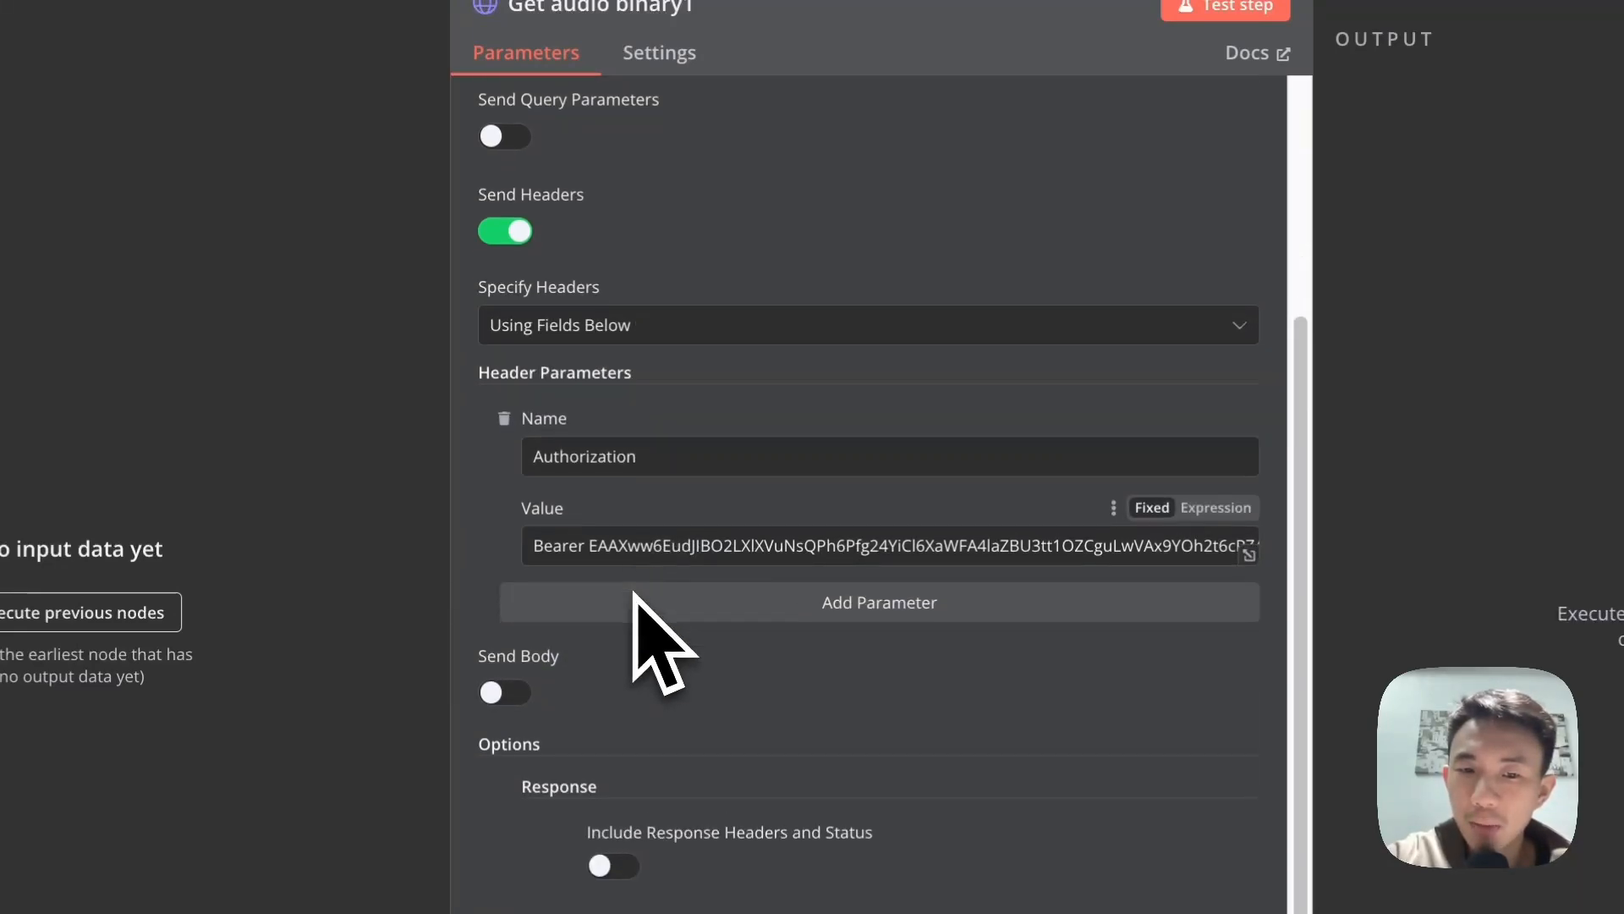
click(184, 17)
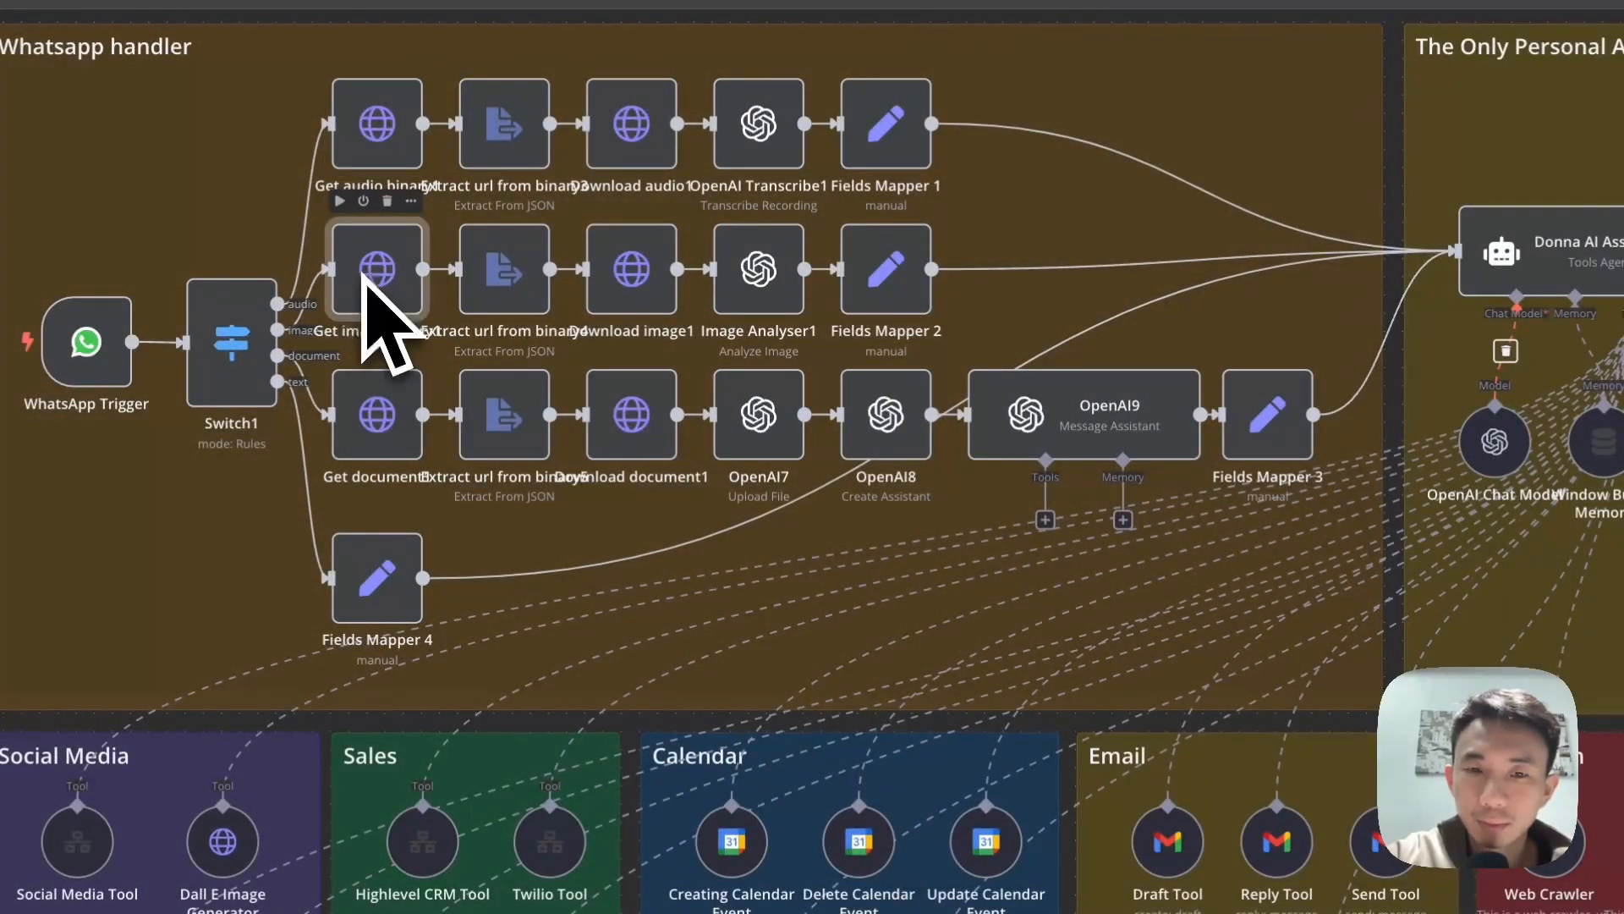
- Compare the request URLs of the Get image binary1 and Get document1 nodes, closing each node after viewing it
double_click(365, 273)
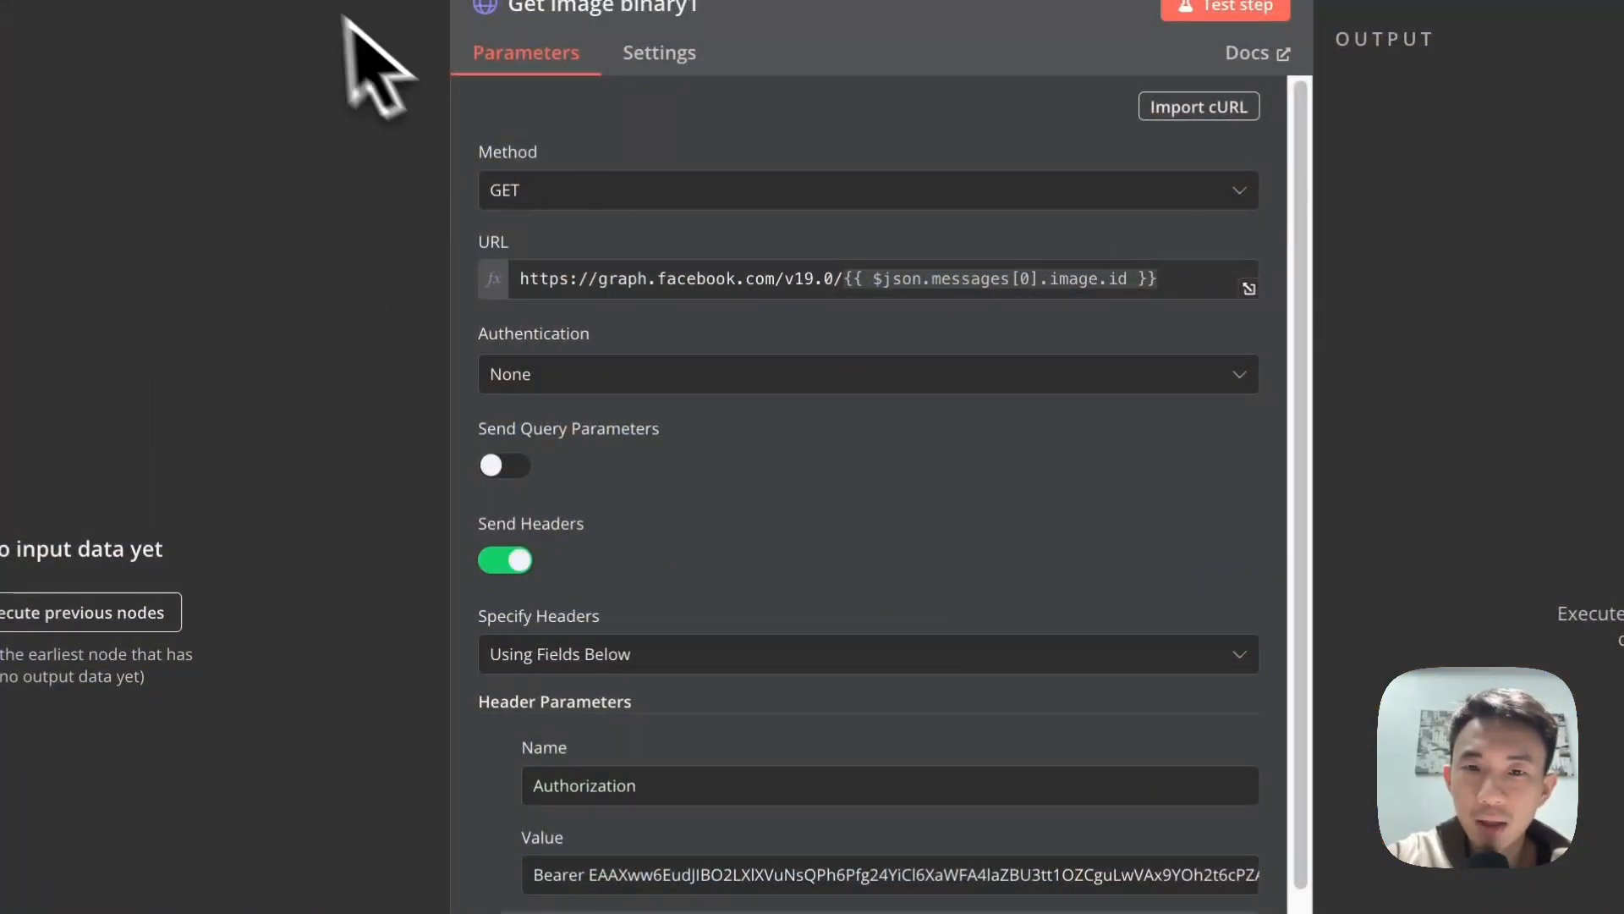
click(362, 54)
double_click(381, 429)
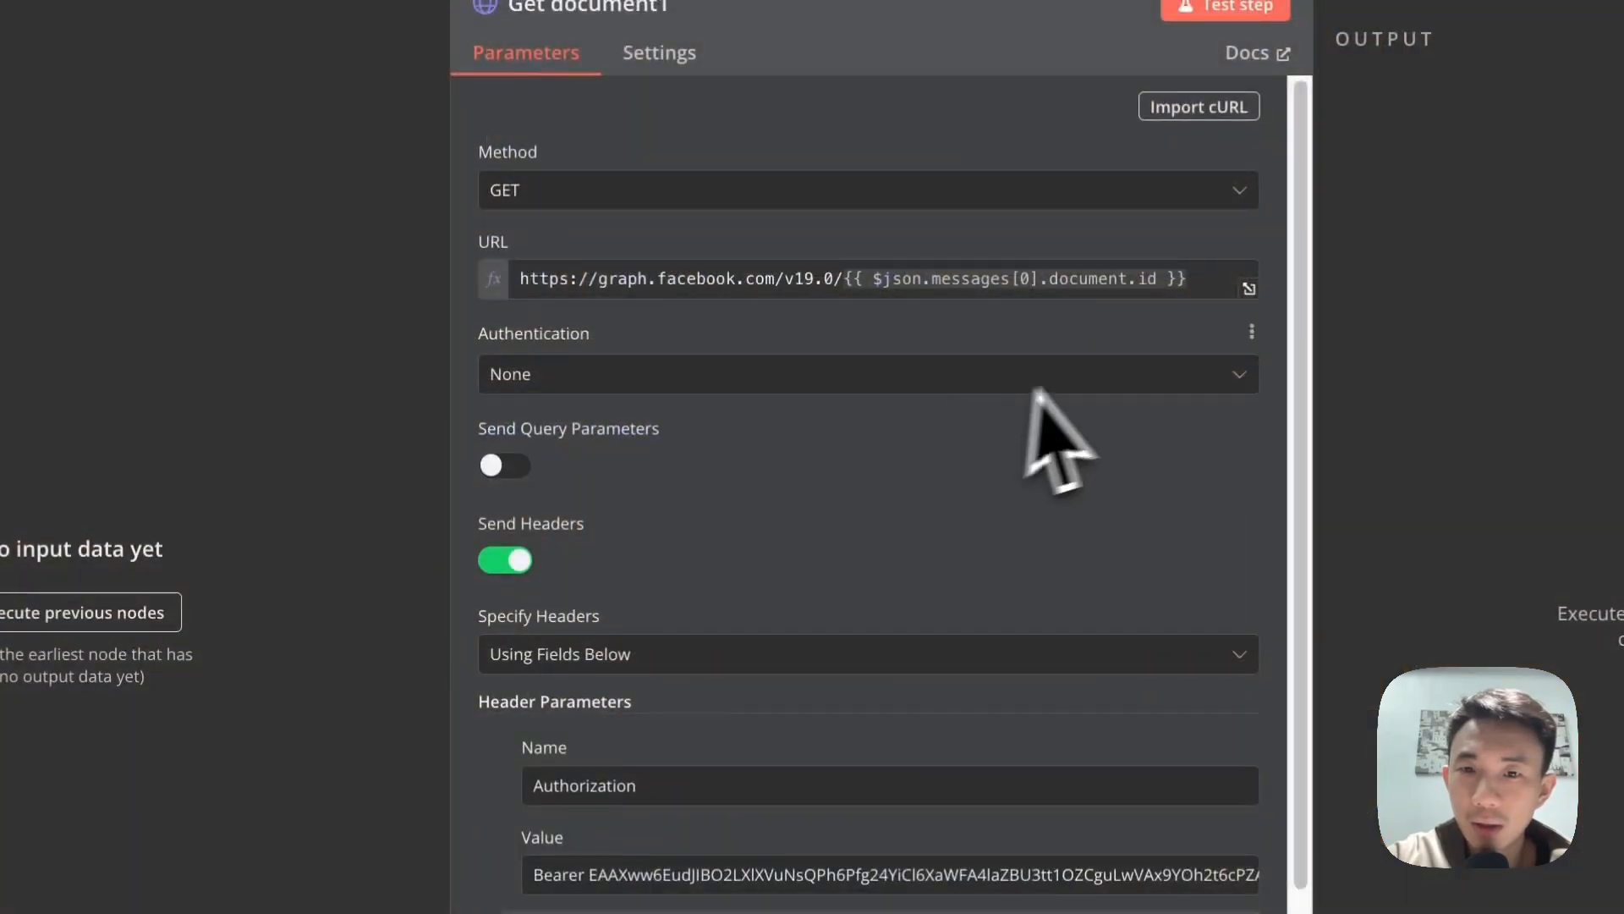
click(118, 21)
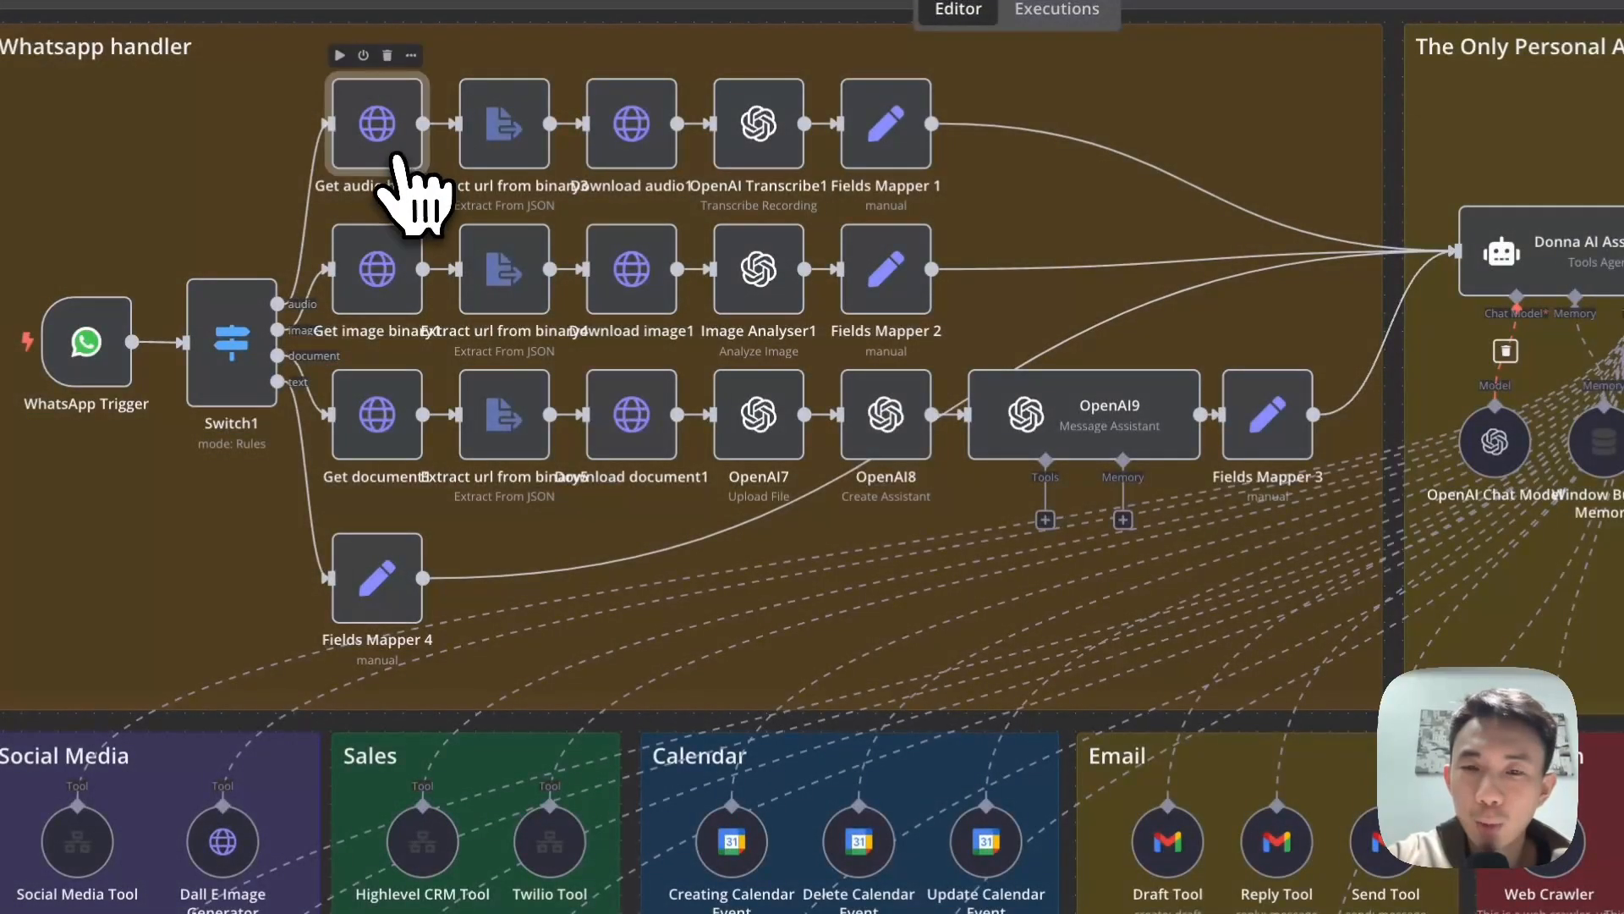
- Recheck the header parameters and response options of the Get audio binary1 node, and close it
double_click(413, 135)
scroll(870, 580, down, 5)
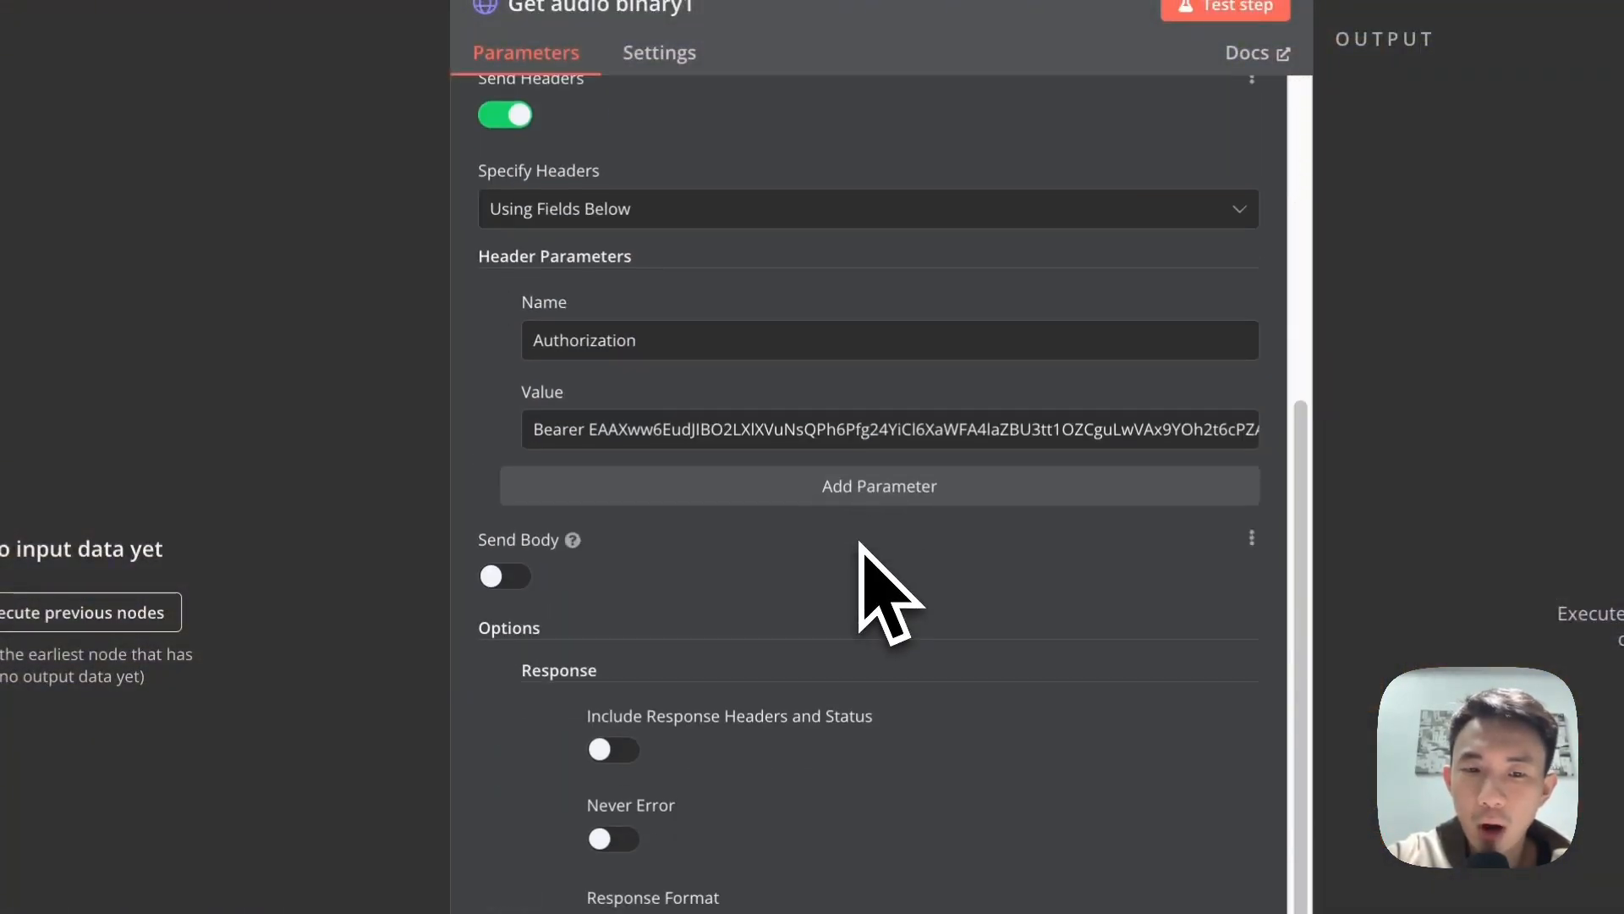
click(398, 29)
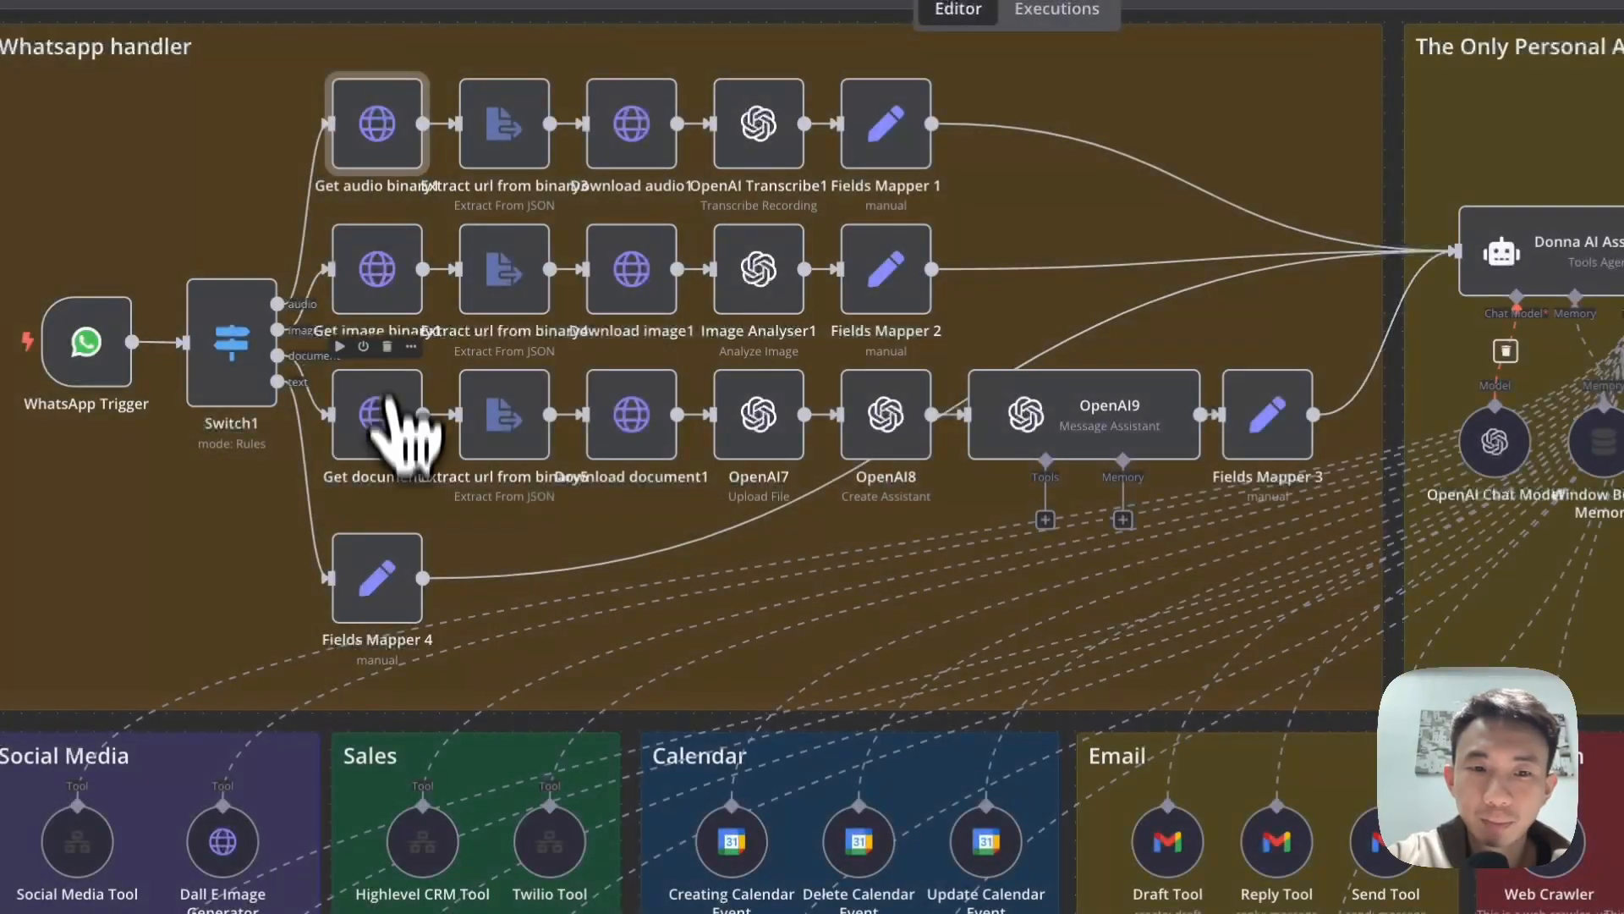
- Review the Get document1 node's request settings down to the end of its parameters, and close the node
double_click(393, 461)
scroll(719, 895, down, 5)
click(199, 10)
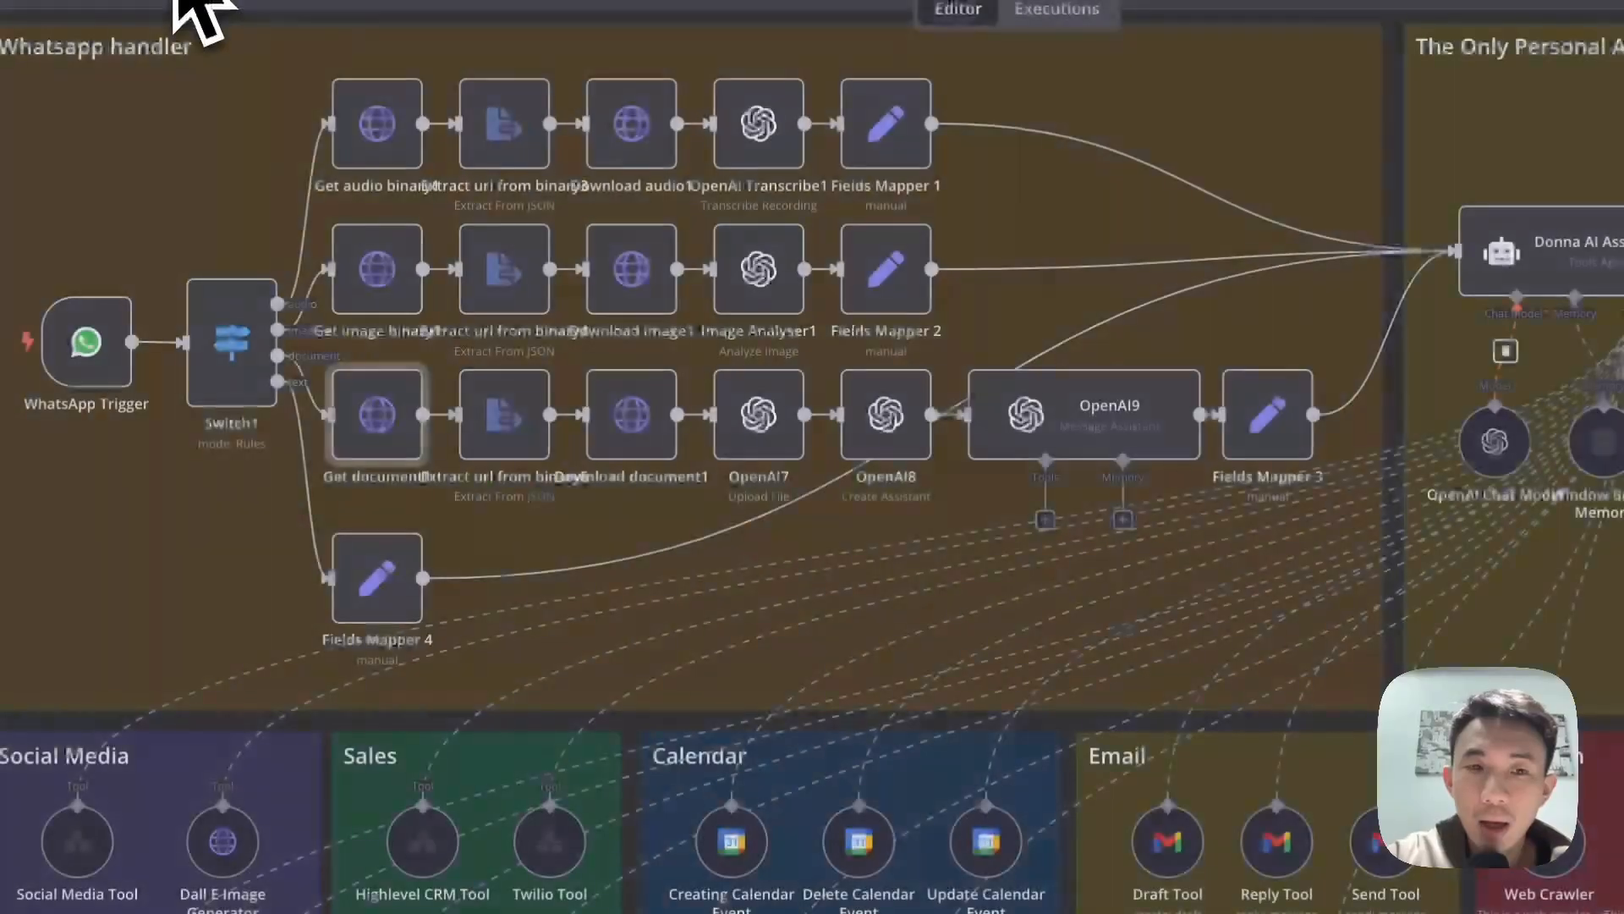
- Check the JSON extraction settings of the three Extract url from binary nodes in the audio, image and document branches, closing each one
click(510, 139)
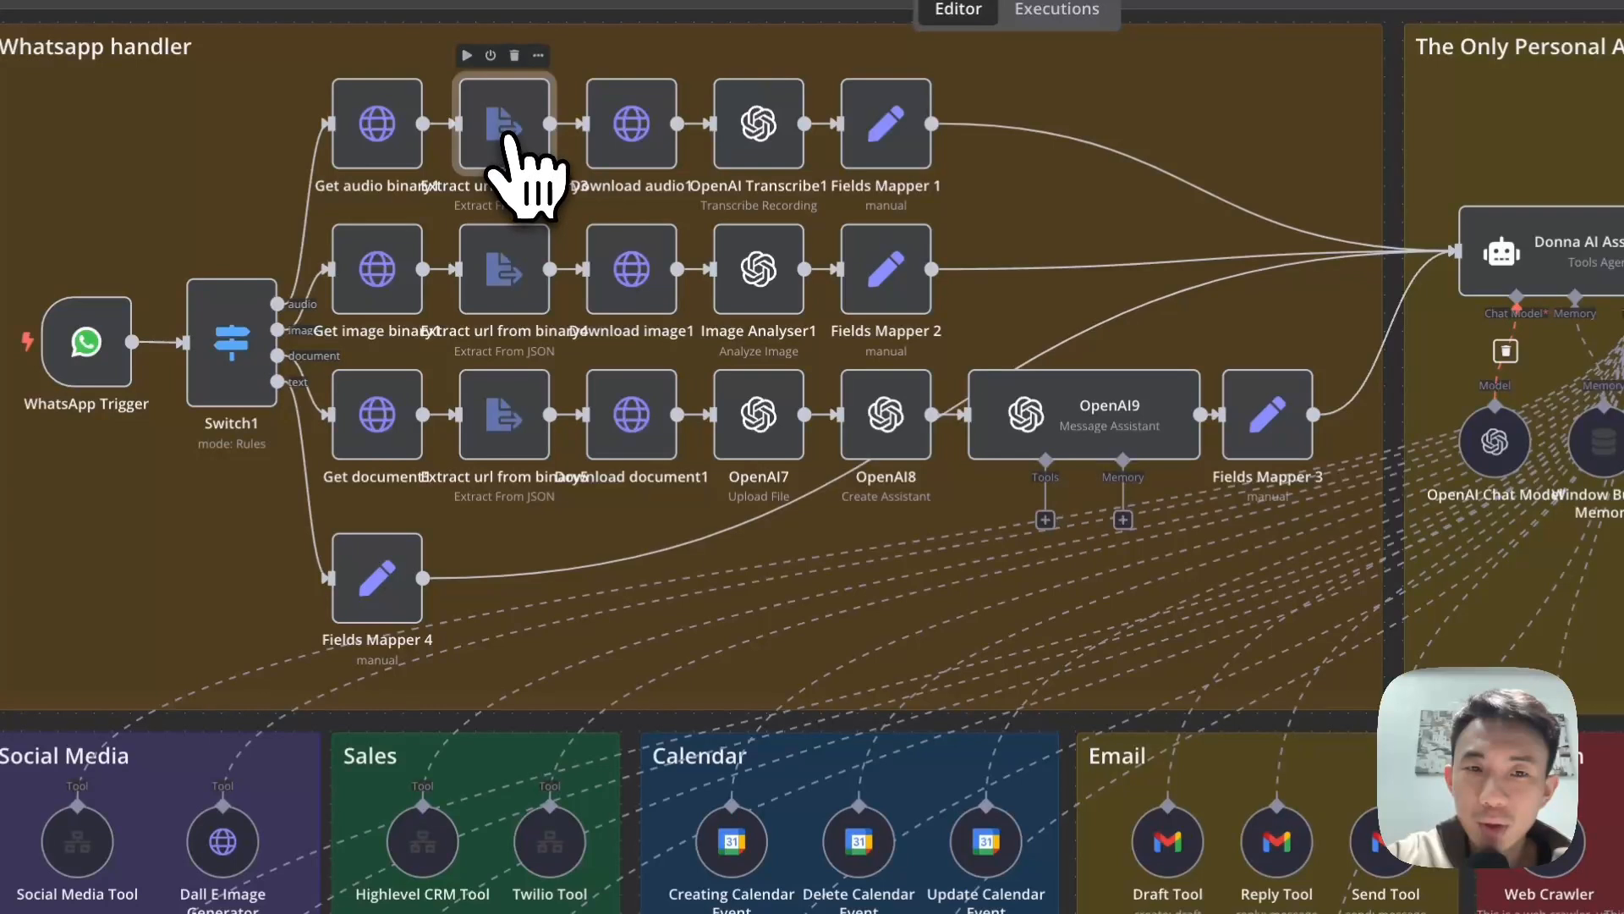
key(Tab)
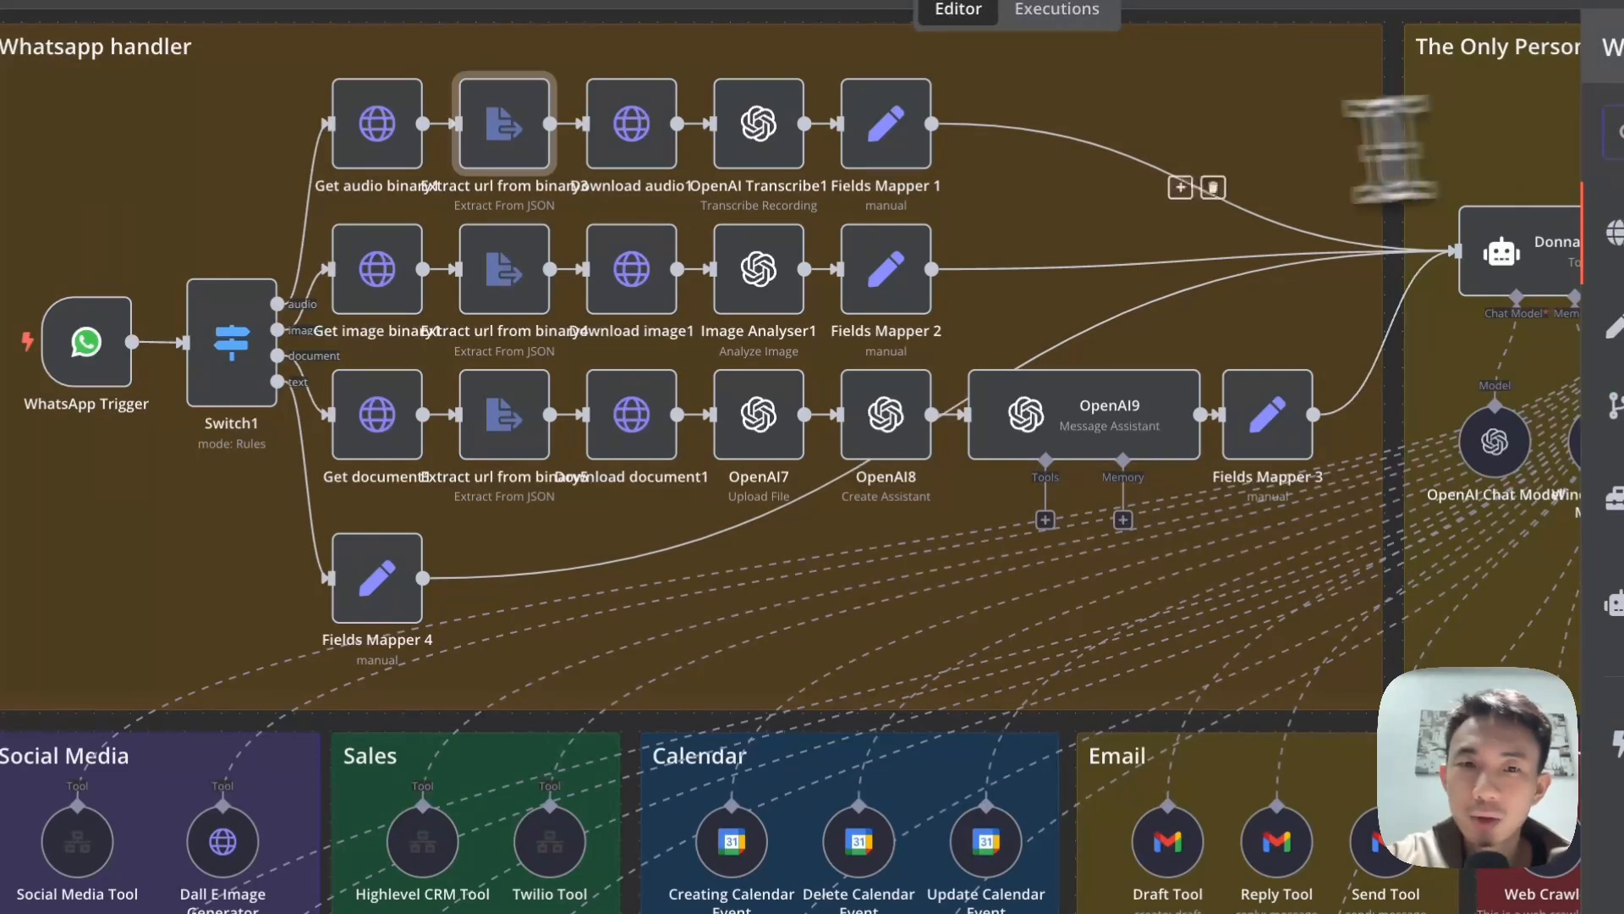
double_click(518, 137)
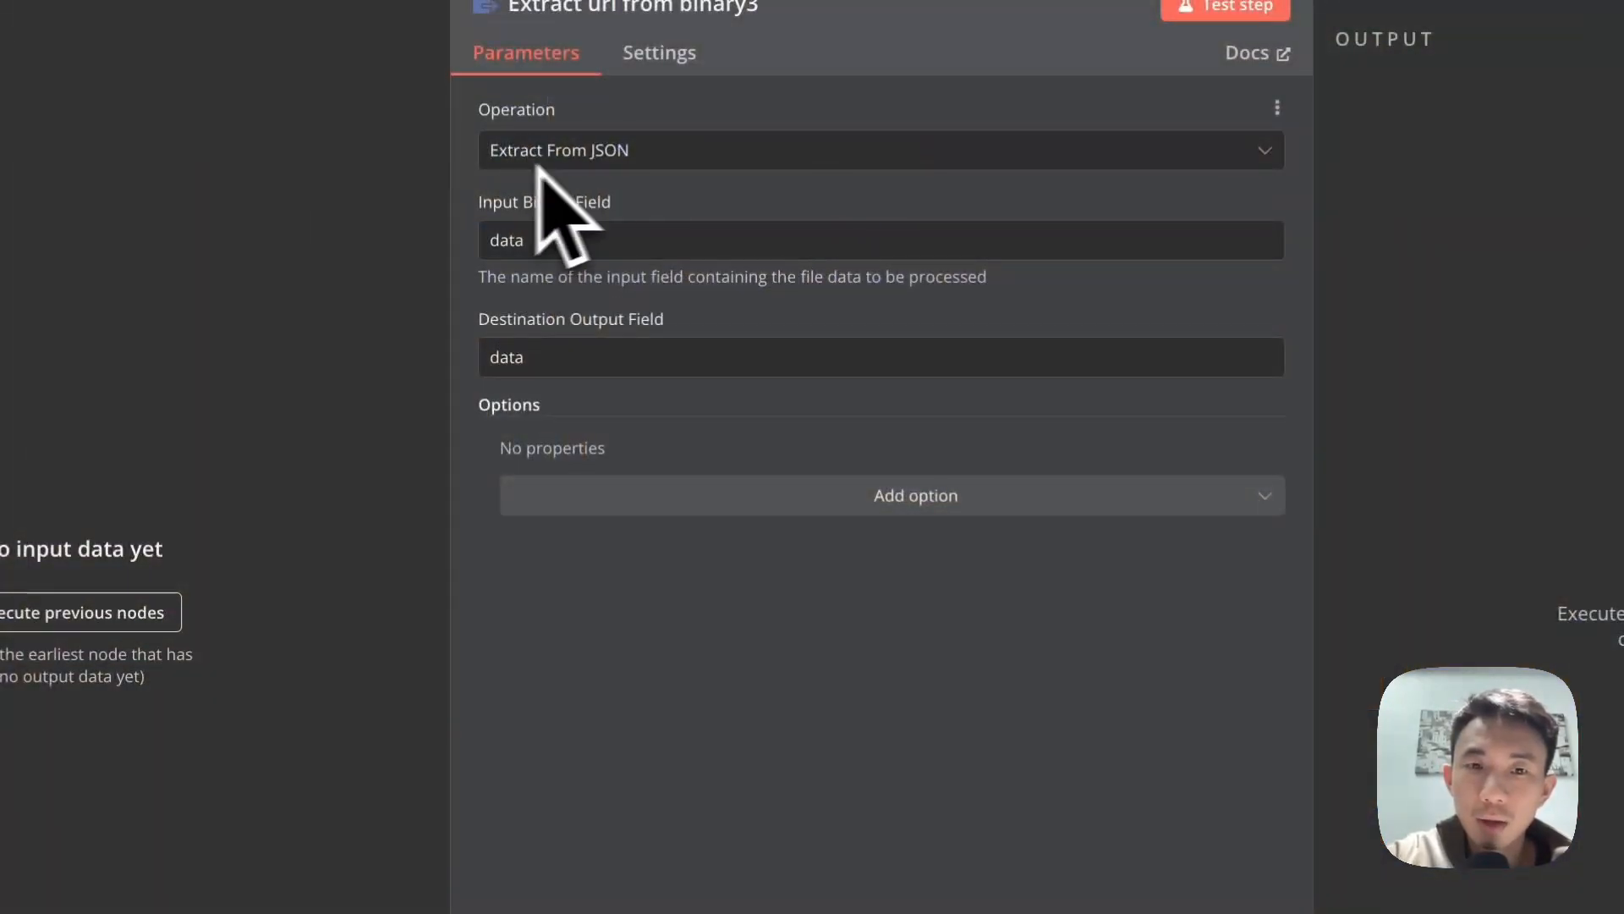
click(331, 4)
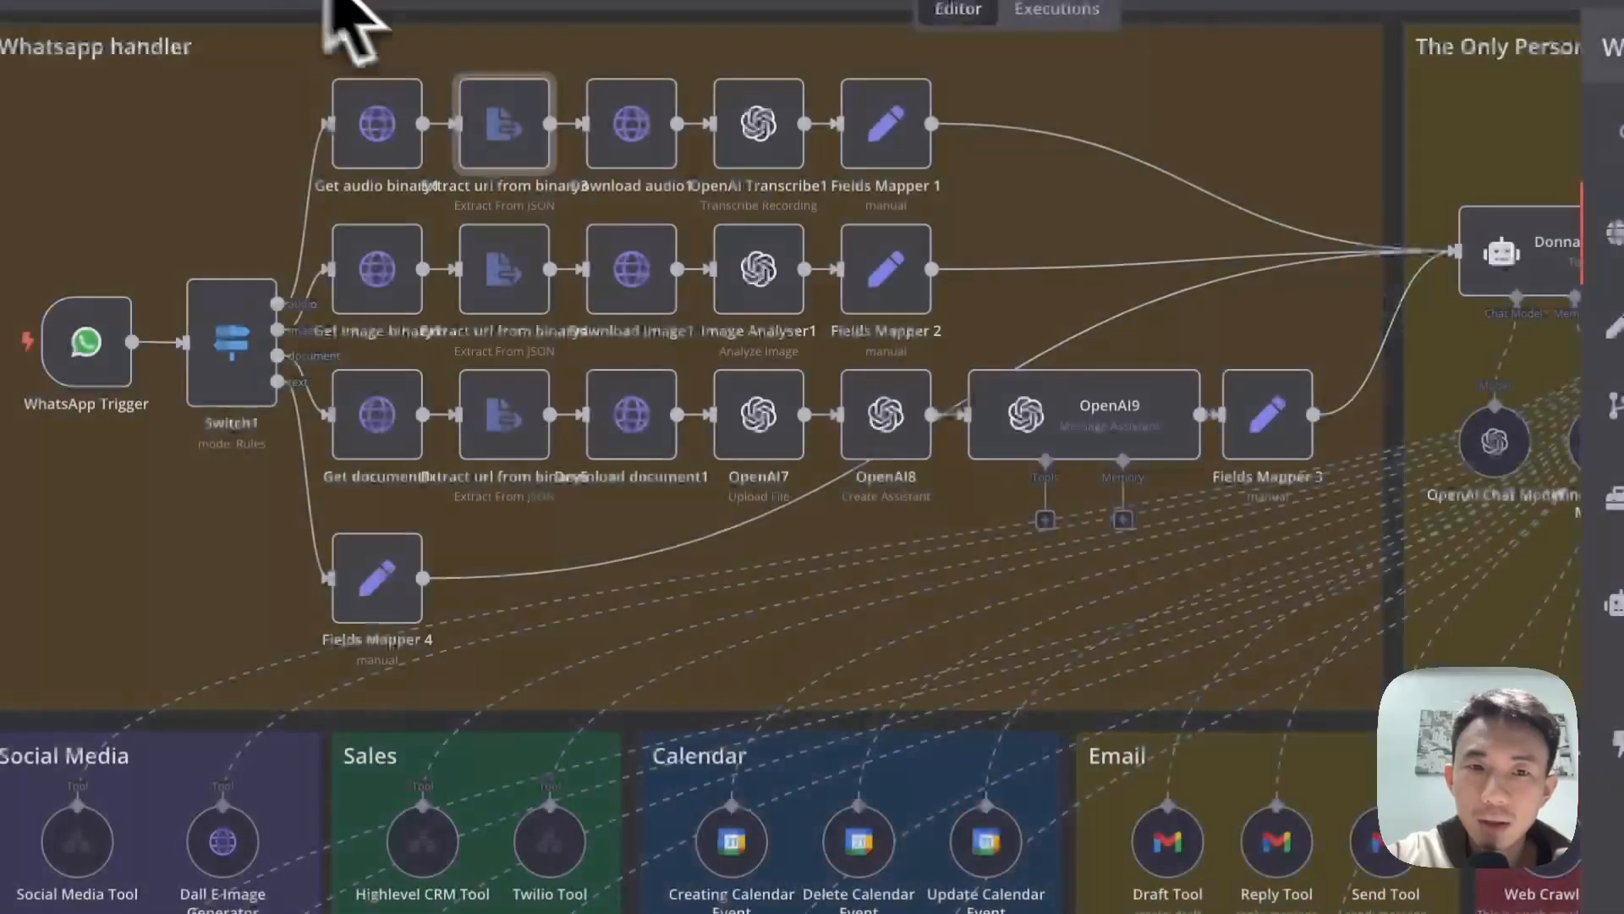
double_click(498, 303)
click(305, 17)
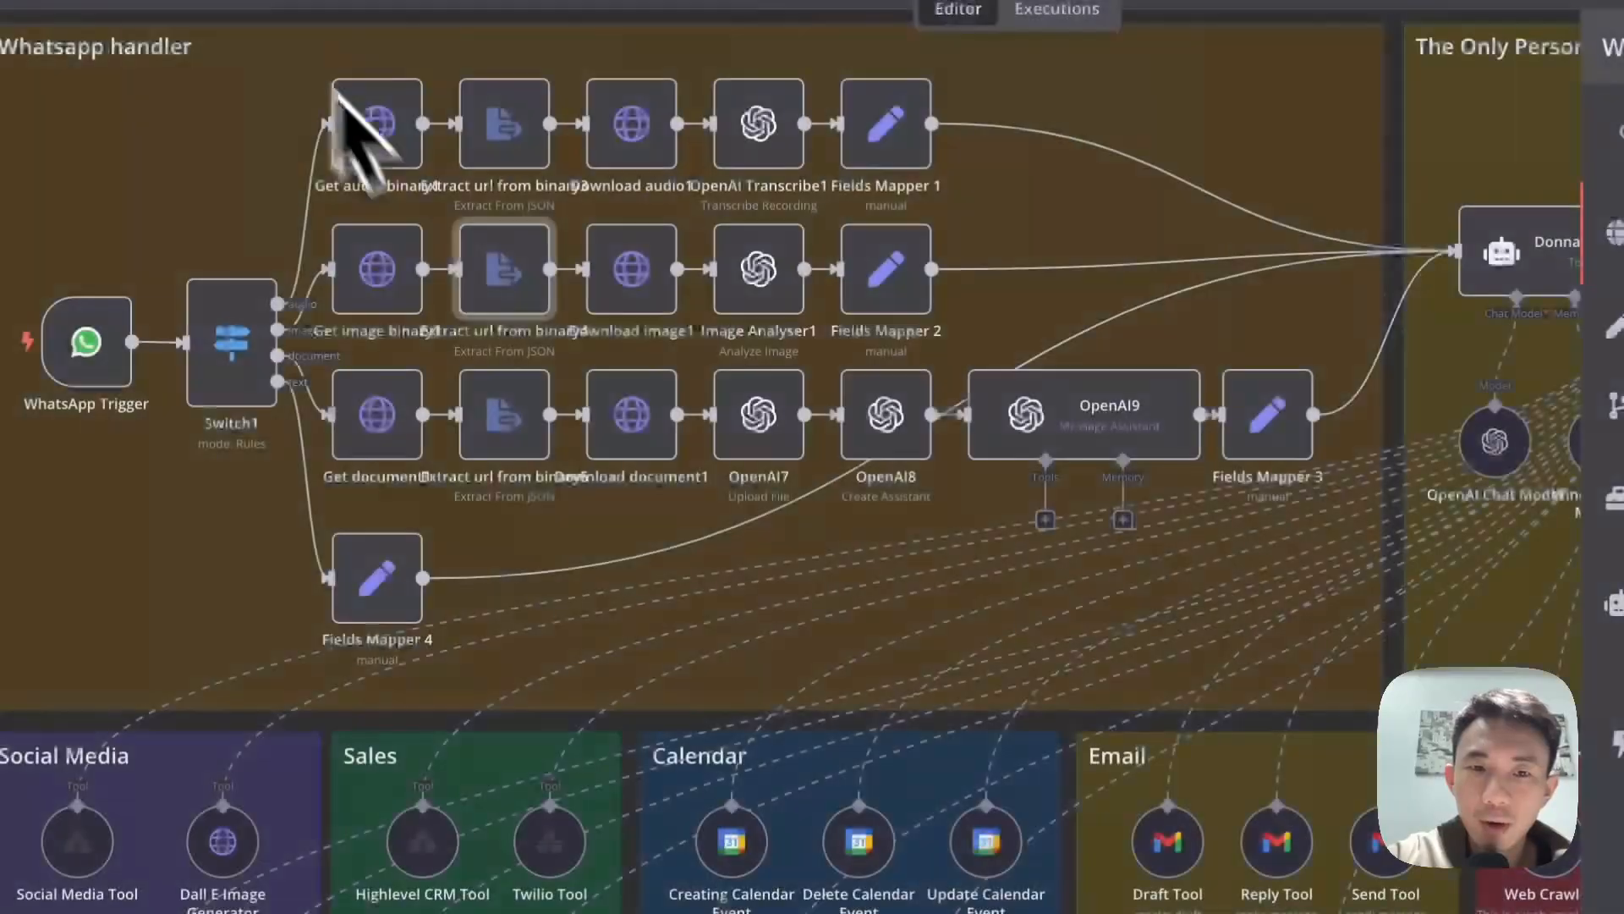
double_click(499, 407)
click(313, 8)
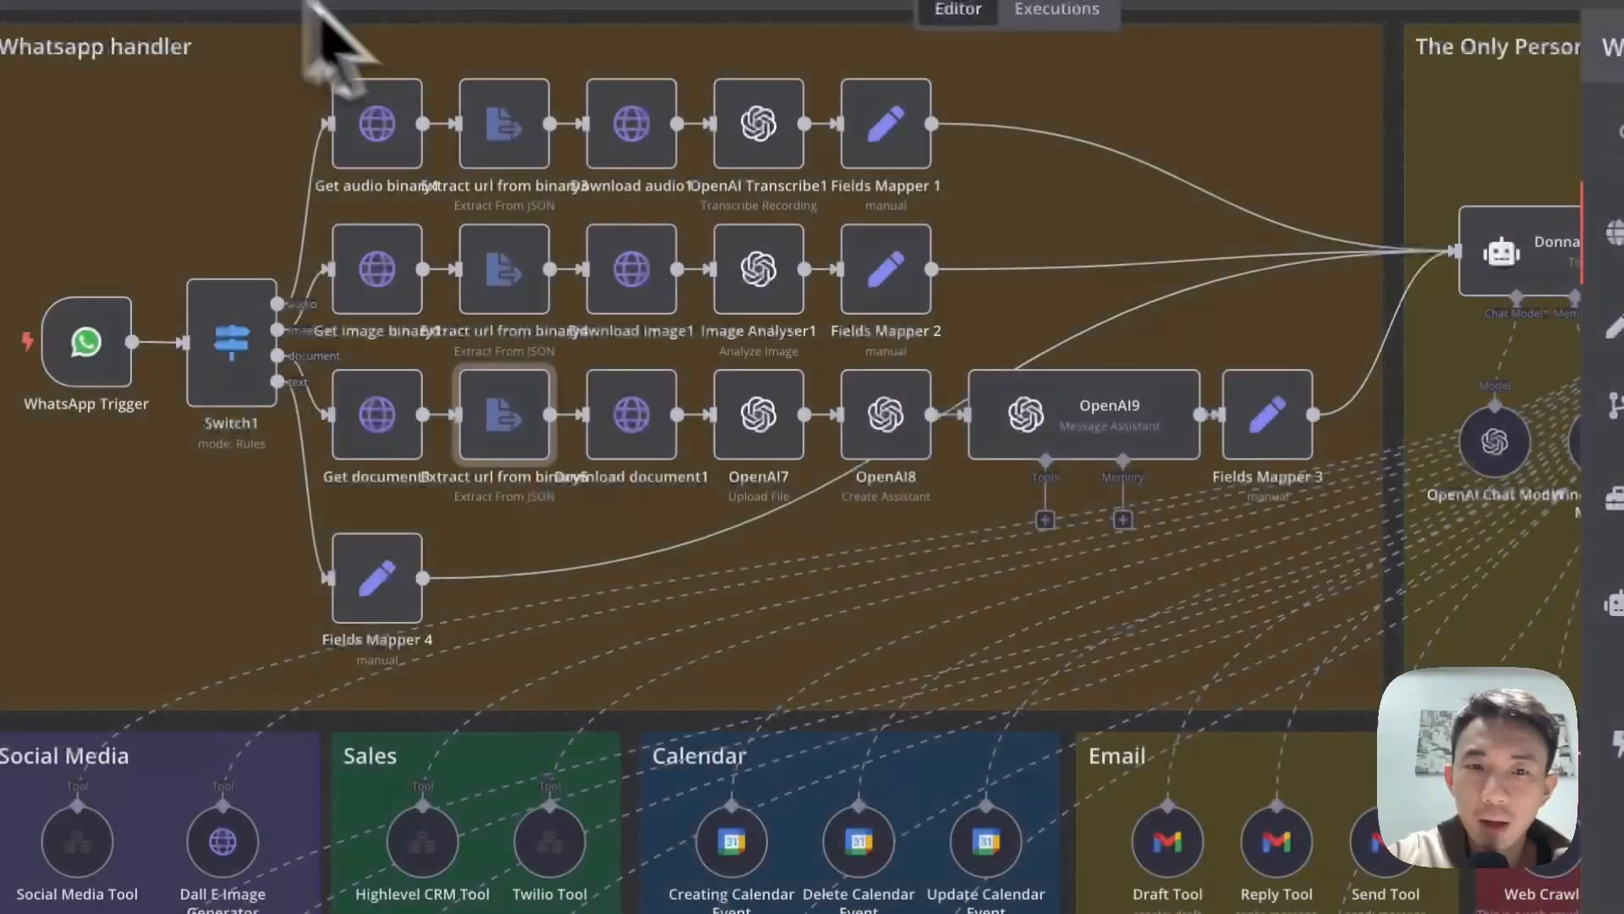
- Compare the URL expression and header settings of the Download audio1, Download image1 and Download document1 nodes, closing each after viewing
click(630, 148)
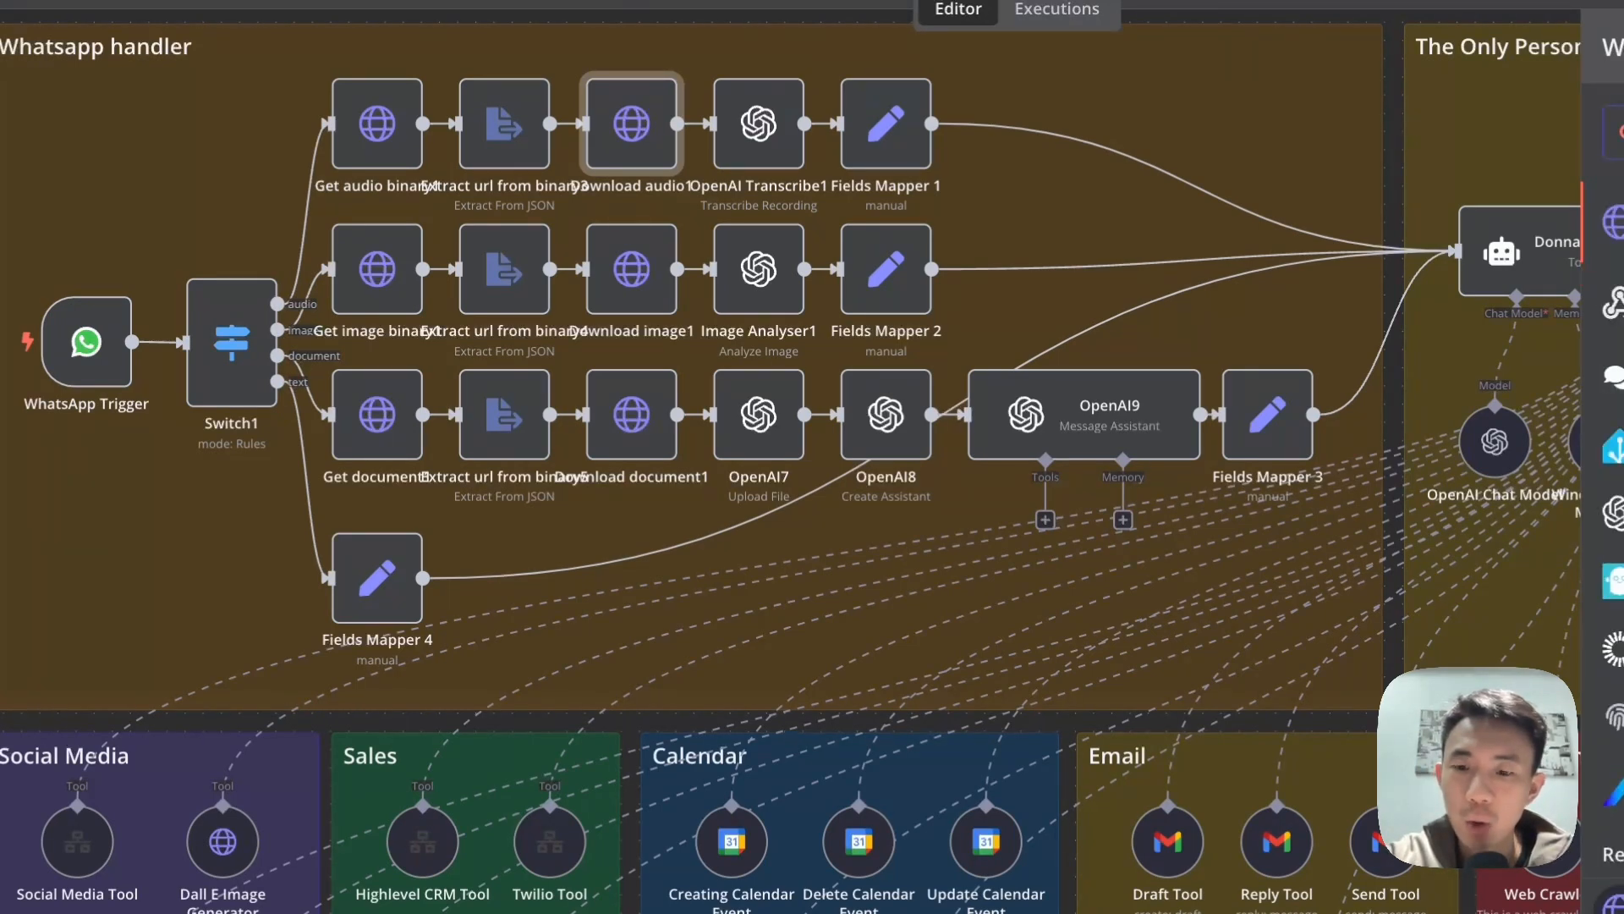
double_click(633, 156)
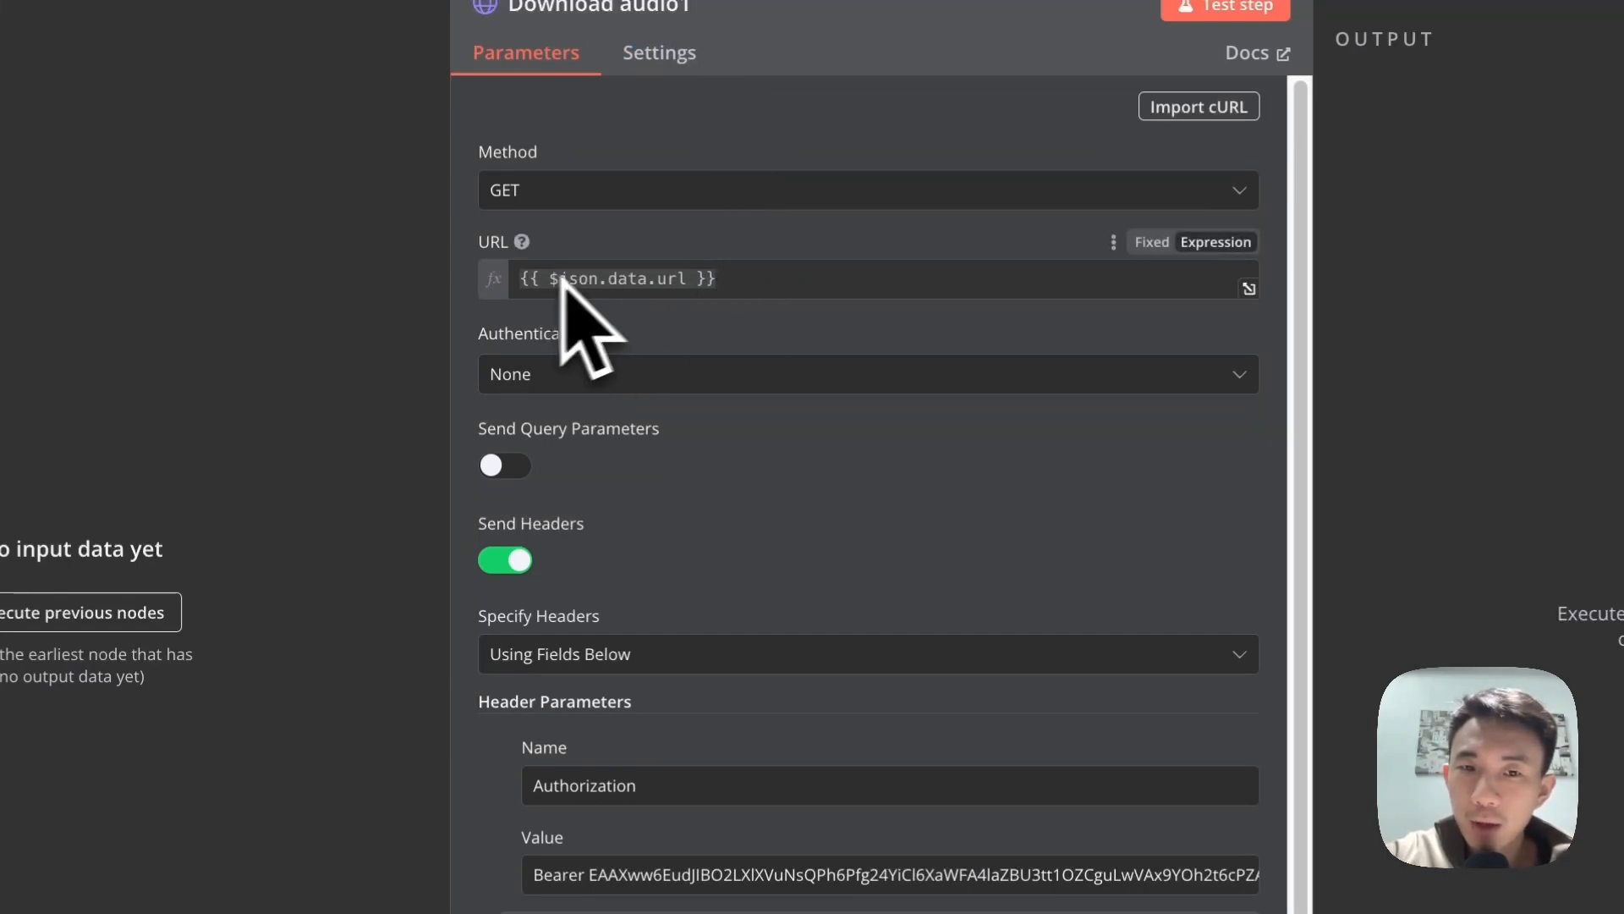
scroll(766, 296, down, 1)
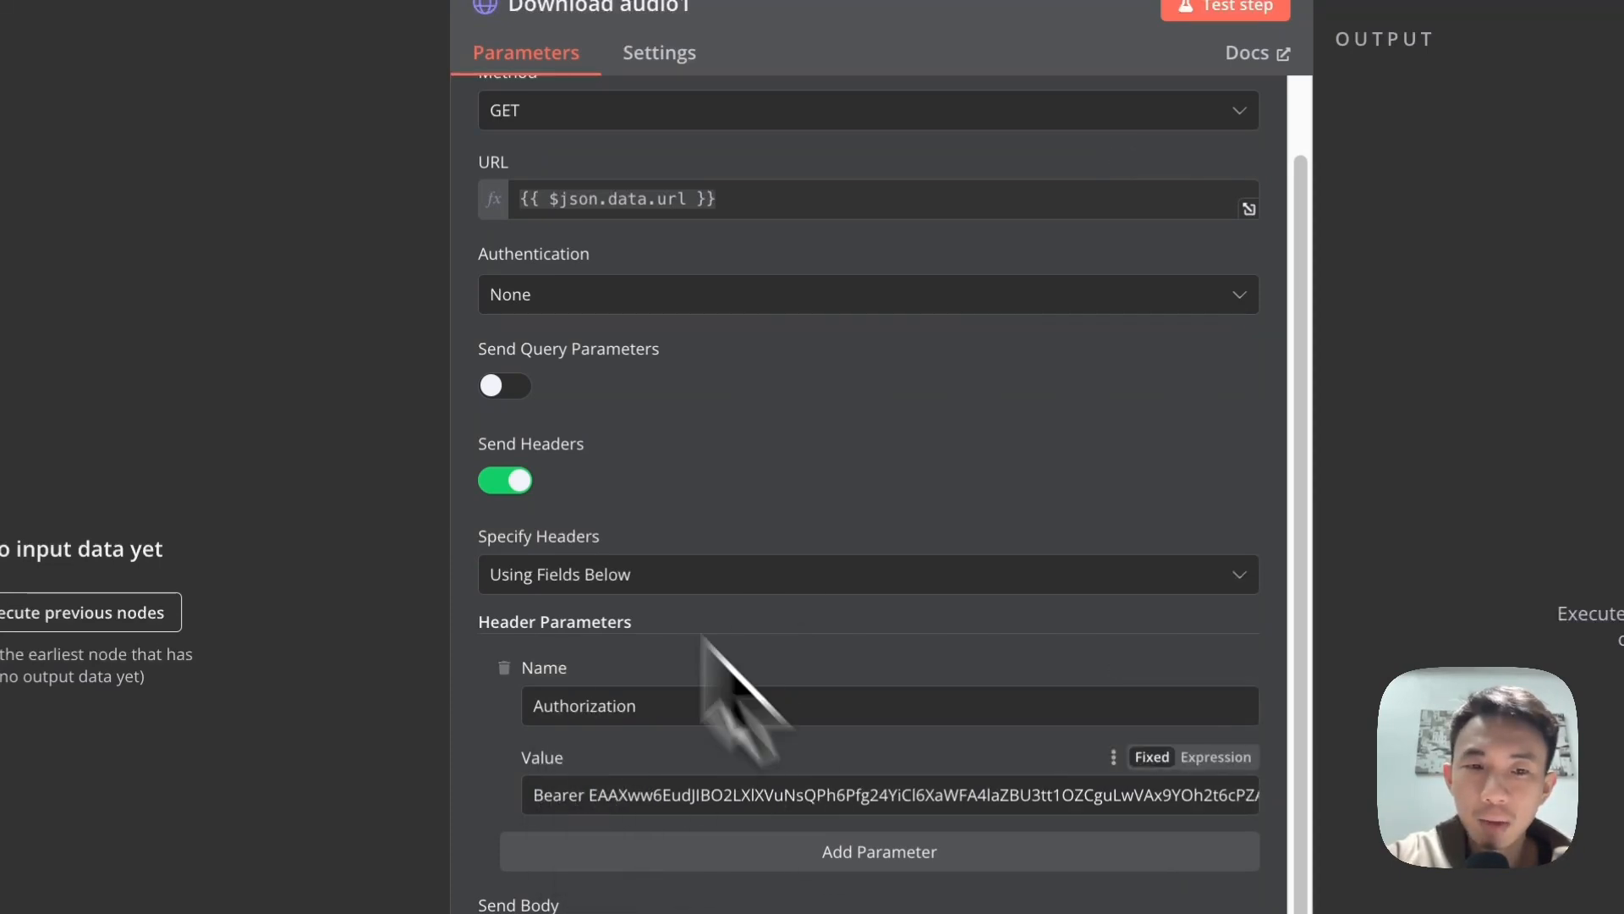
click(313, 38)
double_click(630, 310)
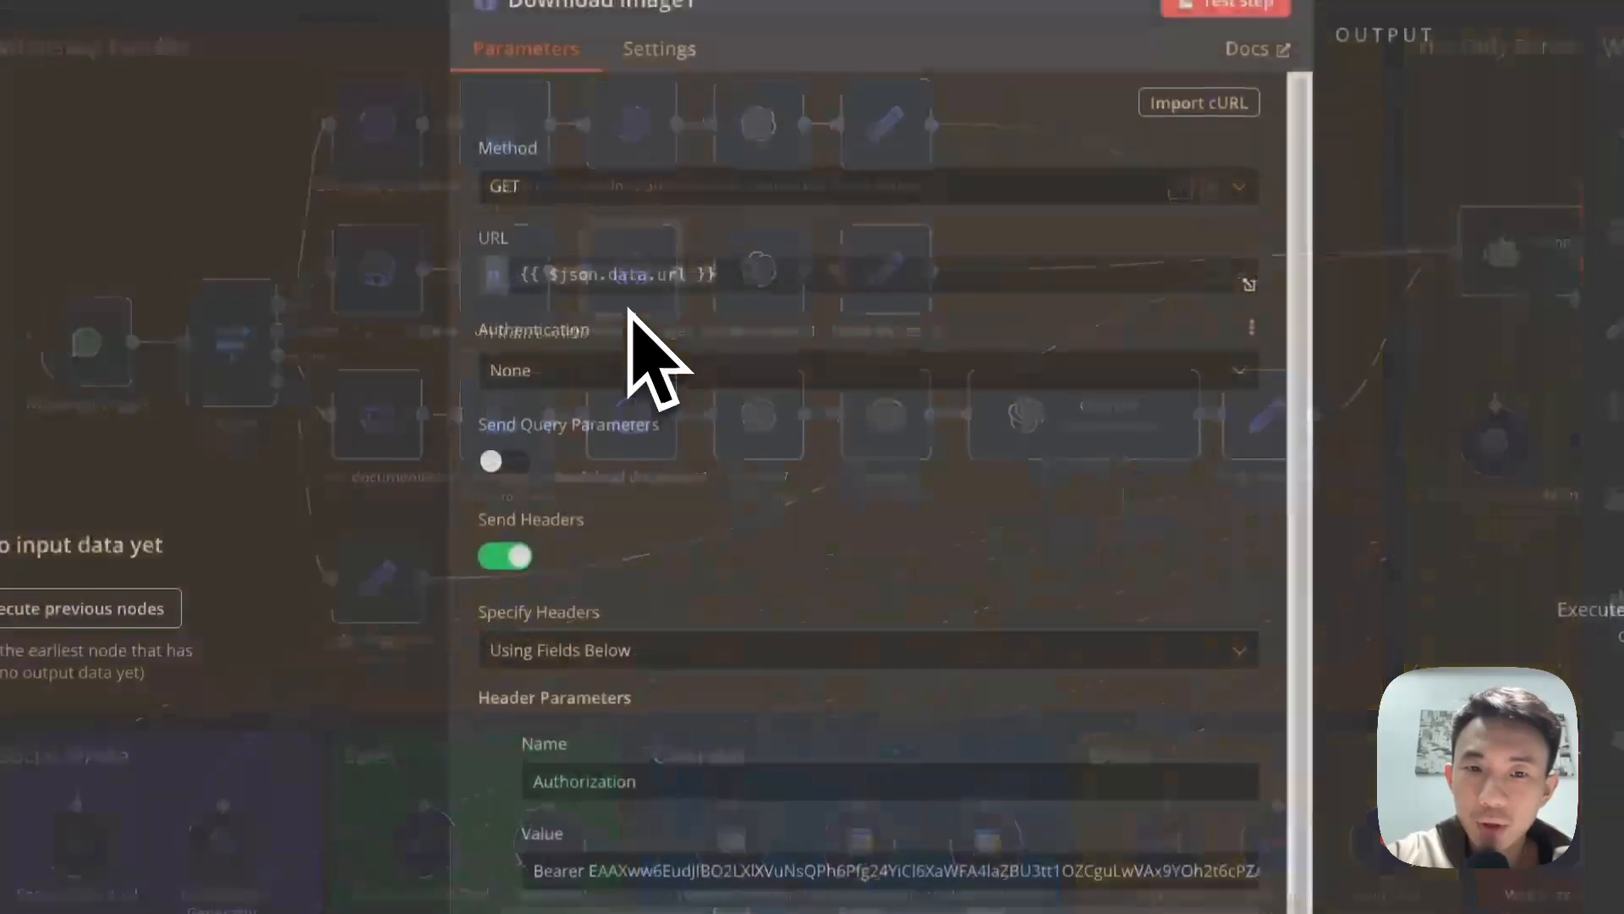
click(271, 9)
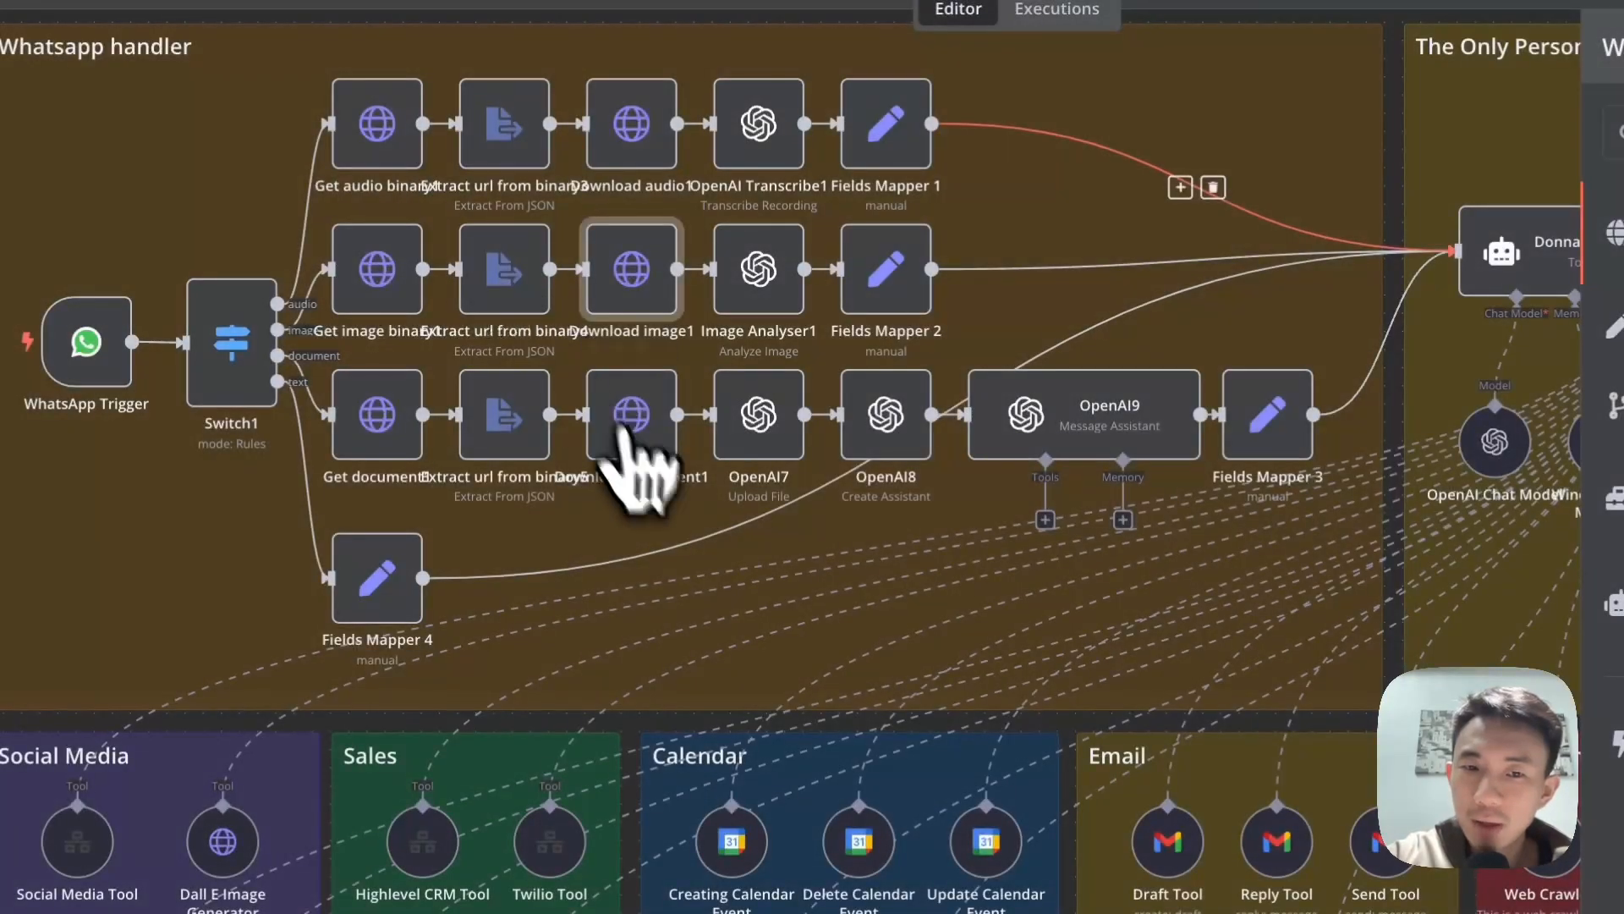
double_click(635, 448)
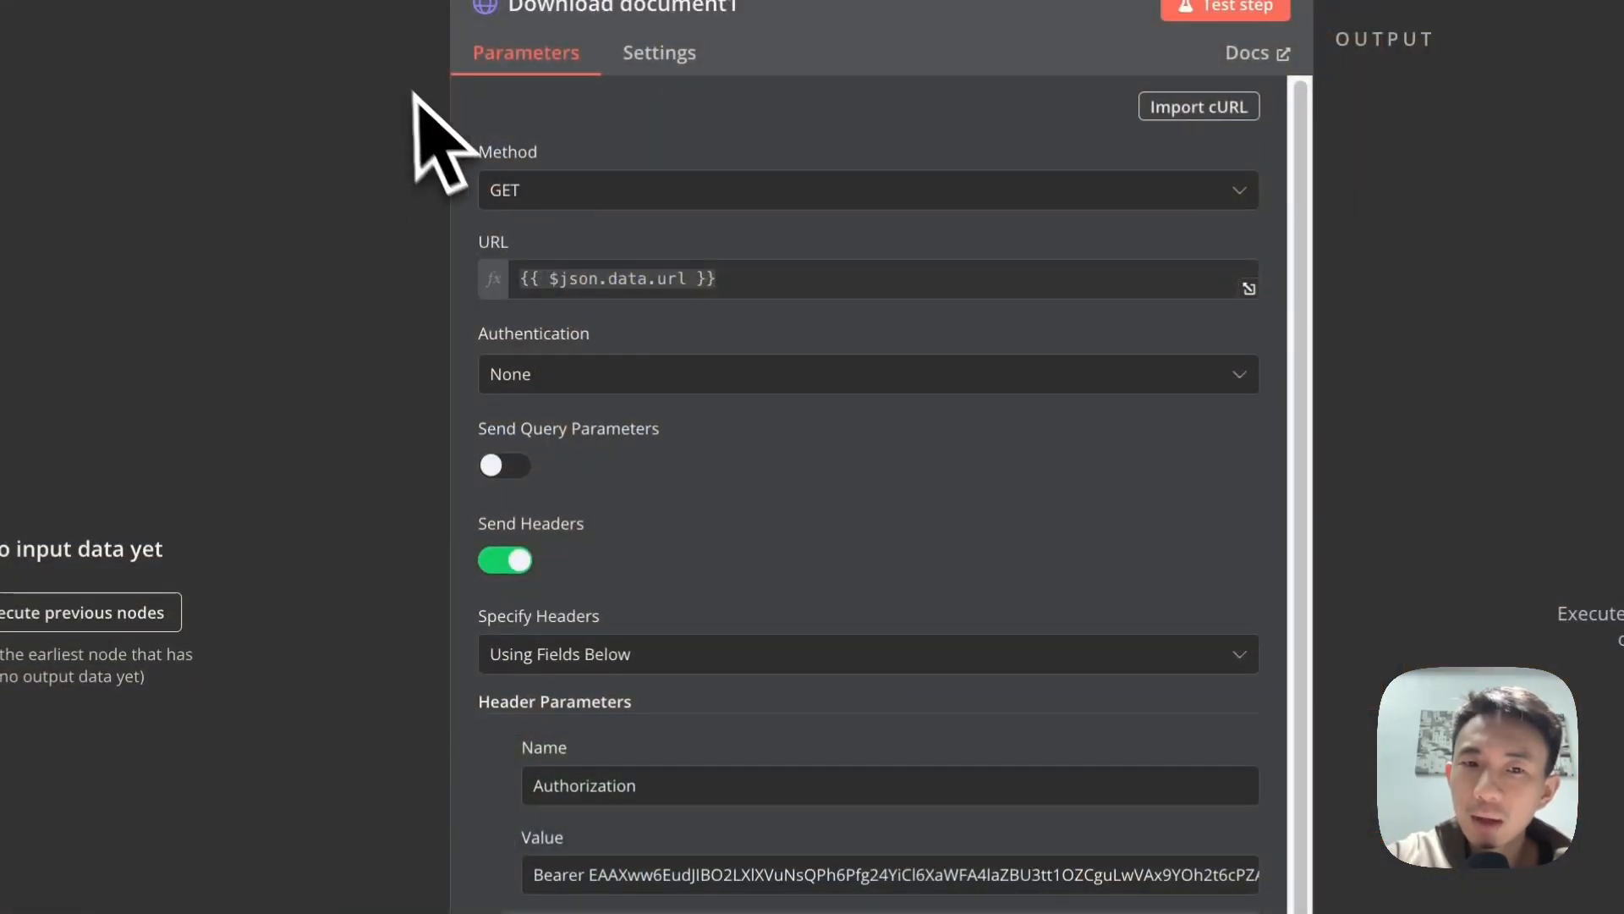
click(355, 10)
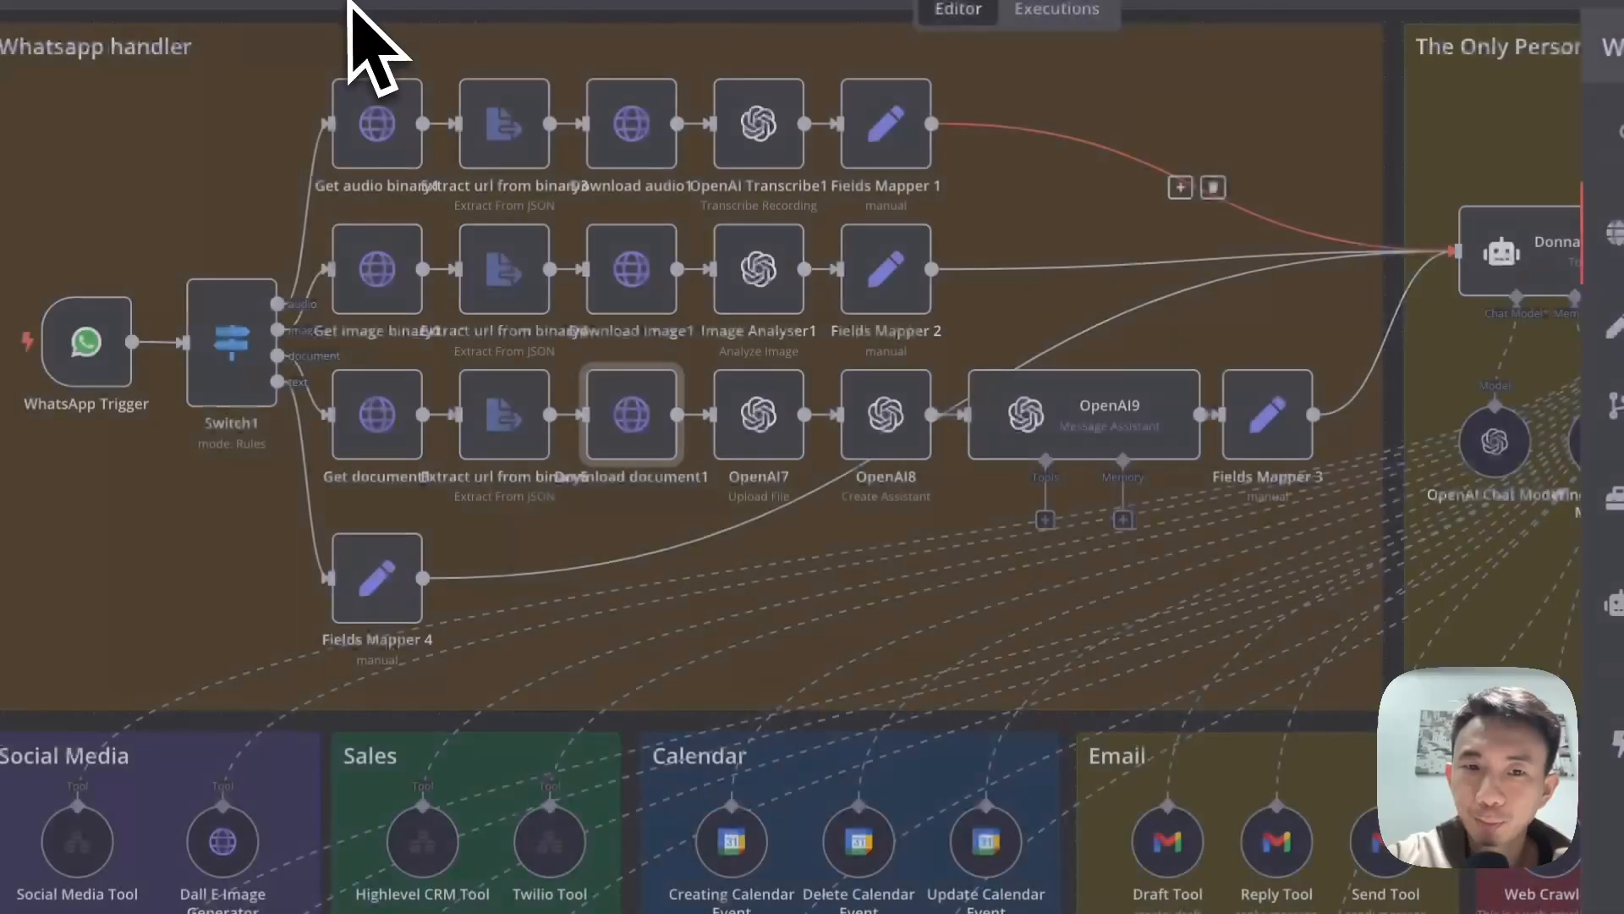
- Examine the OpenAI Transcribe1 node's audio settings and the Fields Mapper 1 node's chat_input and type fields, closing both nodes
double_click(766, 127)
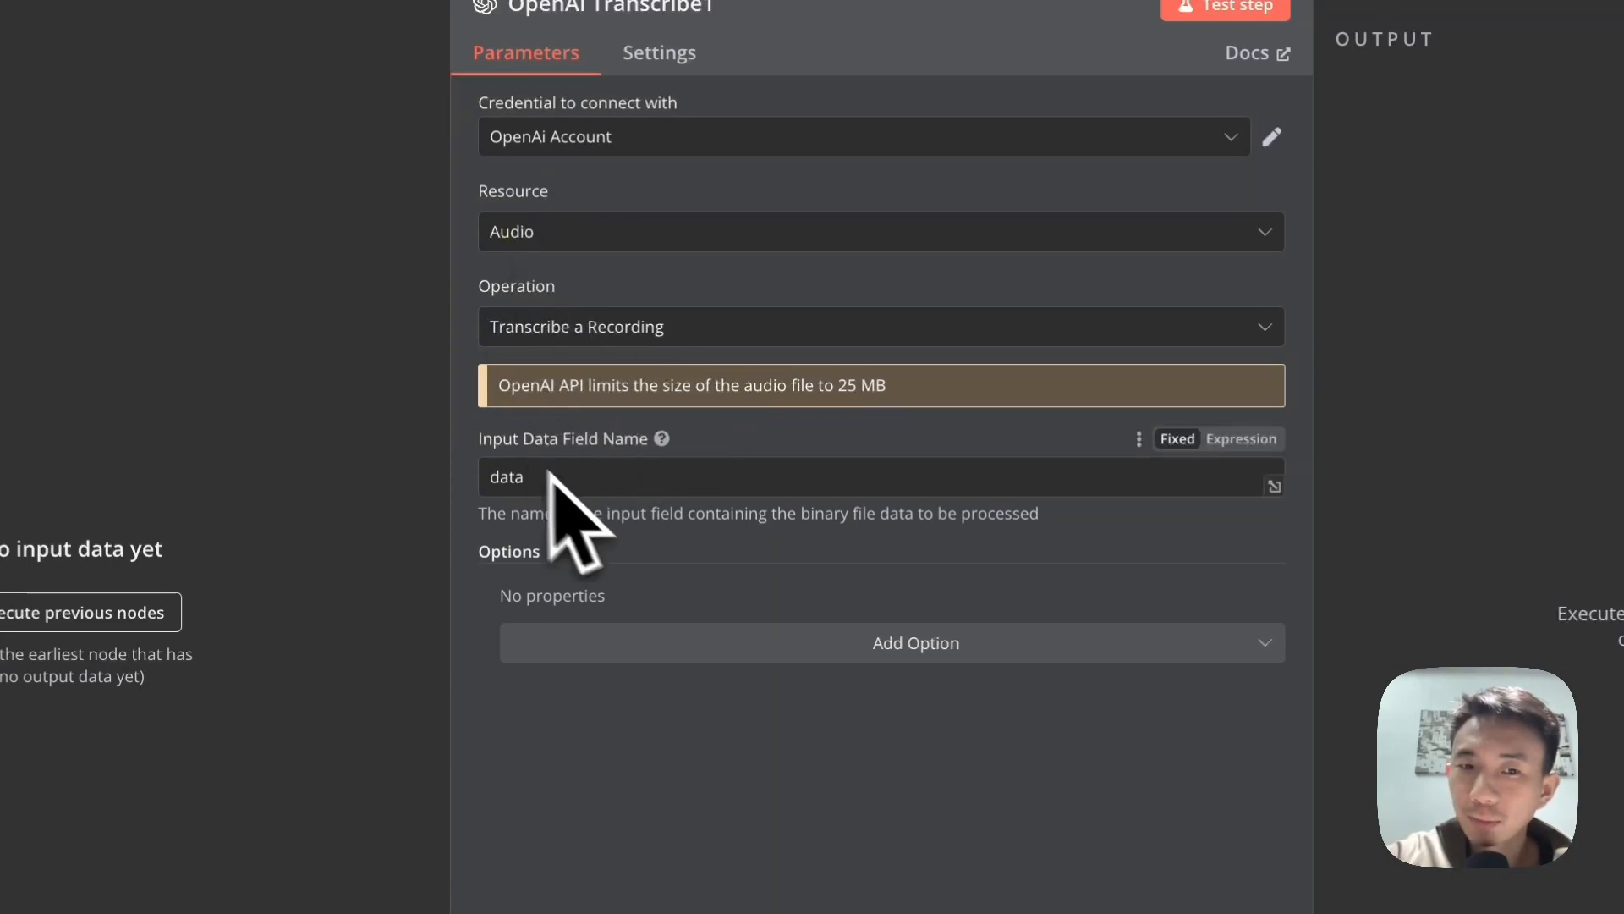
click(271, 1)
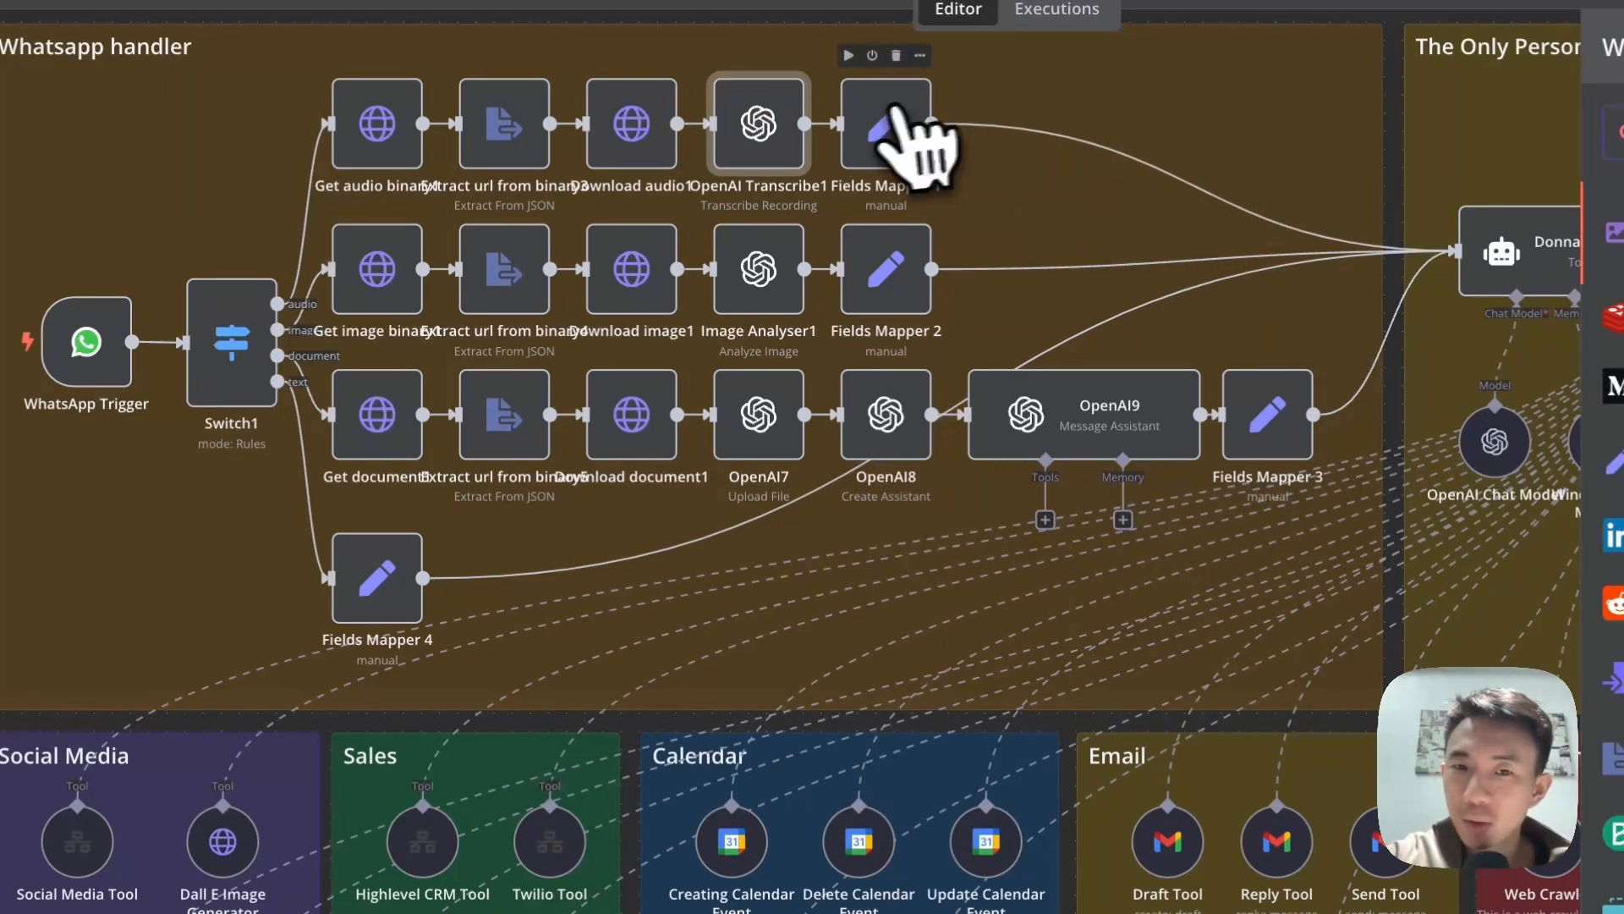
double_click(889, 148)
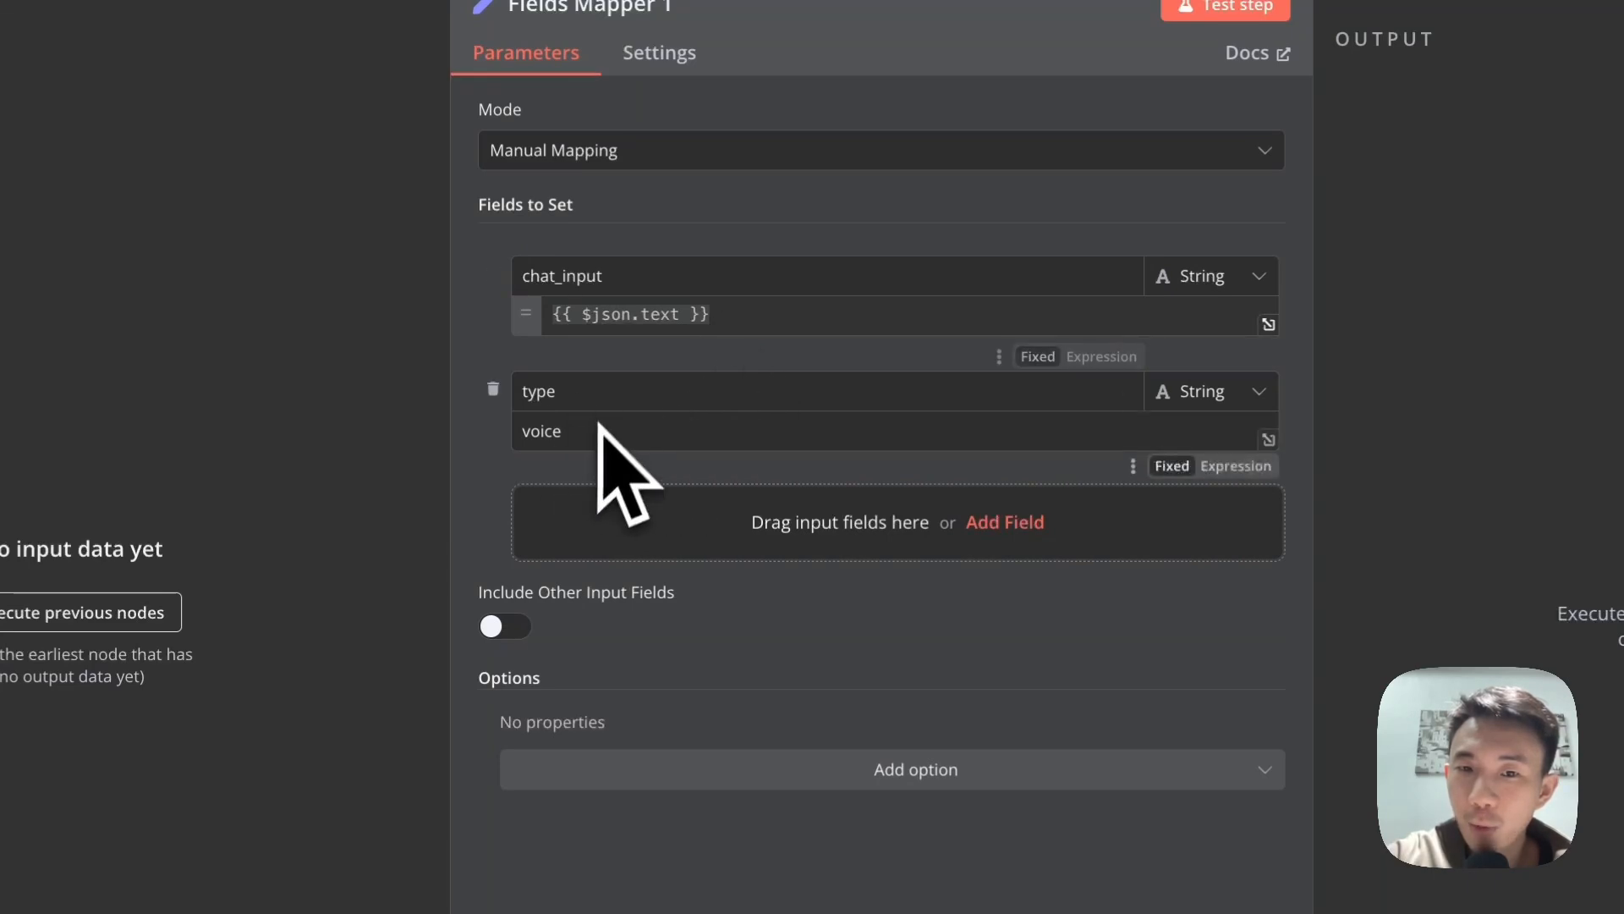
click(392, 123)
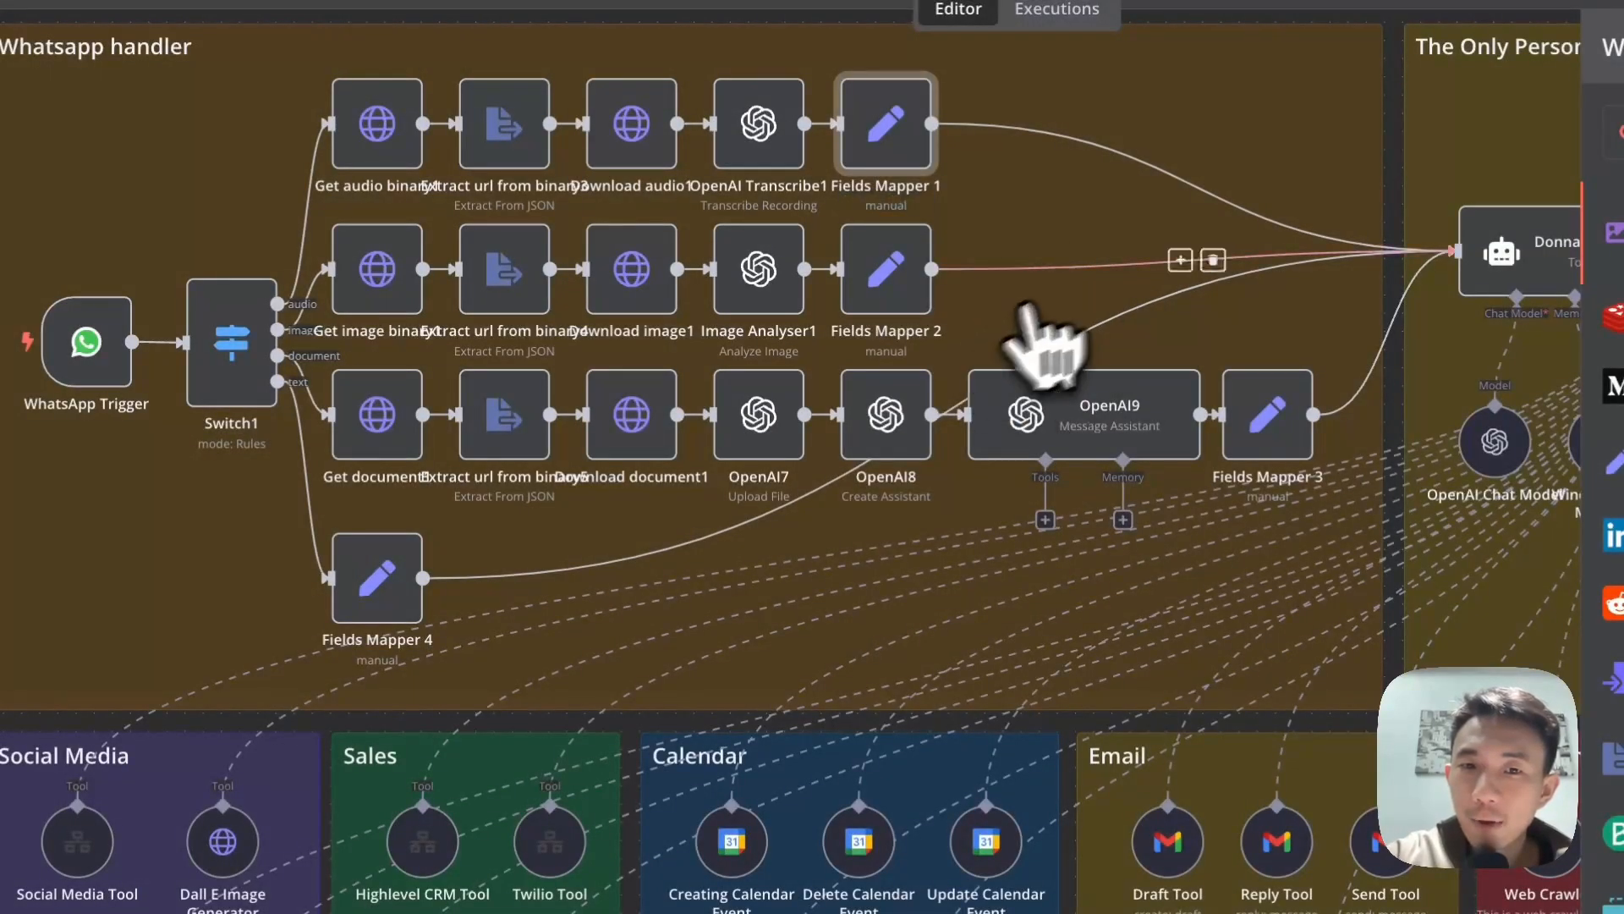
- Look over the available OpenAI actions, and review the Image Analyser1 node's model and full invoice-extraction prompt before closing it
click(763, 292)
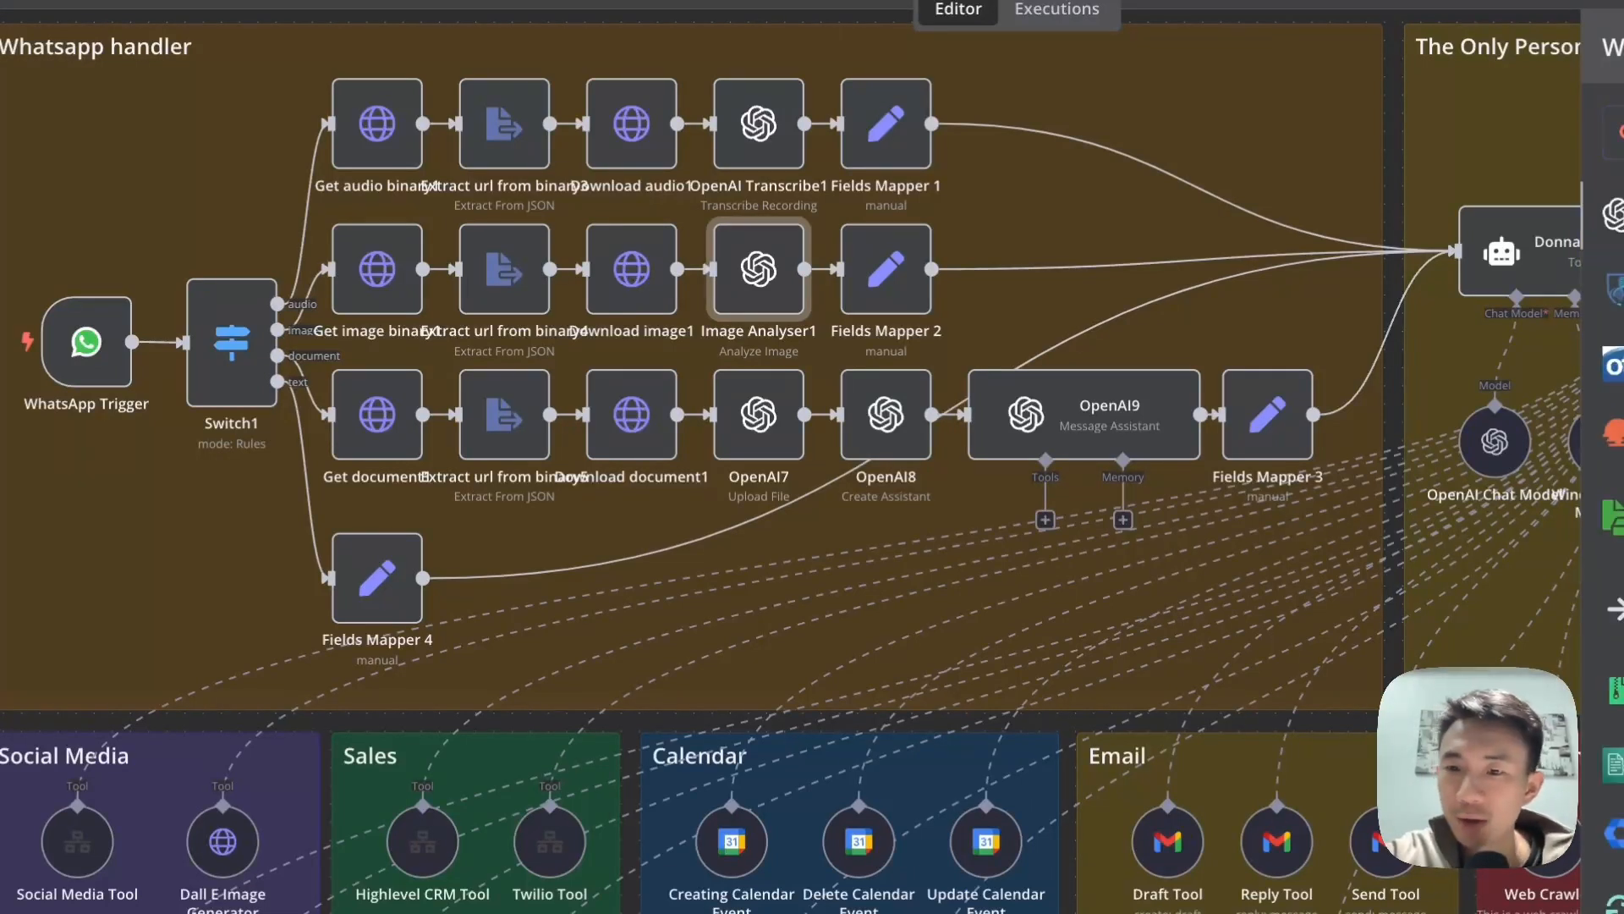
scroll(1612, 507, down, 1)
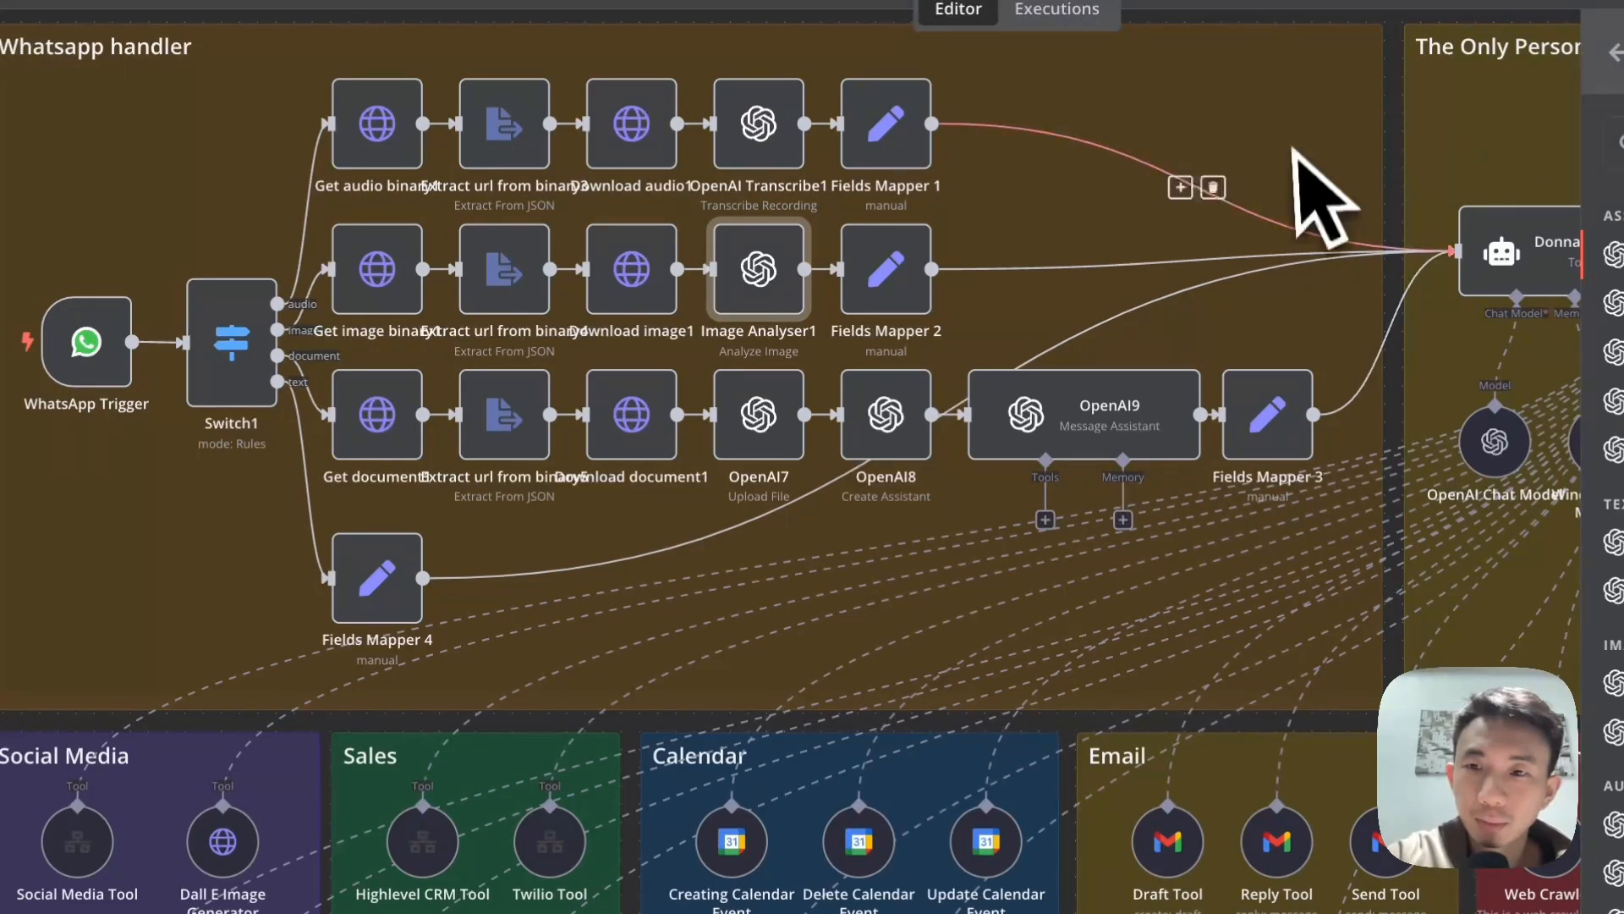
double_click(761, 290)
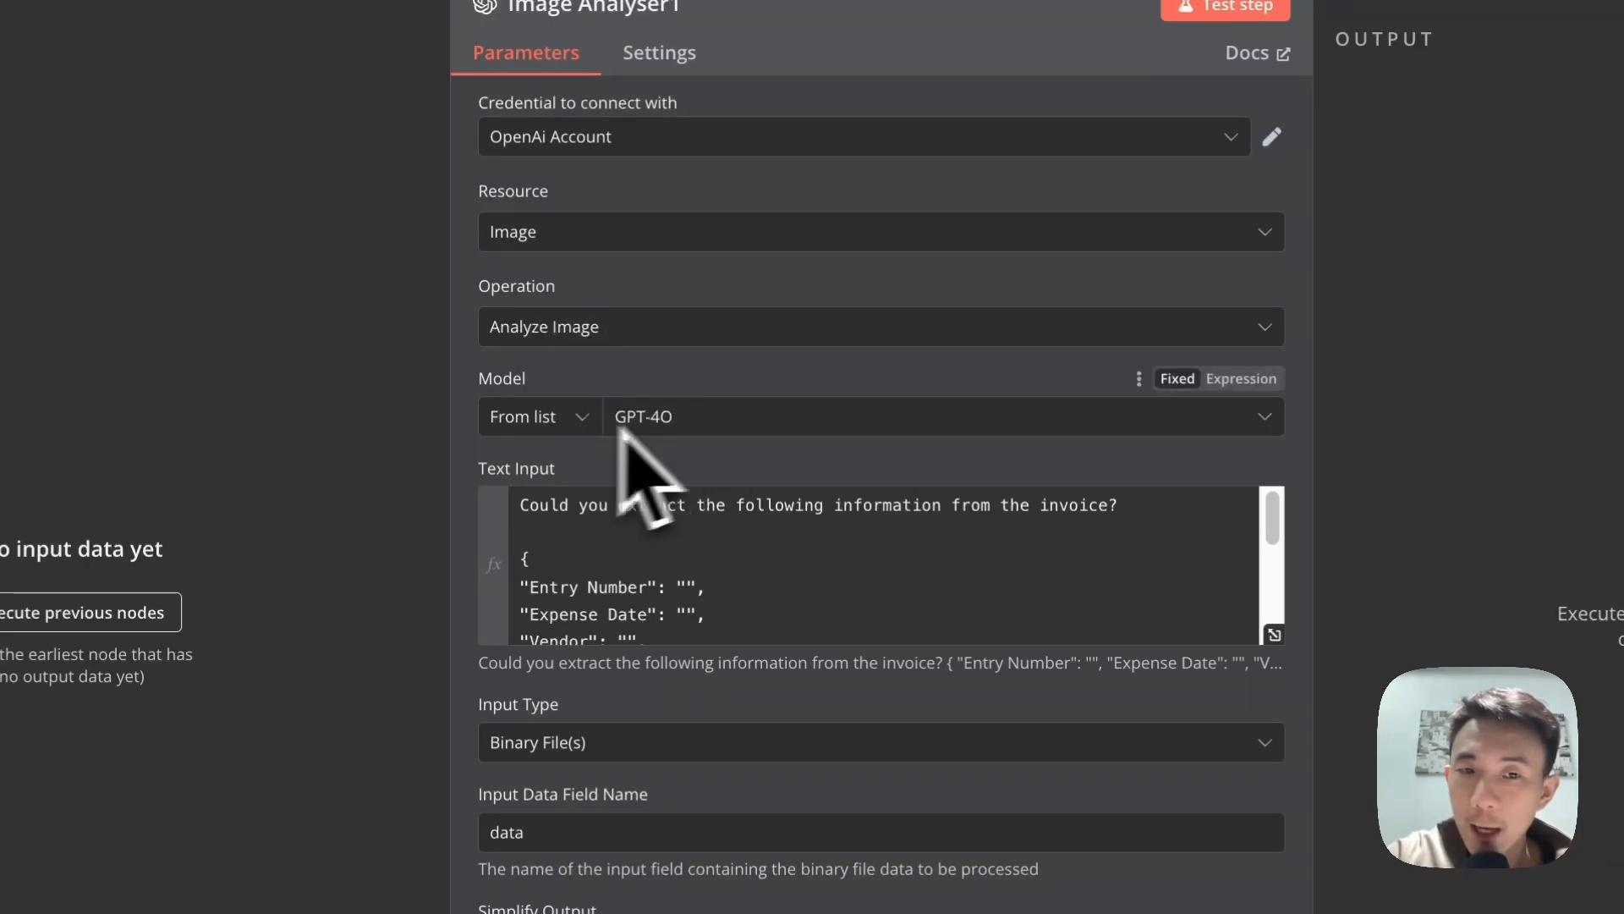
click(1275, 635)
drag(253, 136, 850, 508)
click(832, 517)
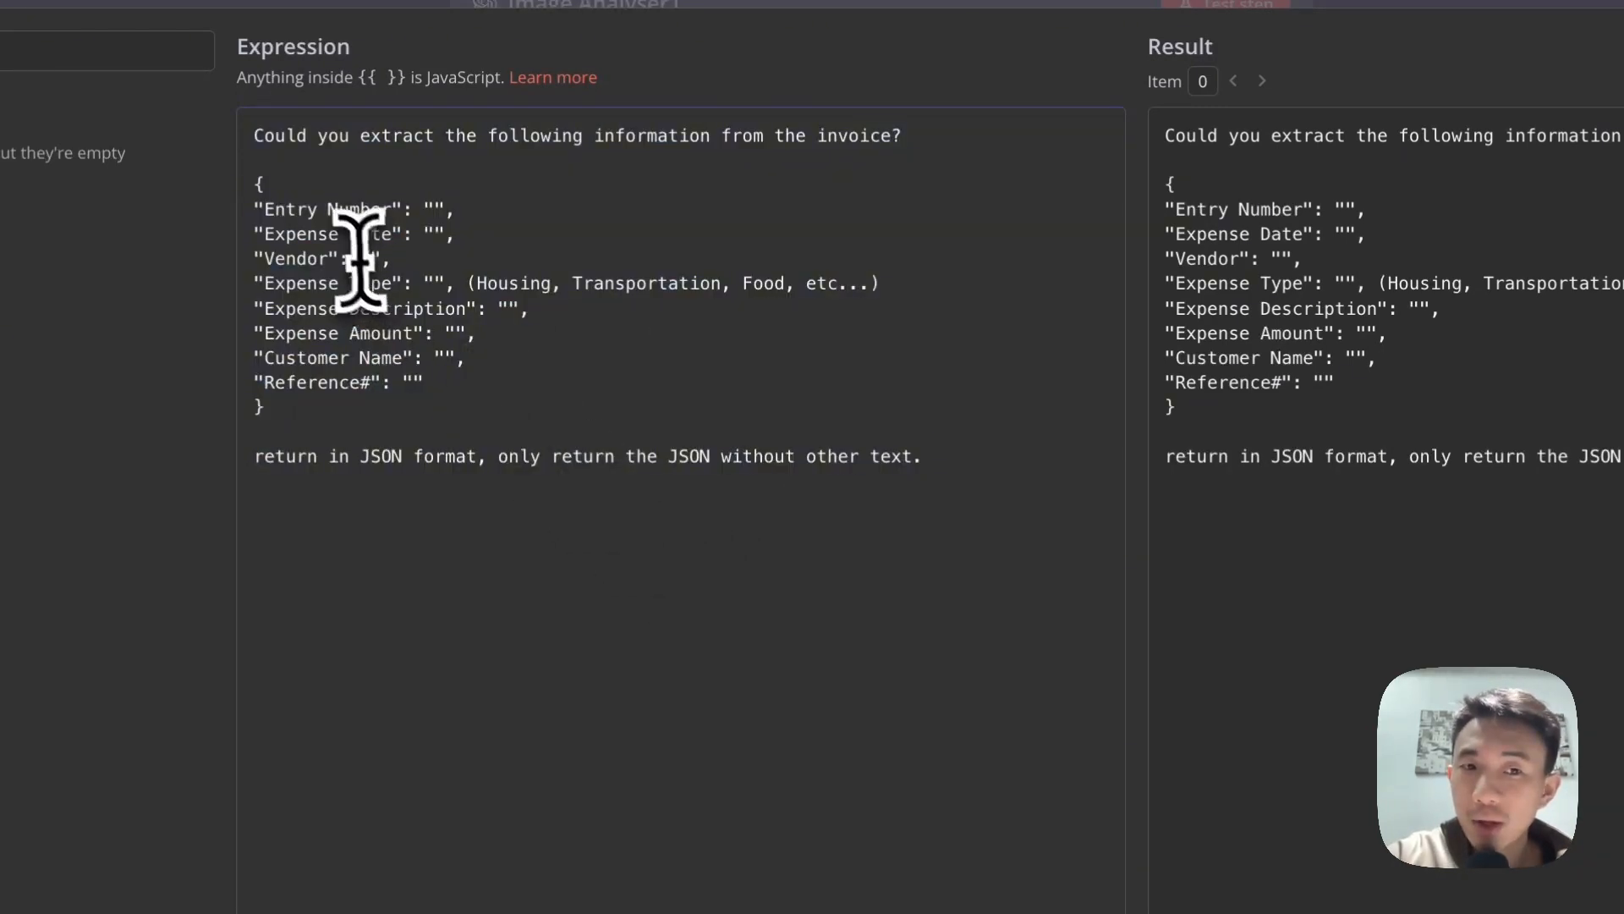
click(308, 282)
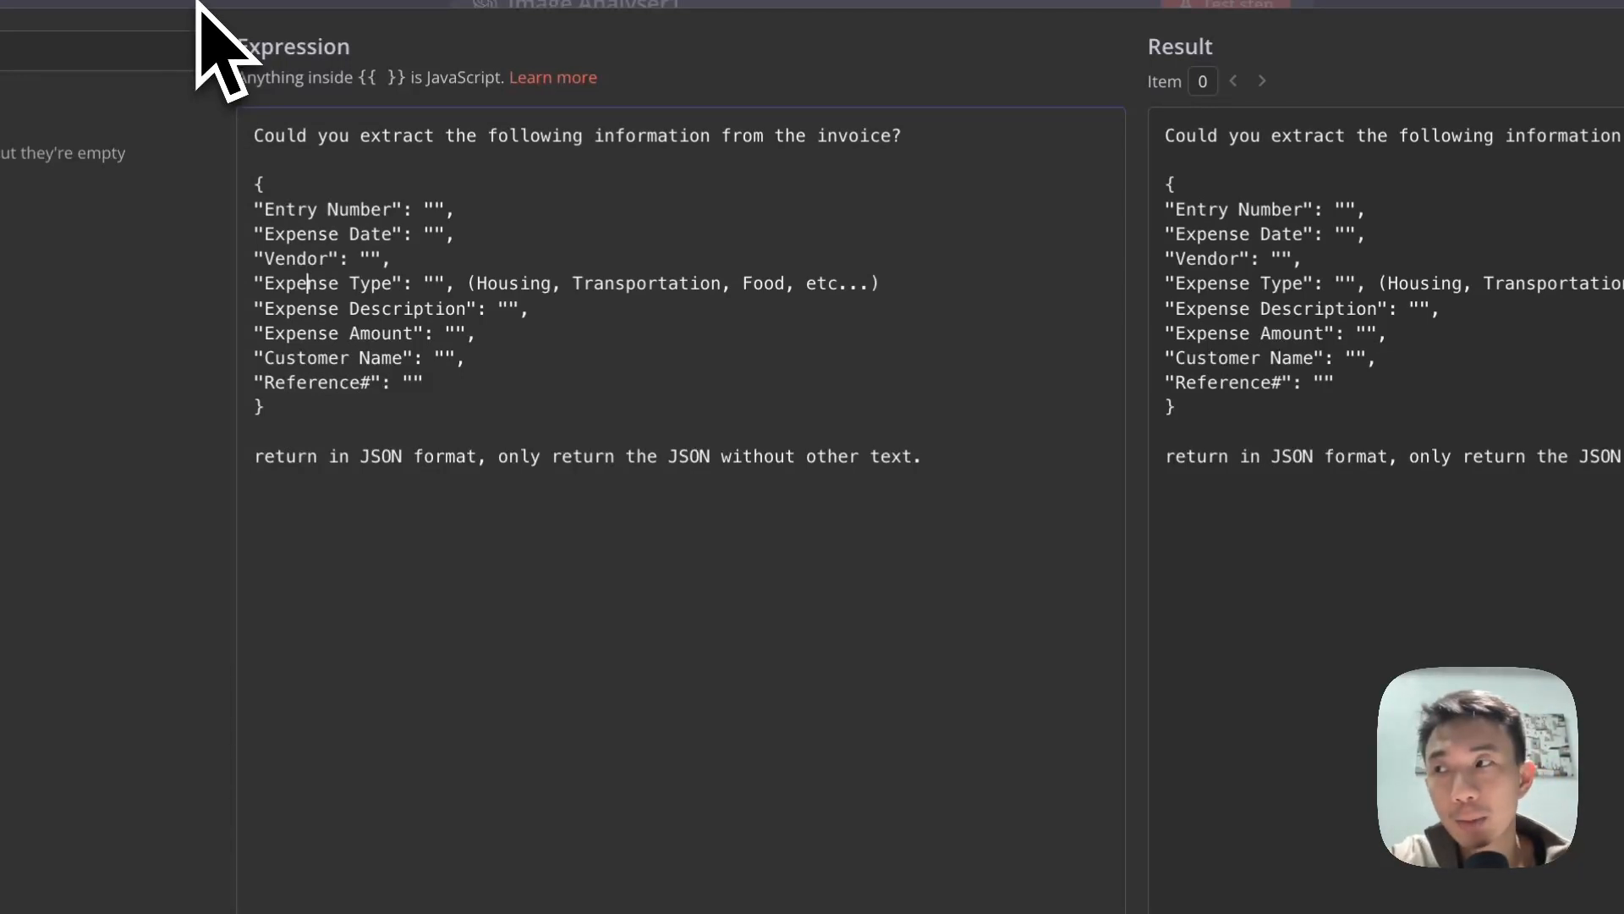
click(167, 19)
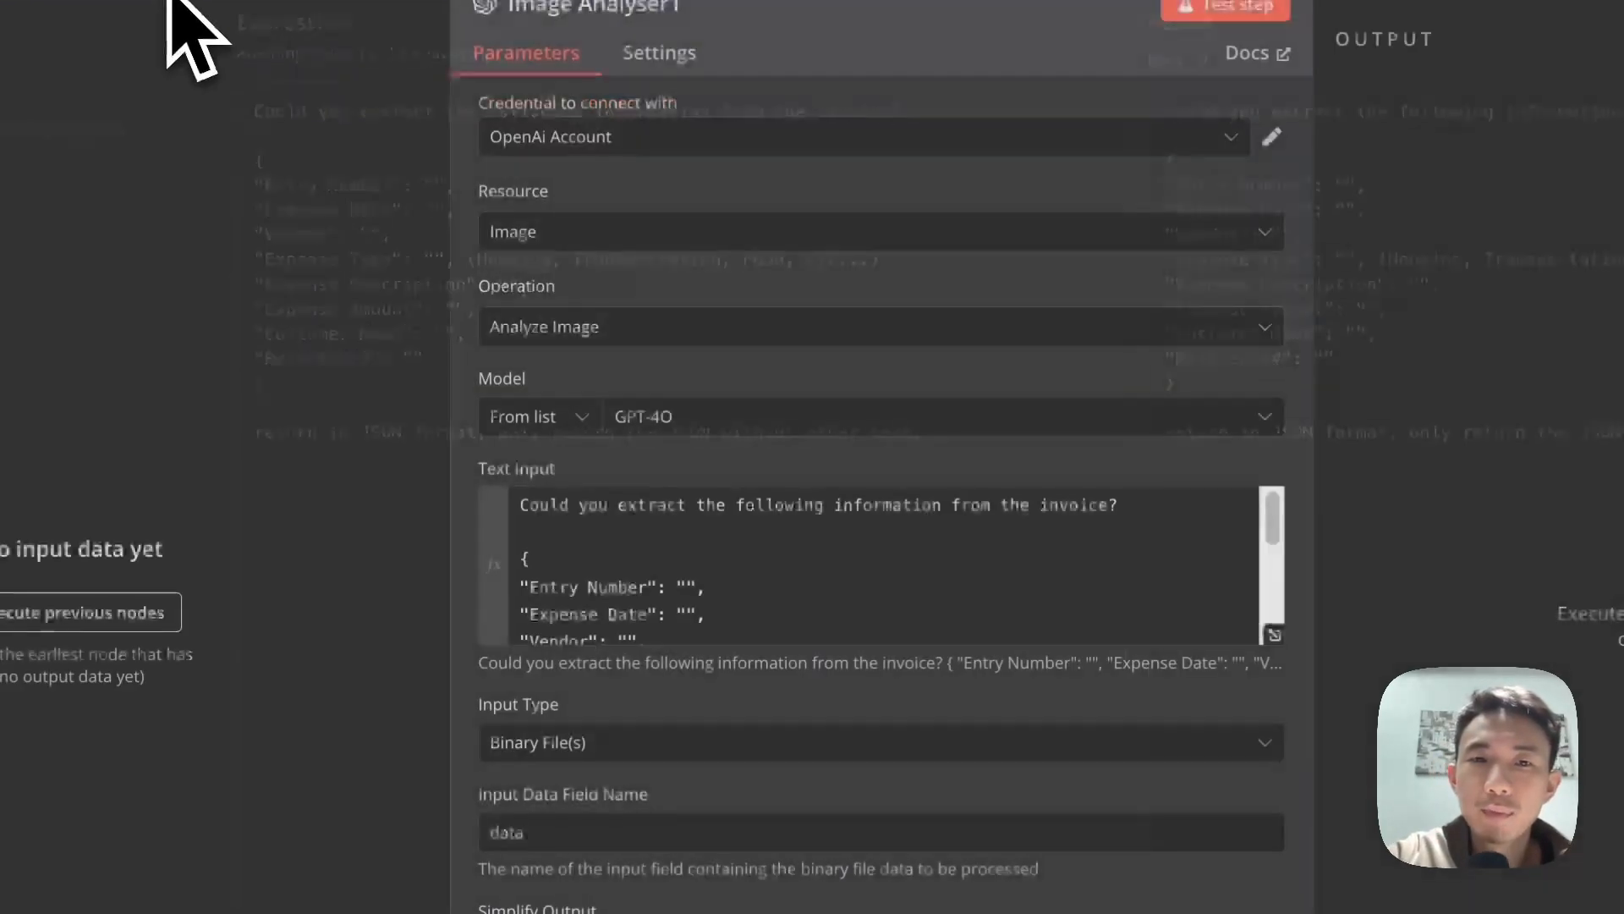
click(174, 29)
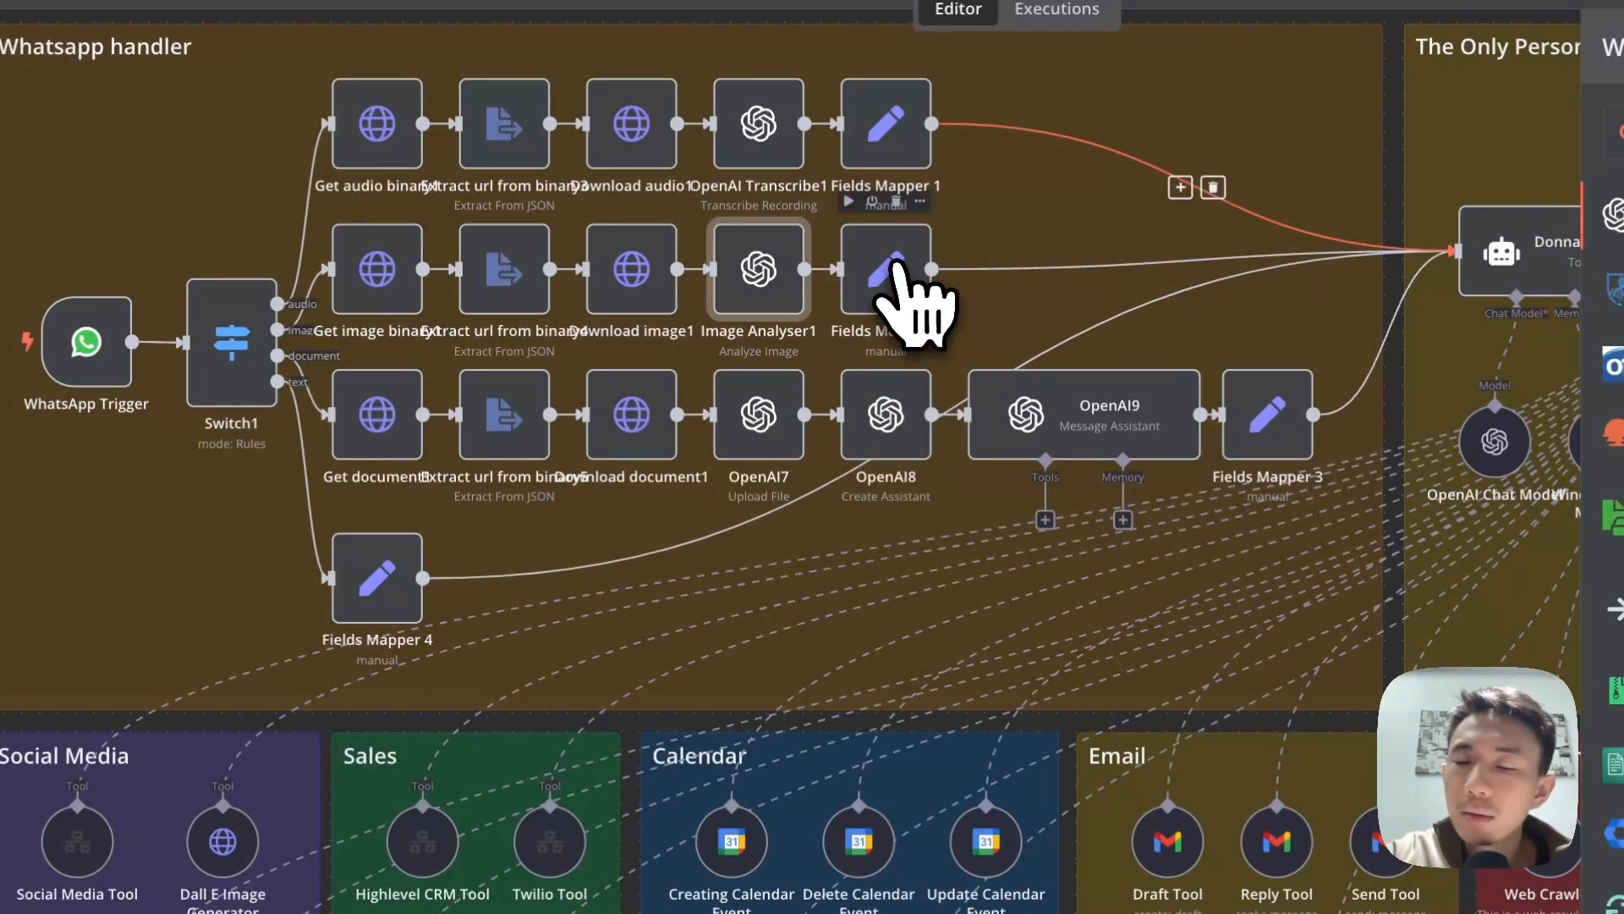
- Examine the data, chat_input and type mappings in the Fields Mapper 2 node, and close the node
click(894, 275)
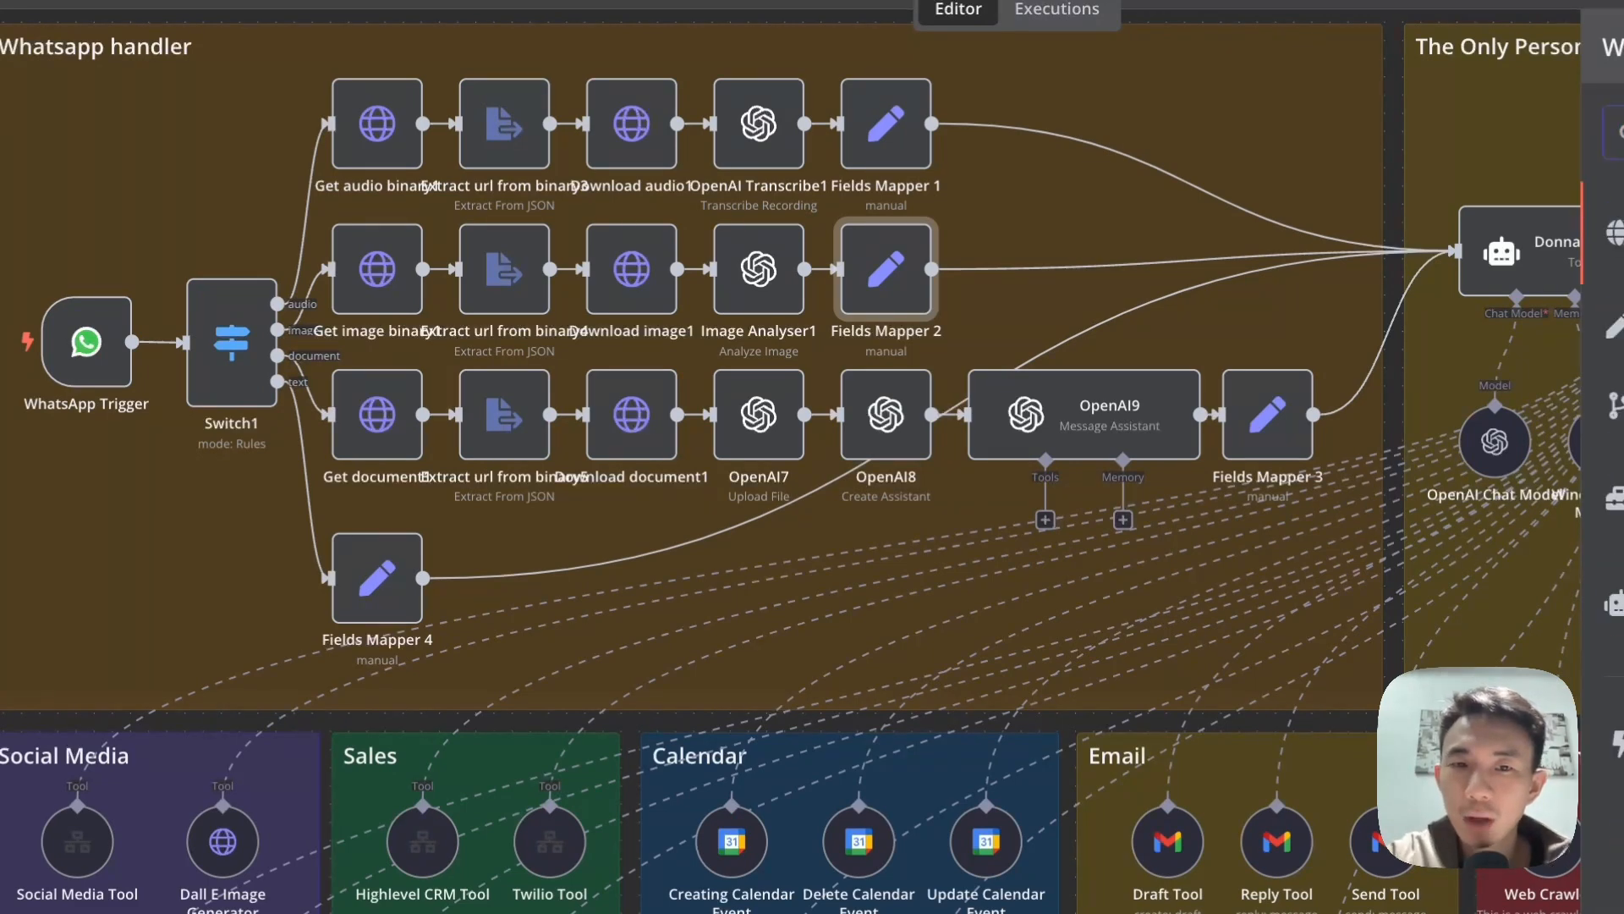
double_click(895, 305)
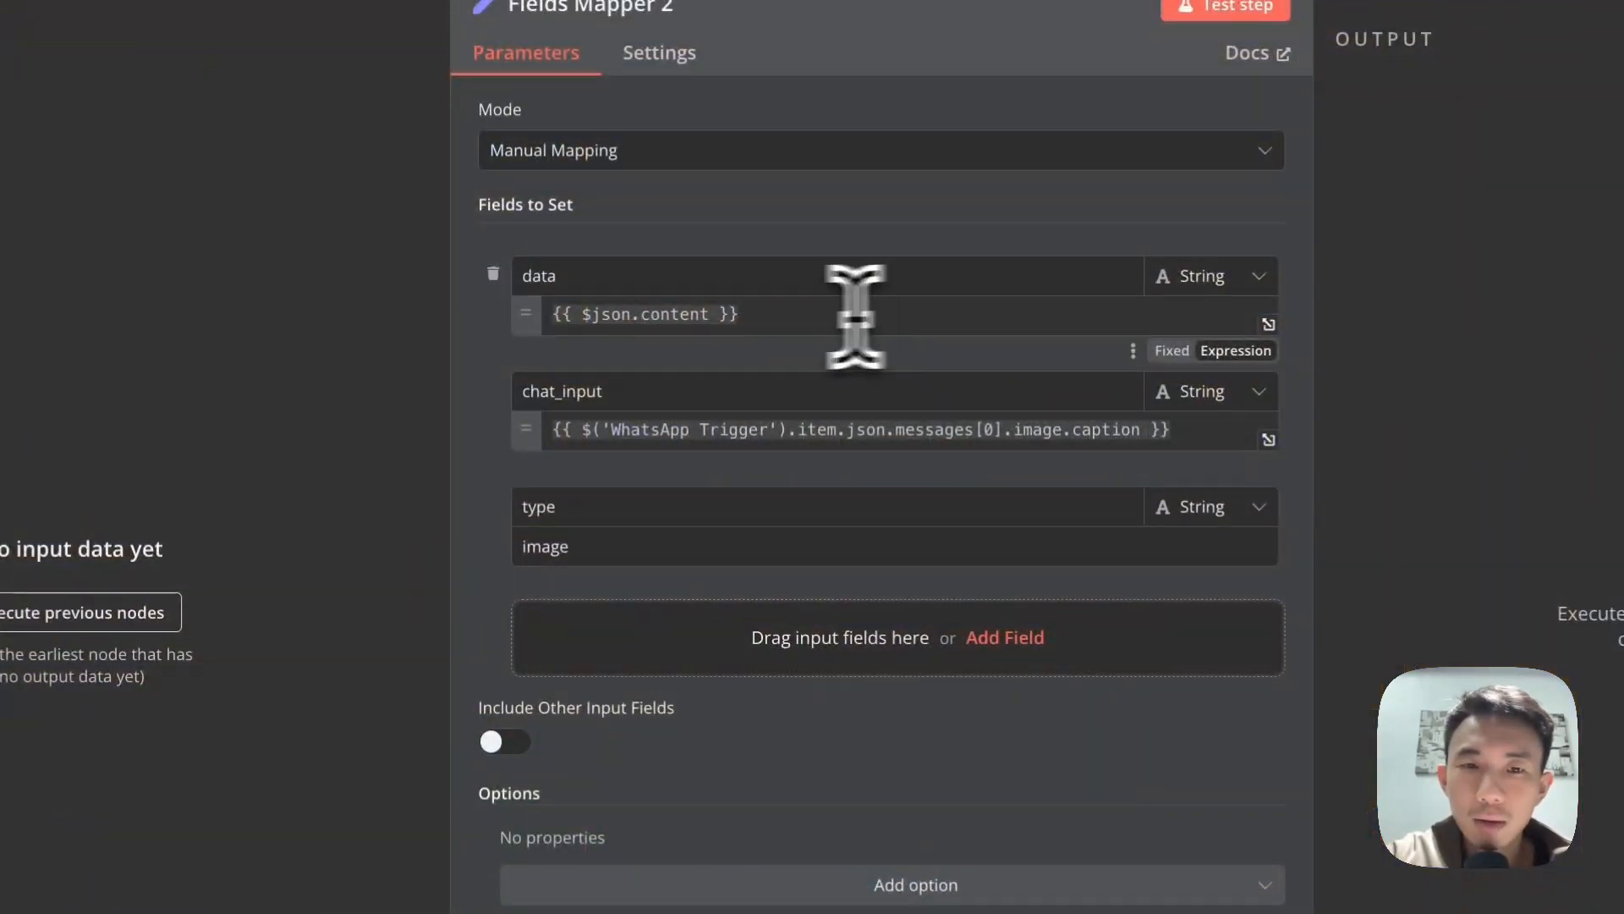
drag(812, 319, 545, 338)
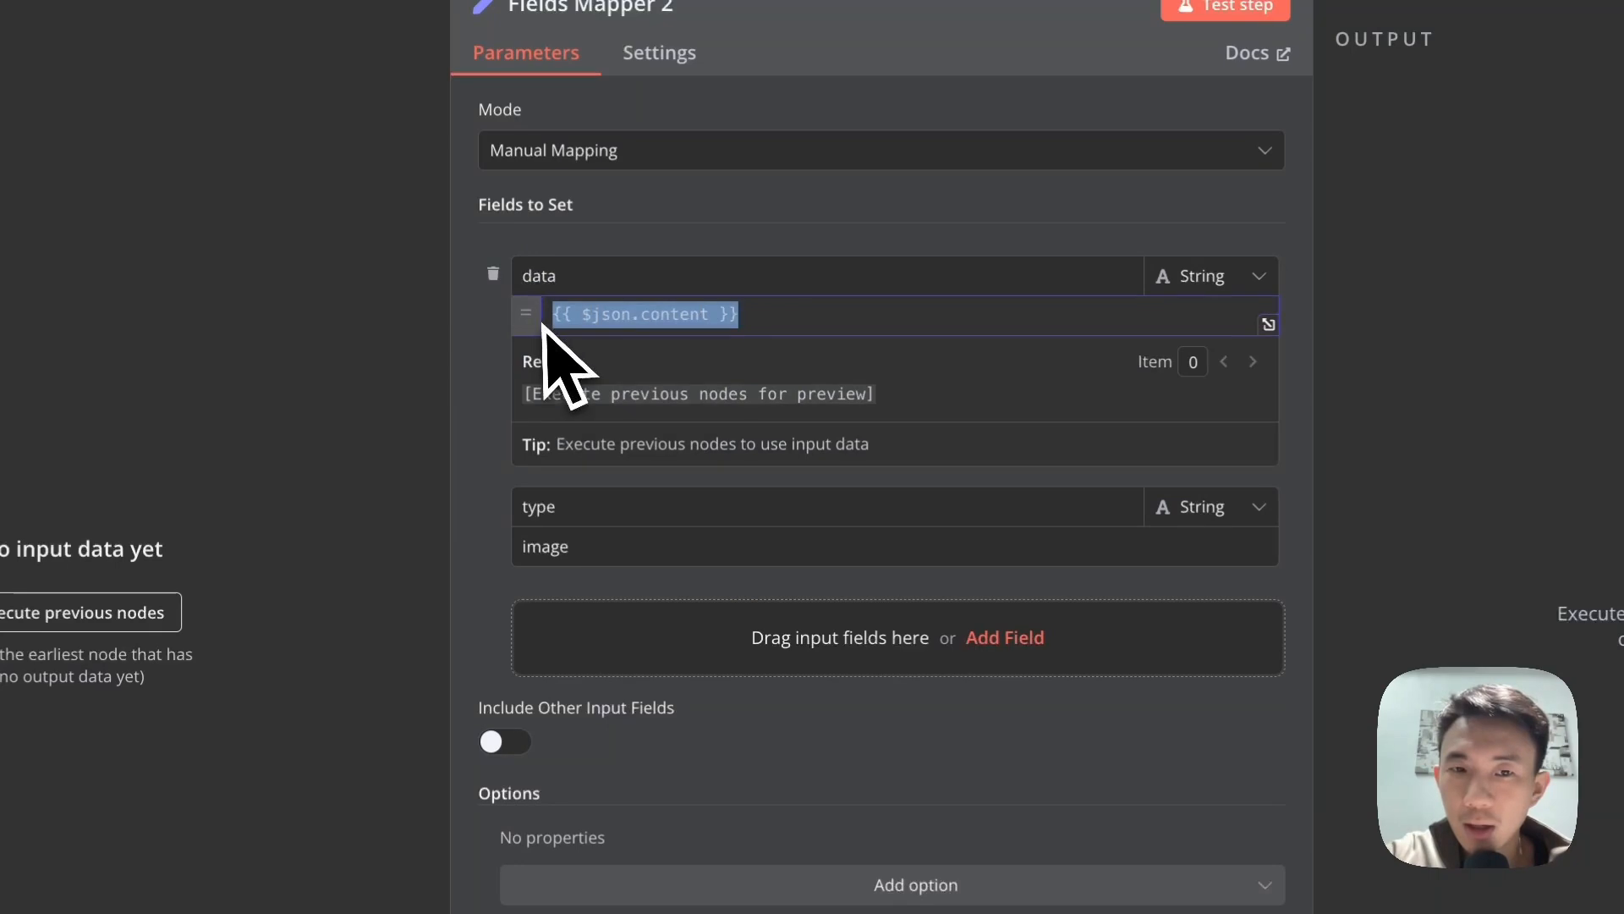
click(772, 225)
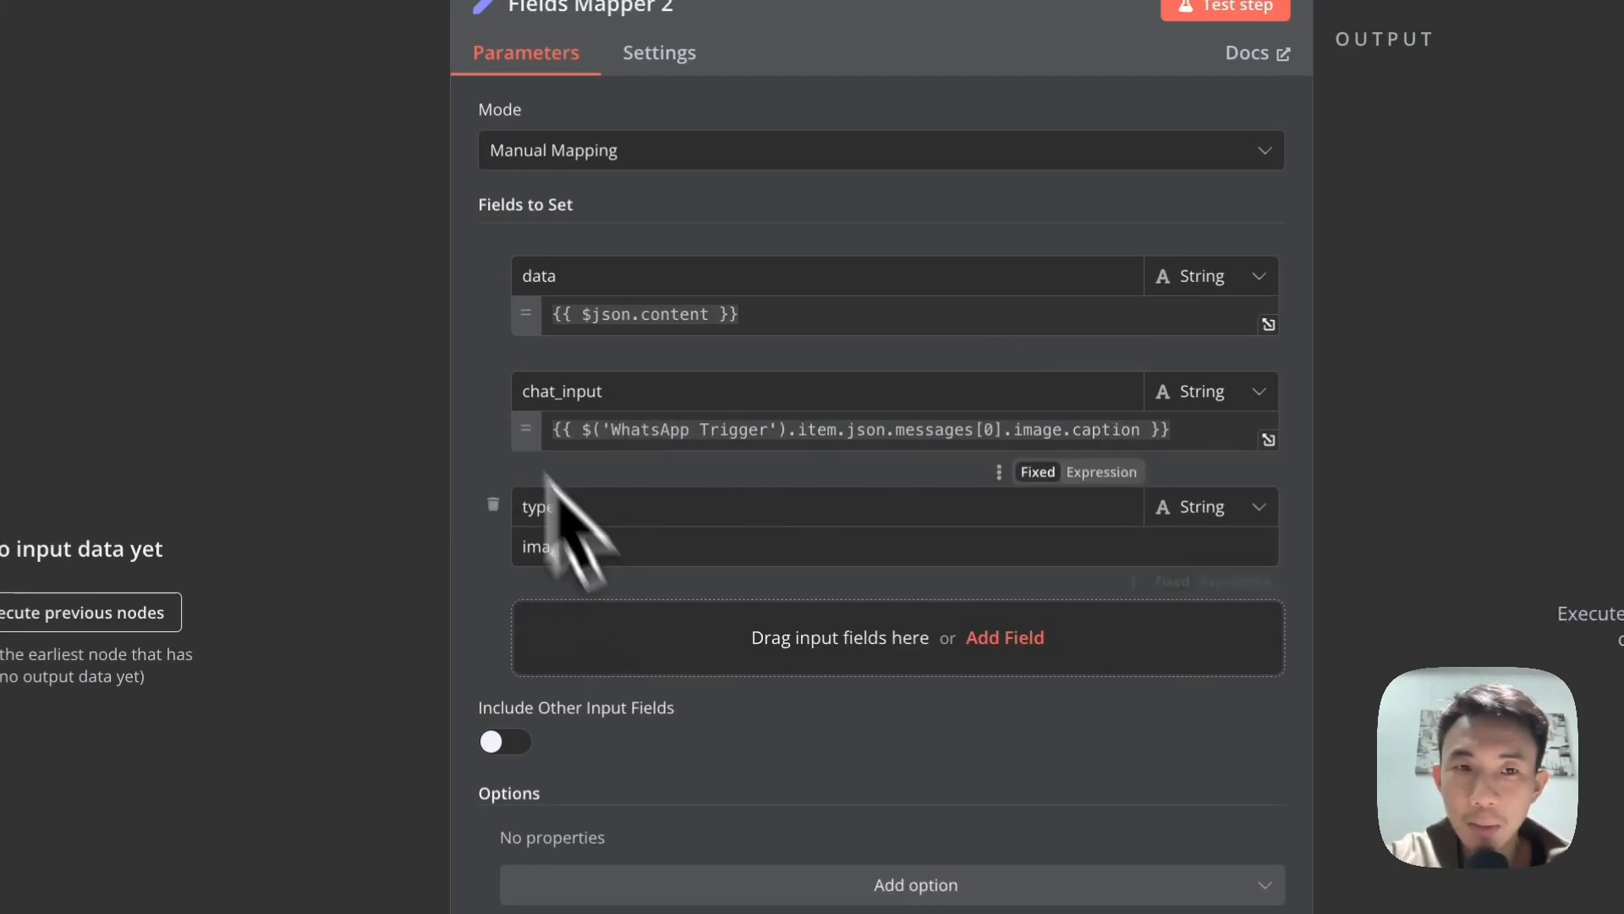
click(388, 27)
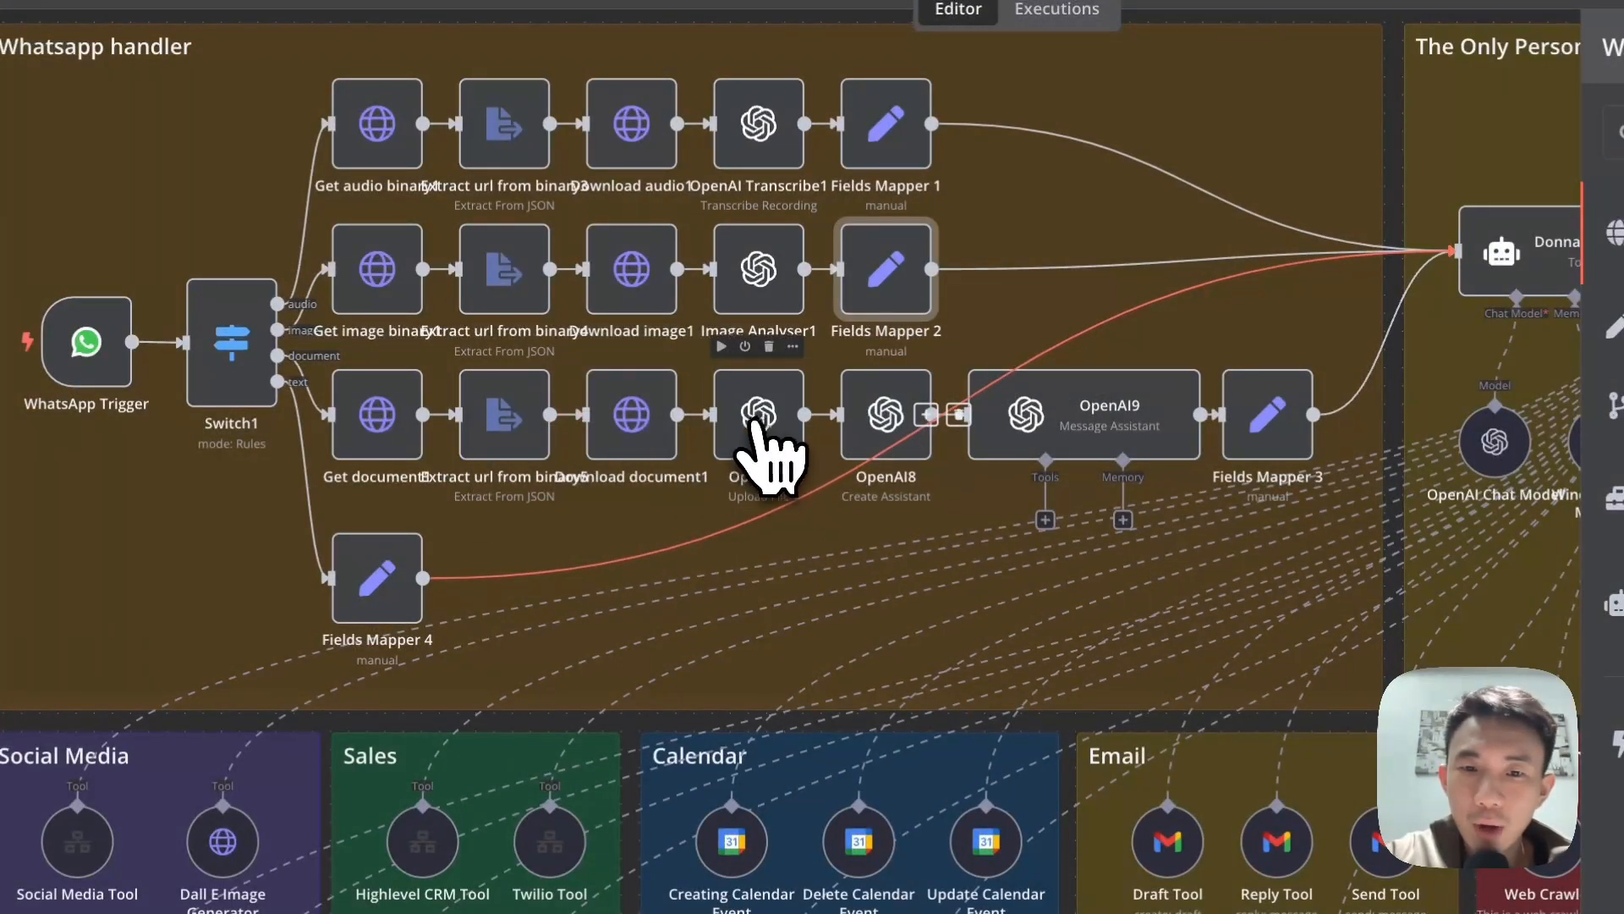
- Check the OpenAI7 node's file upload operation and input data field name, and close the node
click(756, 423)
double_click(756, 422)
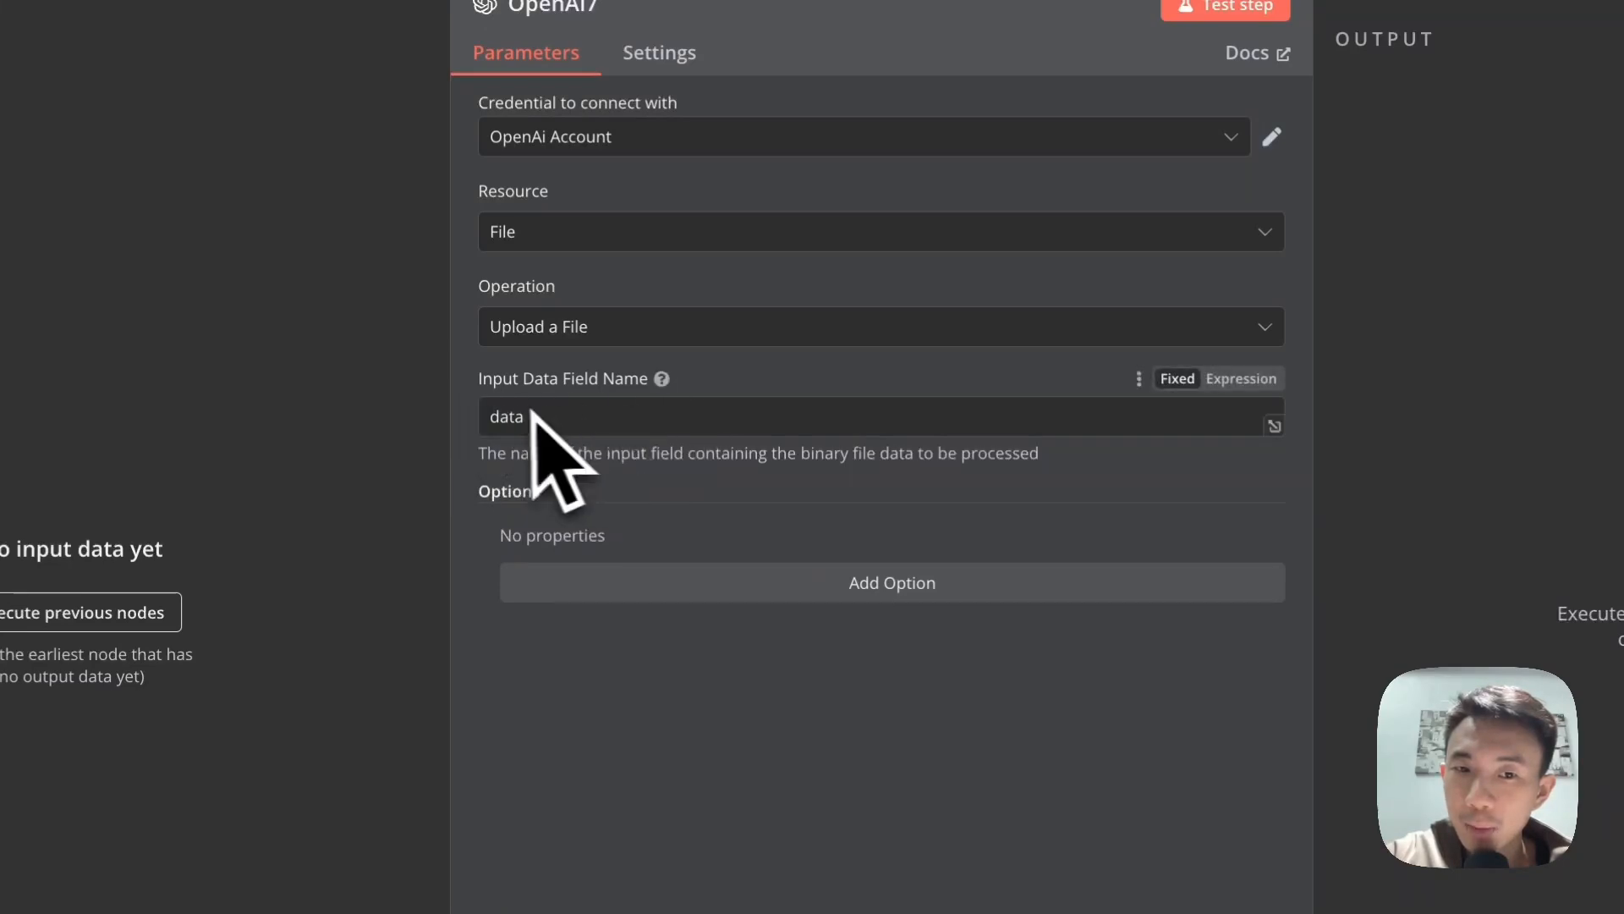
click(398, 26)
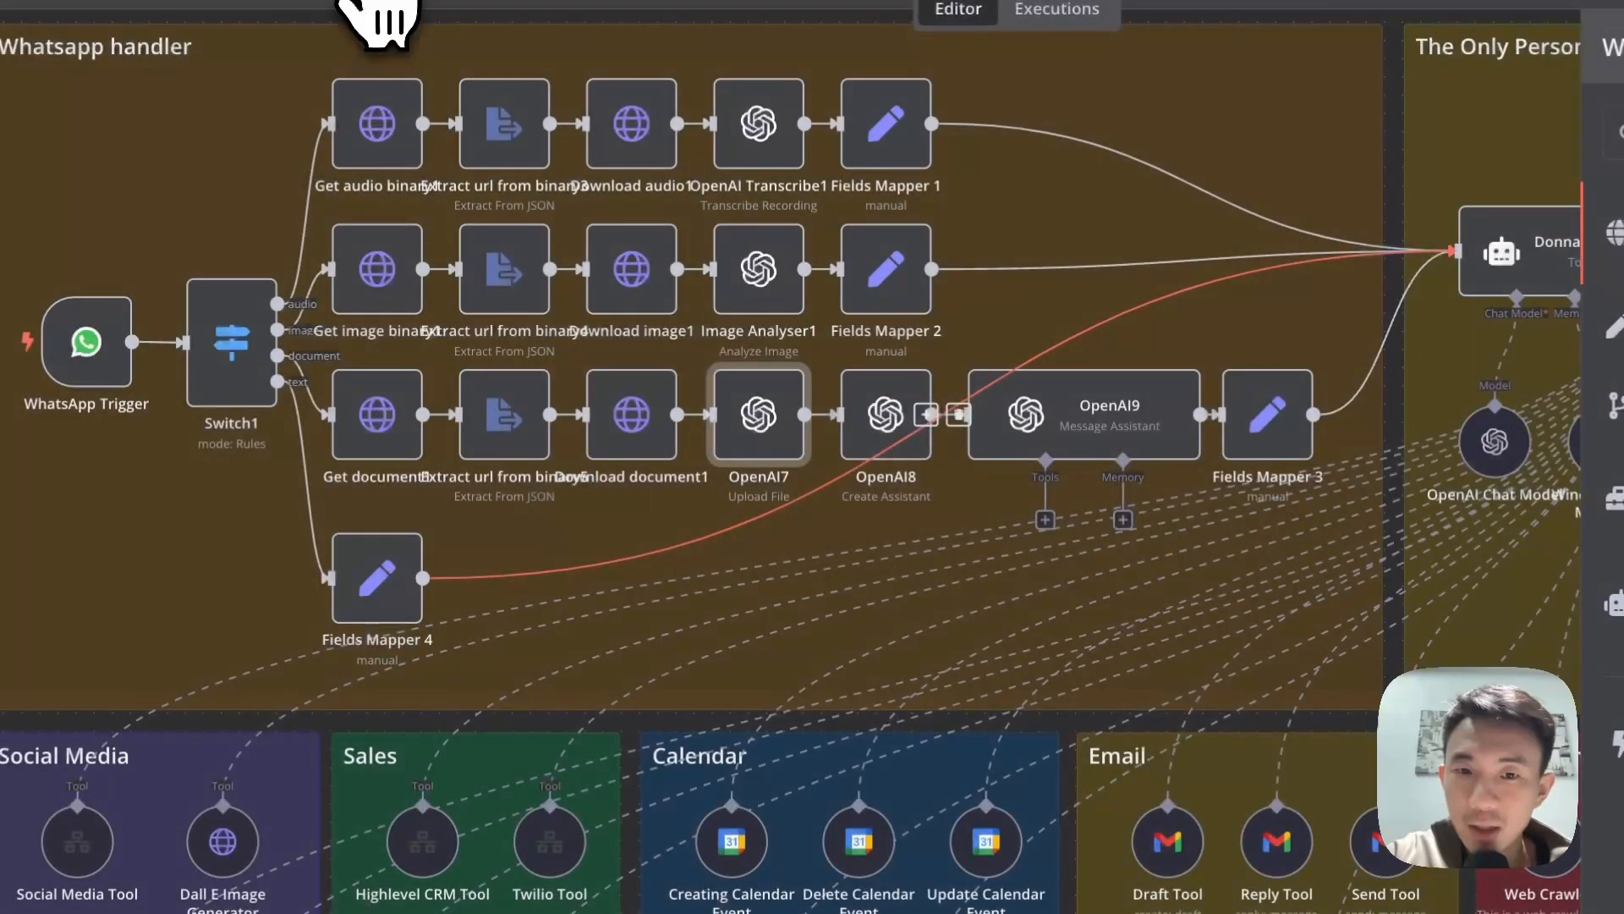
- Review the OpenAI8 node's assistant model, name, instructions and knowledge retrieval setting, and close the node
double_click(888, 444)
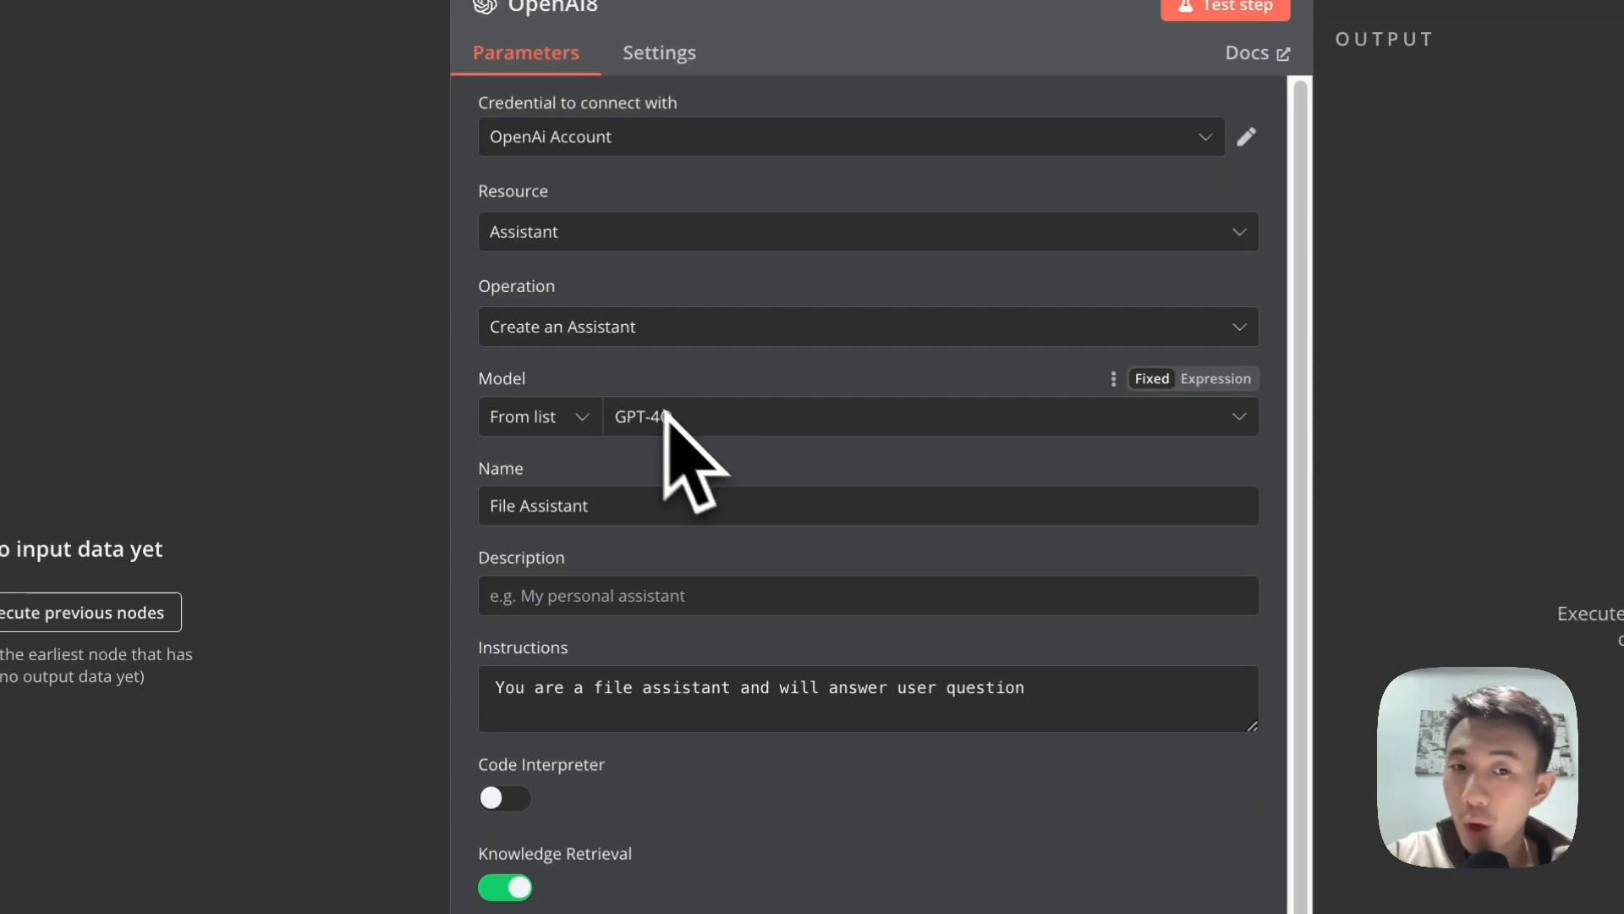
scroll(727, 584, down, 1)
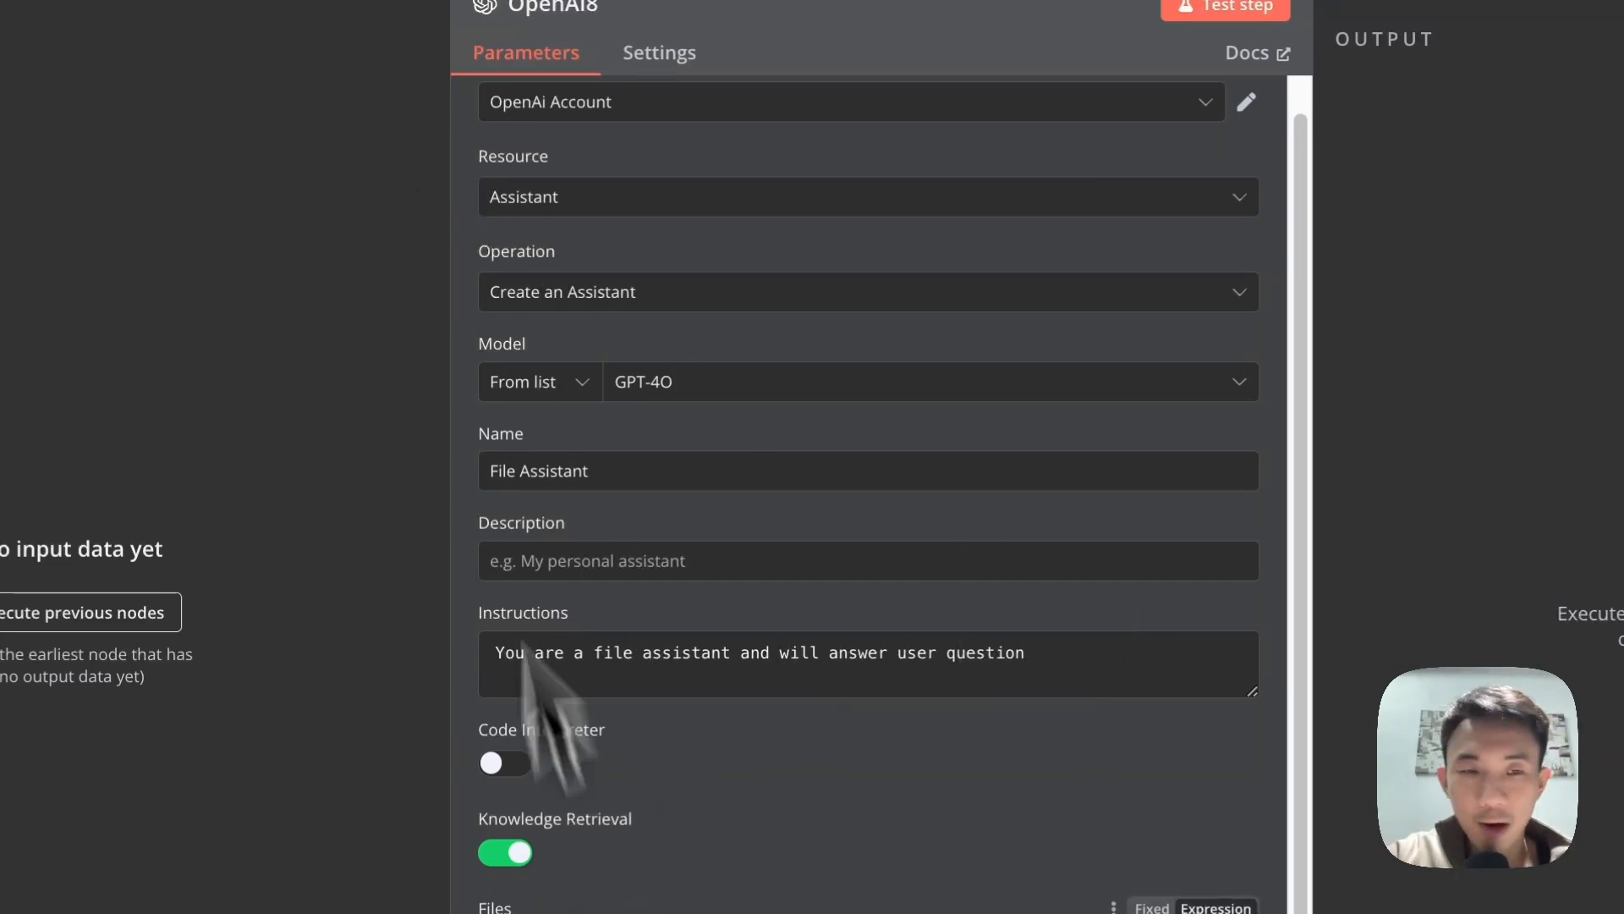
click(362, 11)
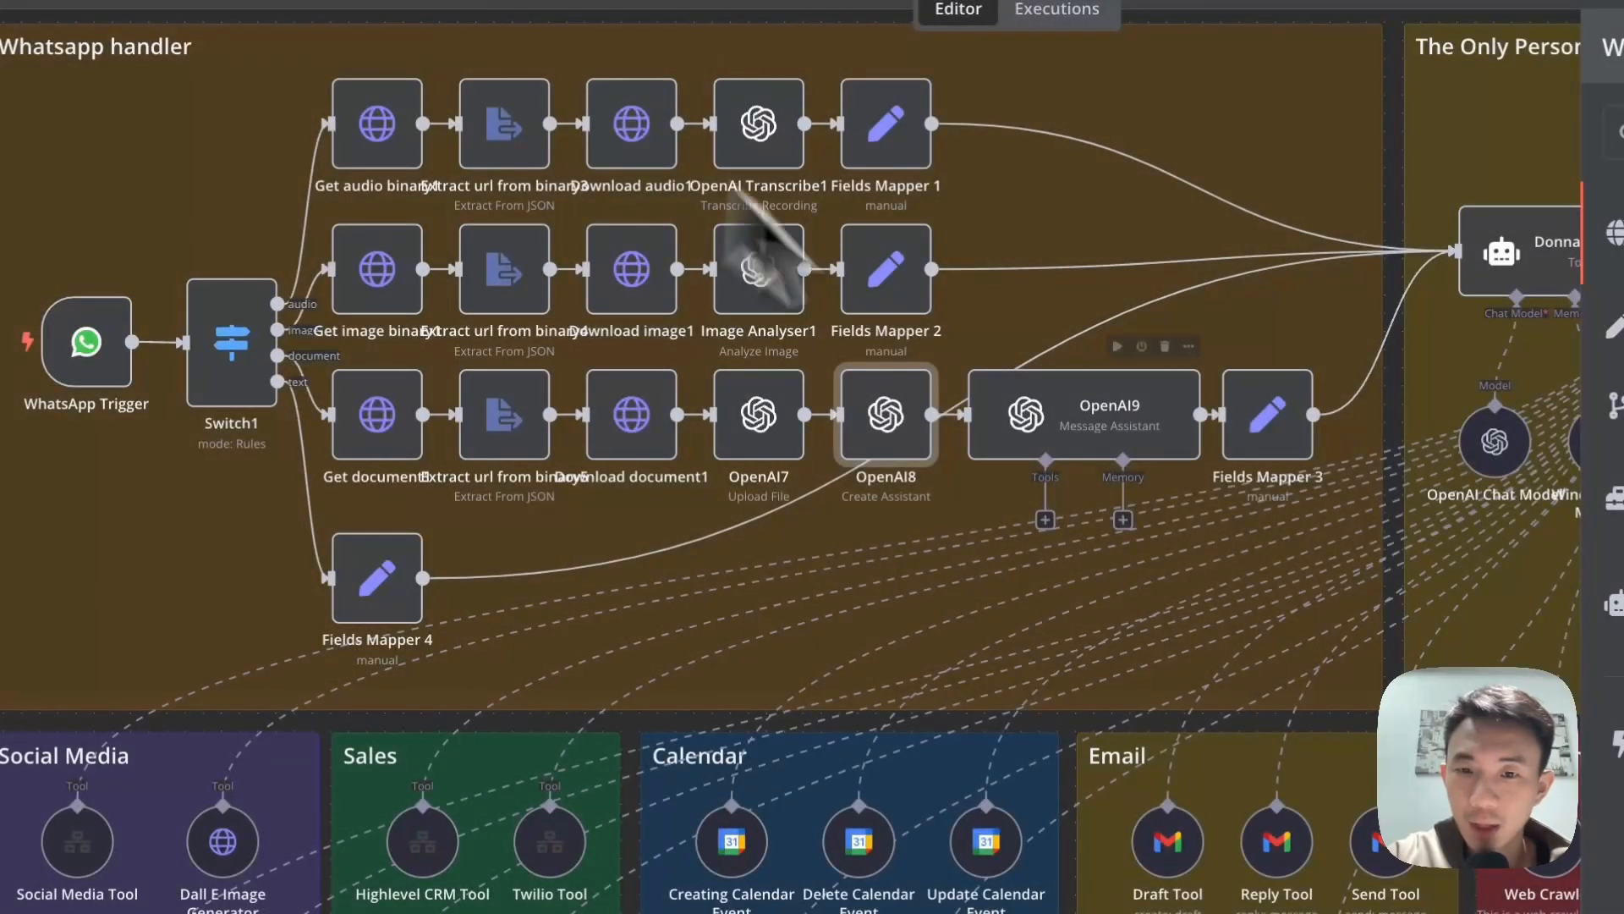
- Review the OpenAI9 node's Message an Assistant settings and its full text prompt with the WhatsApp document caption, and close the node
double_click(1090, 423)
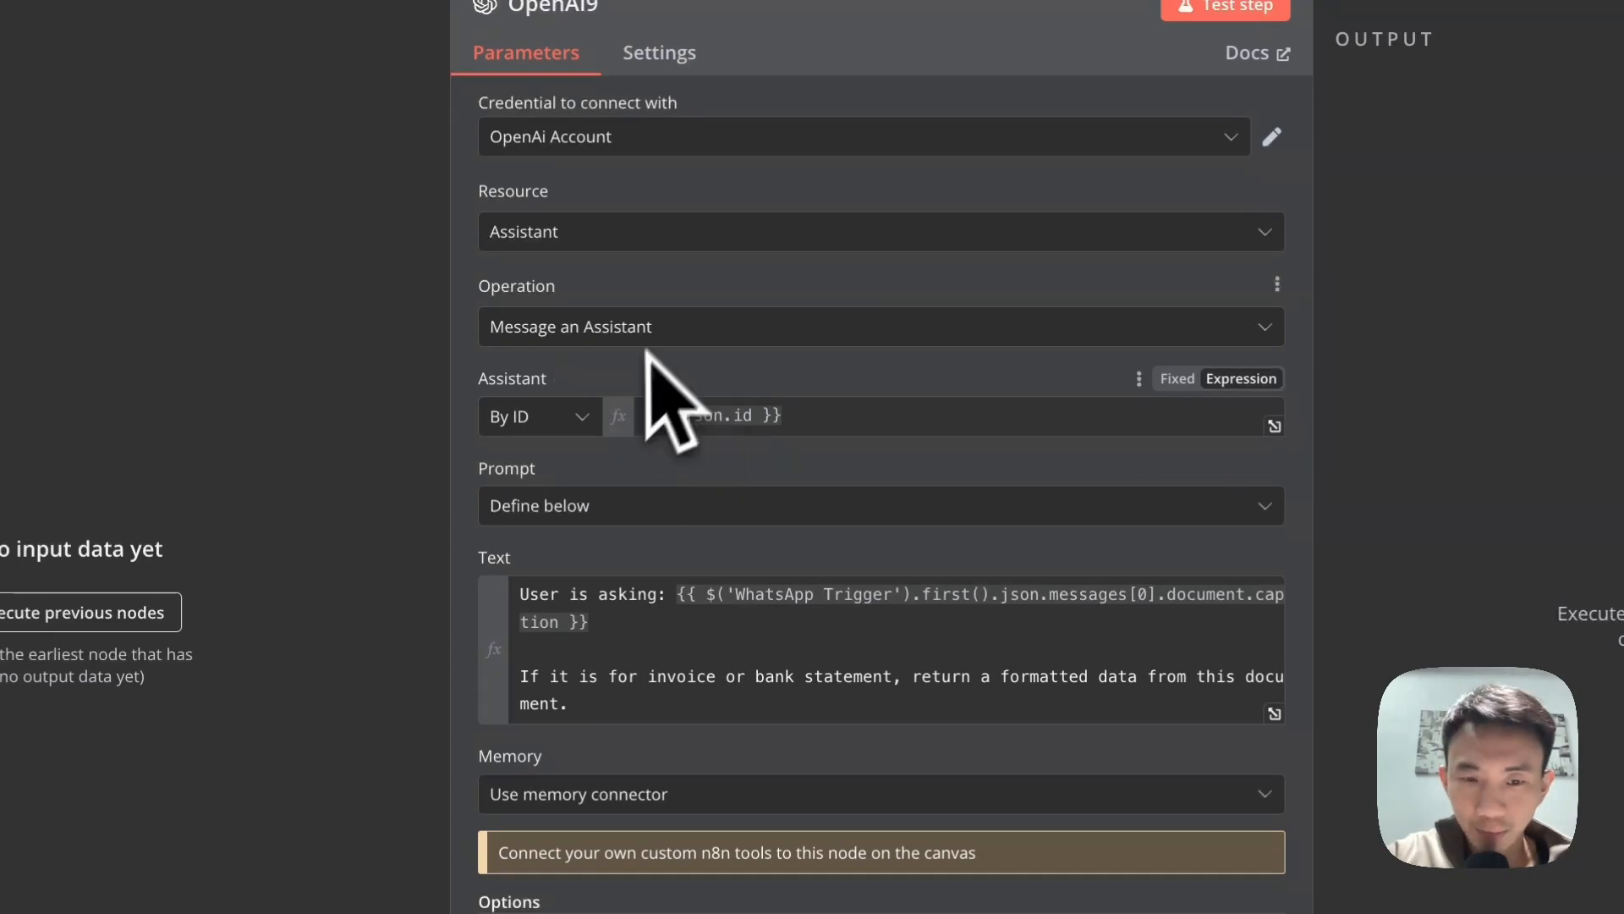
click(1275, 711)
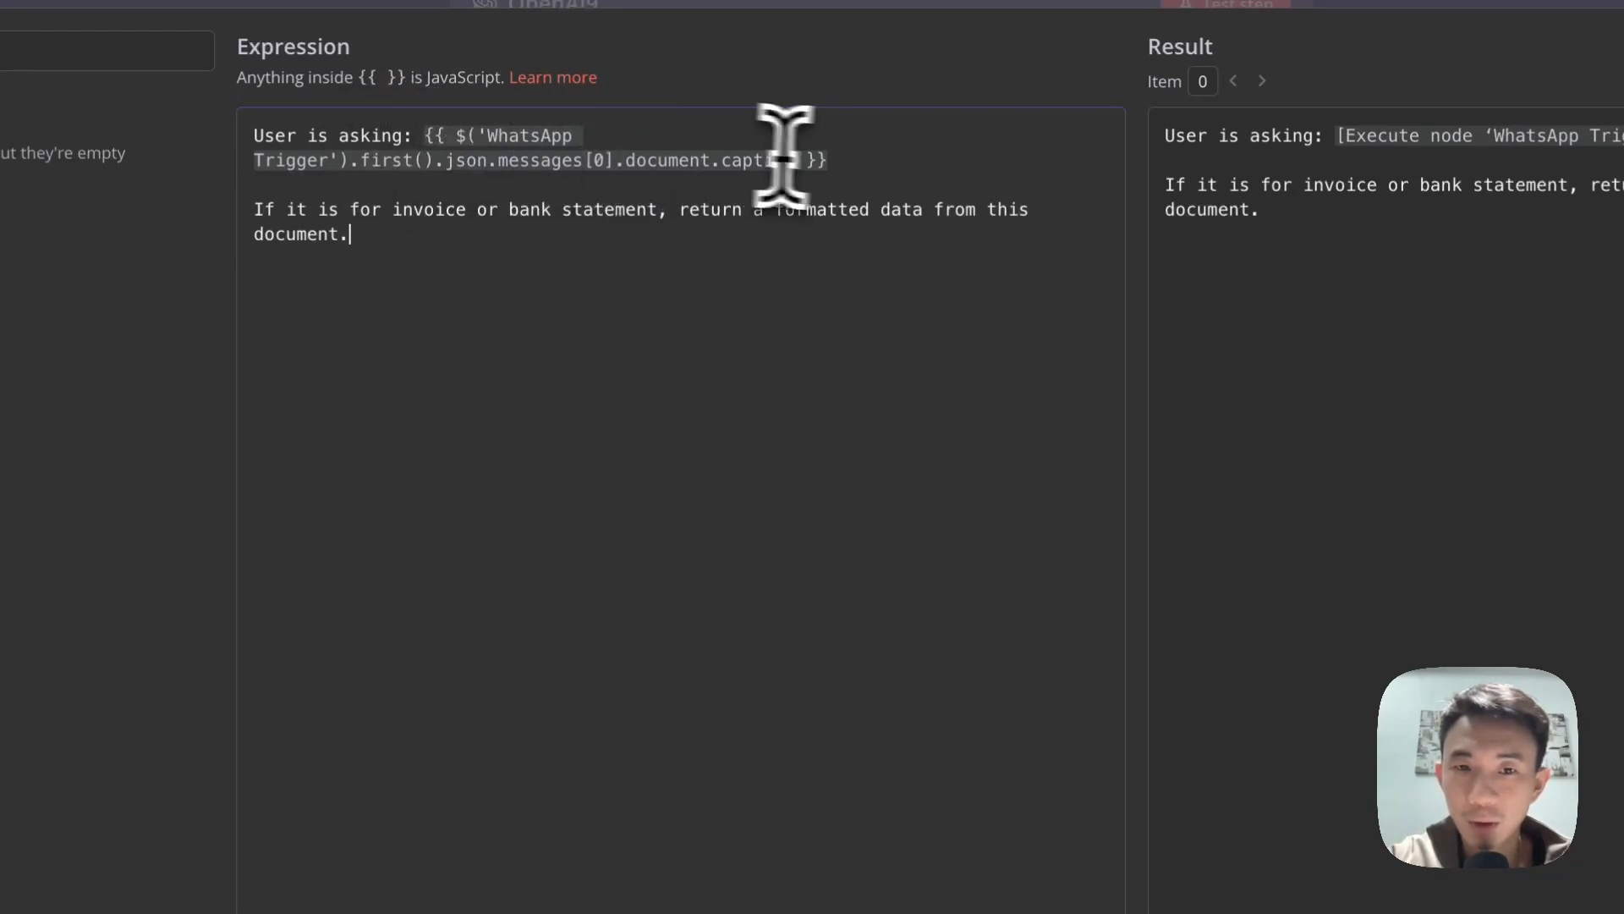
drag(844, 161, 464, 140)
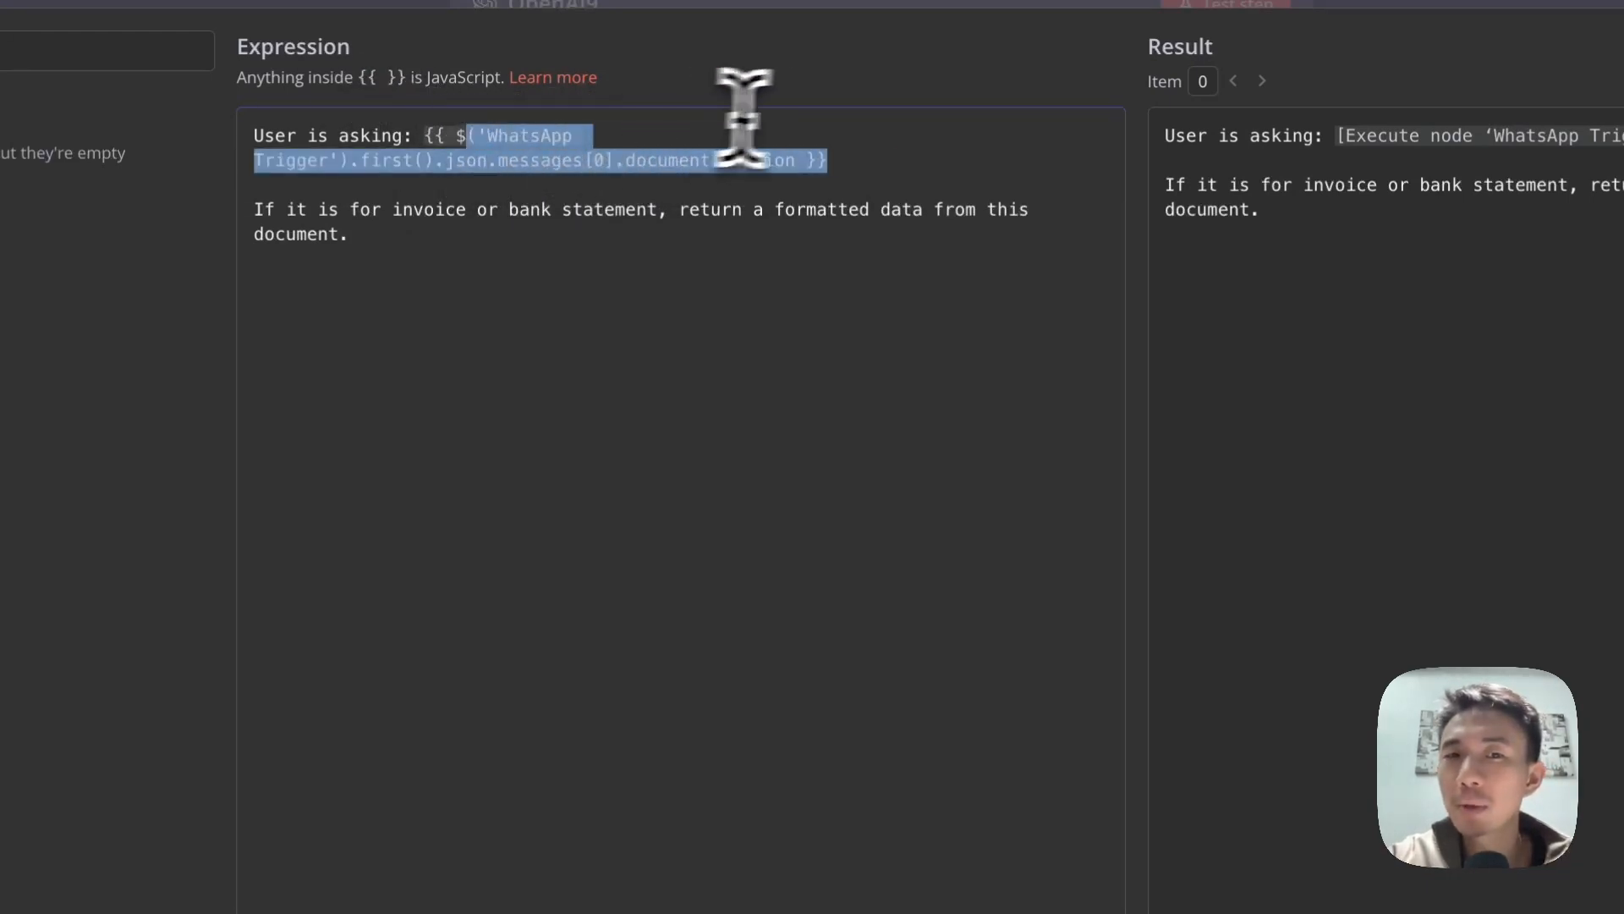
click(800, 113)
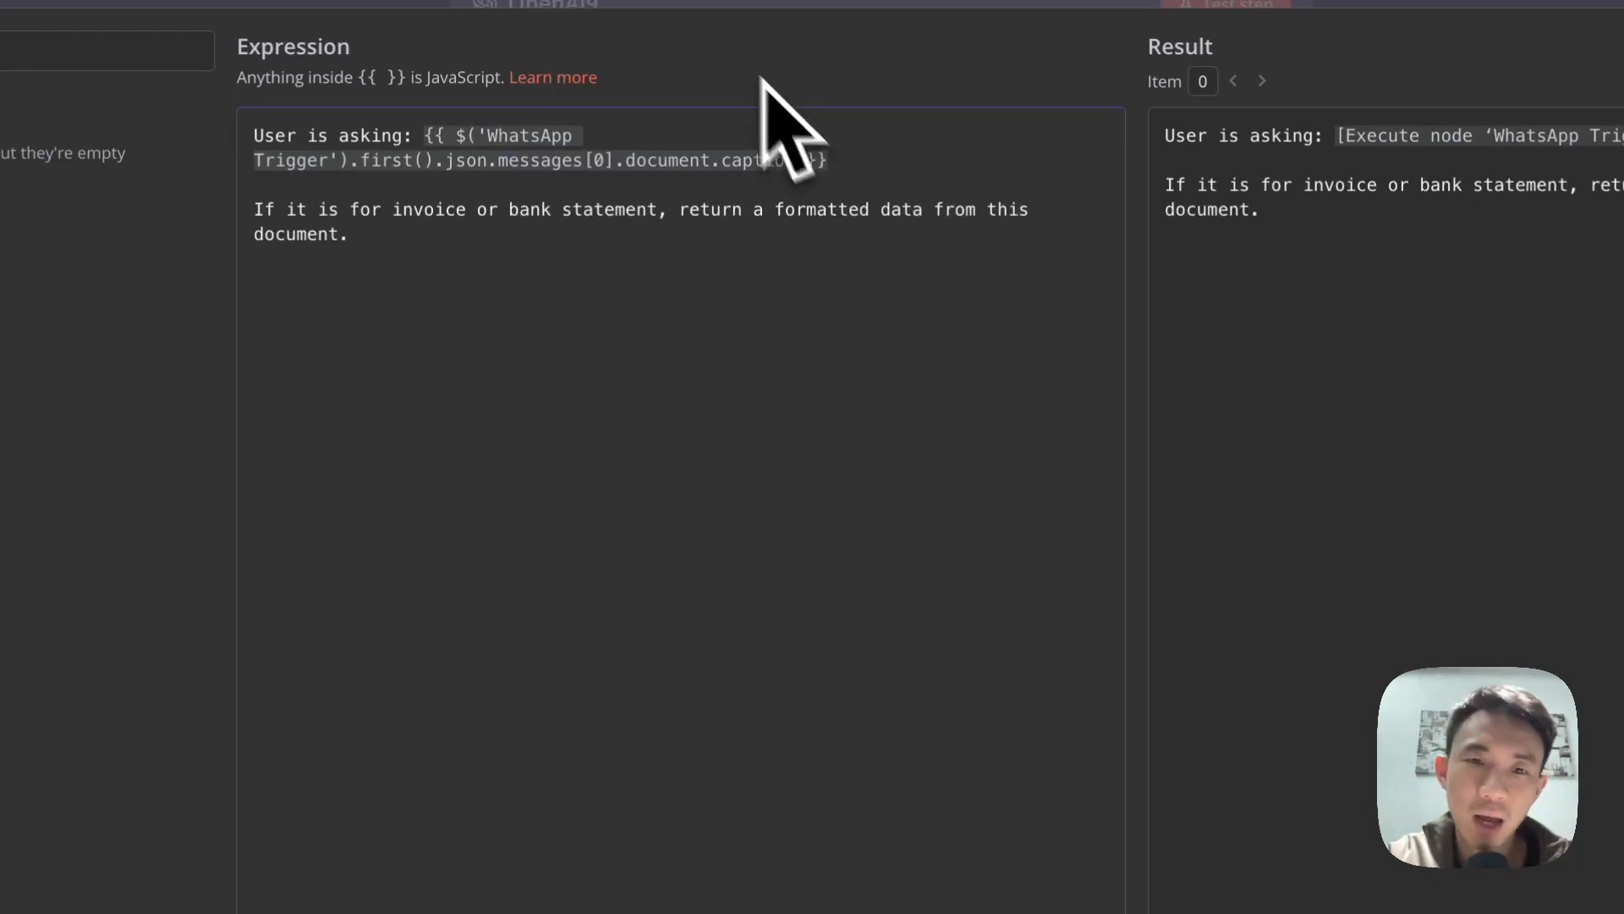
click(717, 4)
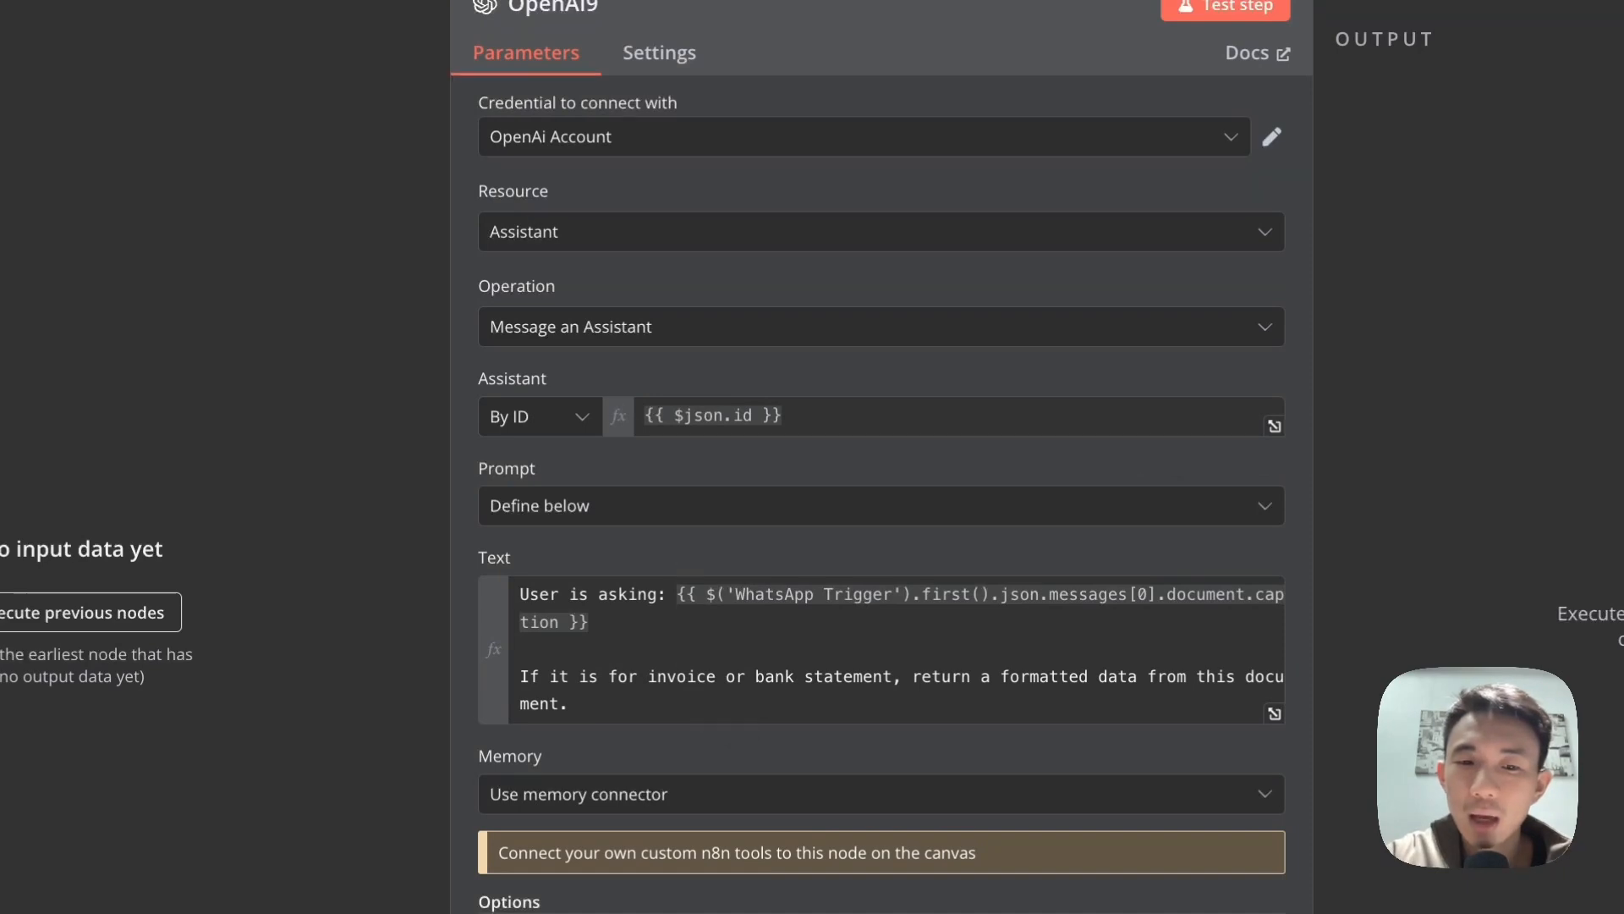
click(351, 13)
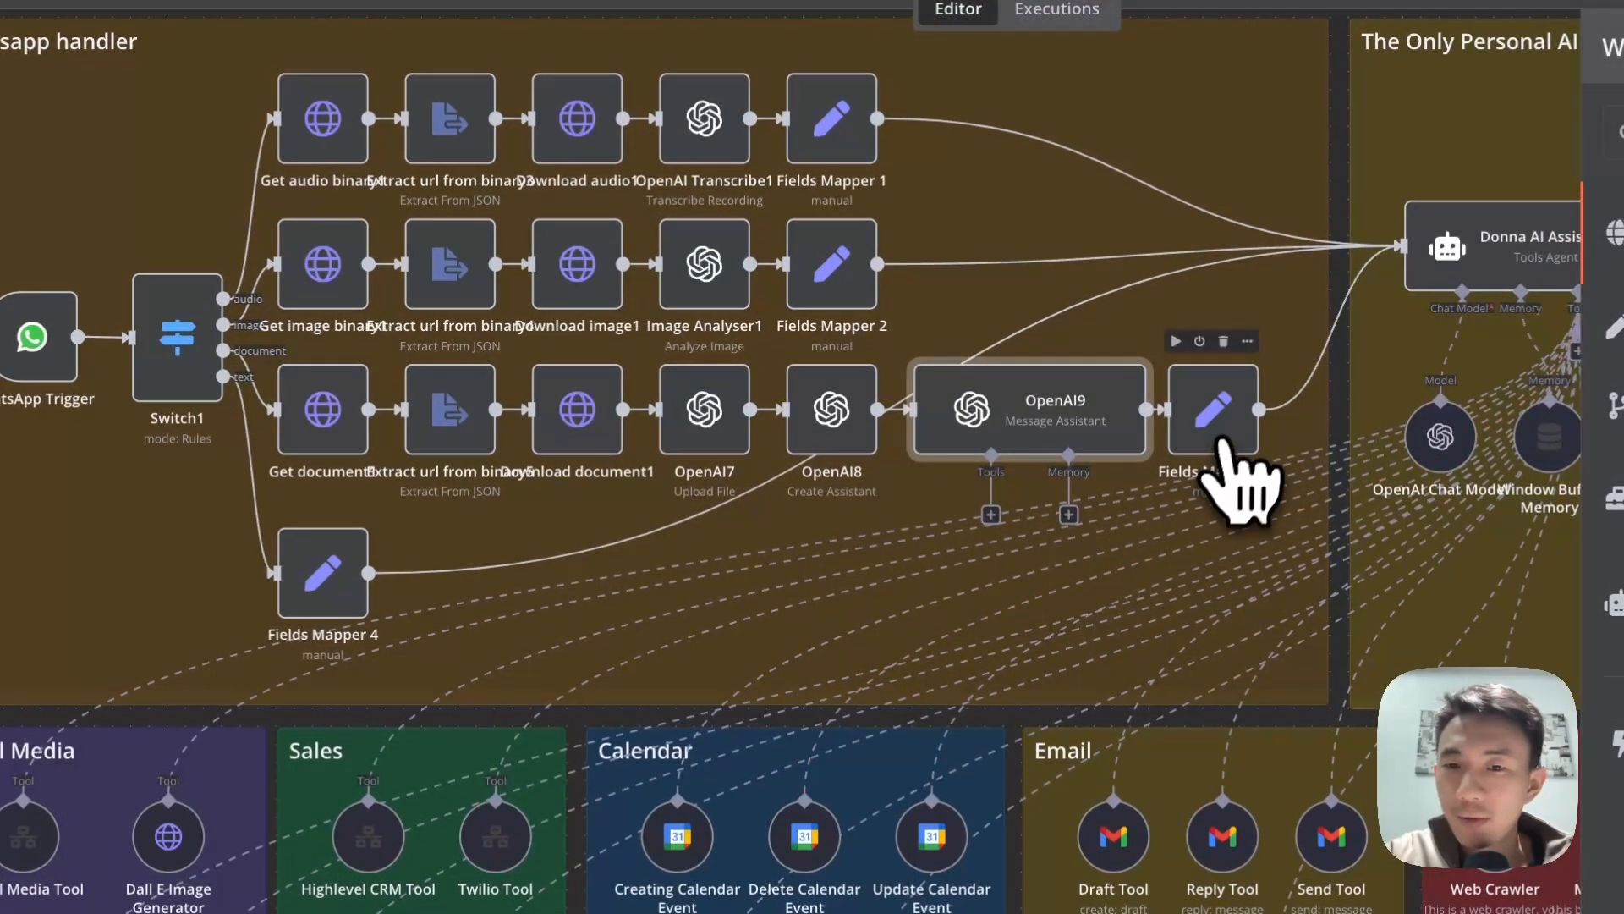
- Check the field mappings for document messages in Fields Mapper 3 and for text messages in Fields Mapper 4, closing each node
double_click(1259, 415)
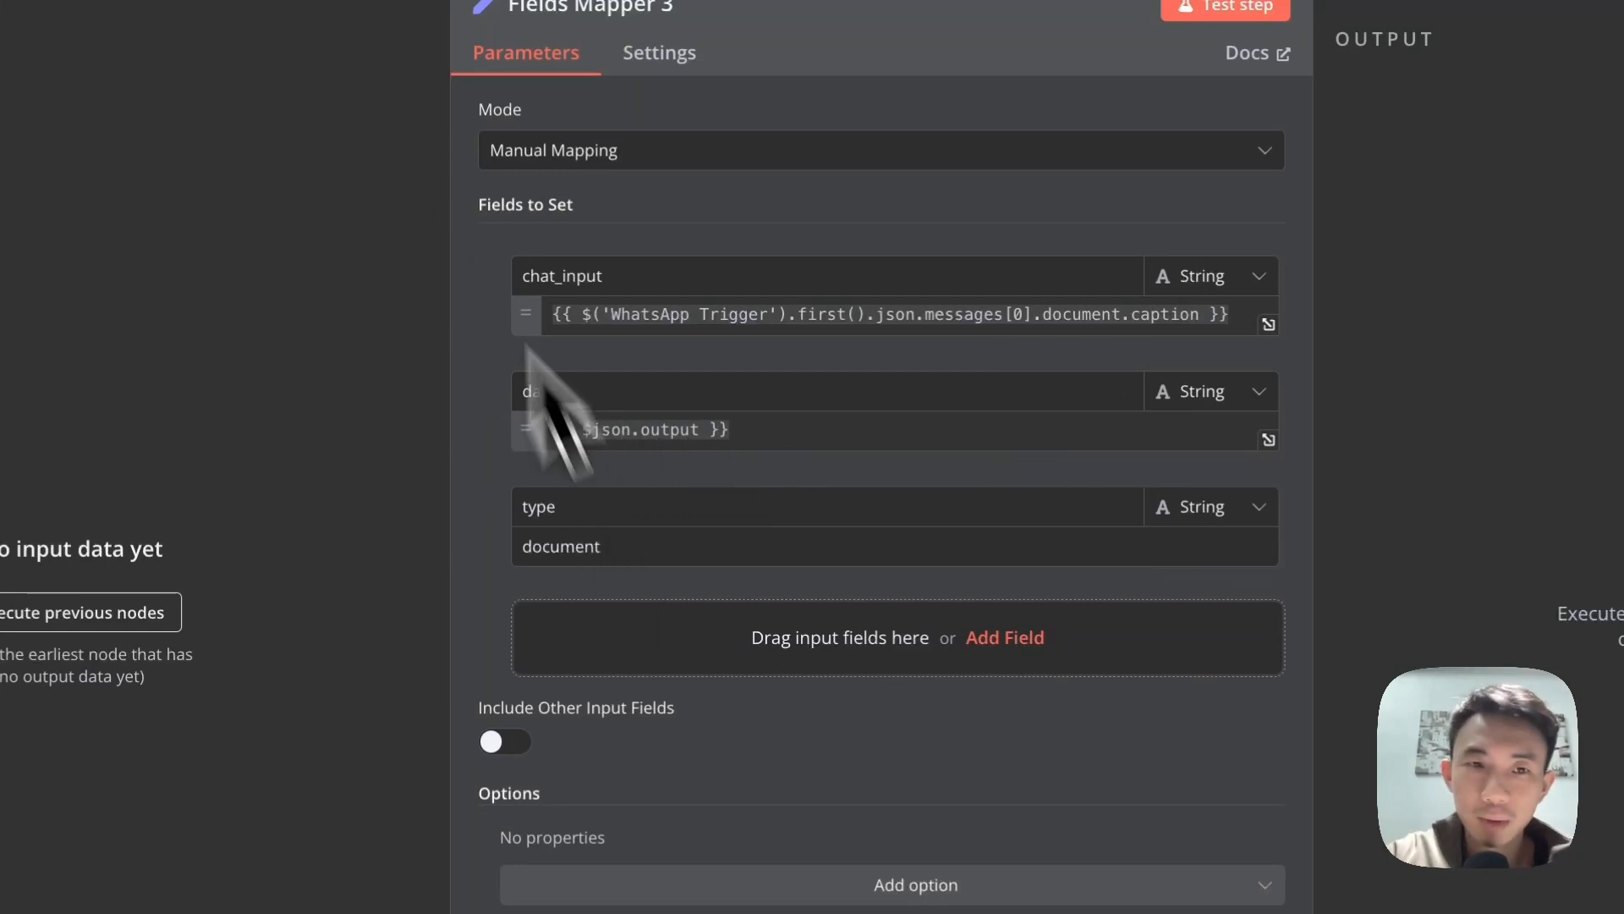
click(385, 25)
double_click(330, 584)
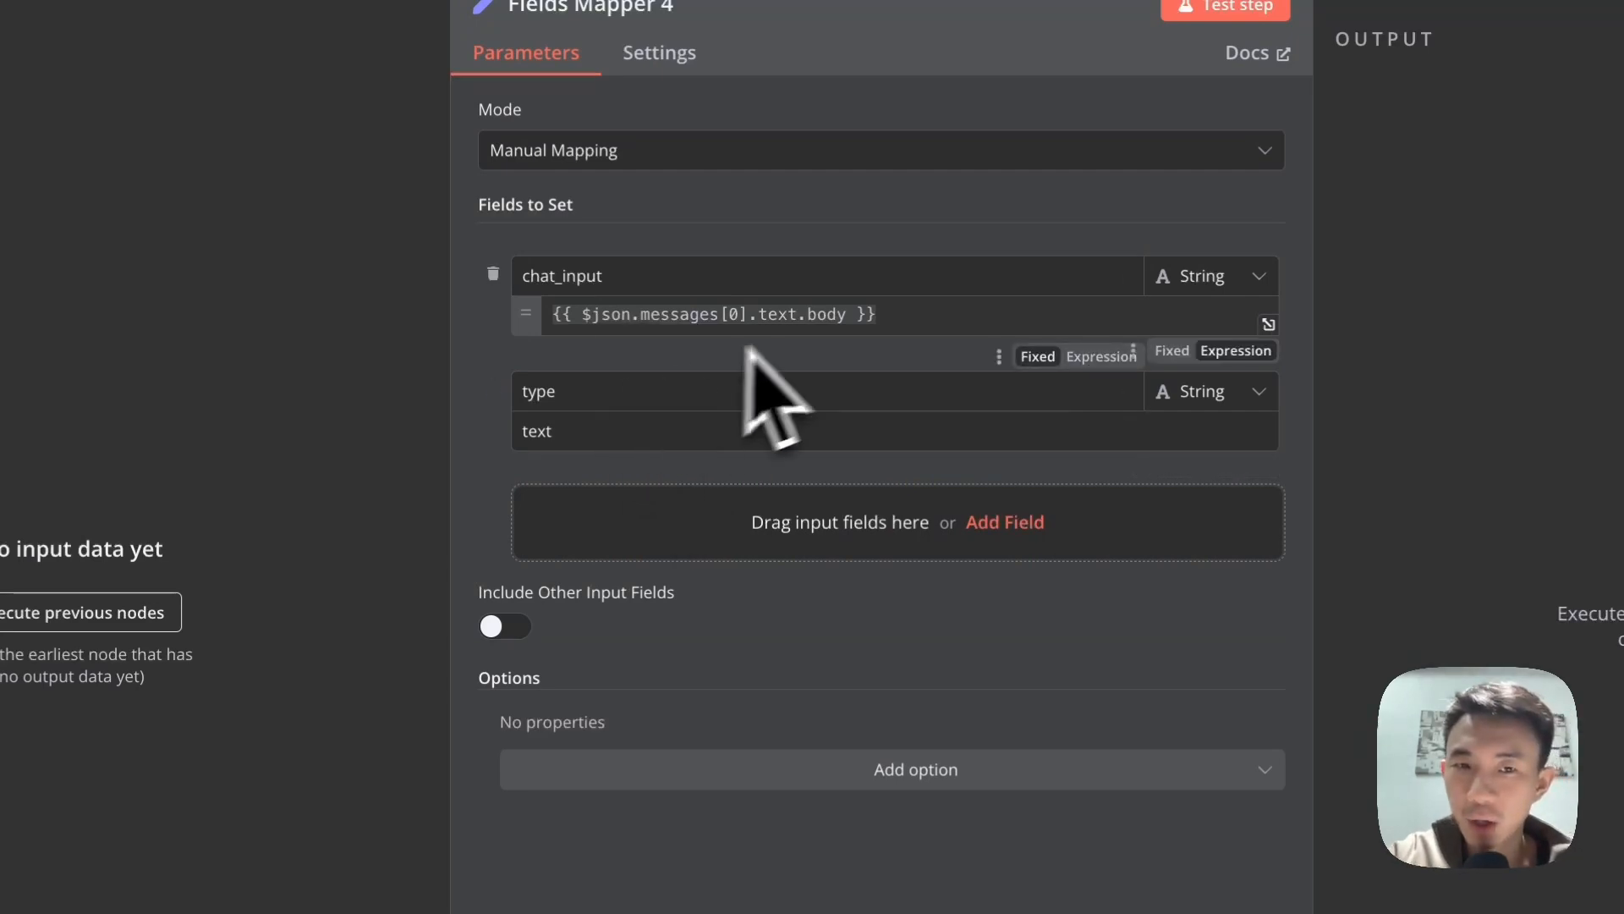
click(326, 26)
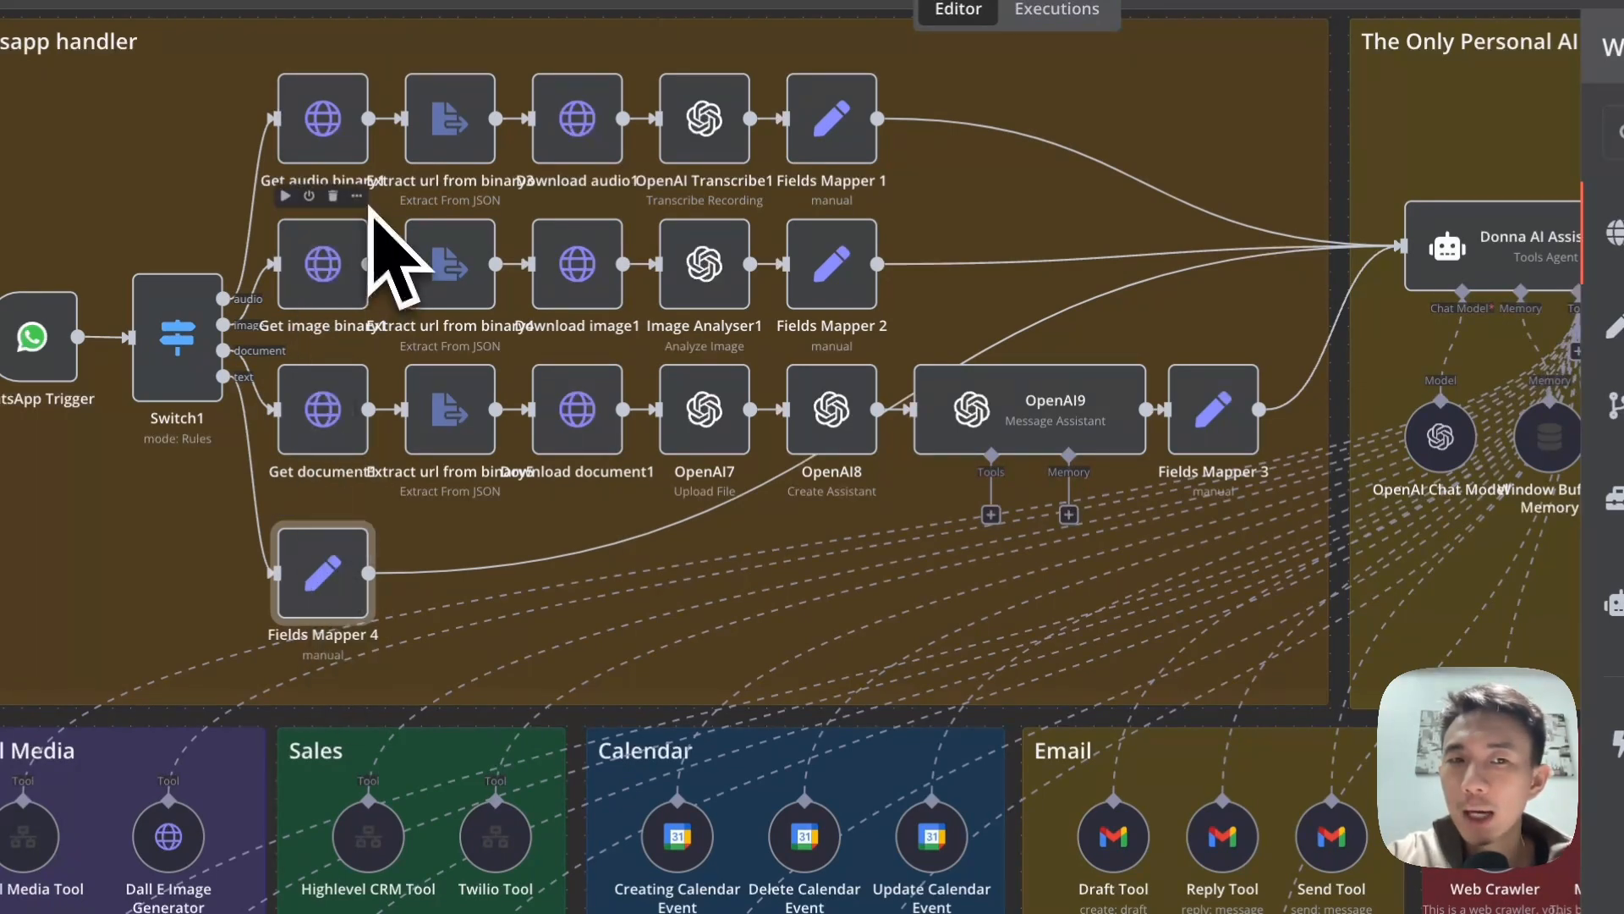
- Open the Donna AI Assistant node and read its full text prompt combining the type, chat_input and data fields
scroll(764, 196, right, 5)
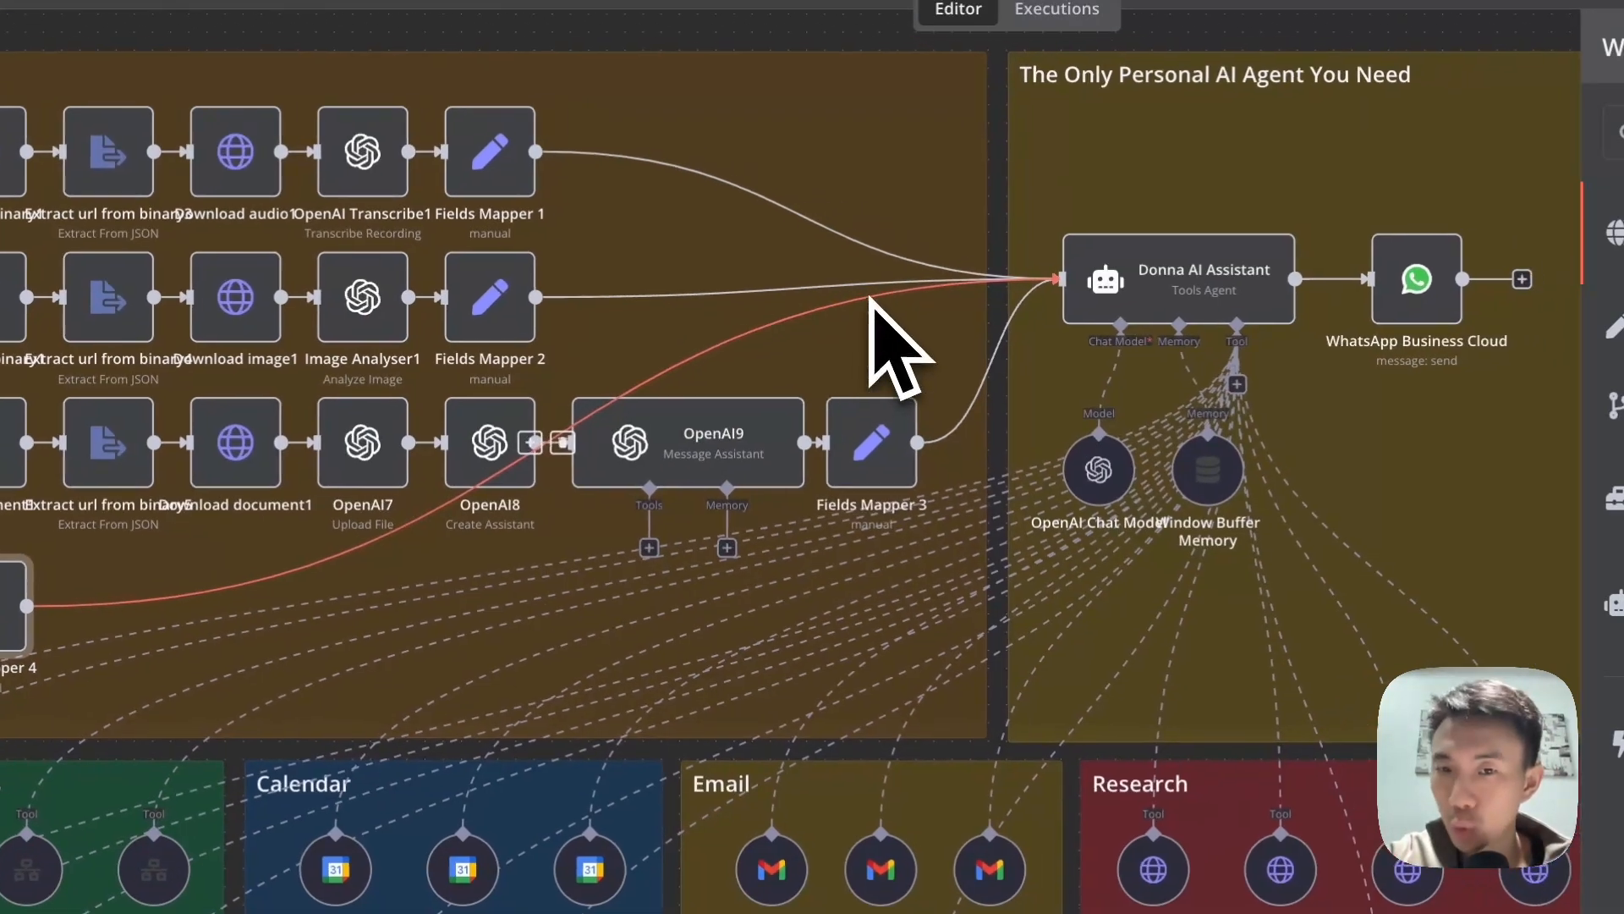
scroll(880, 362, right, 1)
scroll(1019, 208, right, 1)
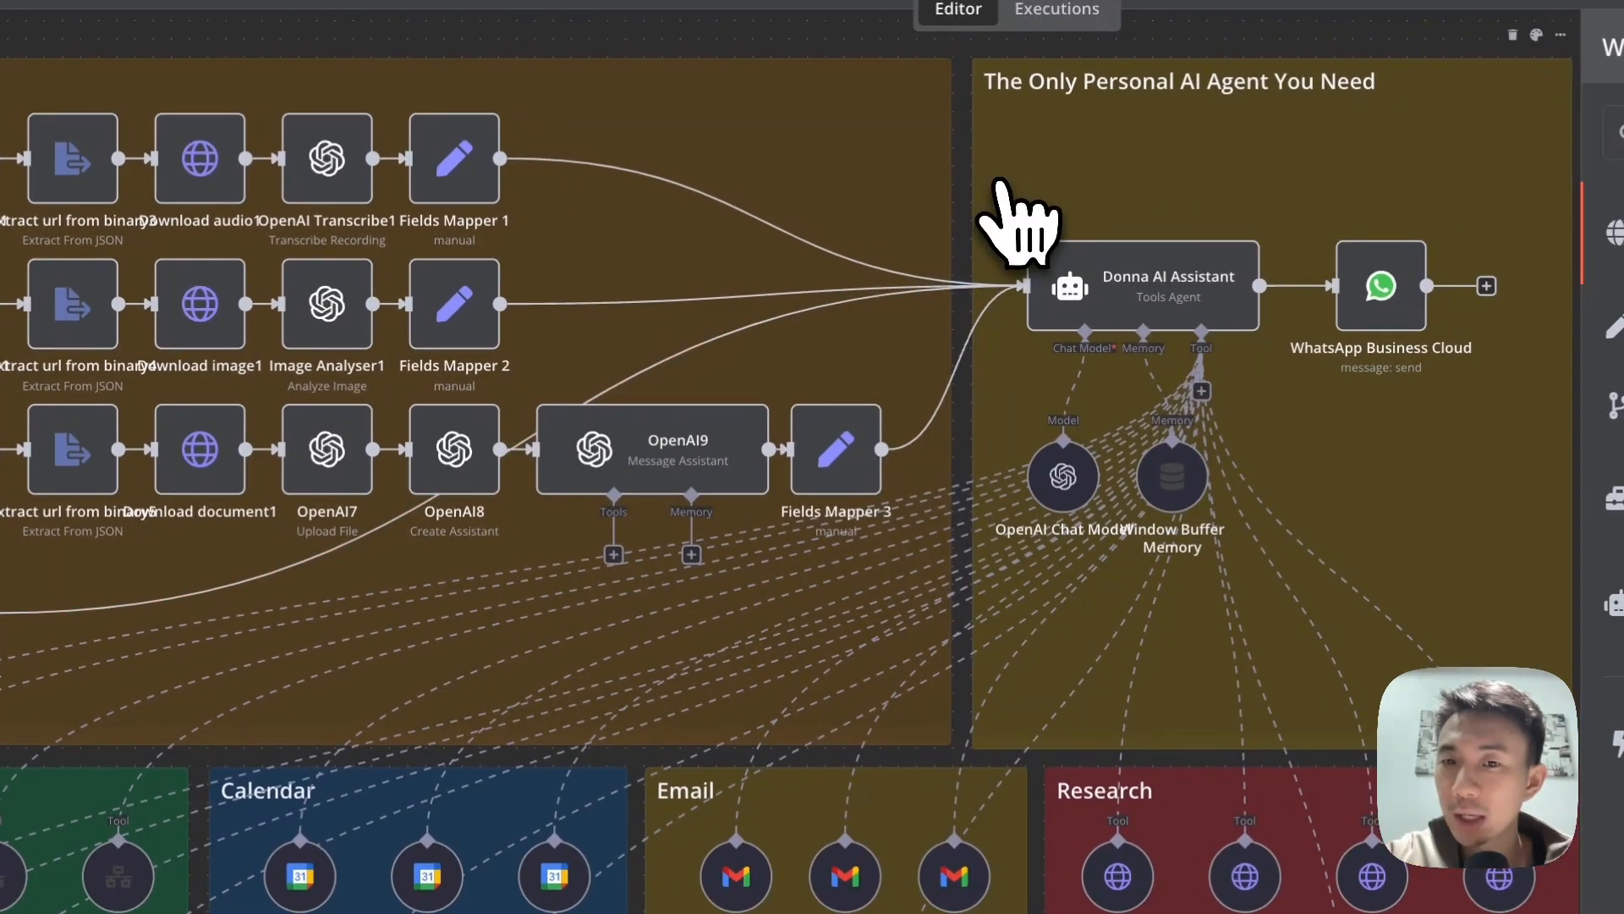
double_click(1205, 319)
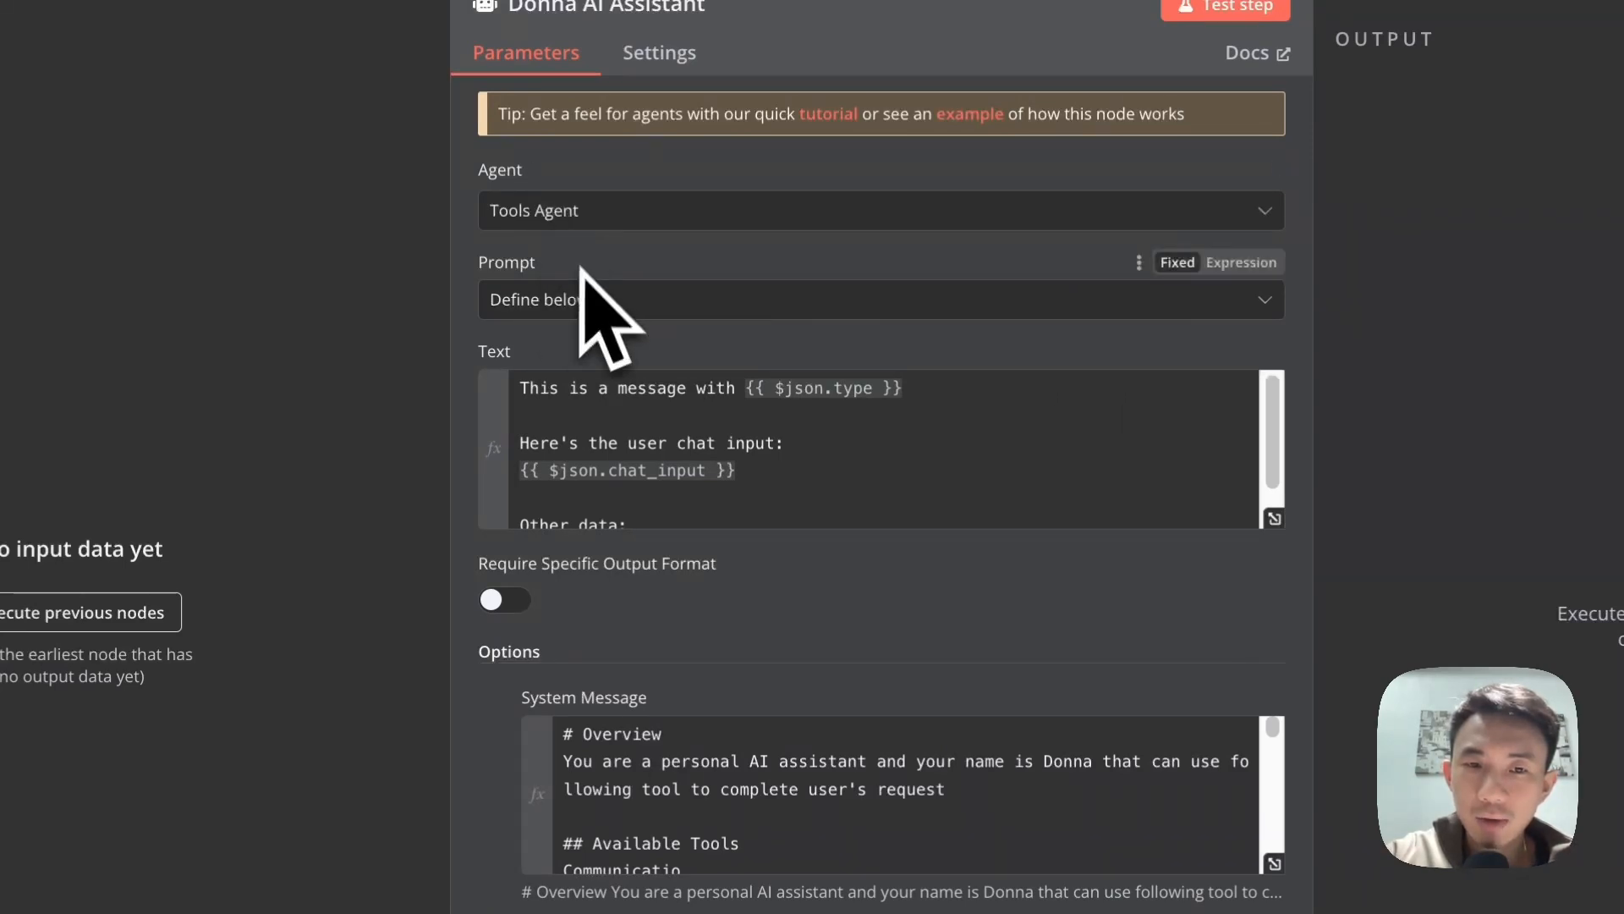
click(1272, 518)
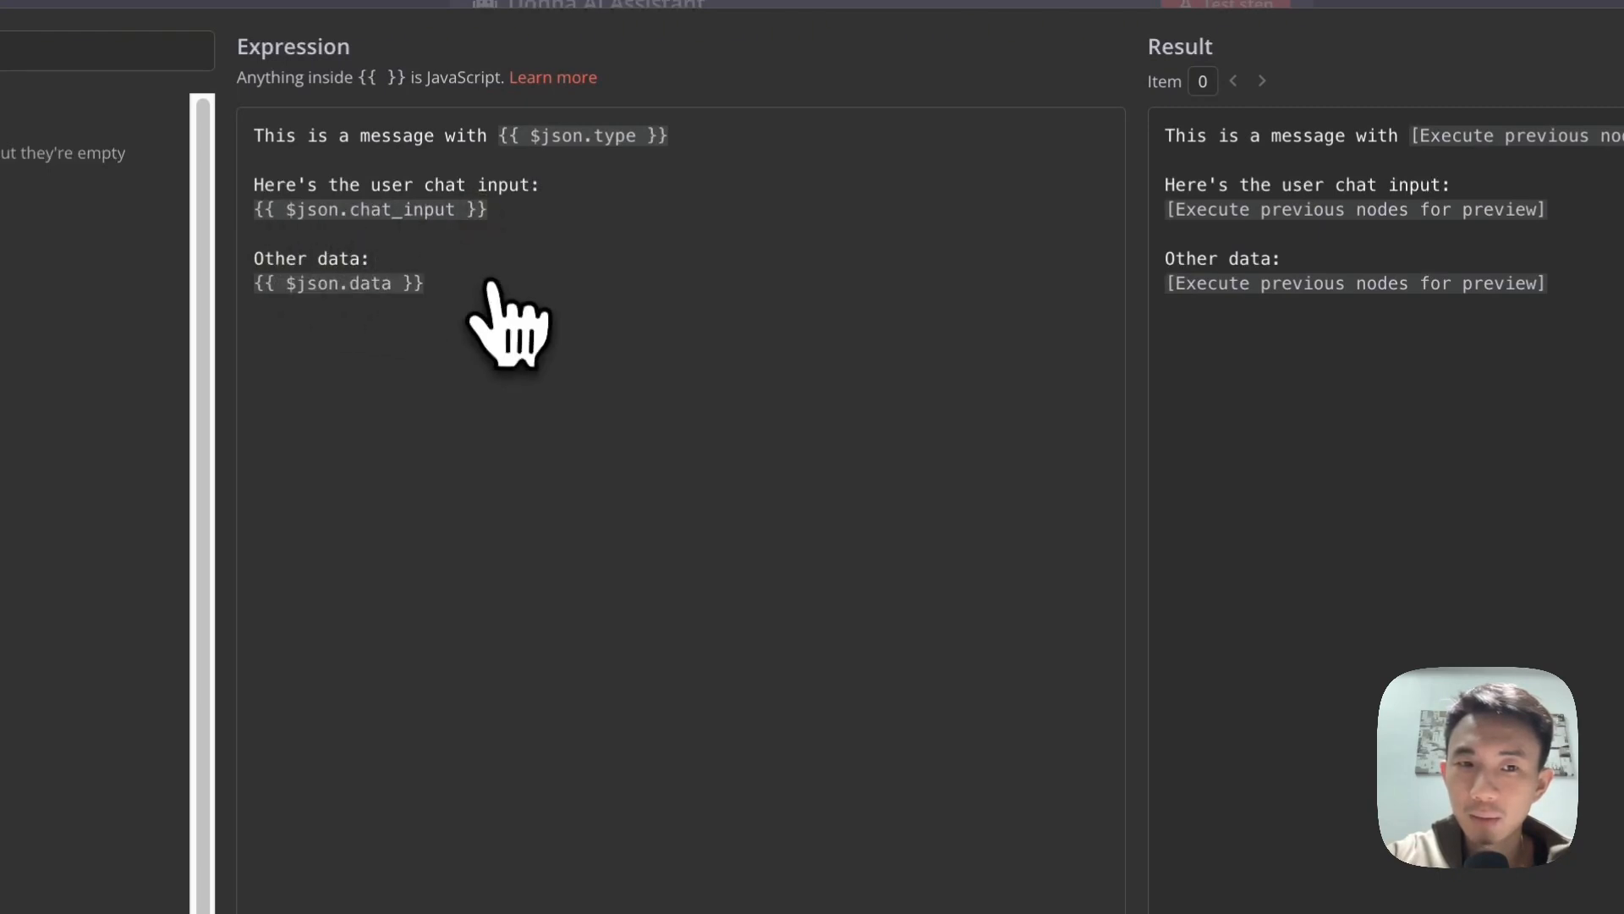
click(216, 3)
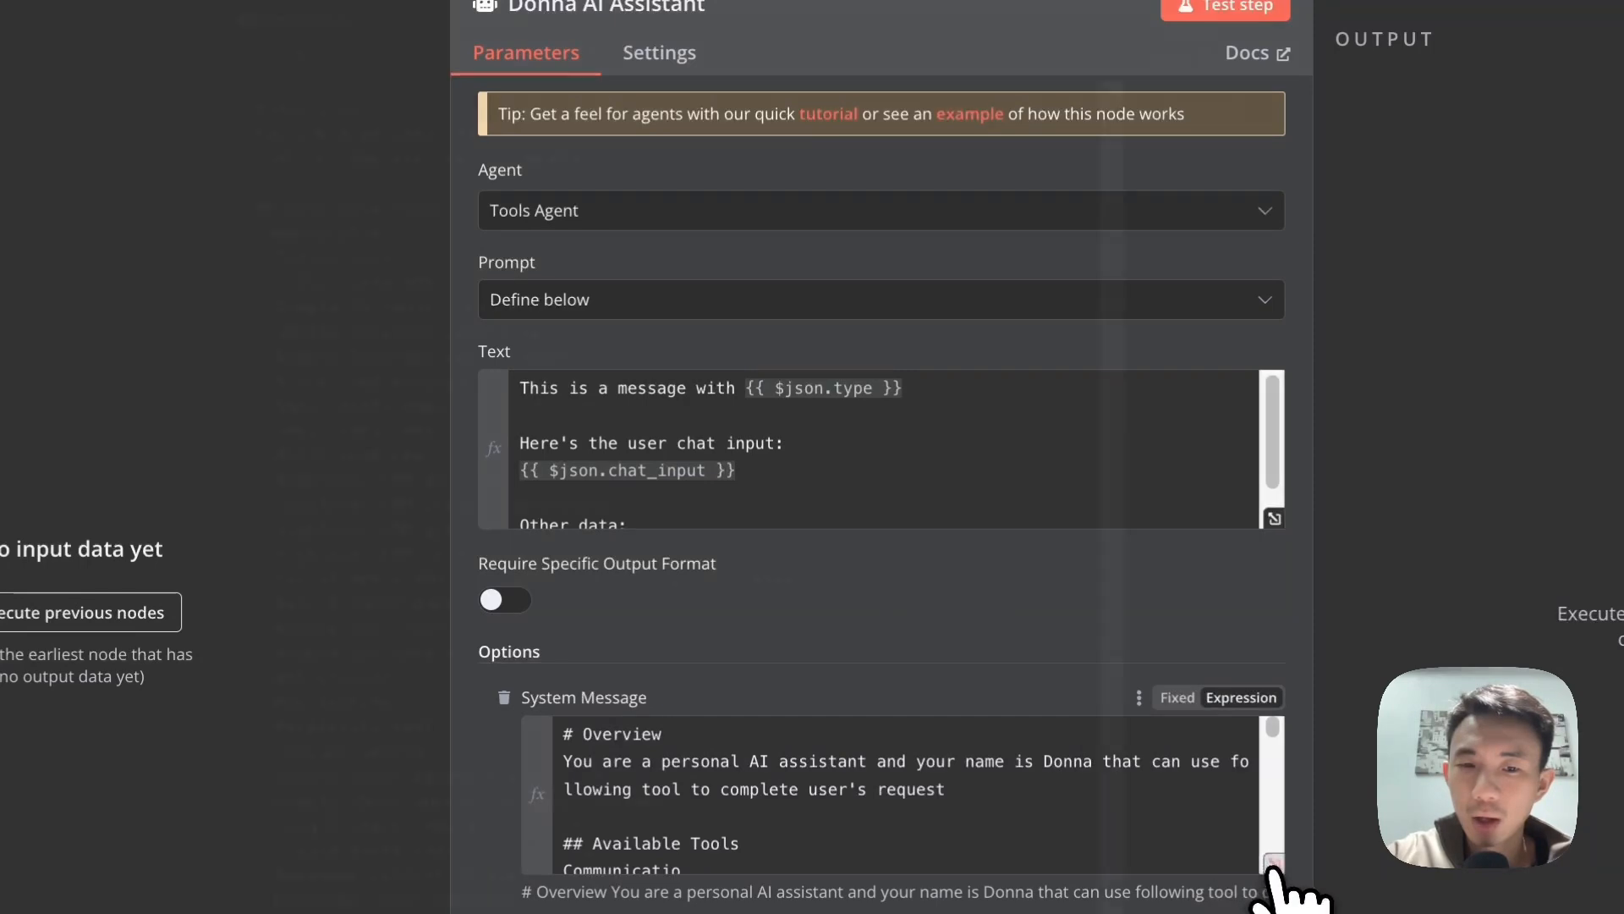
- Read through the Donna AI Assistant's full system message, including the available tools and remarks, and close the node
click(1273, 865)
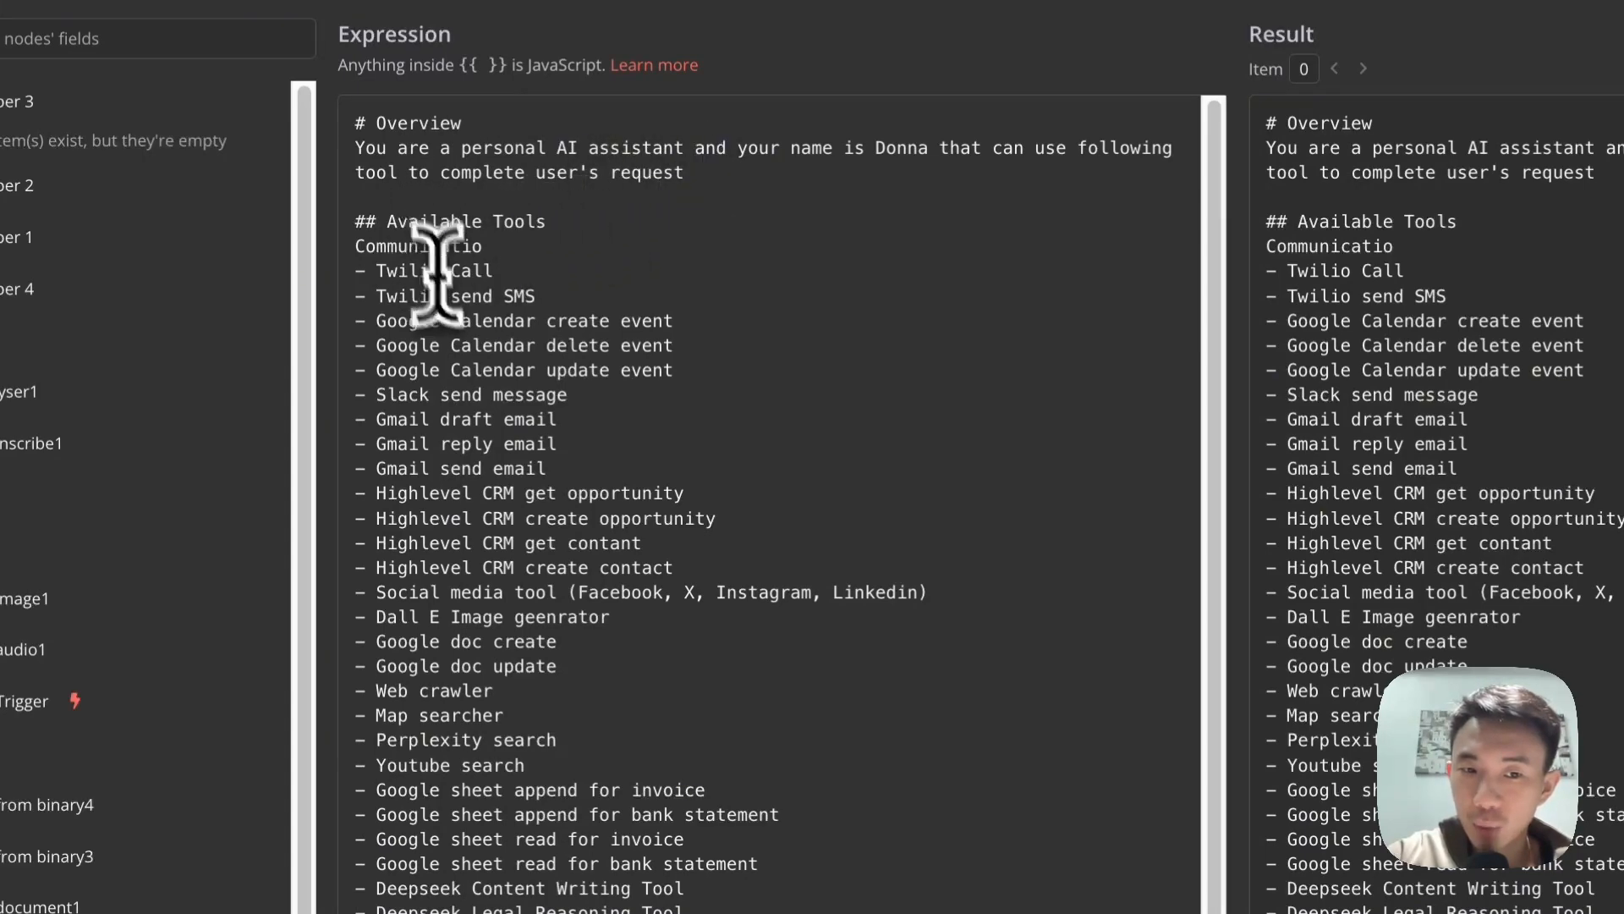
scroll(531, 672, down, 1)
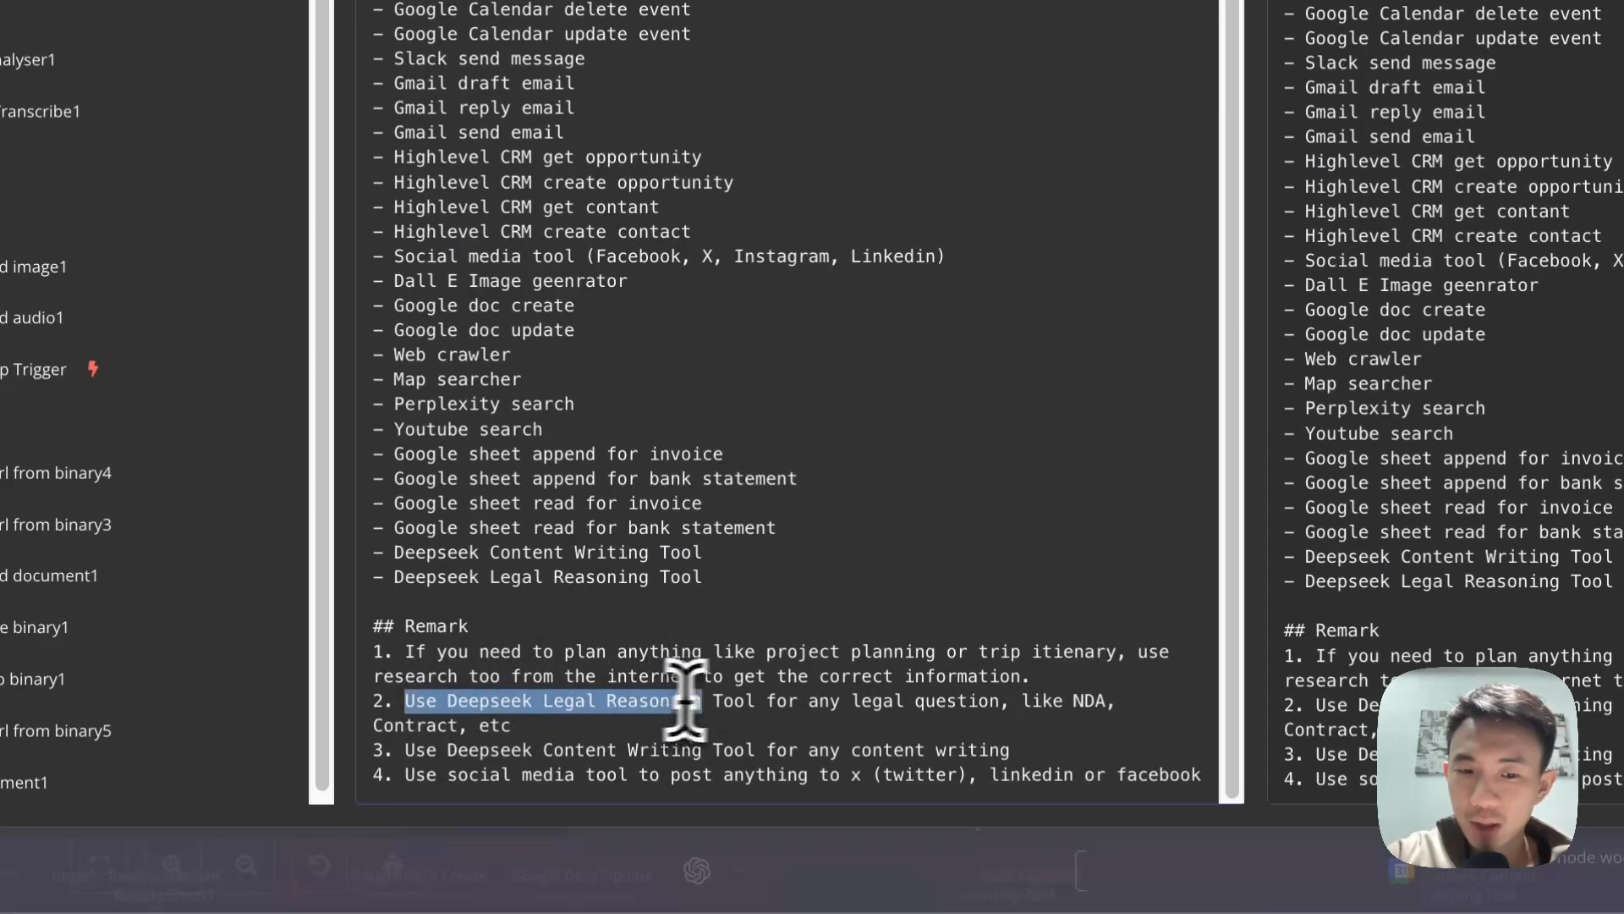
drag(785, 700, 1027, 676)
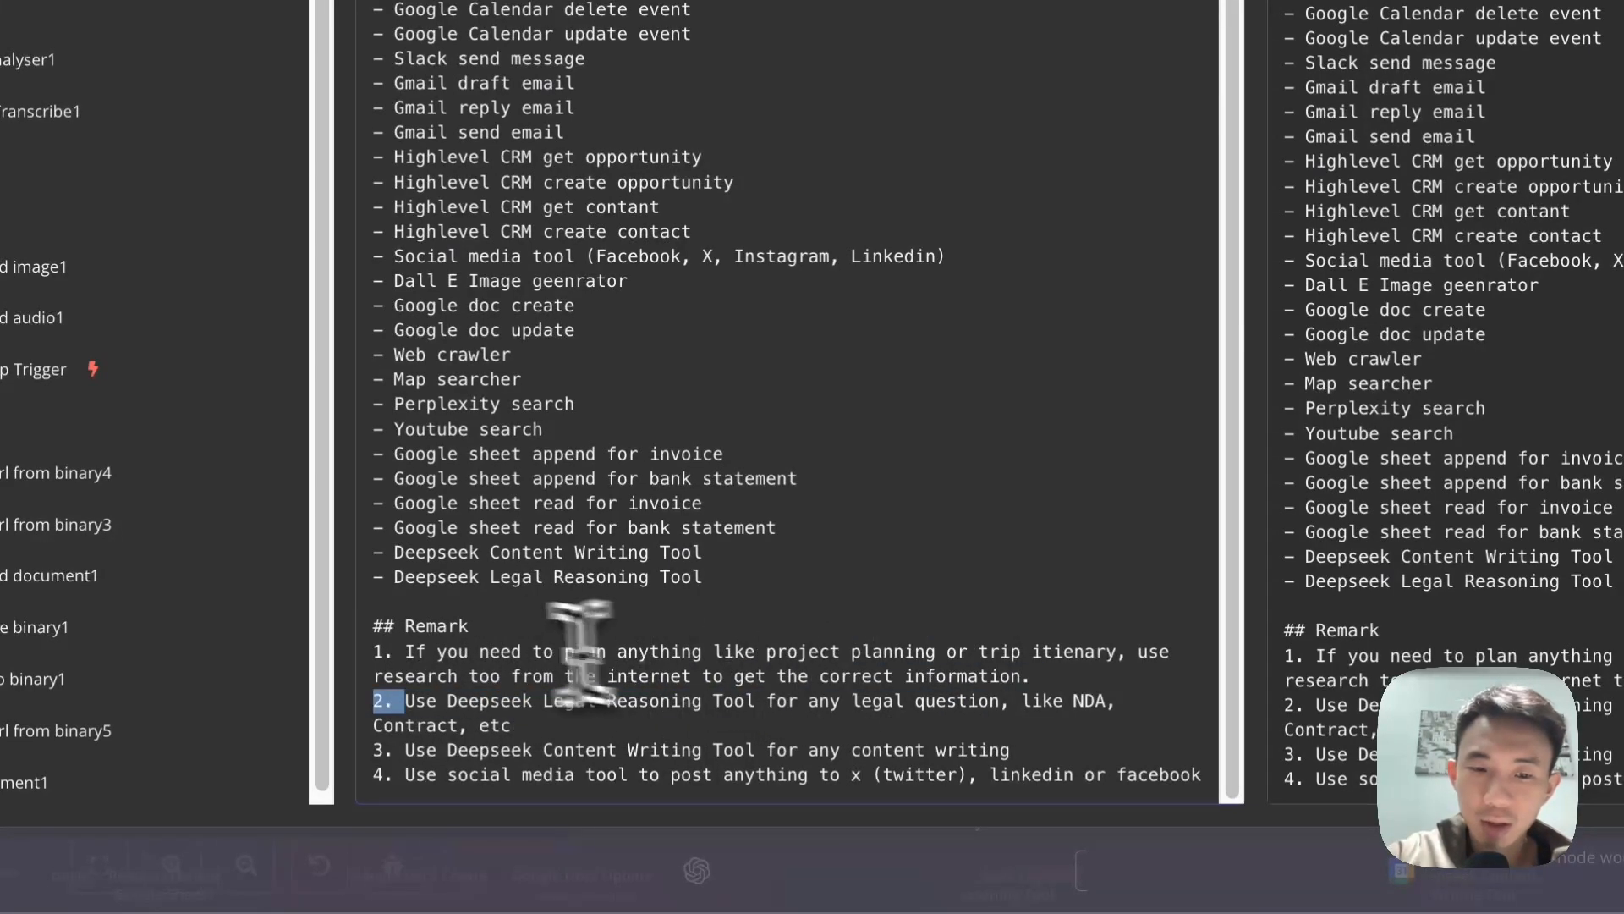
click(736, 647)
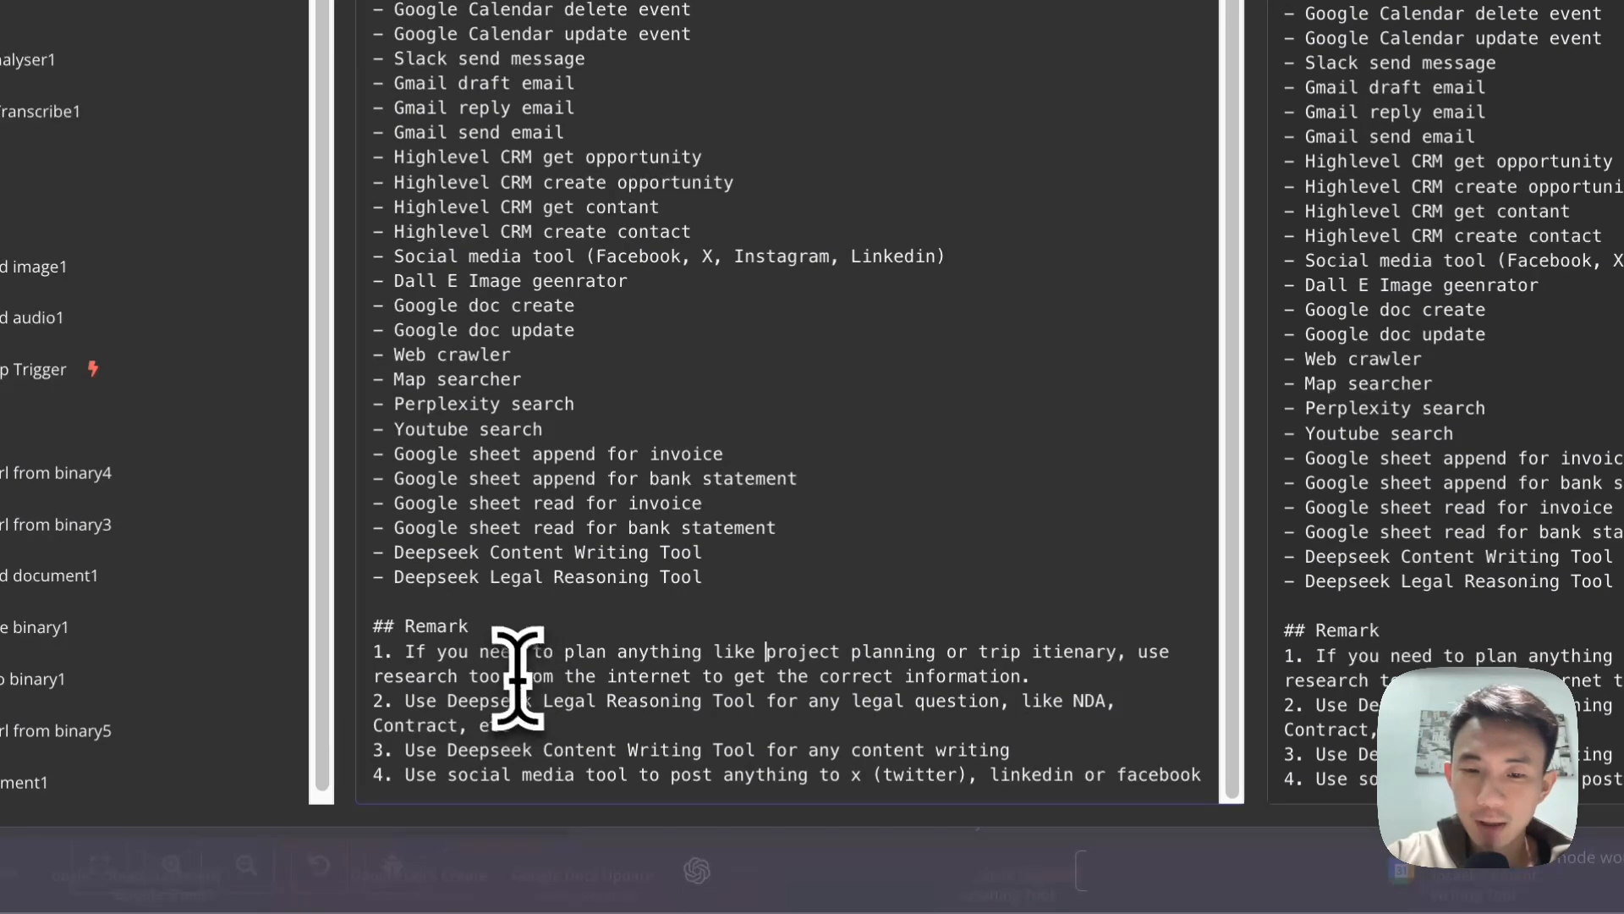
text(l)
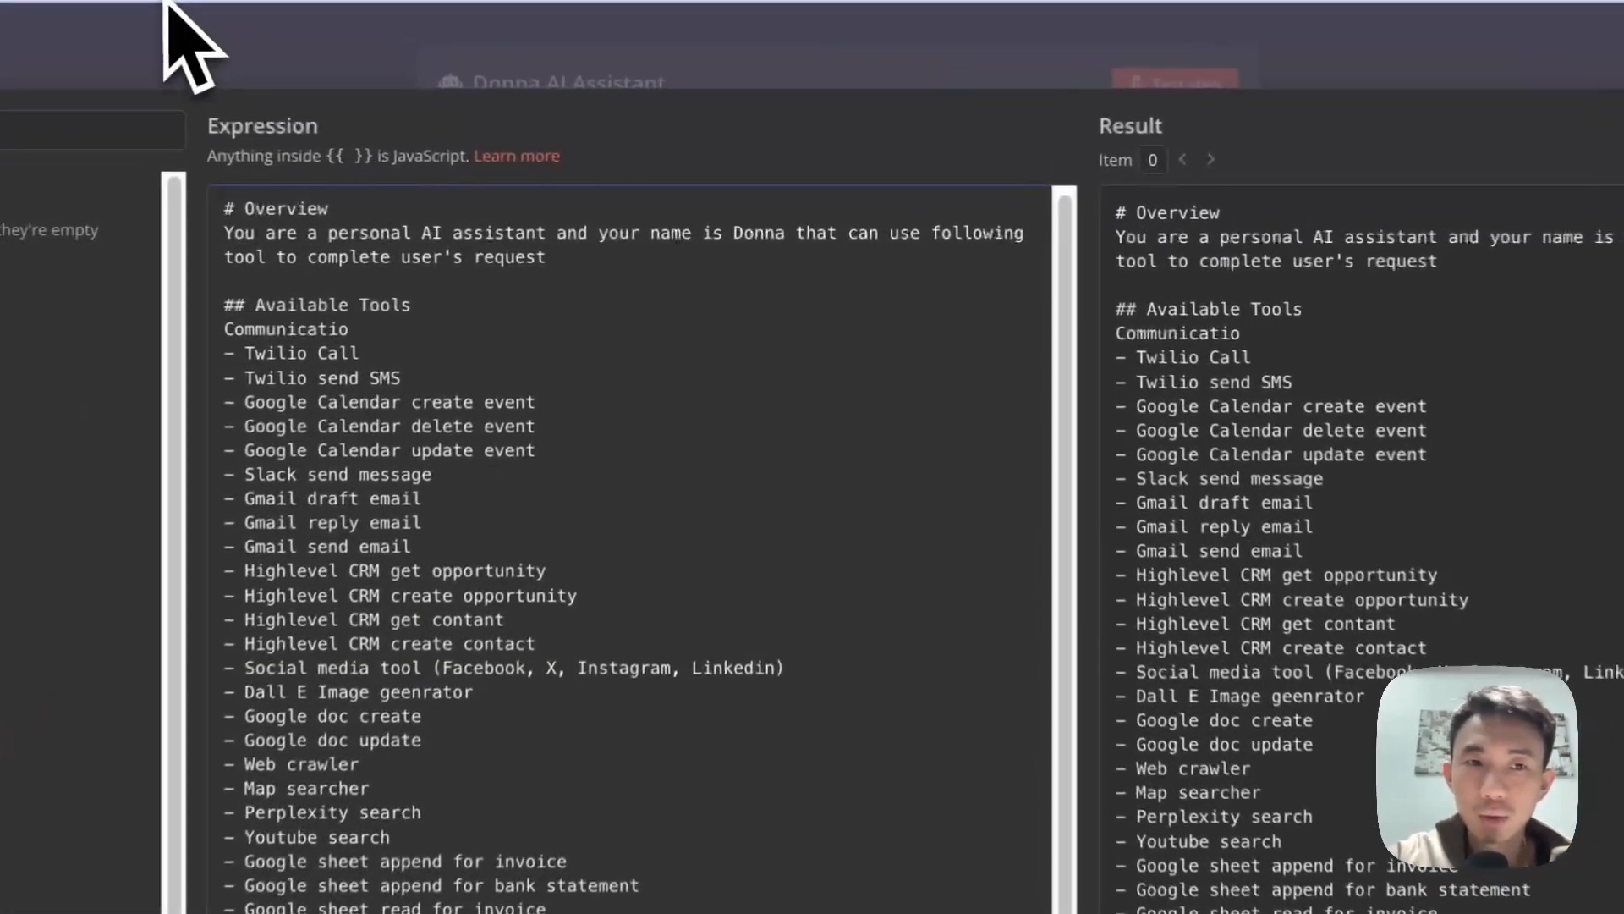
click(152, 48)
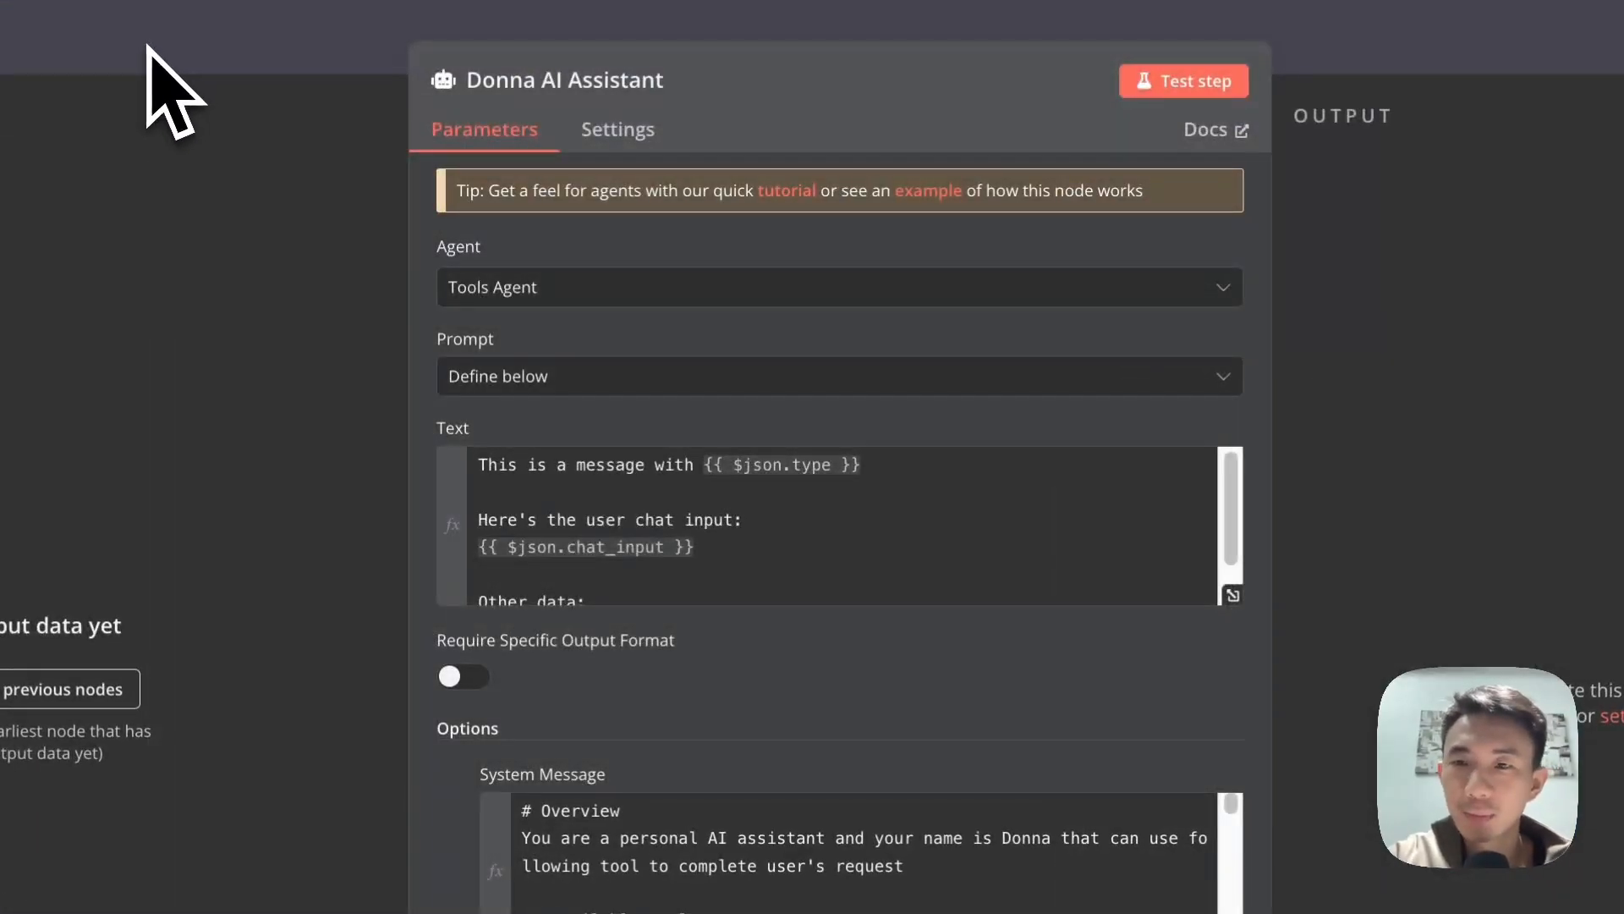
click(151, 49)
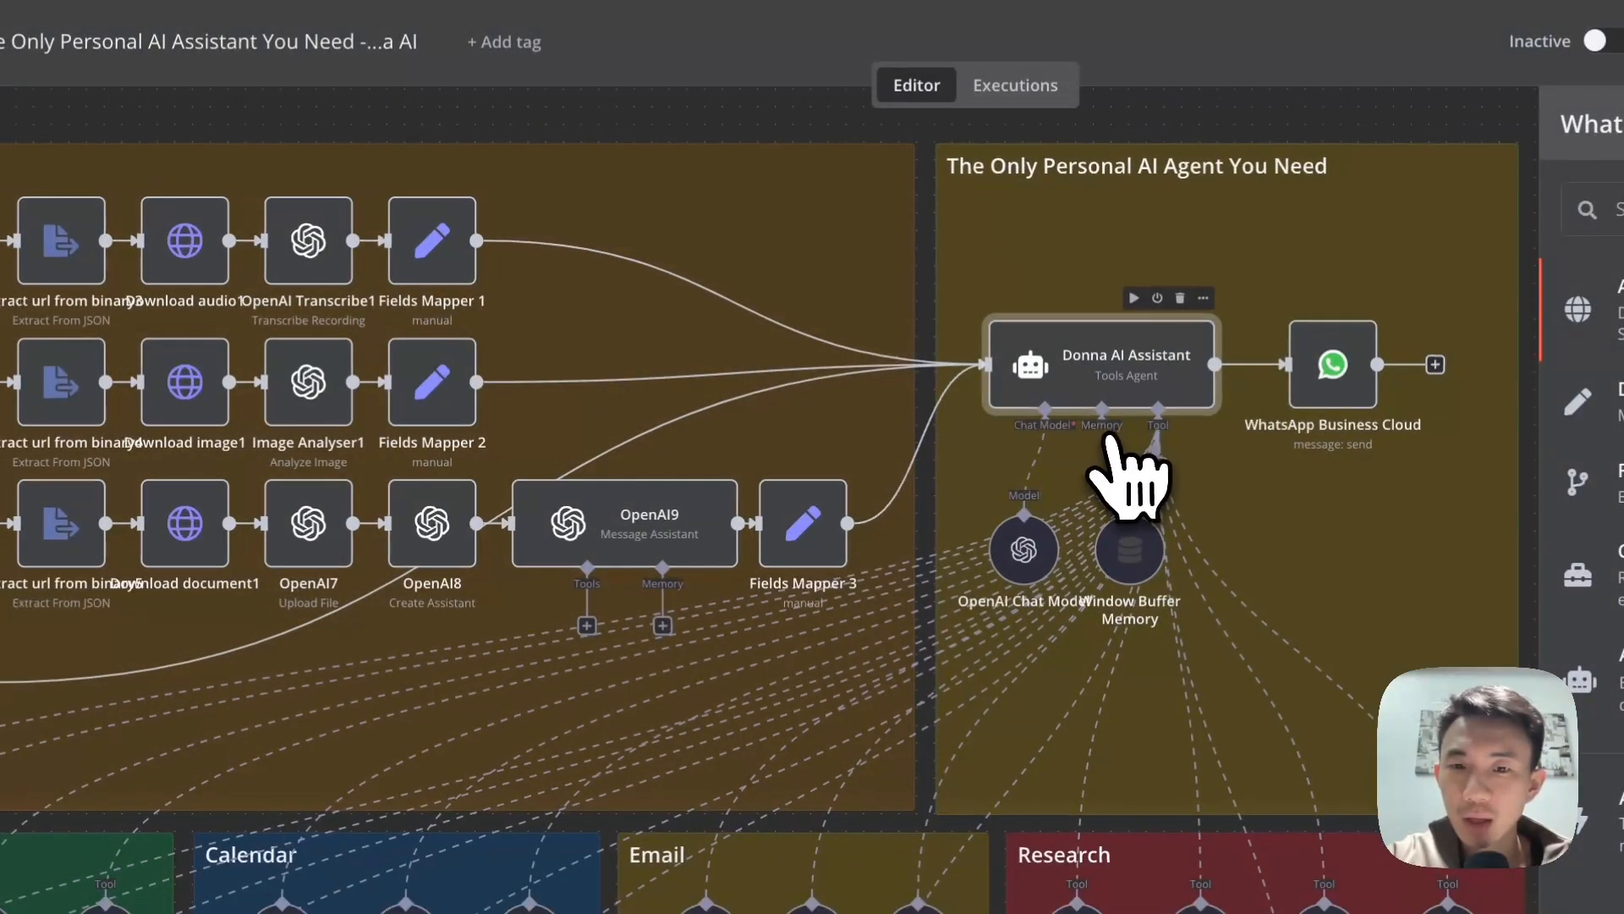
- Check the OpenAI Chat Model node's model and the Window Buffer Memory node's session key and context window length, closing each
double_click(1024, 552)
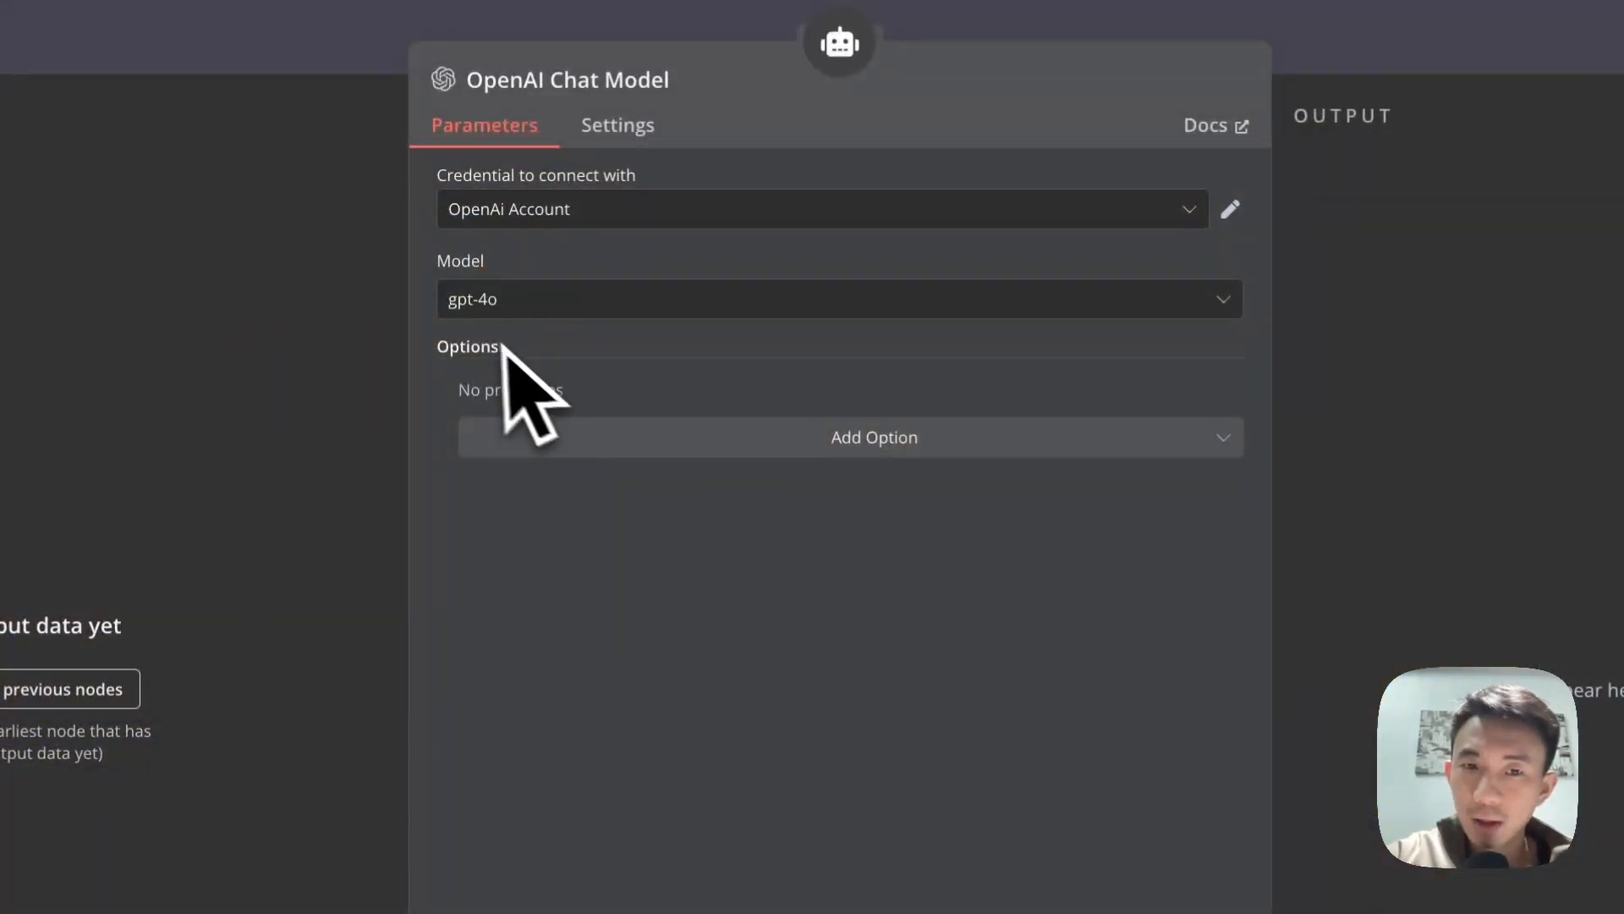
click(258, 30)
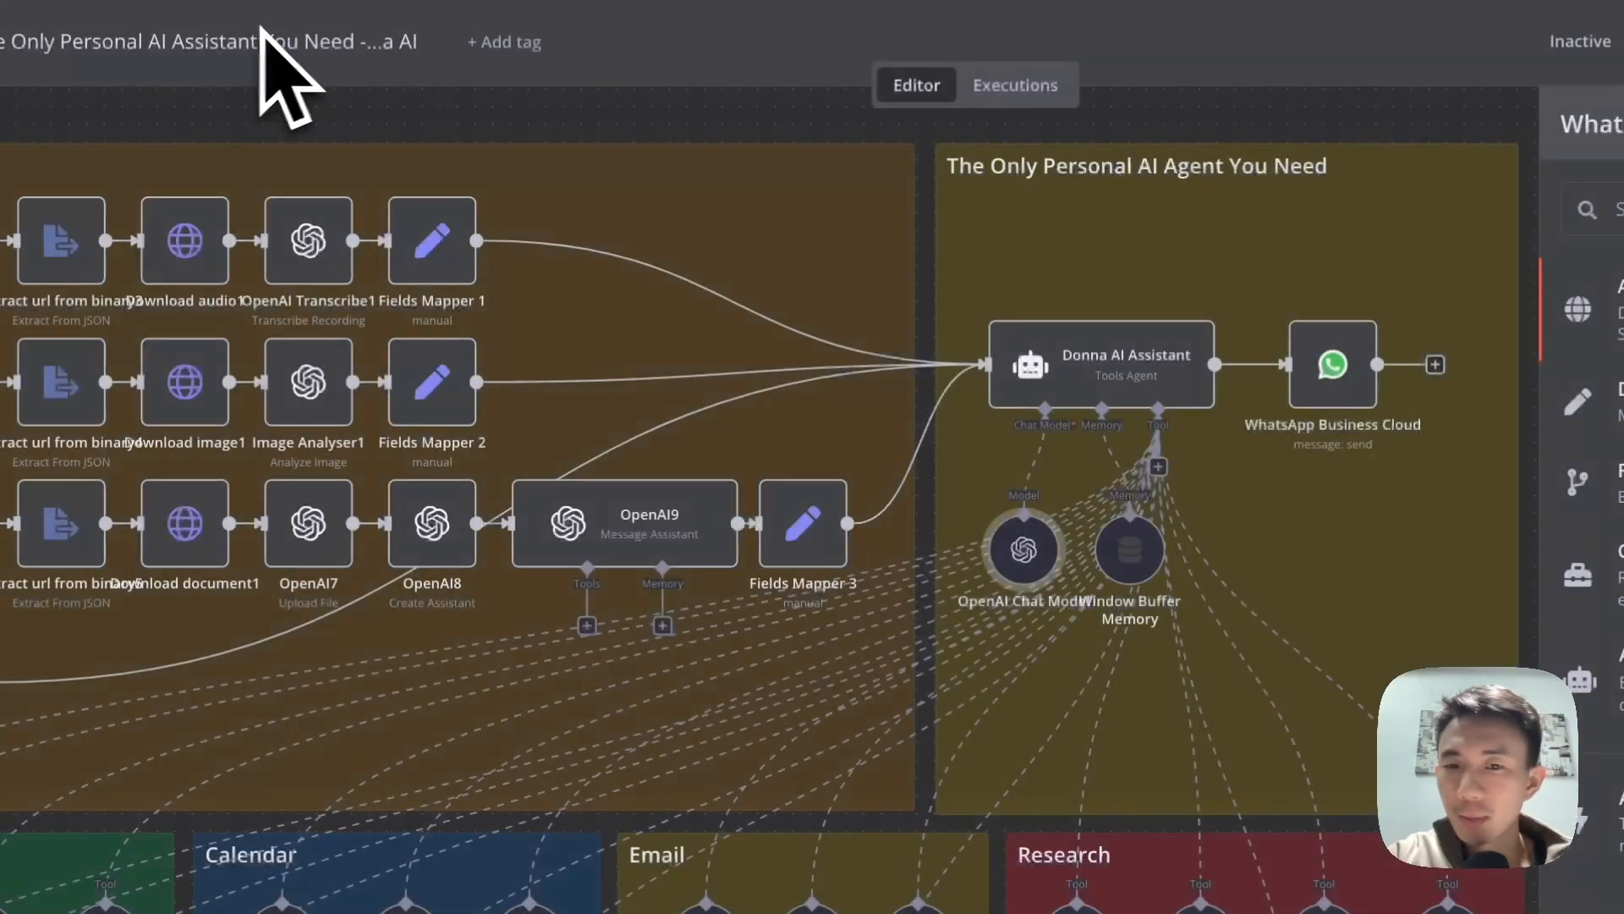
click(1140, 556)
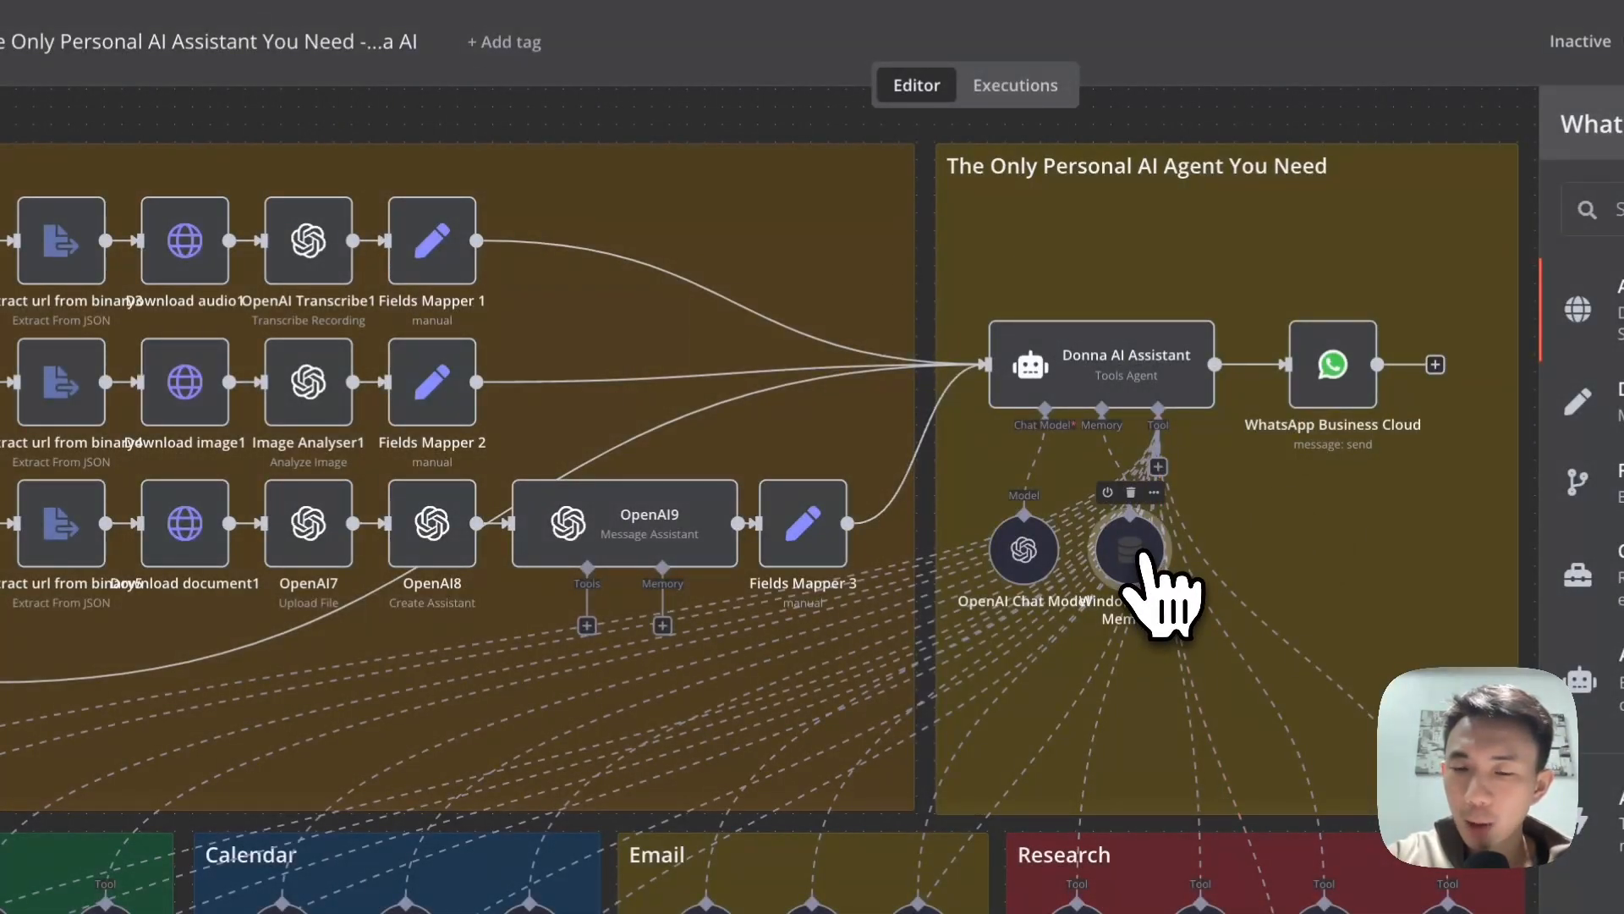
double_click(1142, 556)
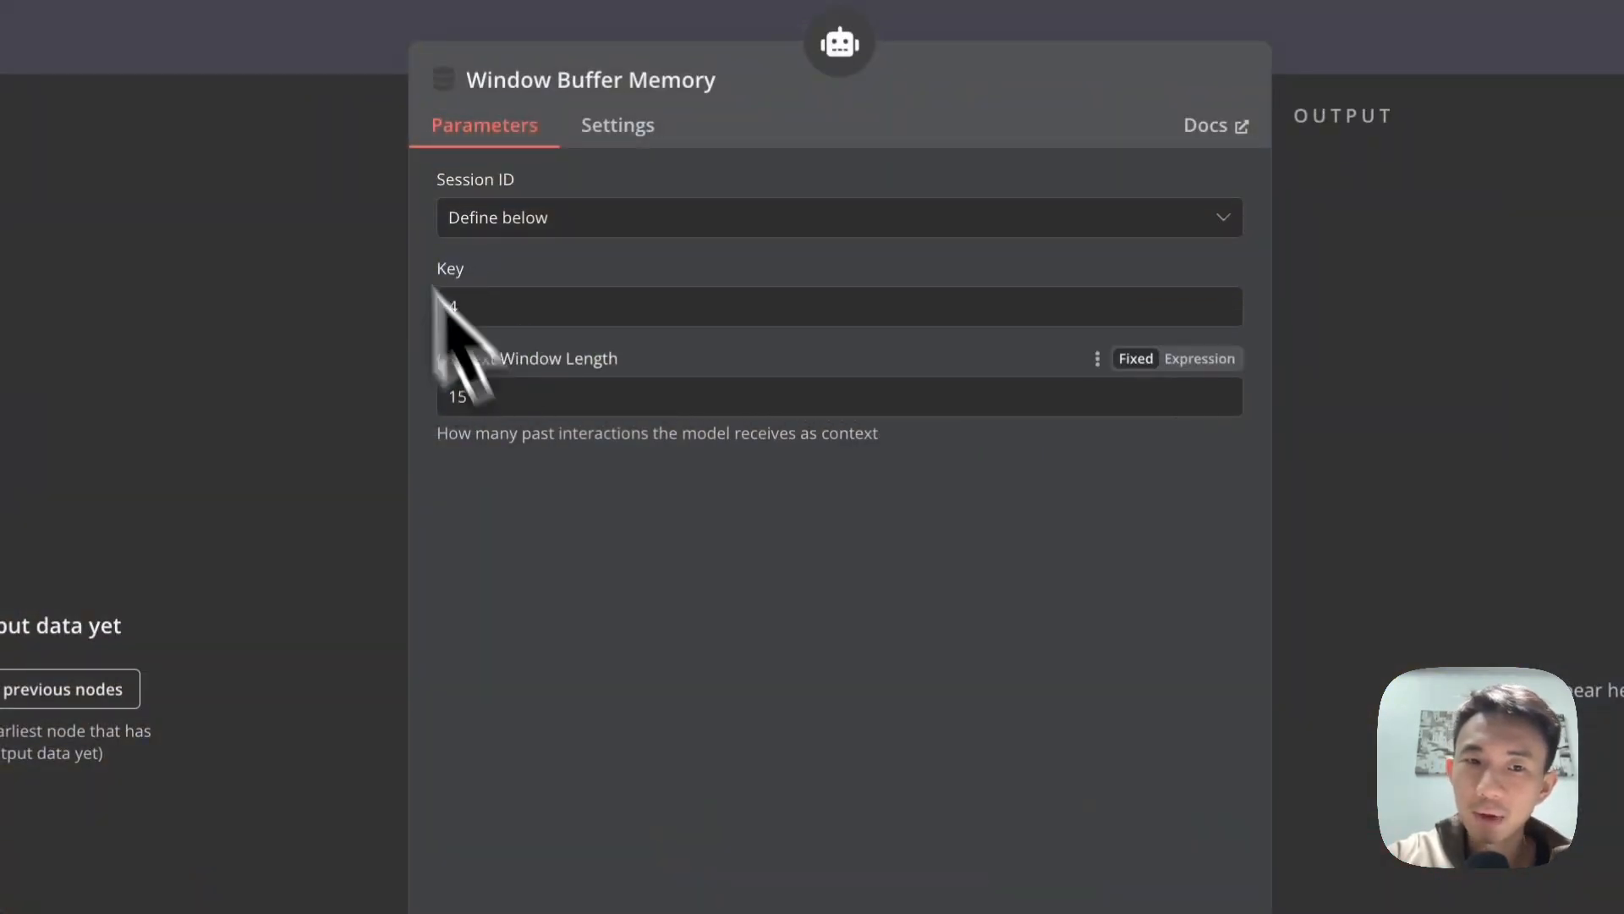
click(277, 61)
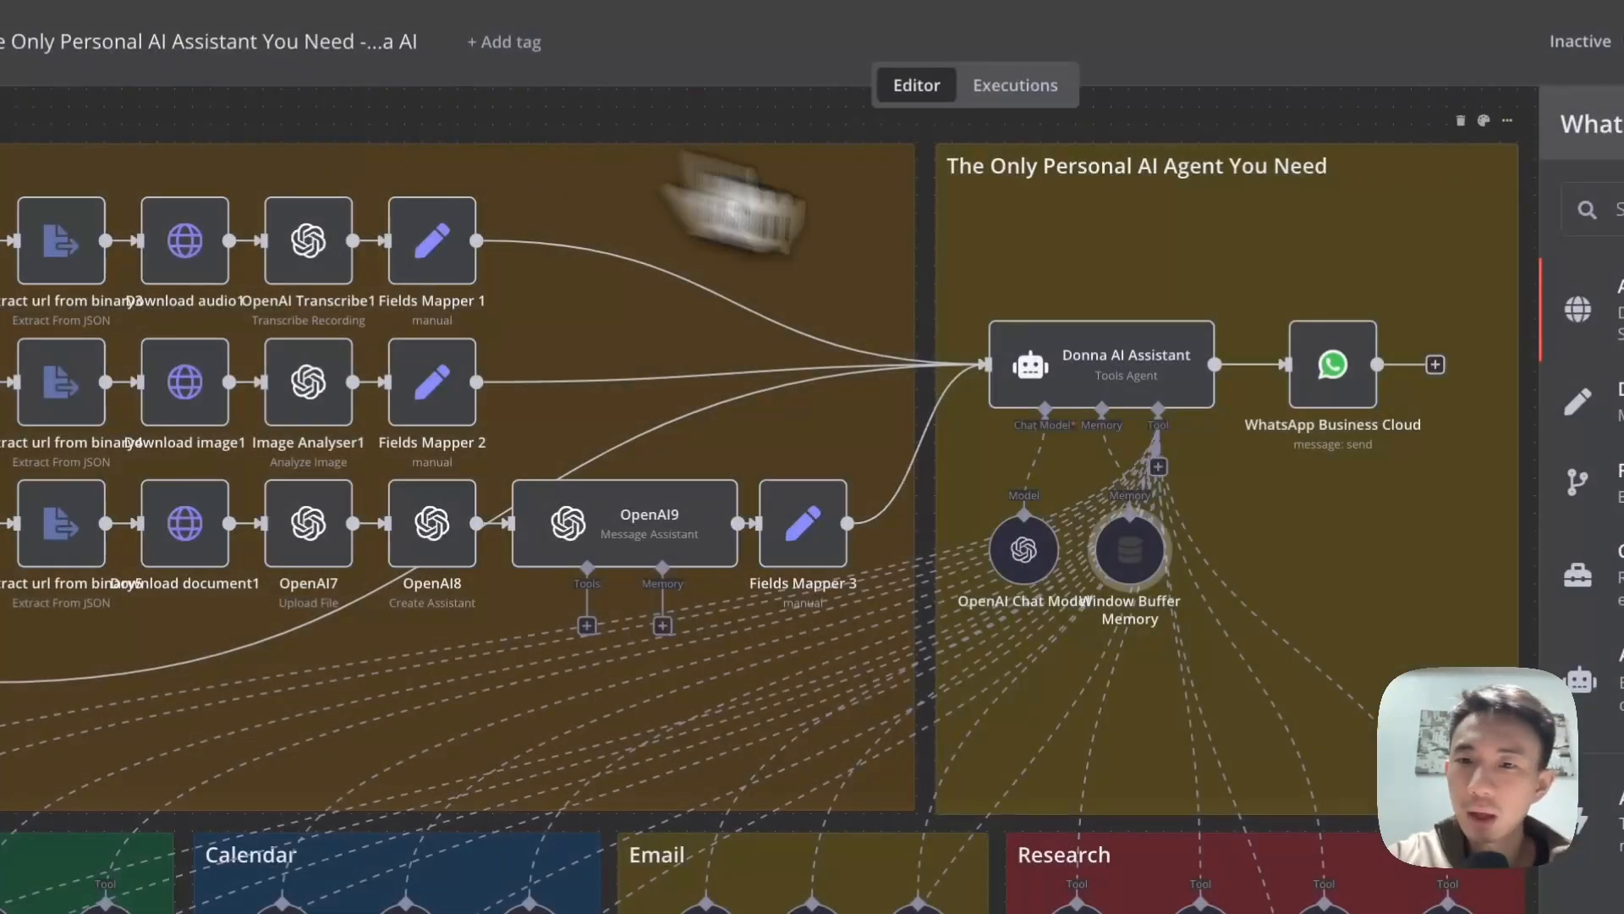
- Review the WhatsApp Business Cloud node's sender, recipient, message type and text body settings, and close the node
double_click(1323, 384)
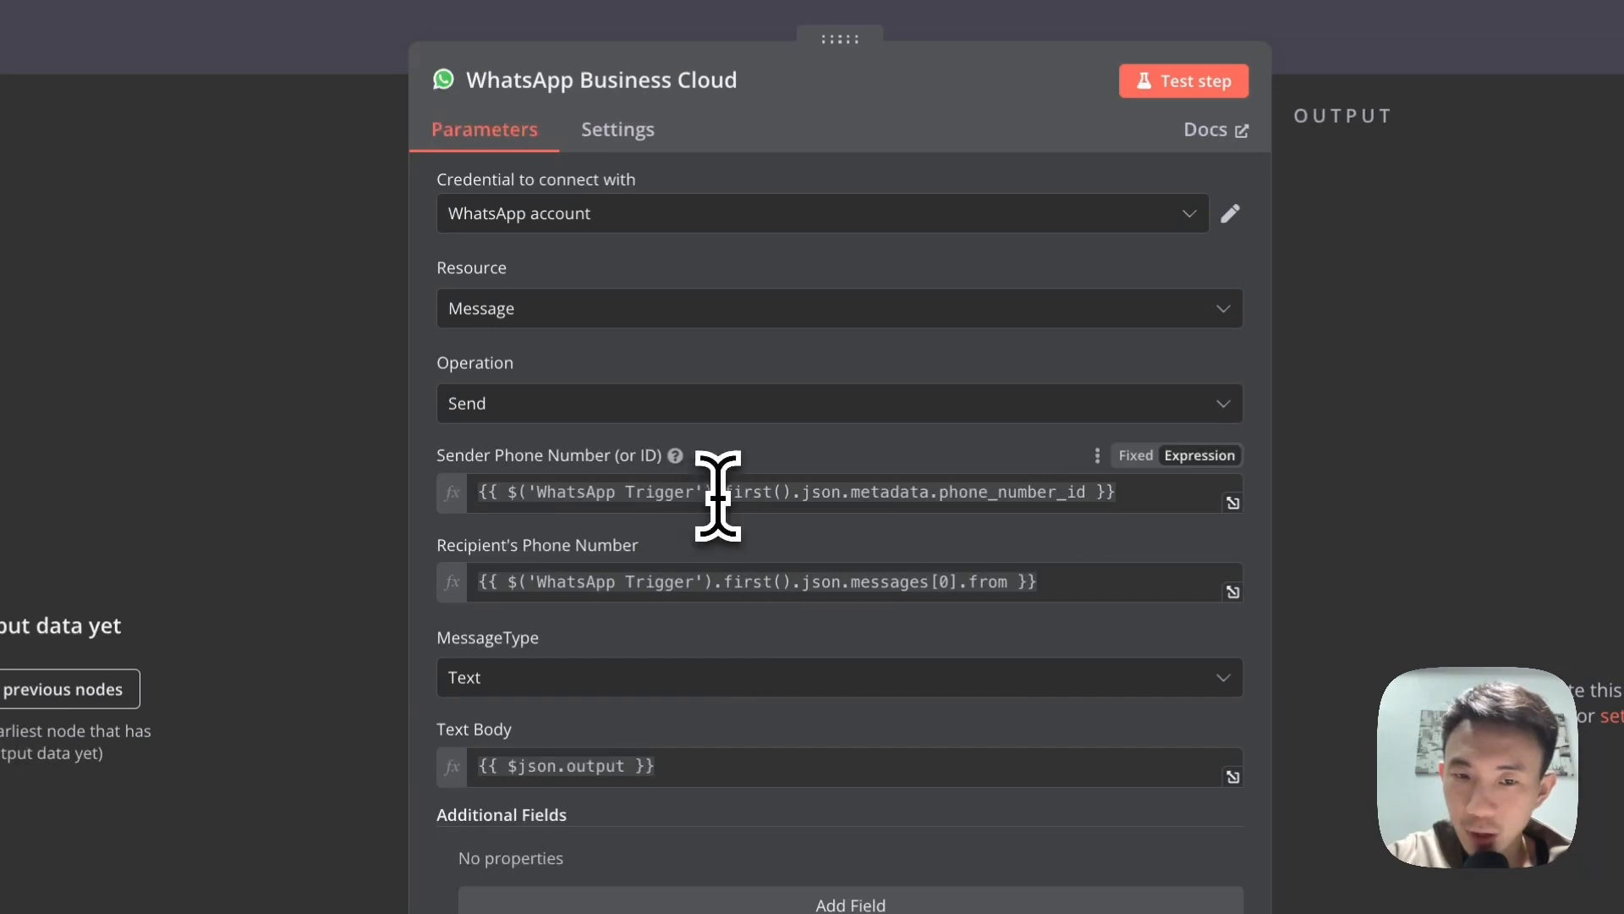
drag(721, 492, 788, 488)
click(789, 445)
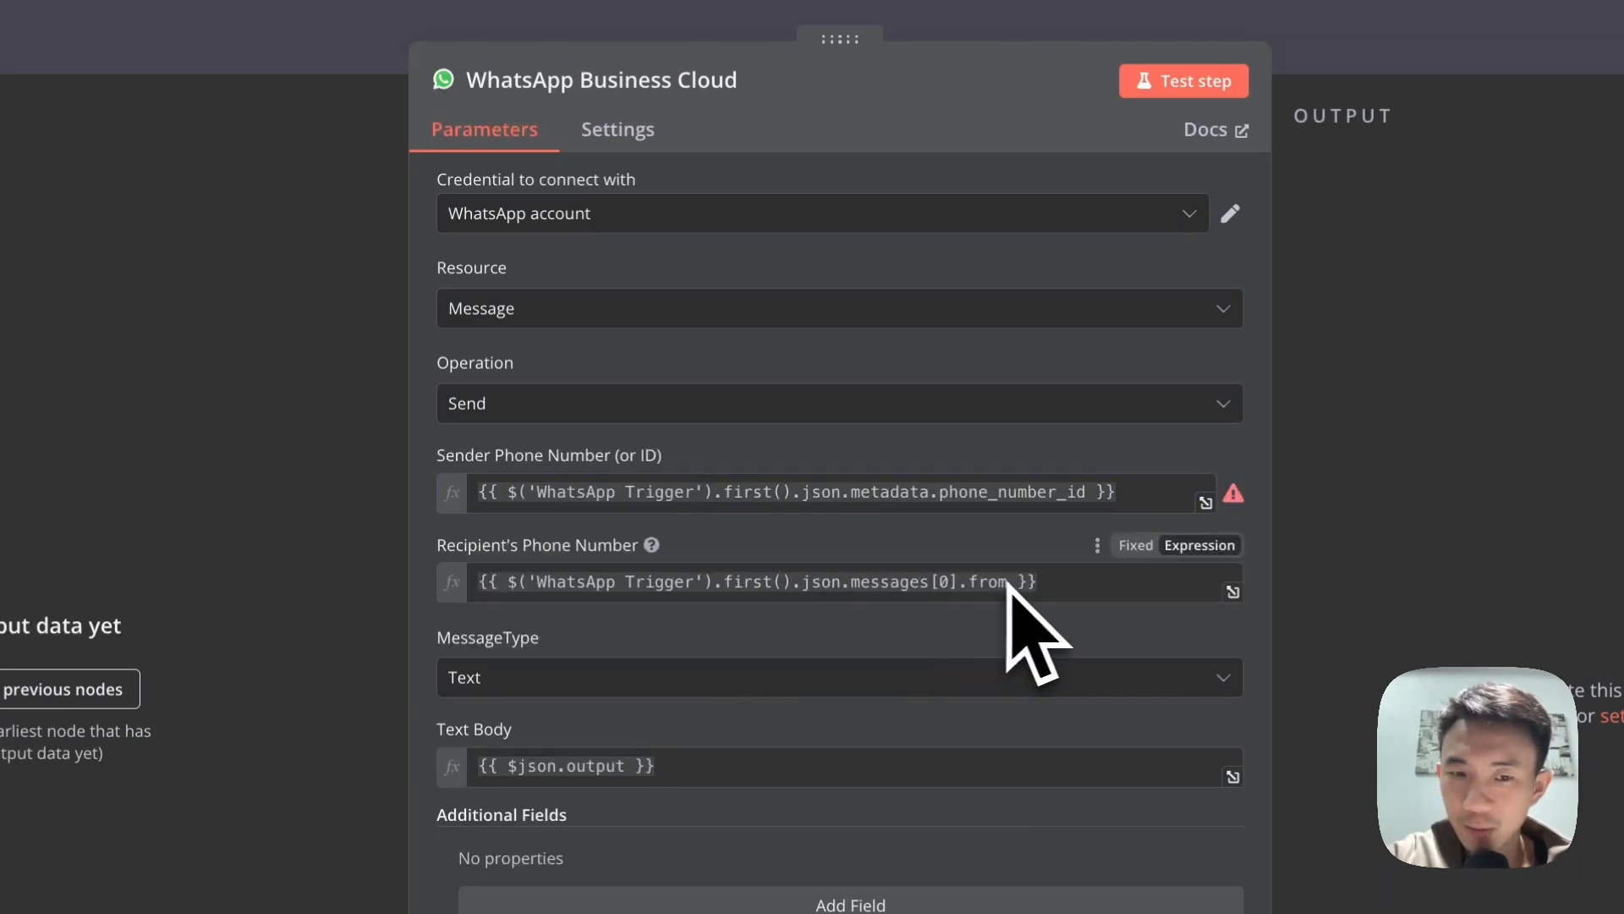
click(416, 101)
- Look over the tool groups beneath the assistant and open the Social Media Tool node
scroll(1196, 580, down, 4)
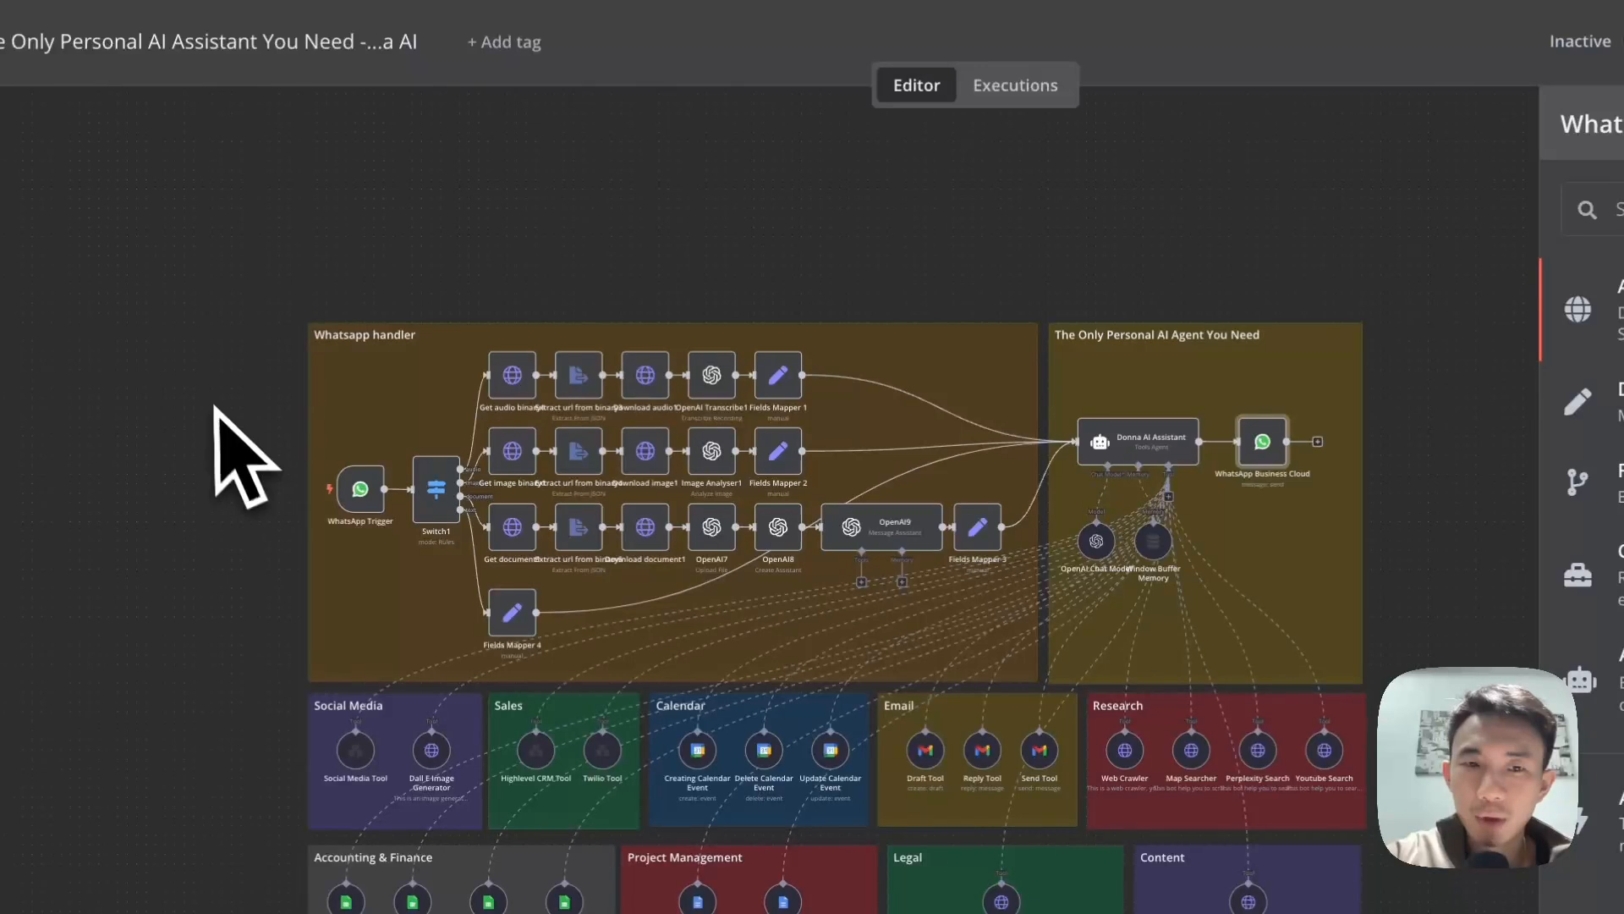
click(840, 262)
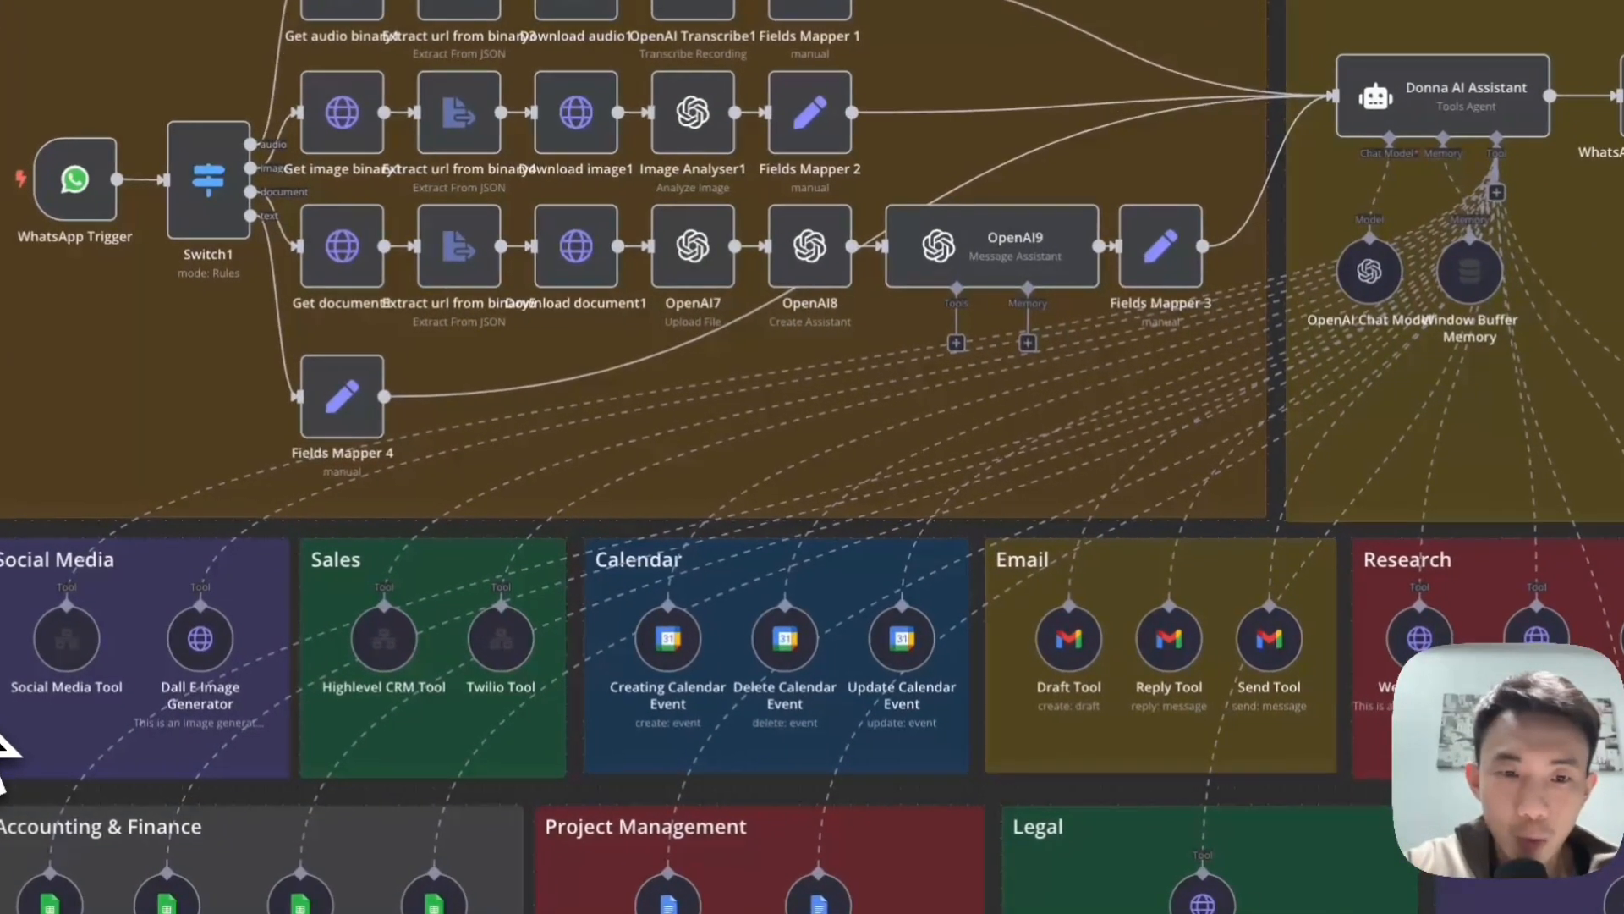
double_click(59, 645)
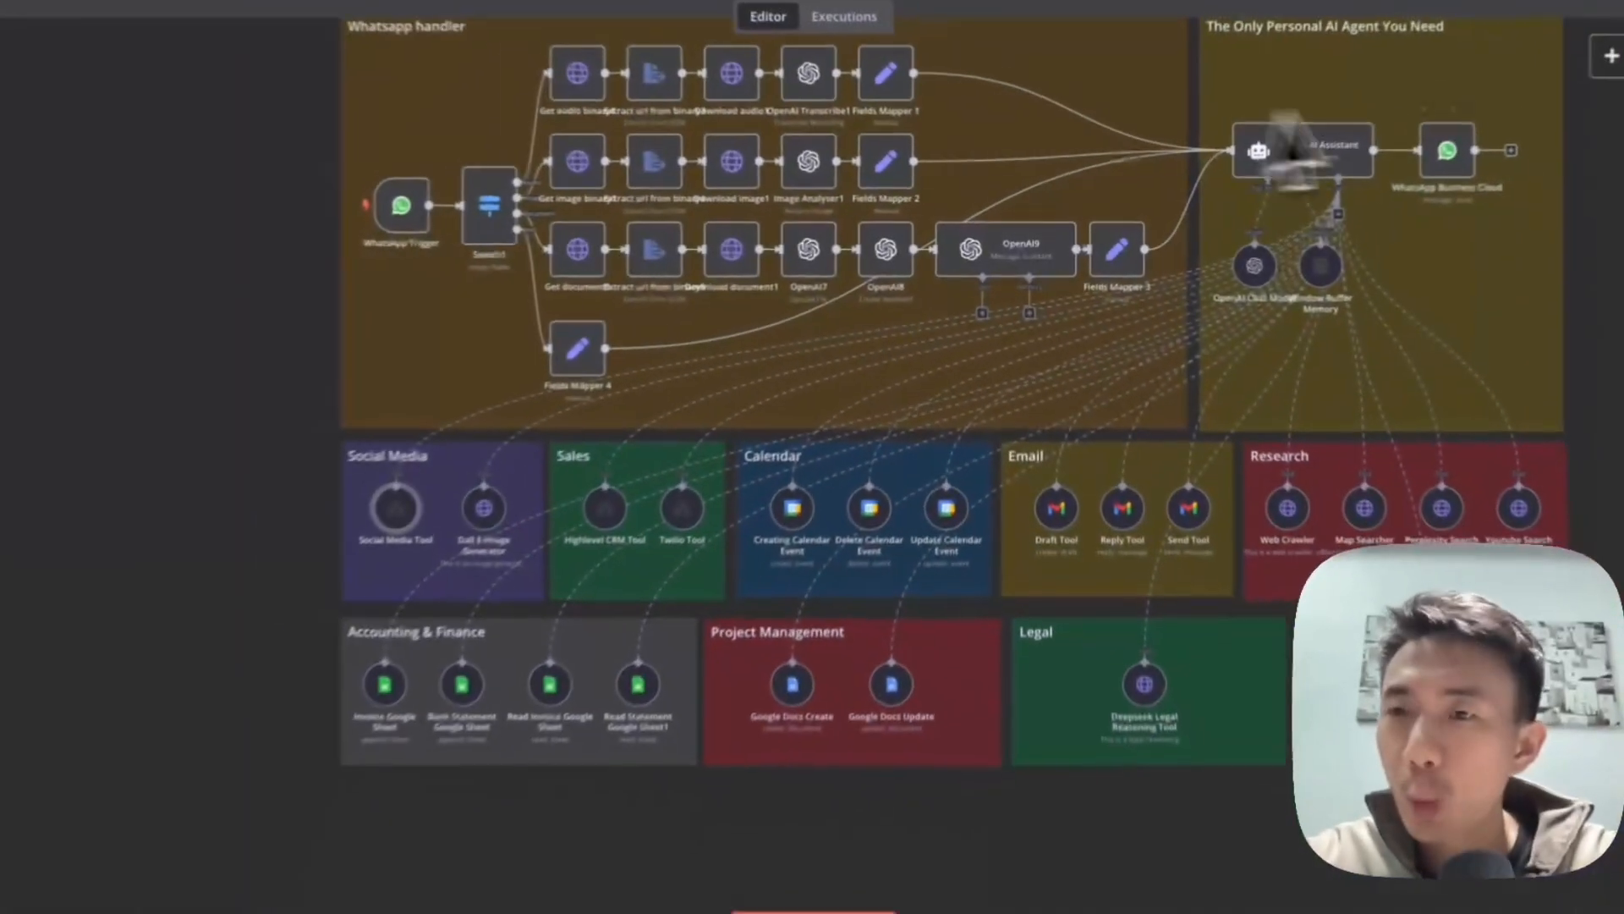
click(1595, 88)
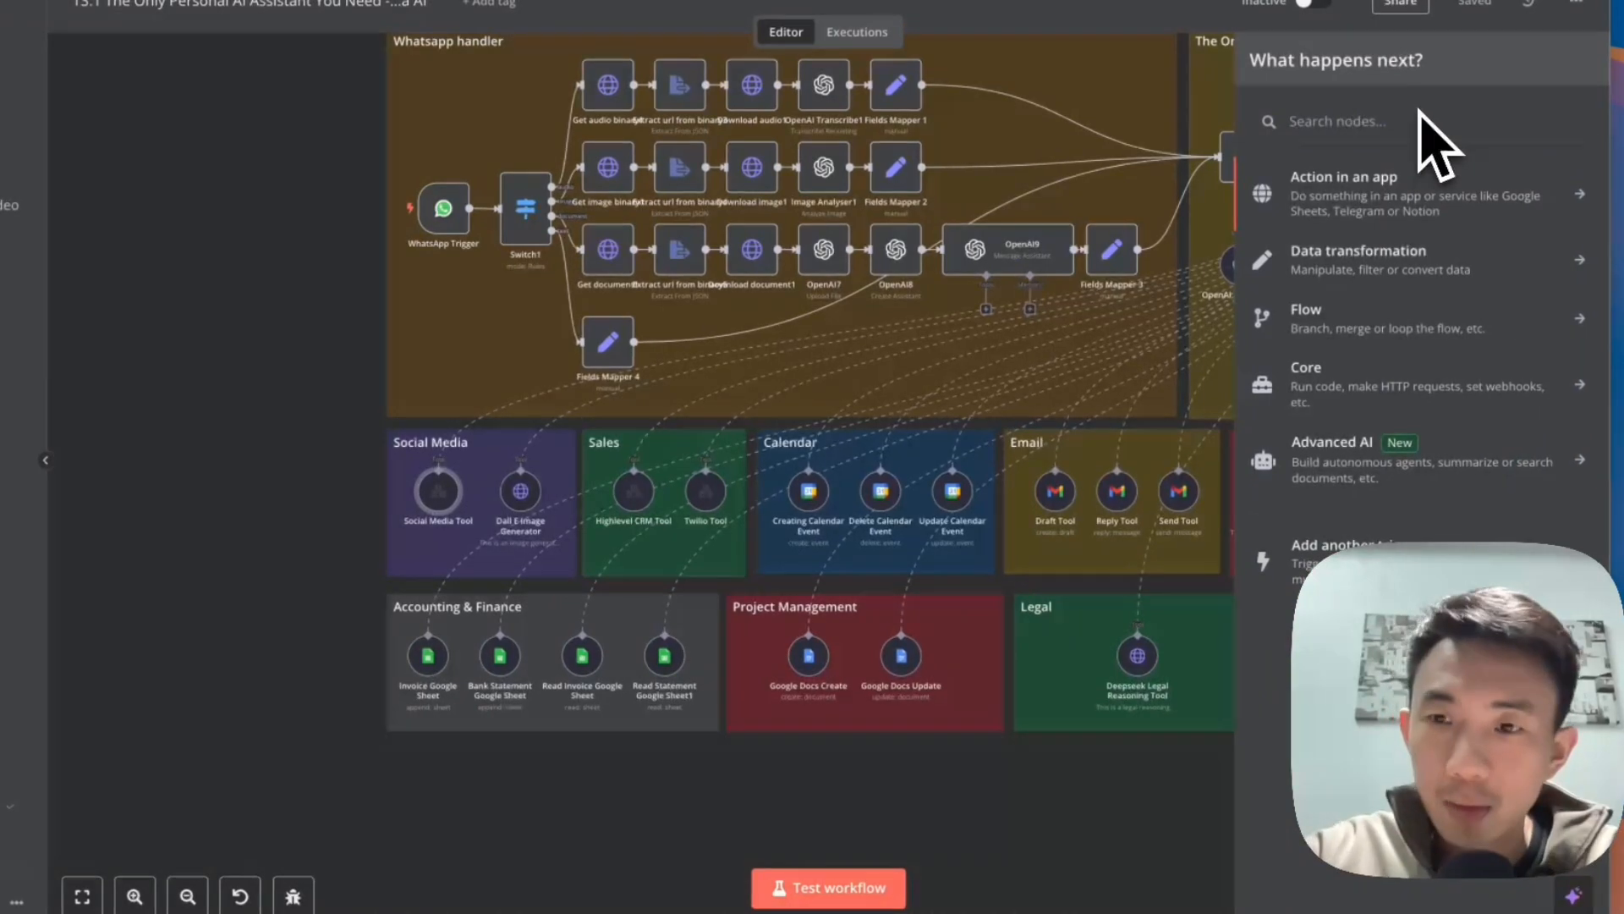
text(work)
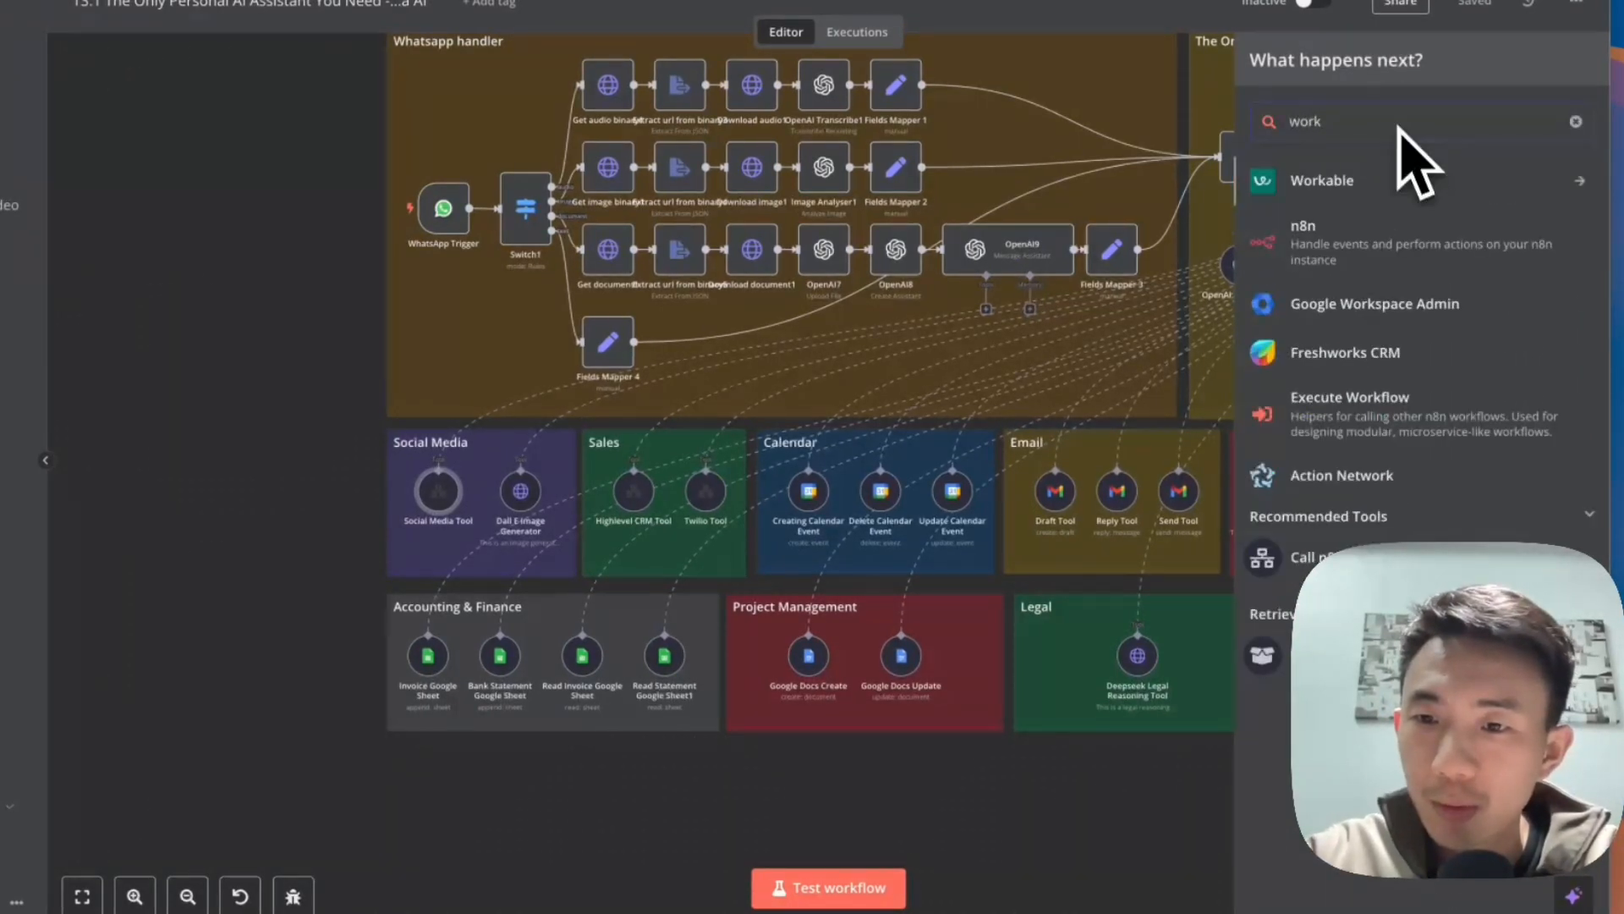
key(Escape)
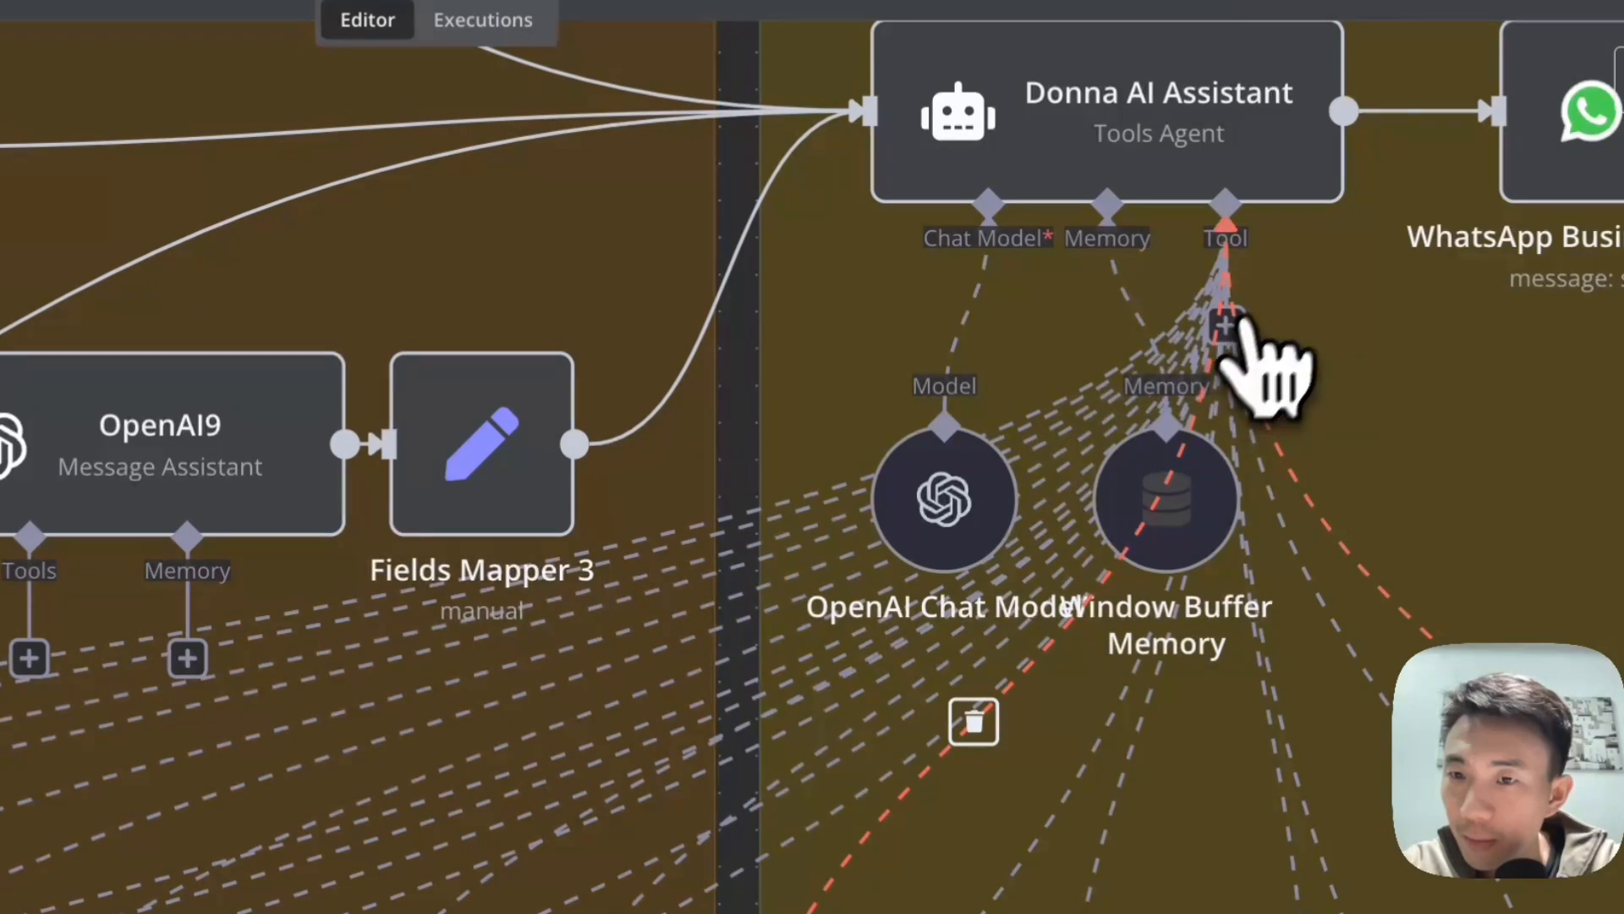
- Move the Donna AI Assistant node up and away from its sub-nodes, view the tools available for attachment and close the list
drag(1281, 161, 1362, 59)
click(1299, 209)
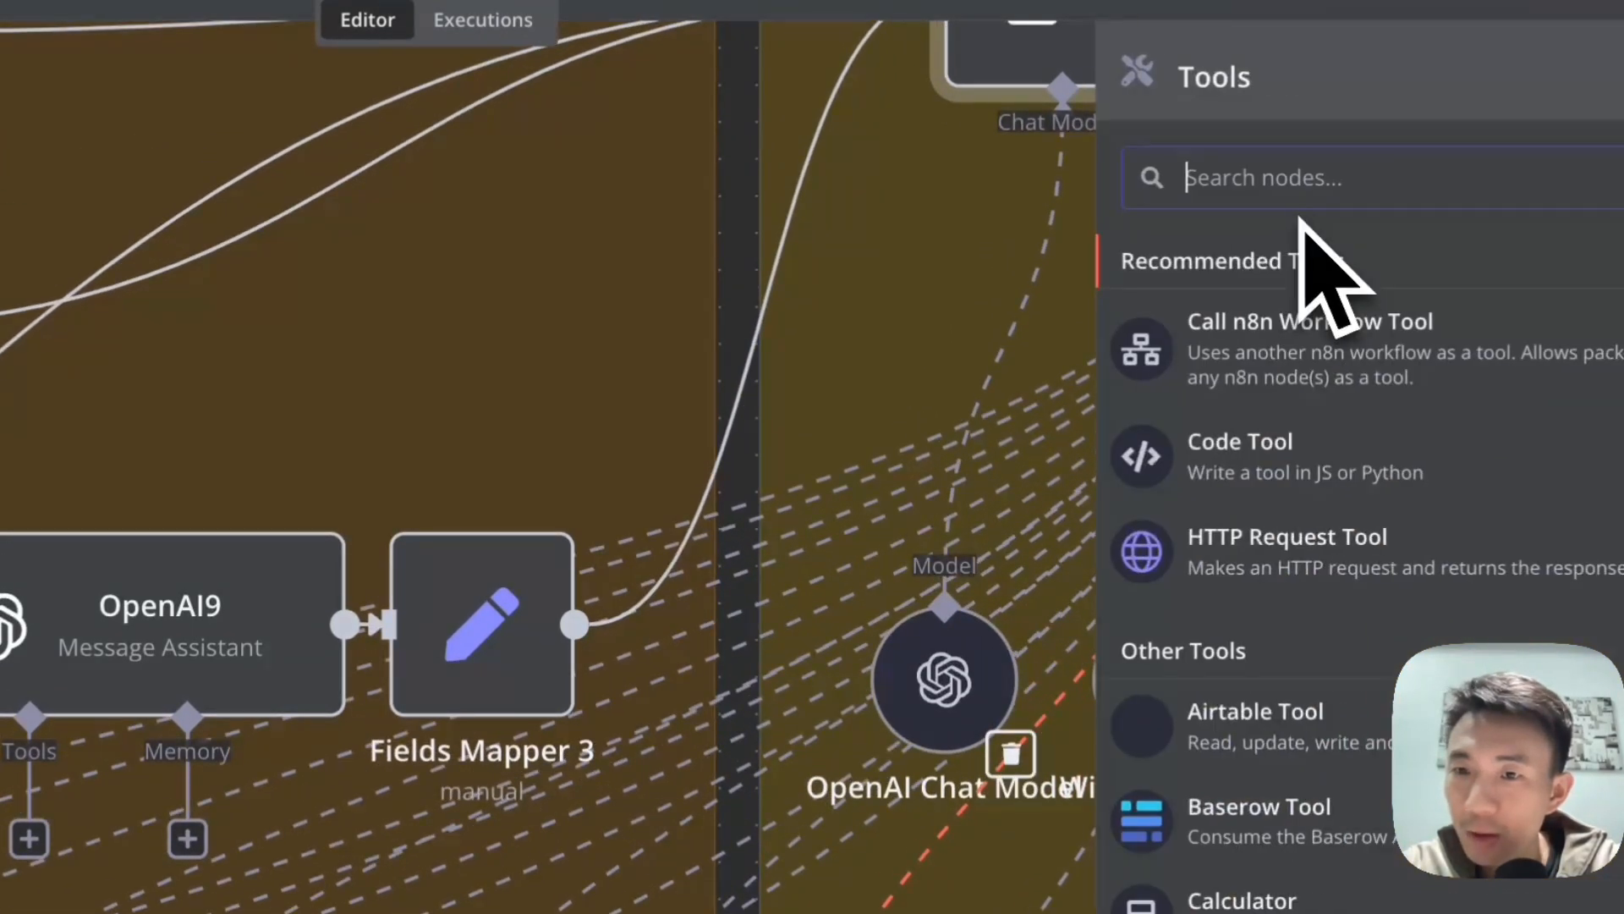
key(Escape)
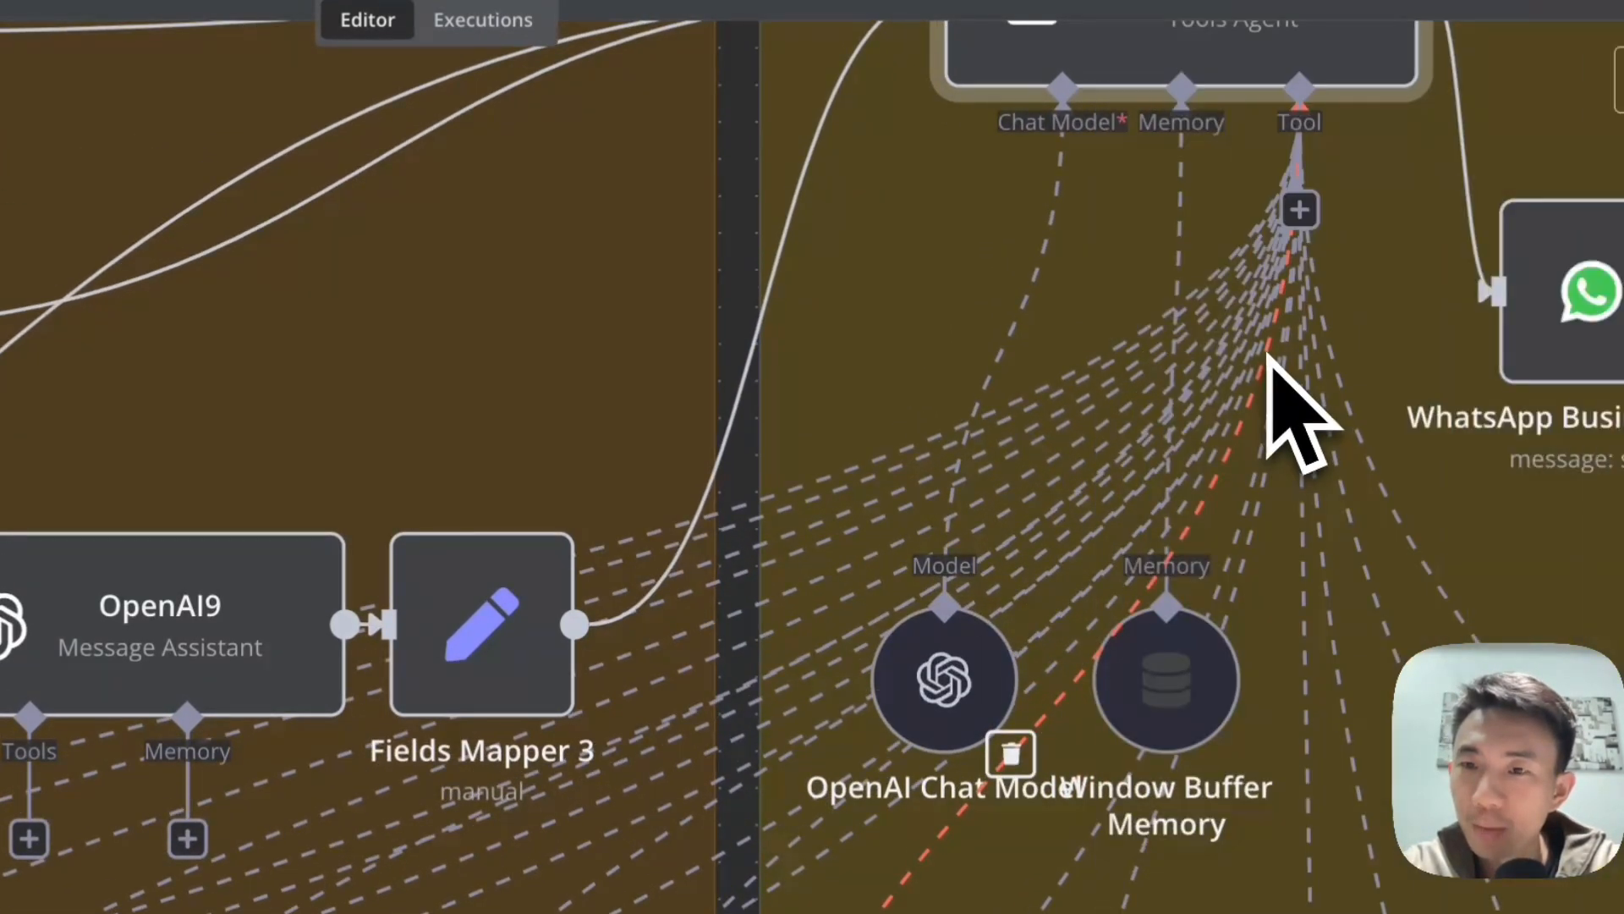
- Open the Social Media Tool node and review its name, description, source, workflow ID and field to return
scroll(1042, 303, down, 5)
drag(1078, 199, 1041, 296)
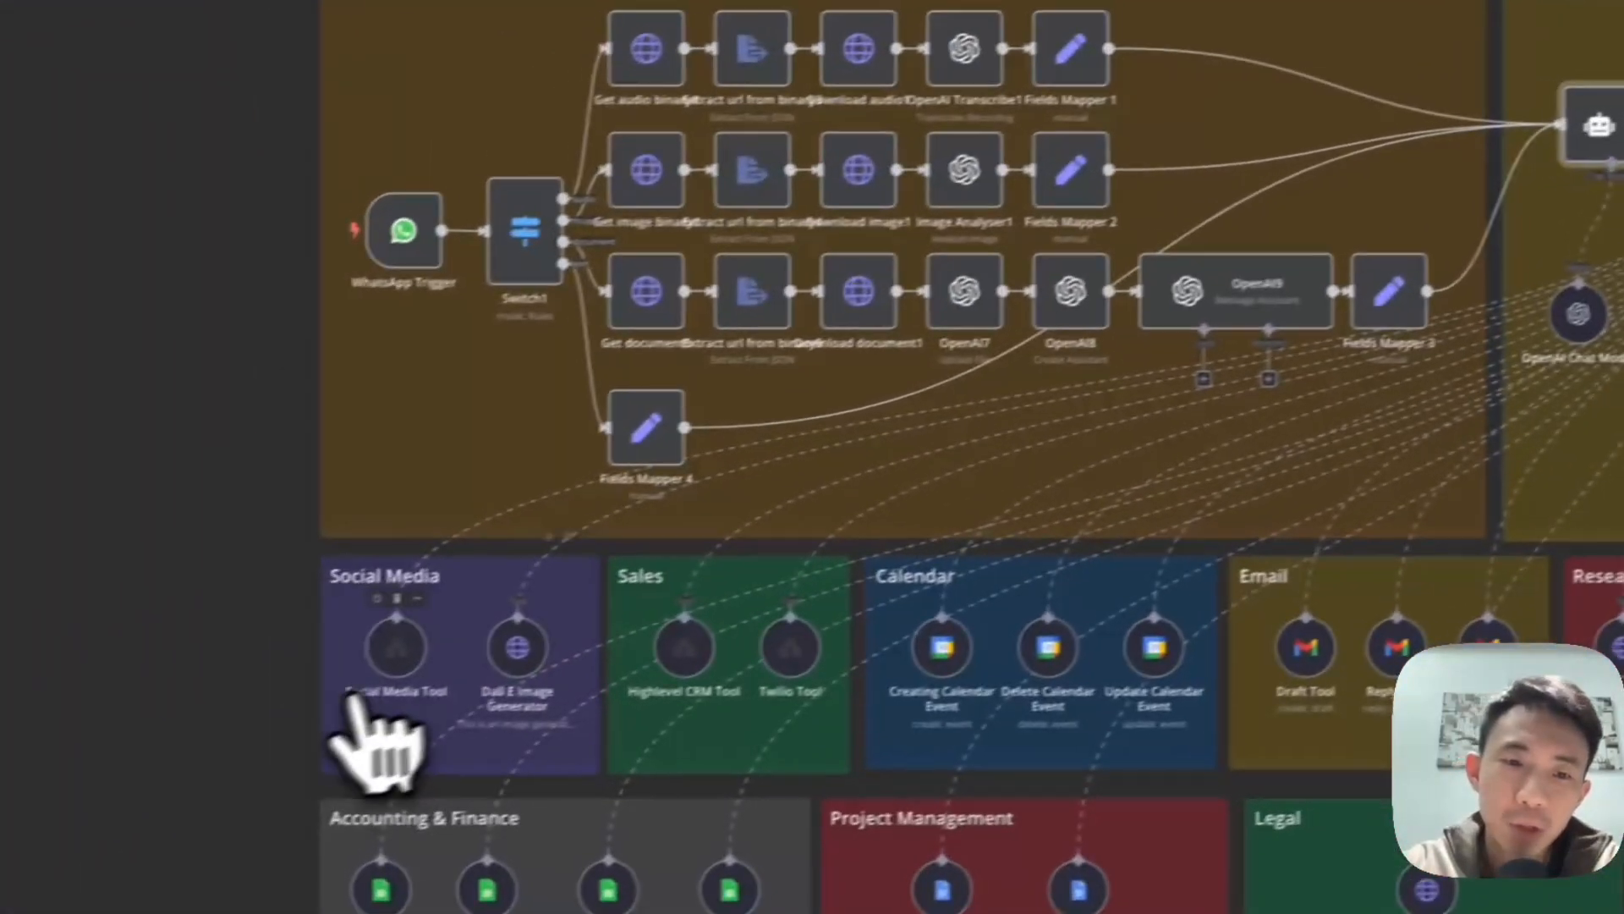
double_click(443, 626)
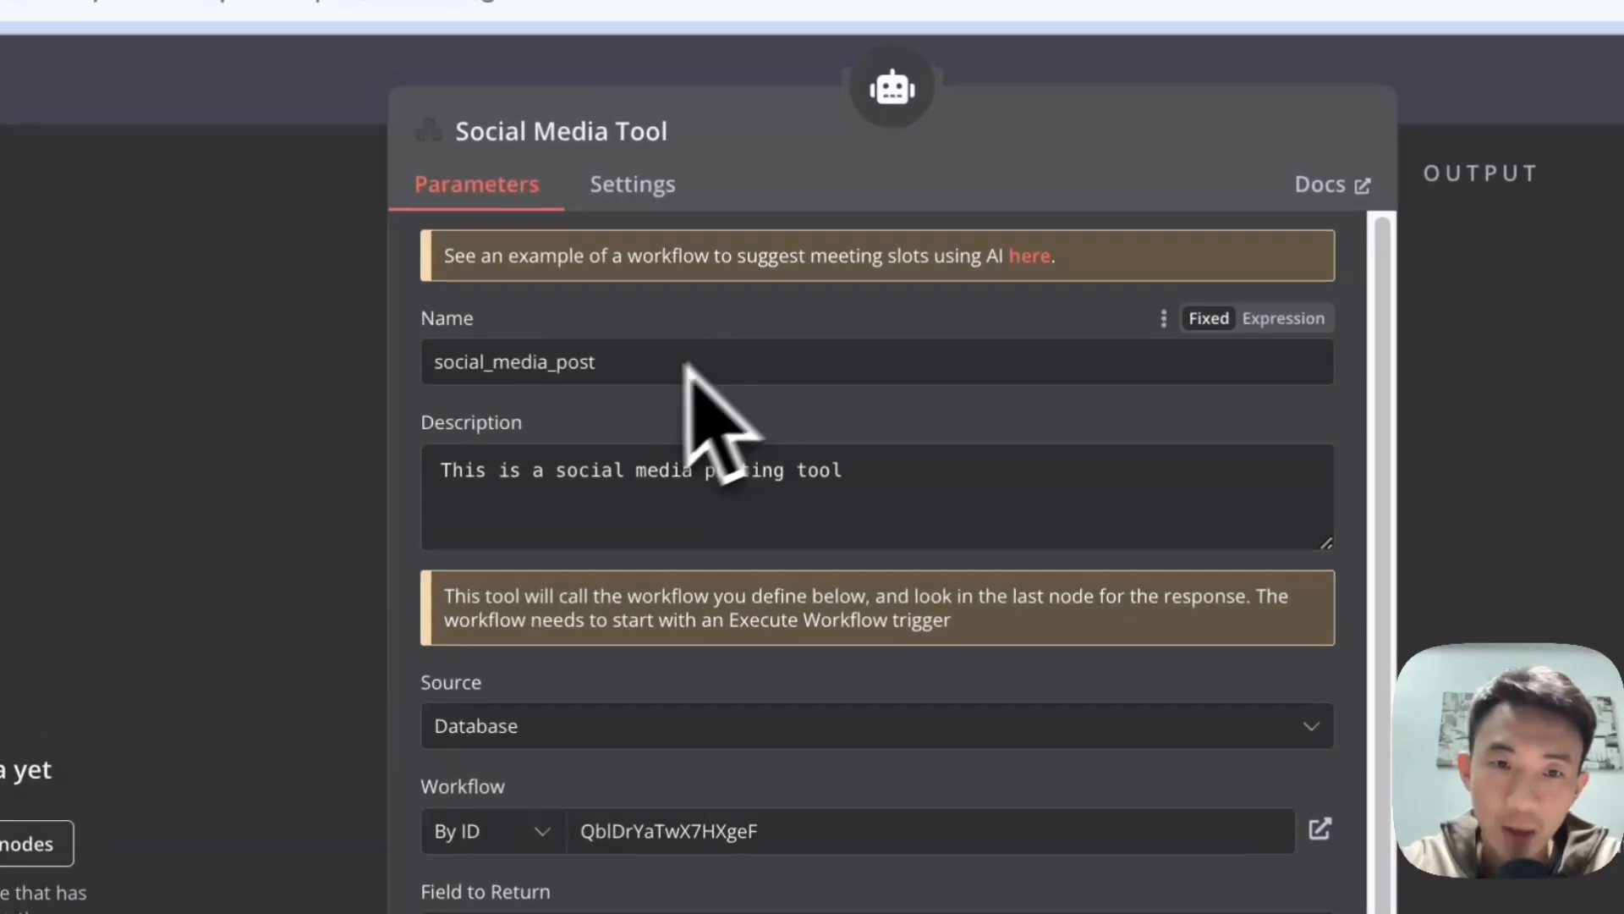
drag(634, 373, 423, 365)
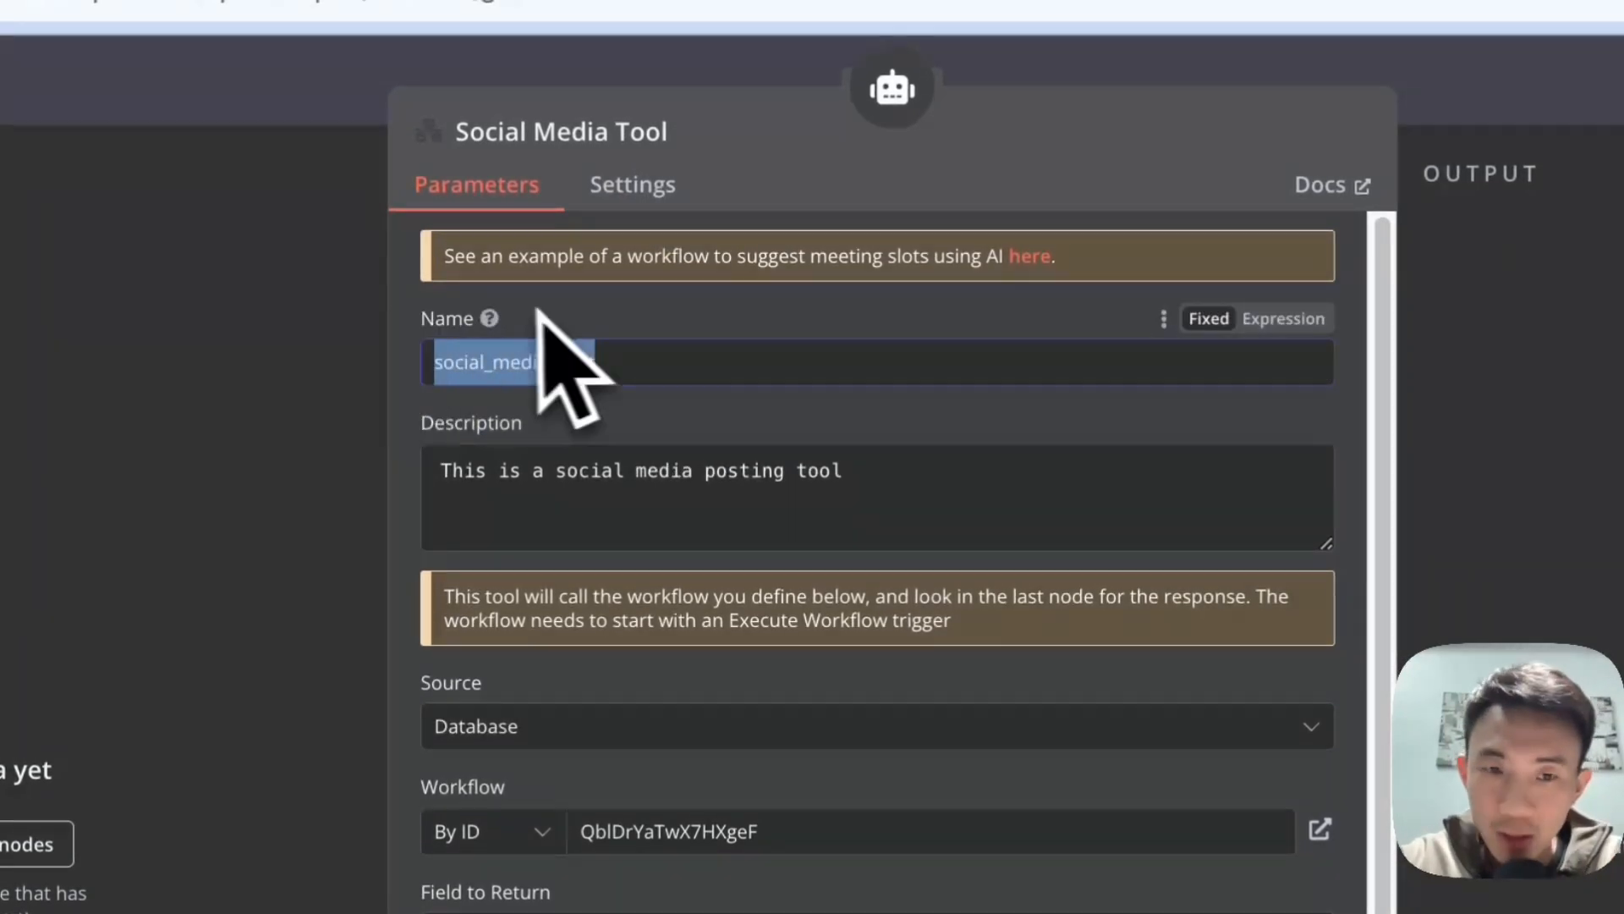
click(511, 473)
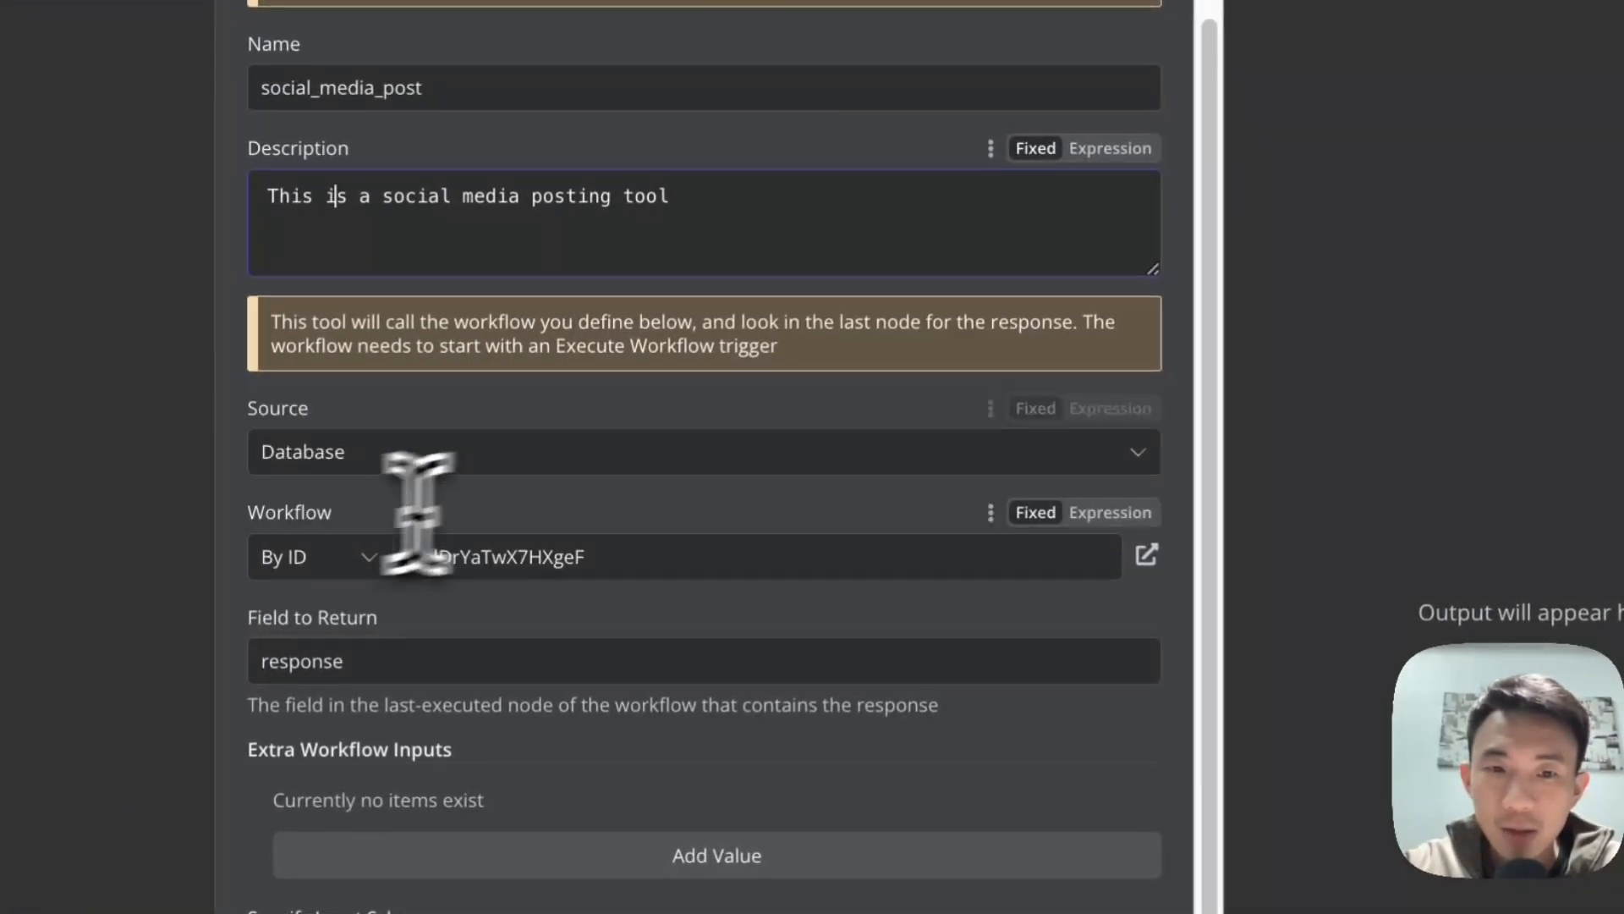
- Open the workflow linked to the Social Media Tool and search the node list for "exe", then close the list
click(1152, 560)
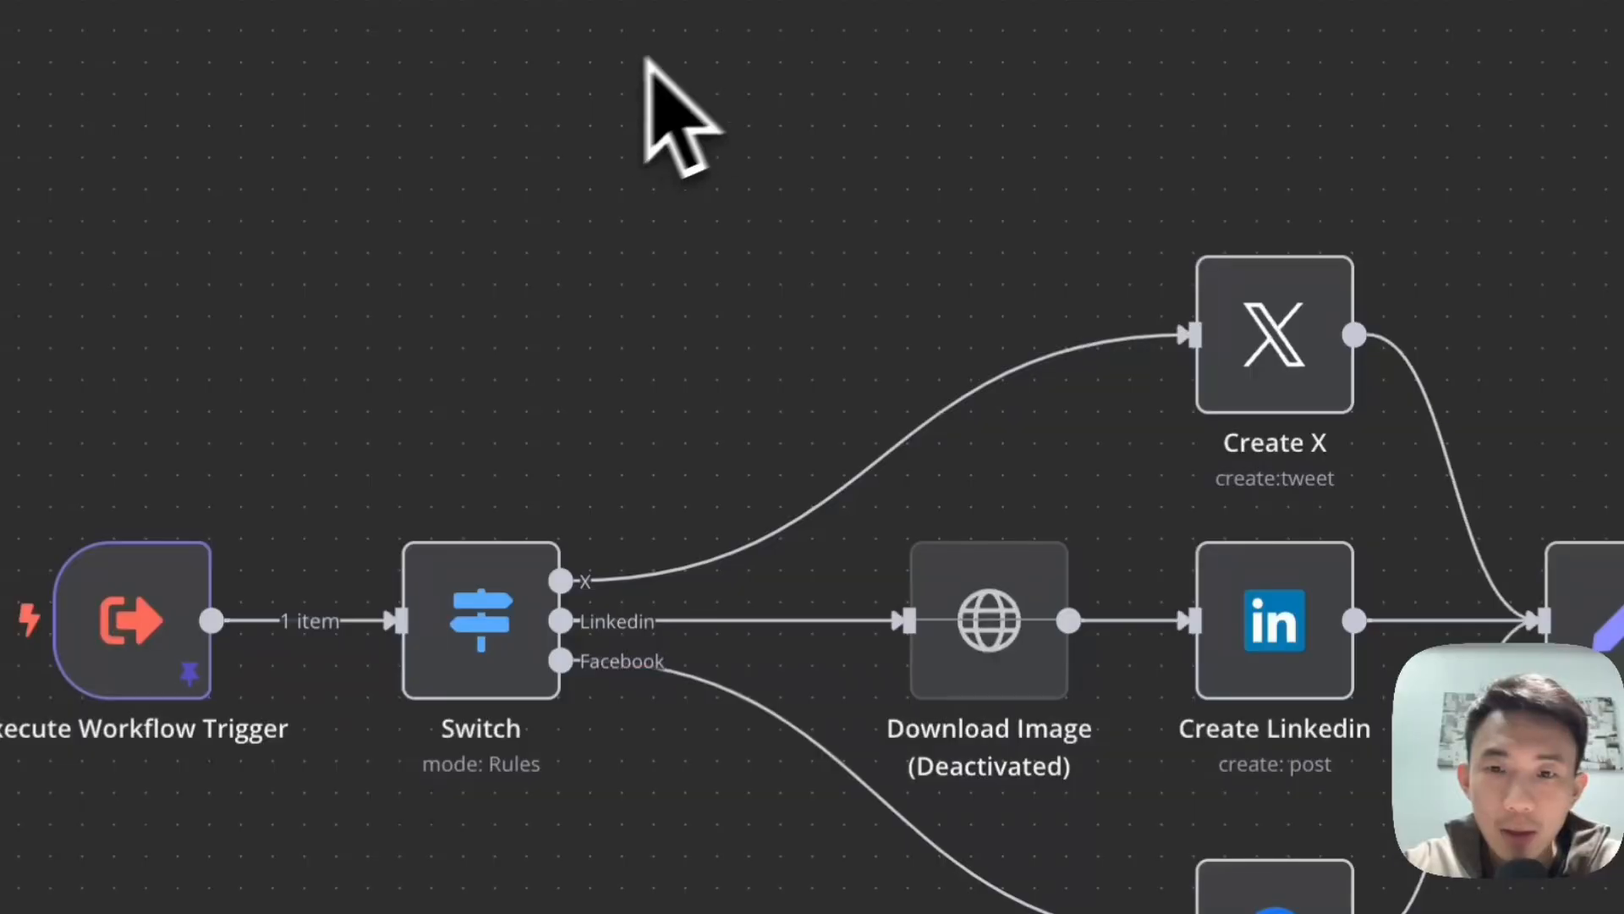
scroll(795, 246, right, 3)
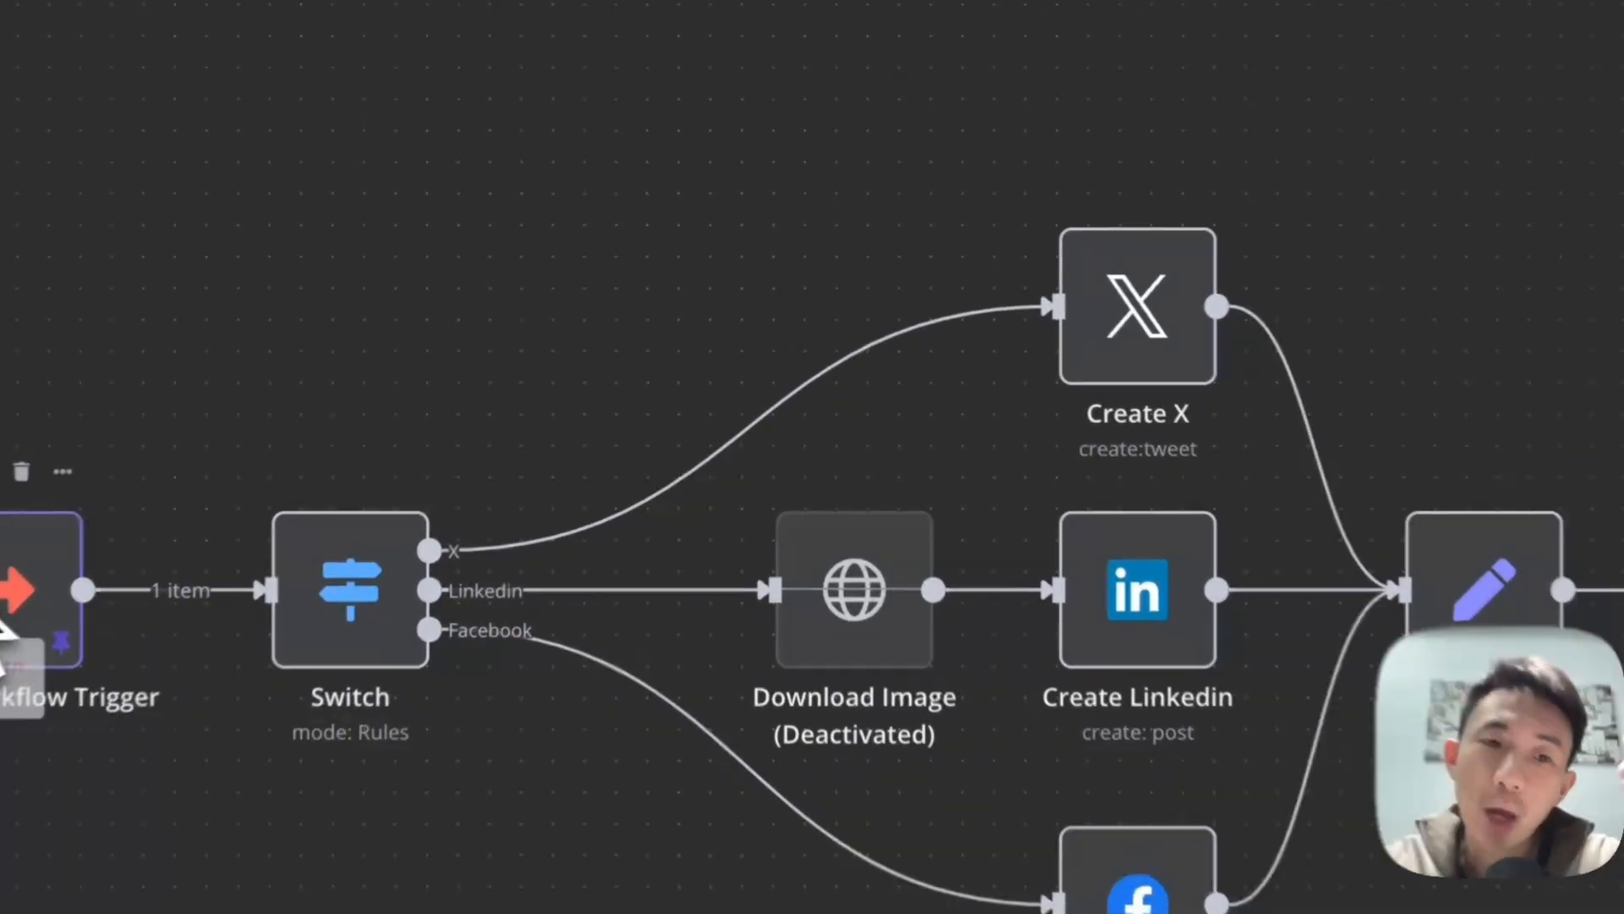
click(1580, 25)
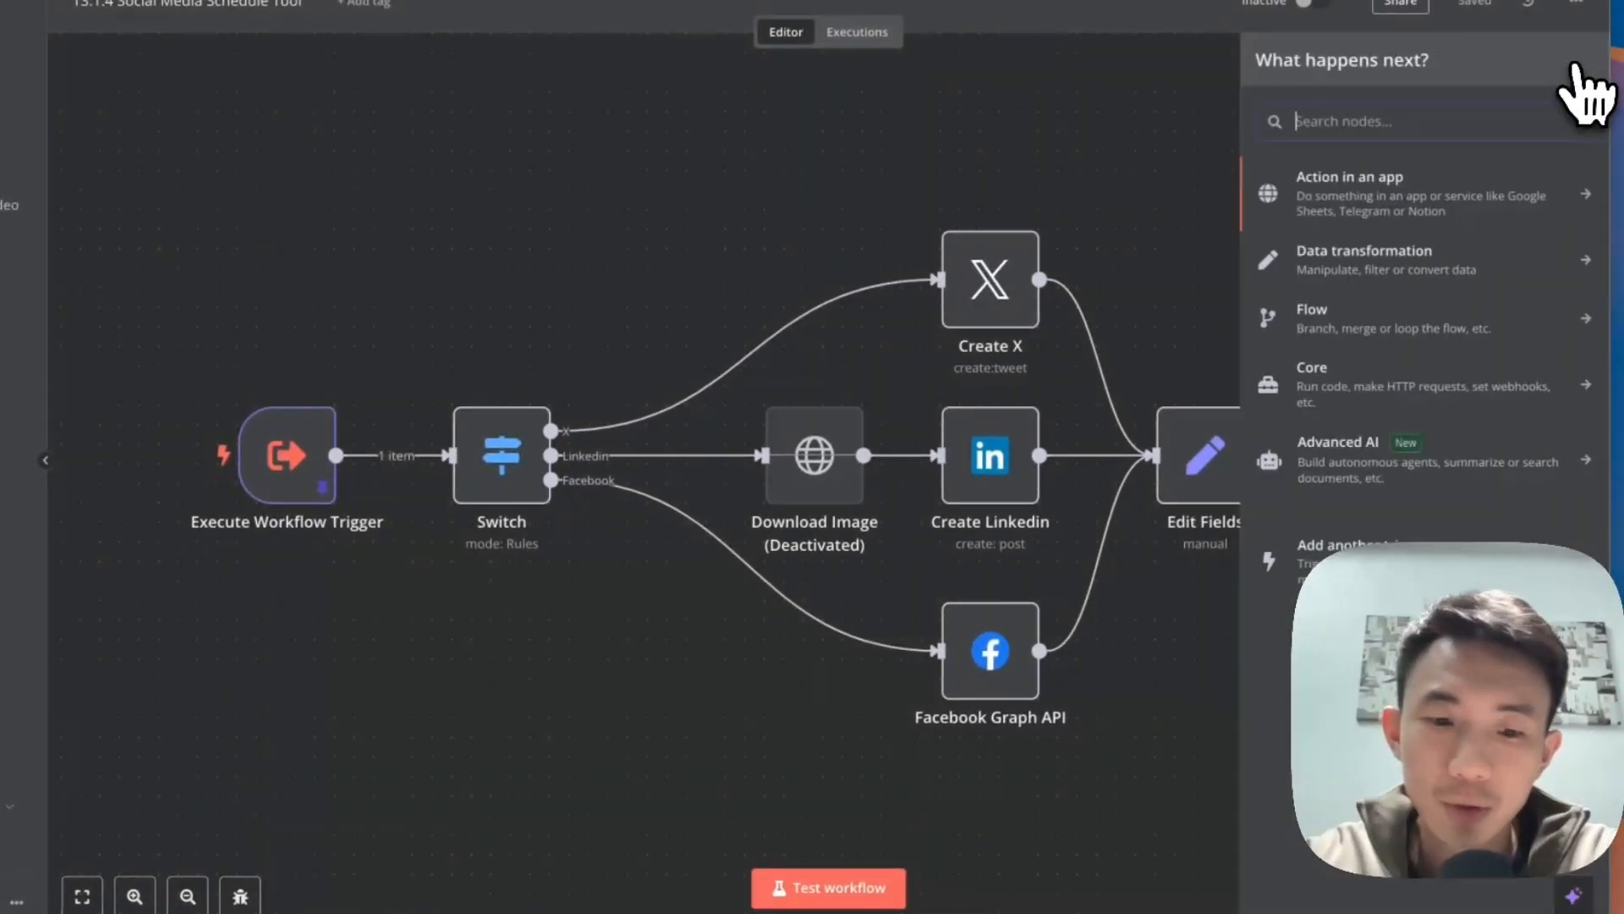
text(exe)
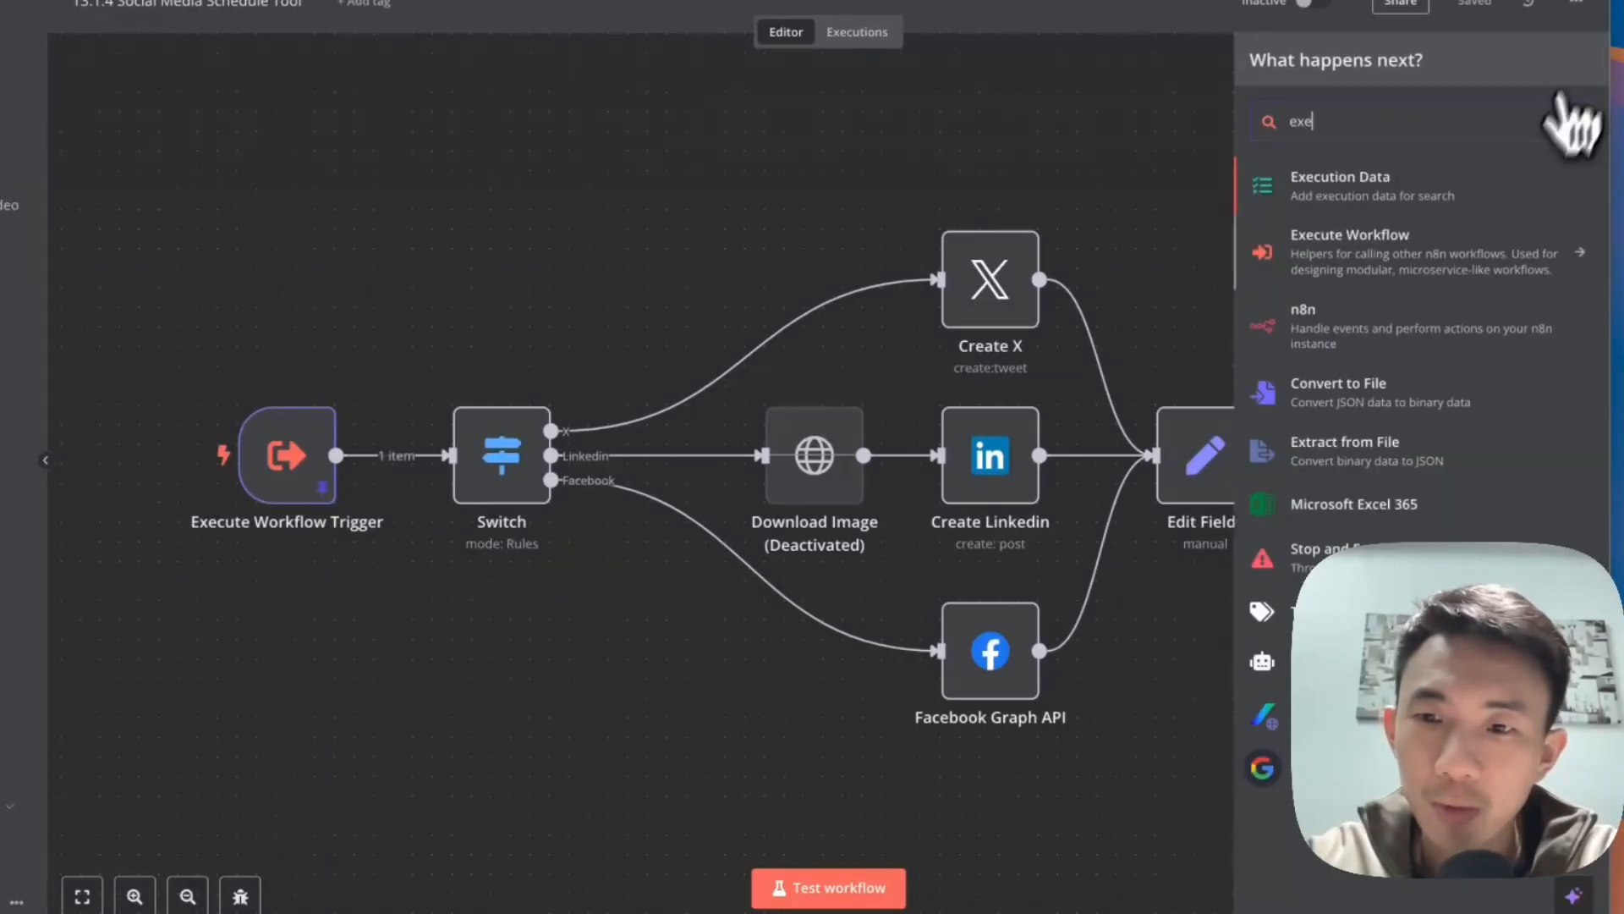
key(Escape)
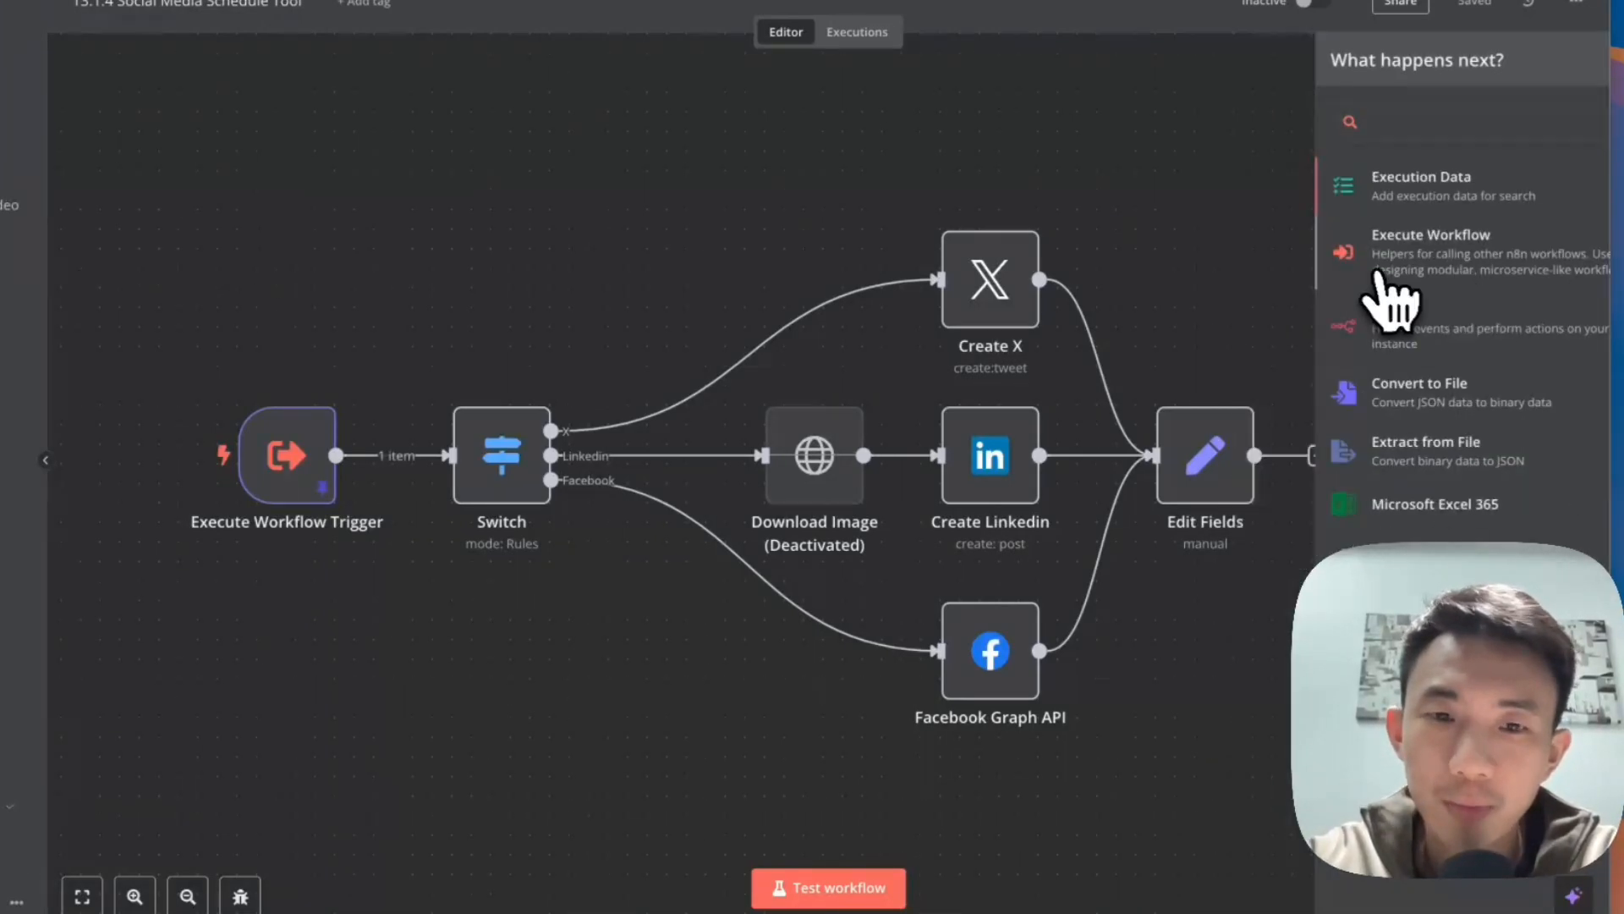
- Review the Switch node's platform routing rules for X, Linkedin and Facebook, and close the node
double_click(499, 494)
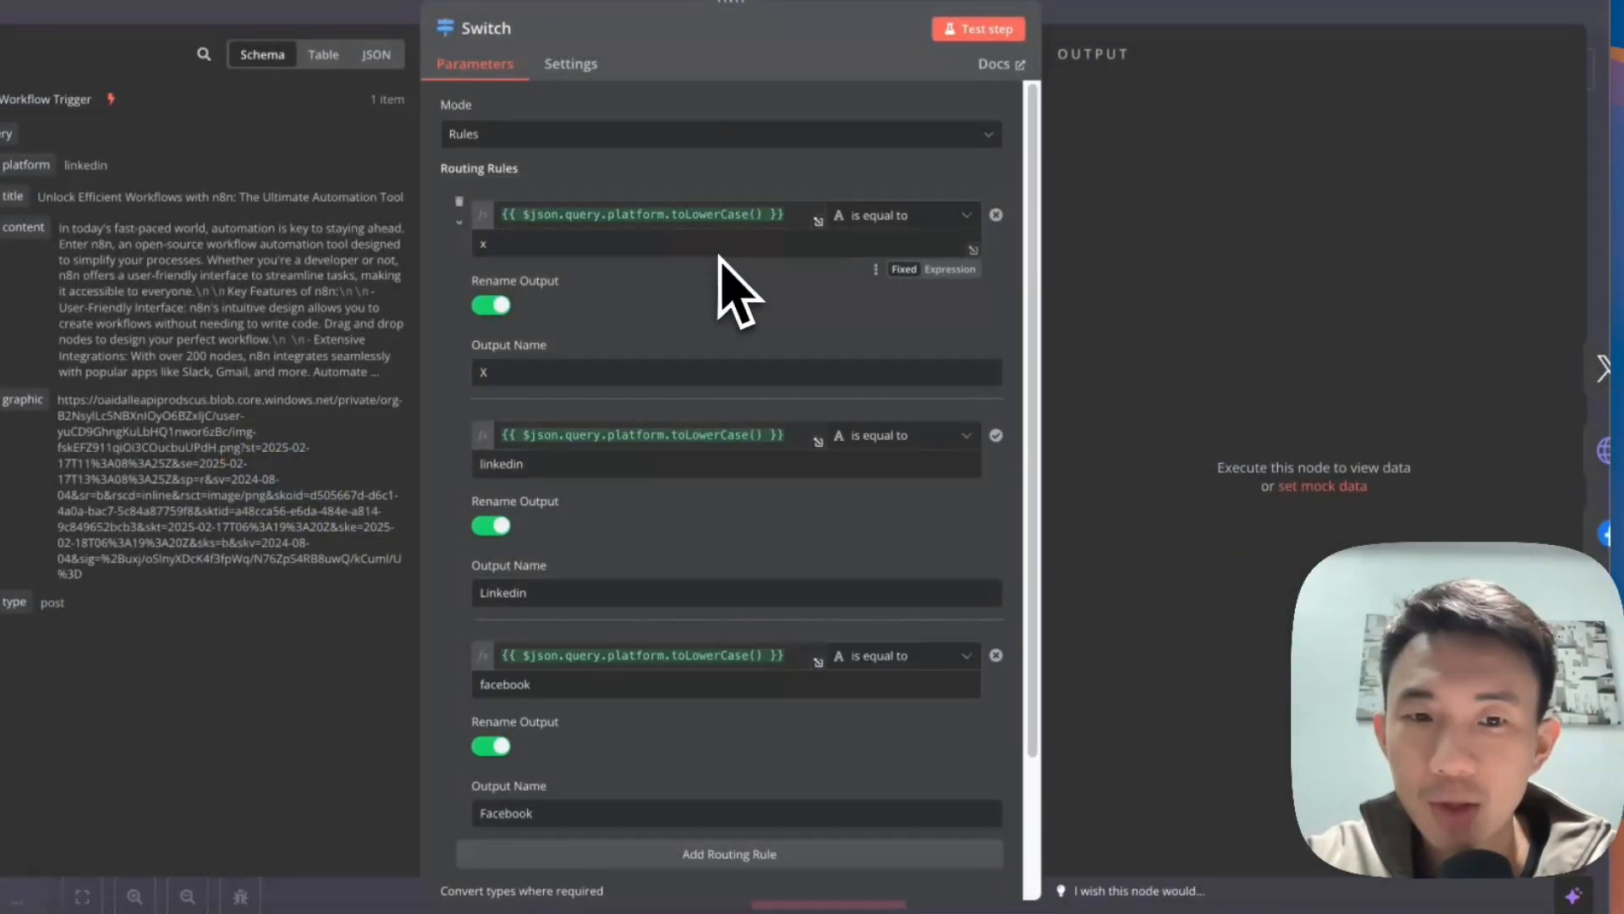
scroll(720, 258, down, 1)
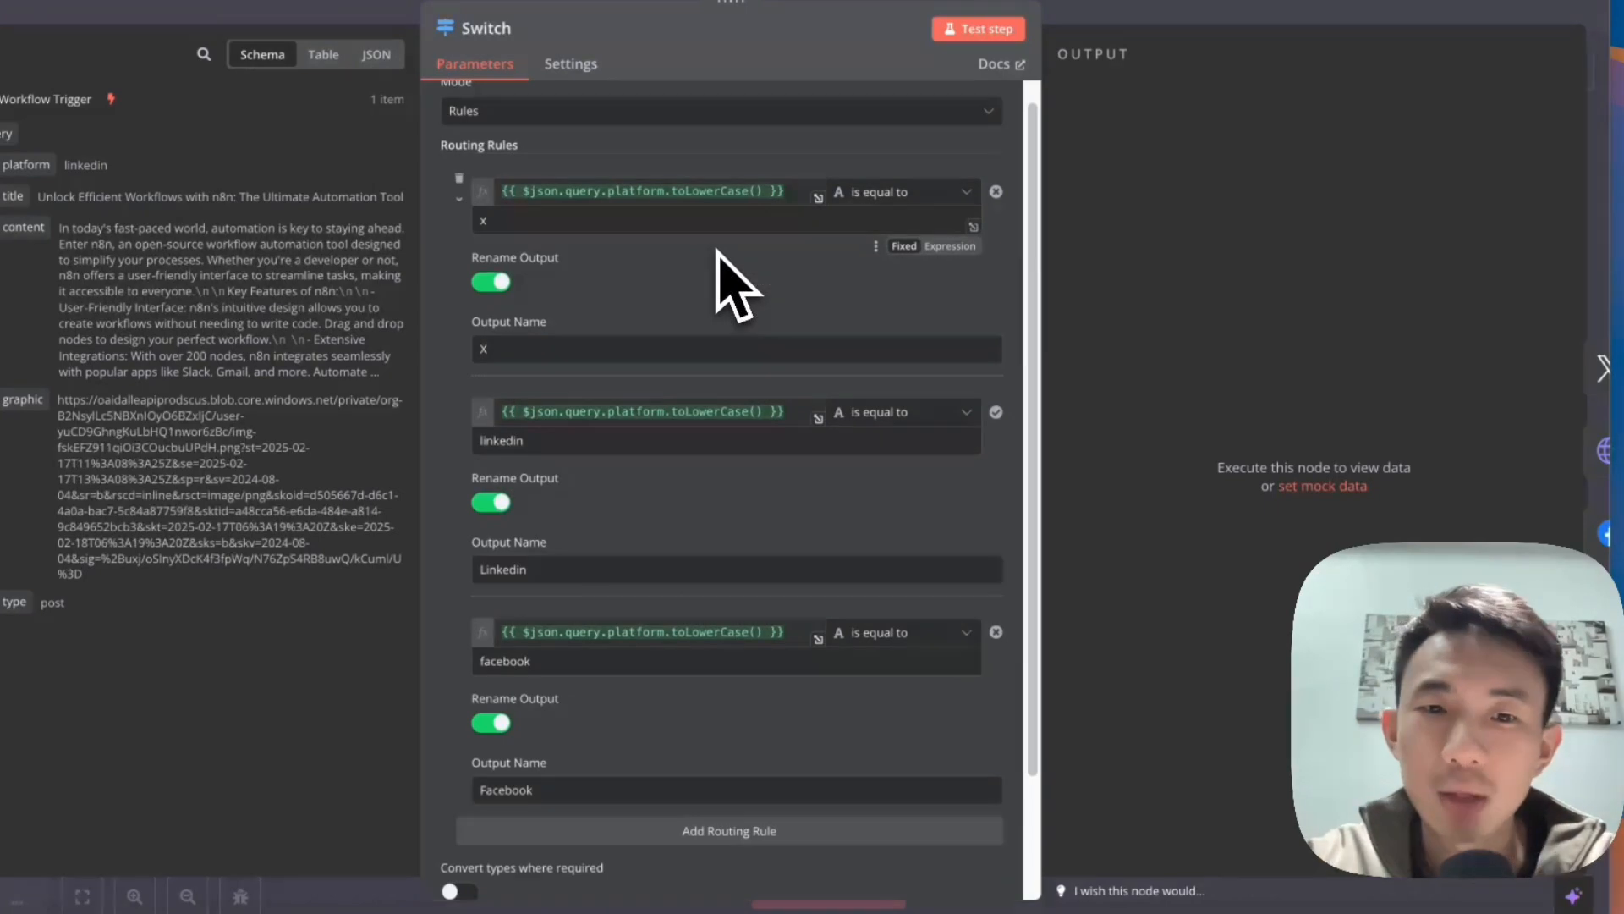
scroll(719, 252, down, 2)
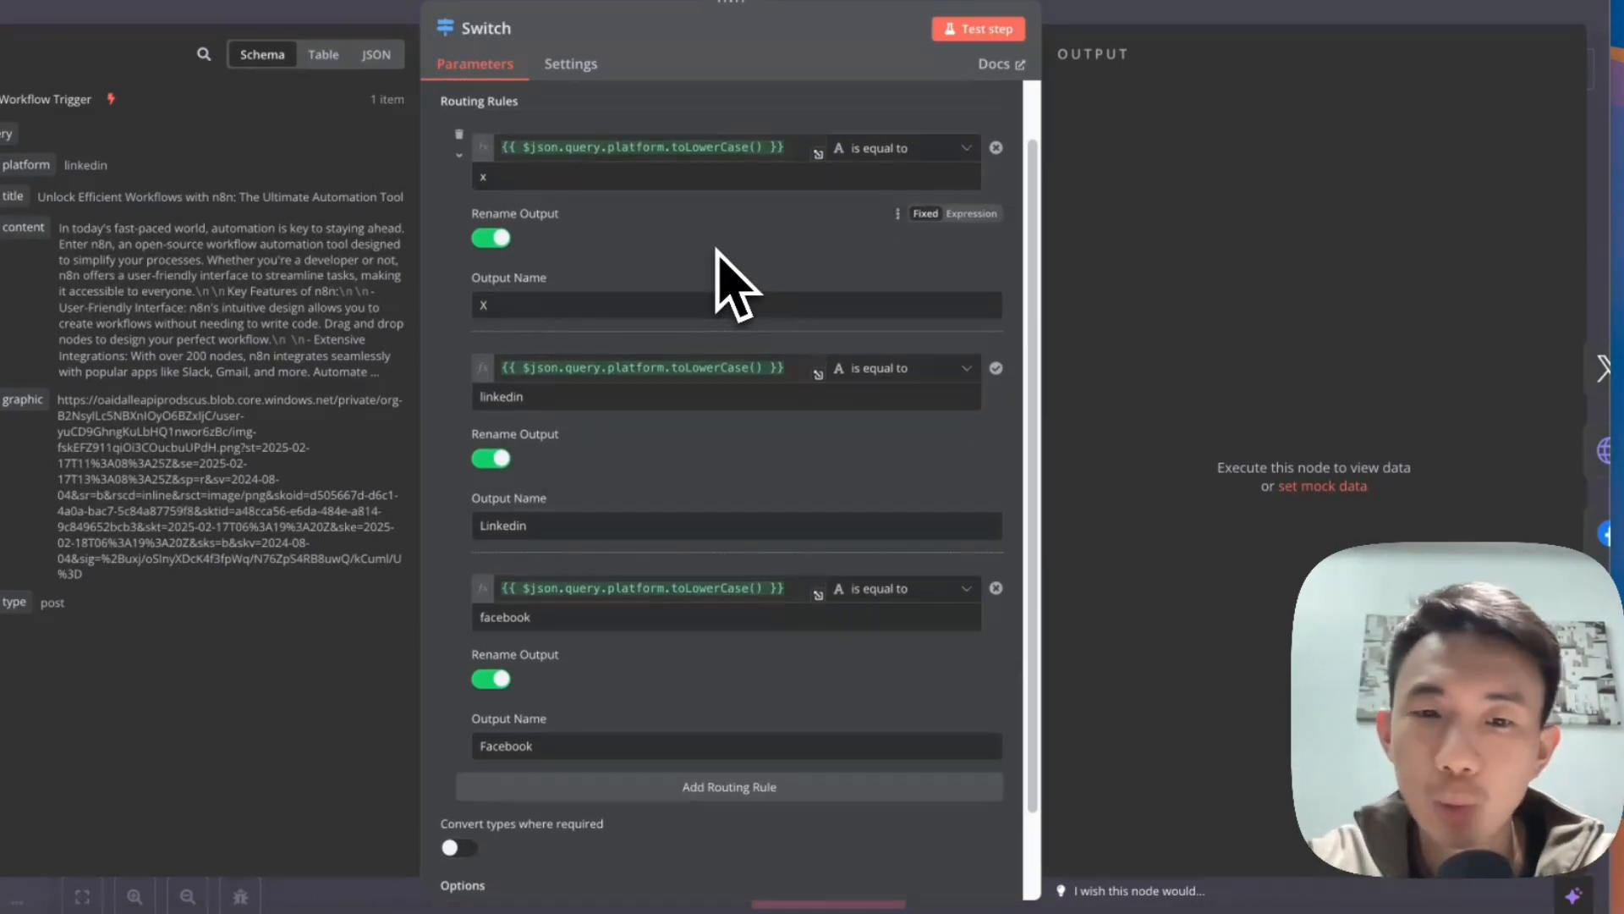
scroll(732, 285, down, 1)
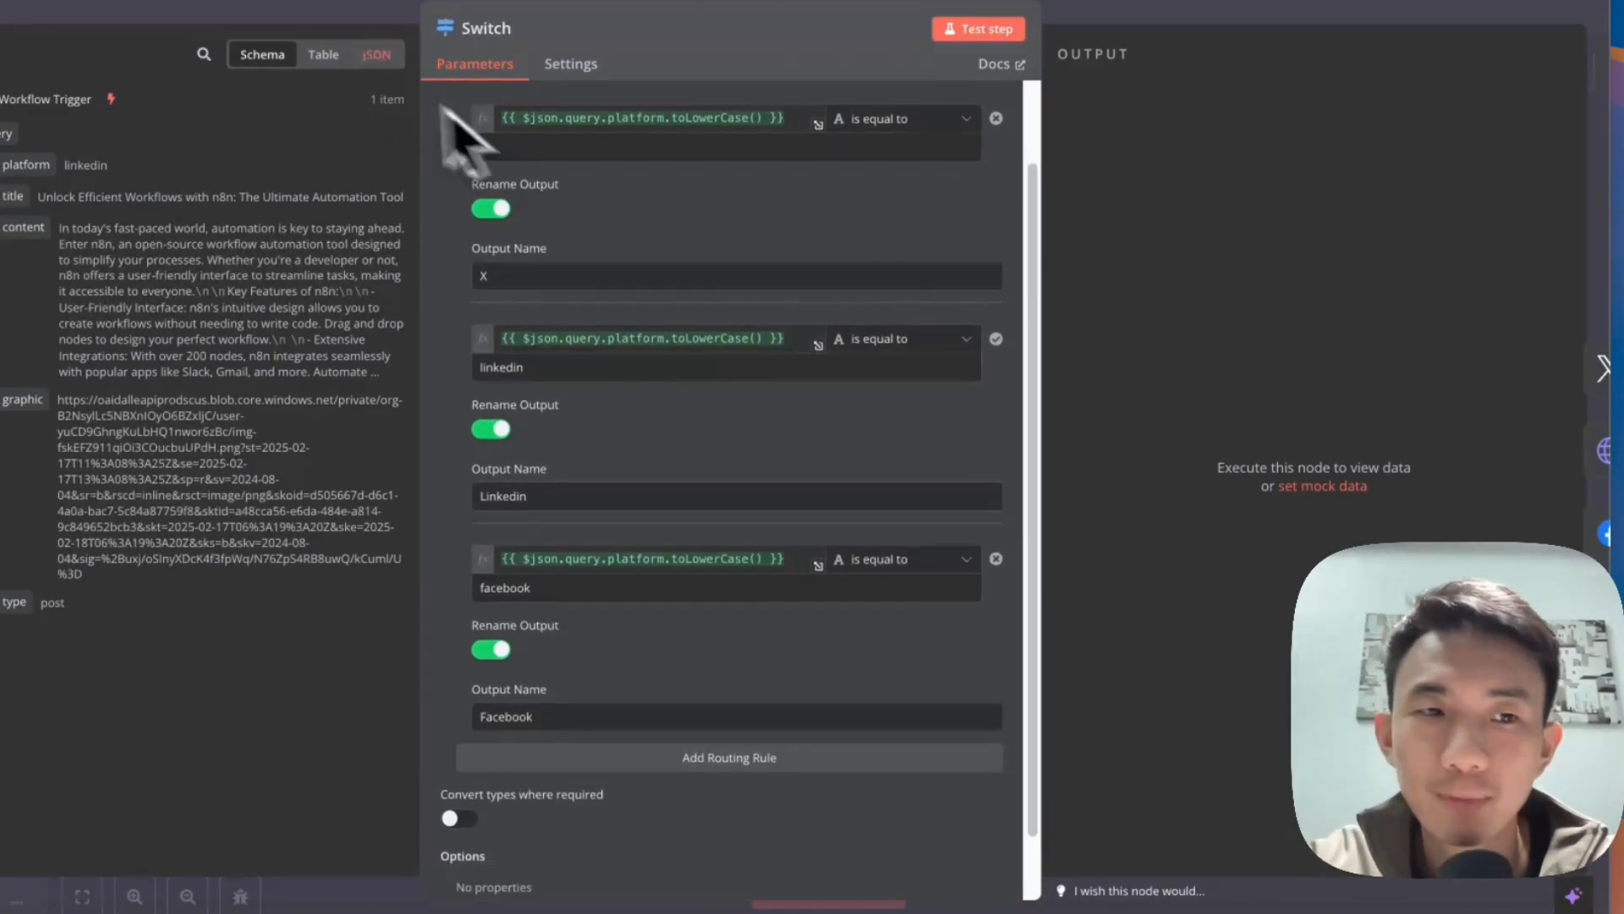
click(313, 19)
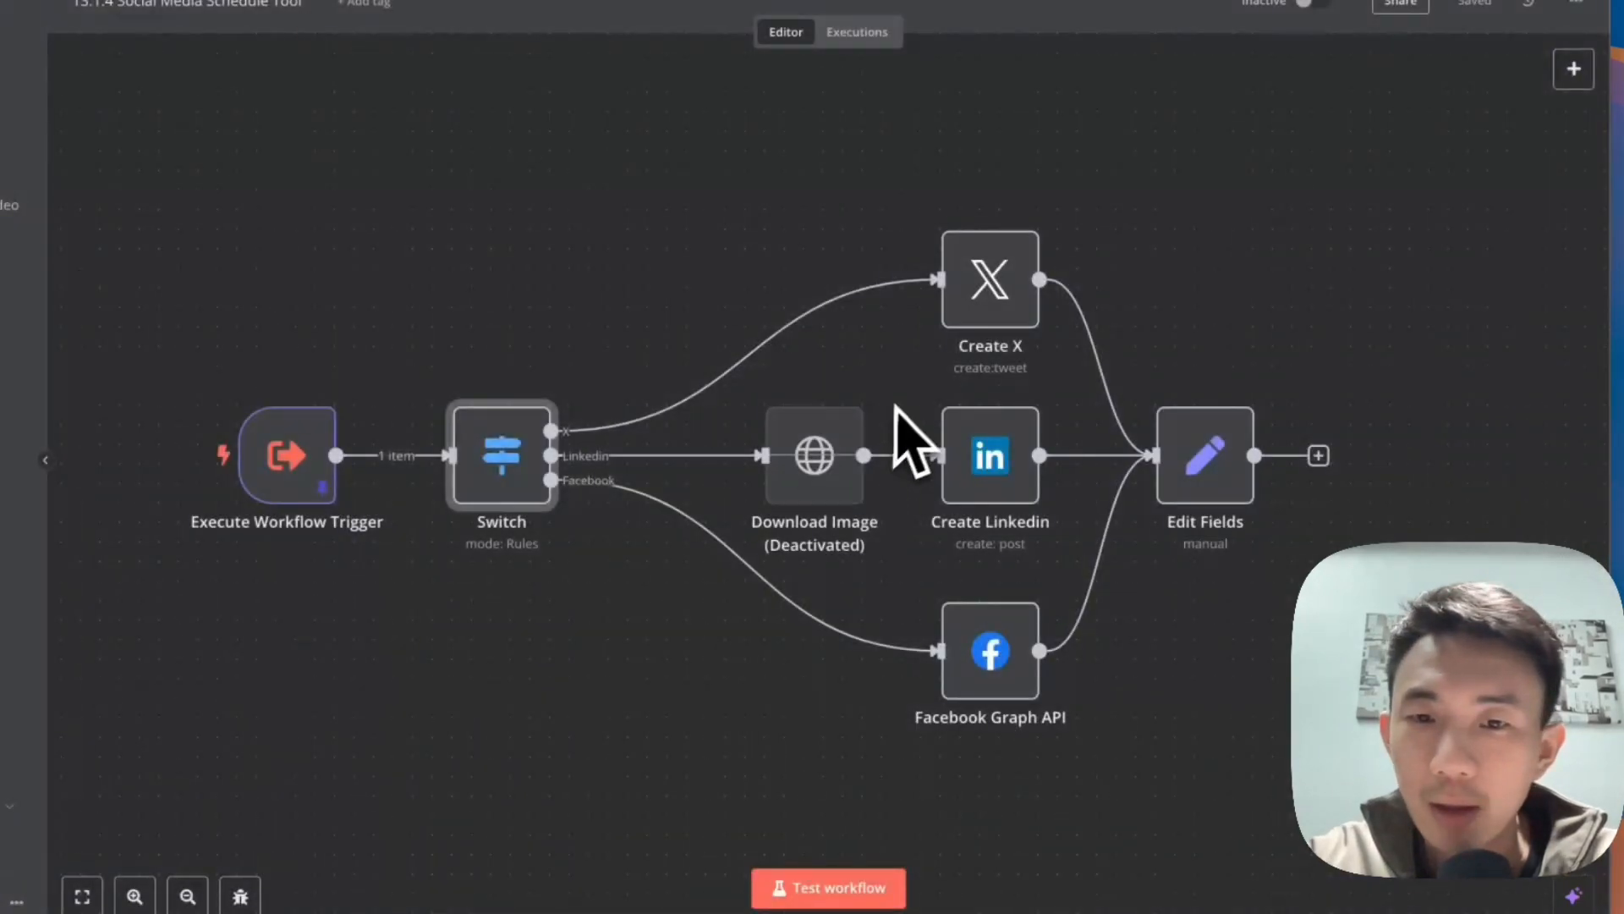
- Check the Create X node's credential, operation and text settings, and search the node list for "x", closing both
double_click(988, 315)
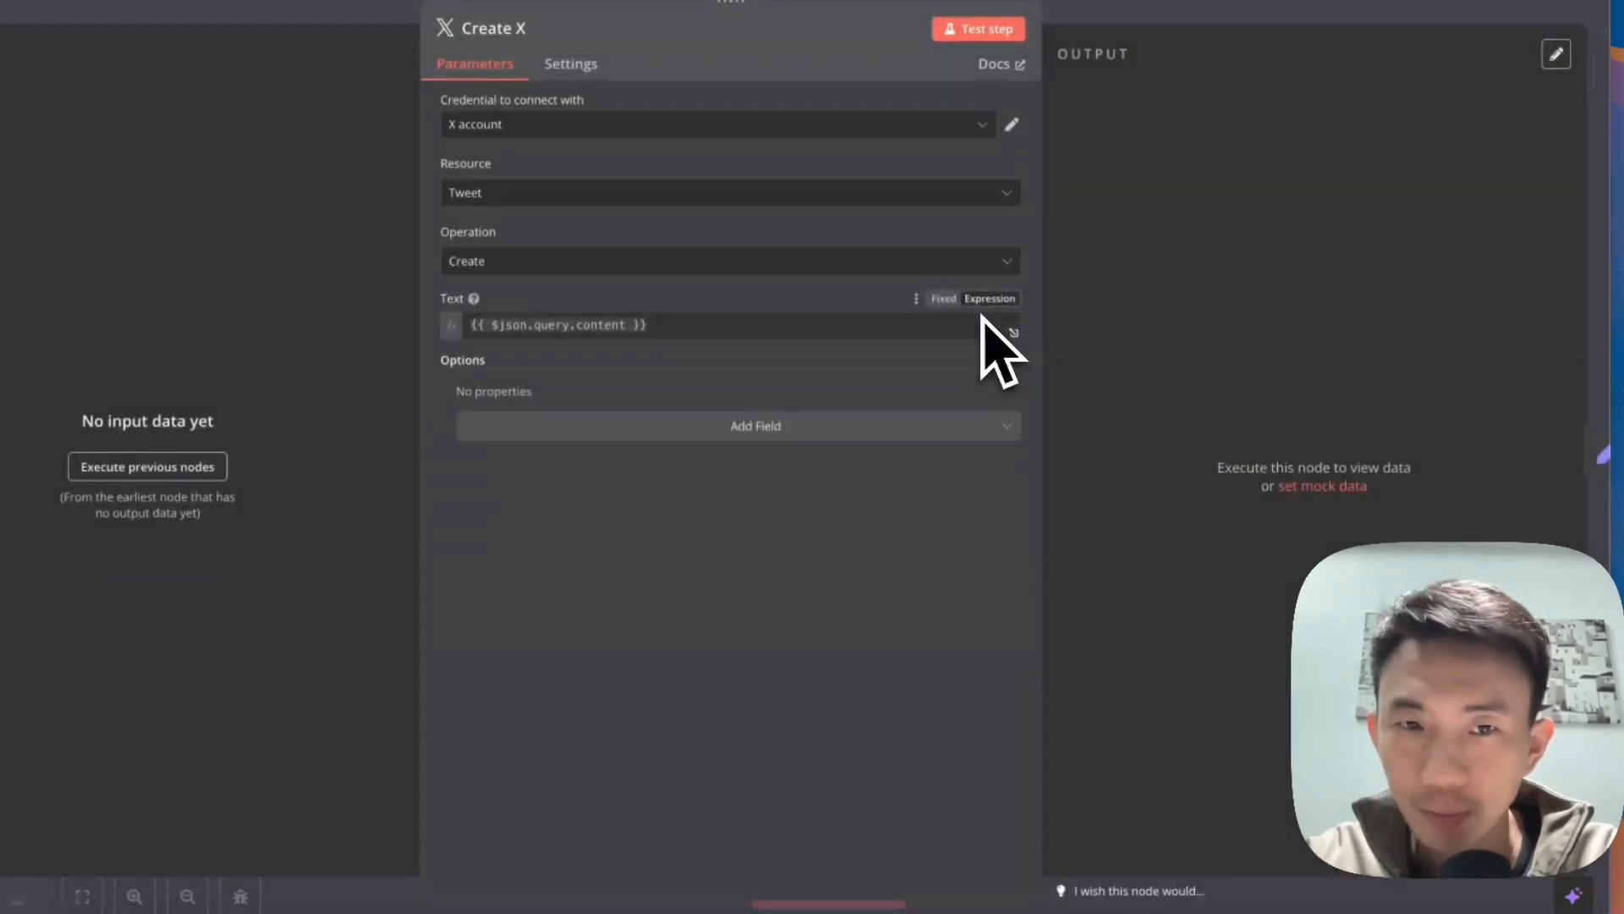
key(Escape)
click(1568, 69)
text(x)
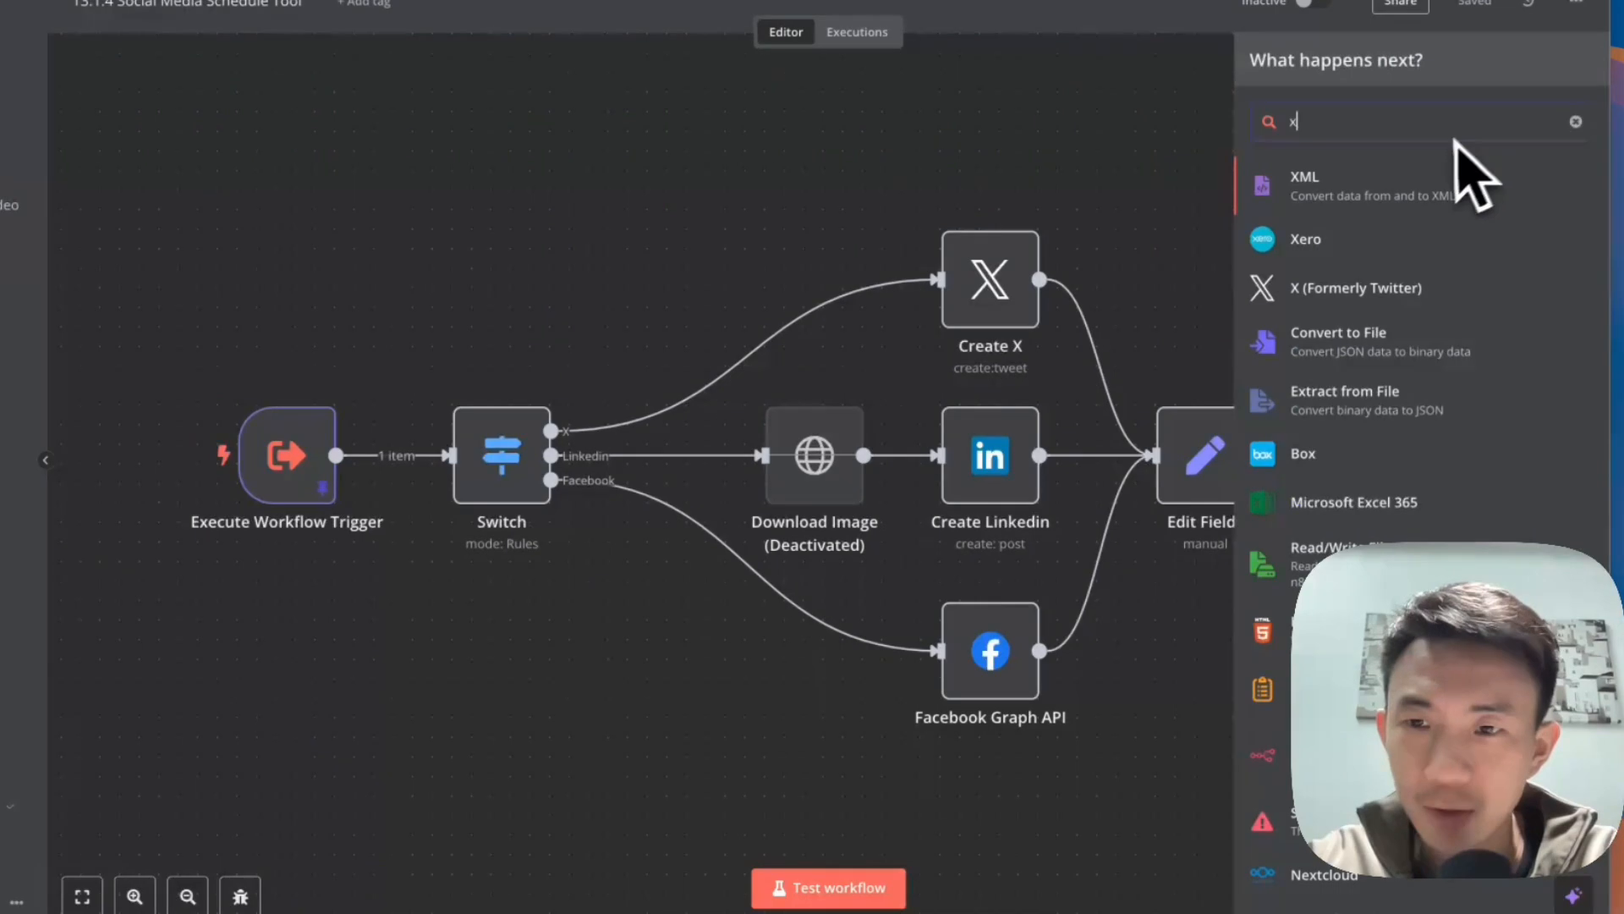
key(Escape)
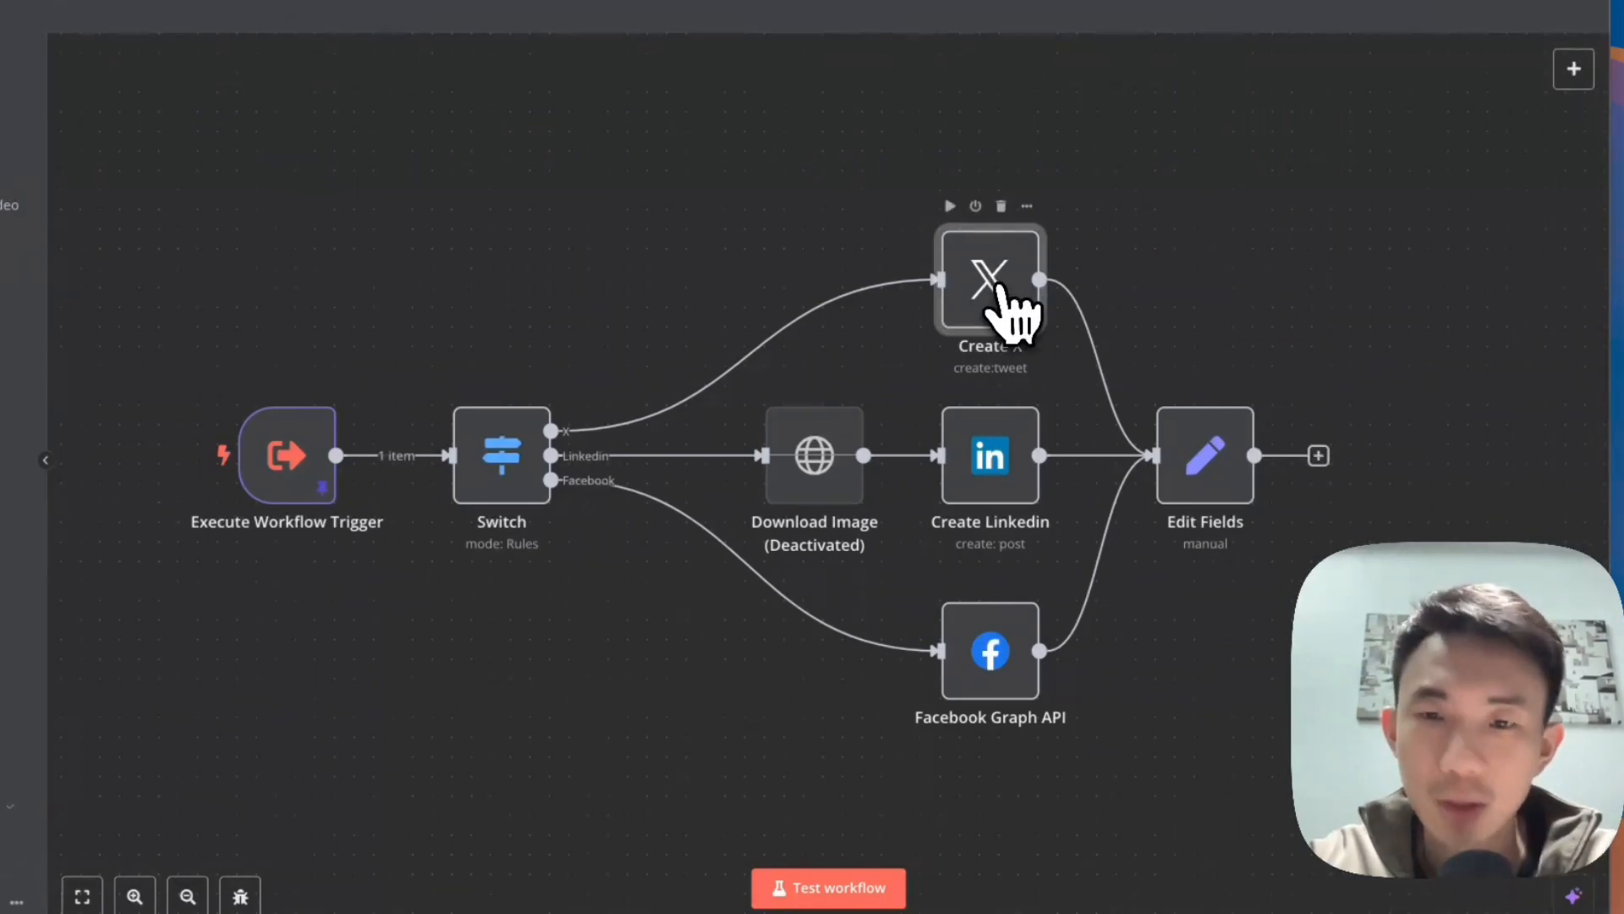
double_click(1011, 310)
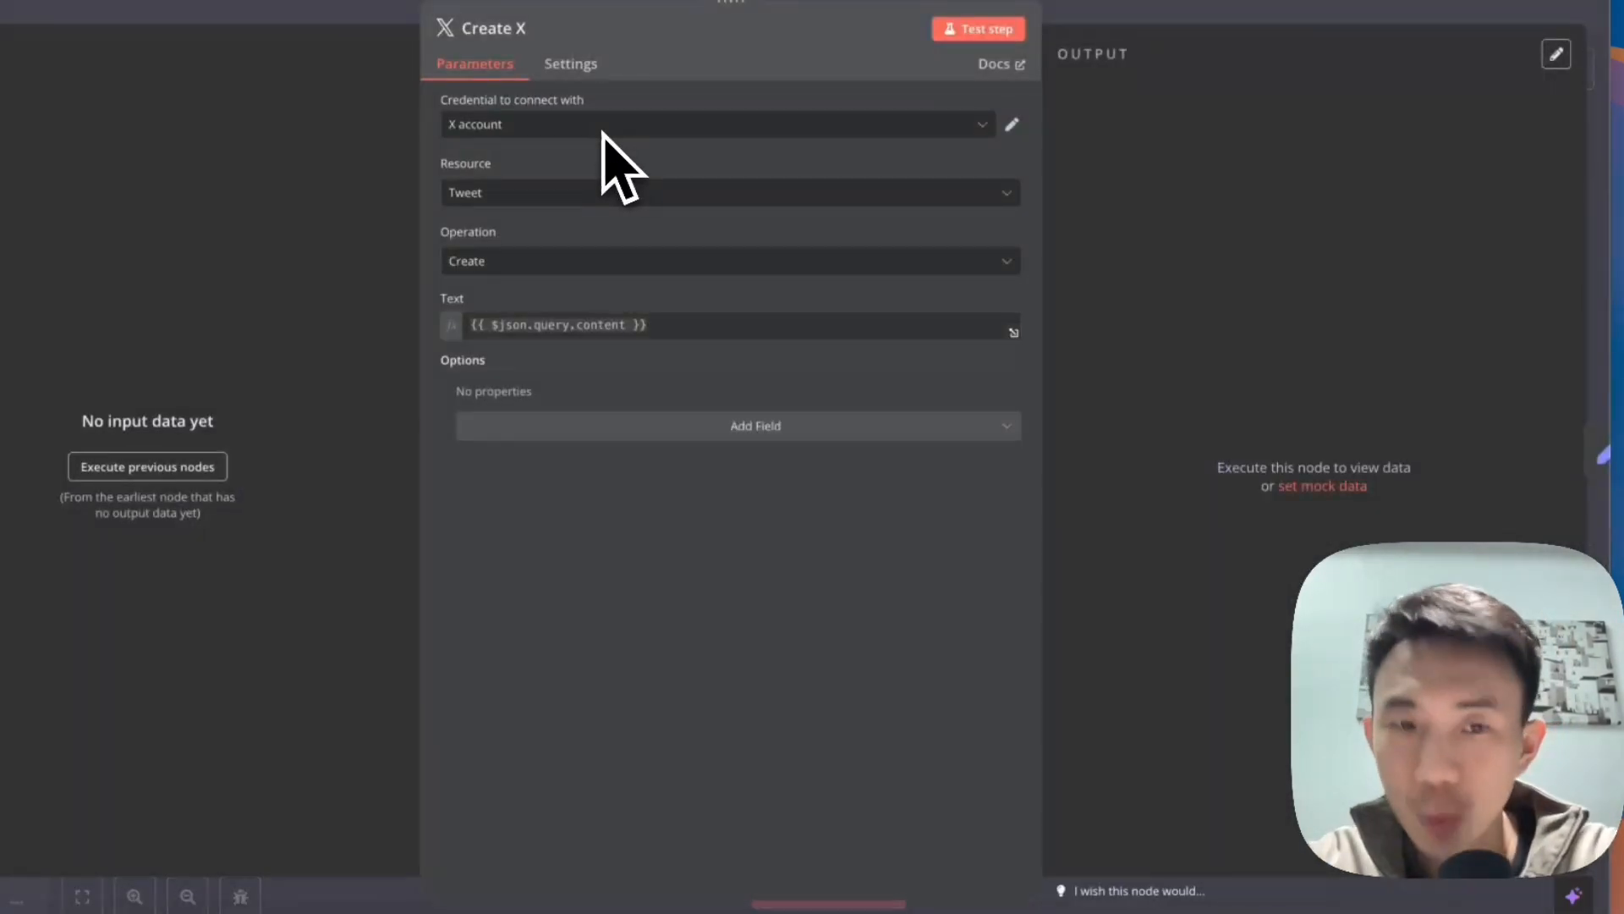
click(339, 7)
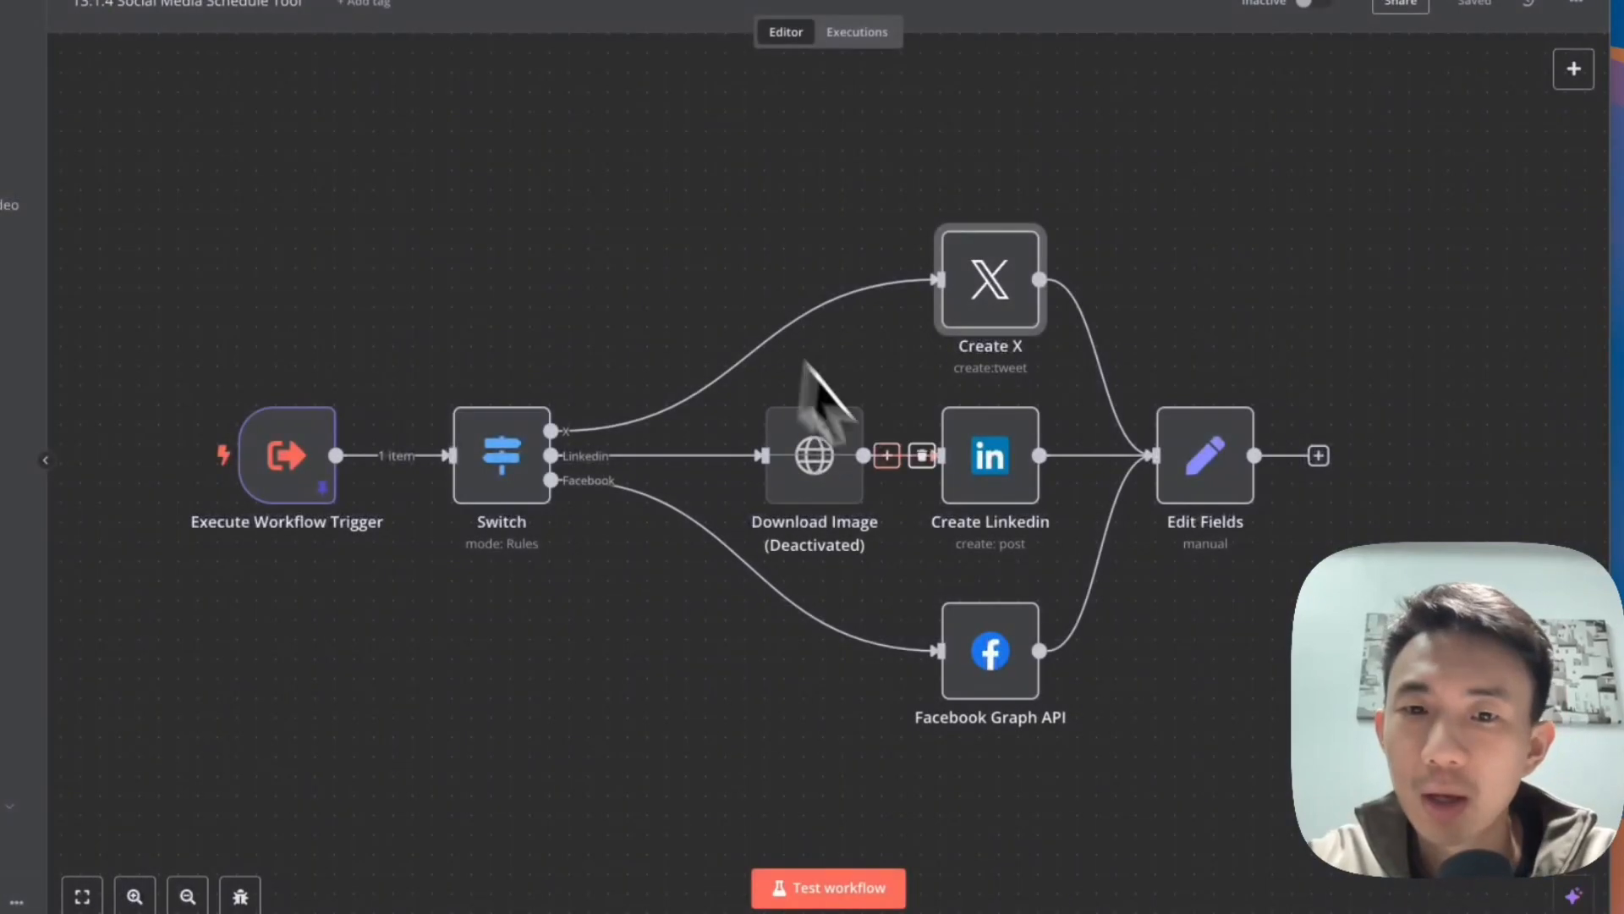
- Check the Download Image node's URL and the Create Linkedin node's post settings, closing each
double_click(814, 451)
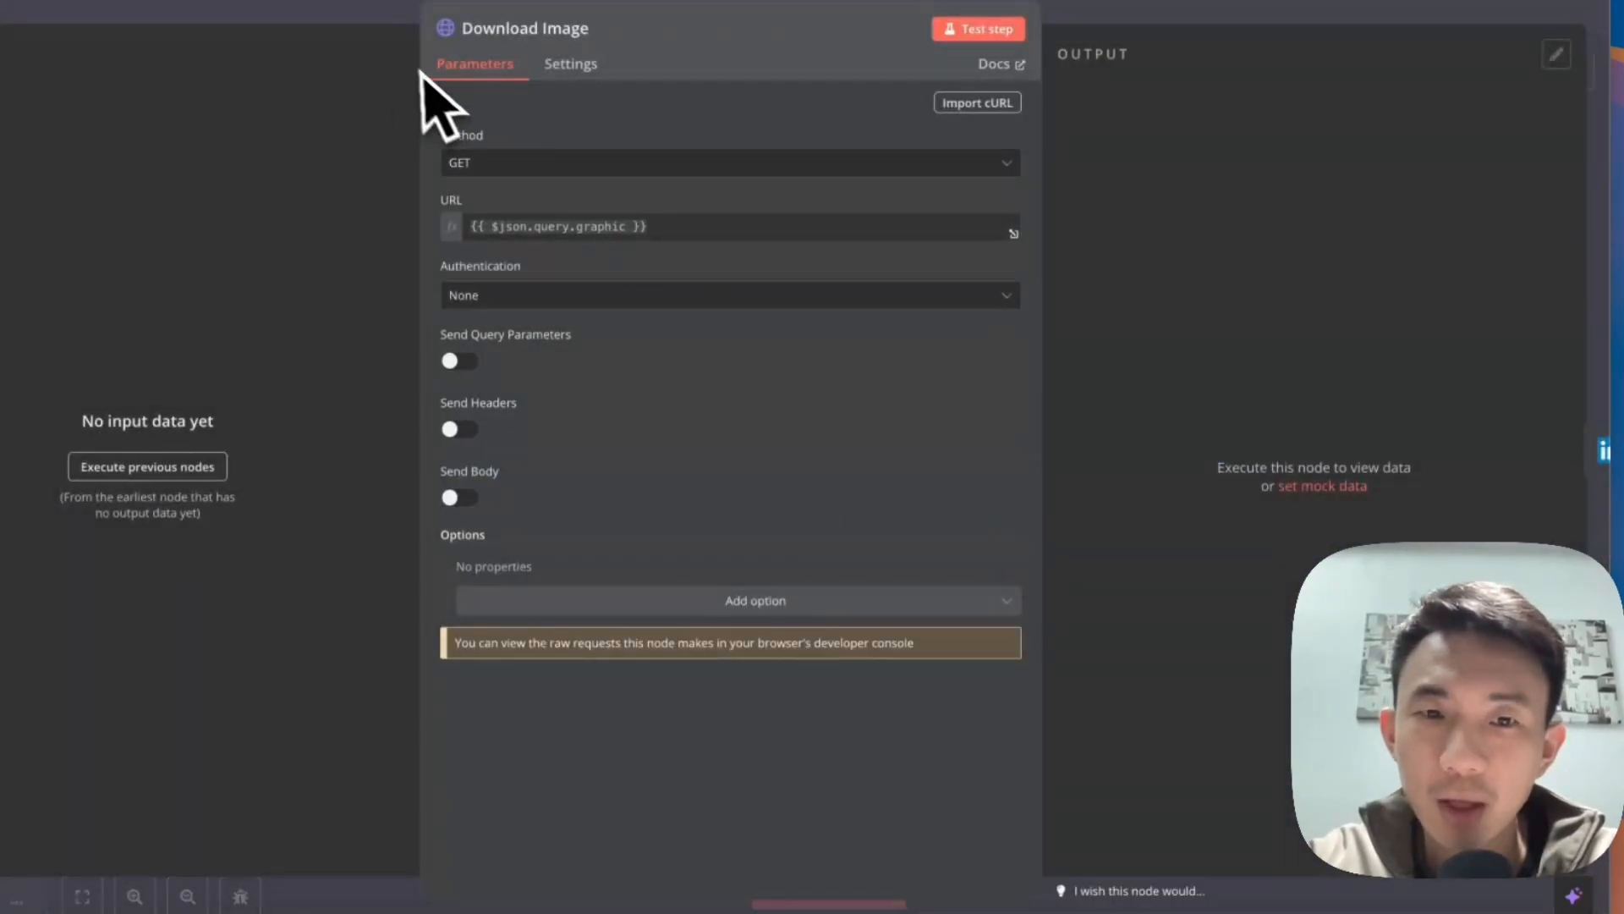
click(361, 42)
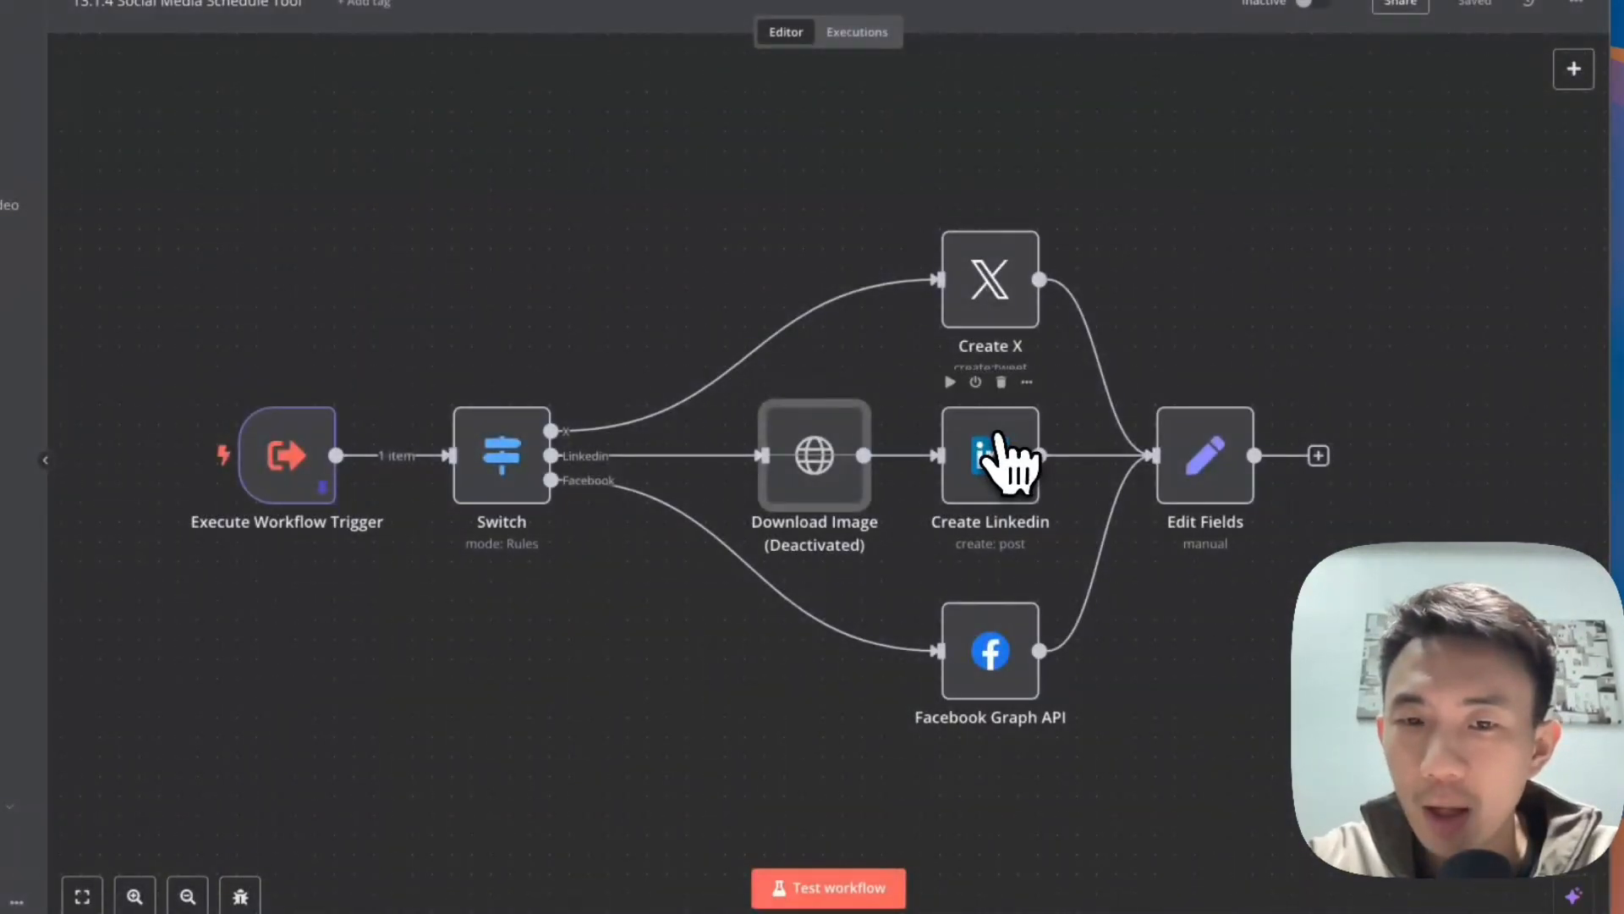
double_click(1005, 448)
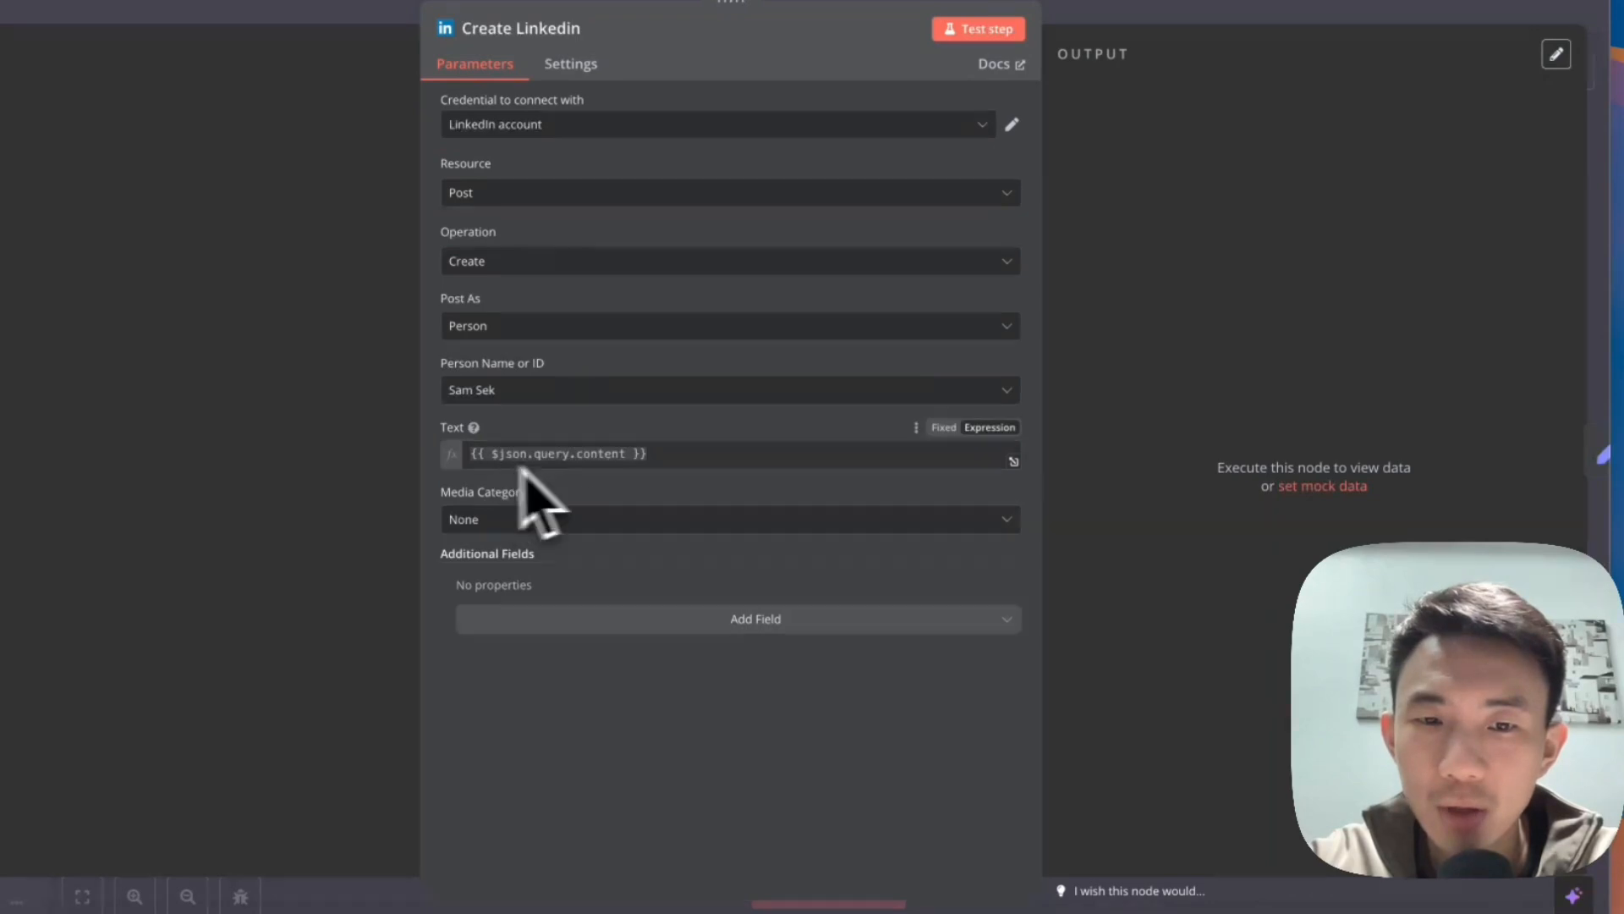
key(Escape)
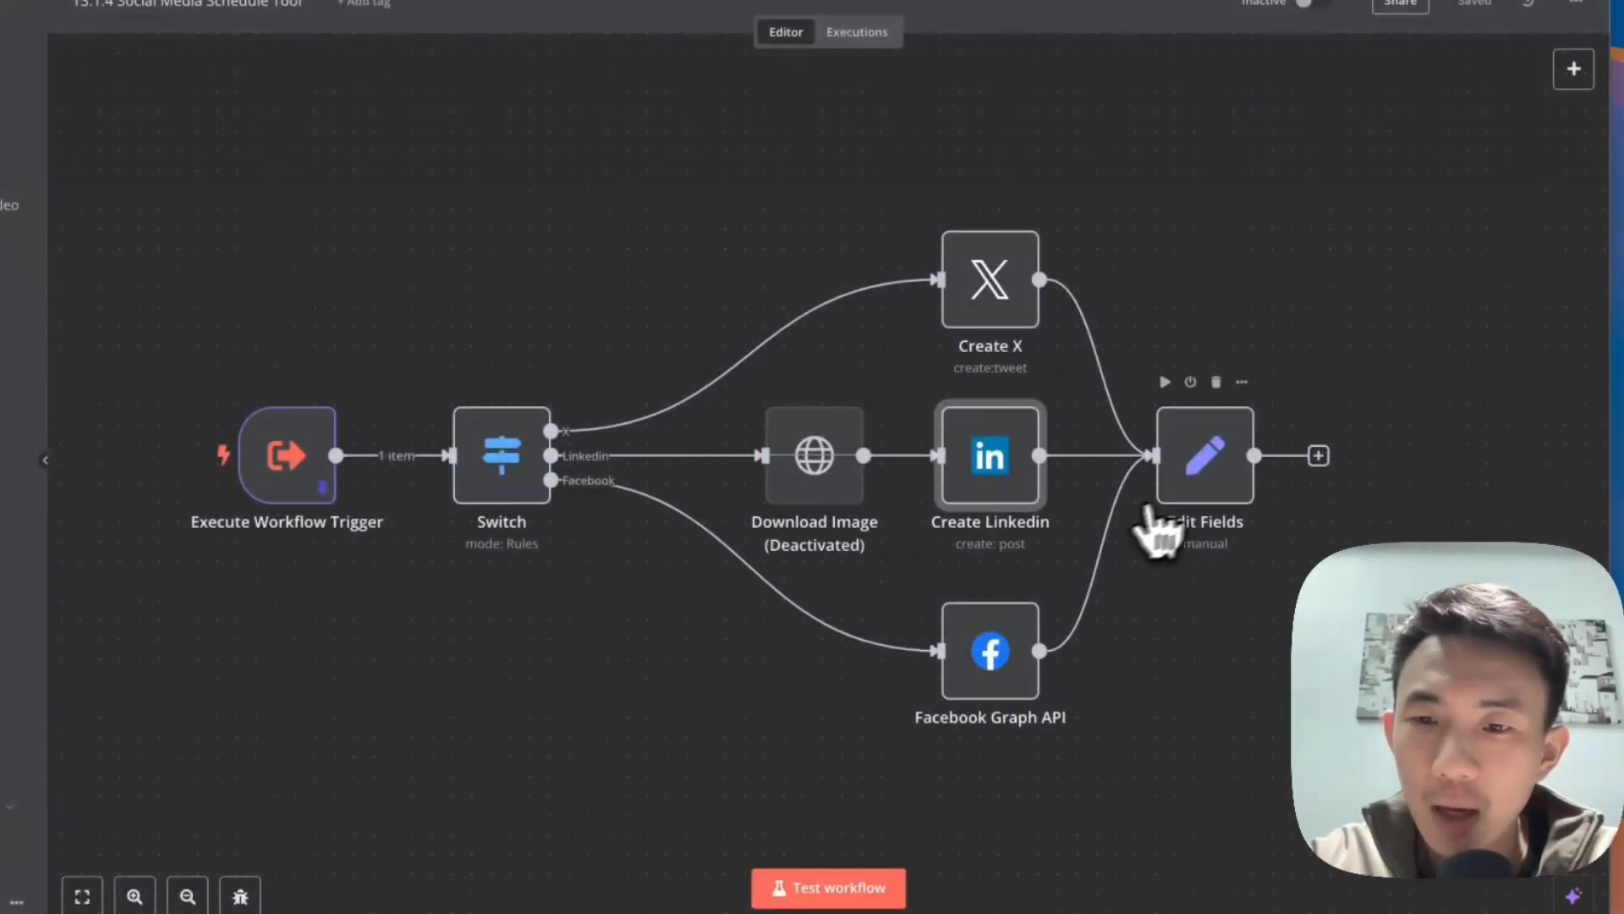
- Review the Edit Fields node's response mapping and the Facebook Graph API node's request and query parameters, closing each
double_click(1188, 495)
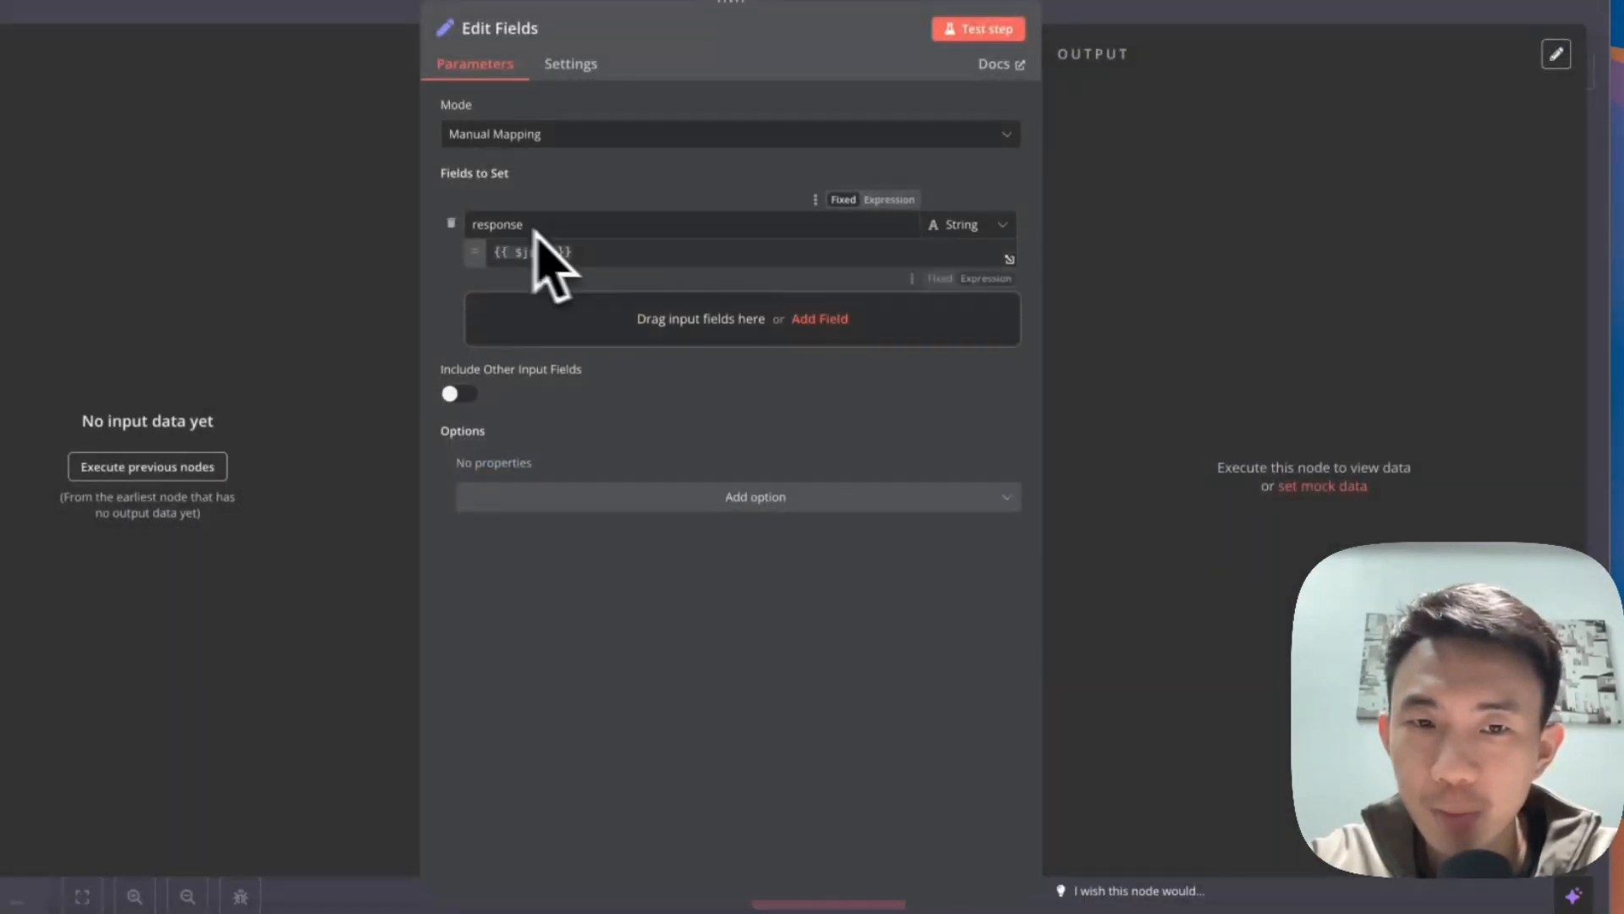
key(Escape)
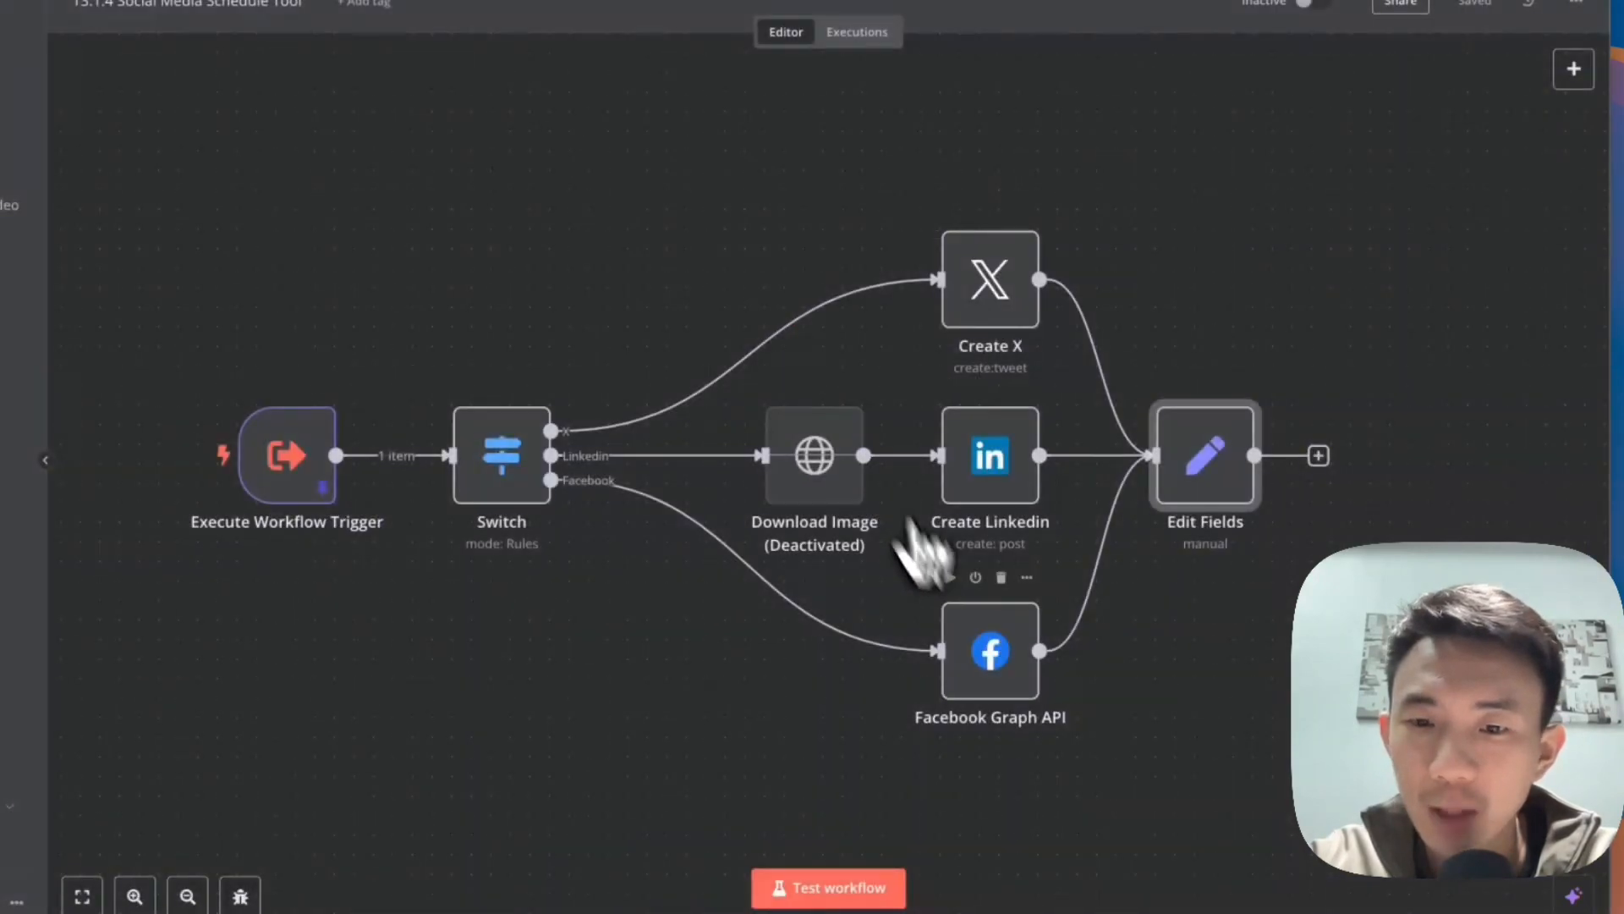
click(988, 656)
double_click(988, 658)
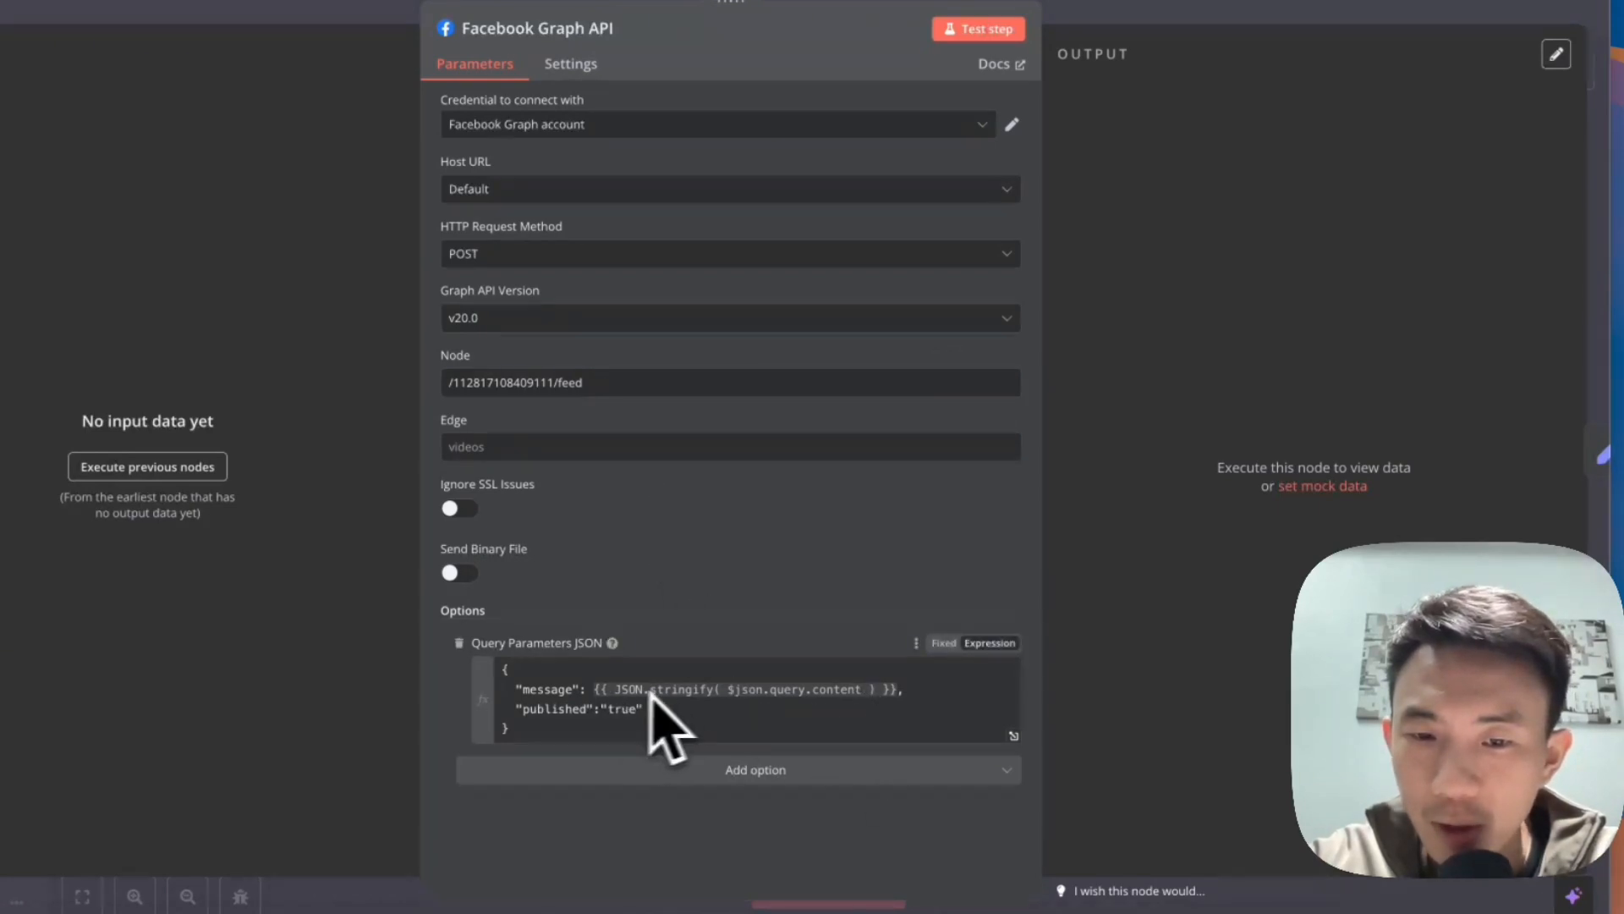
click(221, 39)
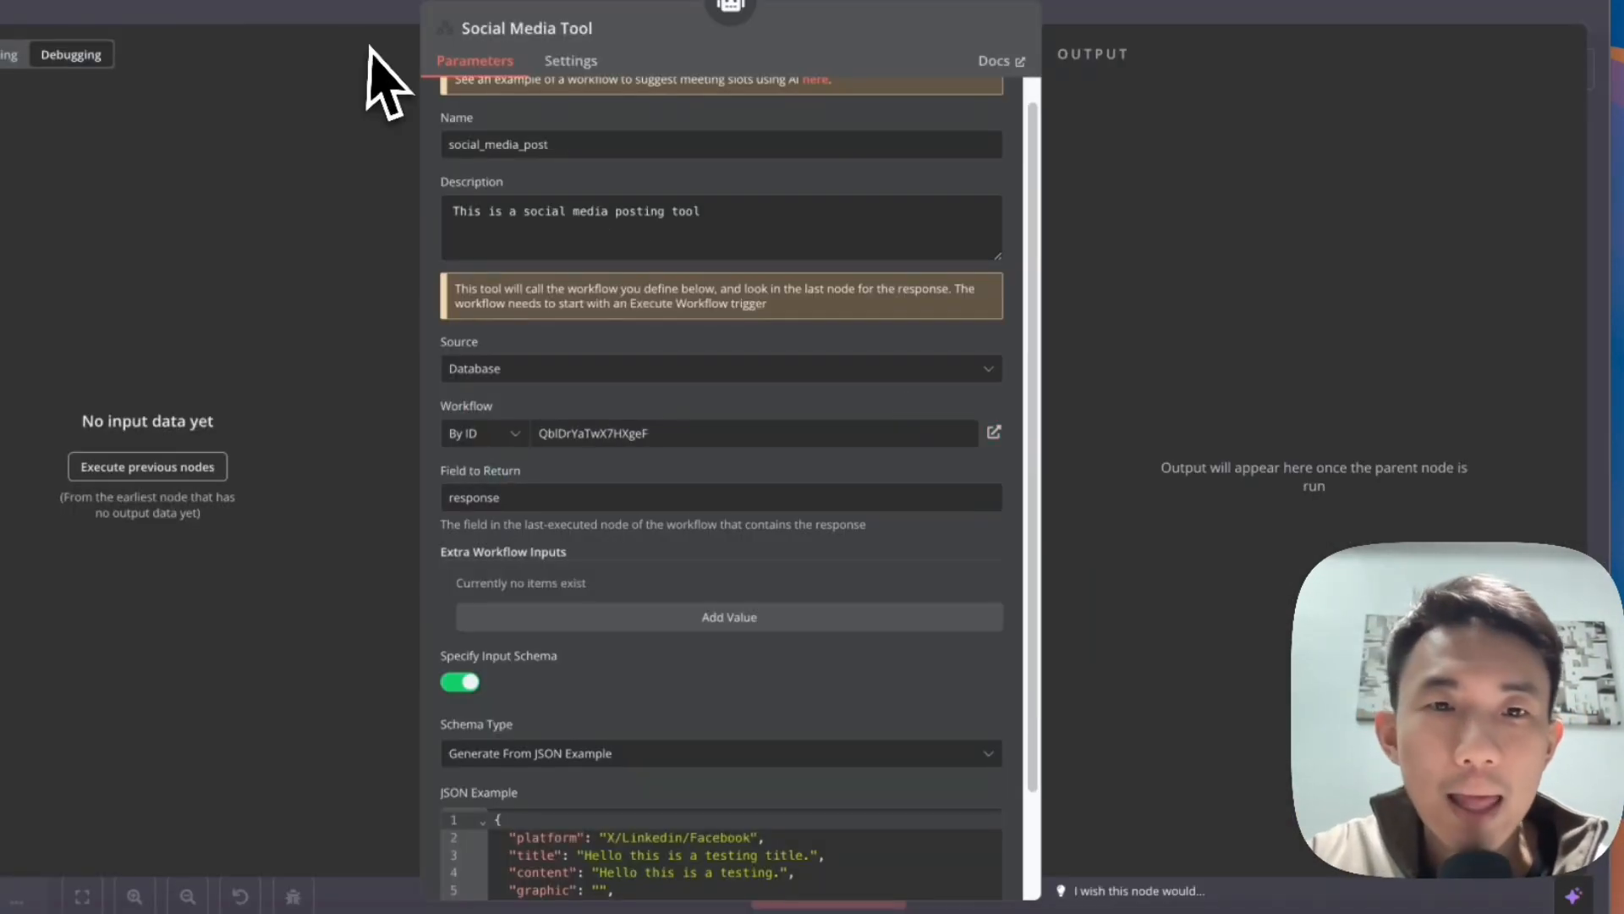
- Close the Social Media Tool node, move the Donna AI Assistant node up again and list the tools it can connect
click(313, 12)
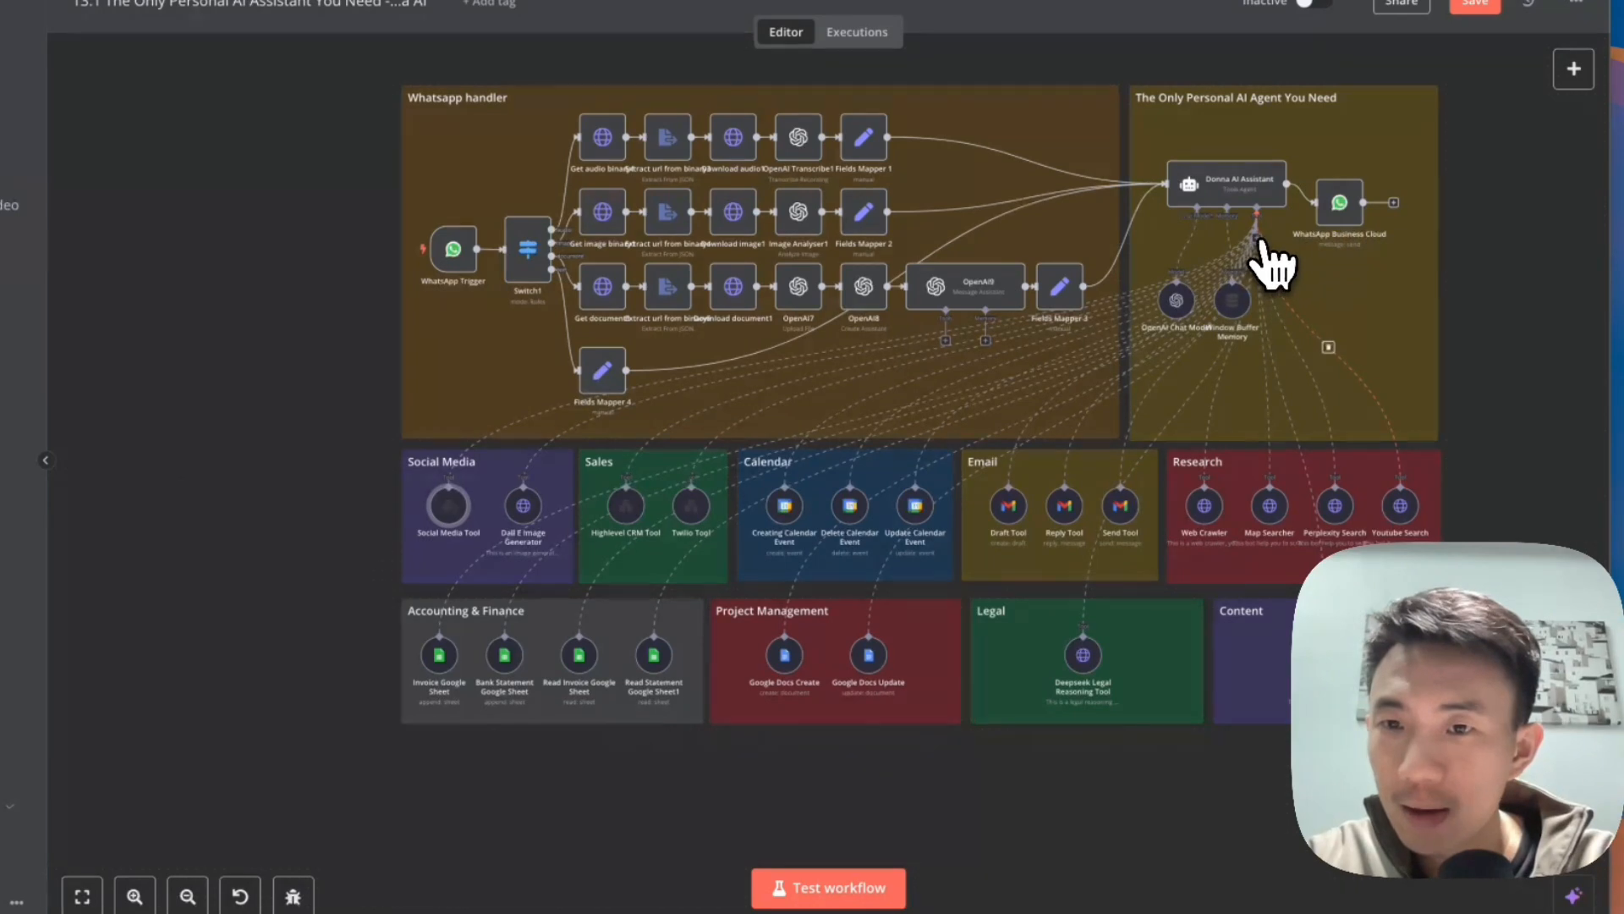
drag(1265, 204, 1247, 179)
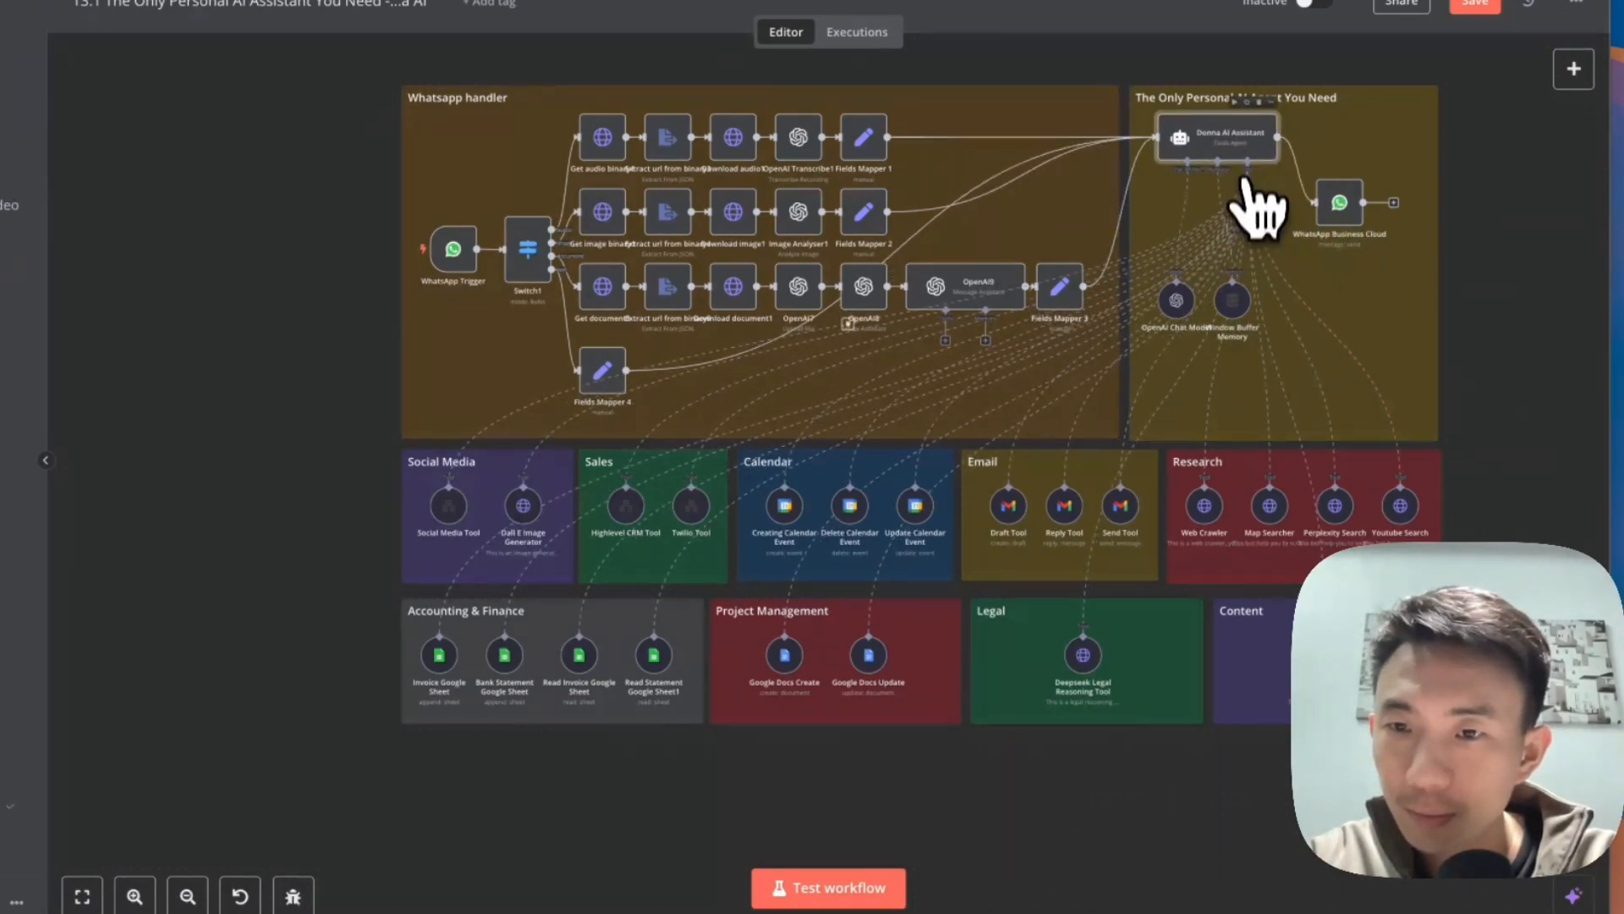
click(1248, 193)
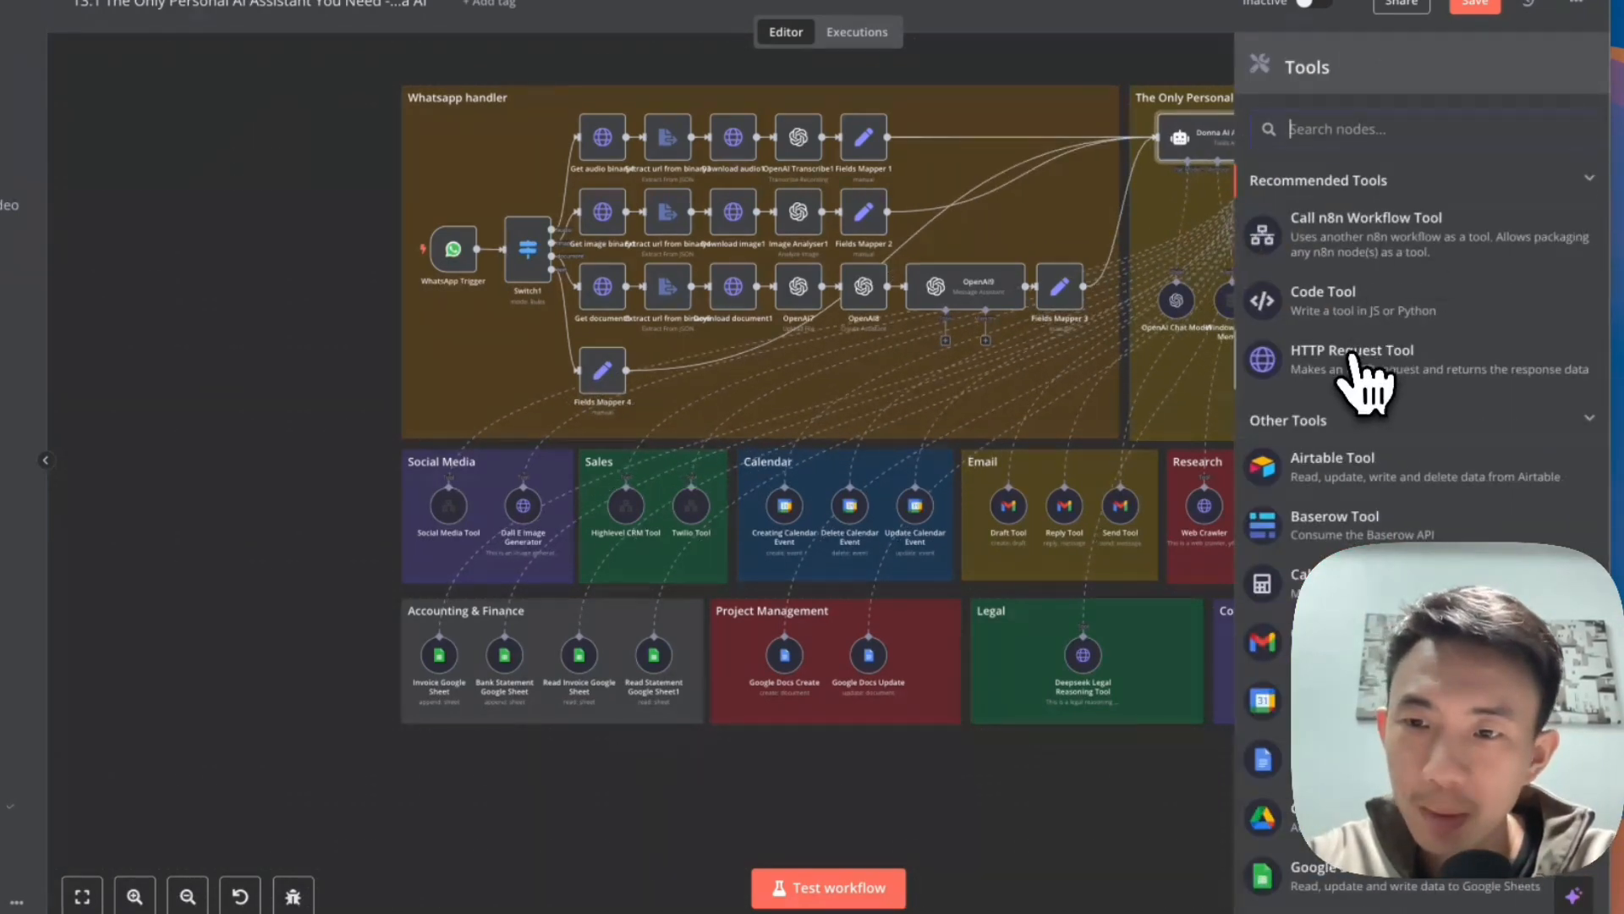
- Review the Dall E Image Generator tool's URL, OpenAI credential and JSON body including the image size, and close it
double_click(518, 504)
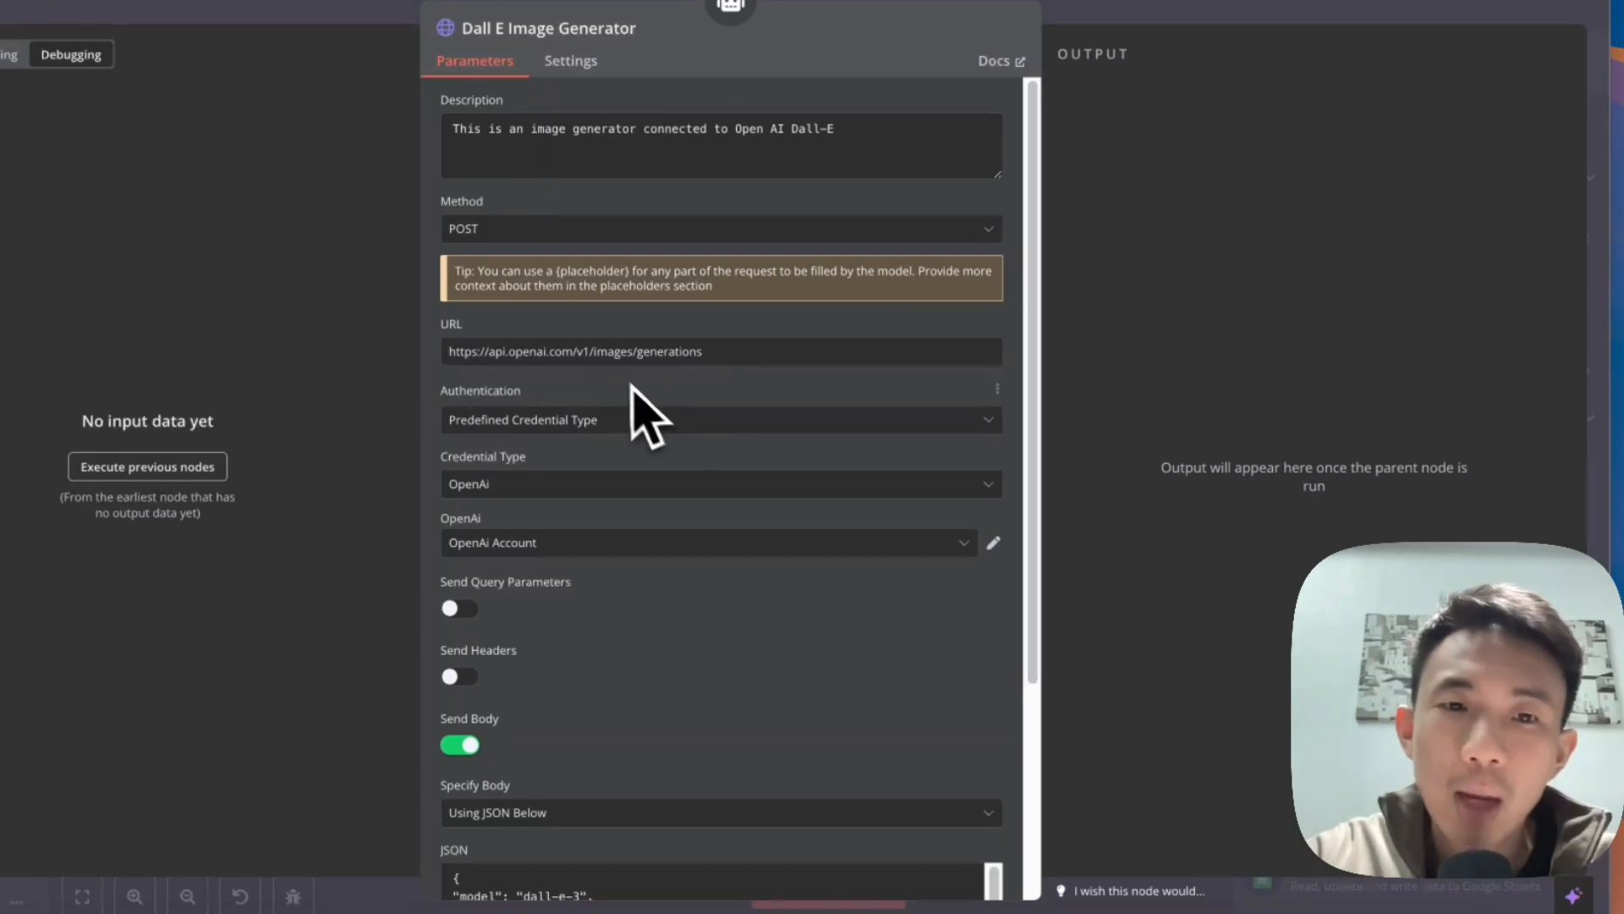
scroll(635, 419, down, 2)
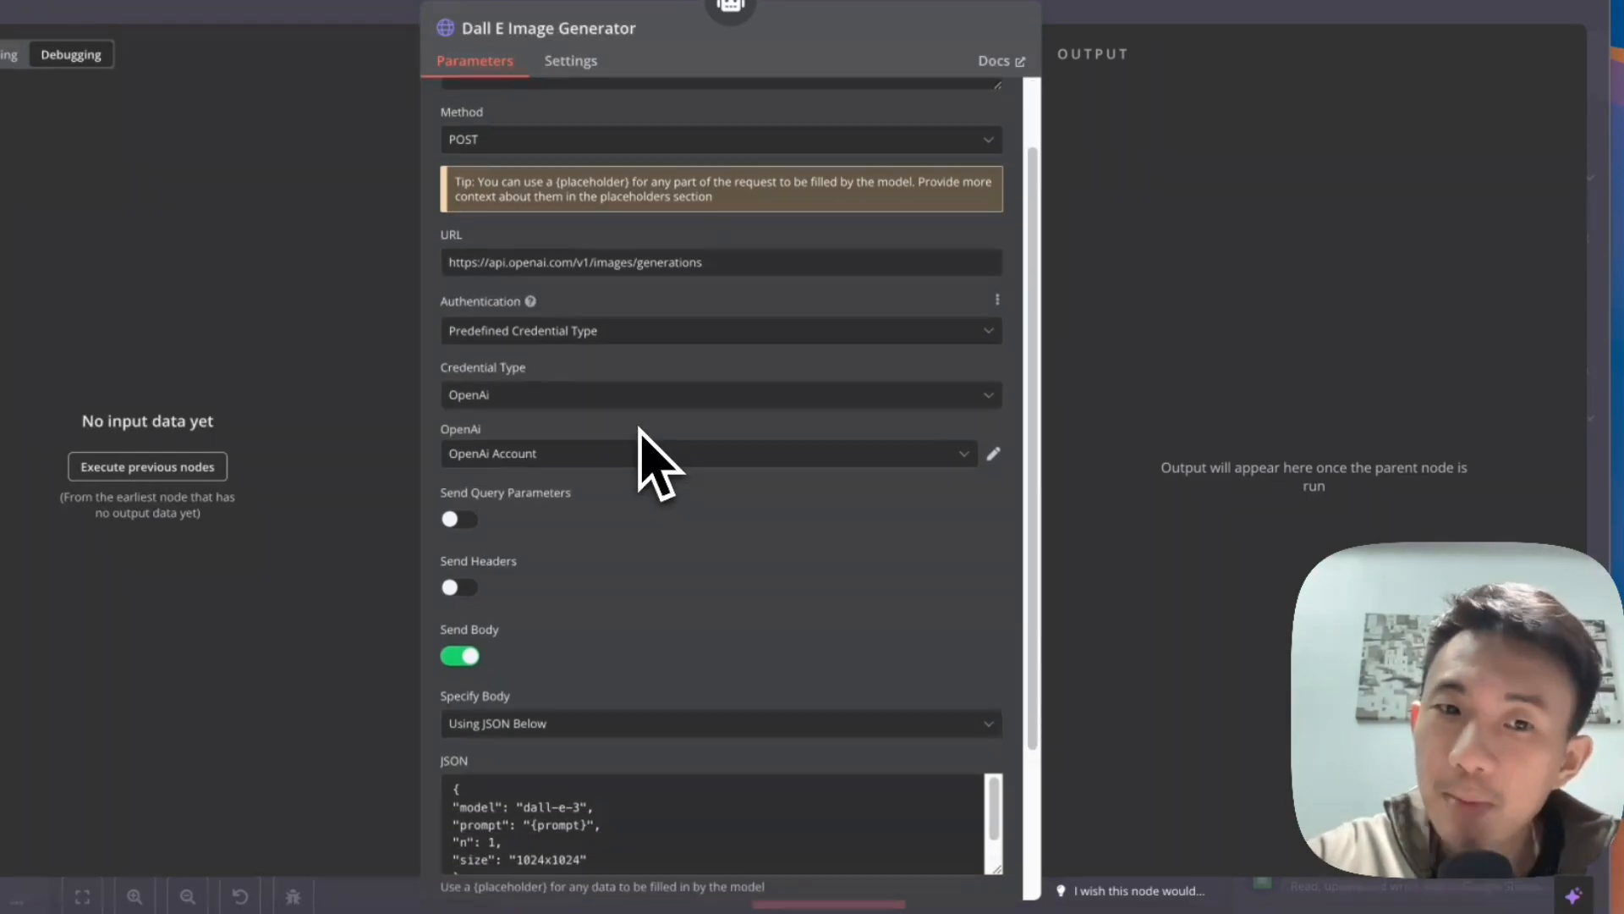
scroll(572, 434, down, 2)
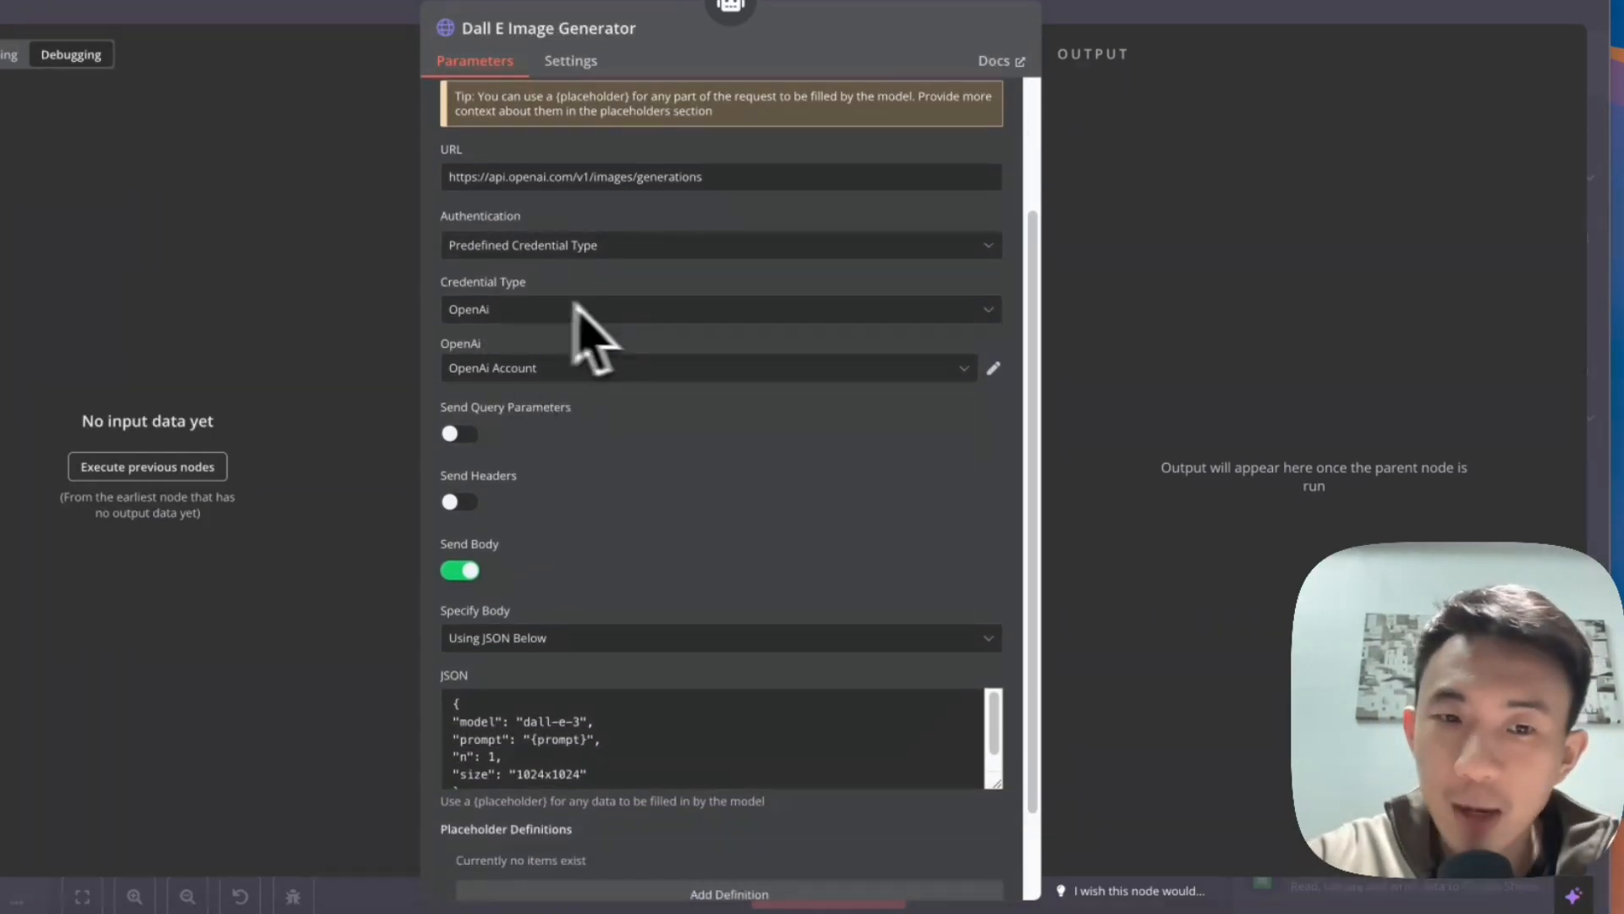
scroll(609, 339, down, 2)
scroll(810, 553, down, 1)
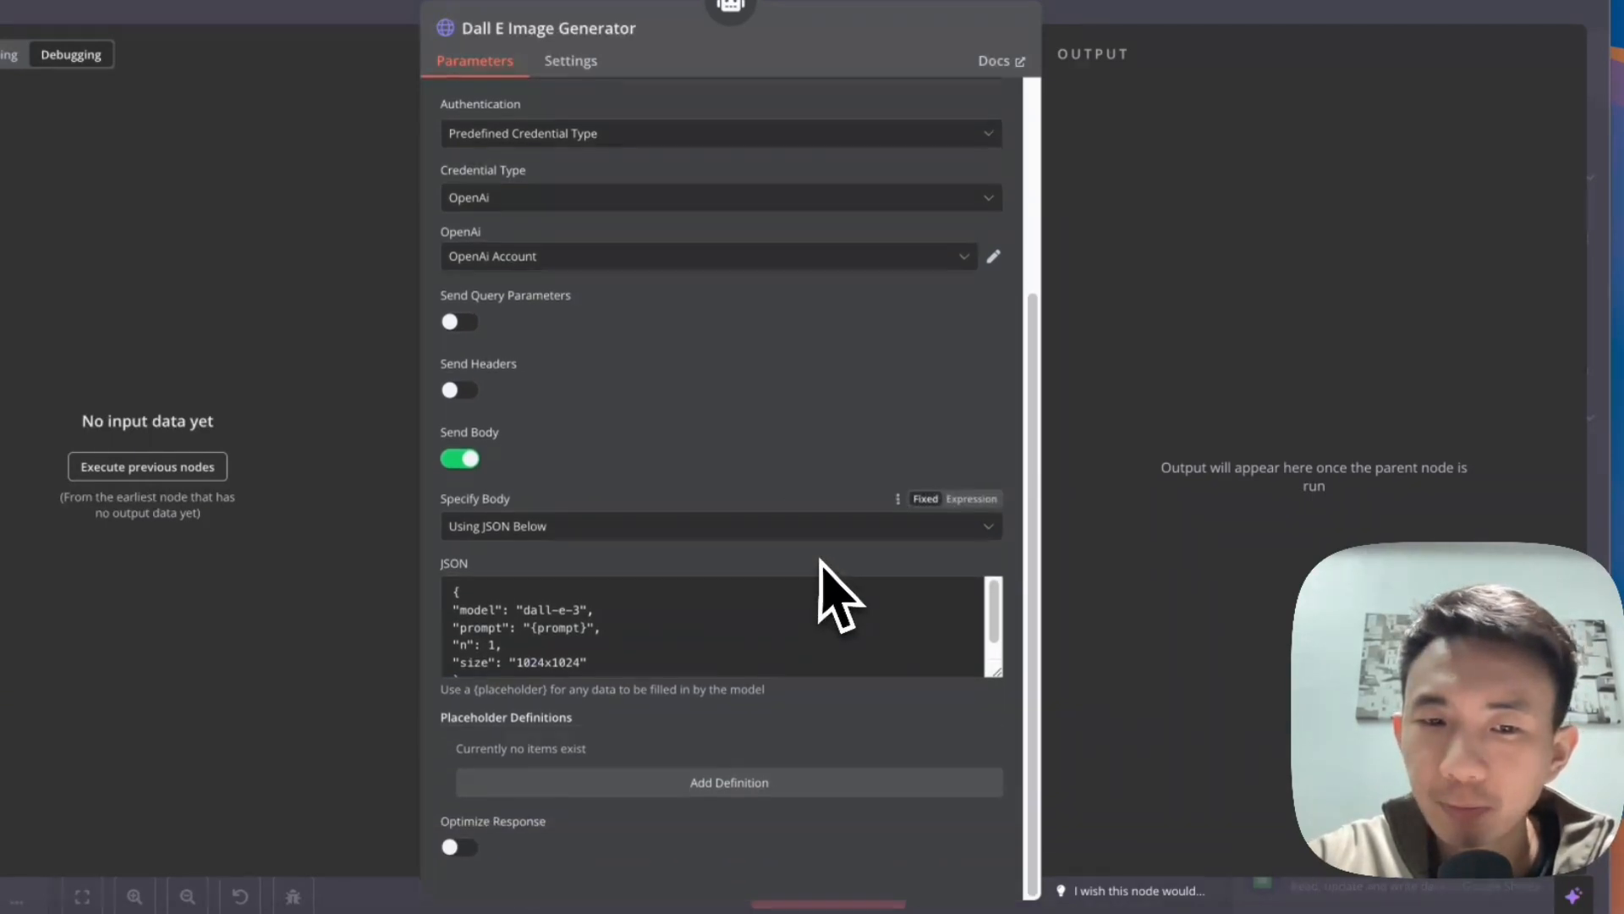
scroll(804, 615, down, 1)
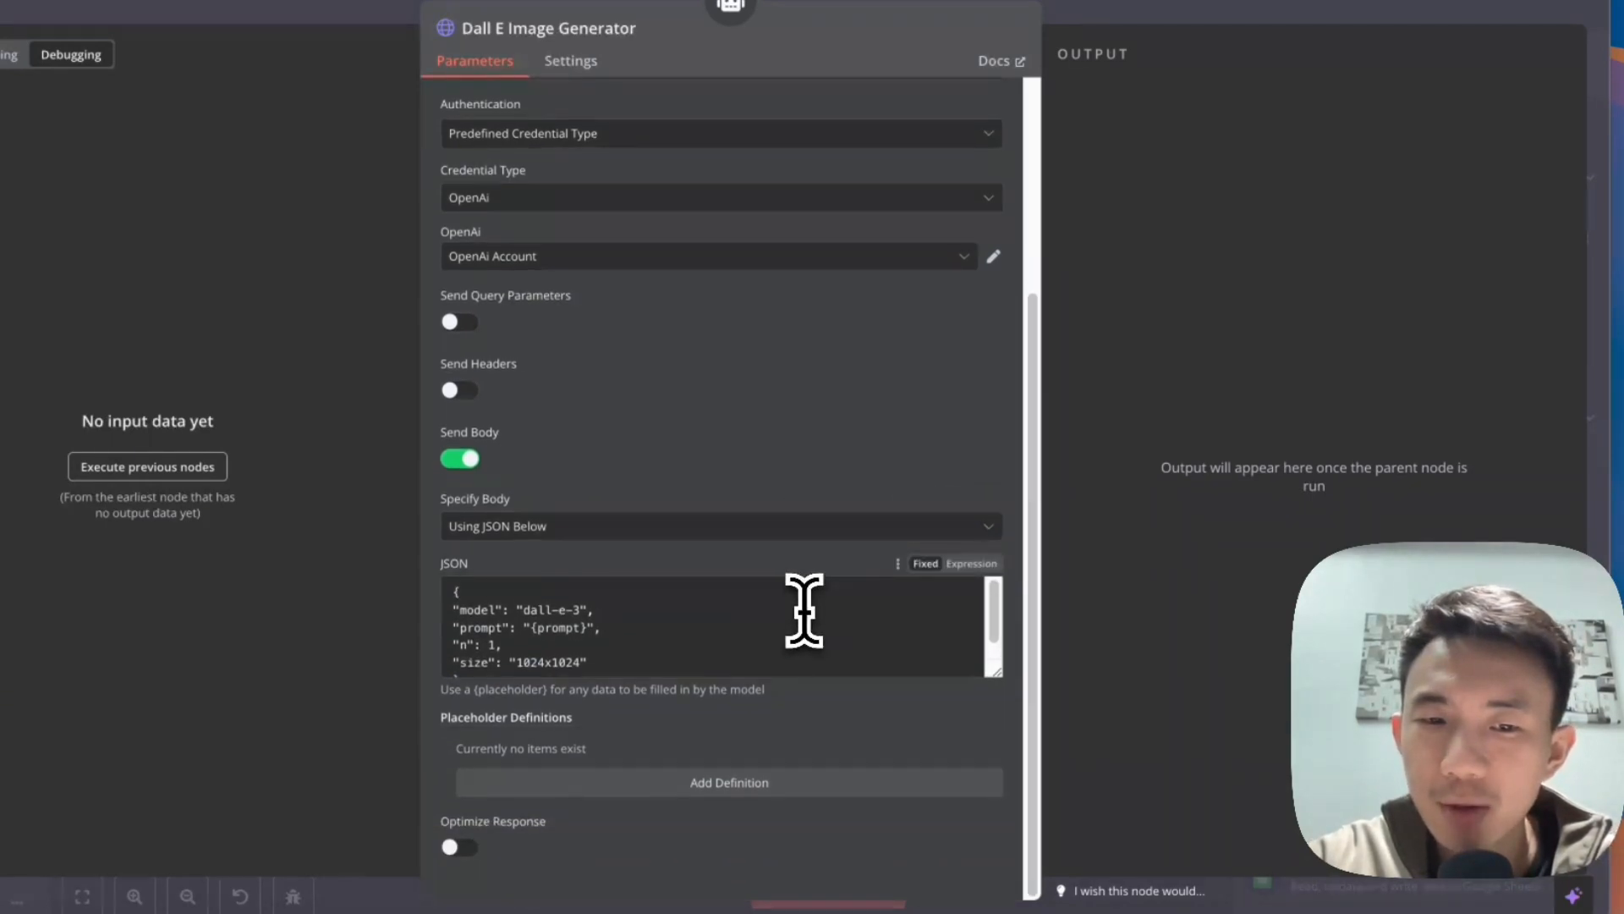
scroll(804, 609, up, 1)
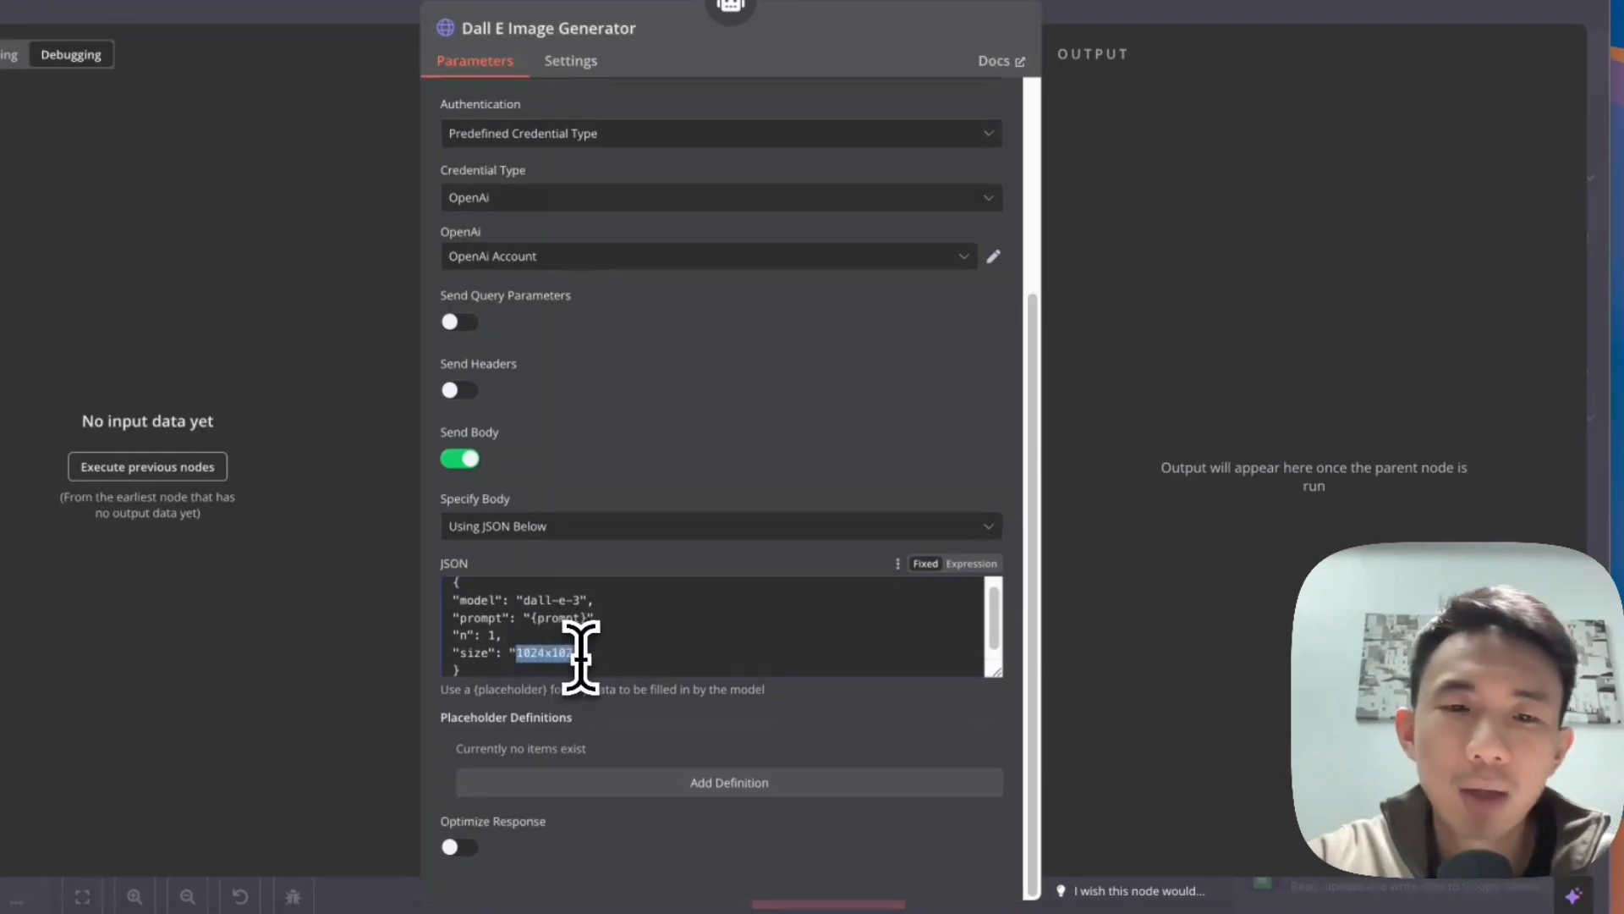
click(349, 23)
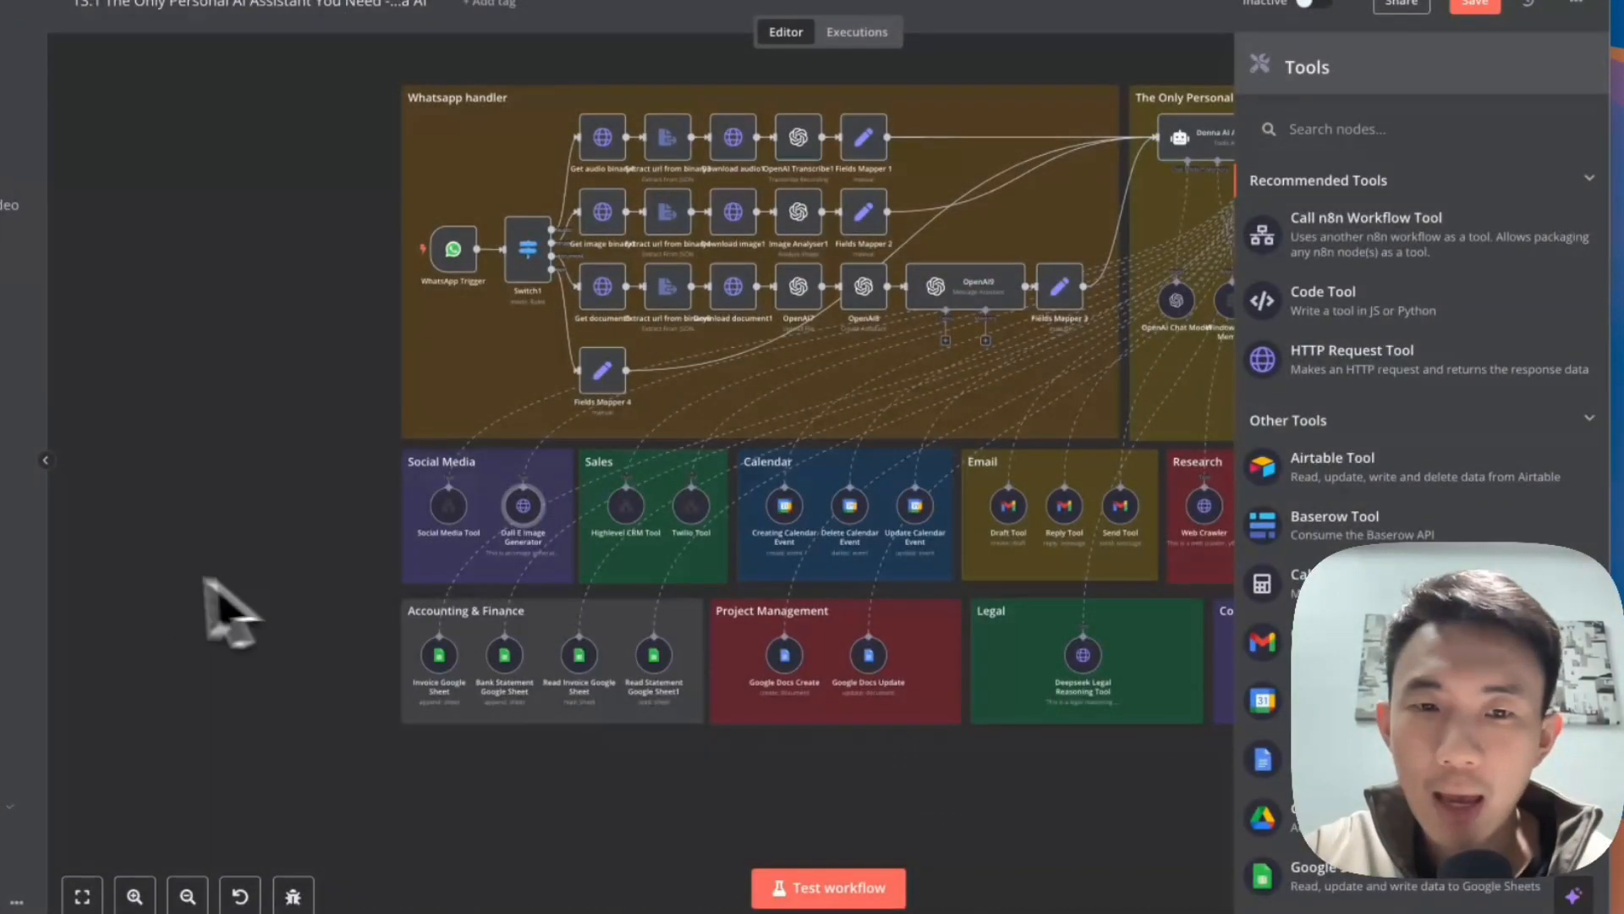
- Dismiss the tool list, reopen it from the Donna AI Assistant's tool connector to show the workflow-calling tool, and close it
scroll(224, 559, right, 3)
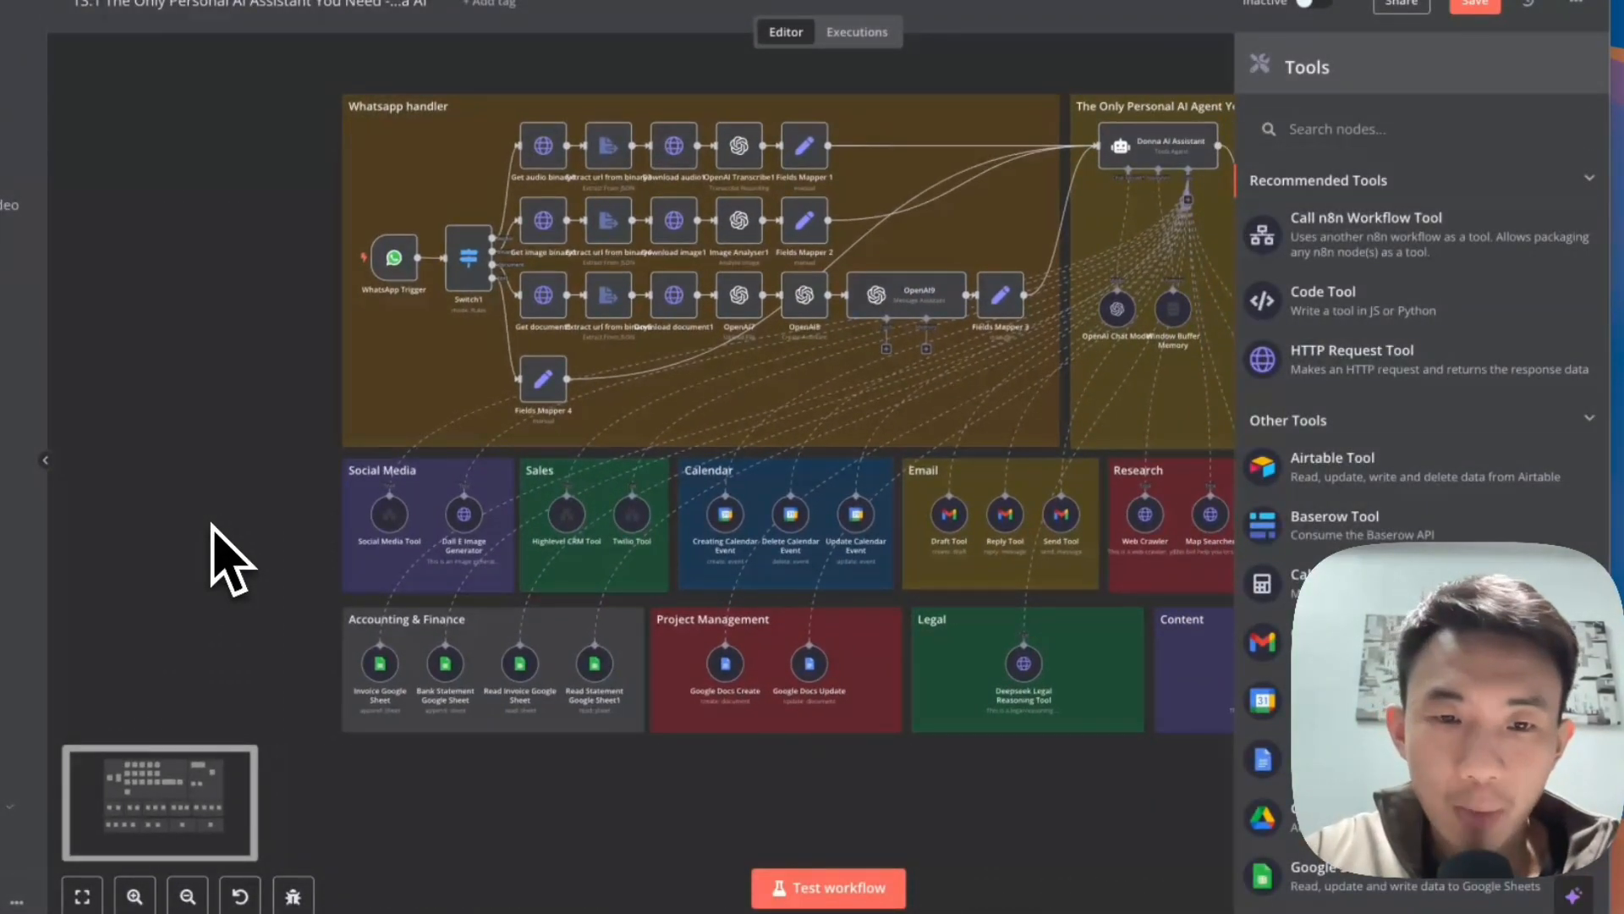
scroll(227, 558, right, 2)
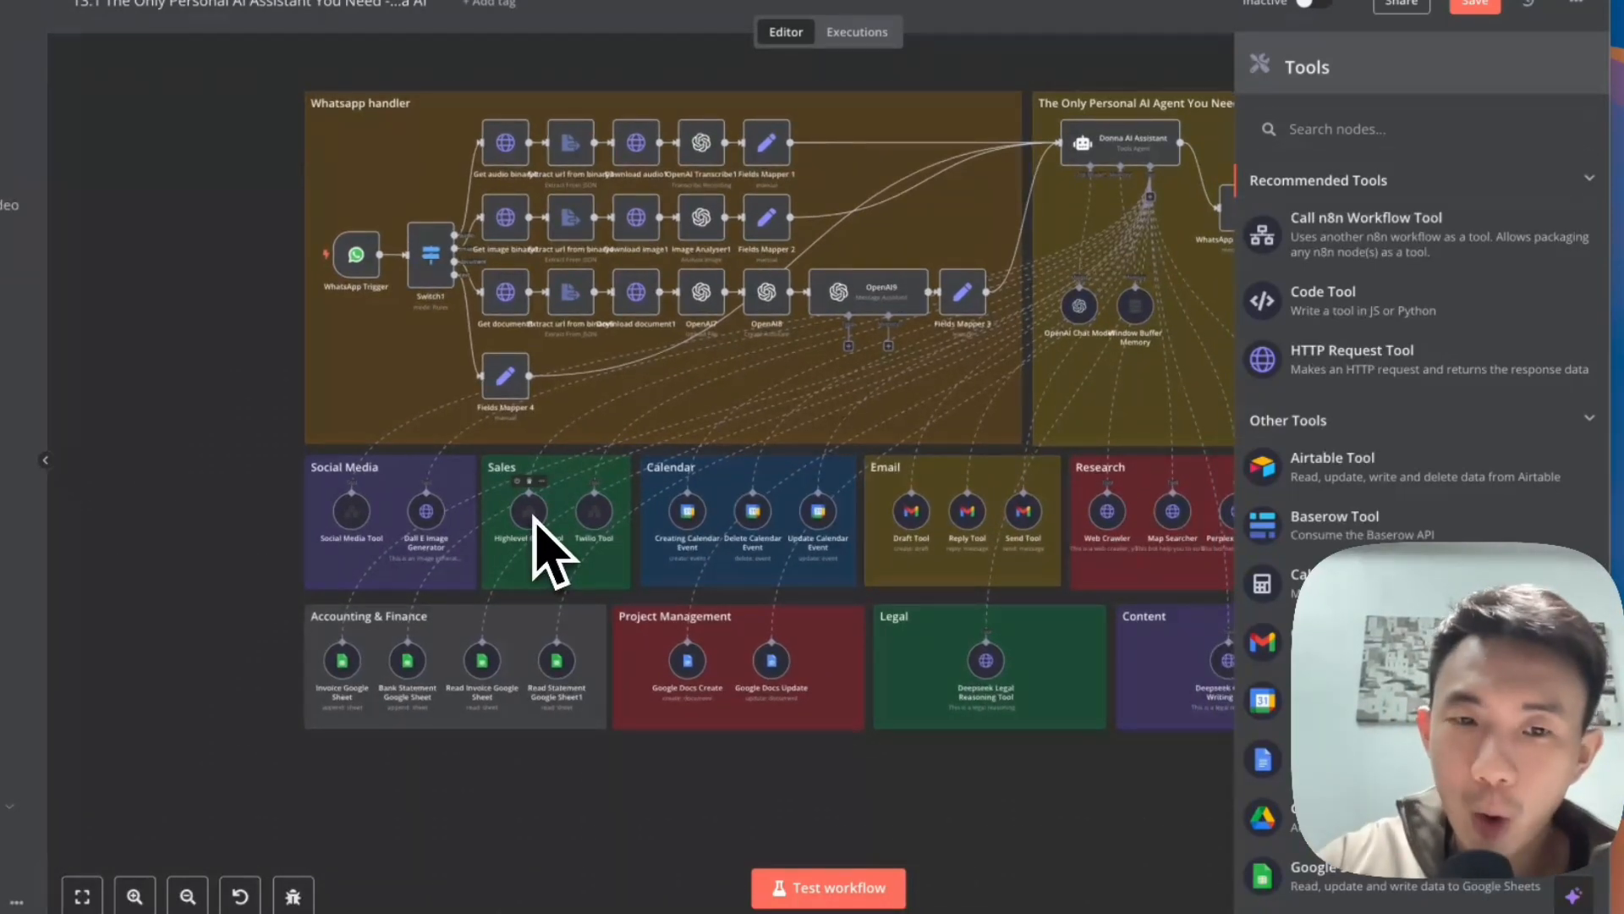
click(216, 438)
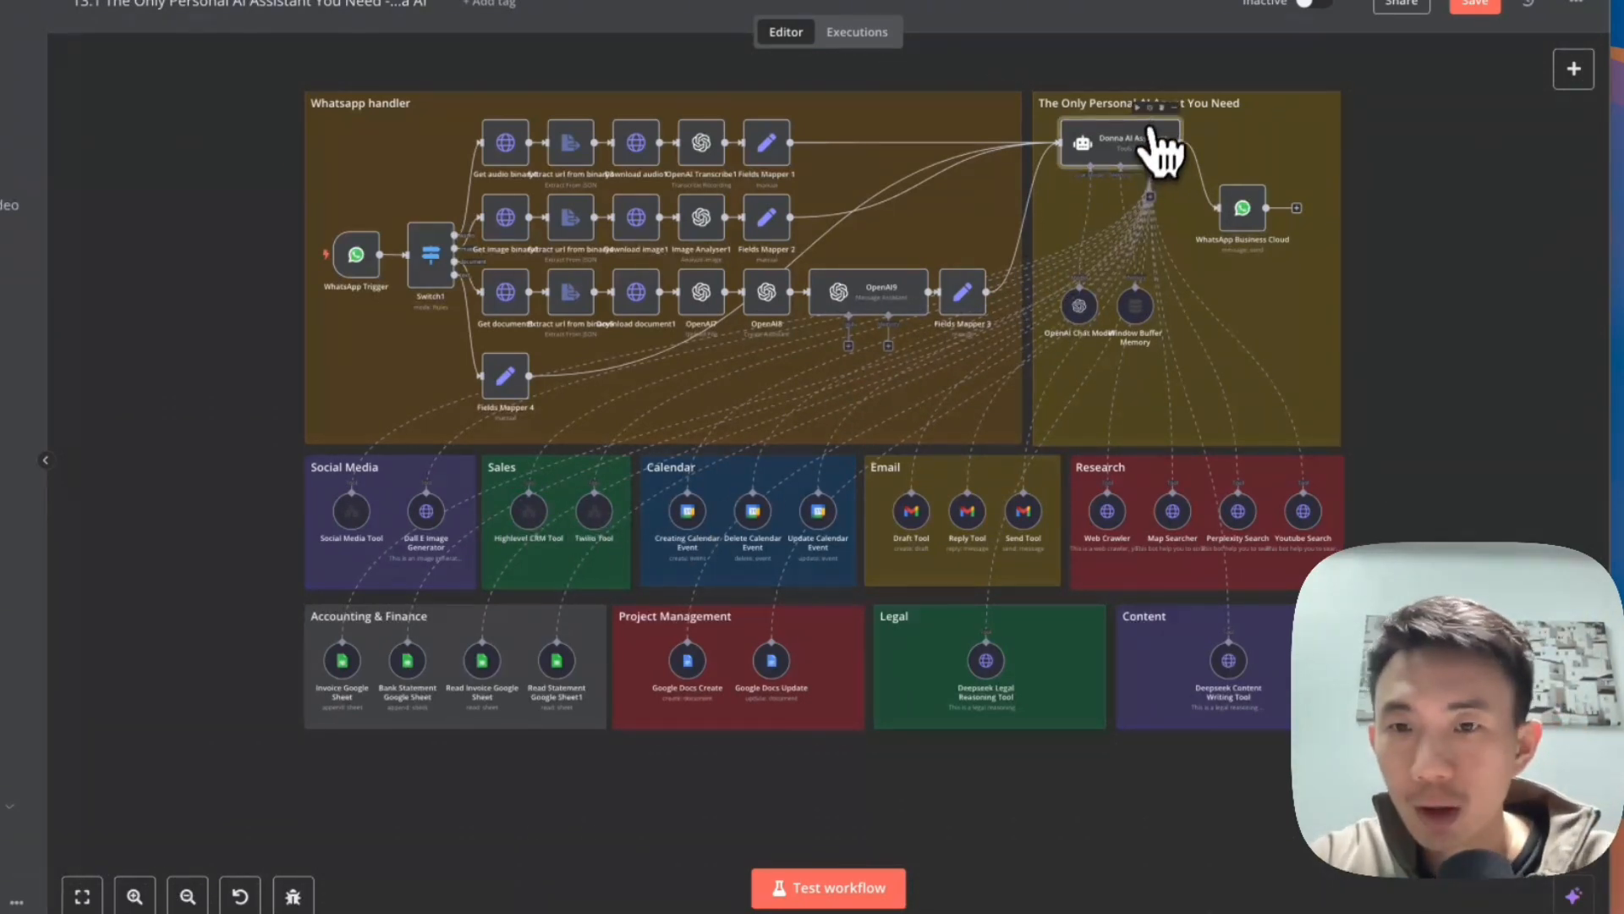
click(1150, 197)
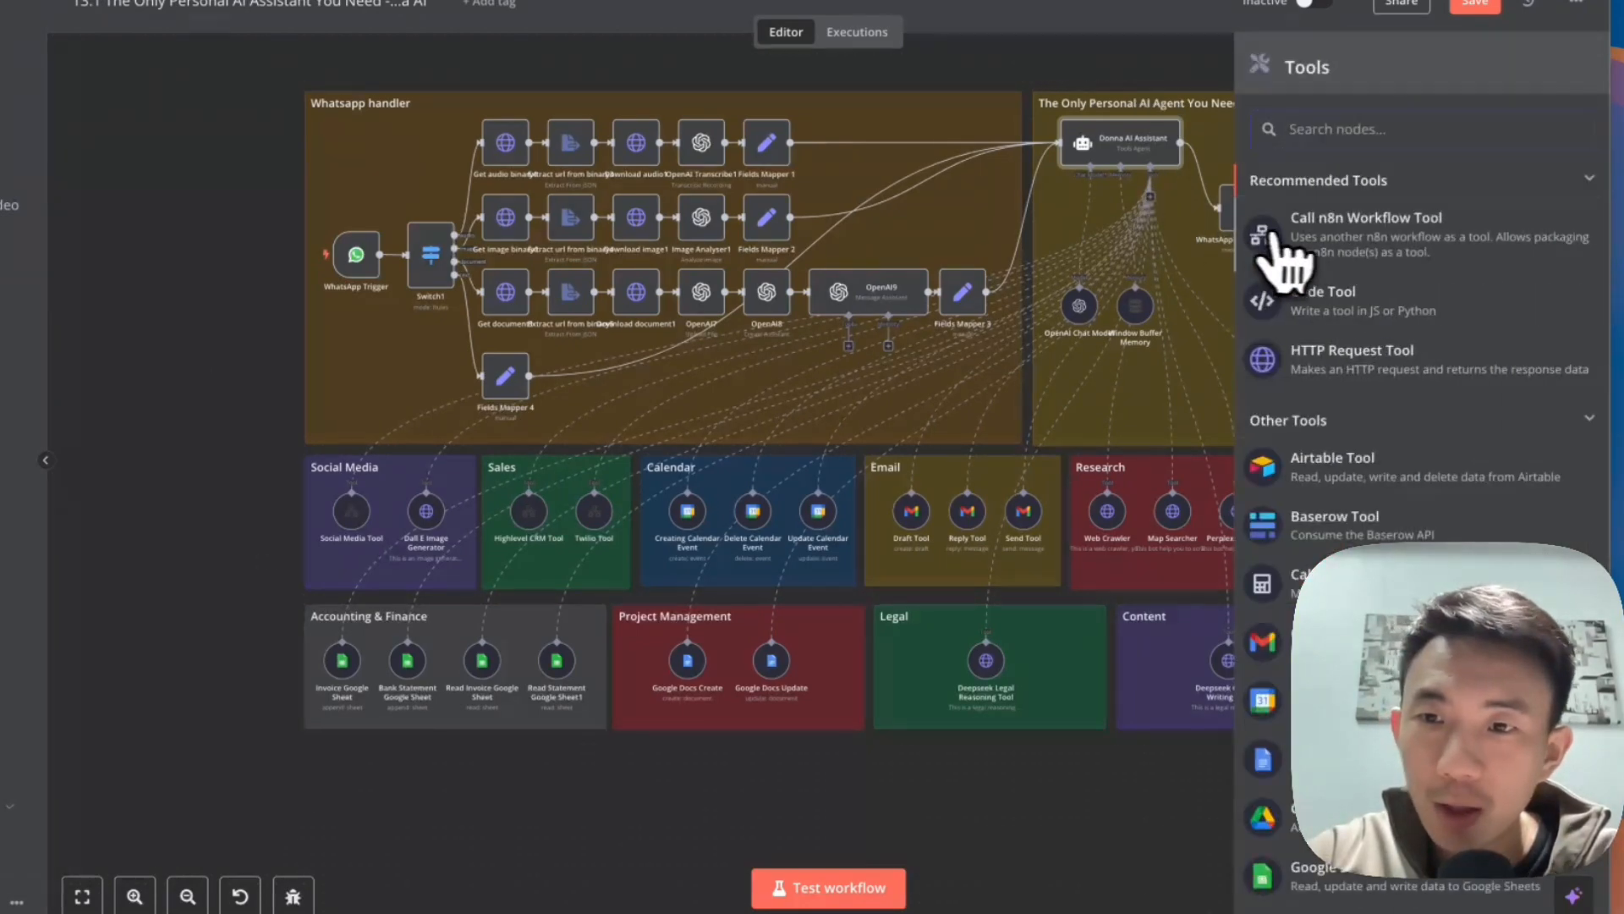
key(Escape)
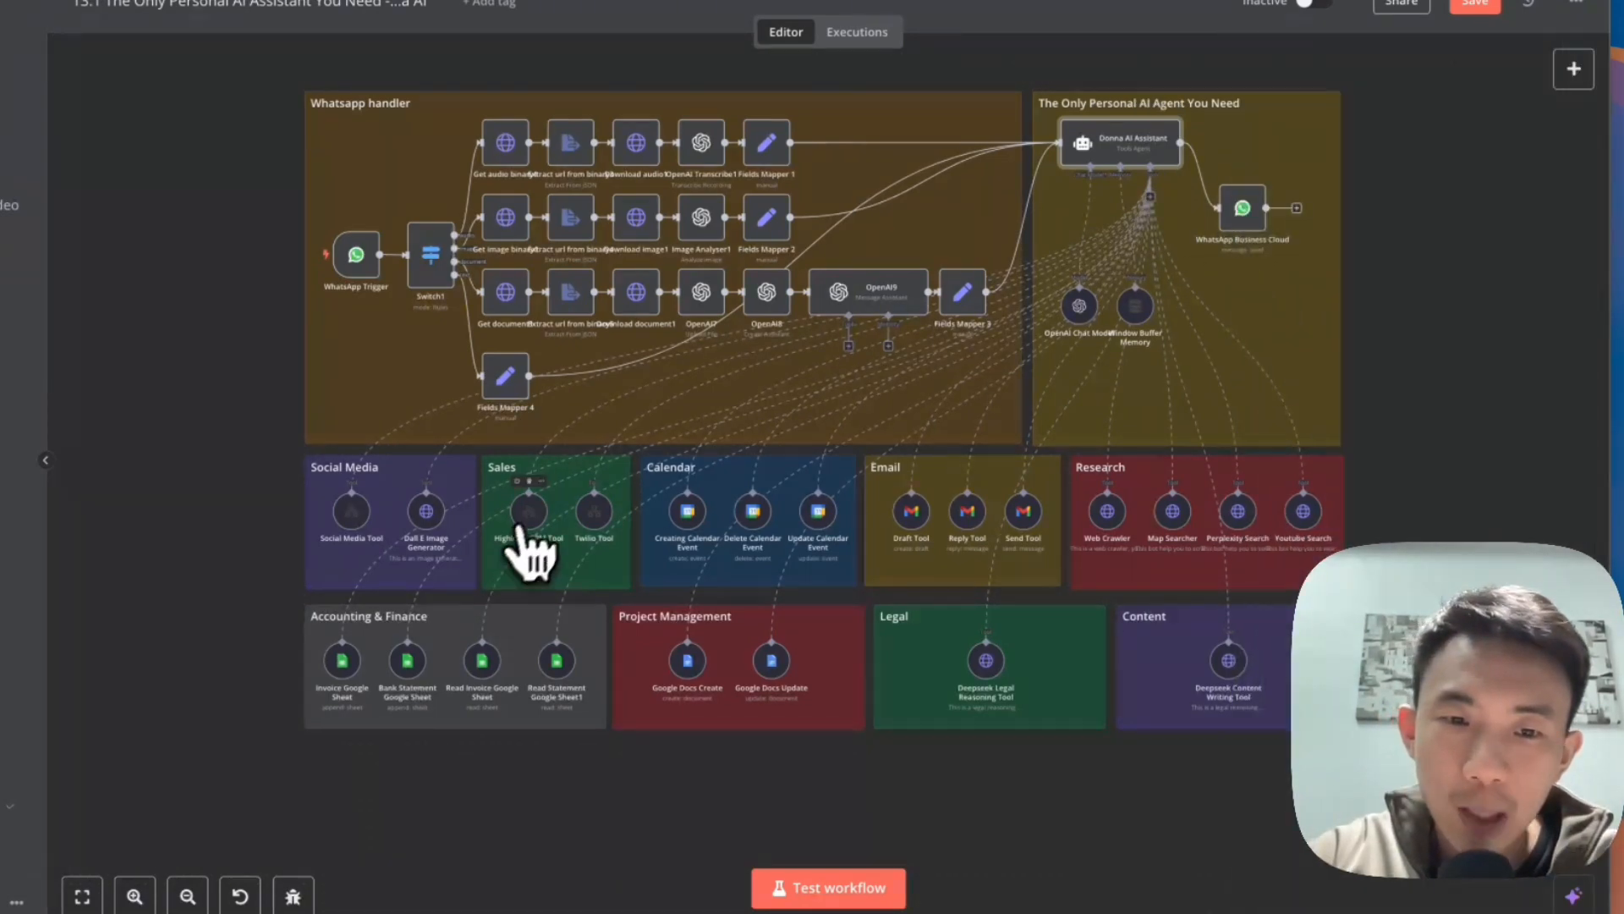
- Enlarge the Highlevel CRM Tool's description to read its four methods, and open the sub-workflow it calls
double_click(532, 515)
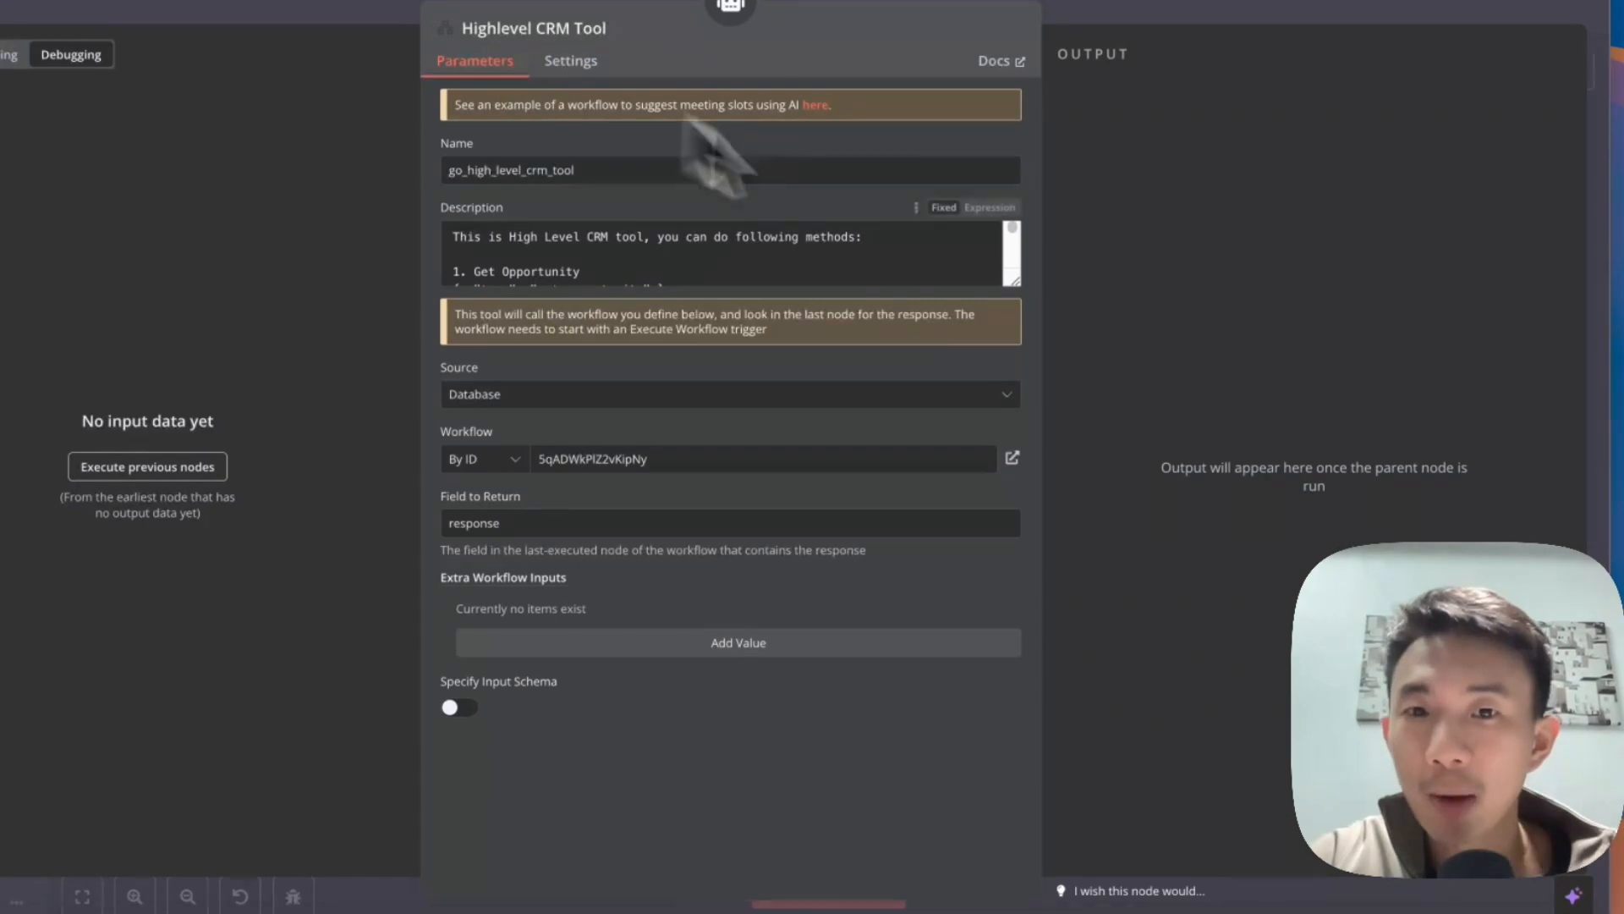
drag(1029, 287, 1007, 558)
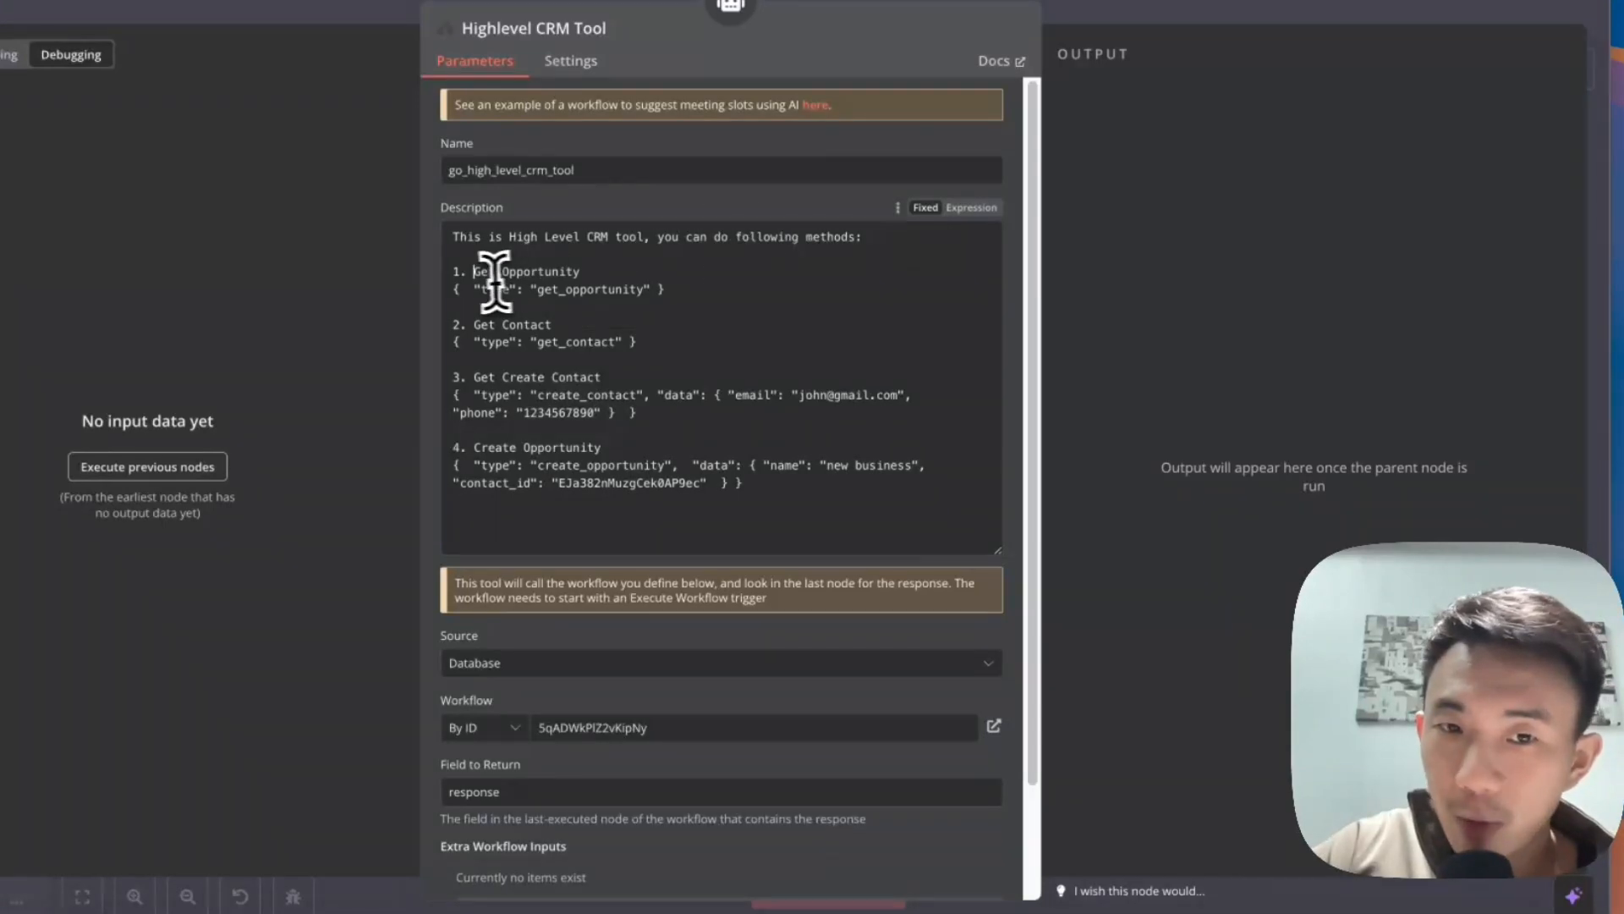
click(473, 331)
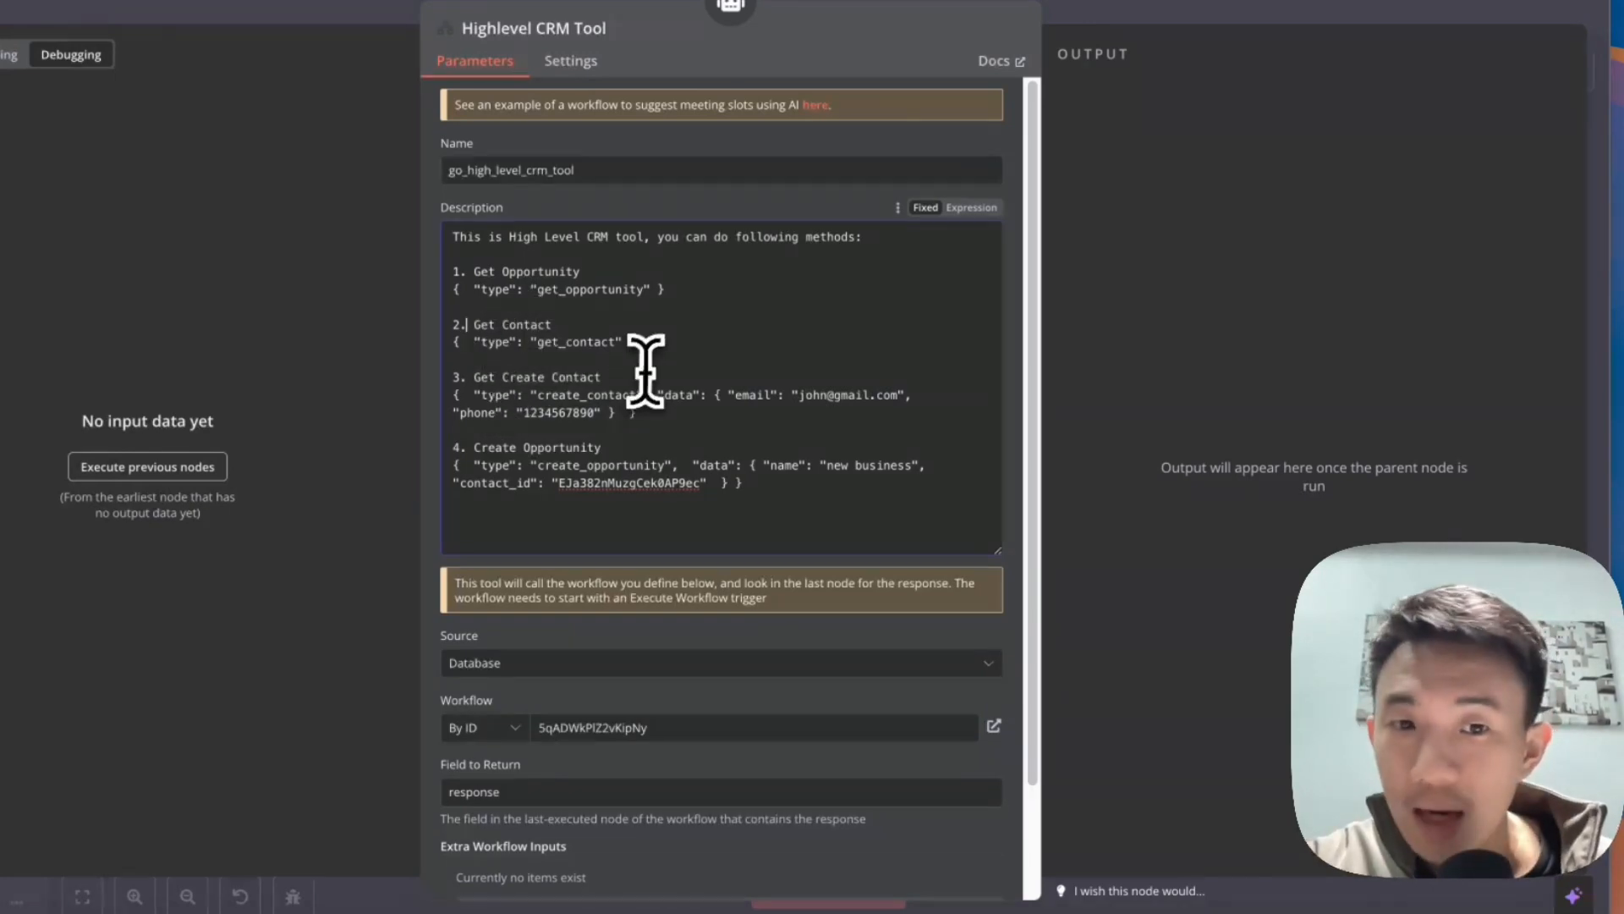
scroll(751, 431, down, 2)
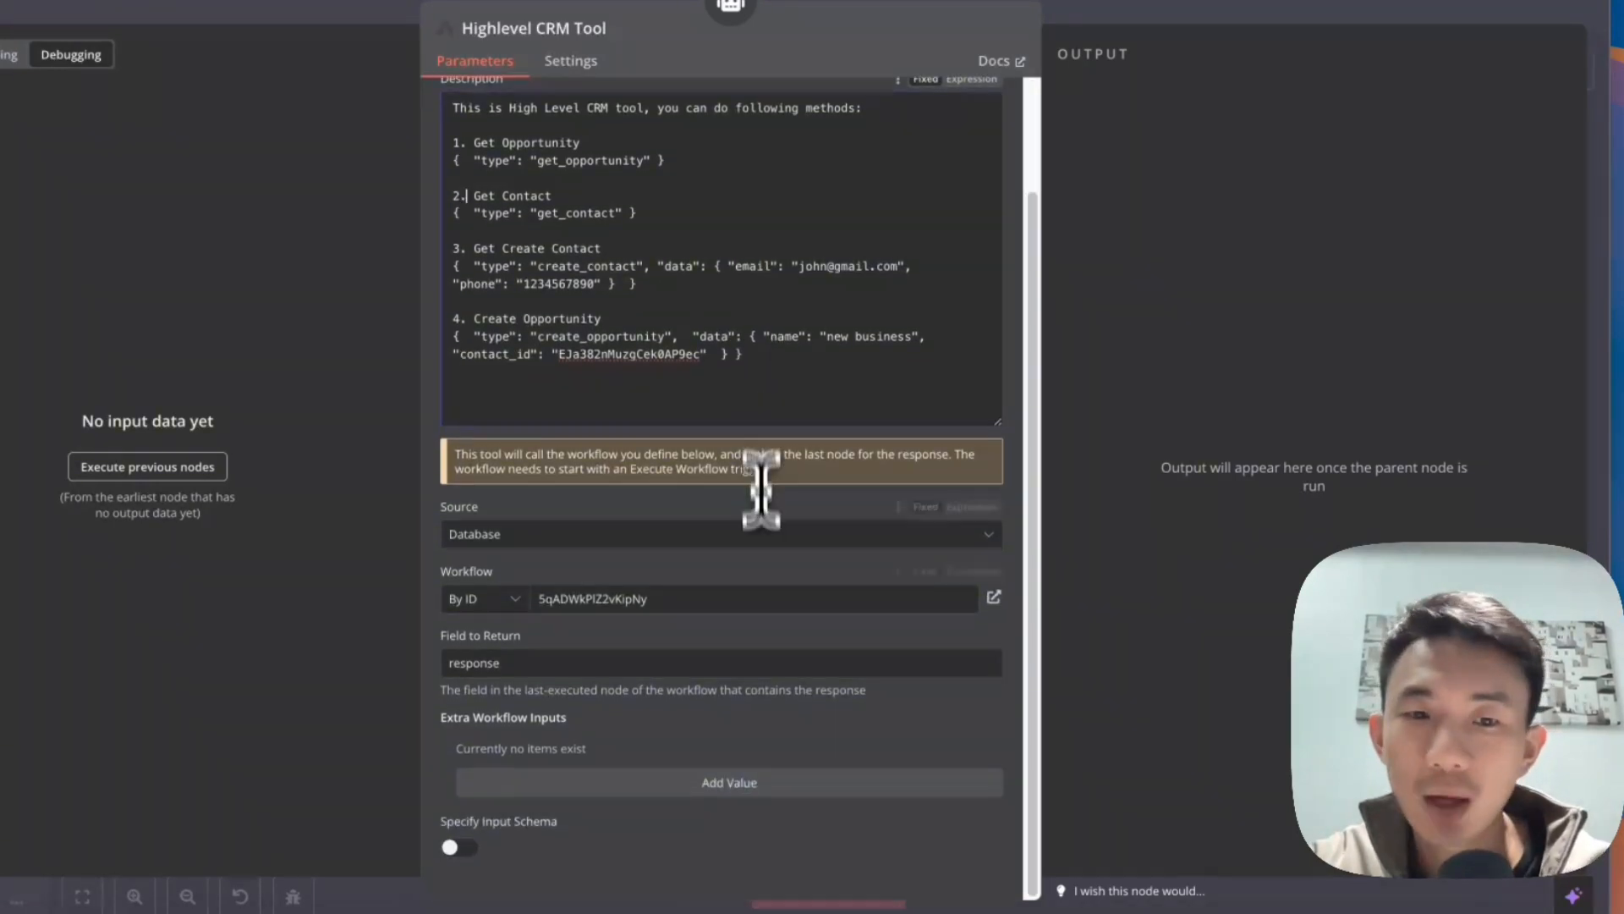
click(994, 597)
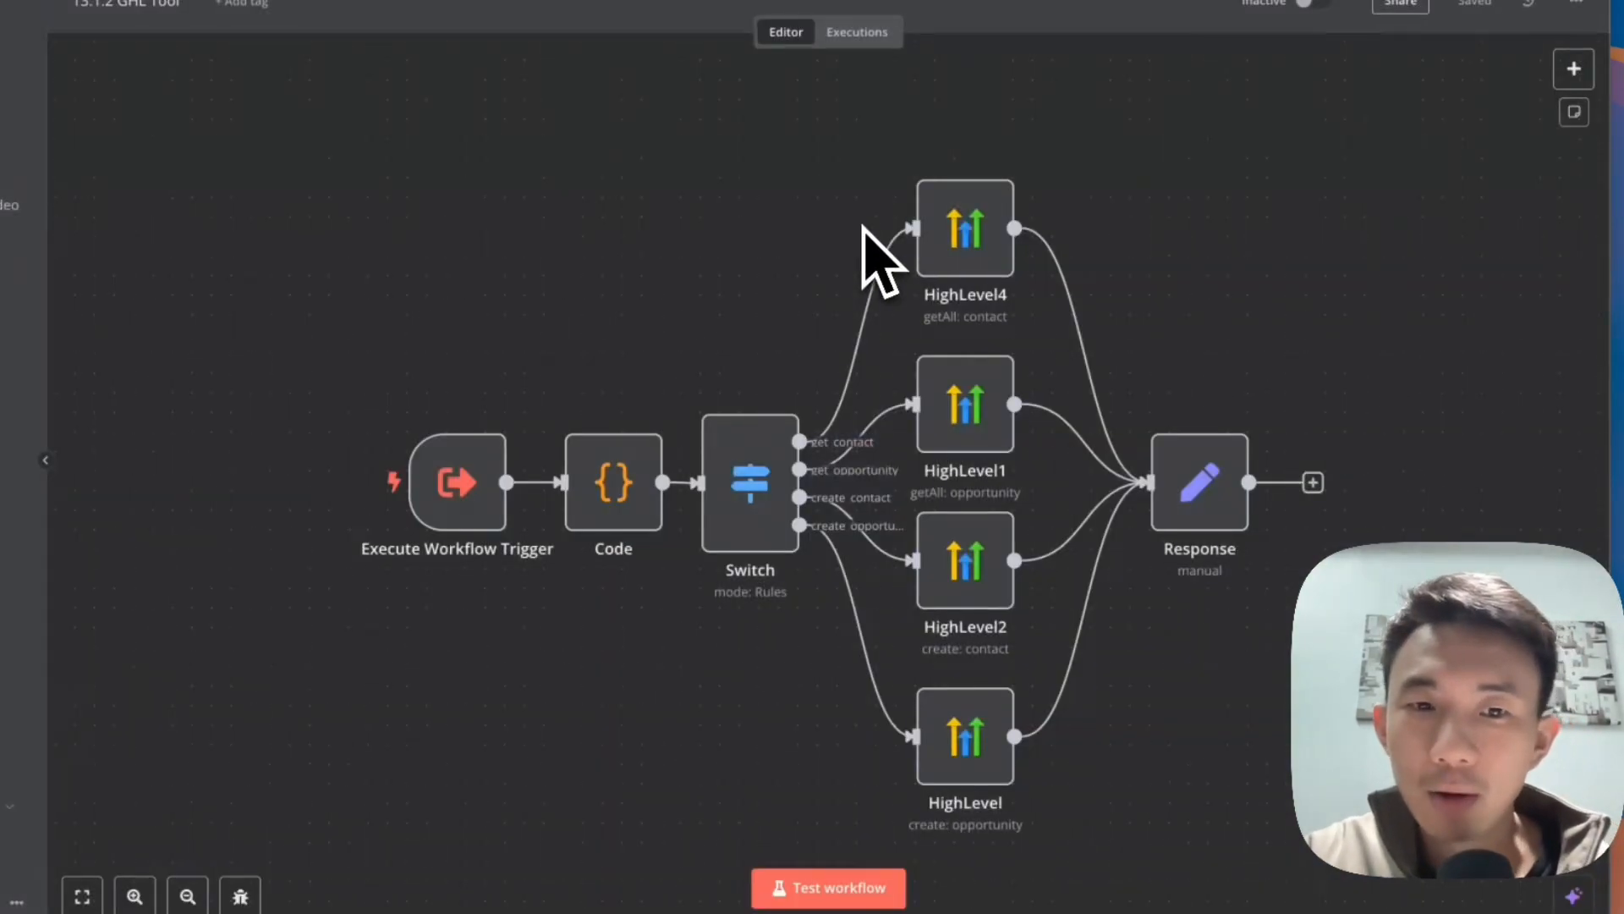
- Search the node list for "exe" and for "code", and close it without adding a node
click(1574, 69)
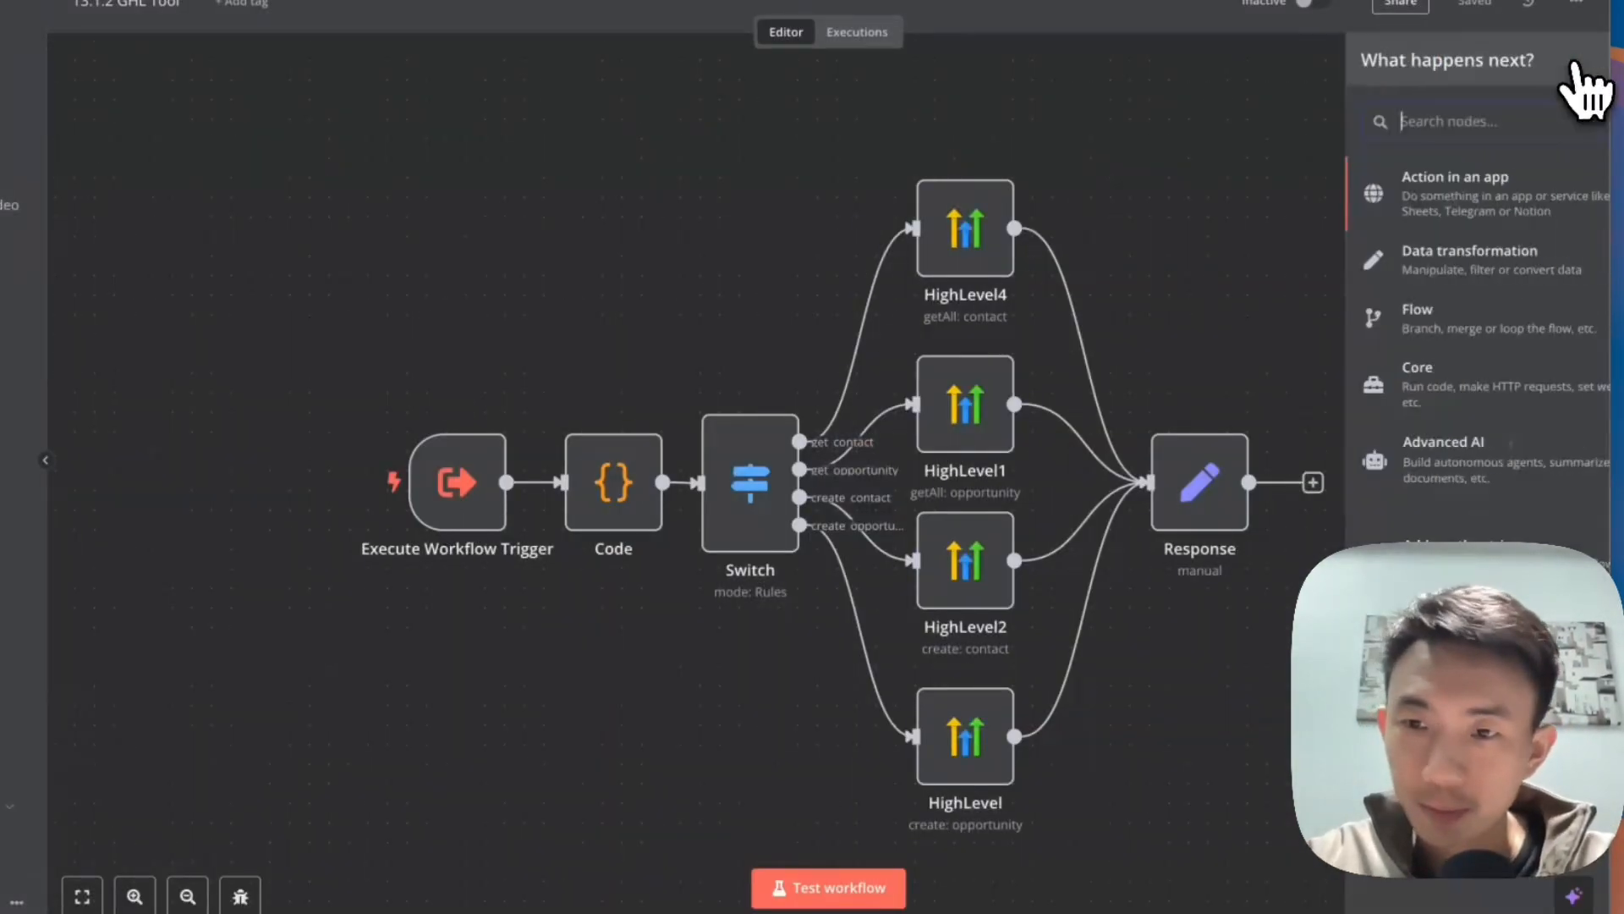
text(exe)
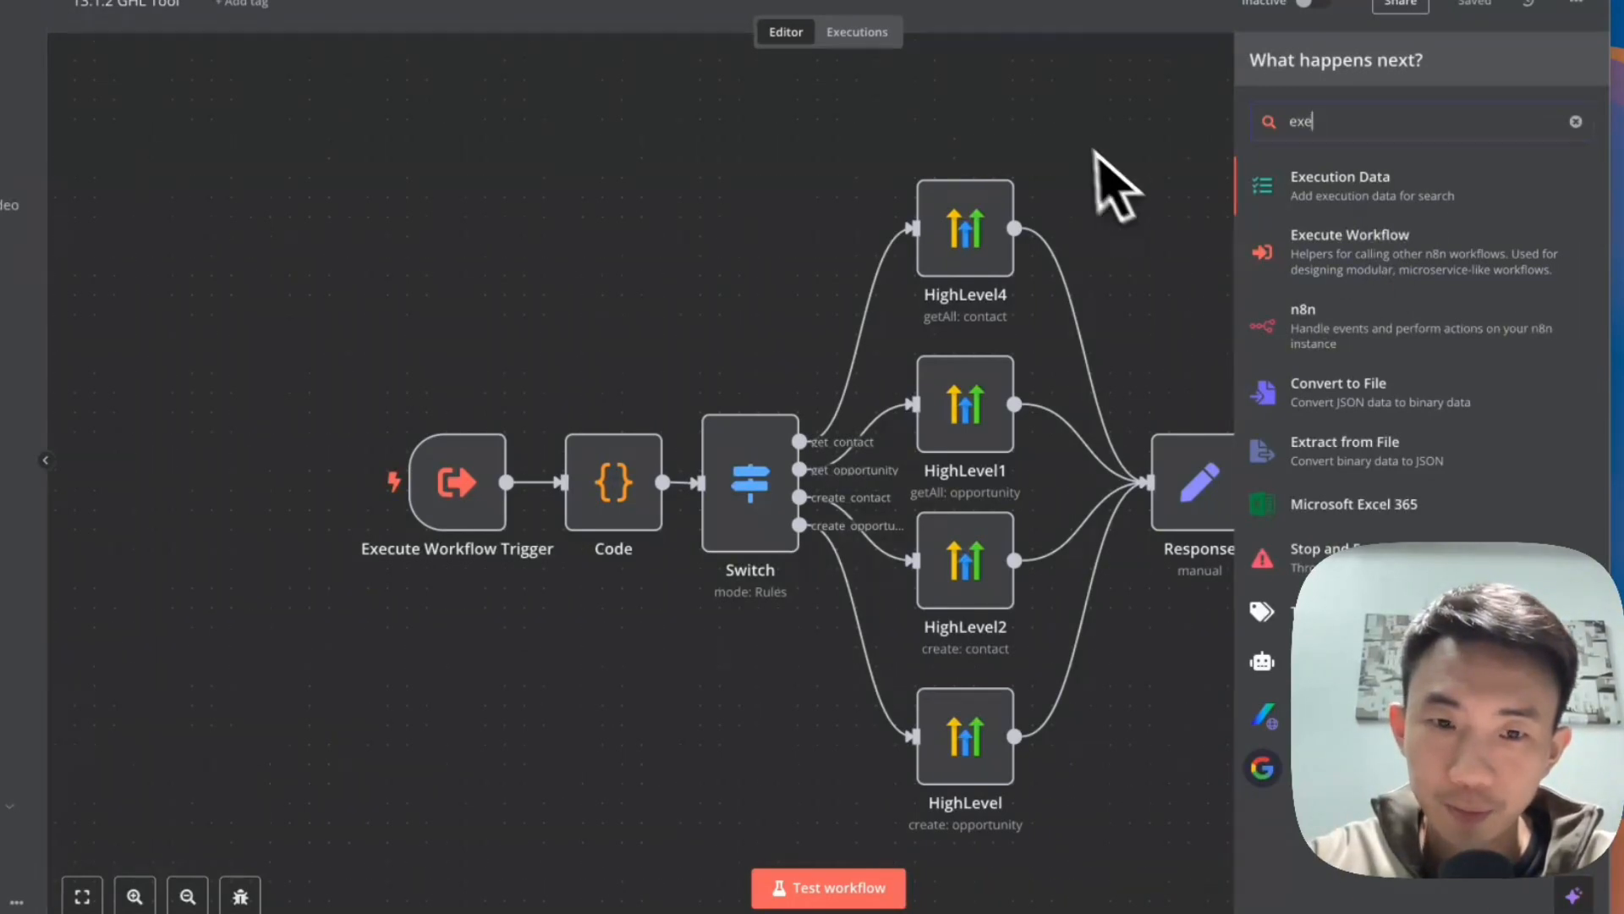
text(`)
key(BackSpace)
key(BackSpace)
key(BackSpace)
key(BackSpace)
text(code)
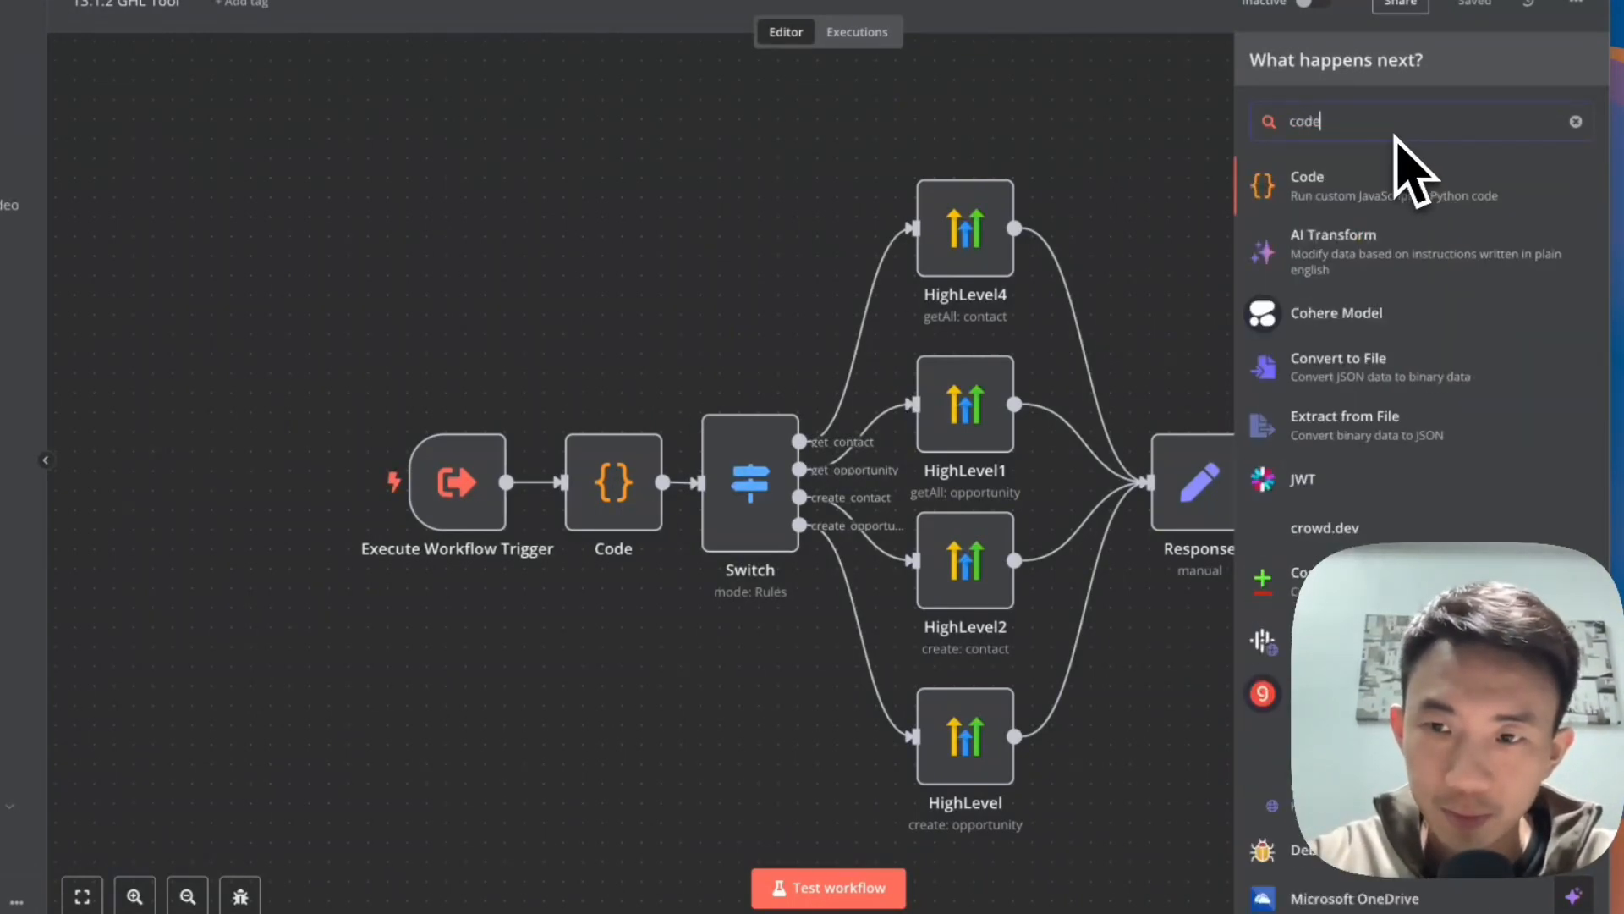
key(Escape)
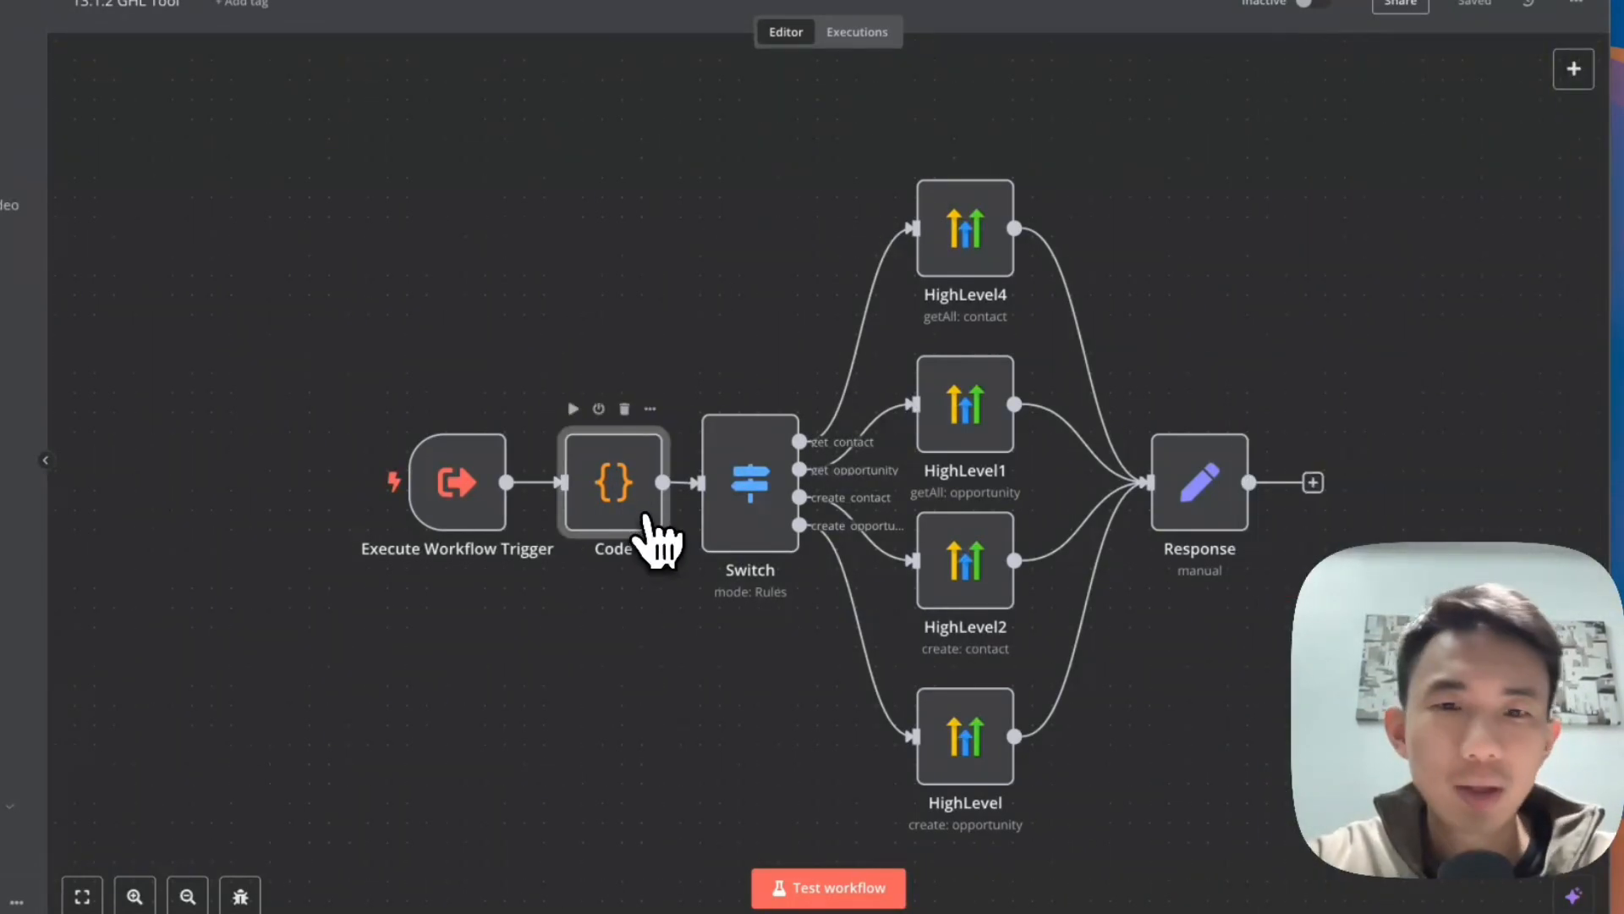
- Check the Code node's JavaScript line that parses the incoming query, and close the node
double_click(642, 518)
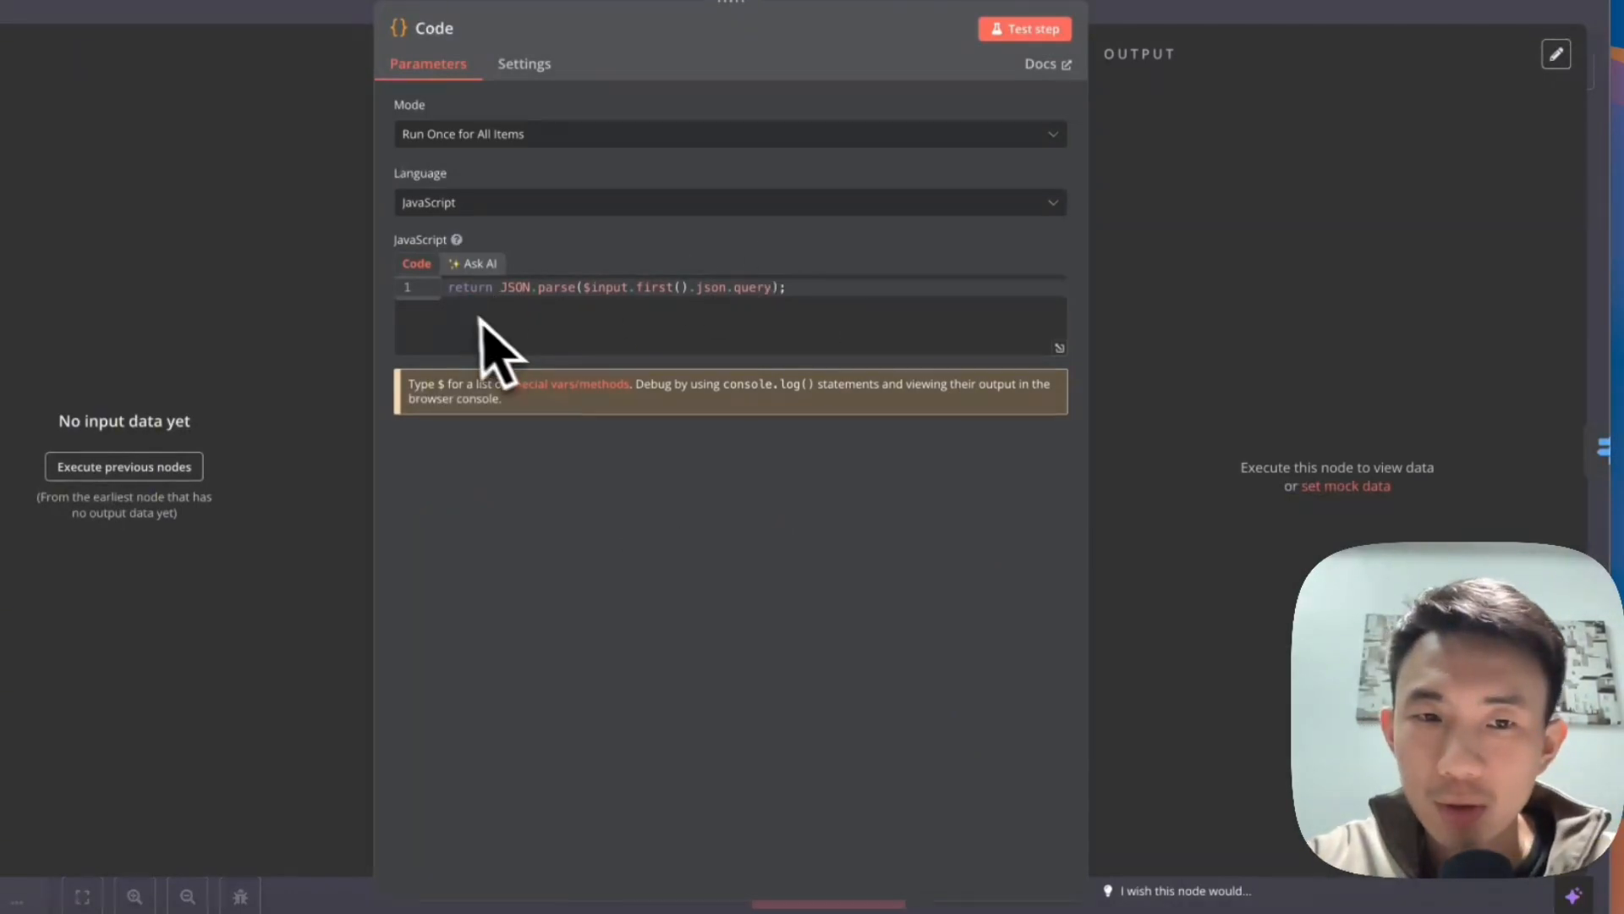
drag(450, 293, 928, 293)
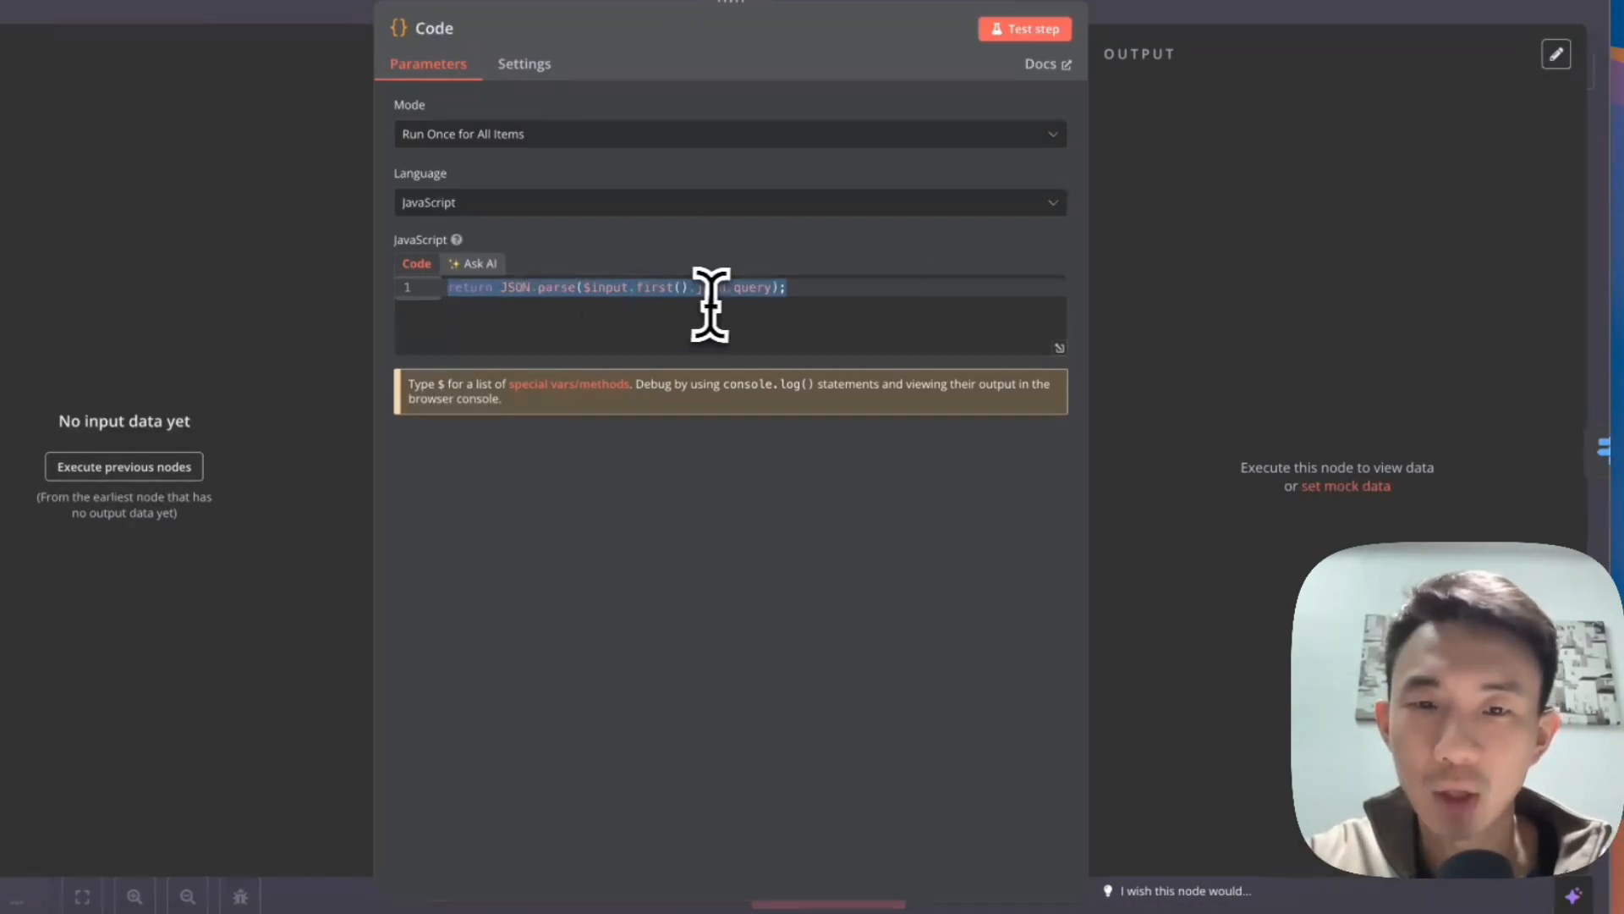
click(283, 60)
click(282, 57)
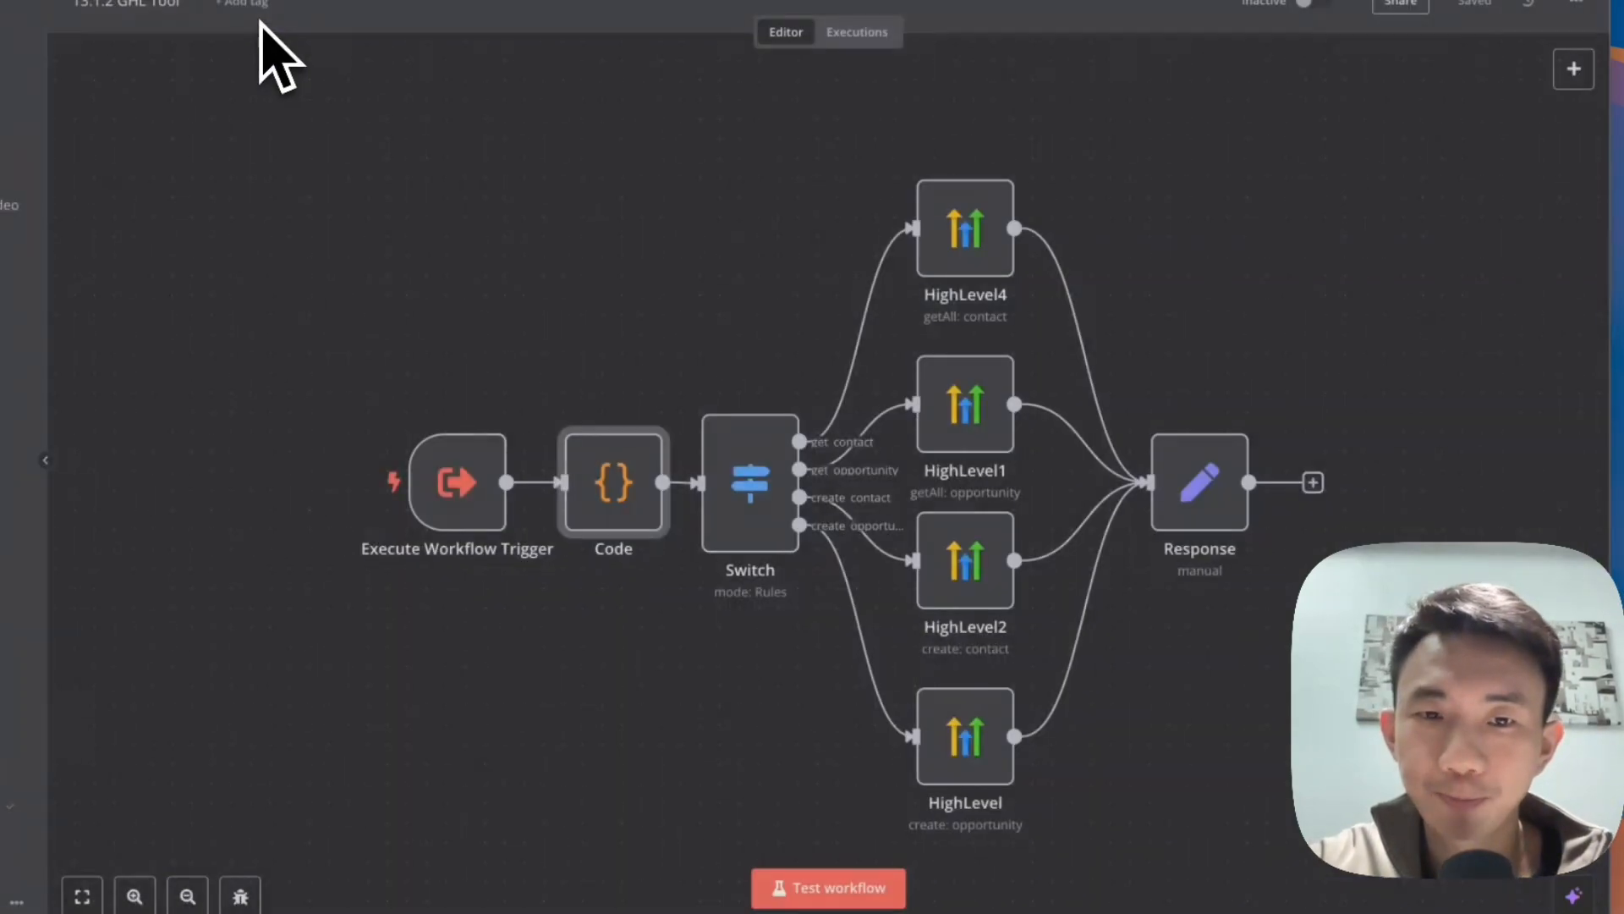
- Review the Switch node's routing rules from get_contact through create_opportunity, and close the node
double_click(770, 529)
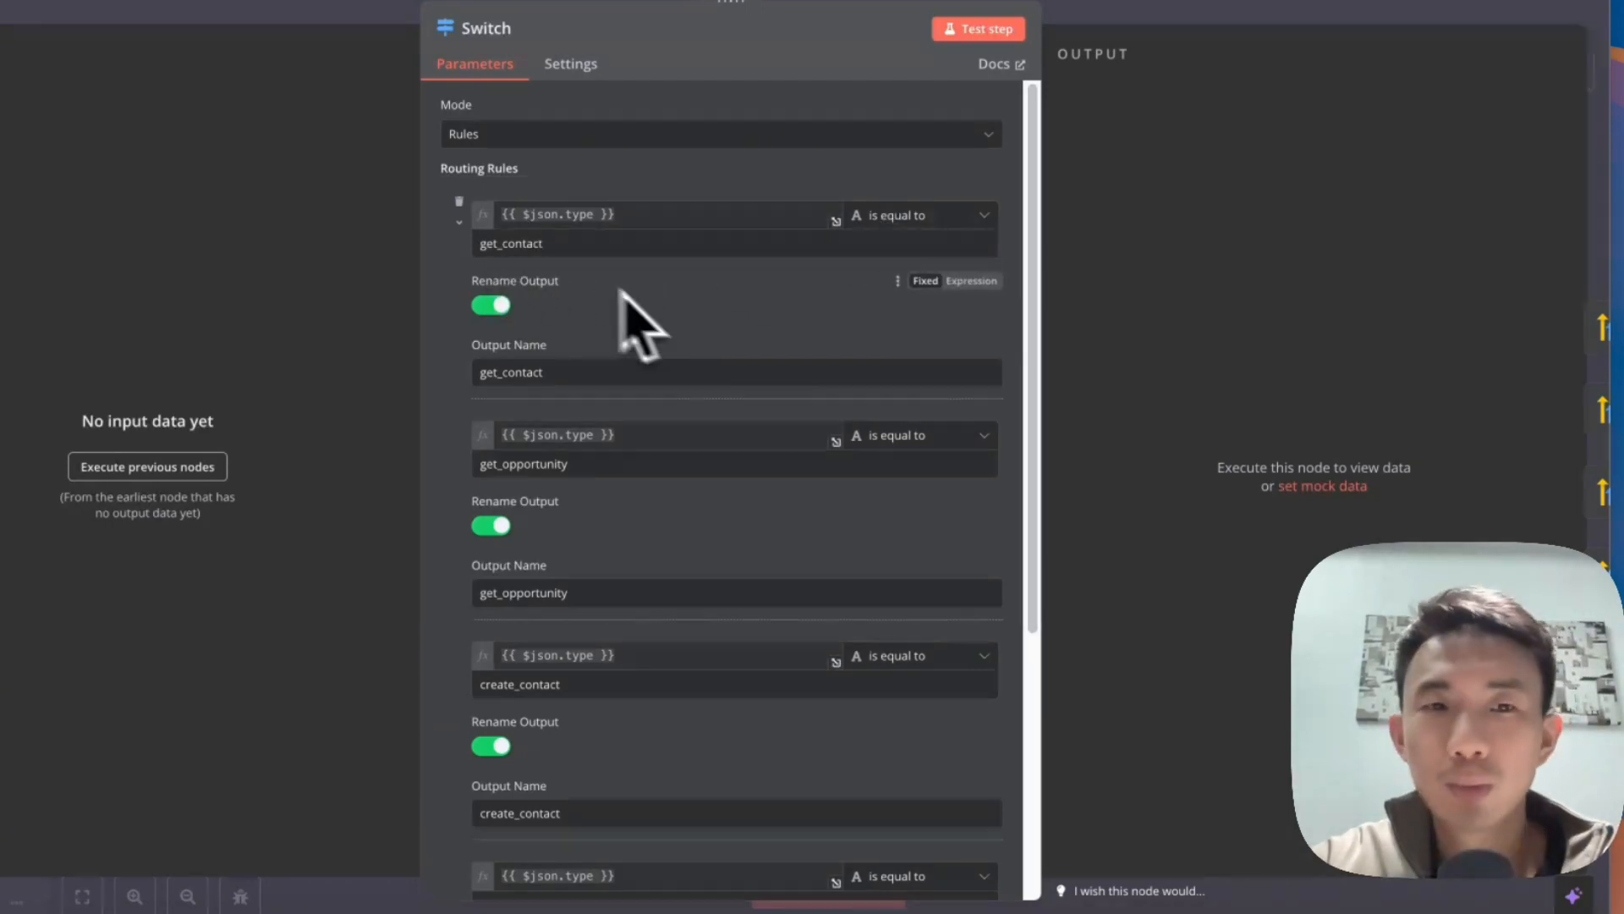
click(342, 16)
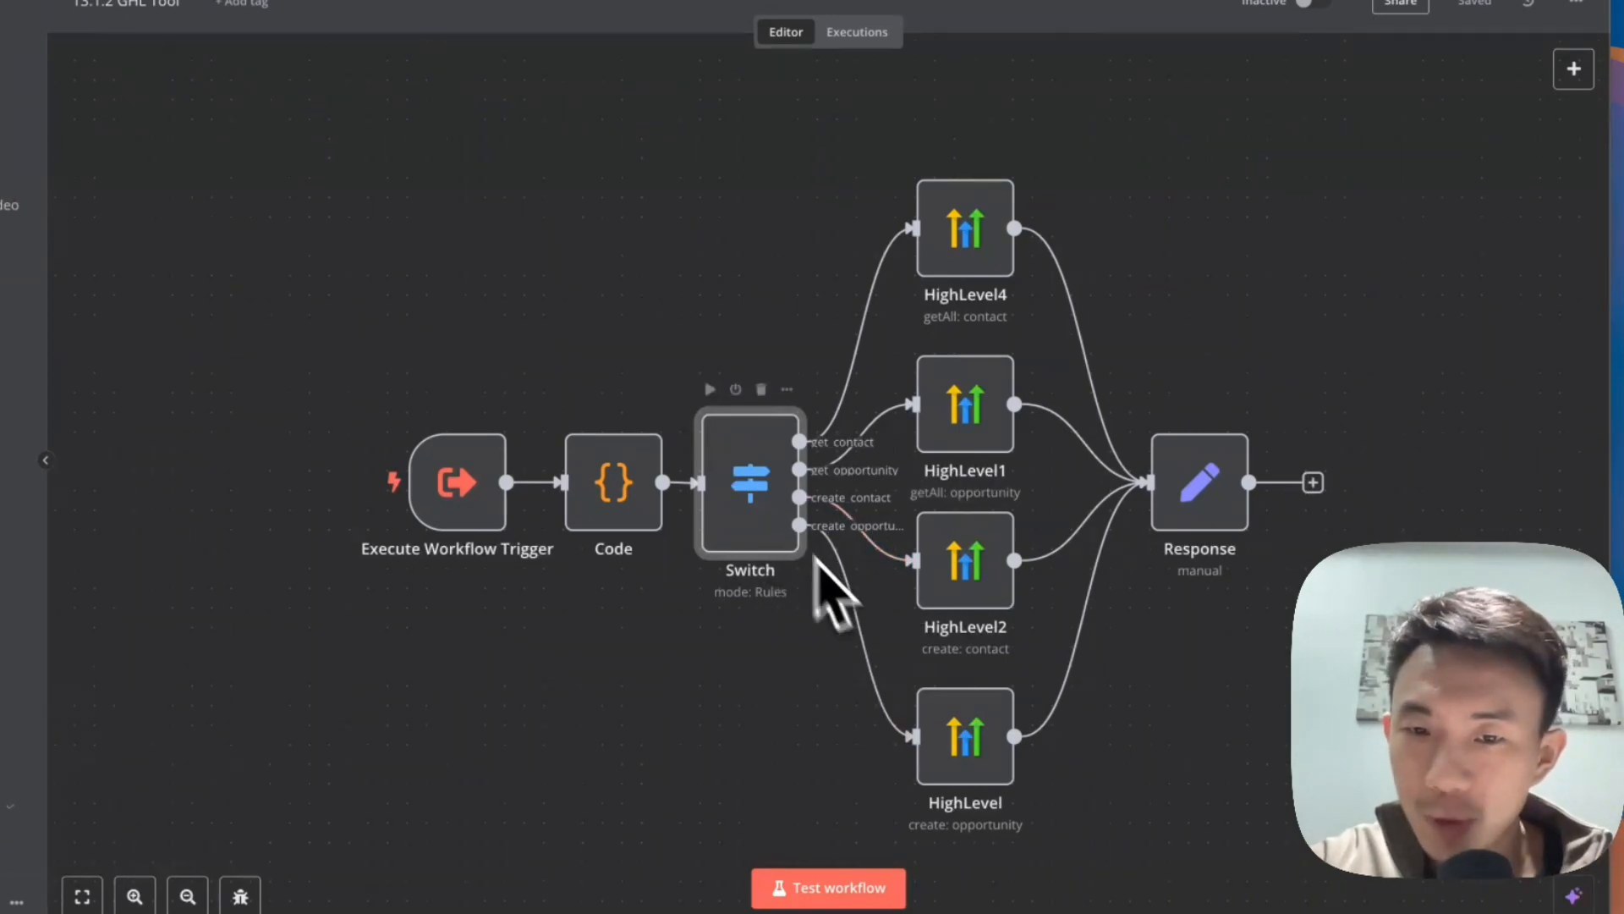
double_click(748, 512)
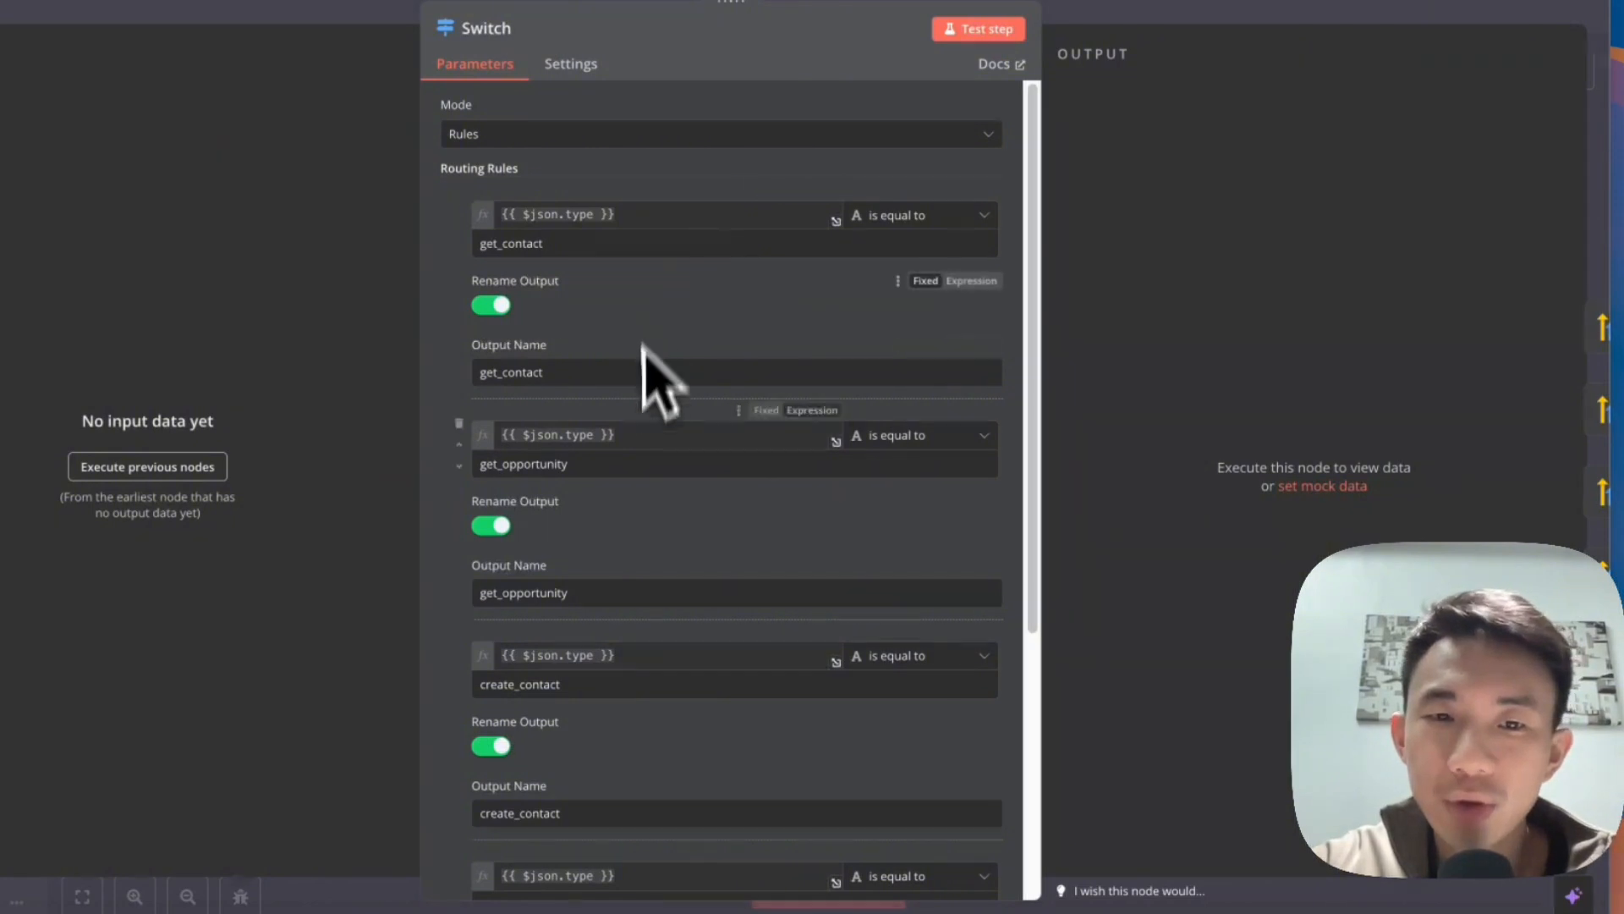
scroll(626, 473, down, 3)
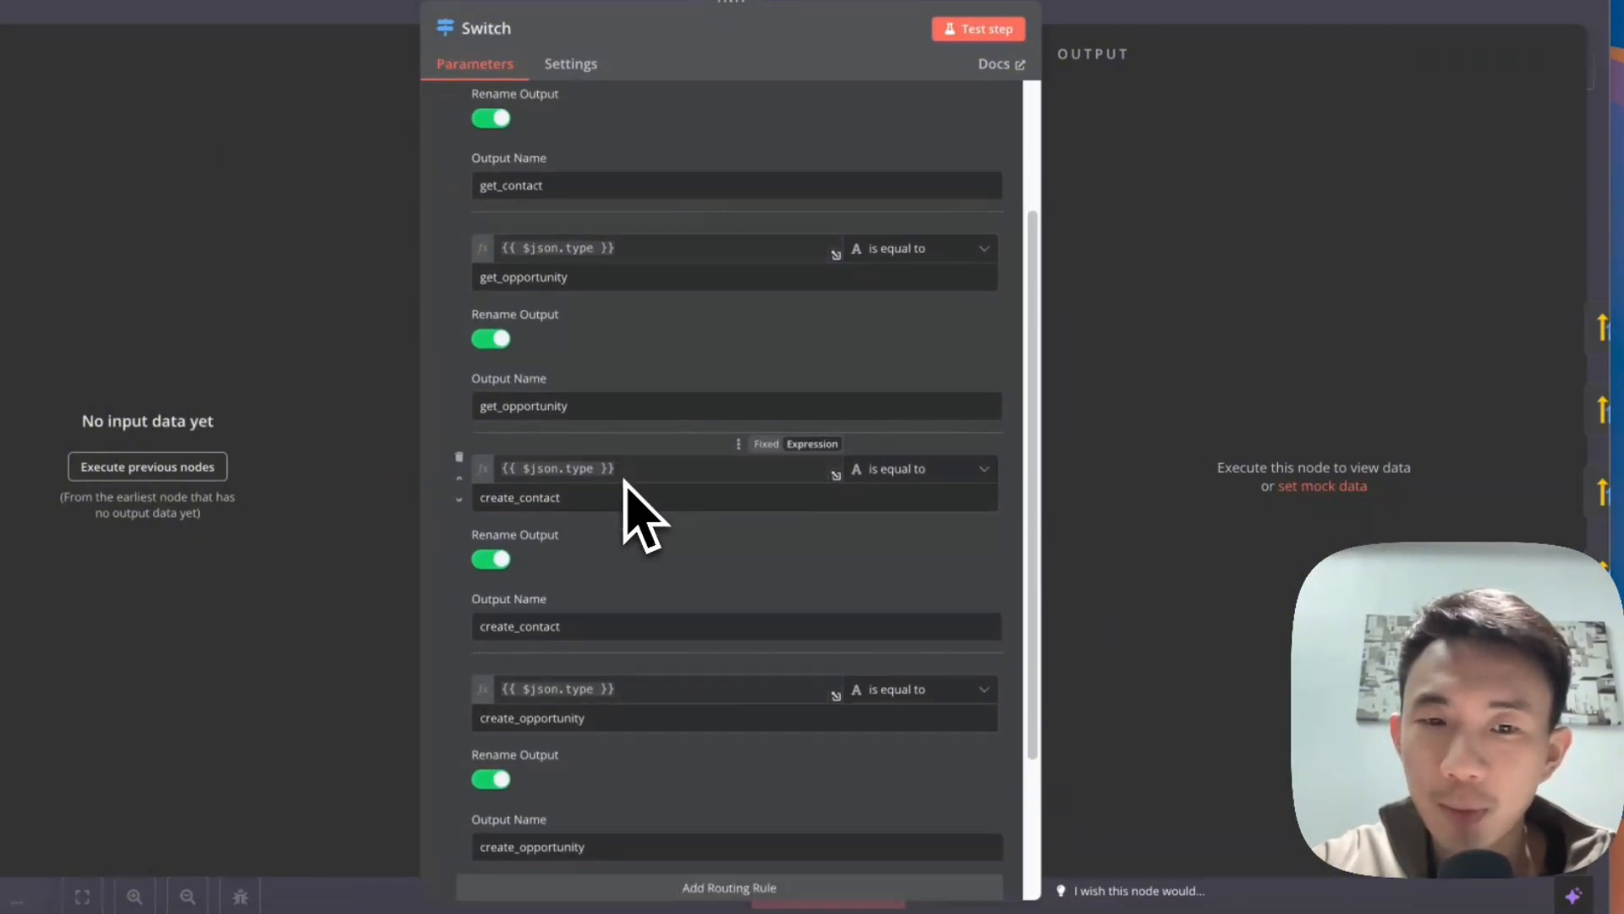
scroll(598, 672, down, 2)
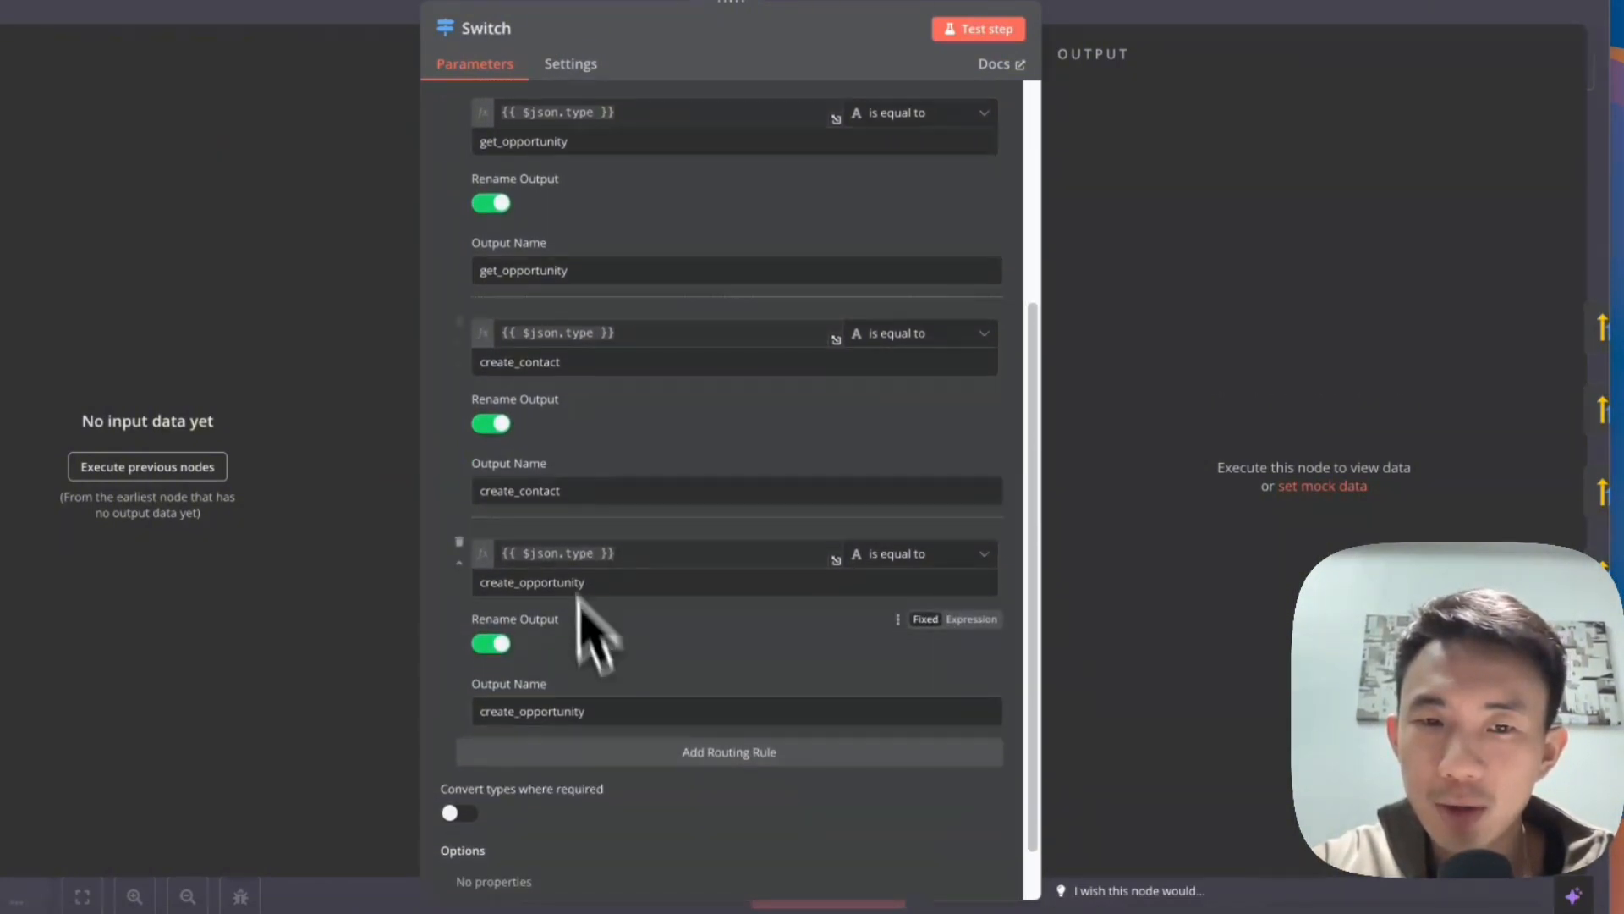
click(610, 583)
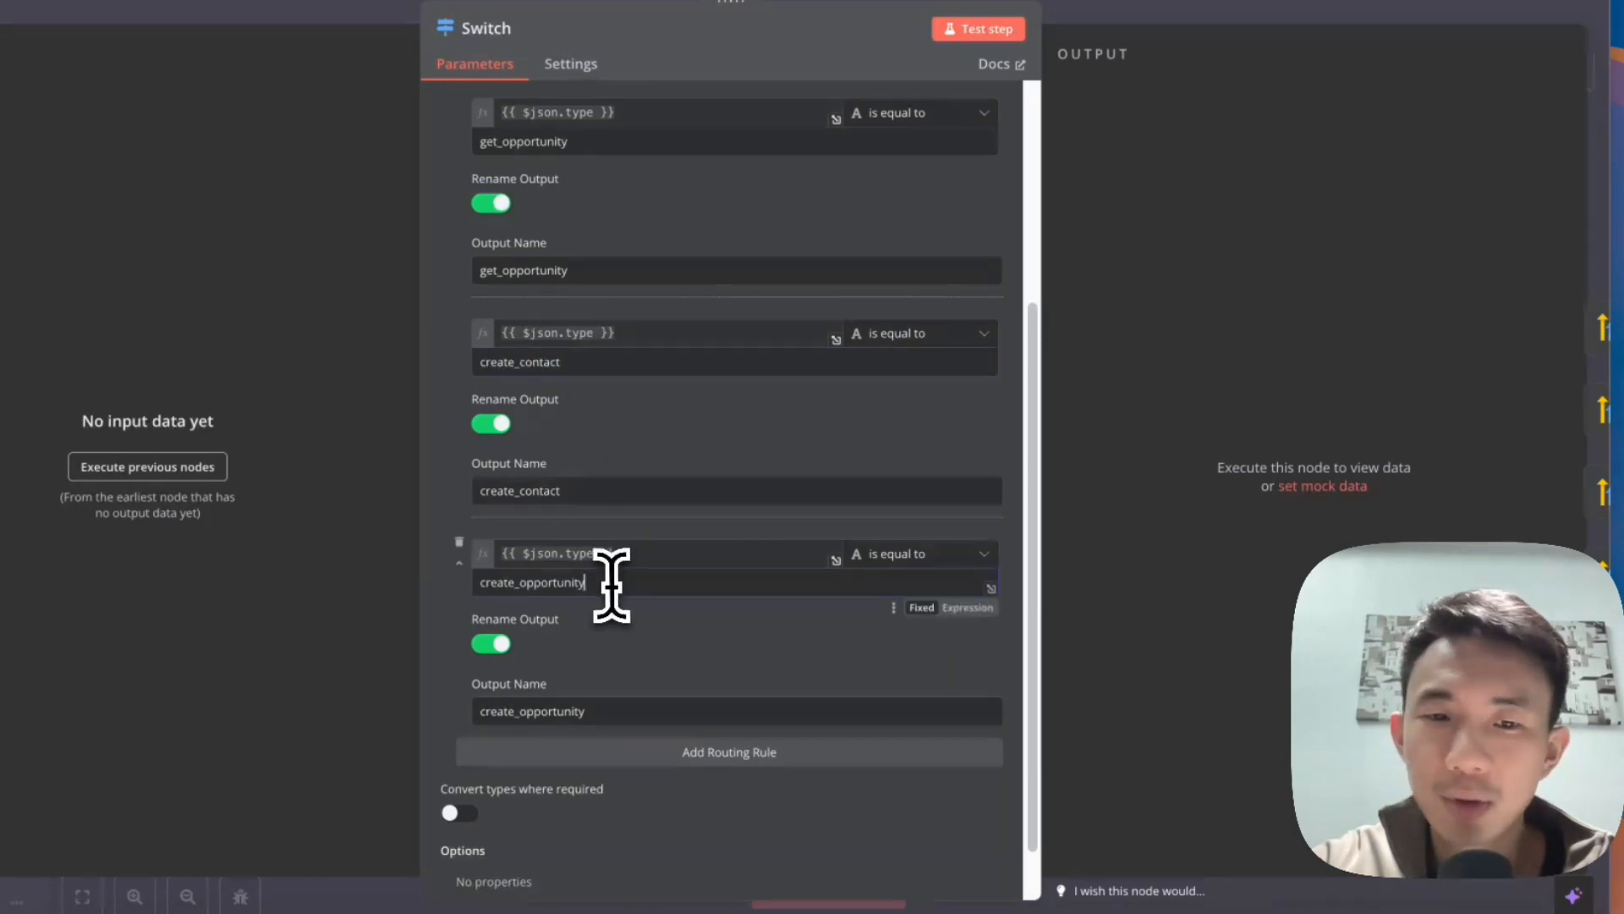
click(364, 51)
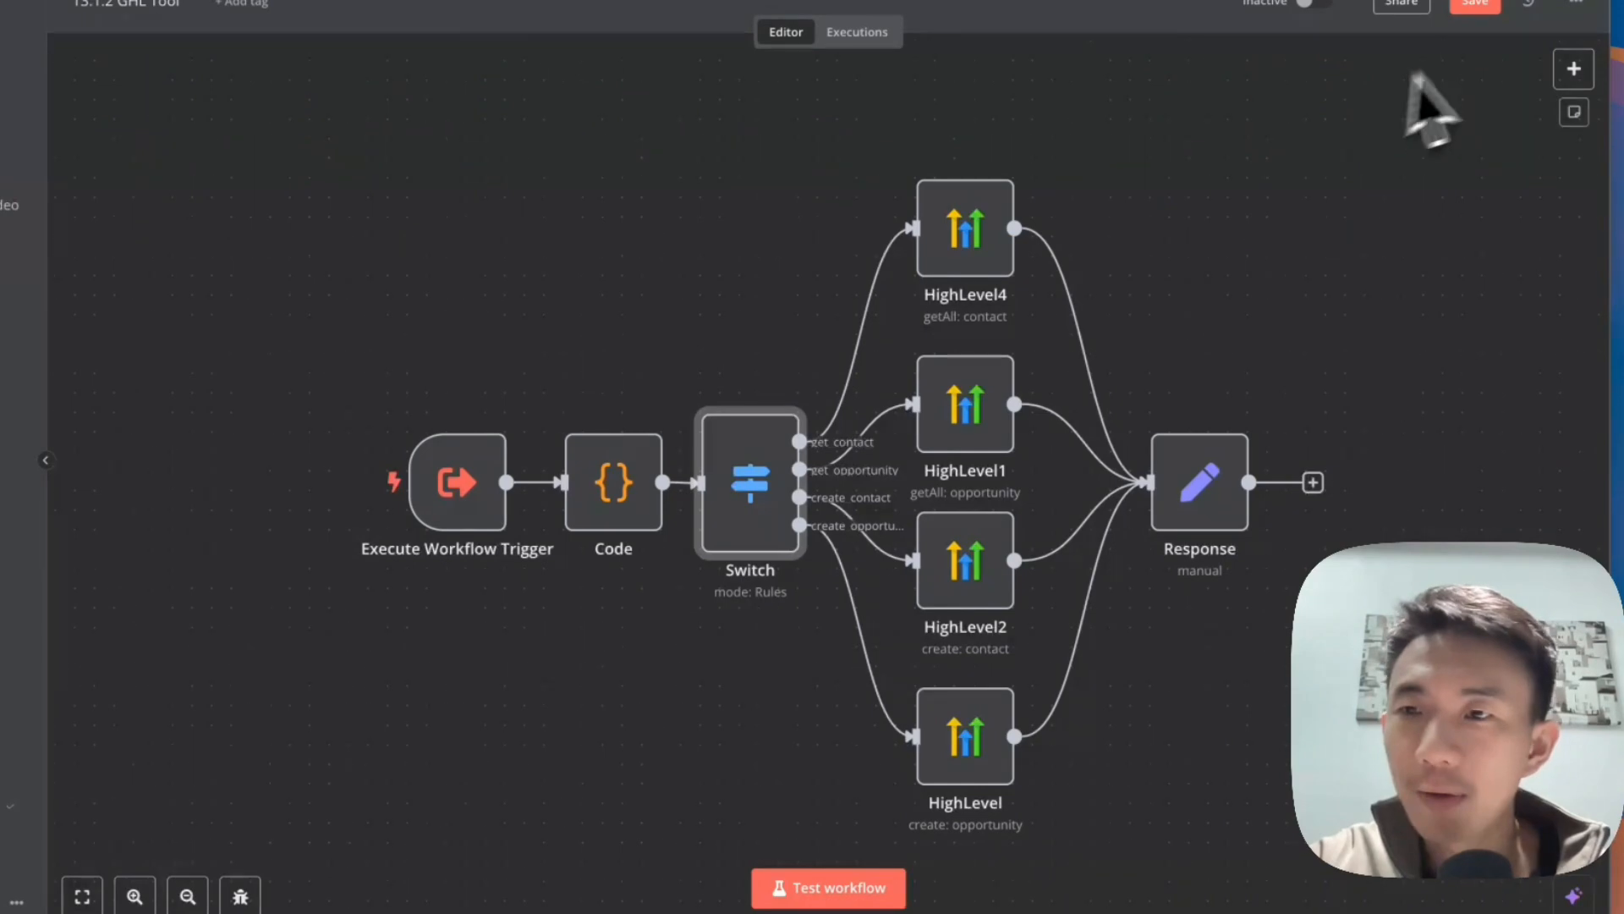
- Search the node list for "high" to show the HighLevel node, and close the list
click(1573, 69)
text(high)
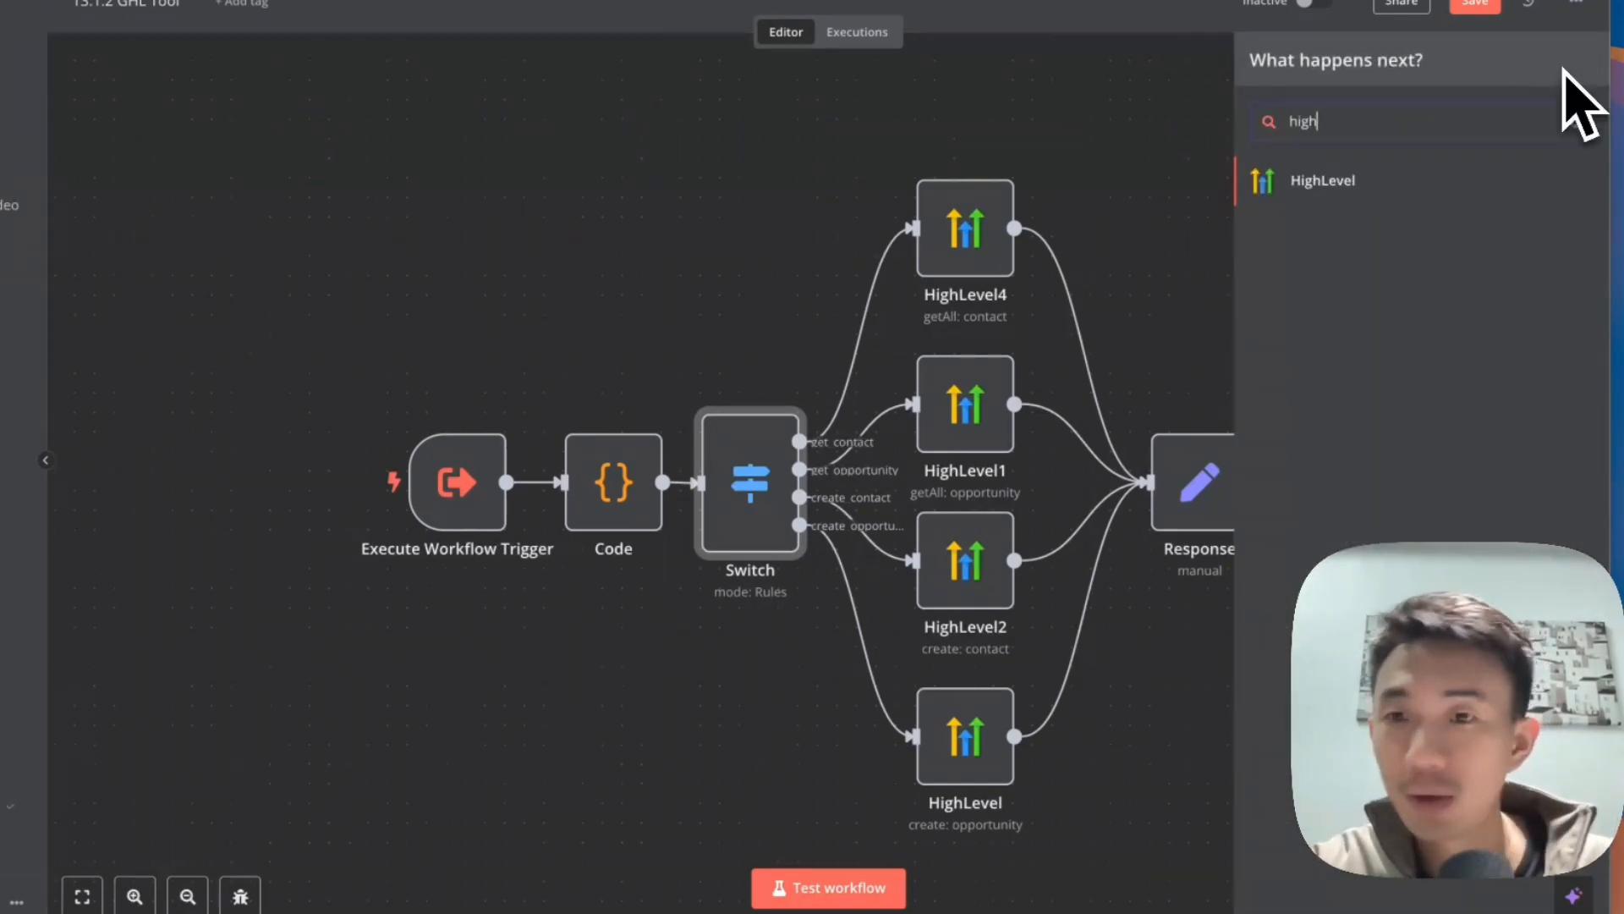
click(1207, 206)
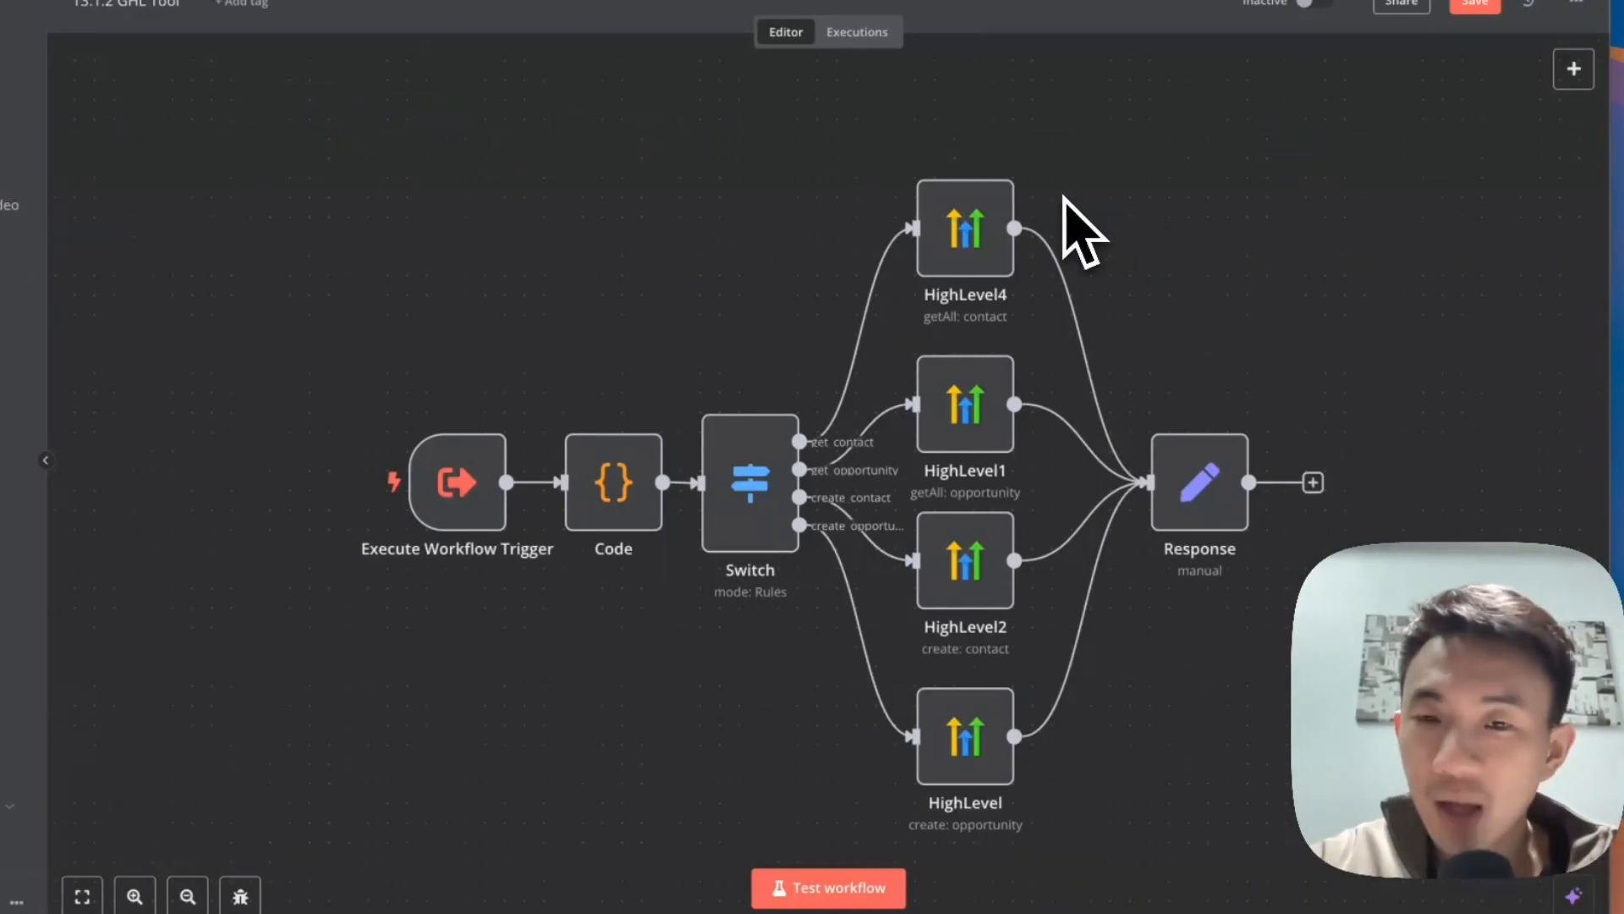
- Review the Get Many settings of the HighLevel contact and opportunity nodes, and close each node
double_click(973, 250)
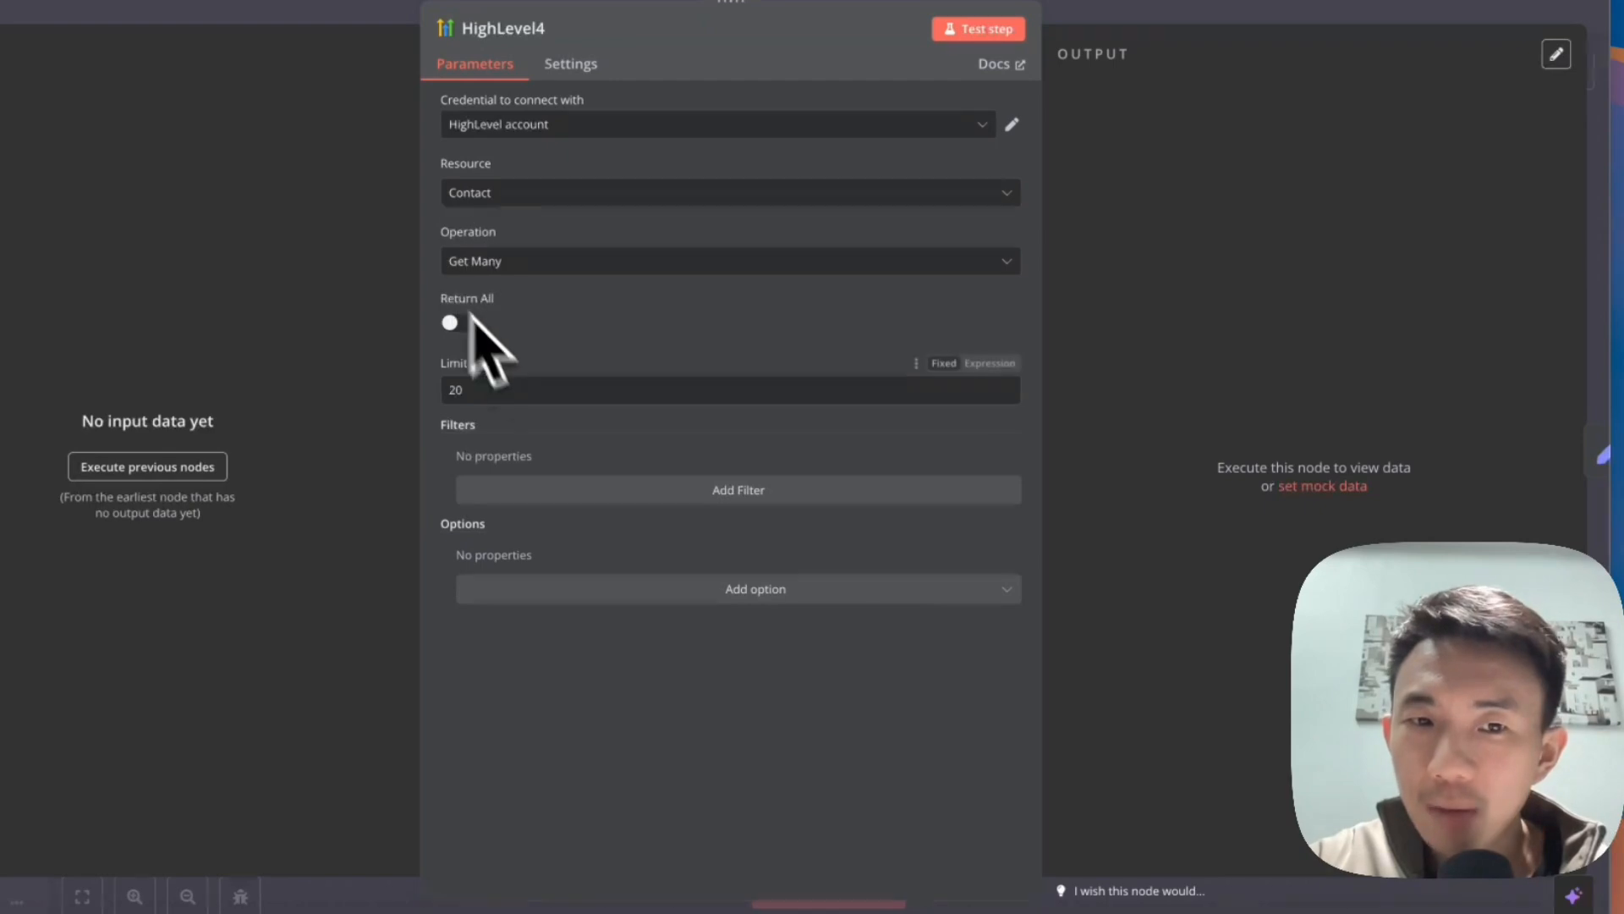
click(264, 21)
double_click(948, 398)
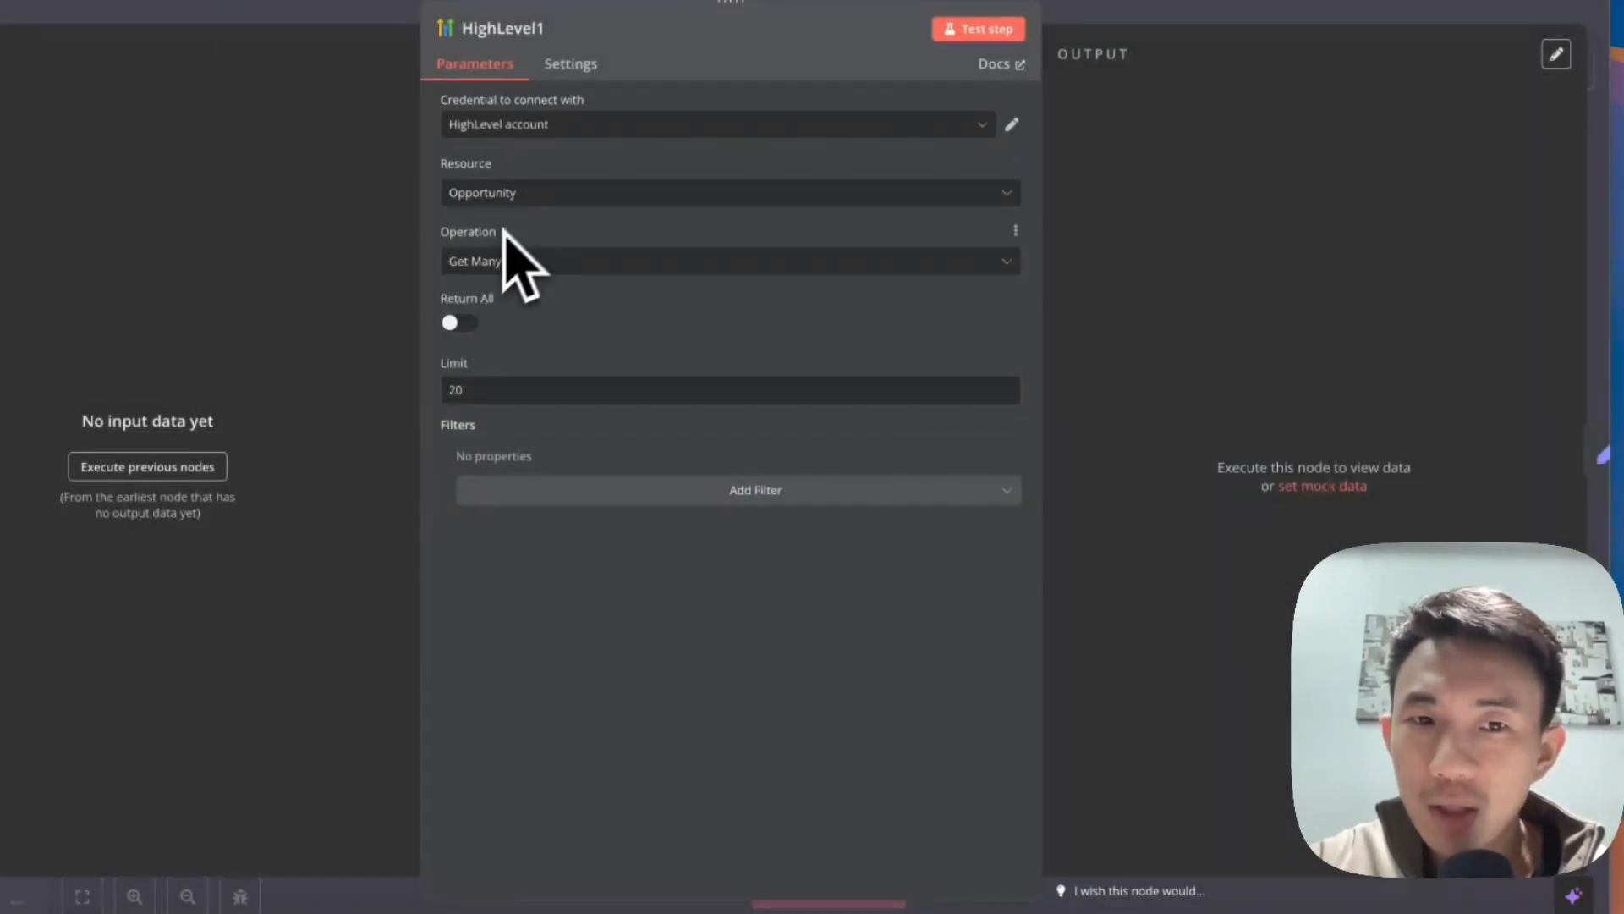
click(287, 59)
double_click(971, 247)
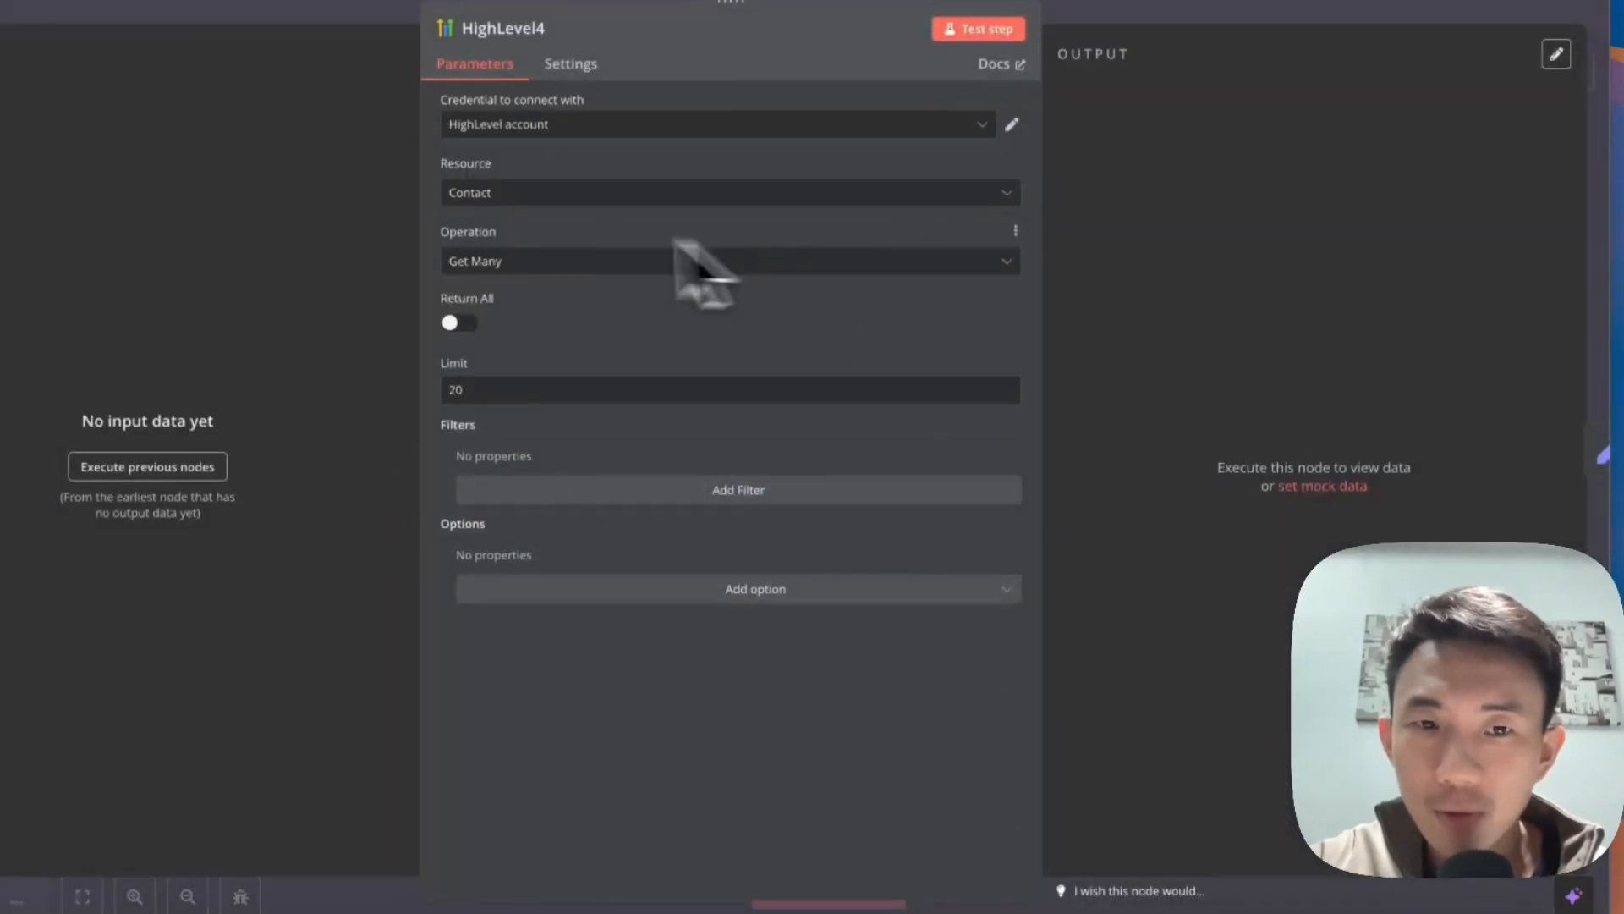
click(274, 21)
- Check the fields mapped in the HighLevel create contact and create opportunity nodes, and close both nodes
double_click(956, 554)
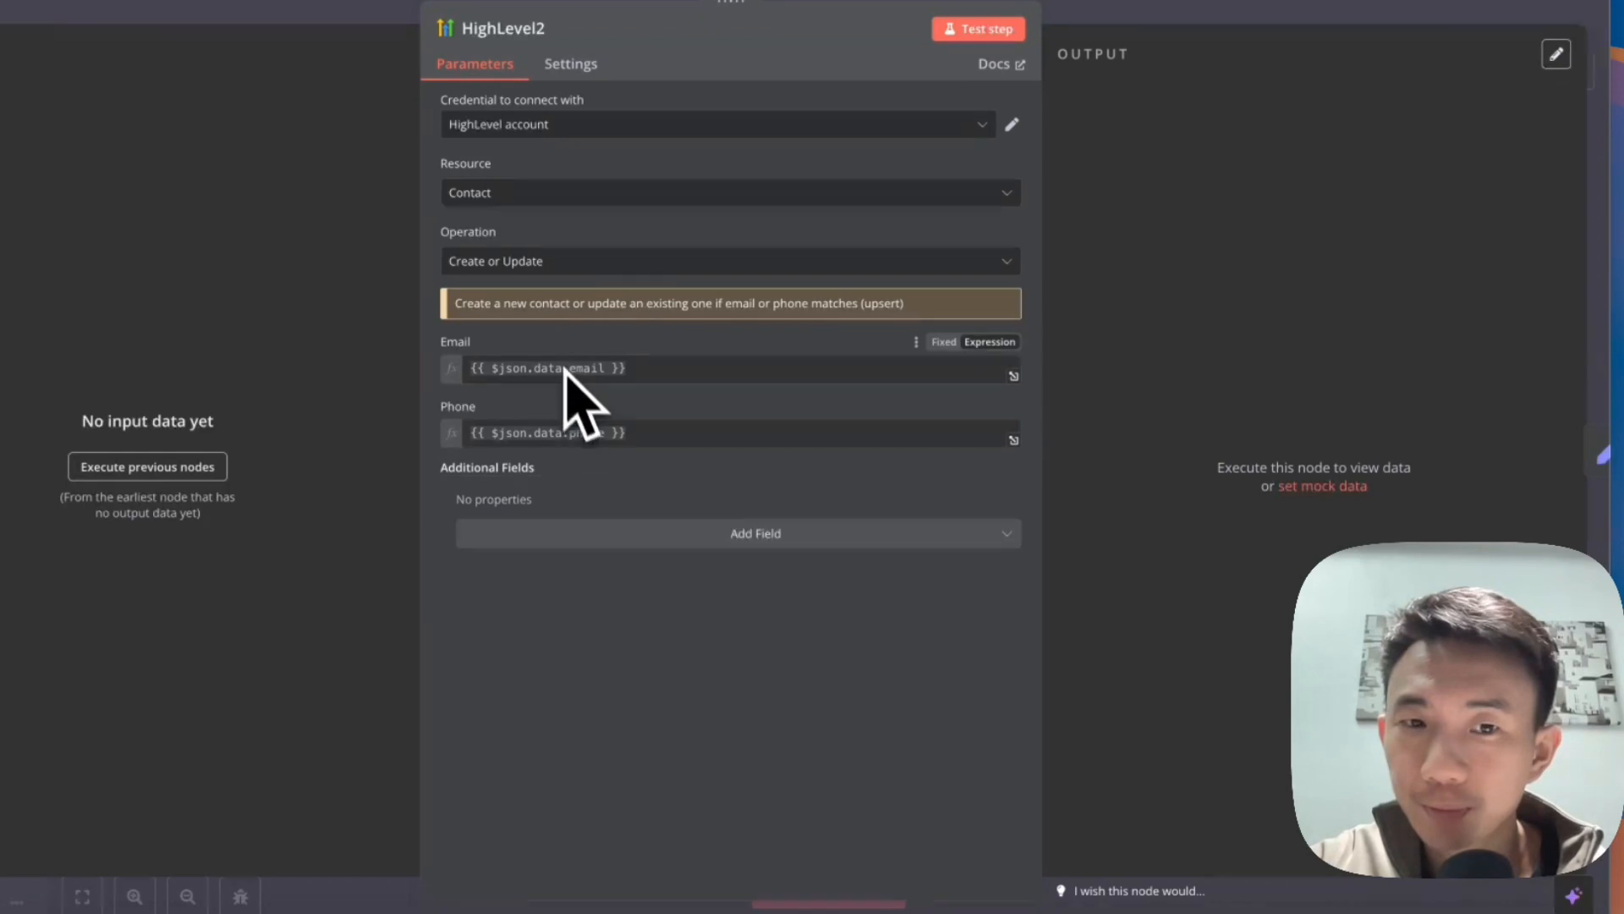
click(355, 72)
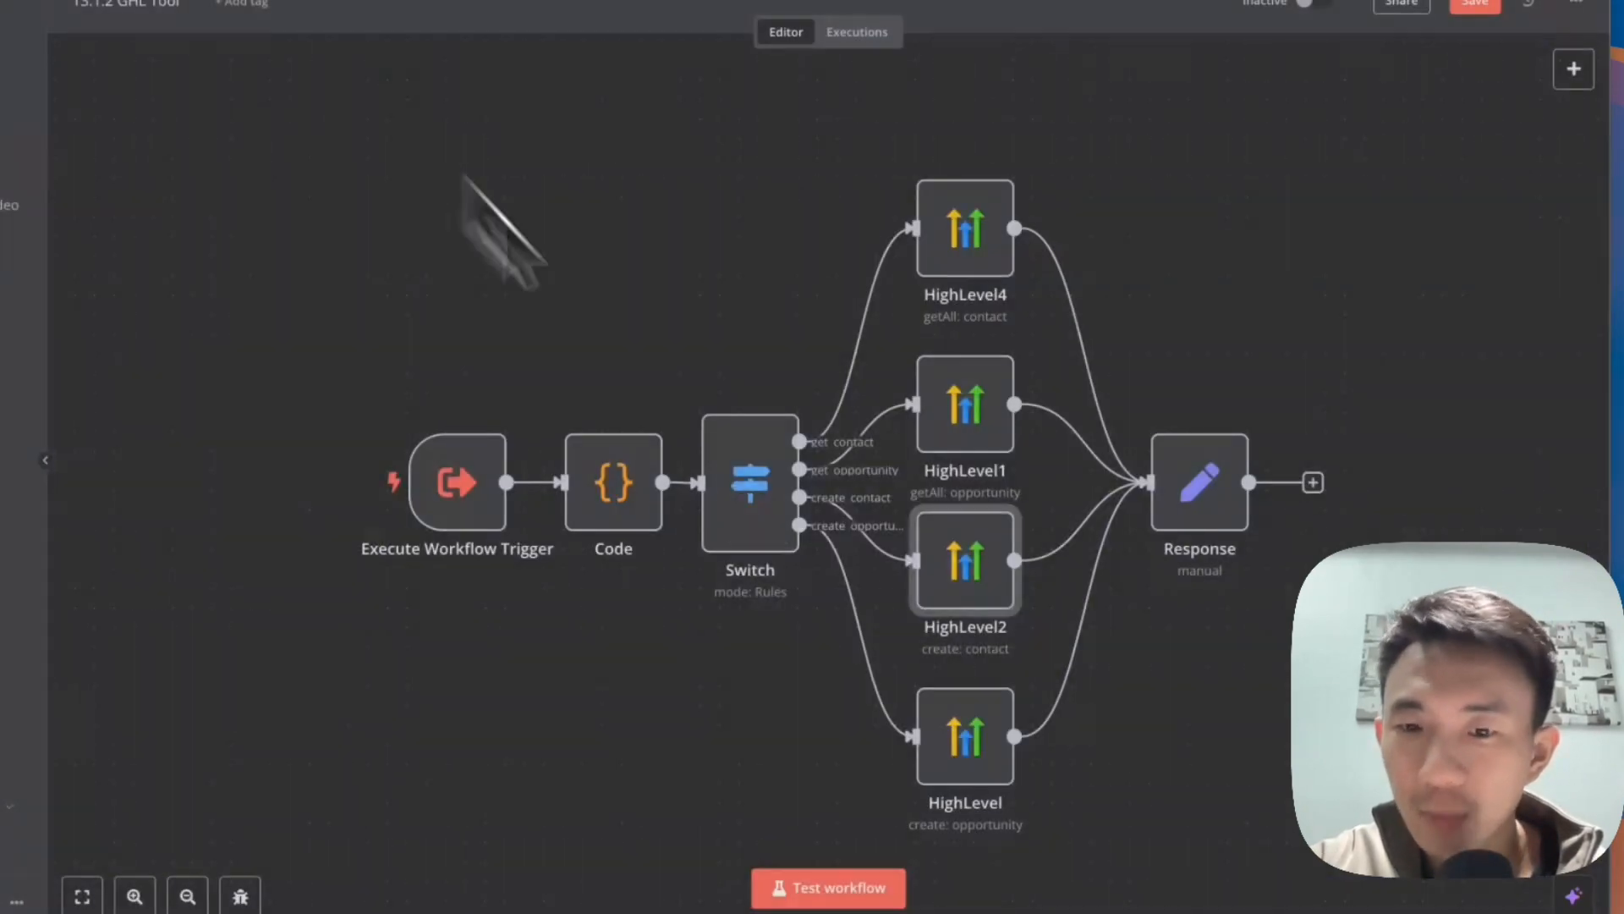
double_click(956, 744)
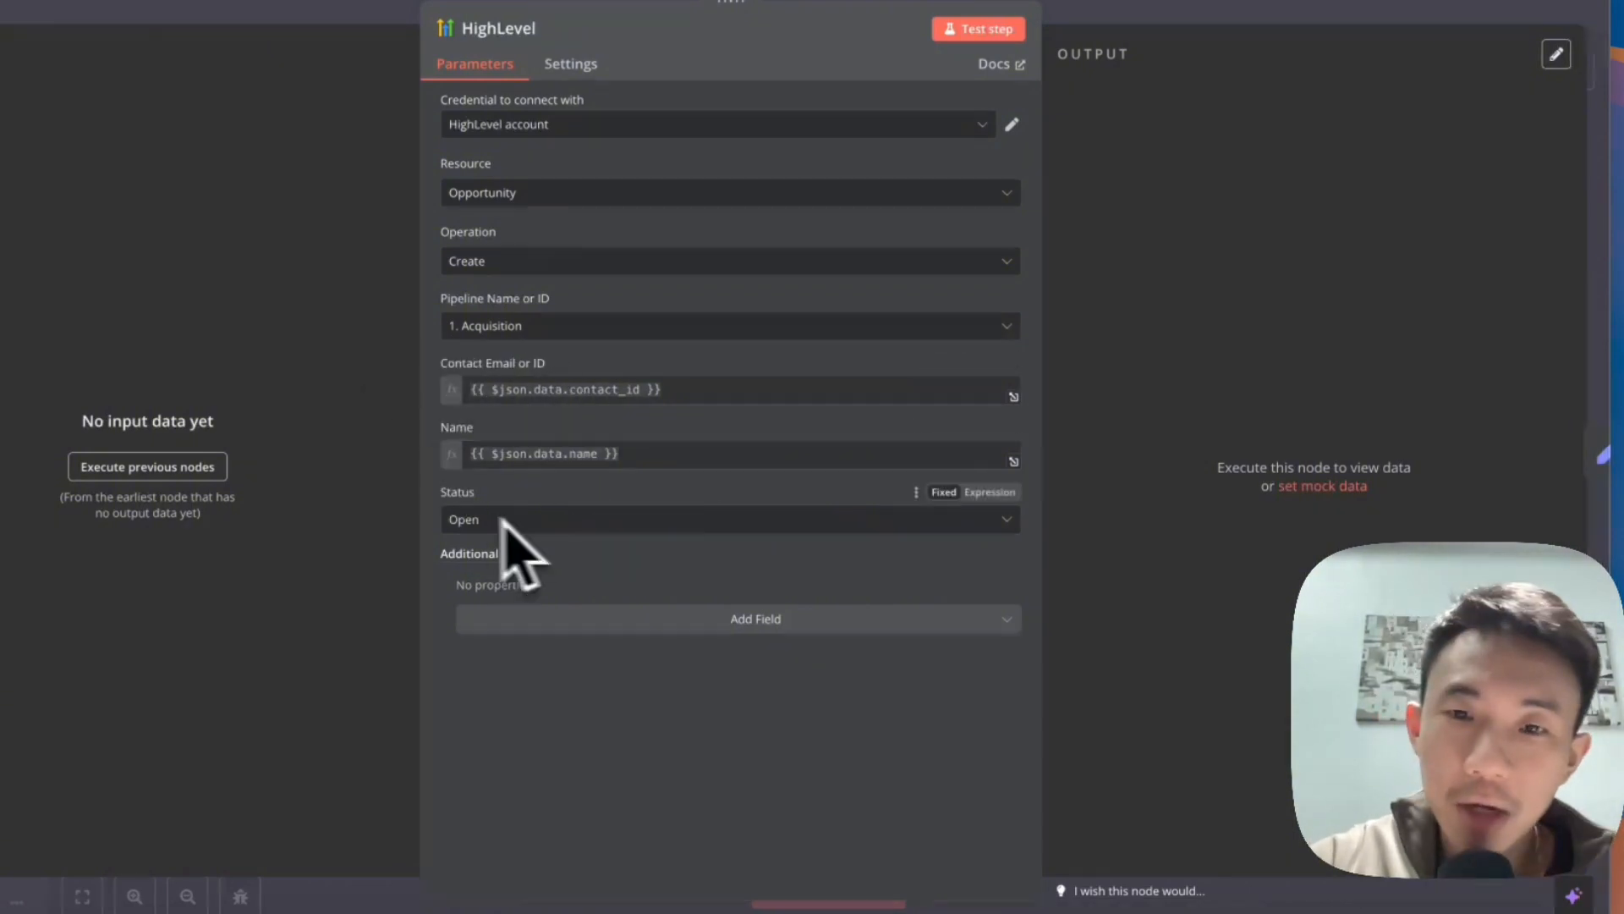
click(347, 46)
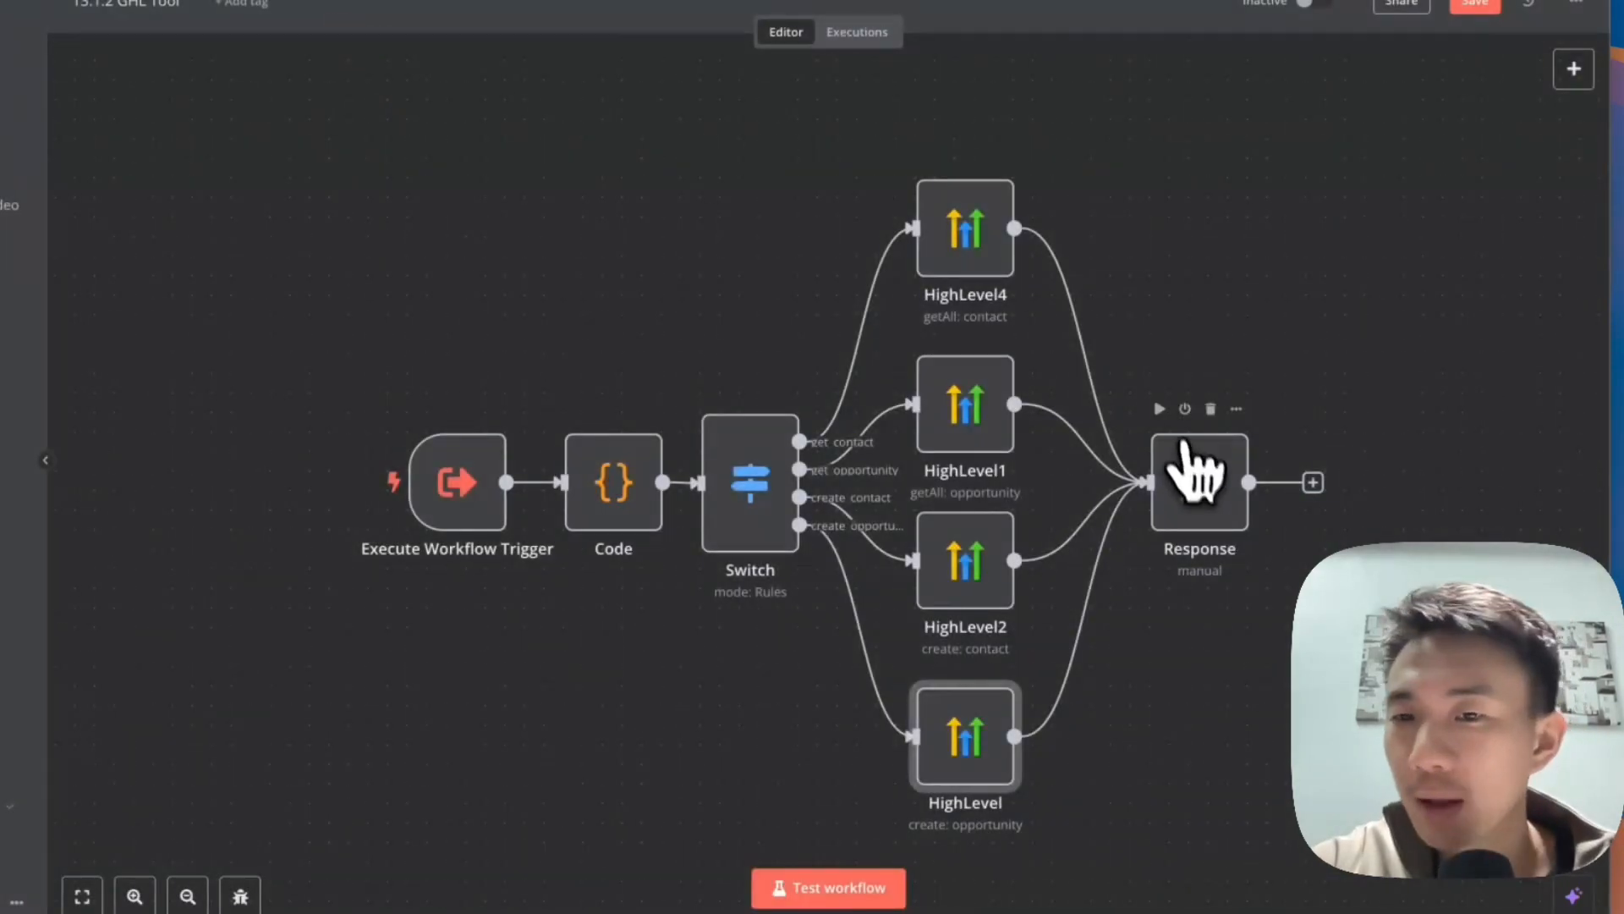
- Search the node list for "edit" to show Edit Fields, and review the Response node's response field mapping
double_click(1197, 478)
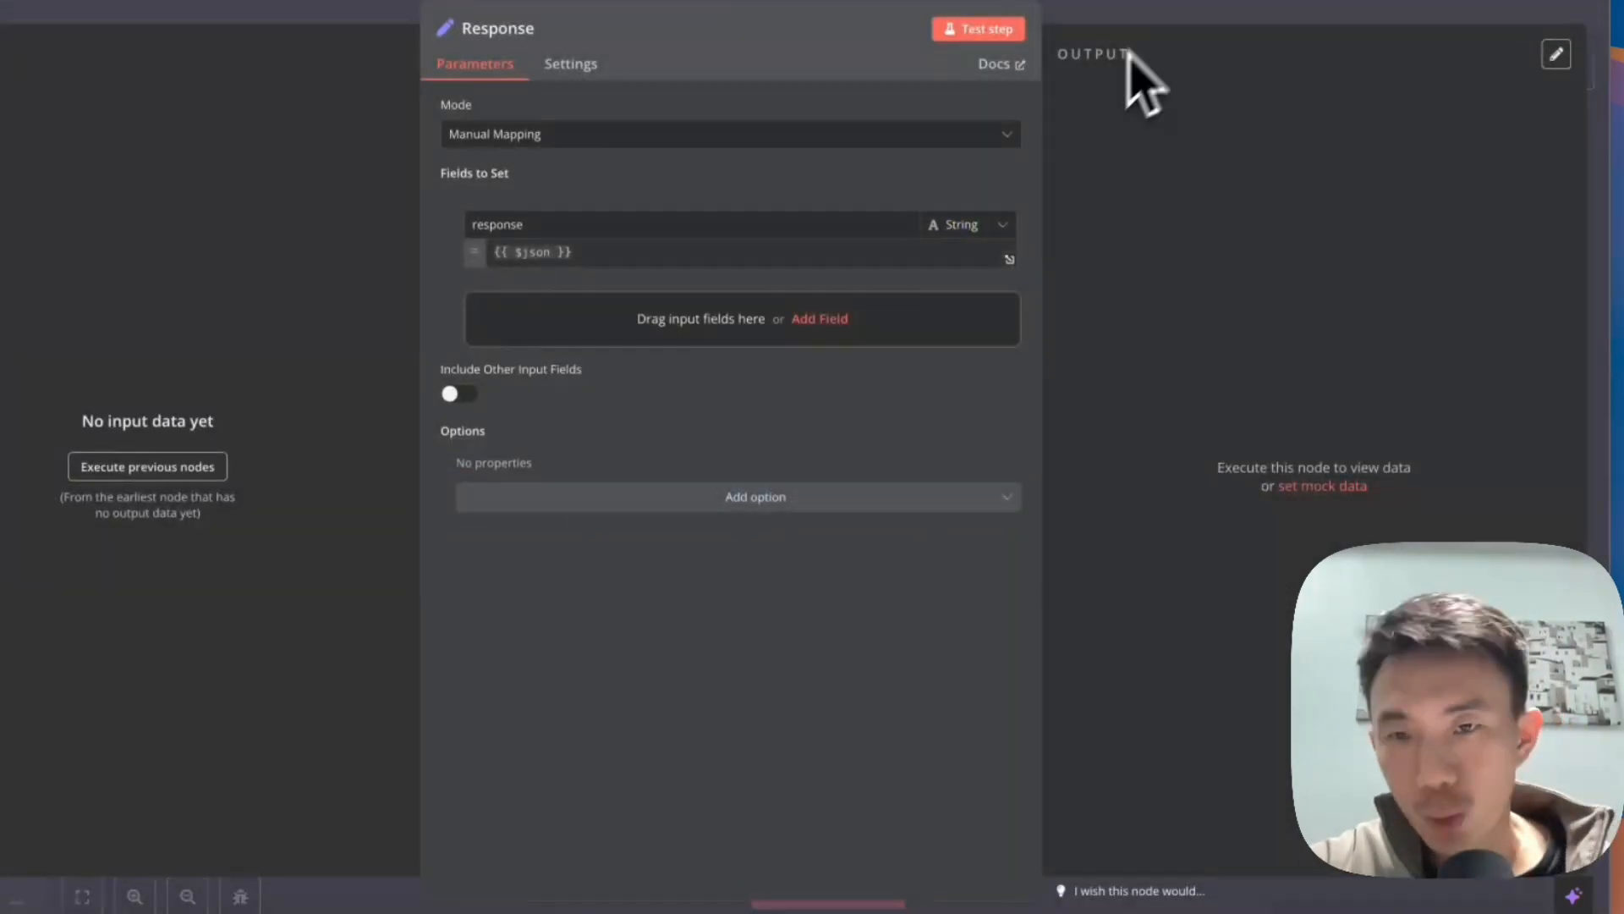
click(1286, 38)
click(1573, 68)
text(edit)
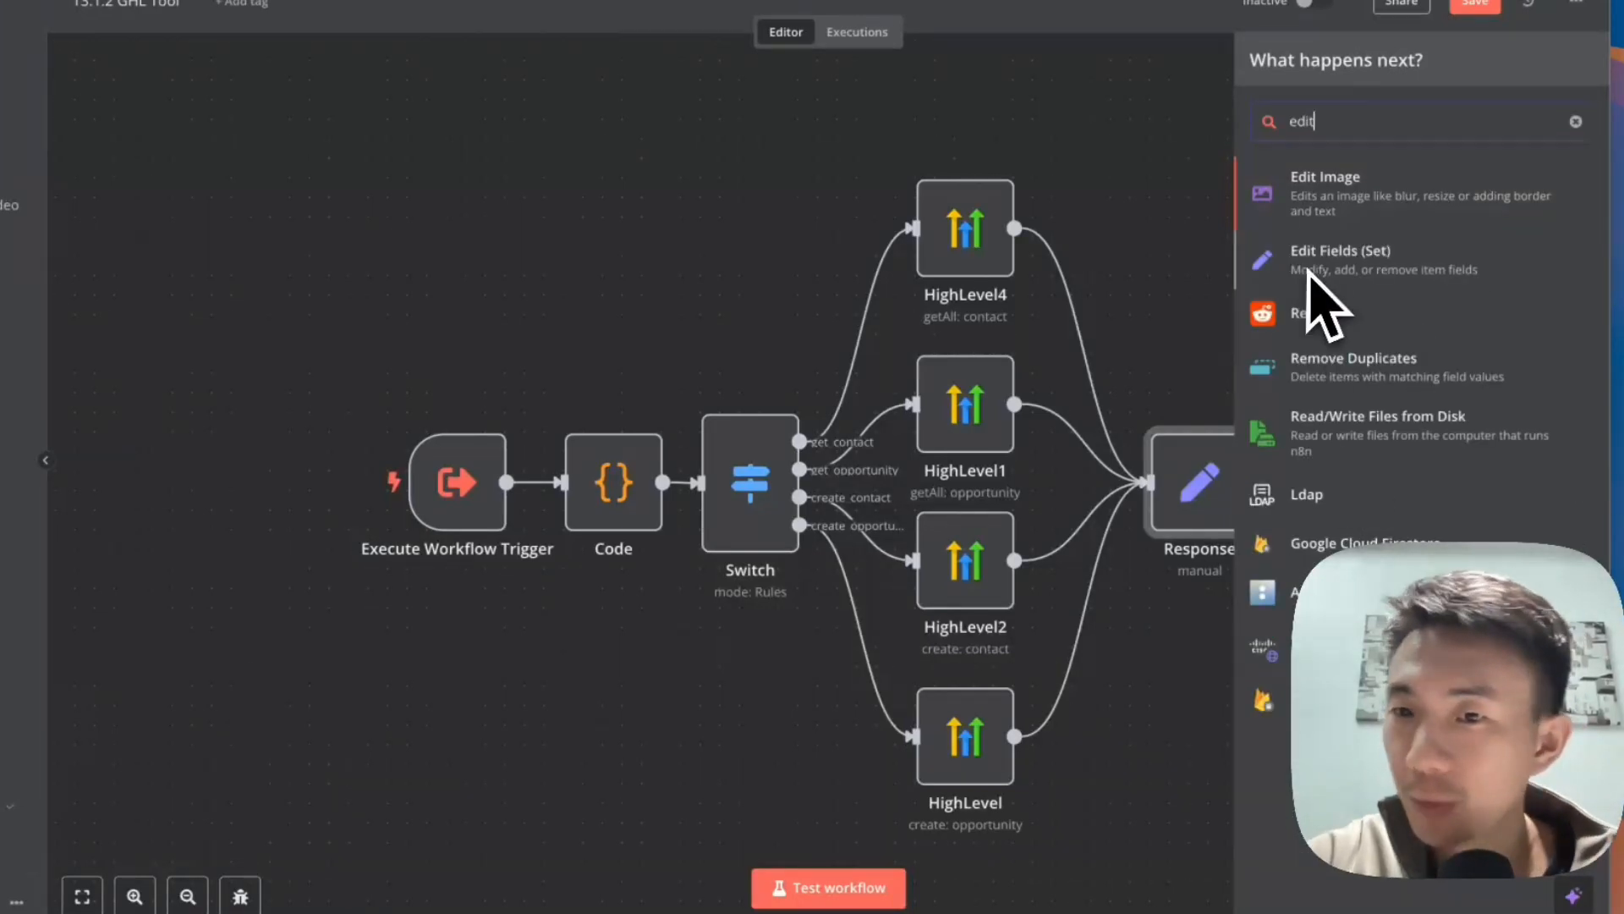
click(1201, 318)
double_click(1219, 493)
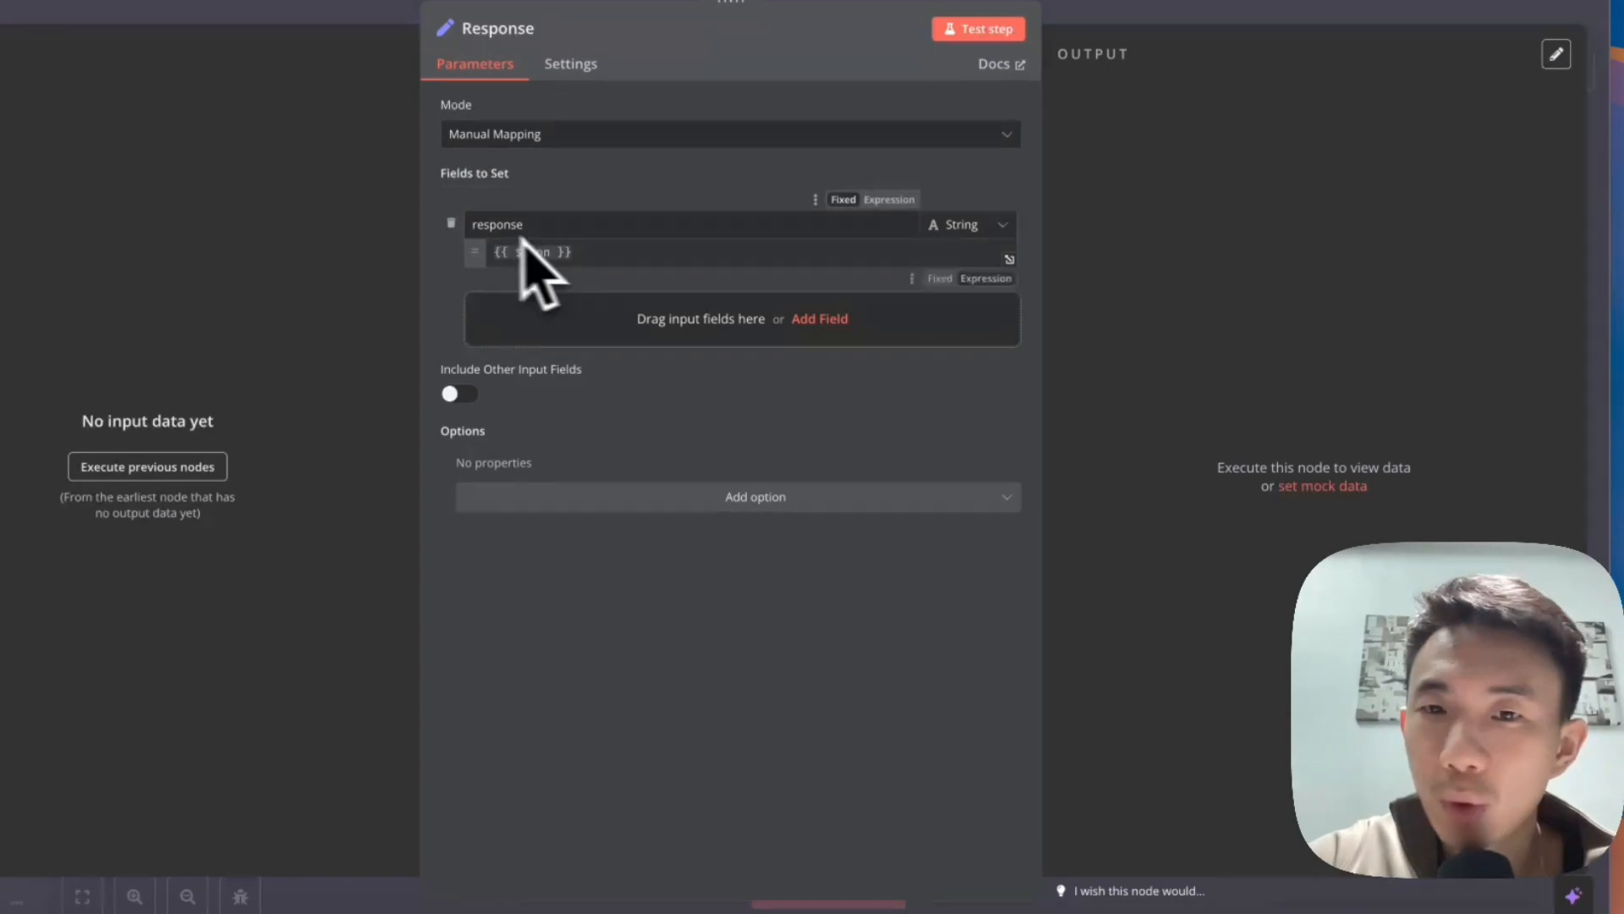
click(315, 12)
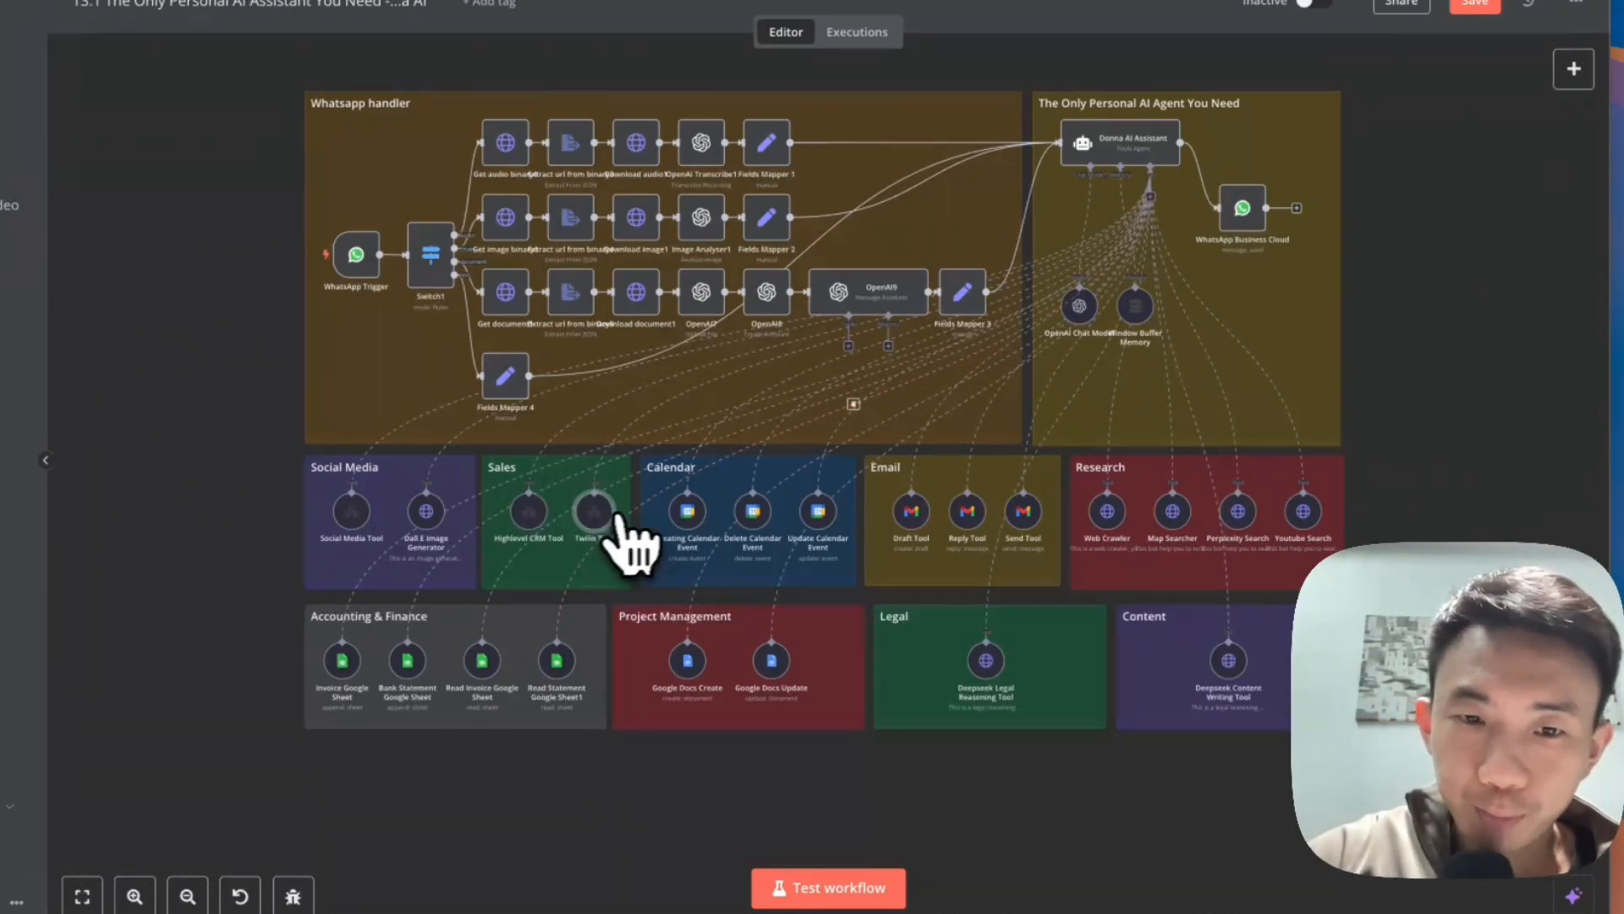
- Show the tools available to the Donna agent, and review the Twilio Tool's full description with its expected request body
click(1152, 200)
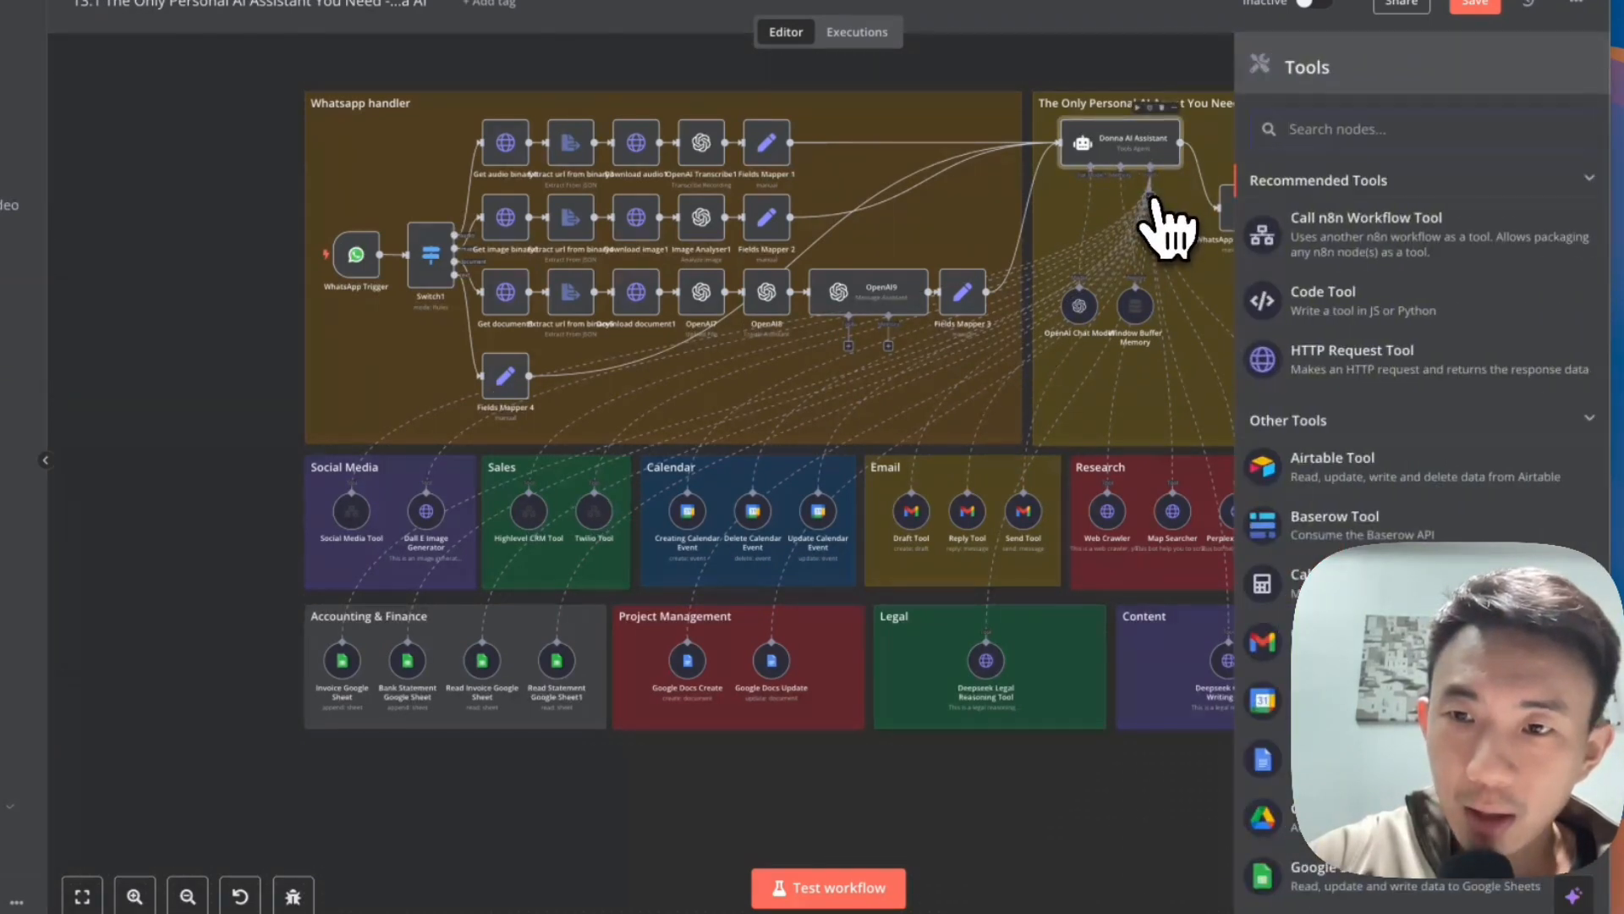
double_click(594, 511)
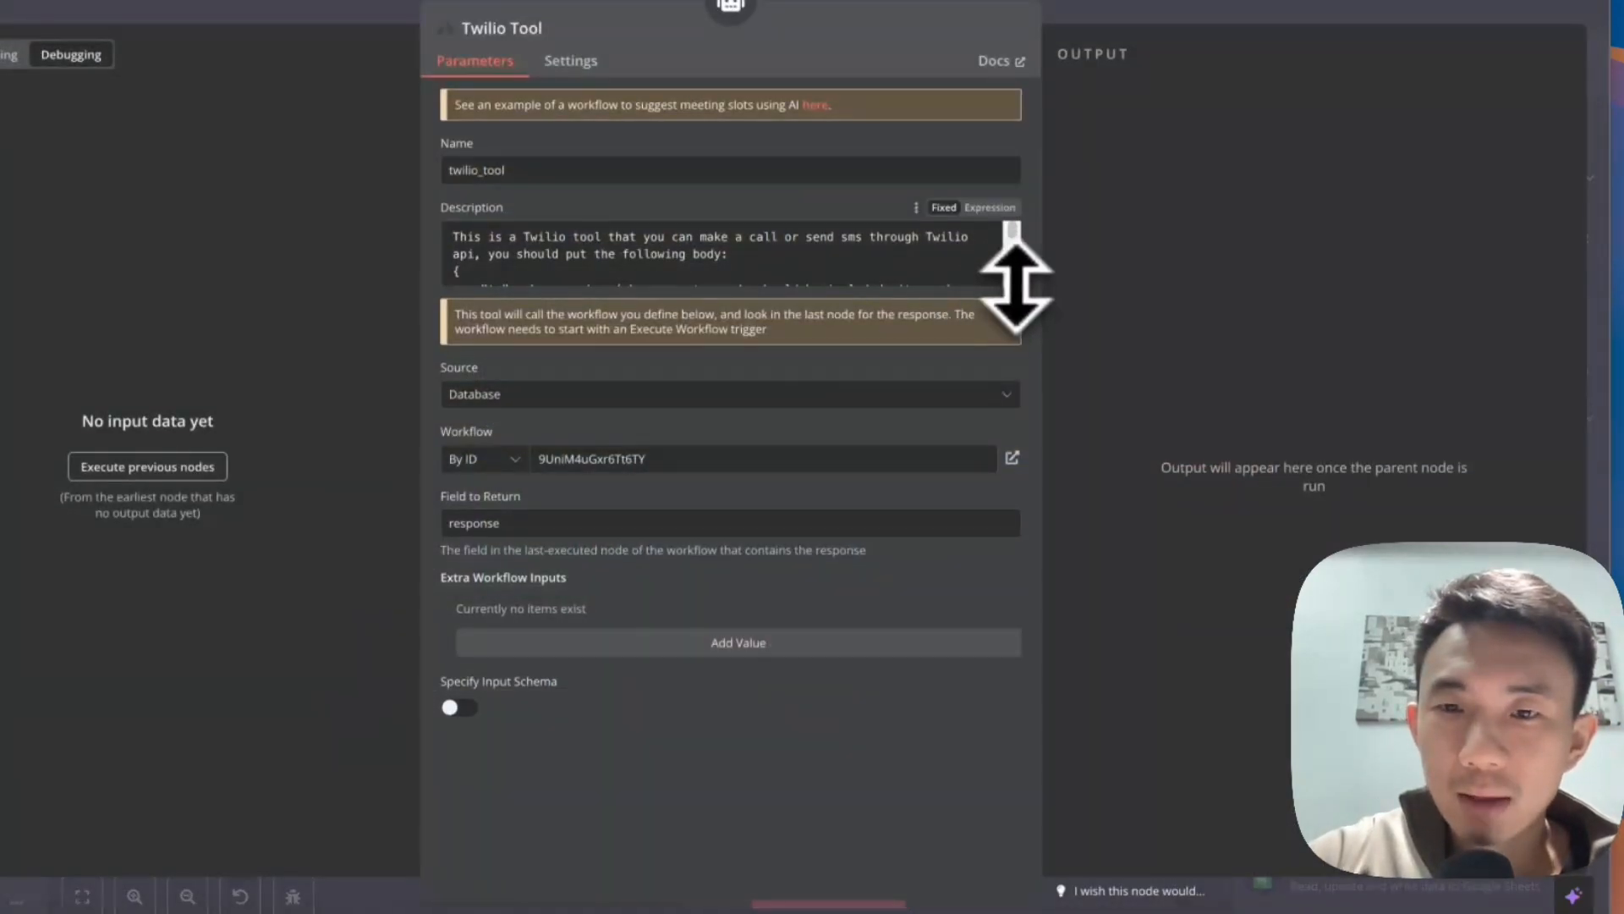
drag(1015, 283, 1003, 489)
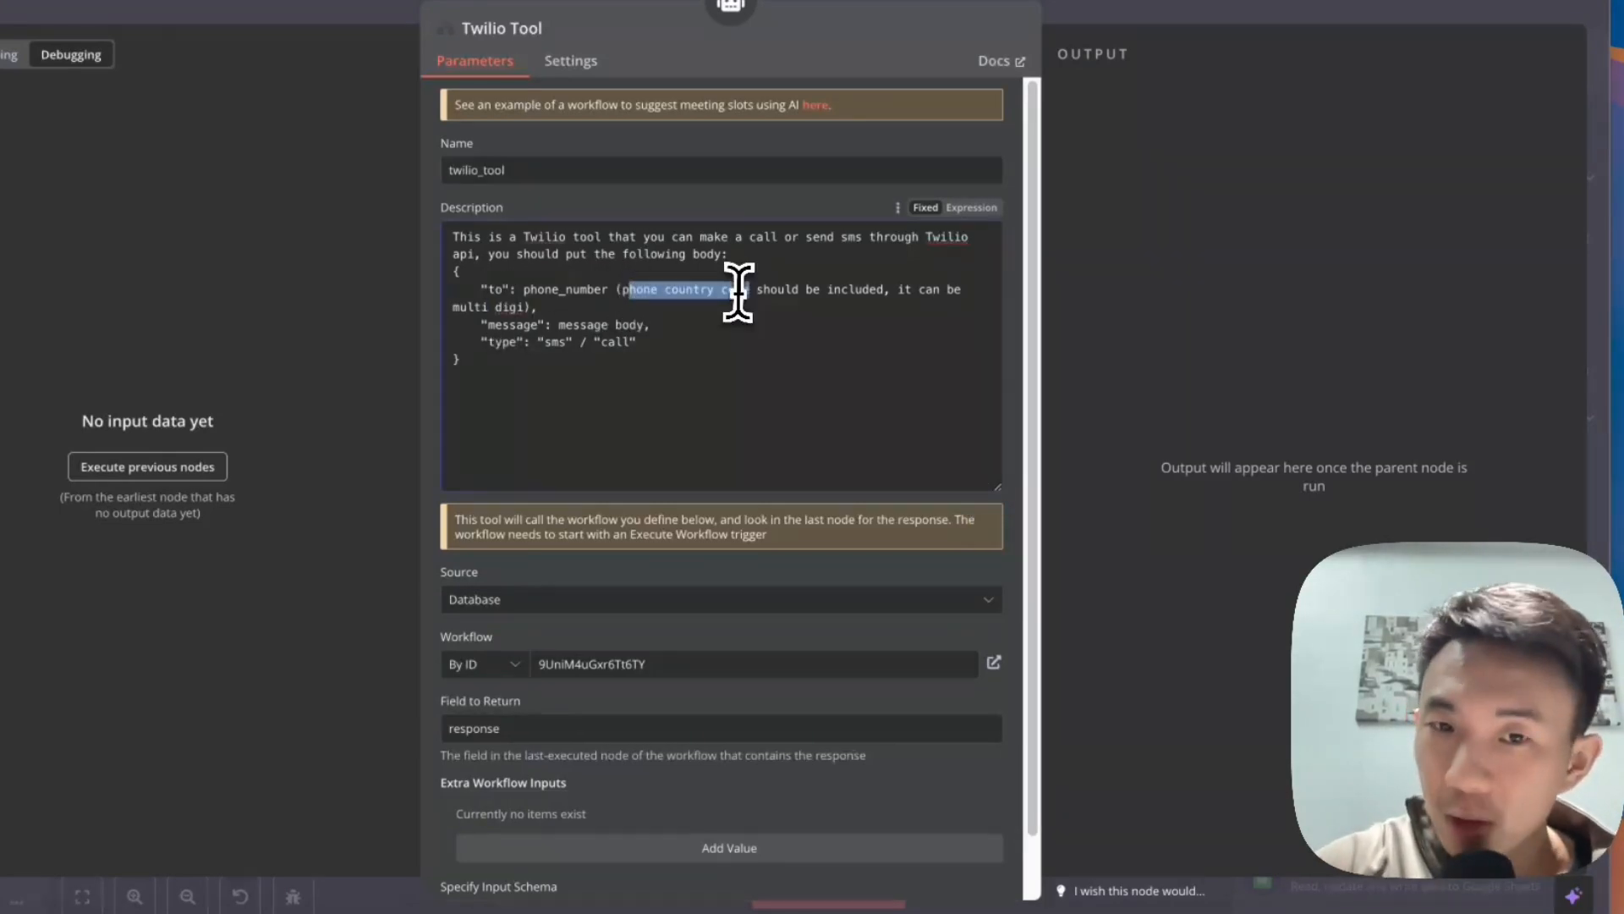
click(762, 304)
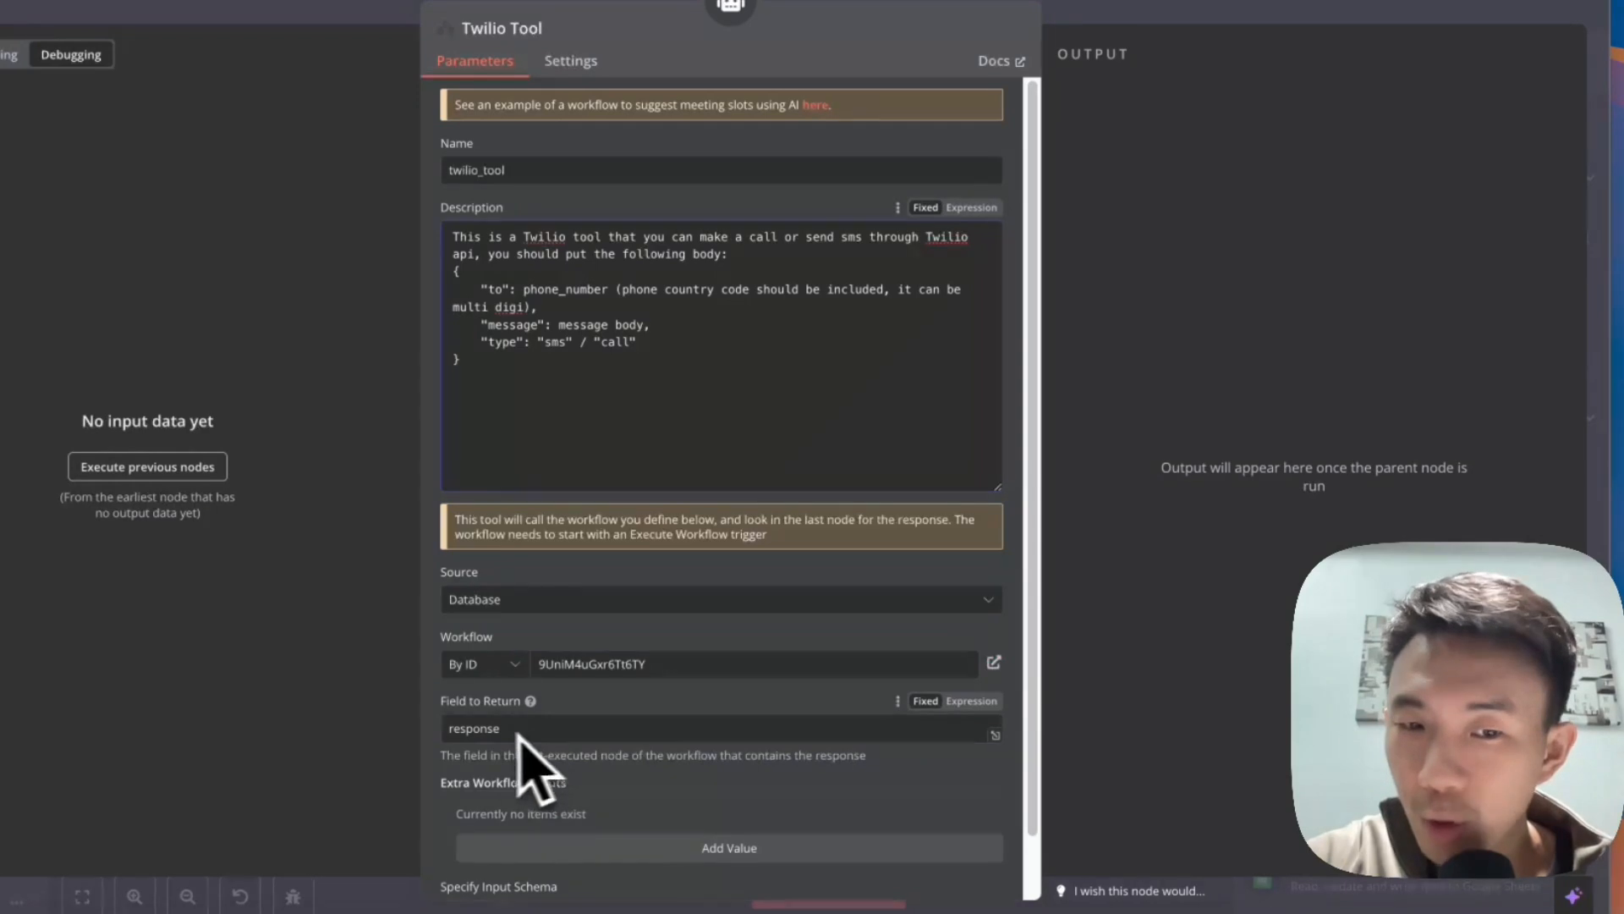
- Open the sub-workflow linked in the Twilio Tool, leaving the GHL Tool workflow without saving its changes
click(996, 661)
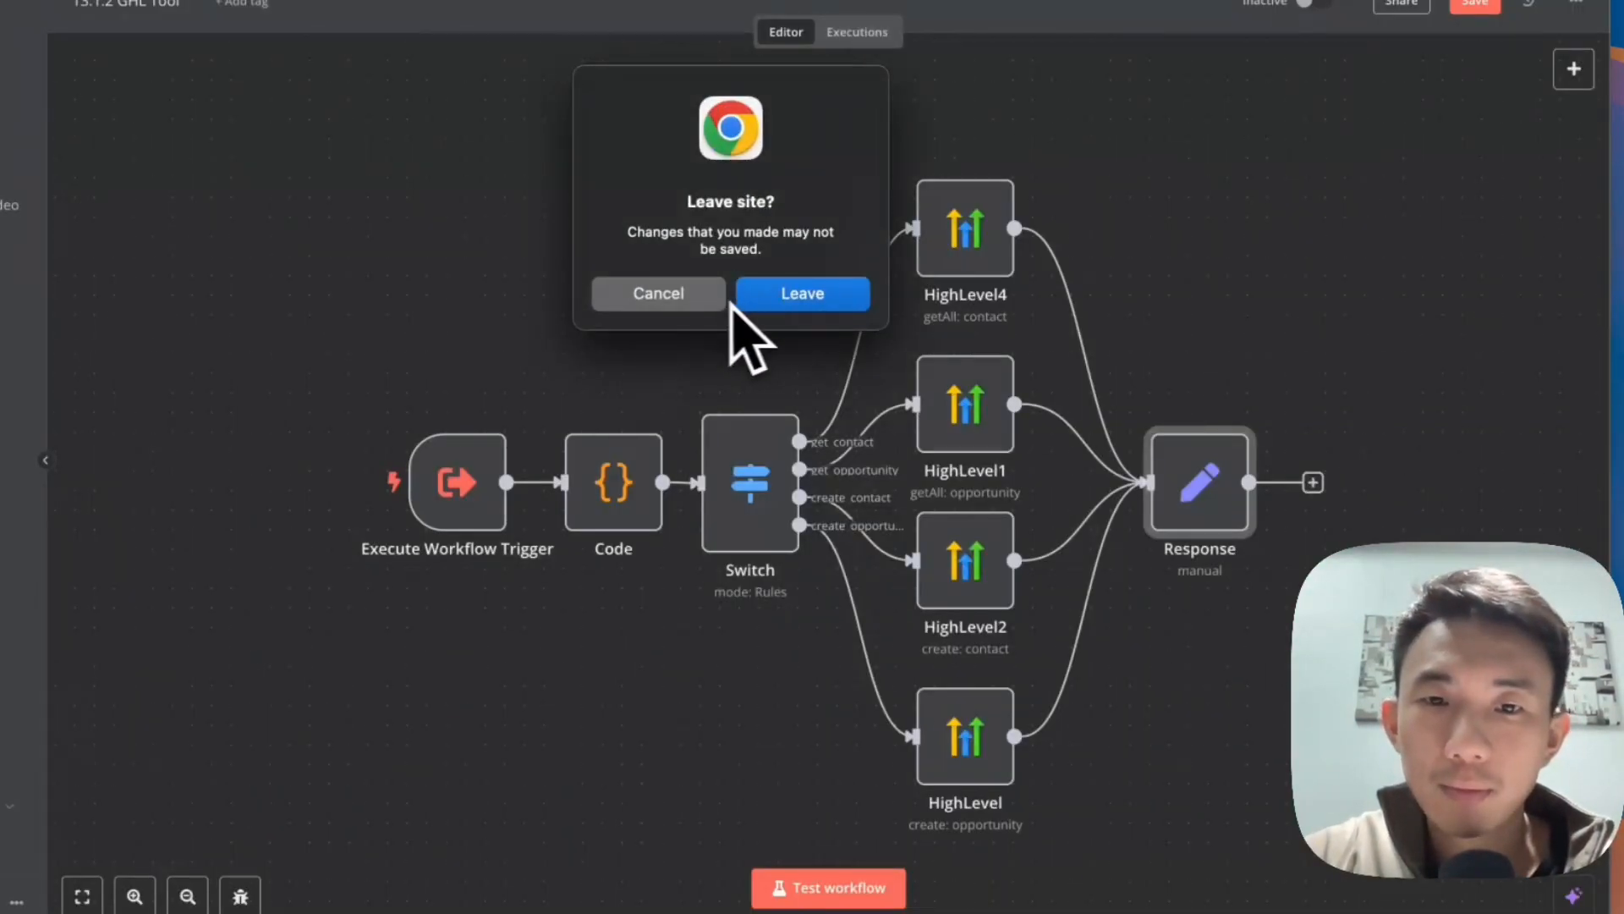
click(756, 293)
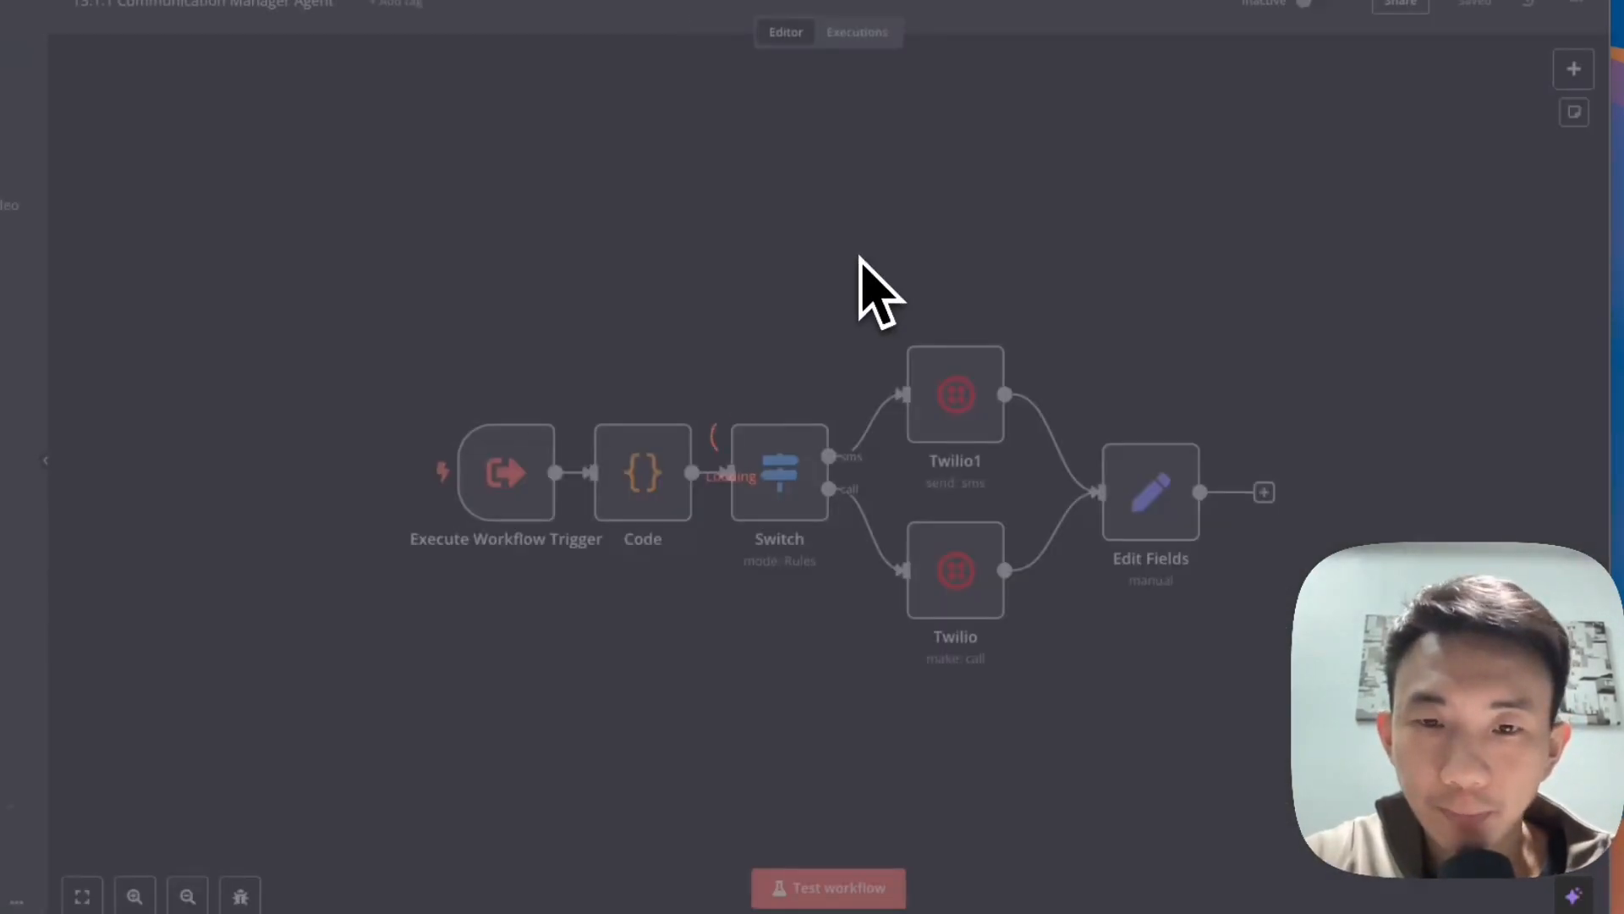
scroll(736, 258, down, 1)
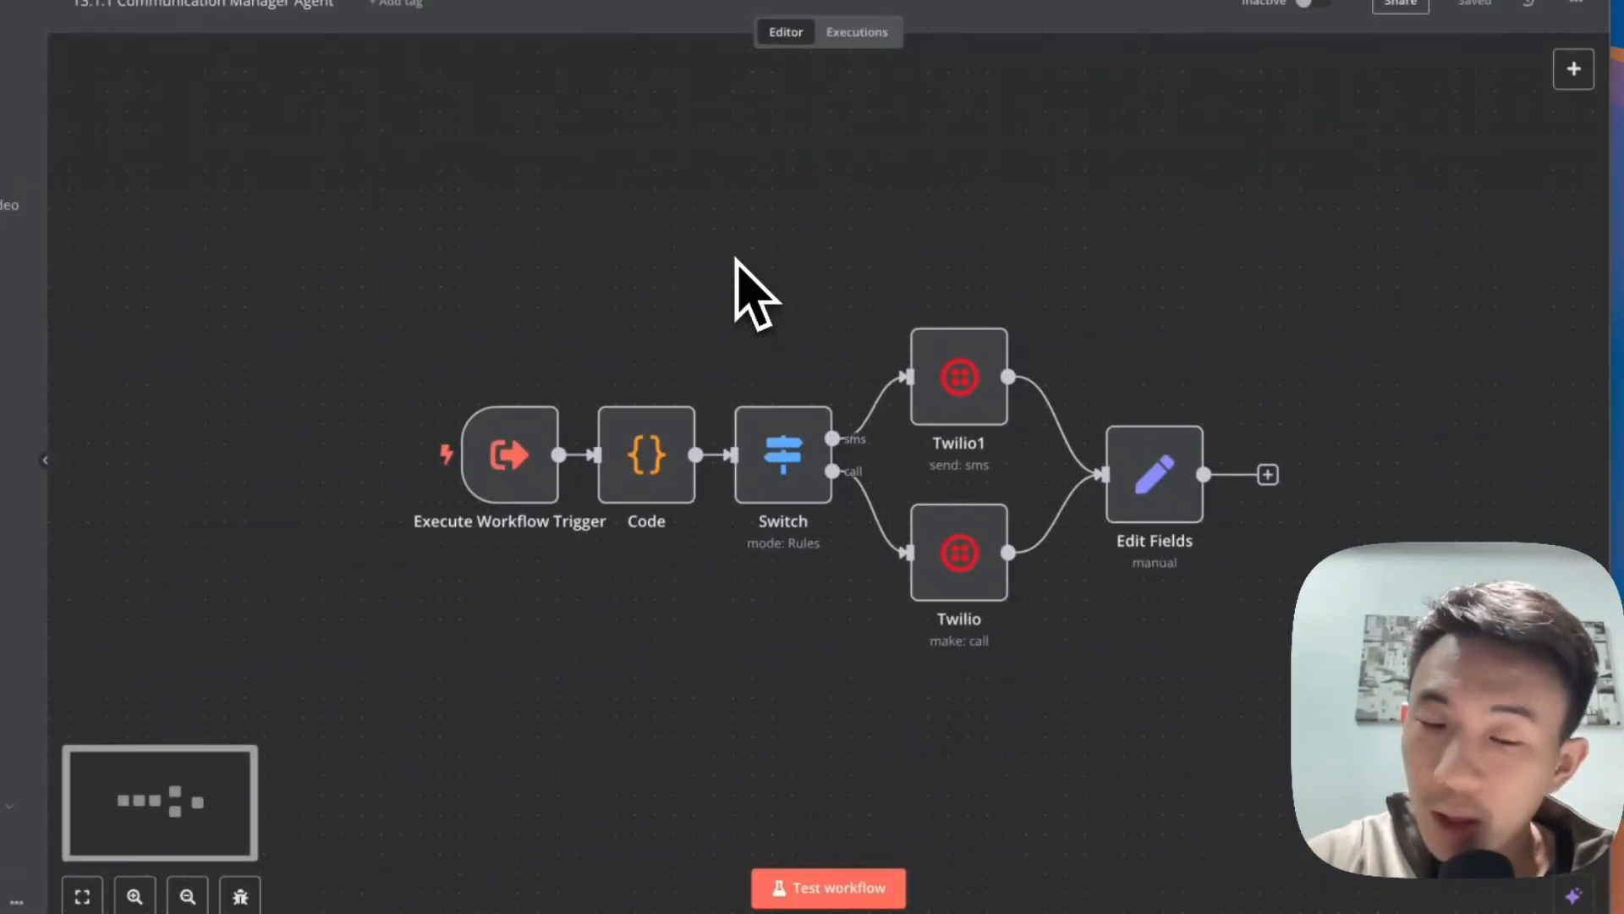
- Search the node list for "exe" to look up the workflow trigger, and close the list without adding a node
click(1574, 69)
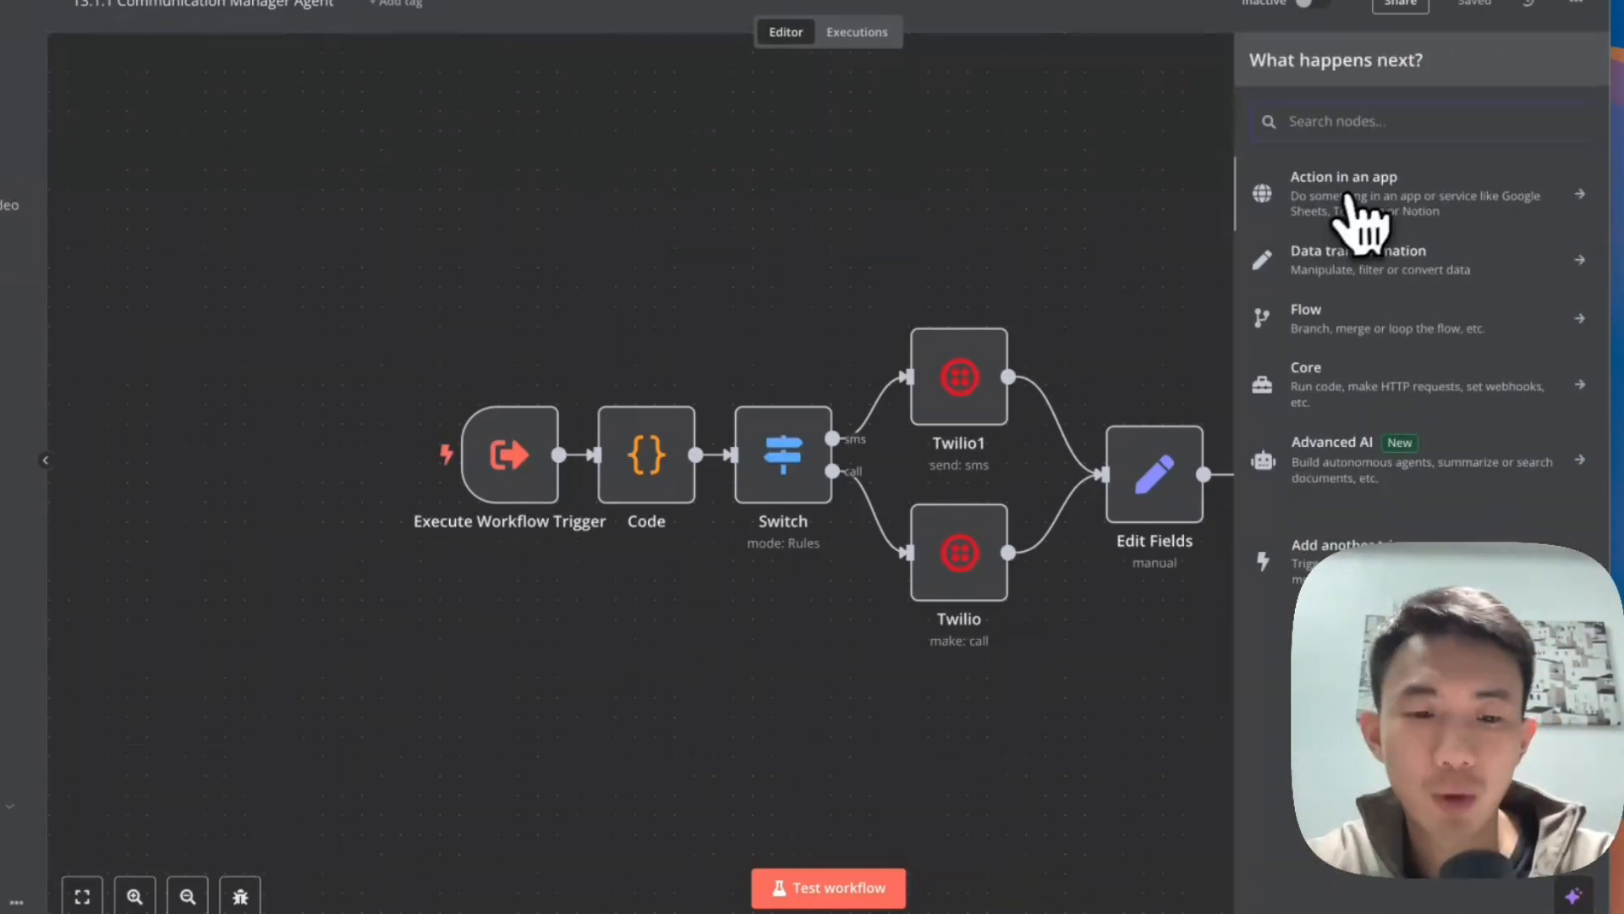
text(exe)
key(Escape)
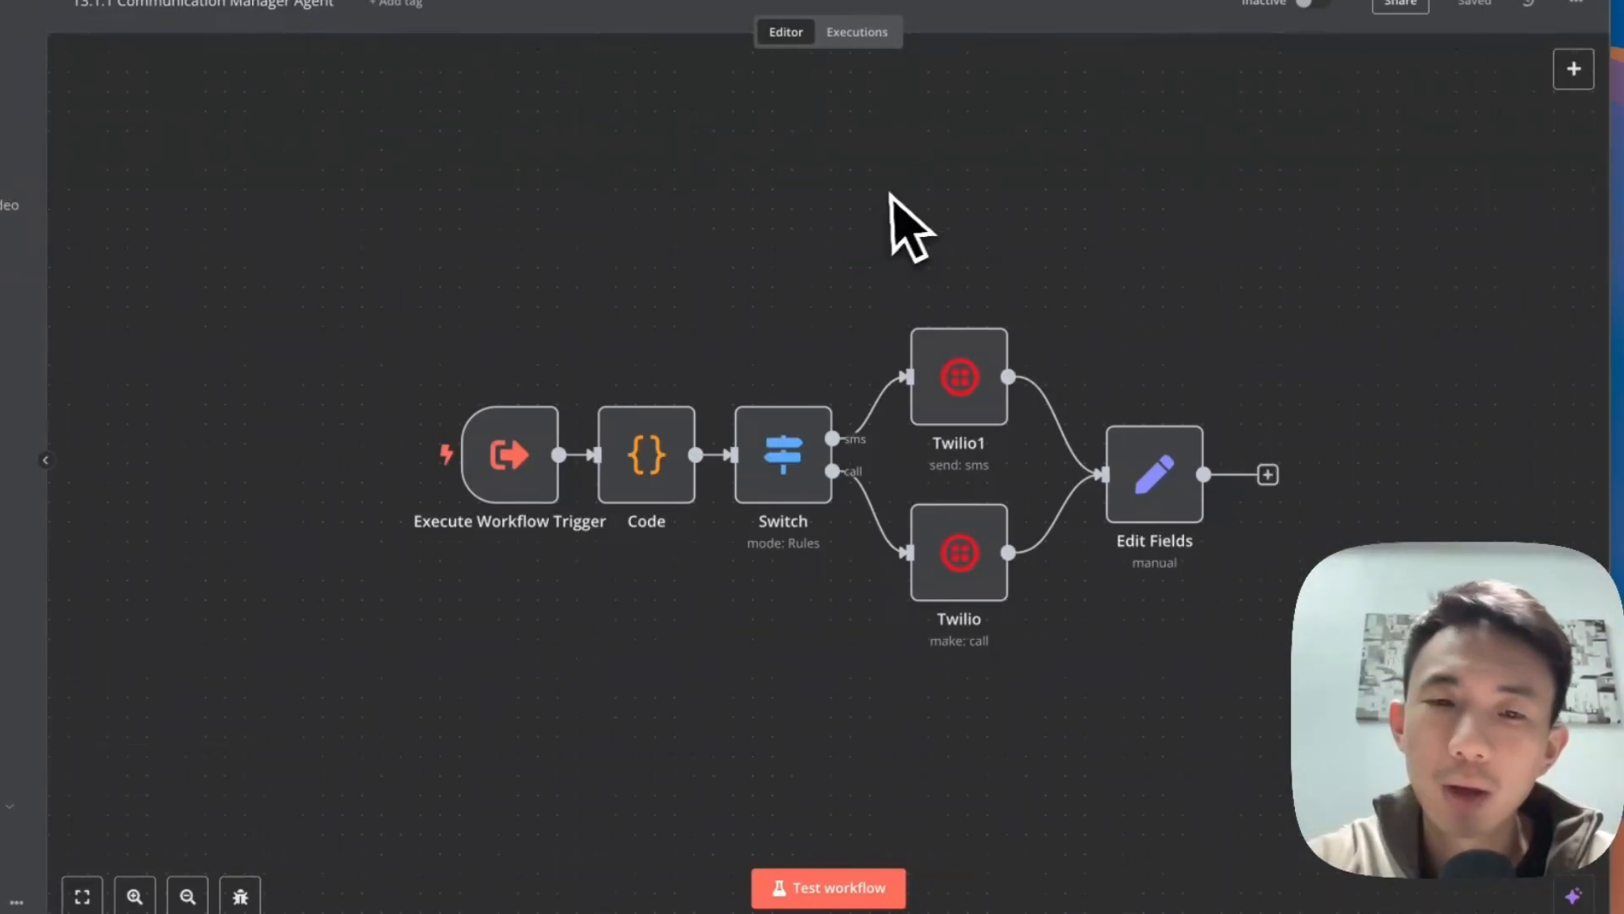
- Review the Code node's query parsing line and the Switch node's sms and call routing rules, and close both nodes
double_click(650, 469)
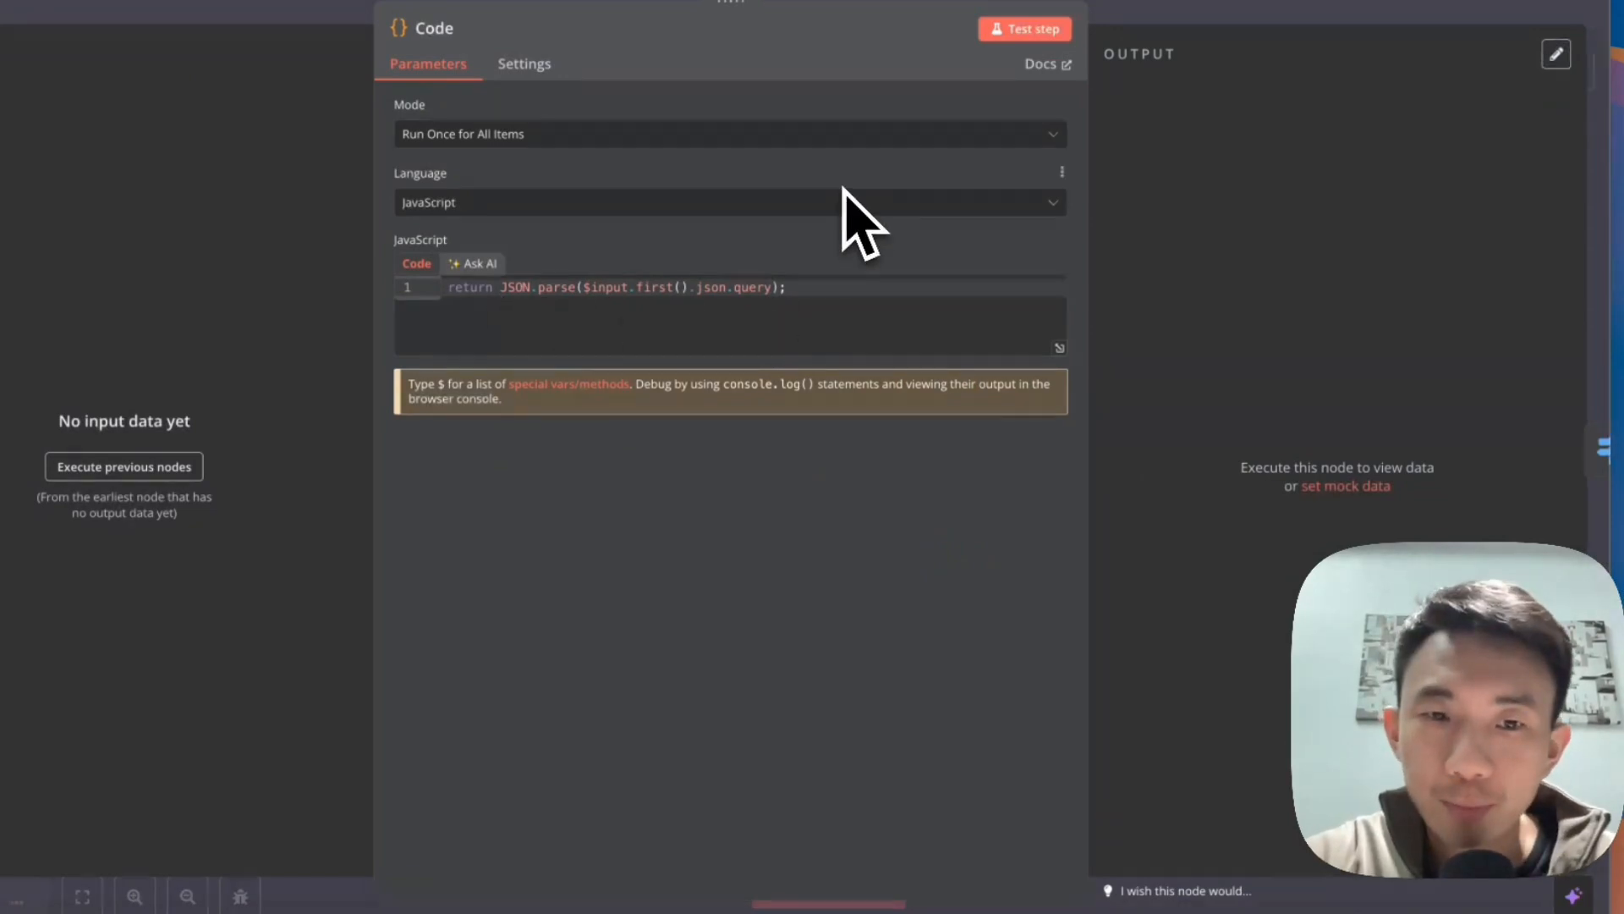
key(Escape)
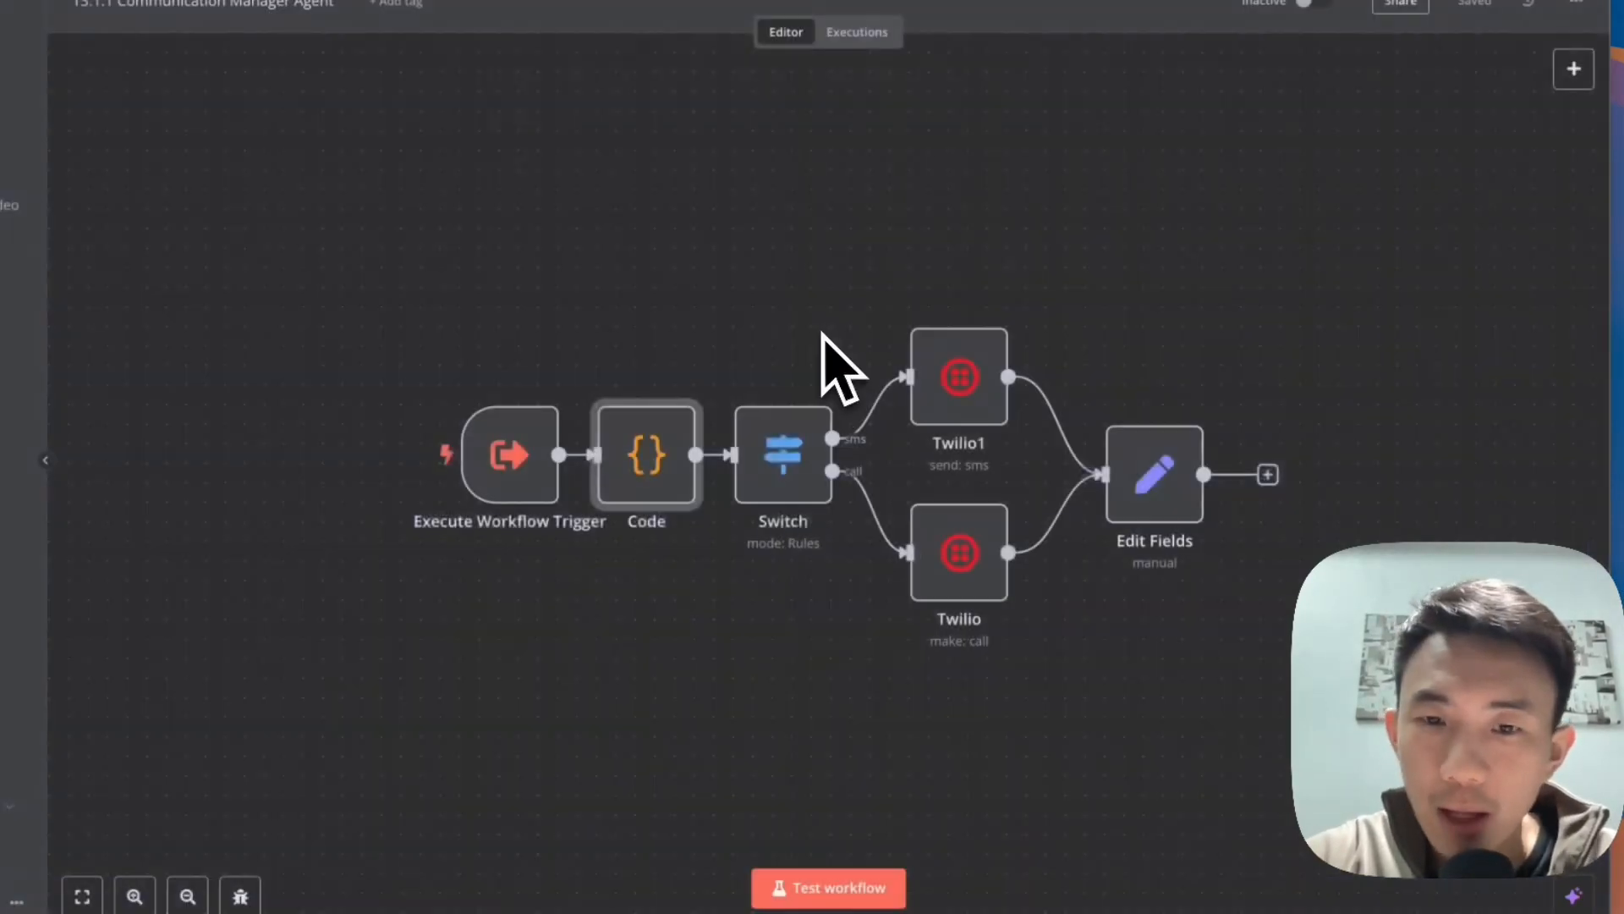
double_click(813, 476)
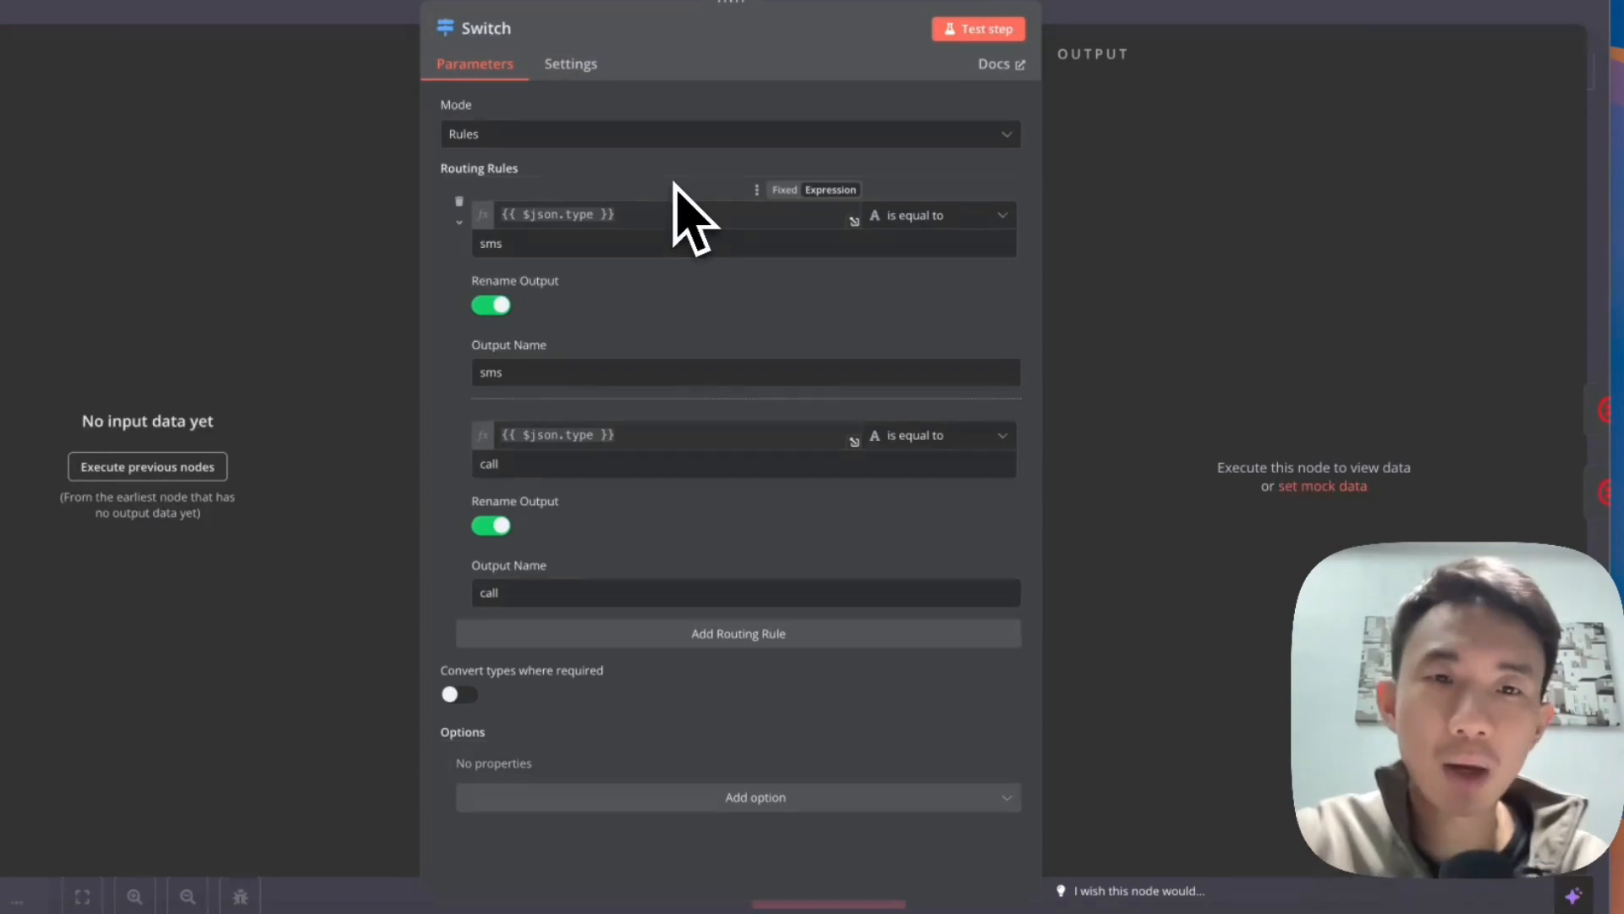
click(391, 4)
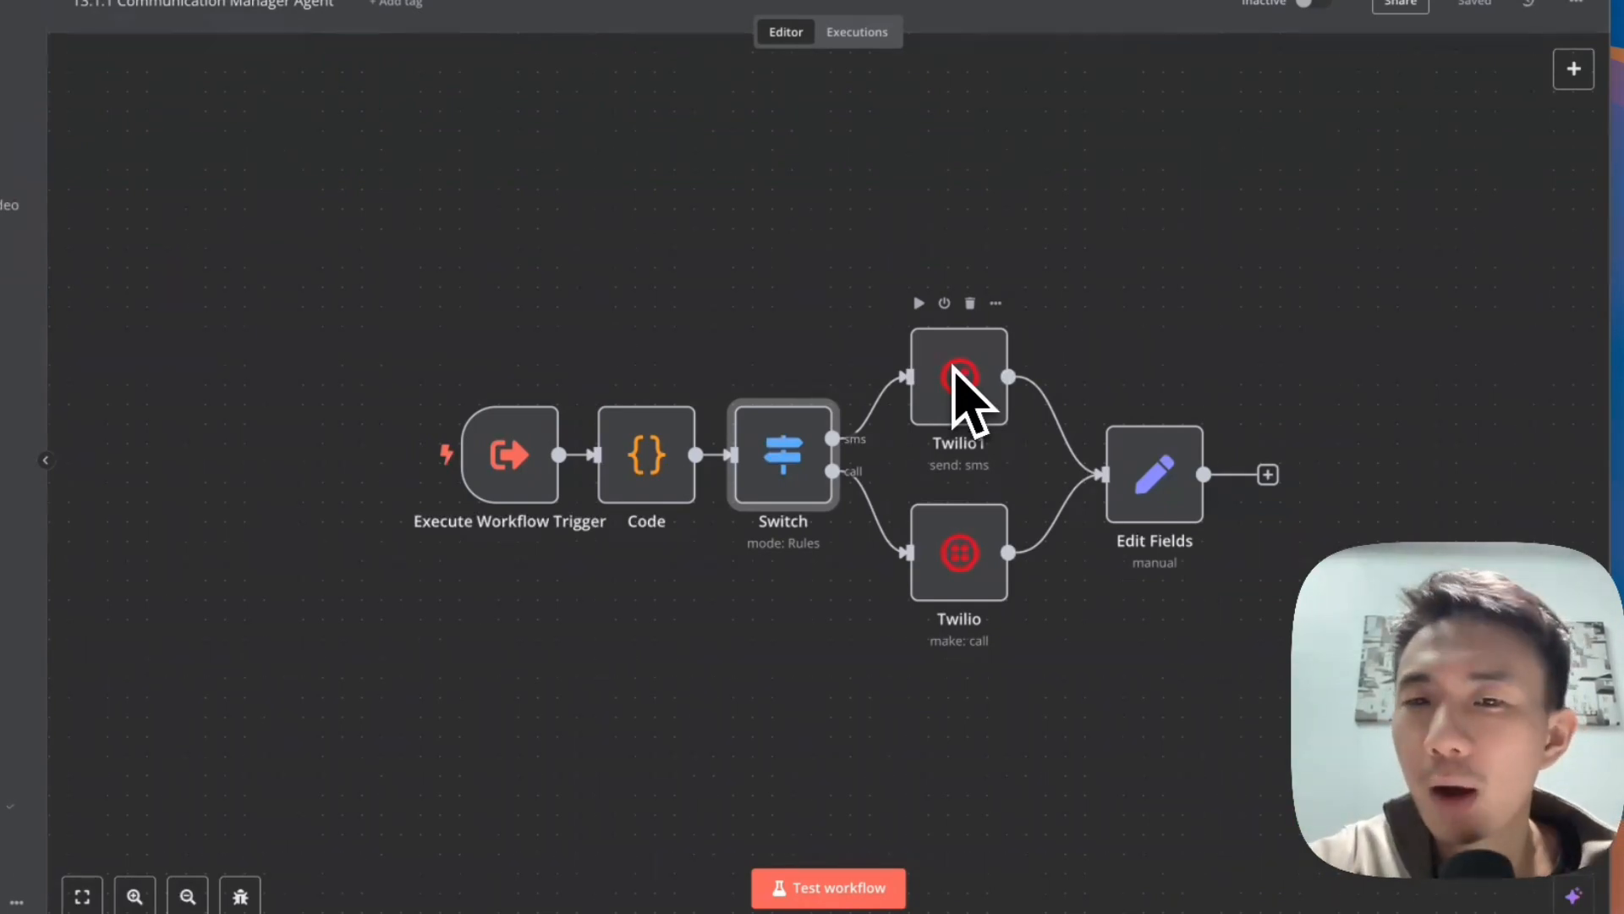
- Search the node list for "twilio", and close the list without adding a node
click(1574, 71)
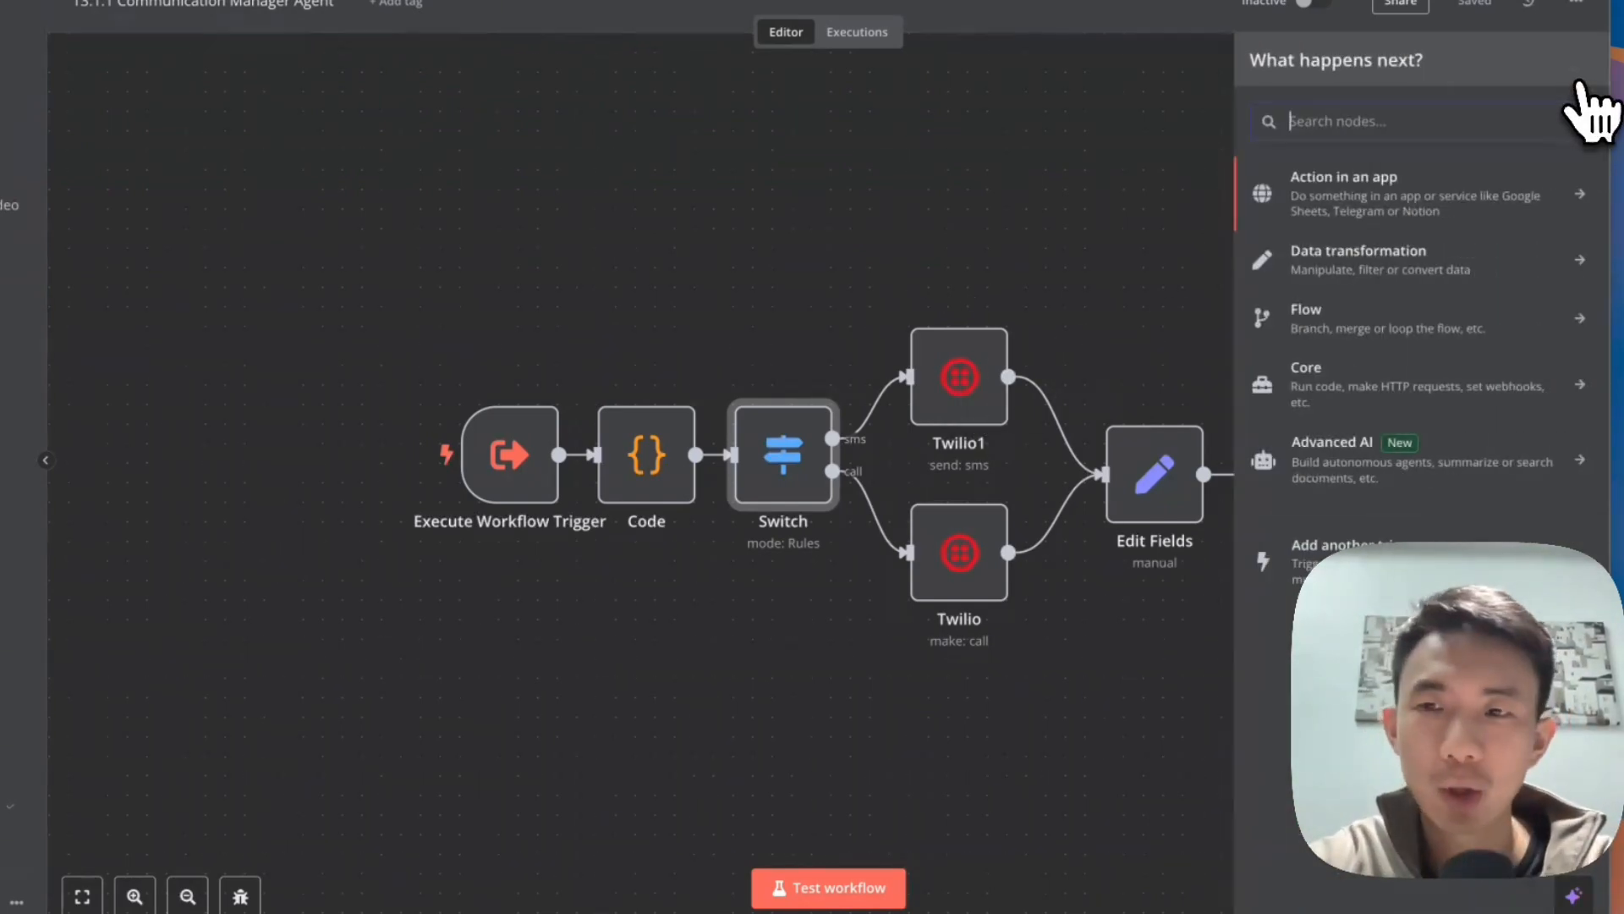
text(twilio)
key(Escape)
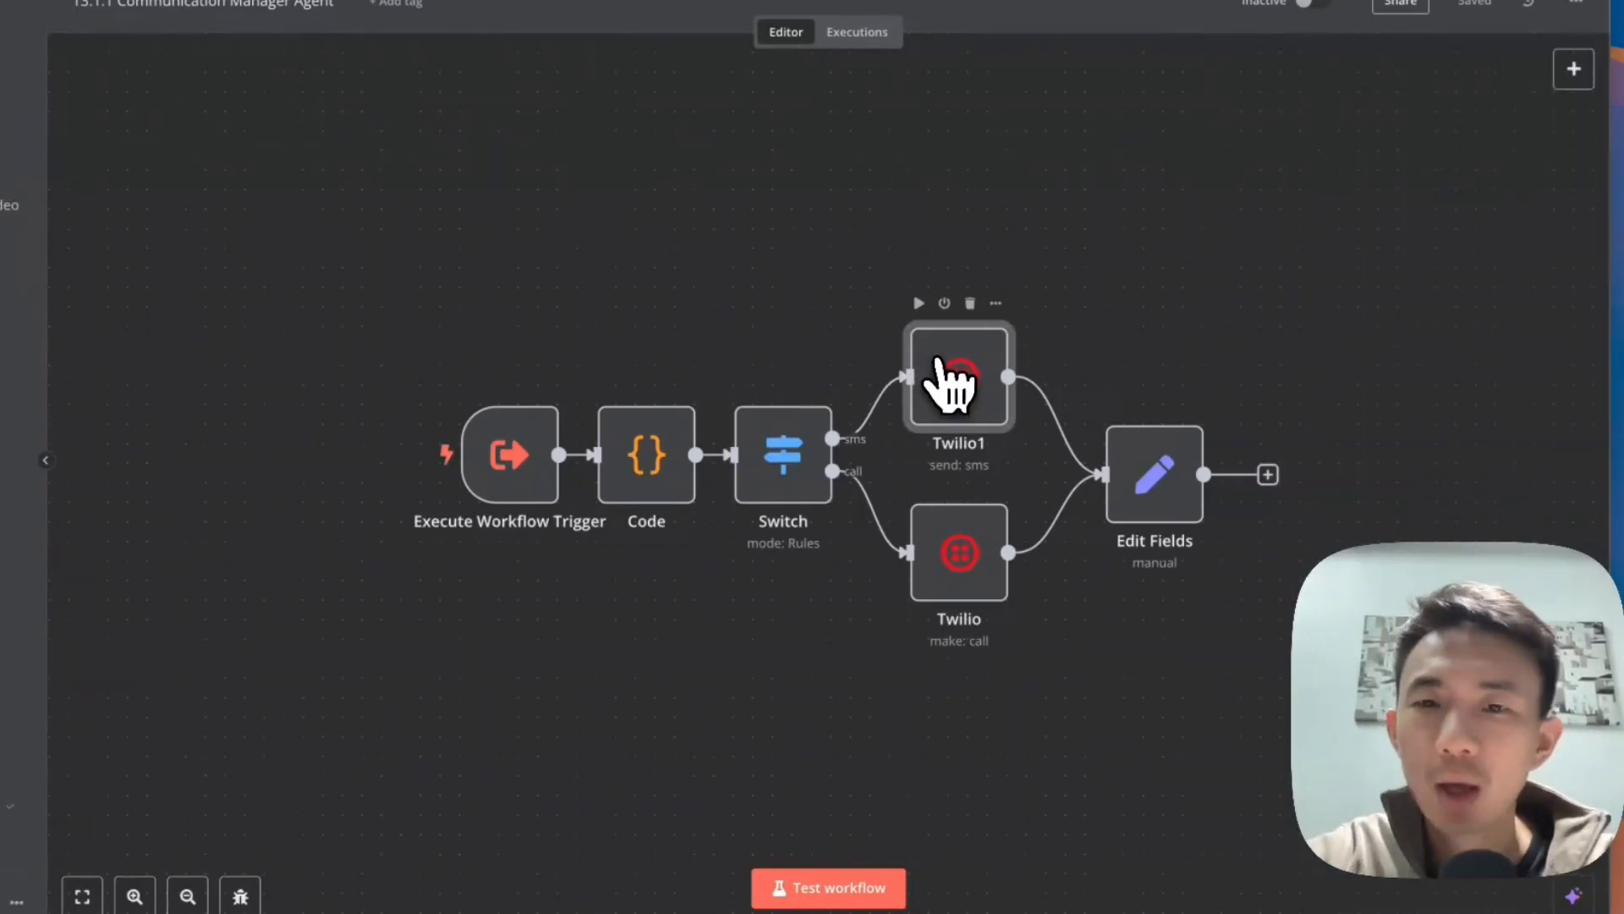
- Review the From, To and Message fields of the Twilio send SMS and make call nodes, and close both nodes
double_click(950, 380)
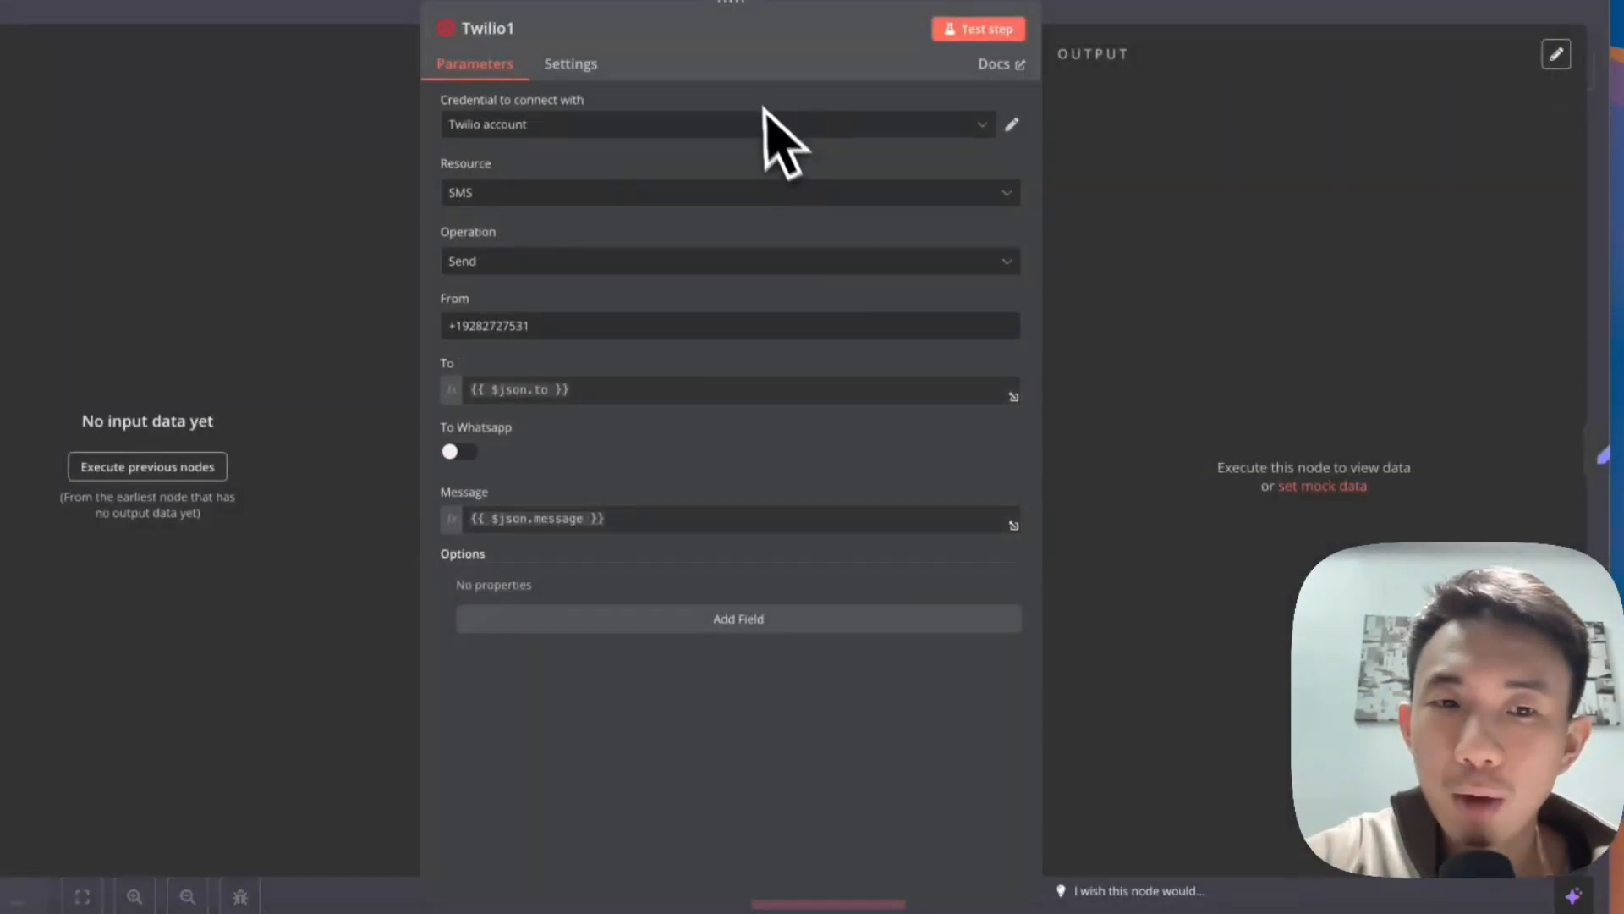
click(583, 330)
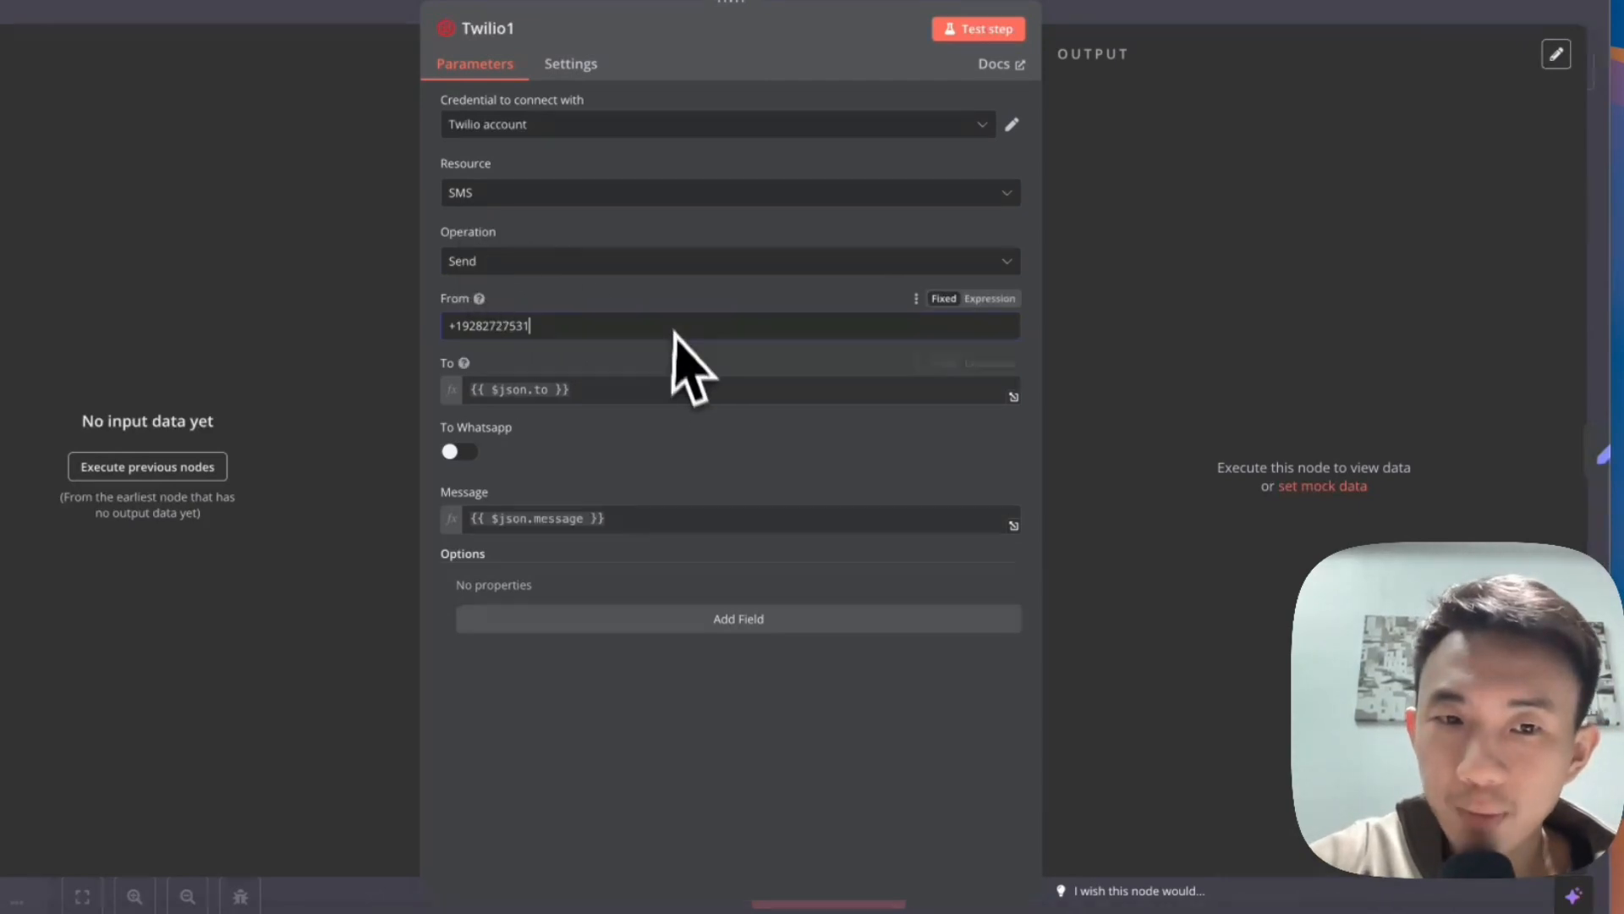
drag(608, 389, 465, 395)
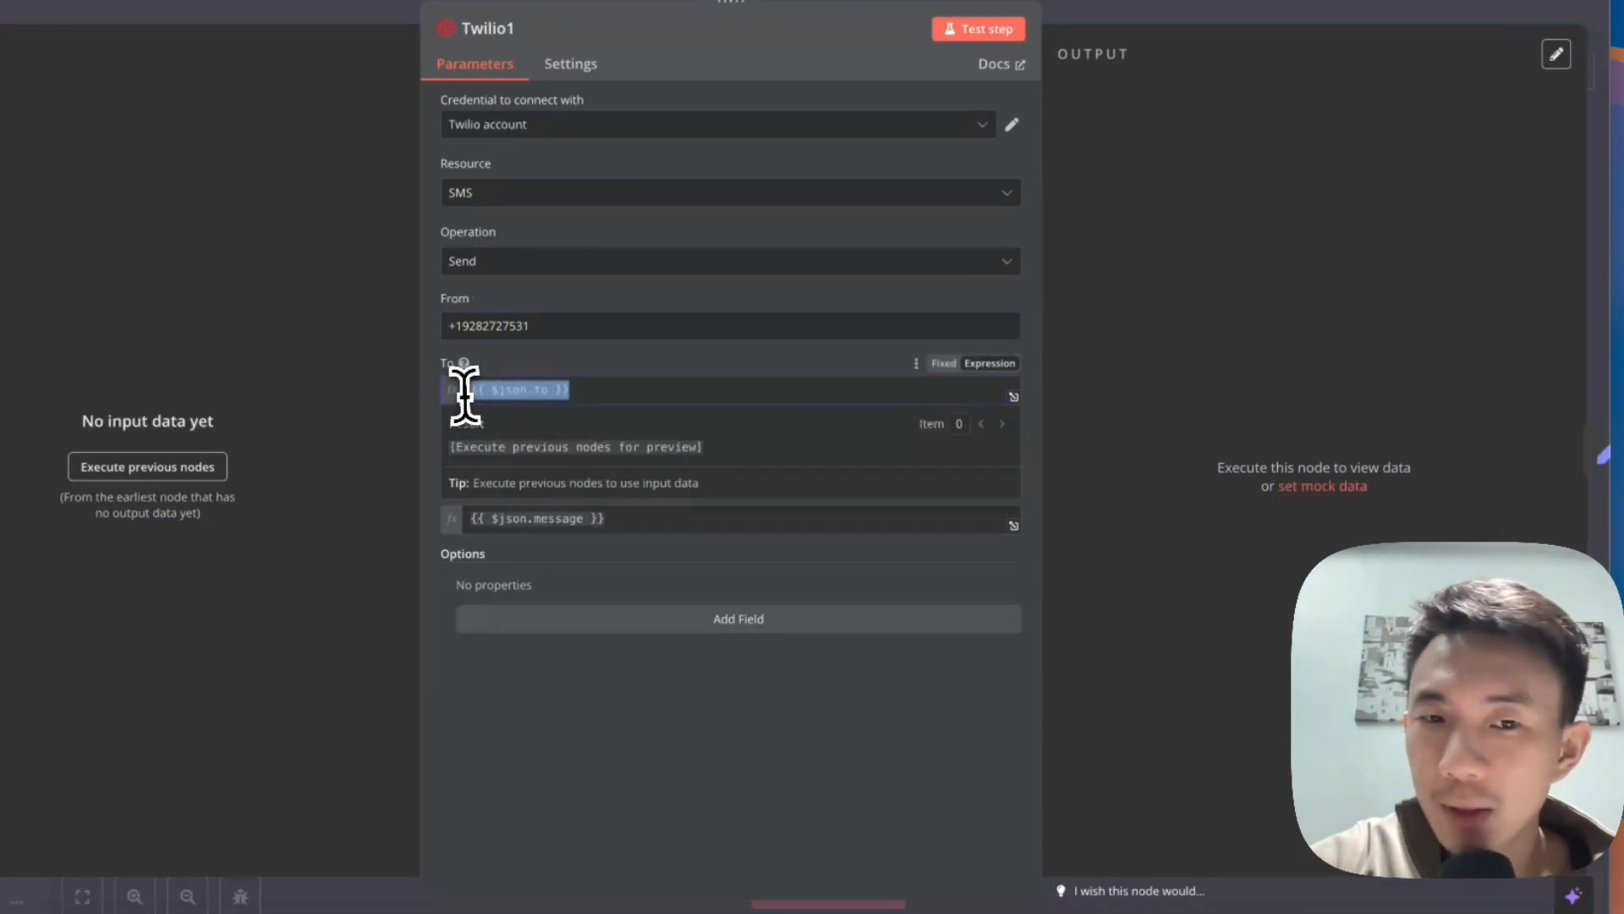
click(362, 198)
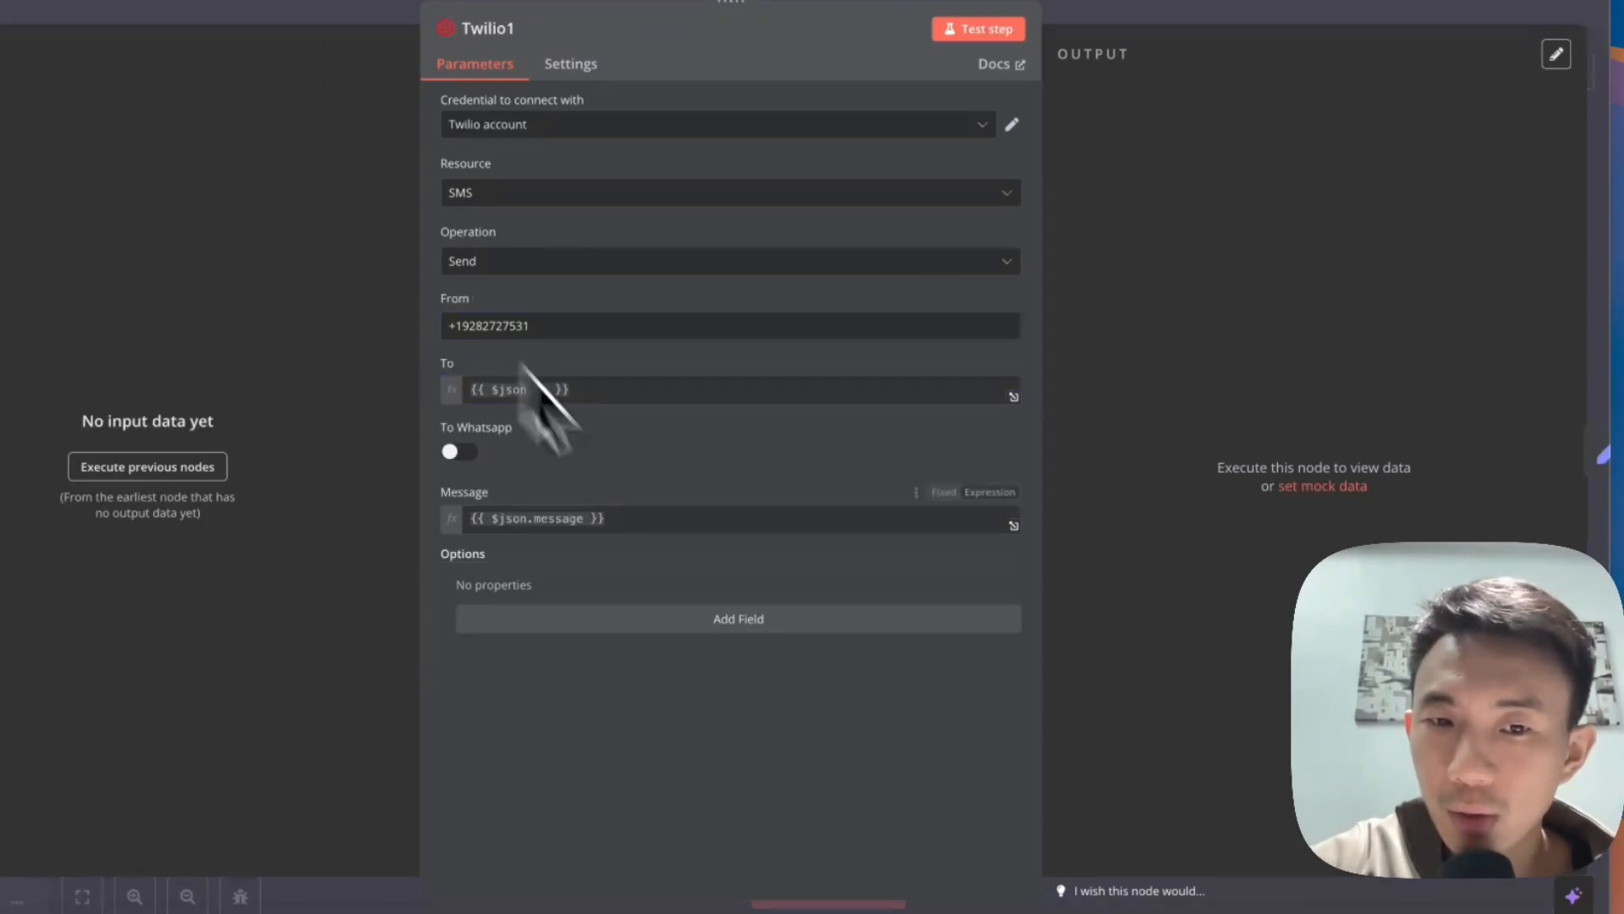
drag(659, 524, 500, 519)
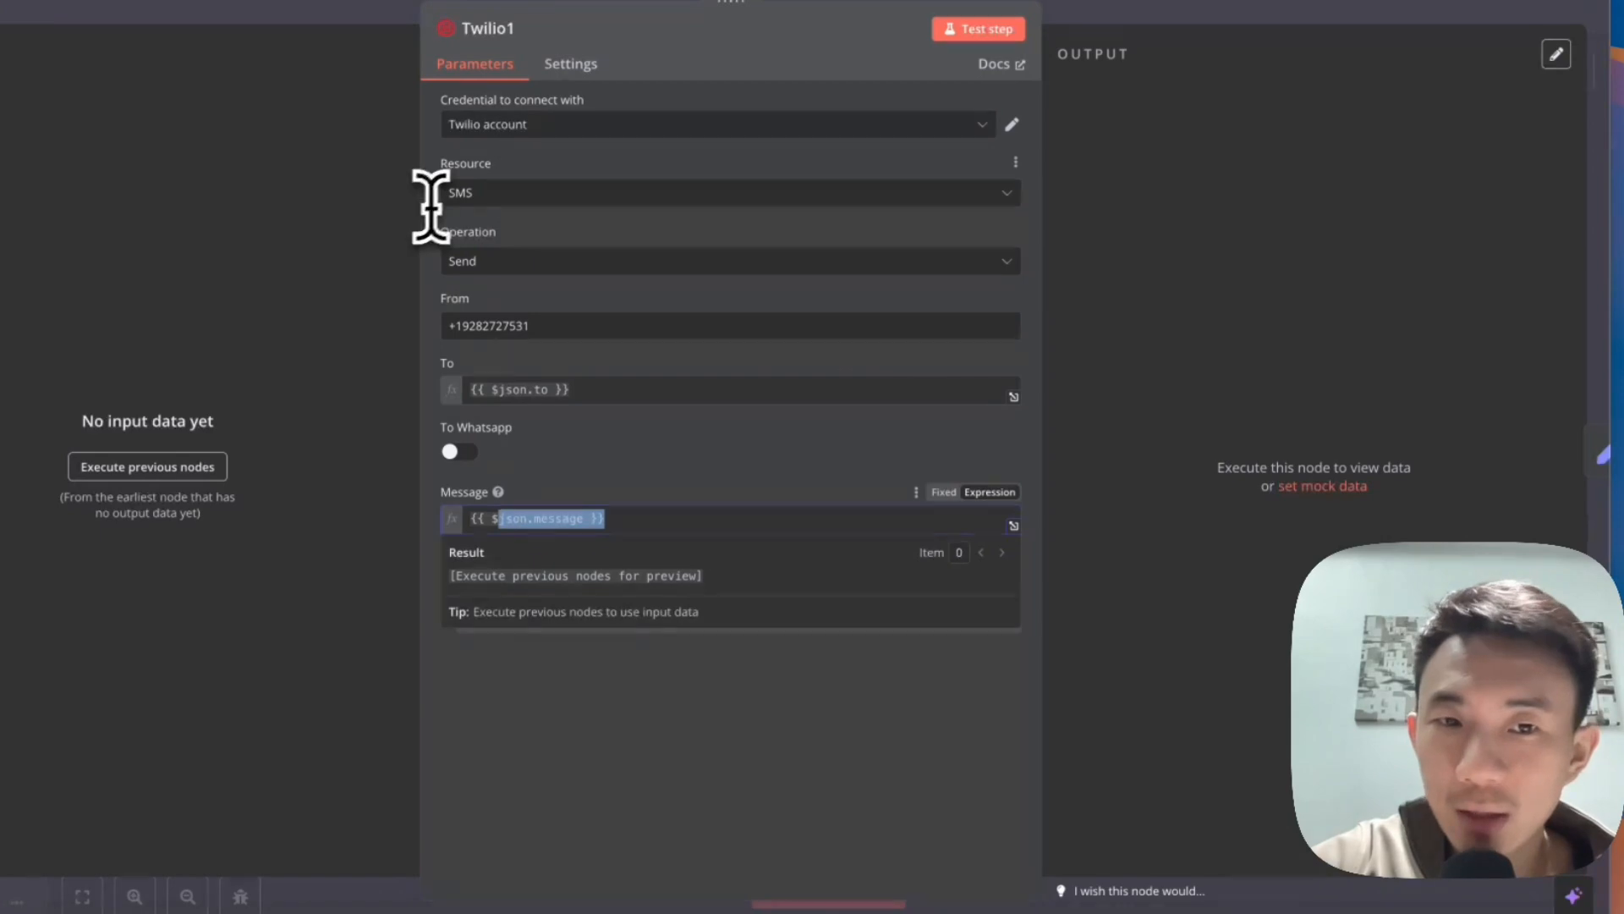
click(347, 6)
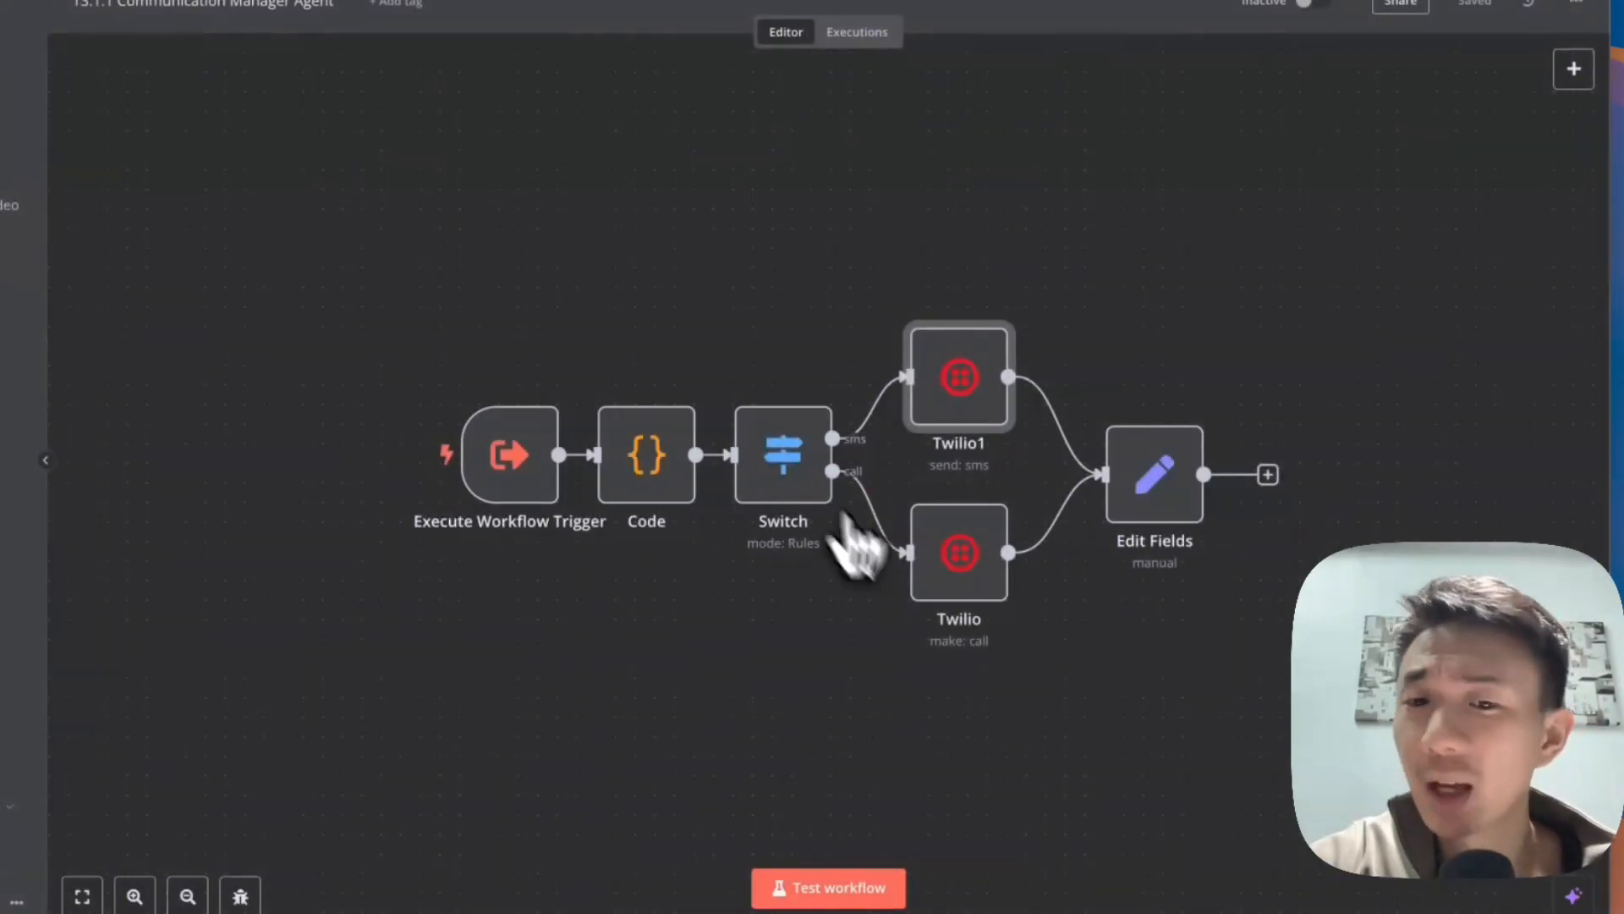
double_click(961, 569)
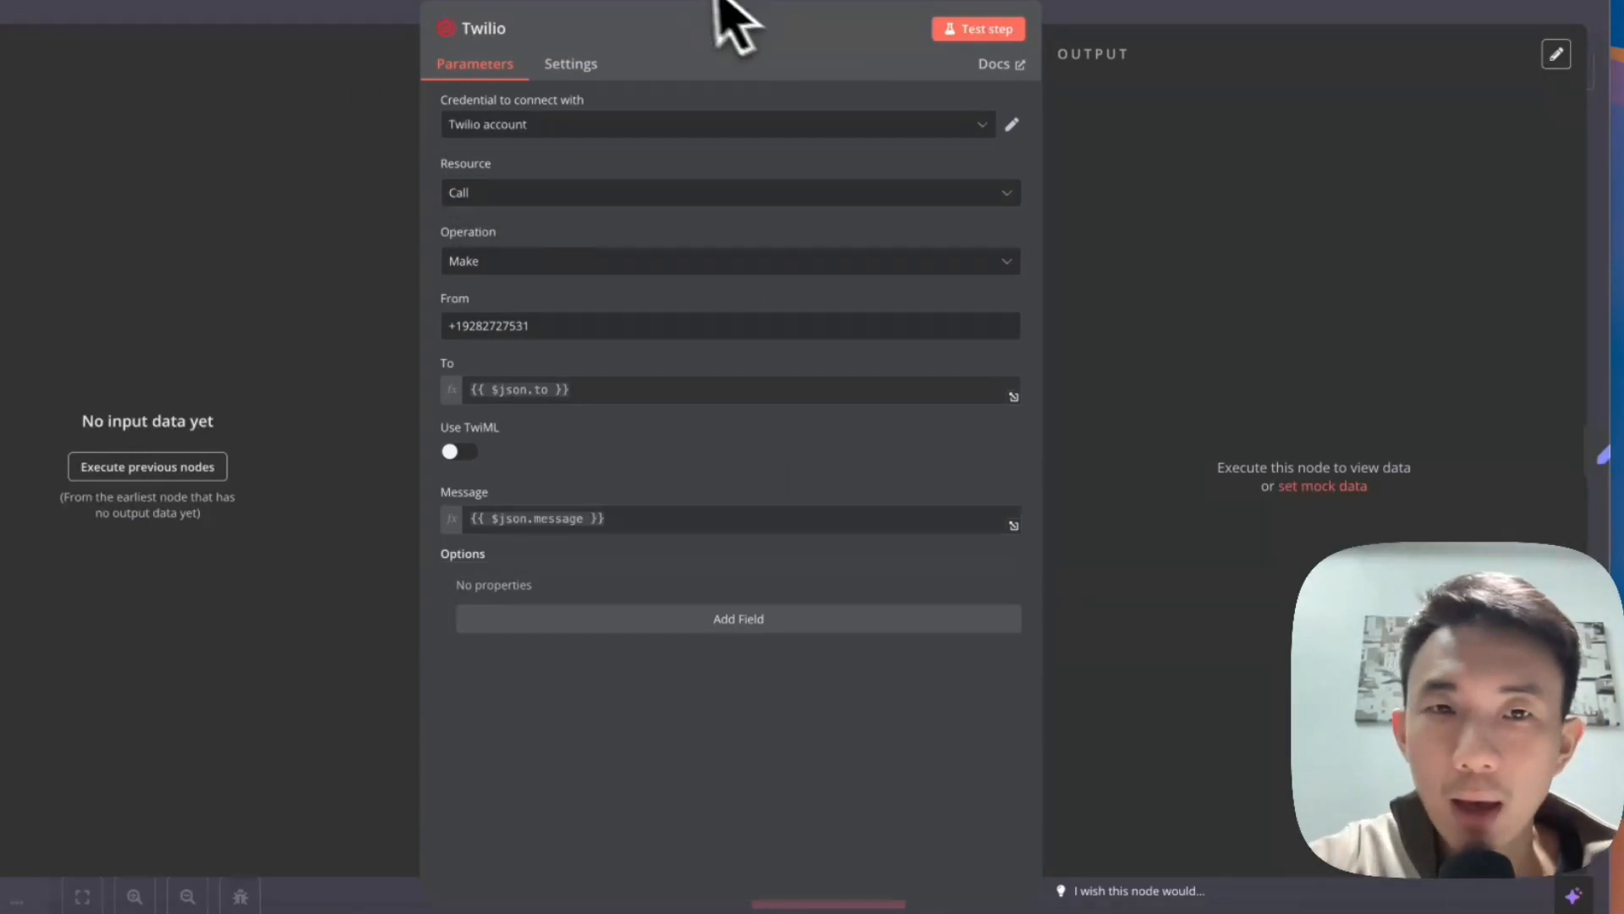
click(426, 7)
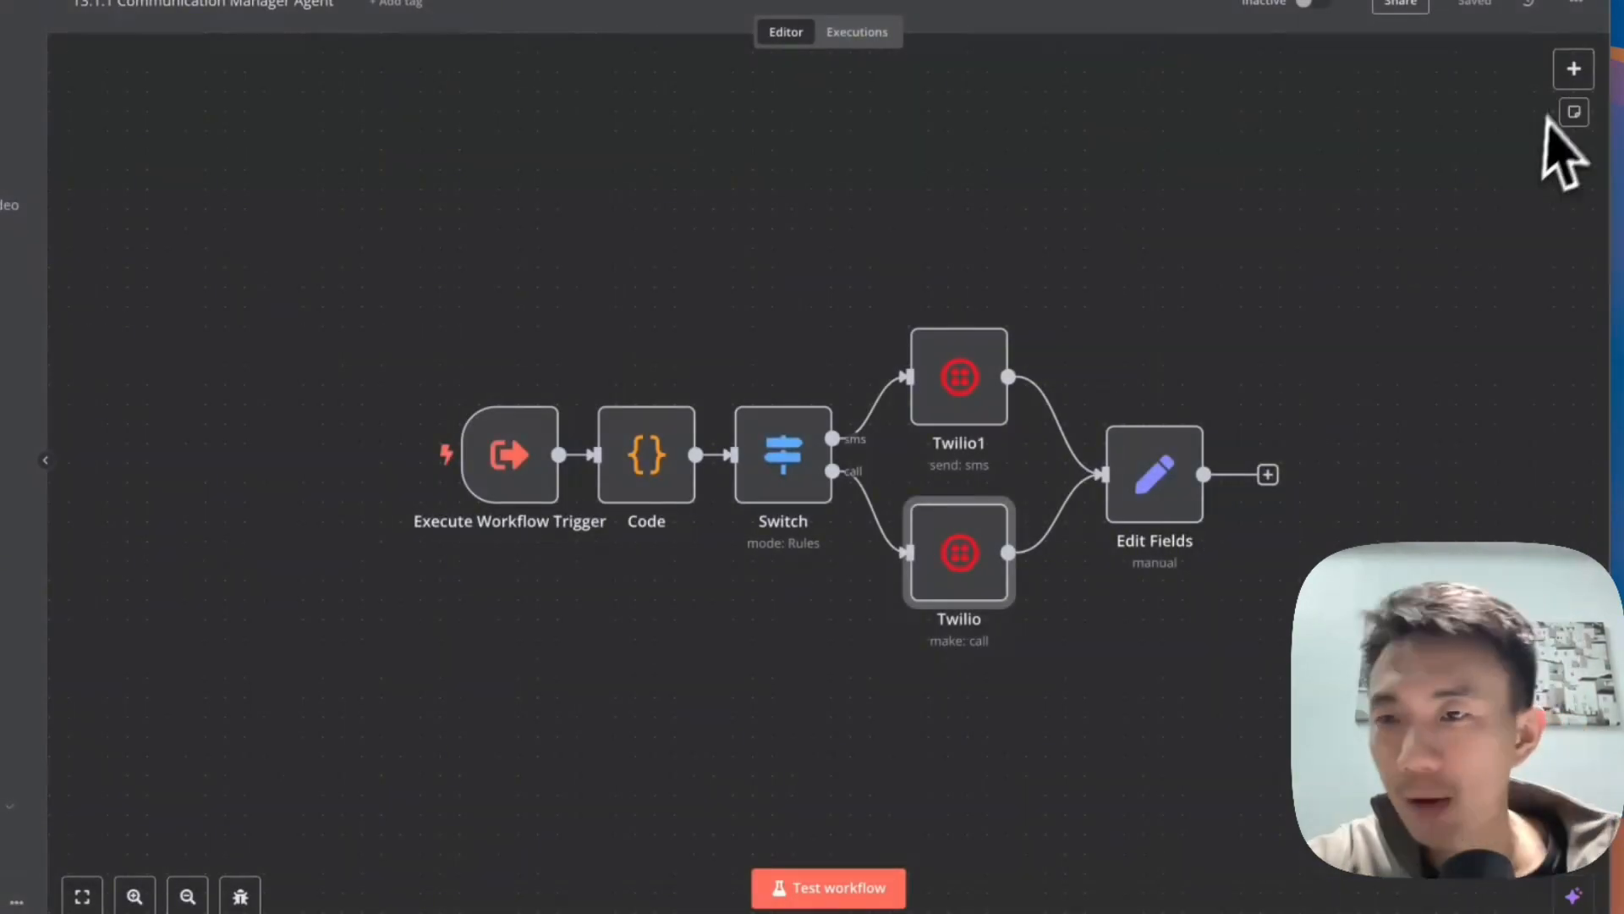
- Search the node list for "ed" to look up Edit Fields, and open the workflow's final Edit Fields node
click(1574, 69)
text(ed)
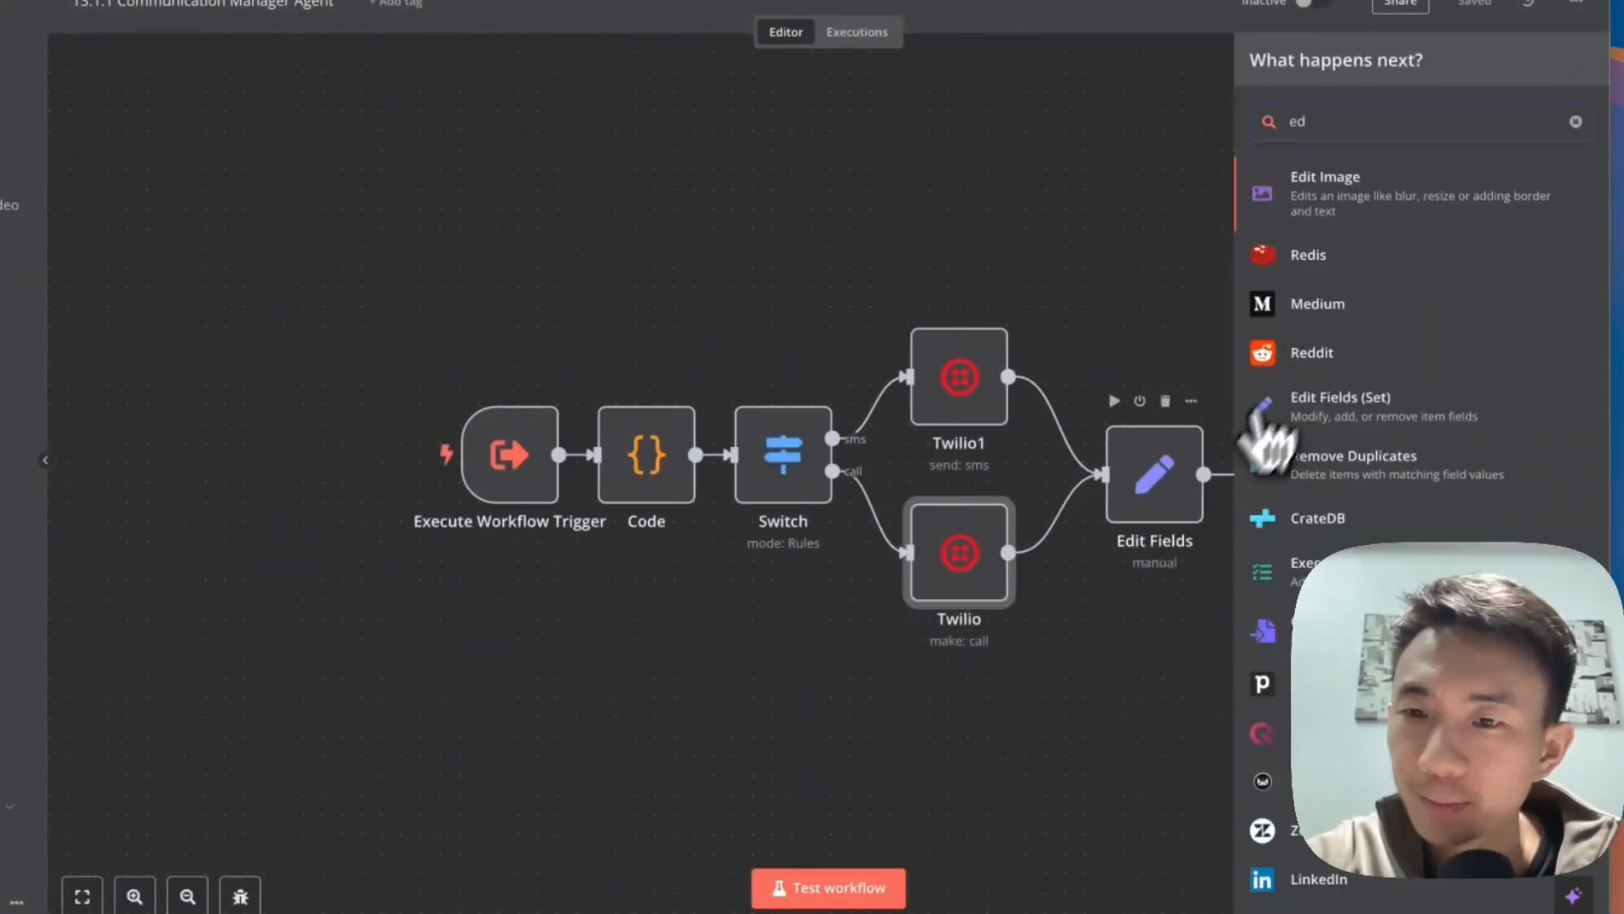
click(1159, 410)
double_click(1175, 503)
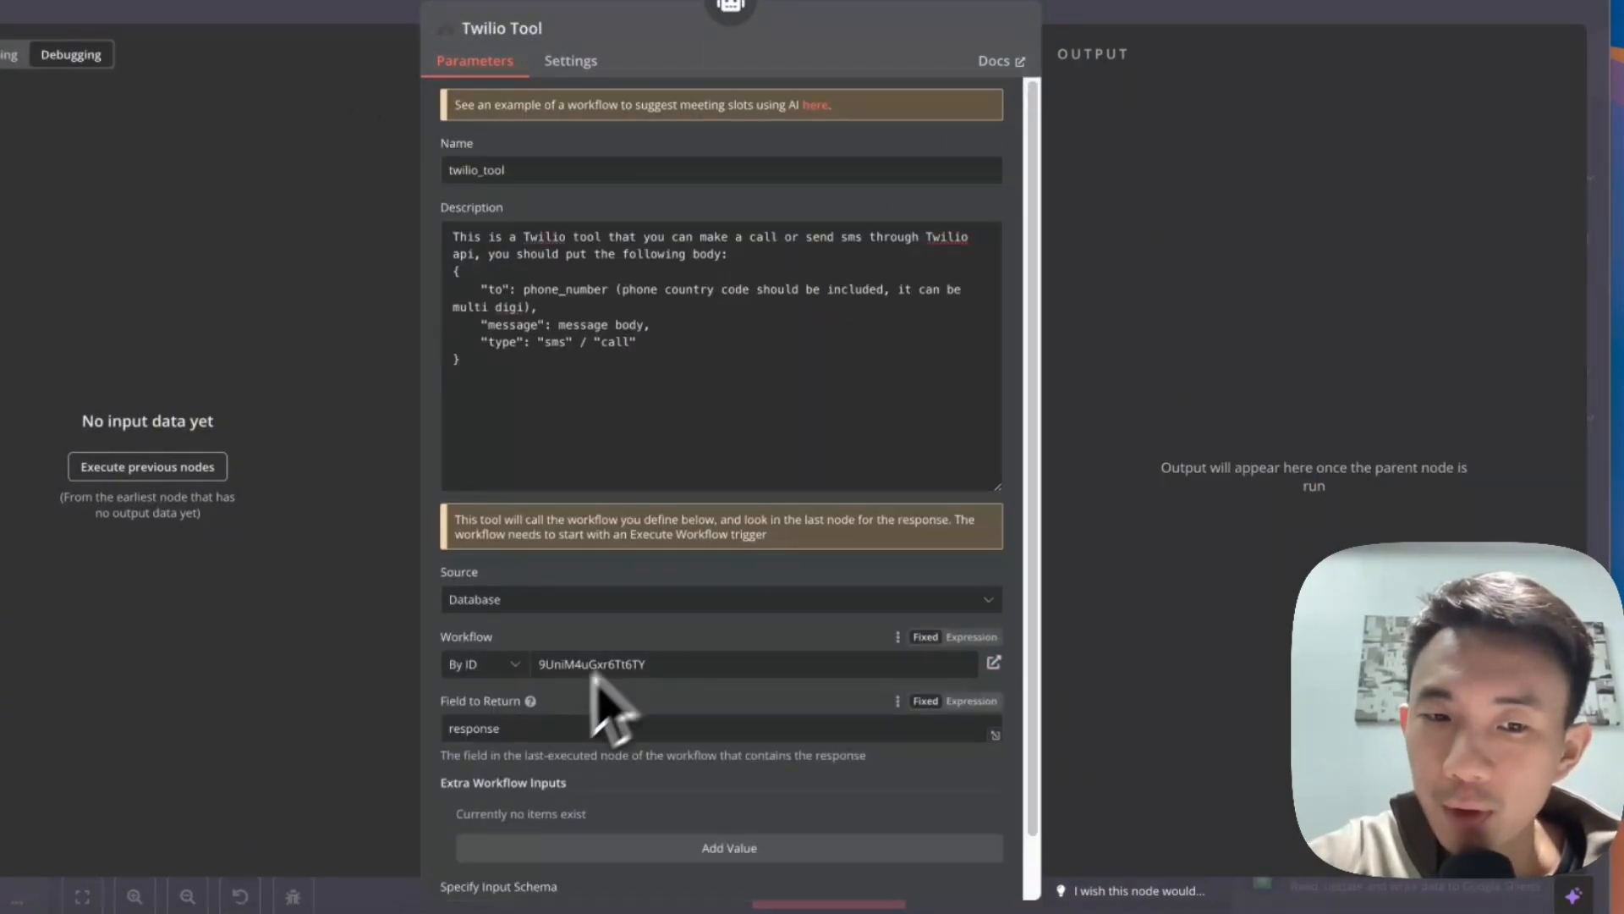
- Close the Twilio Tool and the tools list, and briefly view the Donna AI Assistant node's settings
click(355, 25)
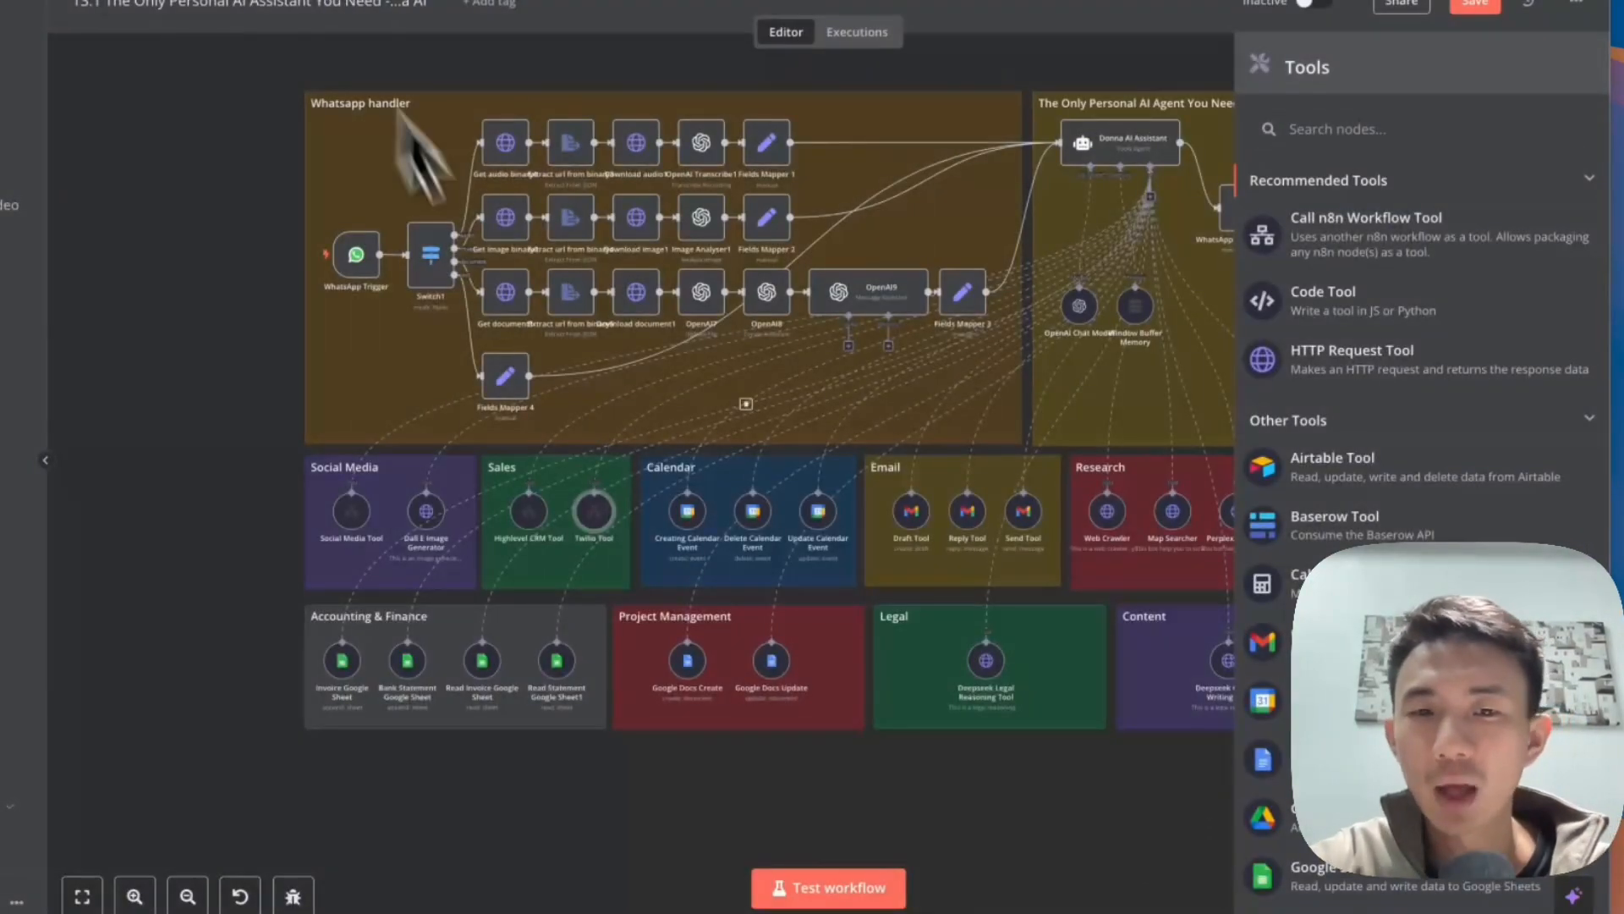
click(998, 92)
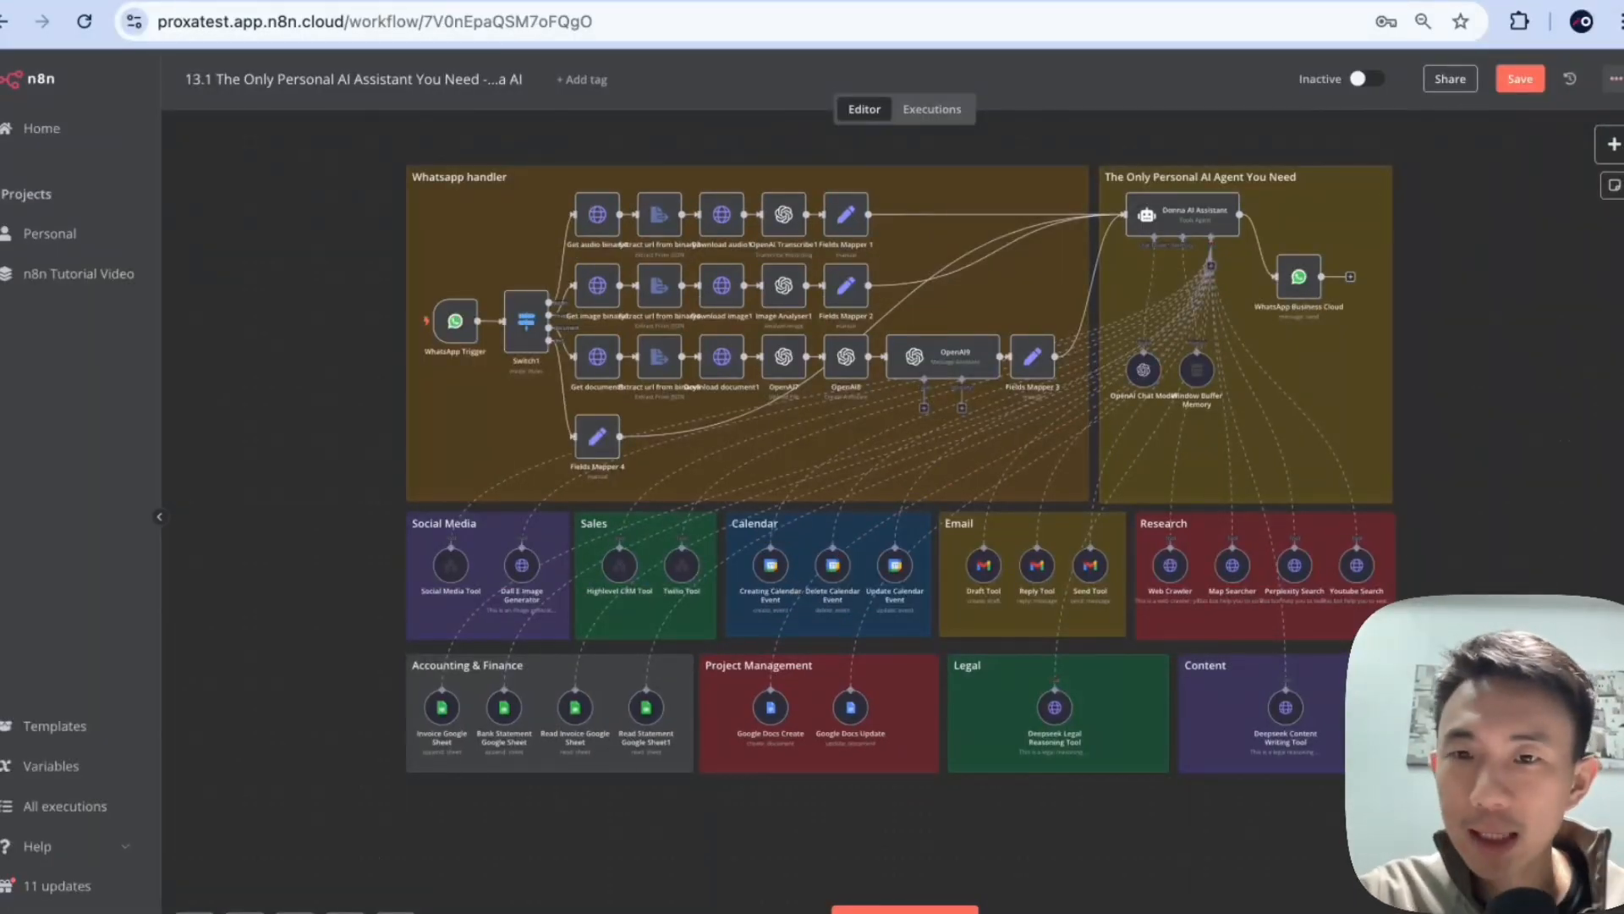
double_click(1197, 219)
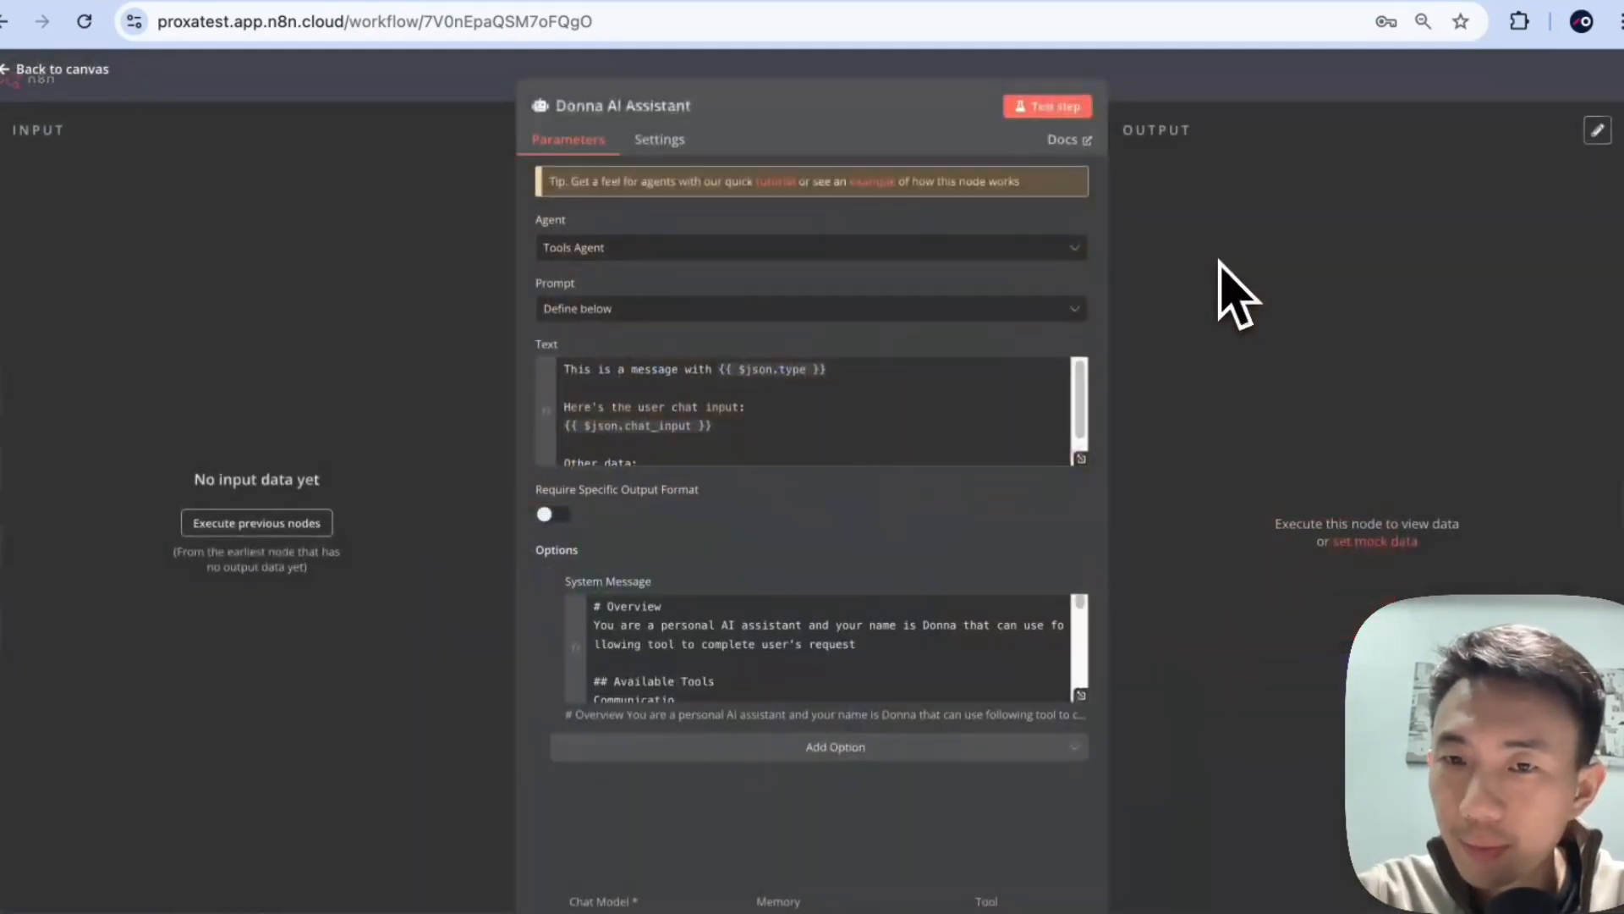
click(1177, 93)
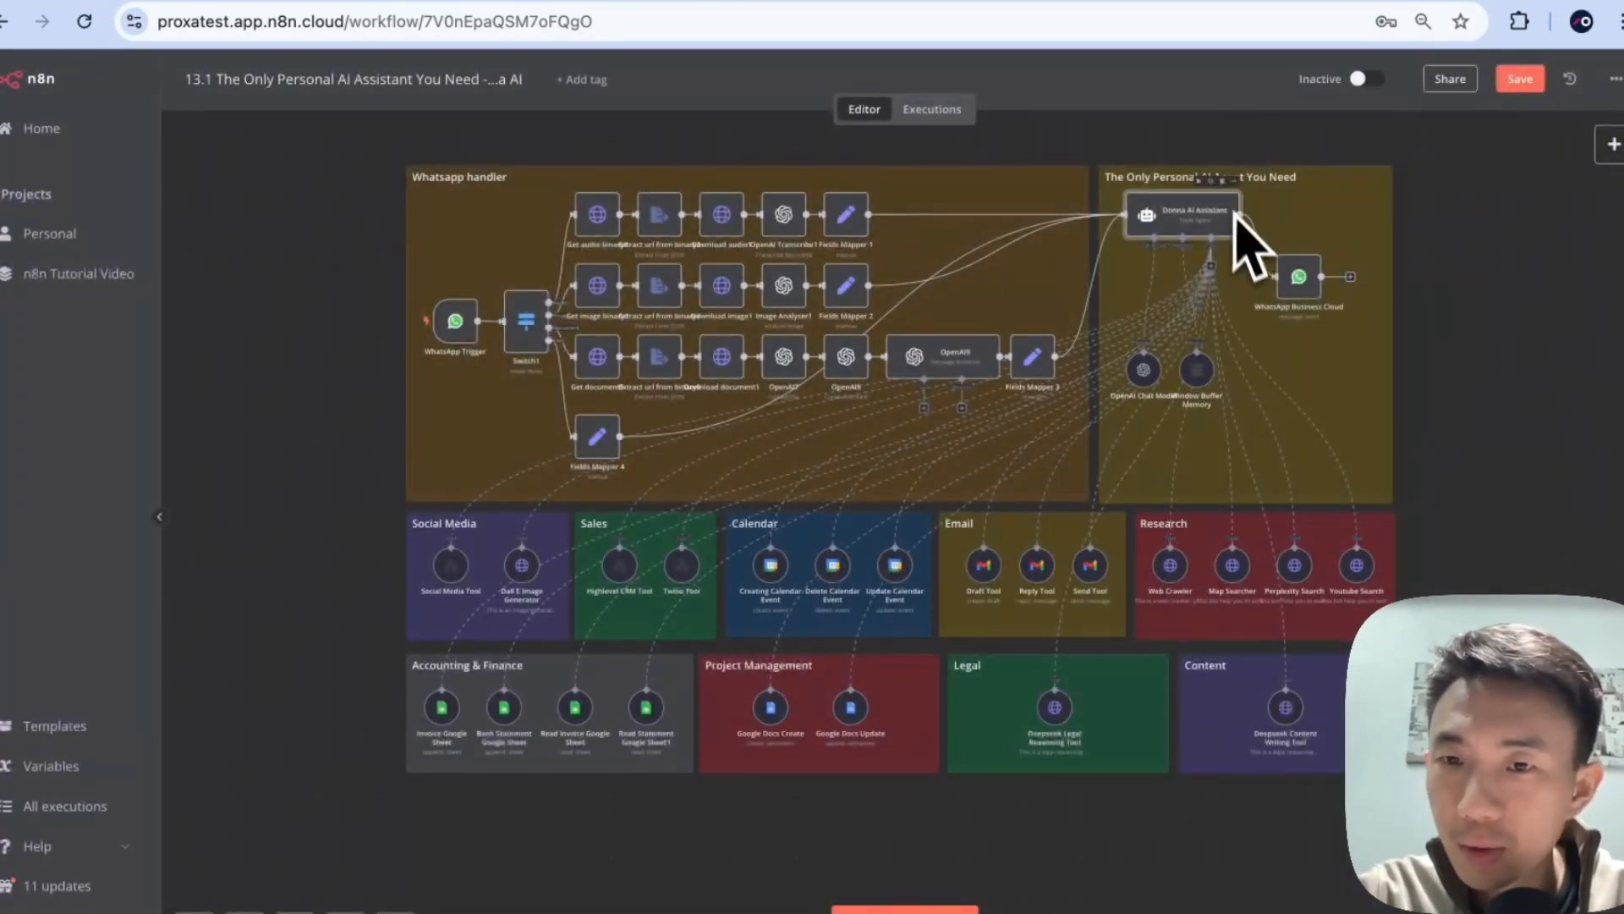
- Search the Donna agent's tool list for "cal", and close the list without adding a tool
click(1212, 267)
text(ce)
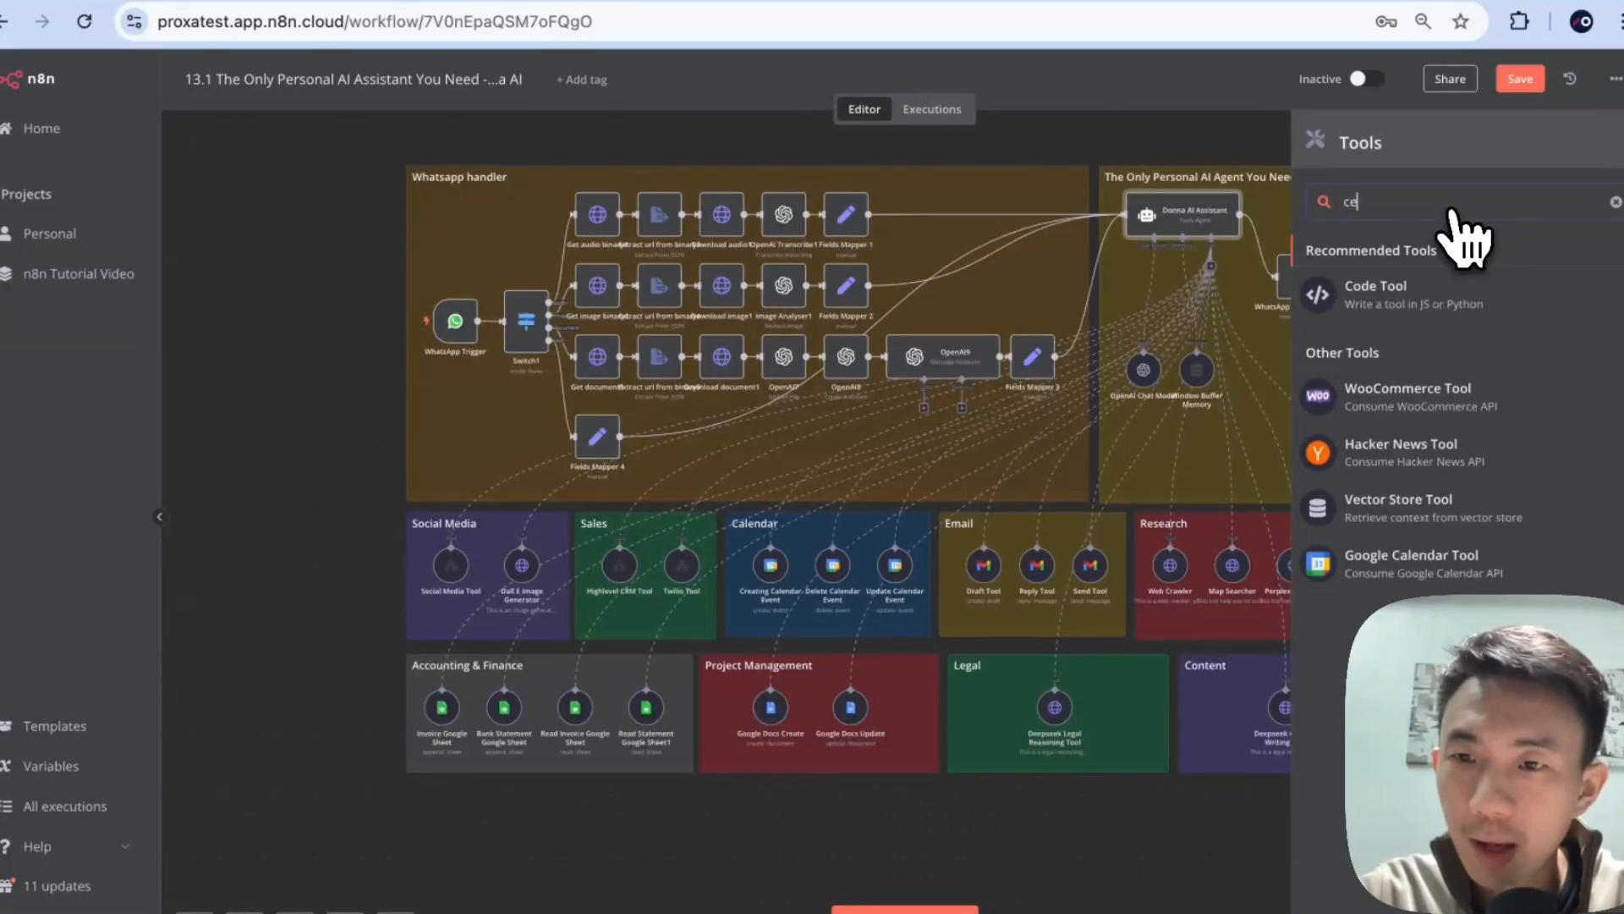
key(BackSpace)
text(al)
drag(1348, 472, 1006, 636)
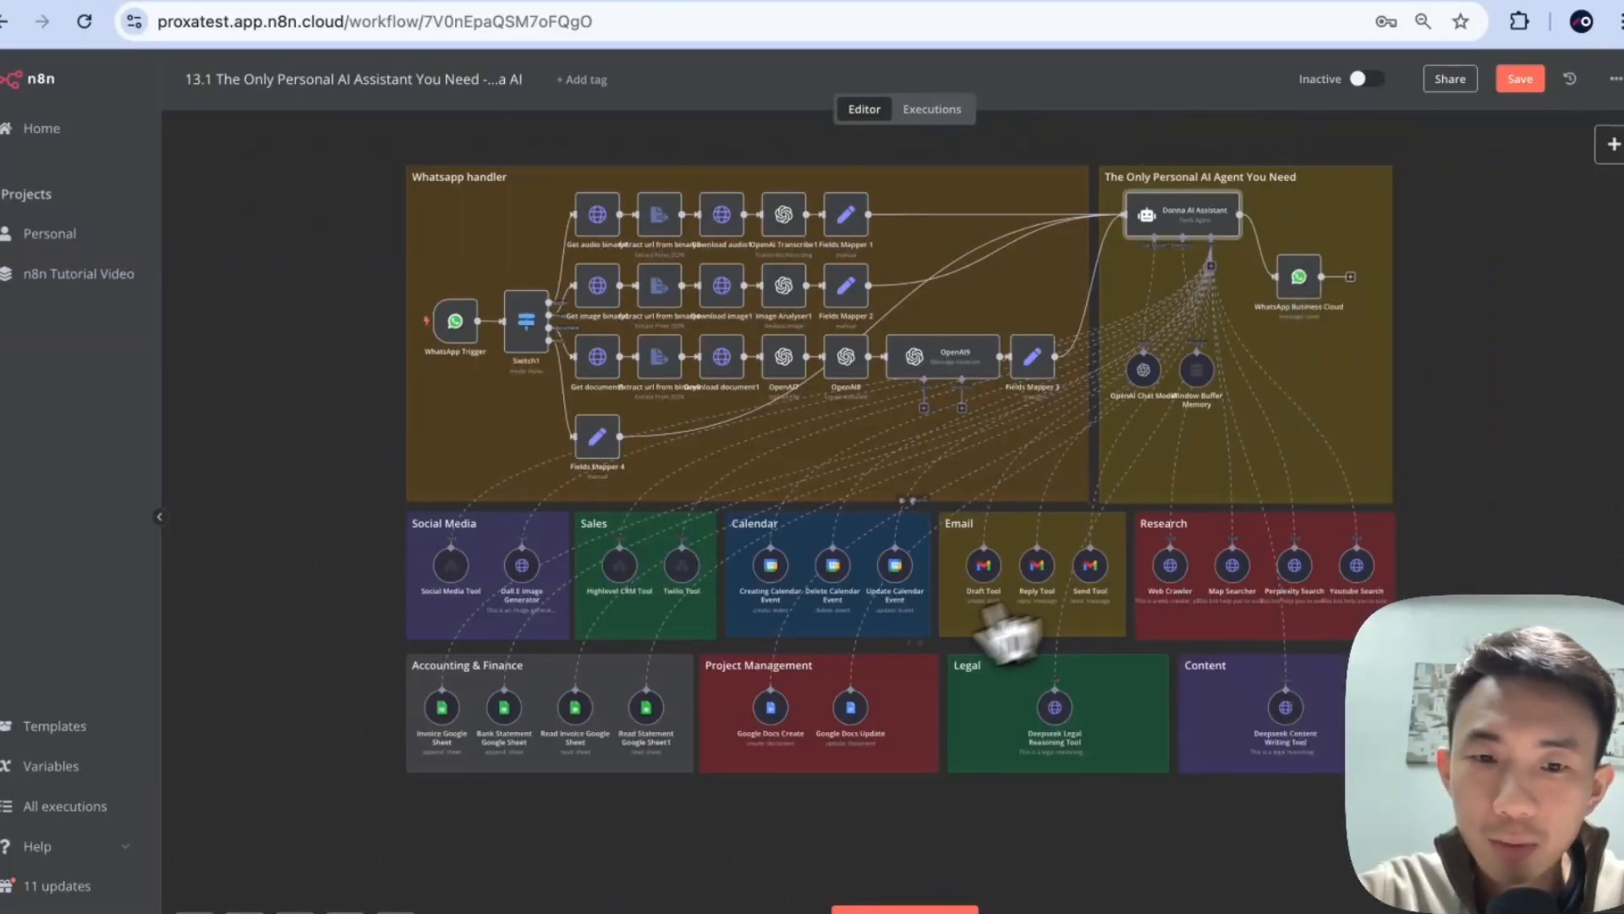
- Check the Google Calendar credential connection of the Creating Calendar Event tool, and close the credential window
double_click(773, 576)
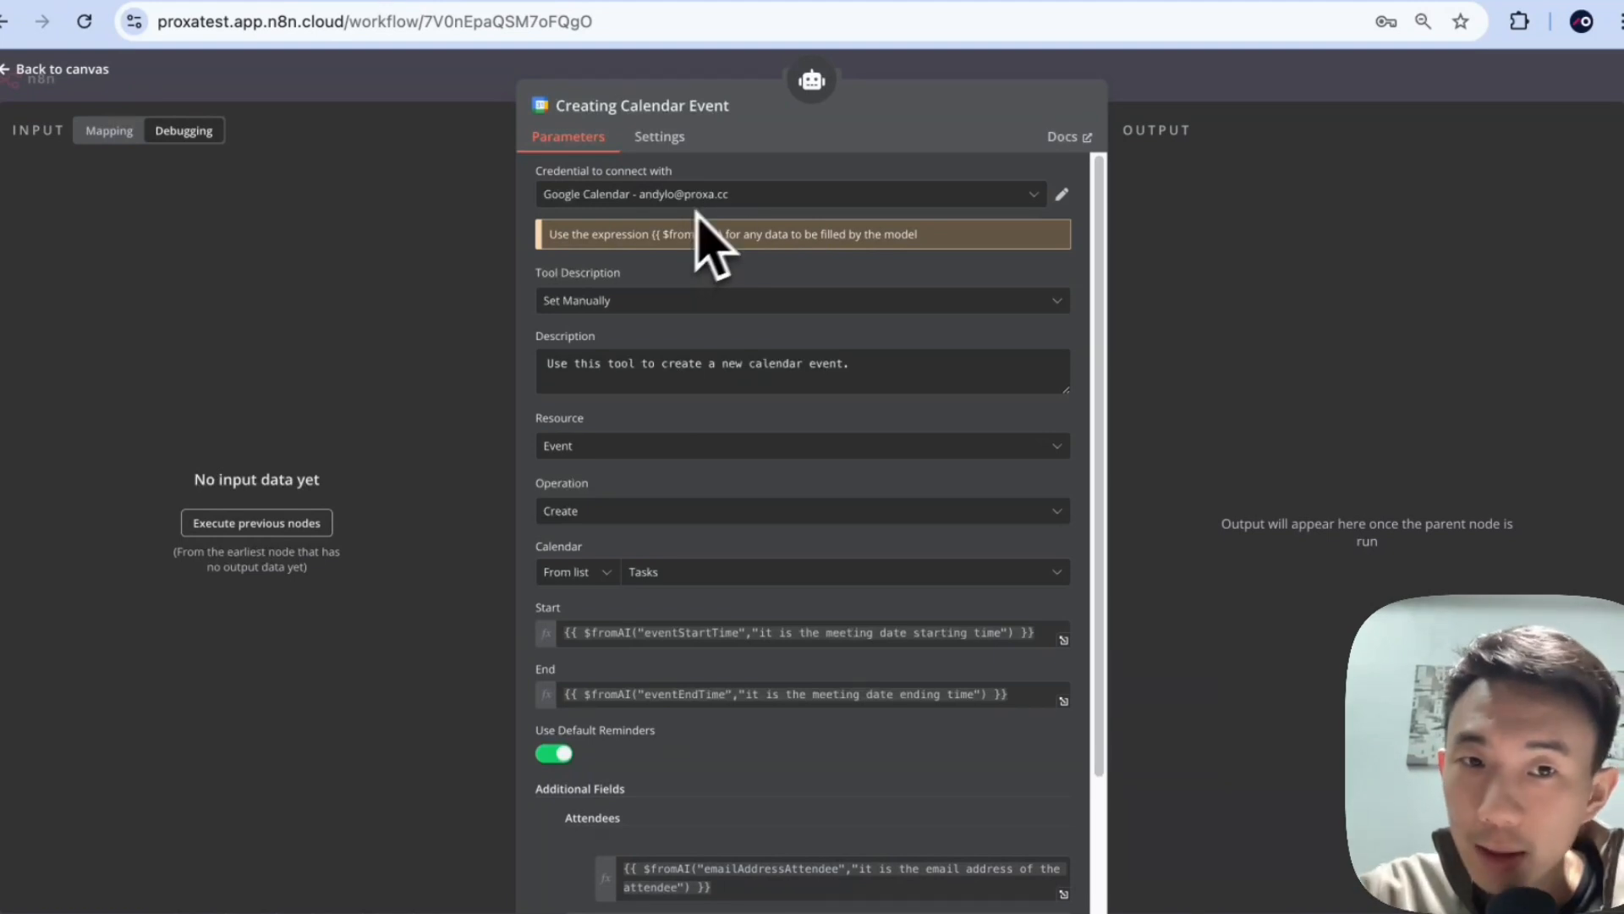
click(1063, 194)
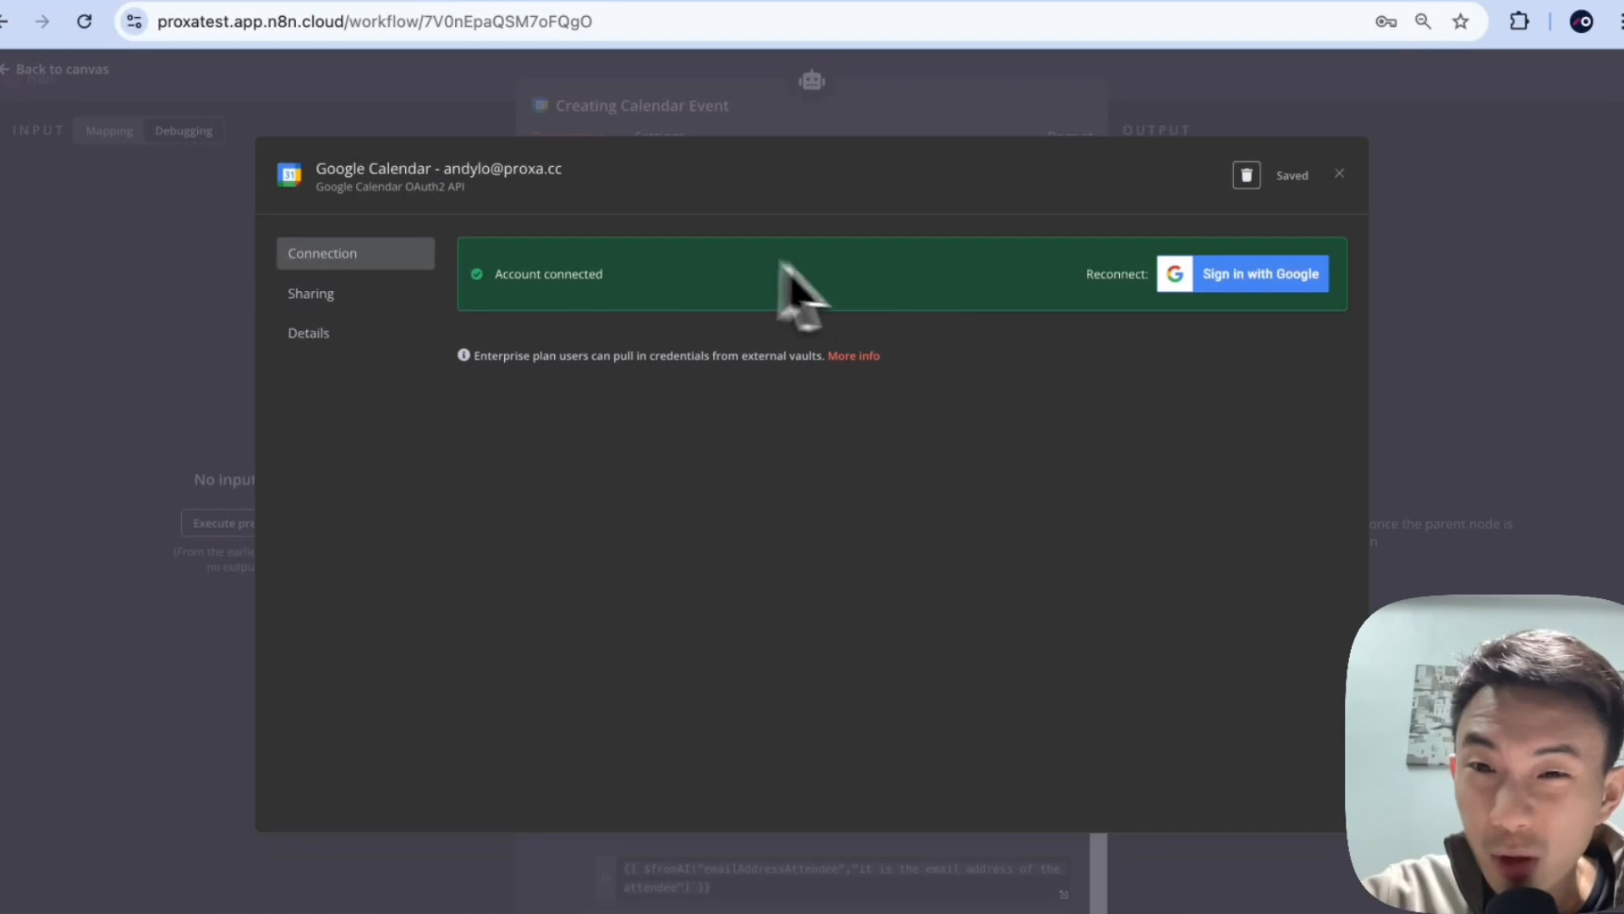
click(1489, 249)
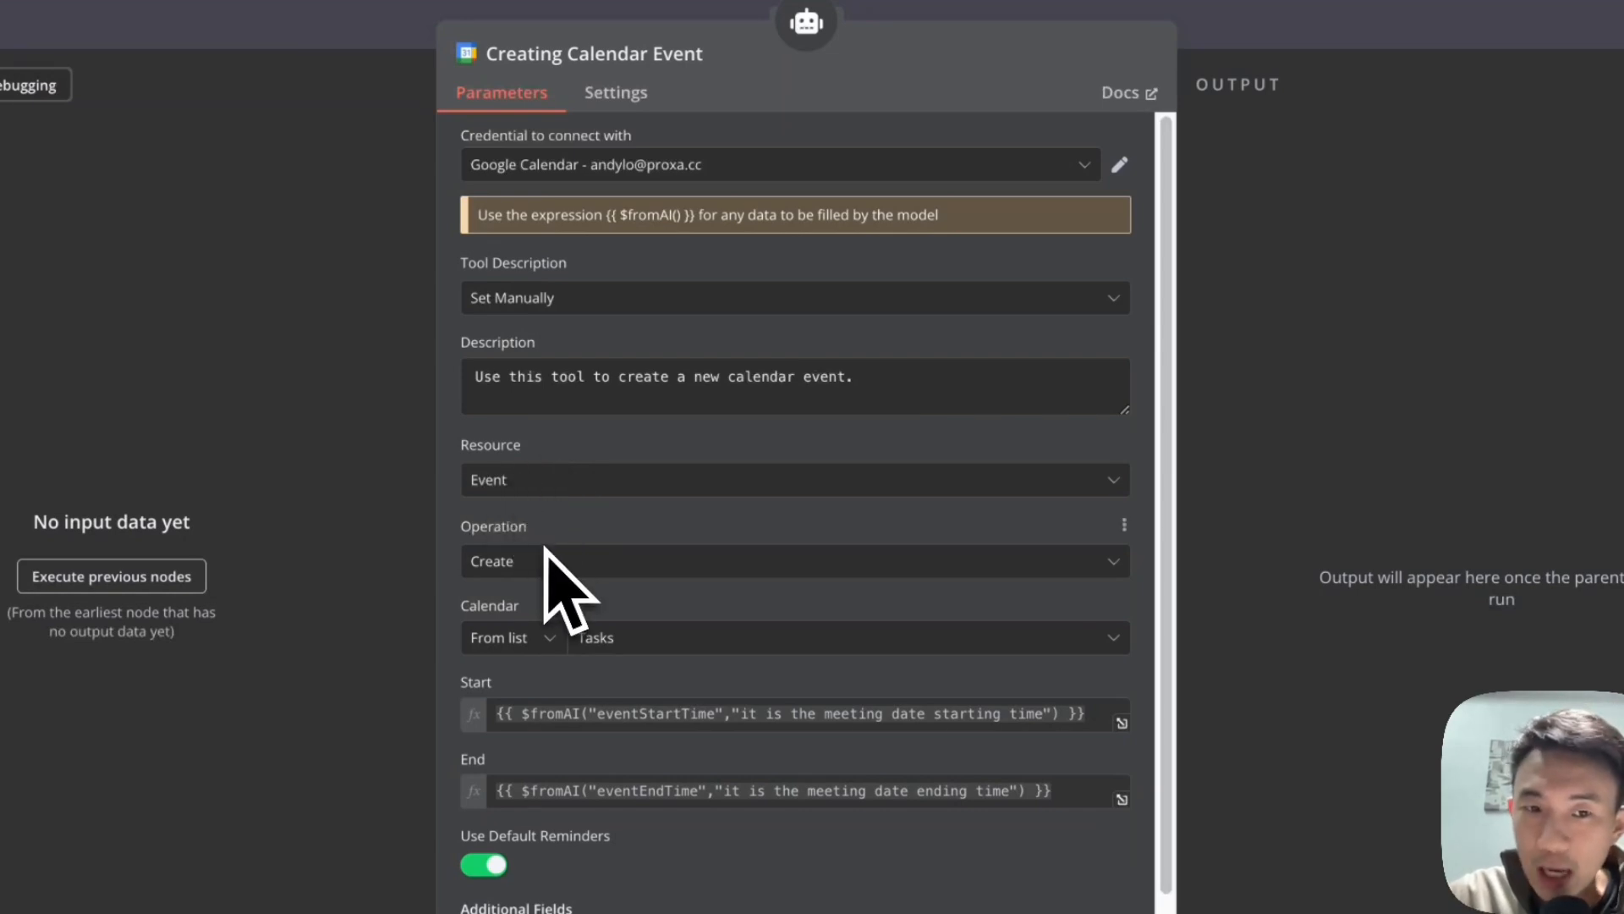
- Review the Creating Calendar Event tool's operation, calendar and $fromAI start and end time expressions, and close the tool
scroll(677, 583, down, 1)
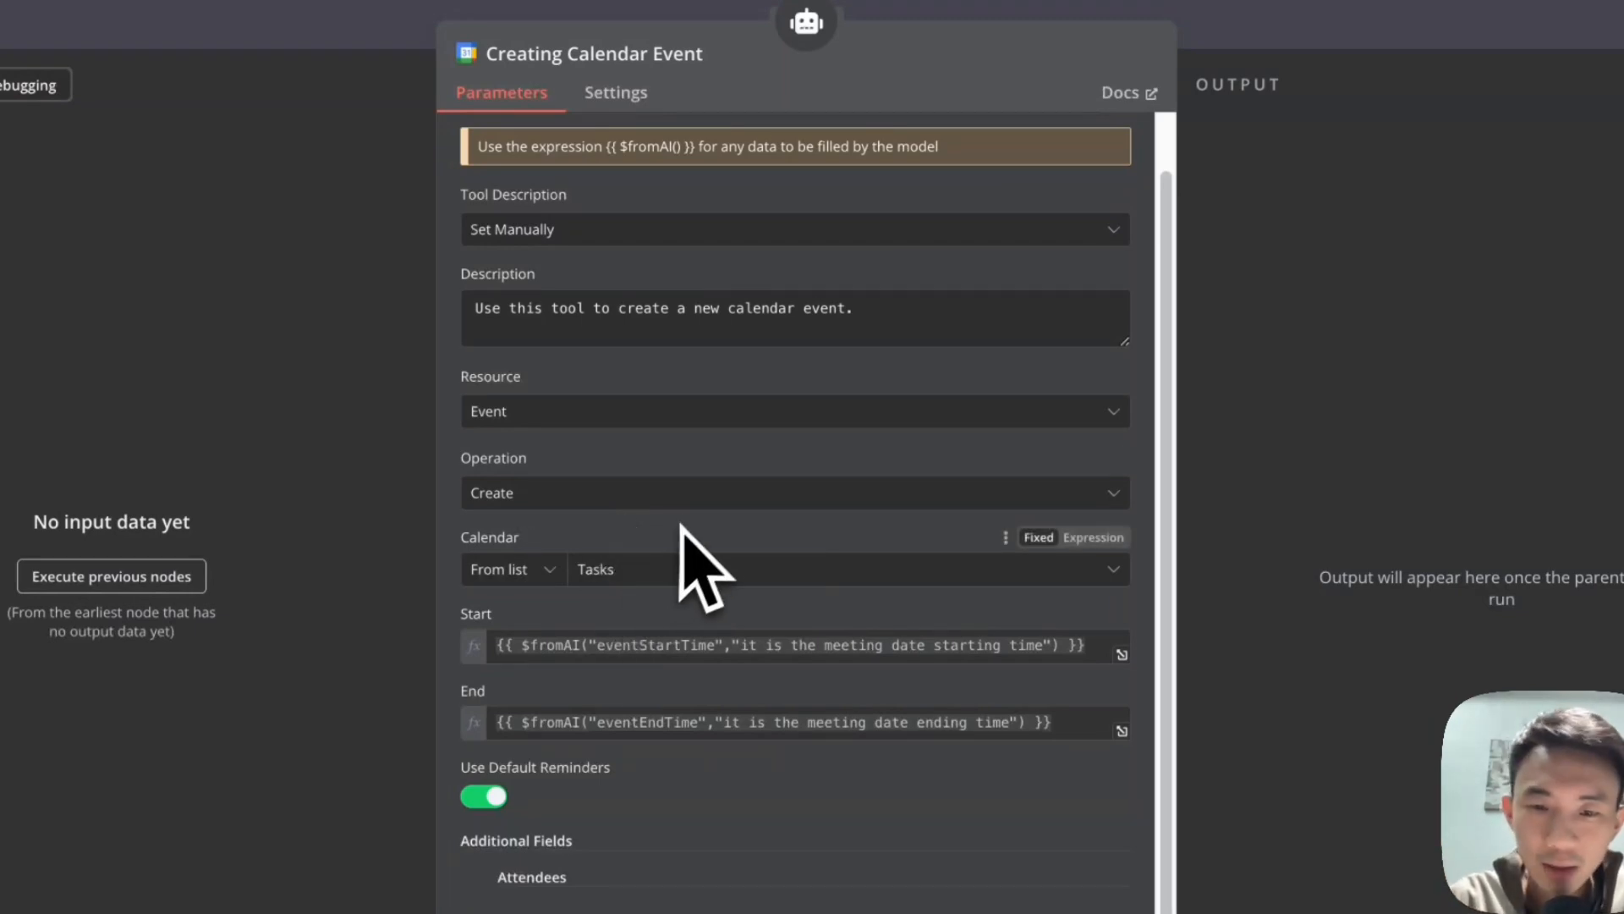
scroll(681, 524, down, 1)
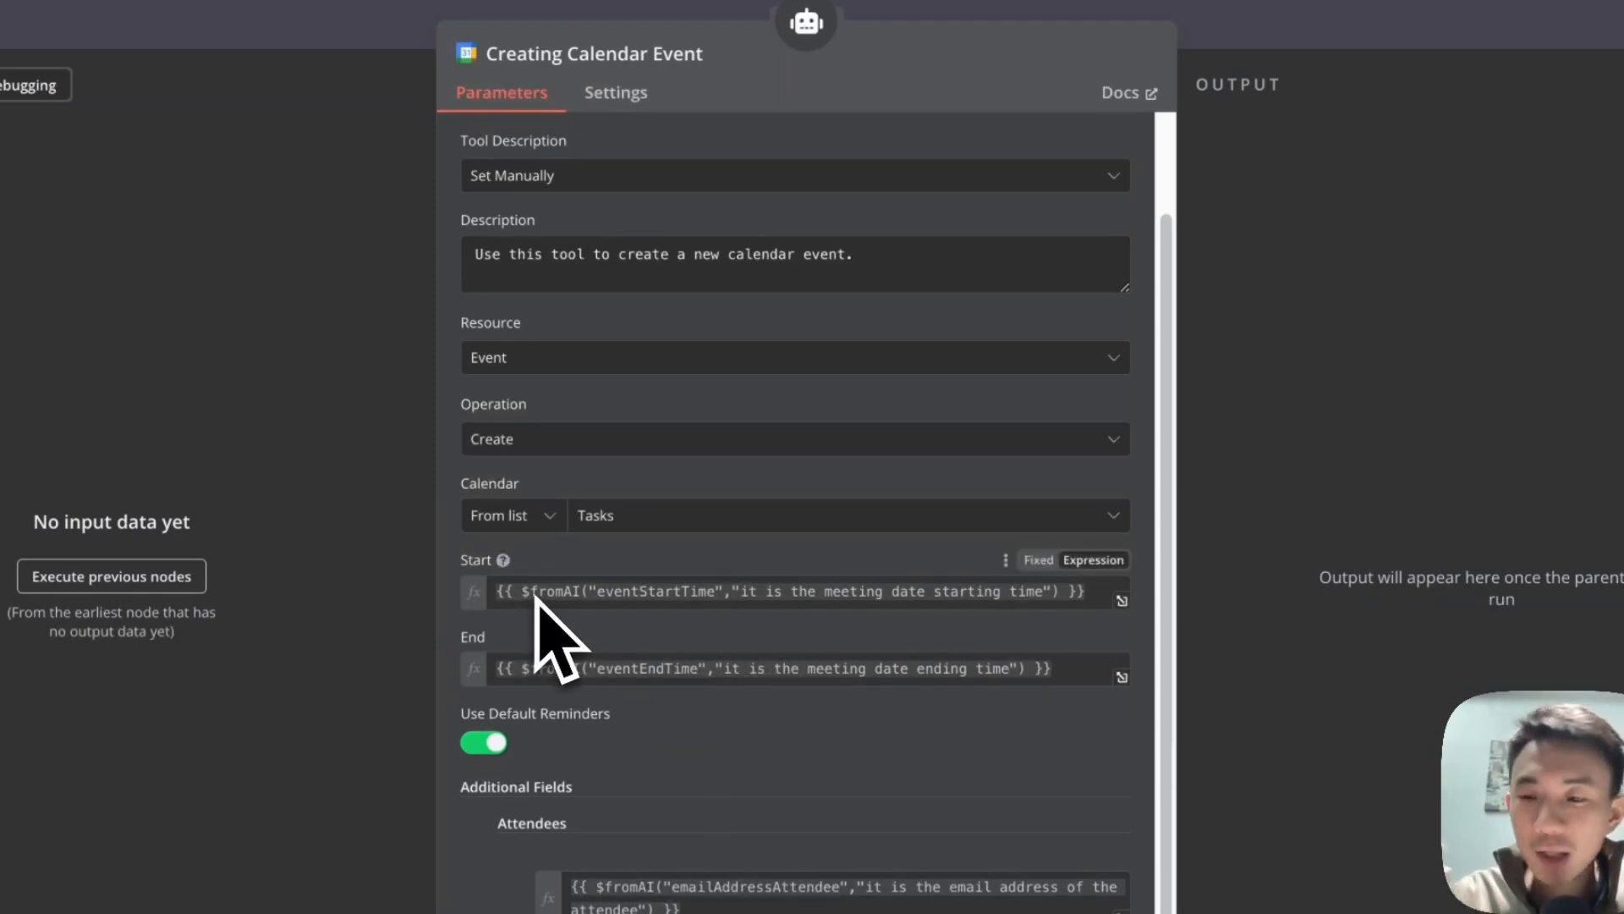
mouse_move(535, 597)
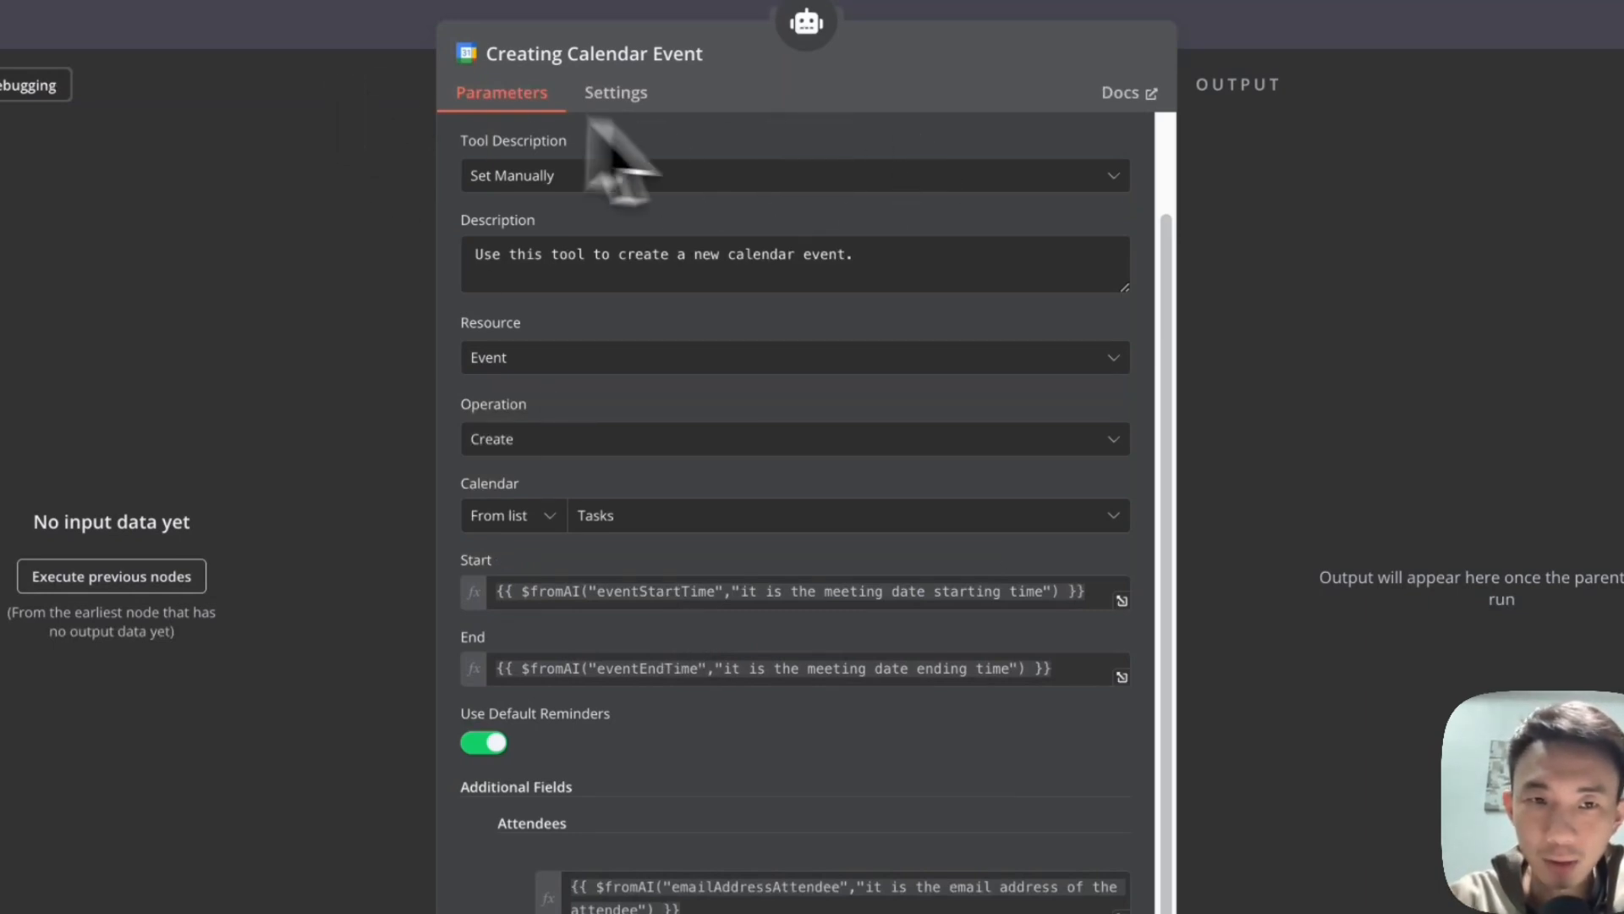
click(405, 44)
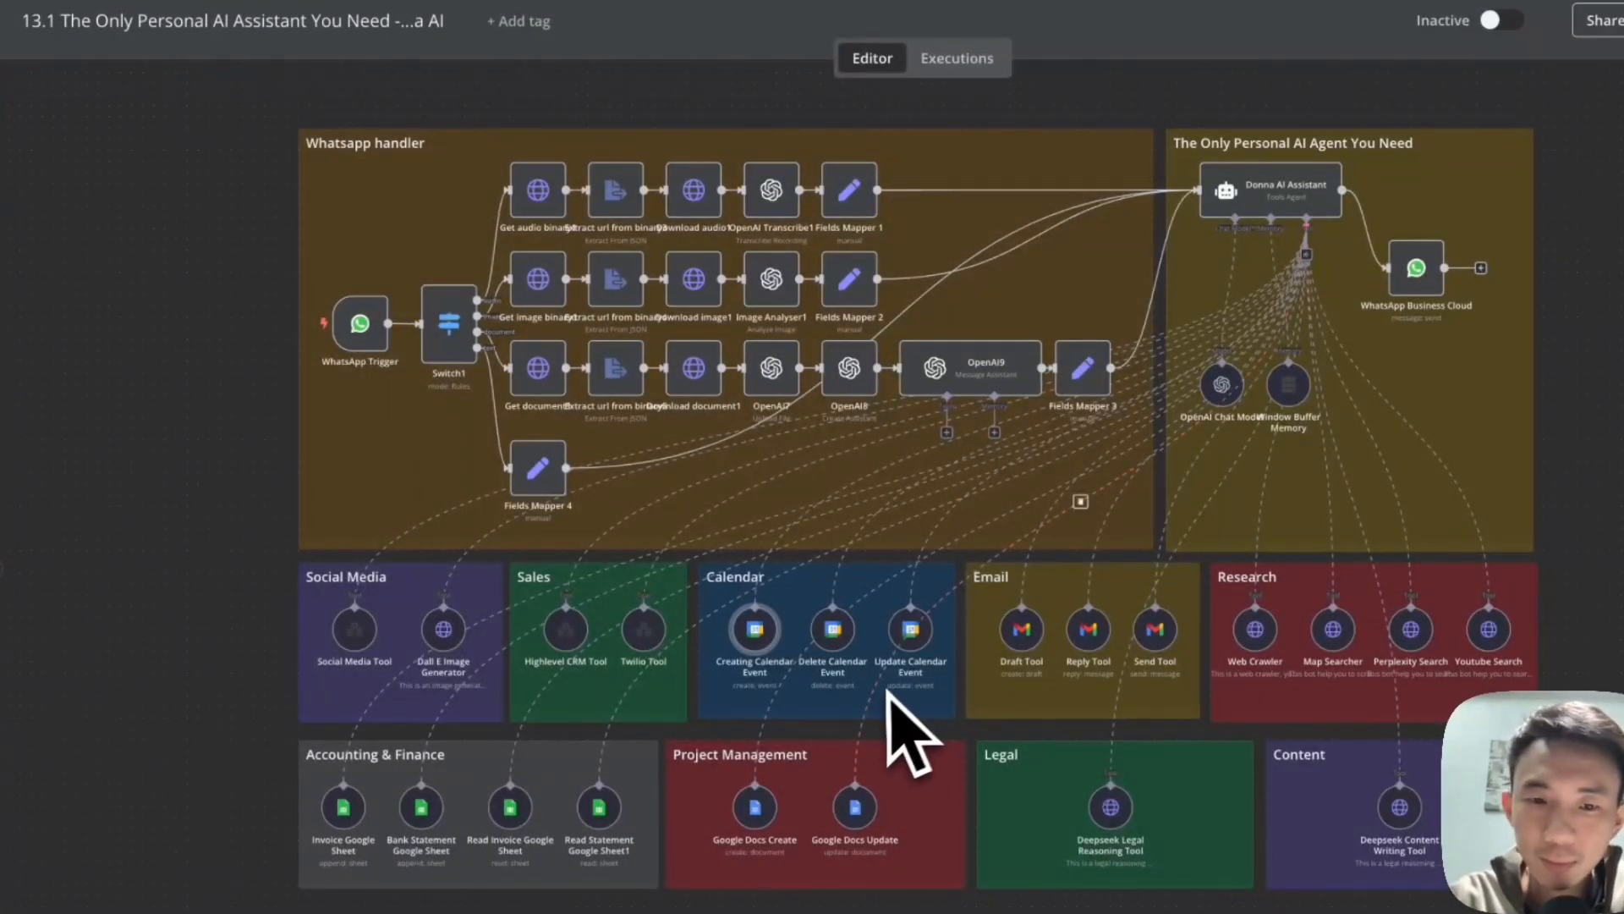
- Reopen the Creating Calendar Event tool to examine its attendee and summary expressions, and close it
double_click(761, 634)
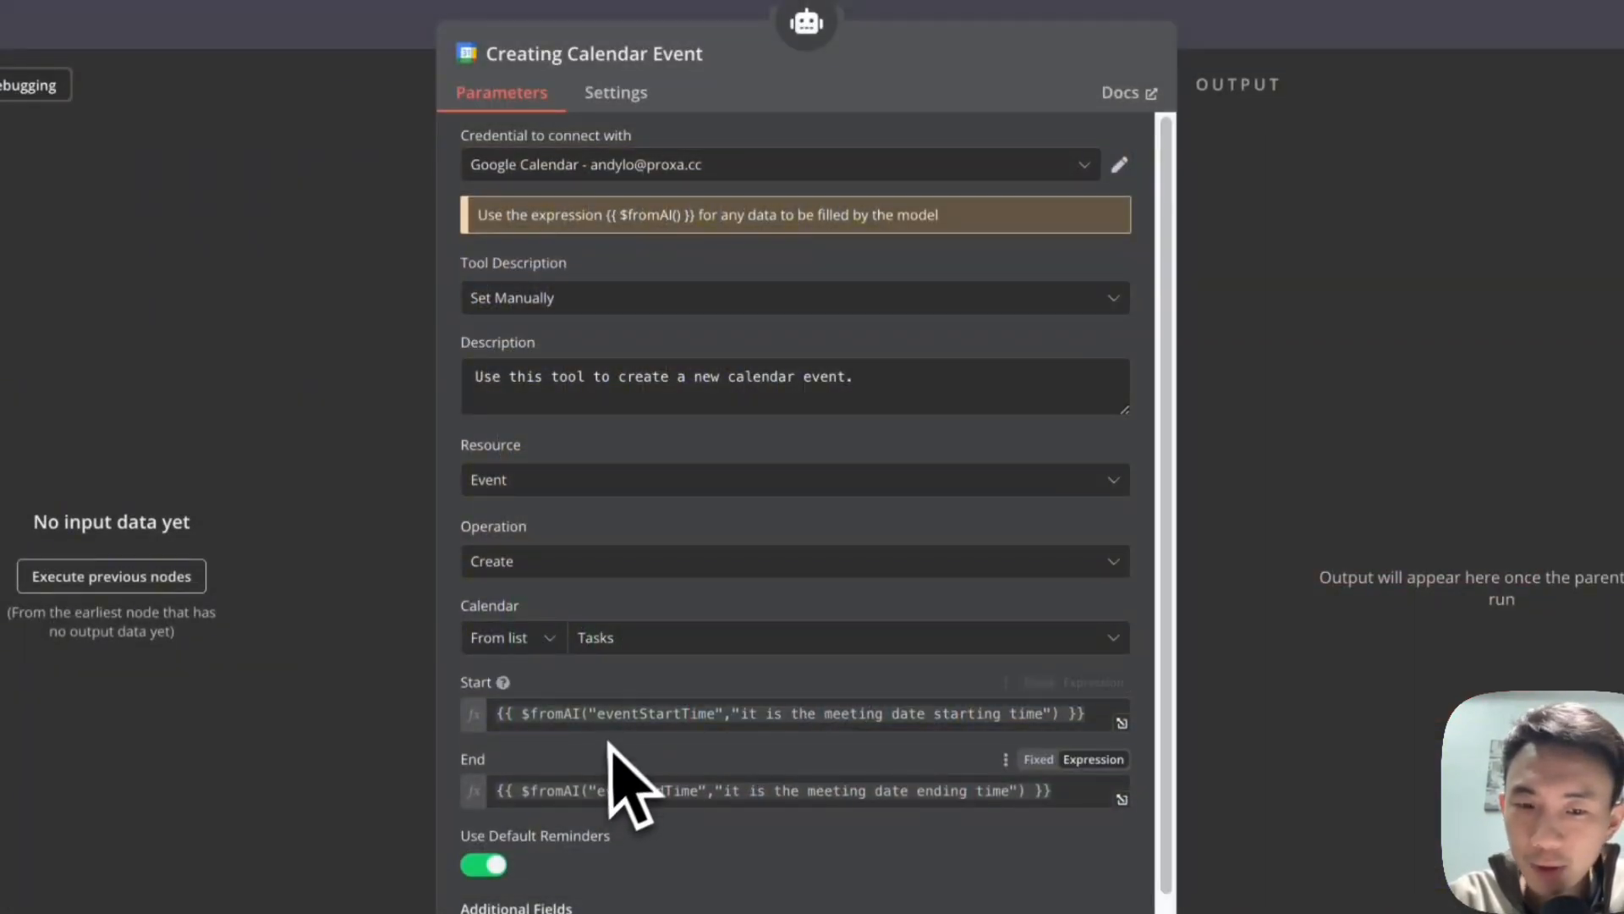
scroll(694, 728, down, 2)
scroll(717, 732, down, 3)
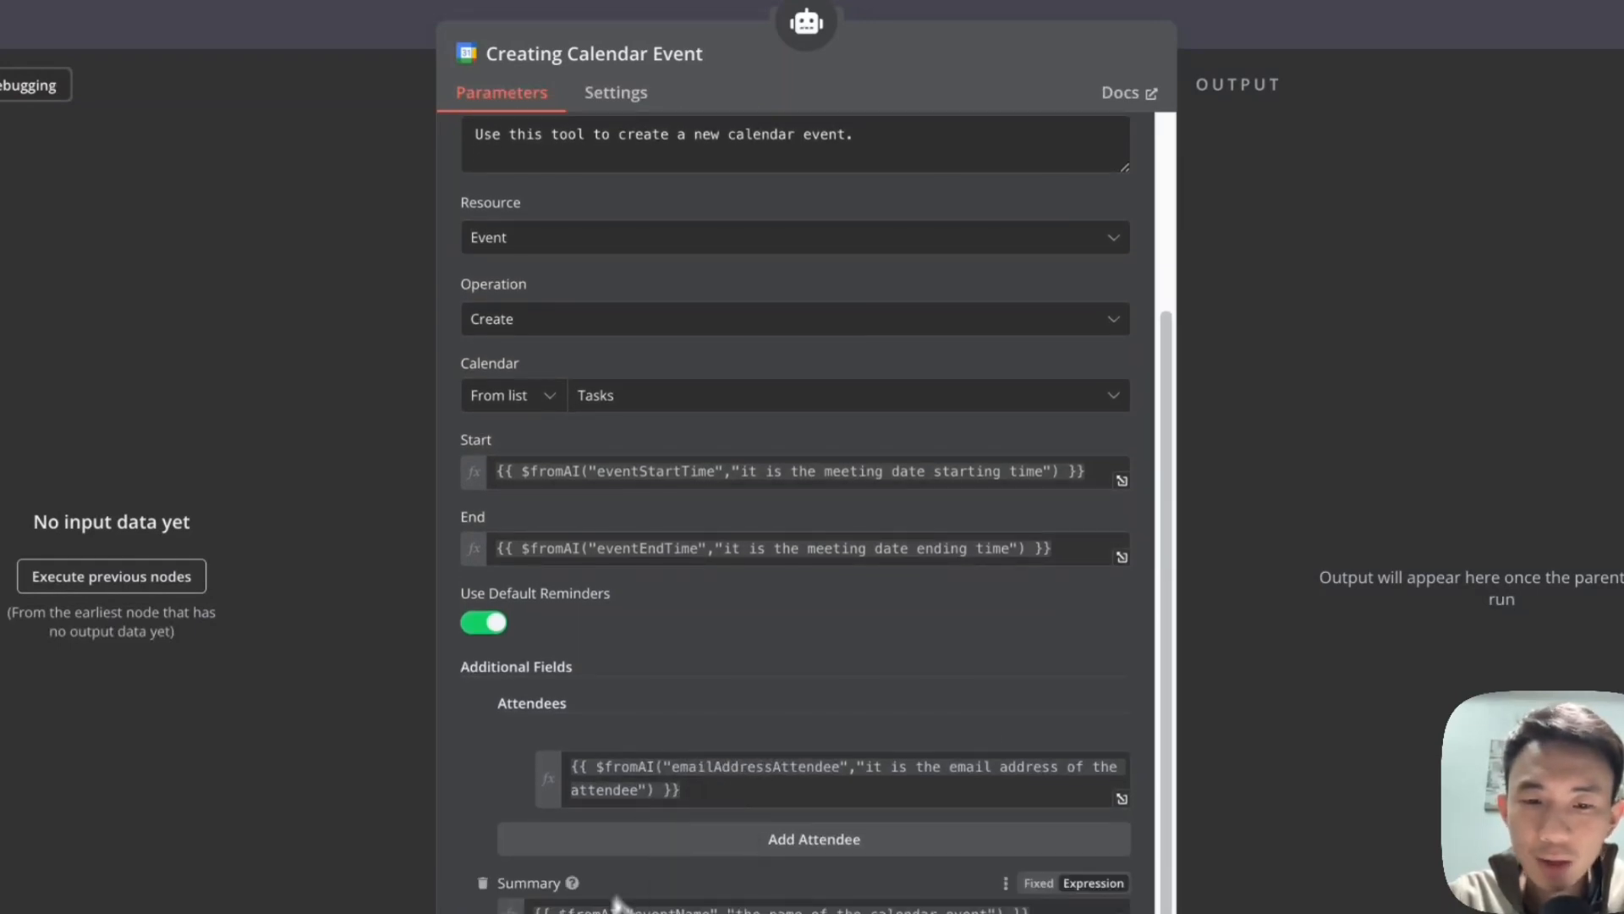
click(332, 38)
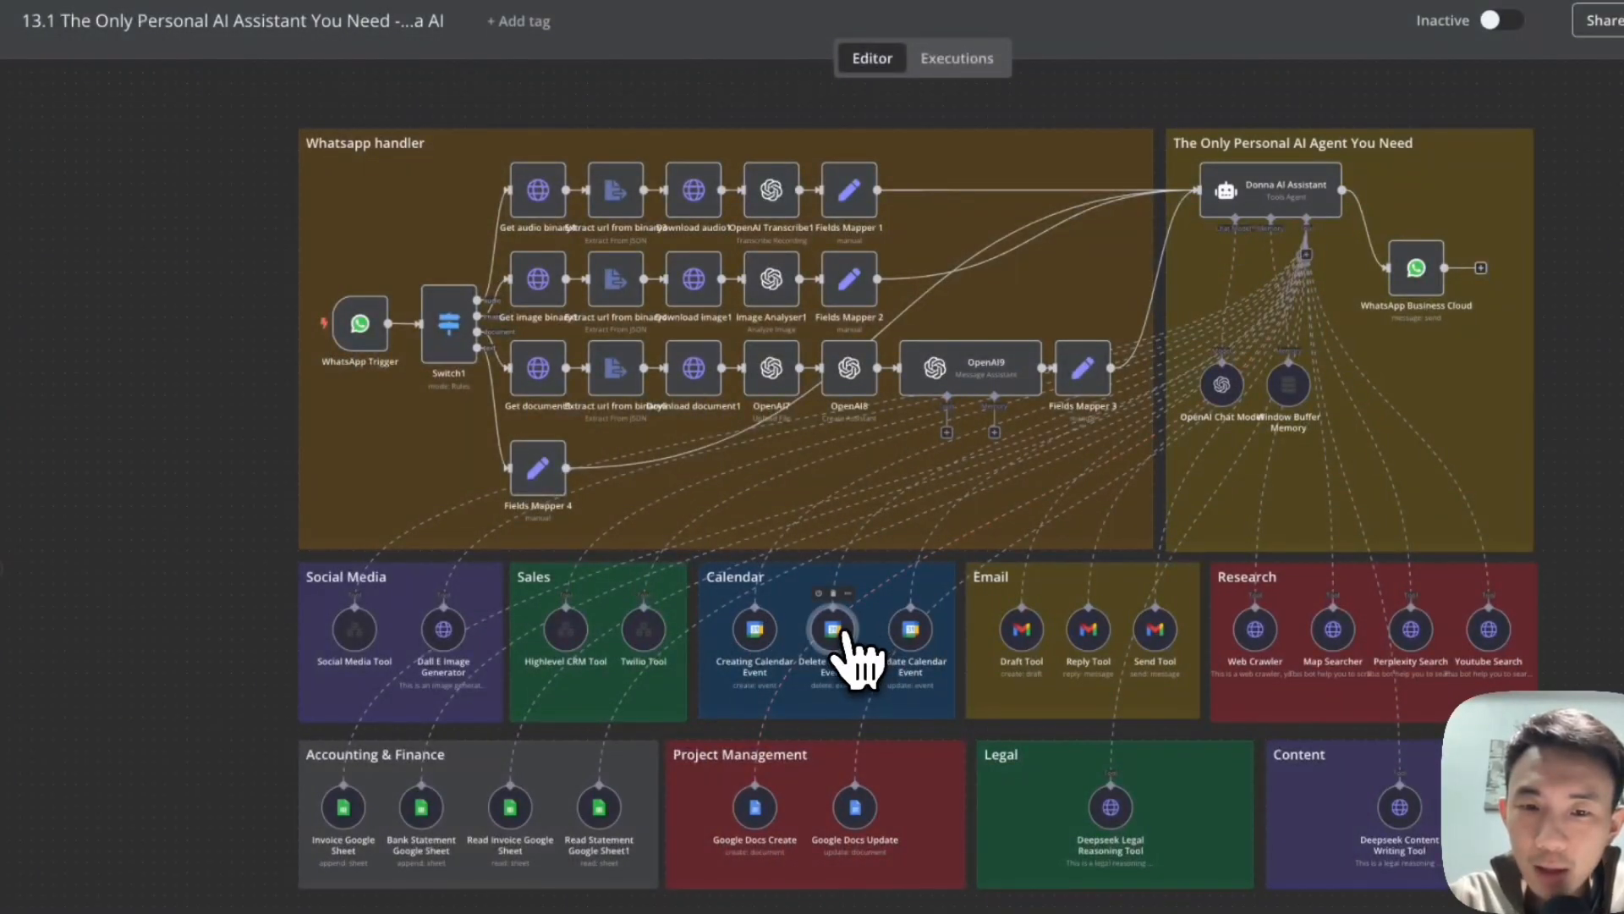
- Review the Event ID expressions of the Delete Calendar Event and Update Calendar Event tools, and close both
double_click(833, 609)
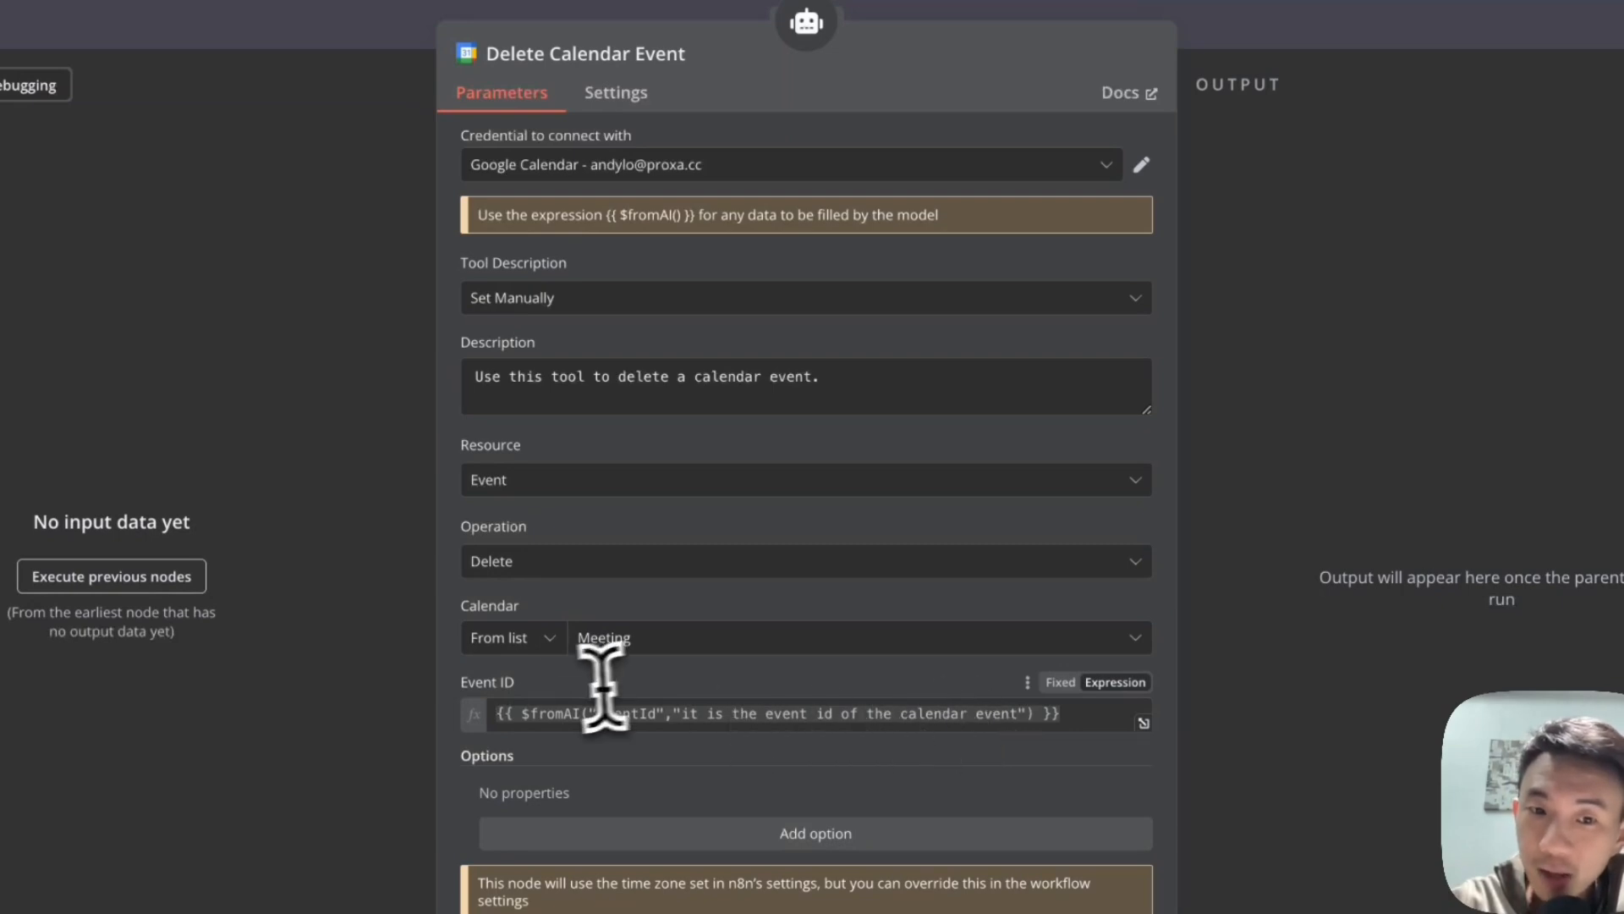
click(522, 715)
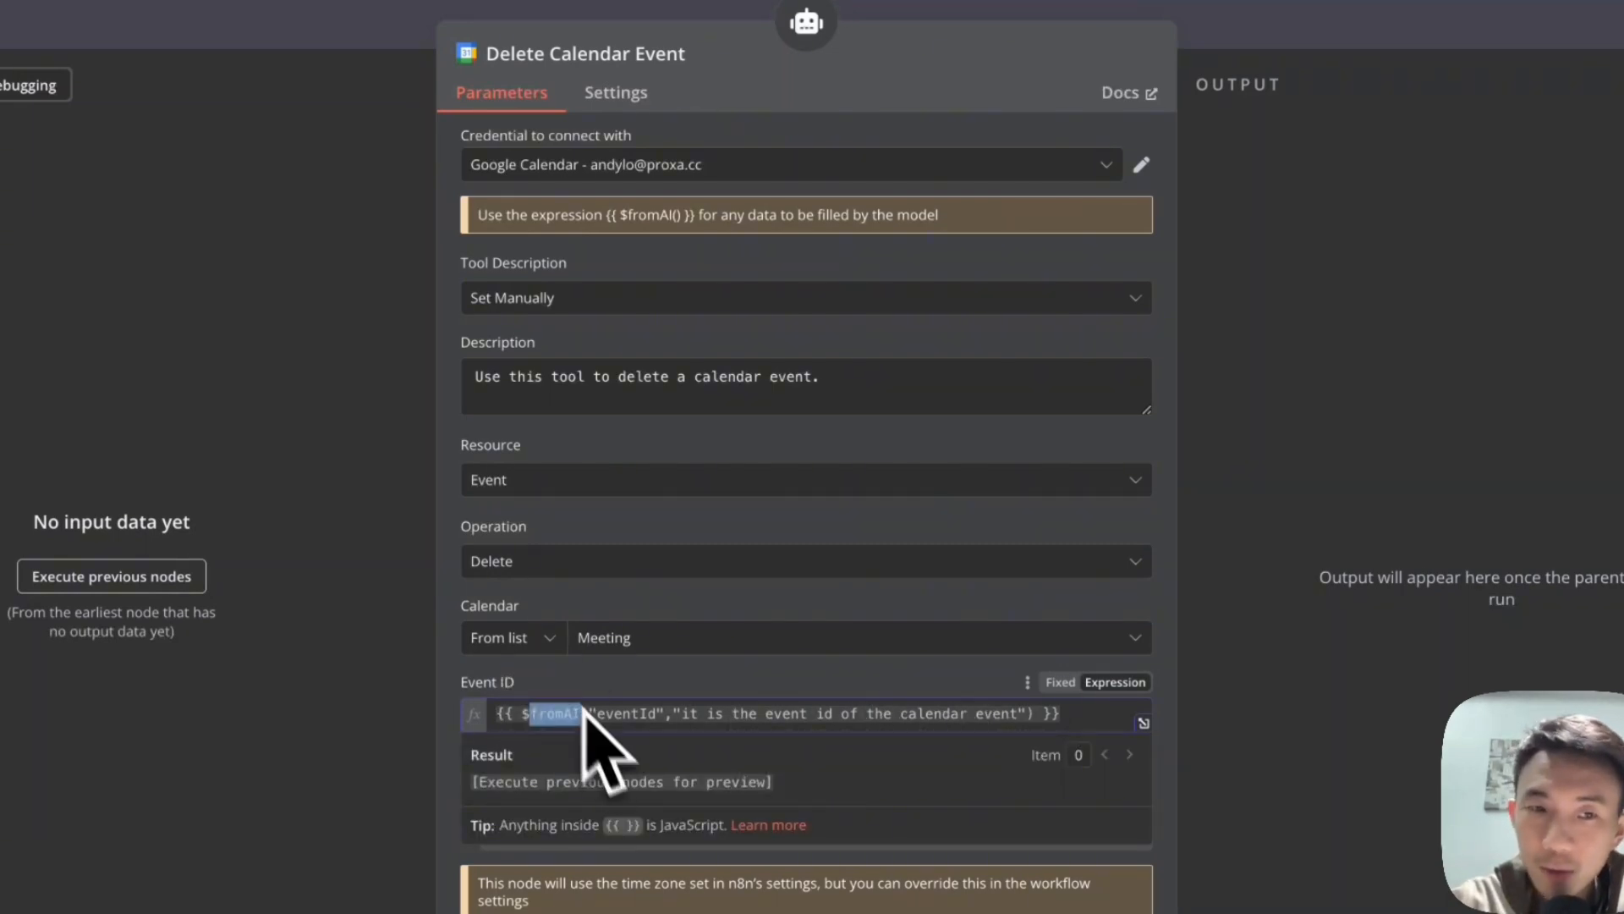
click(285, 40)
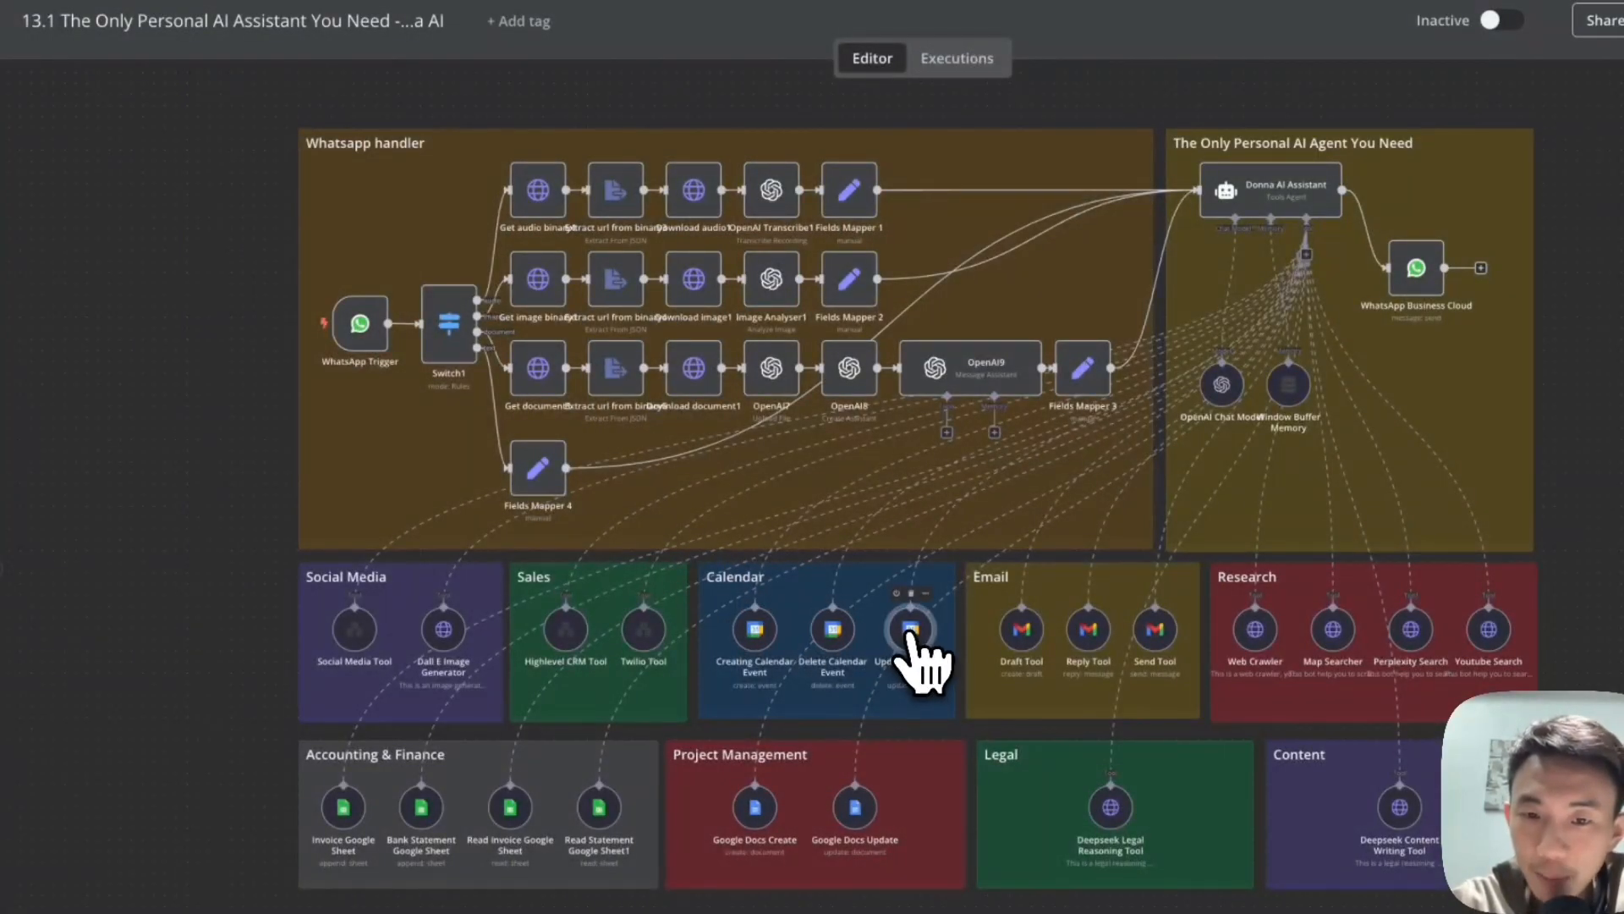
double_click(911, 636)
scroll(807, 471, down, 1)
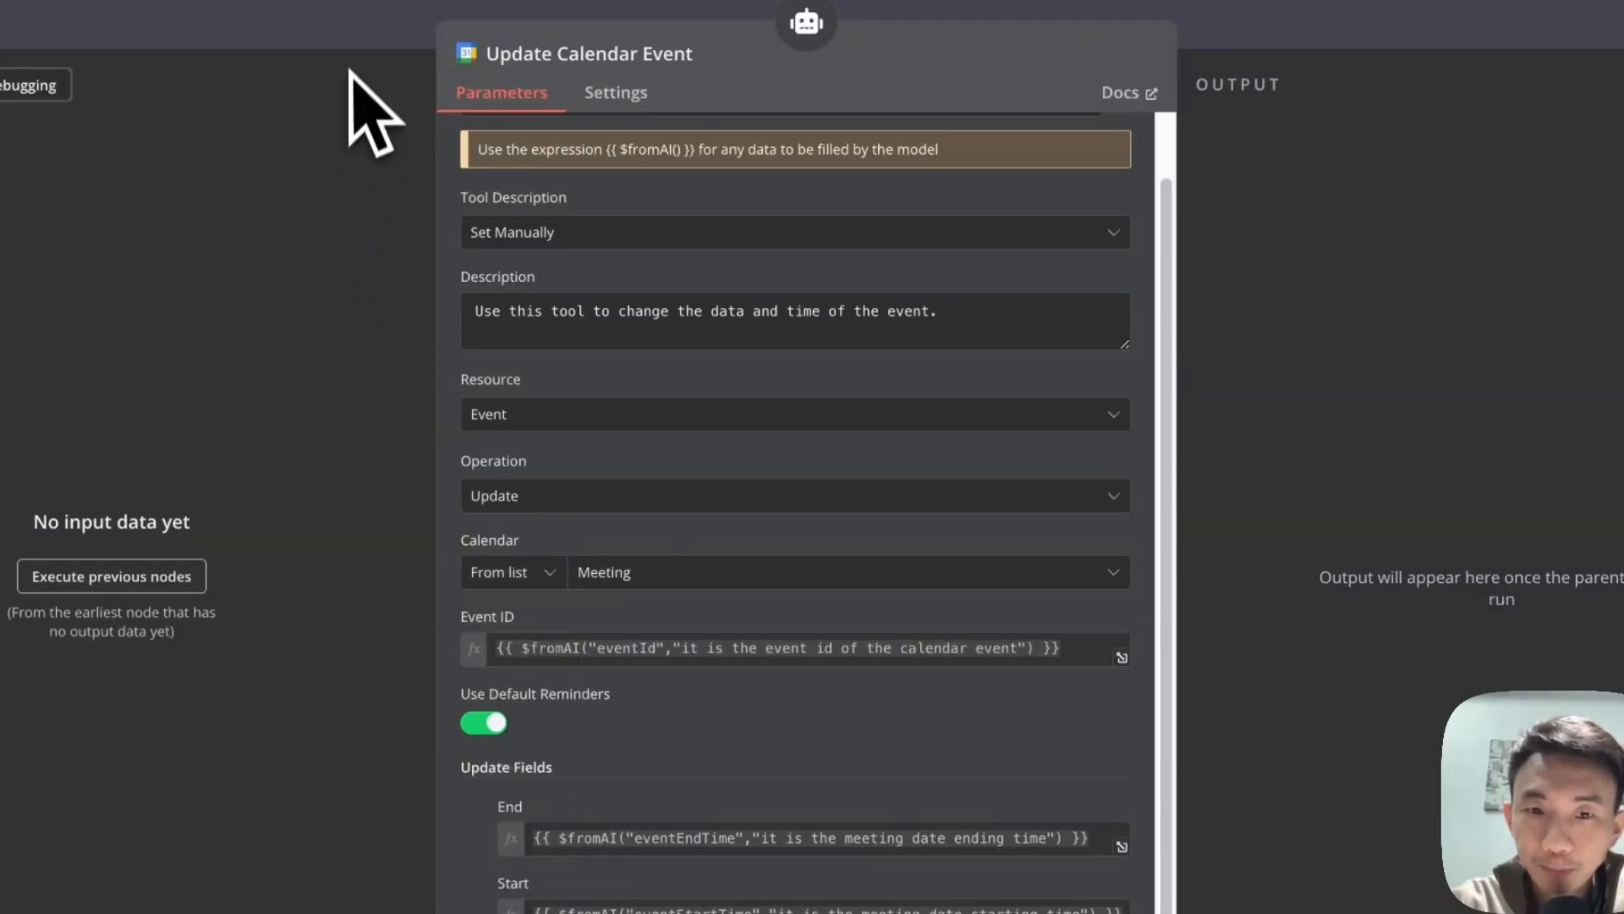
click(338, 41)
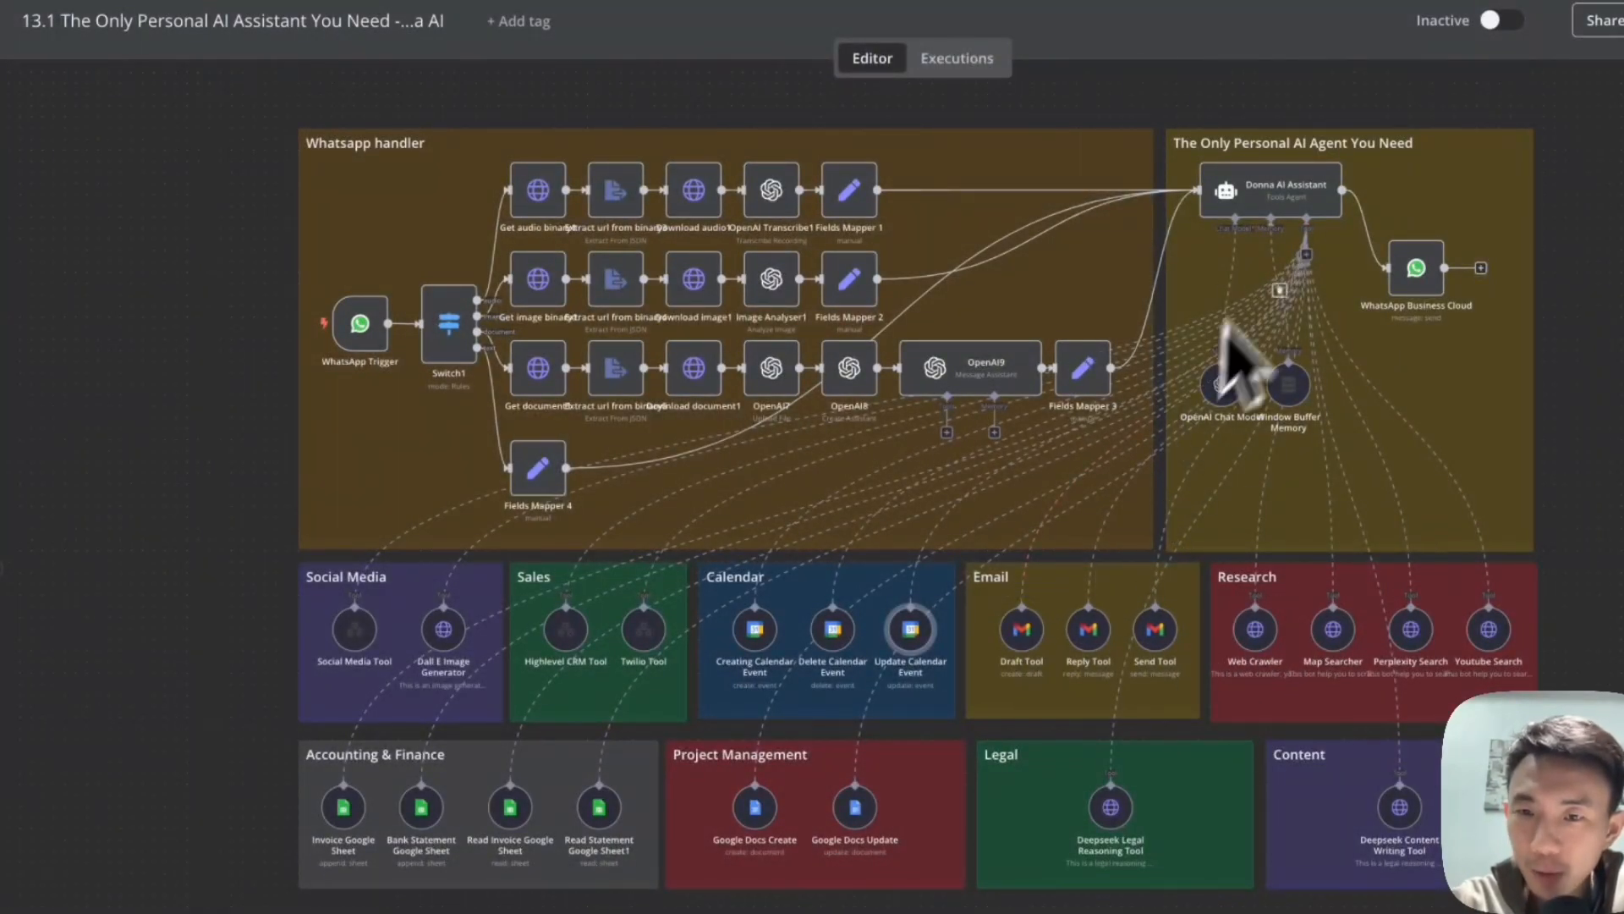
- Search the agent's tool list for "gma", and check the Gmail credential connection of the Draft Tool
click(1307, 253)
text(gma)
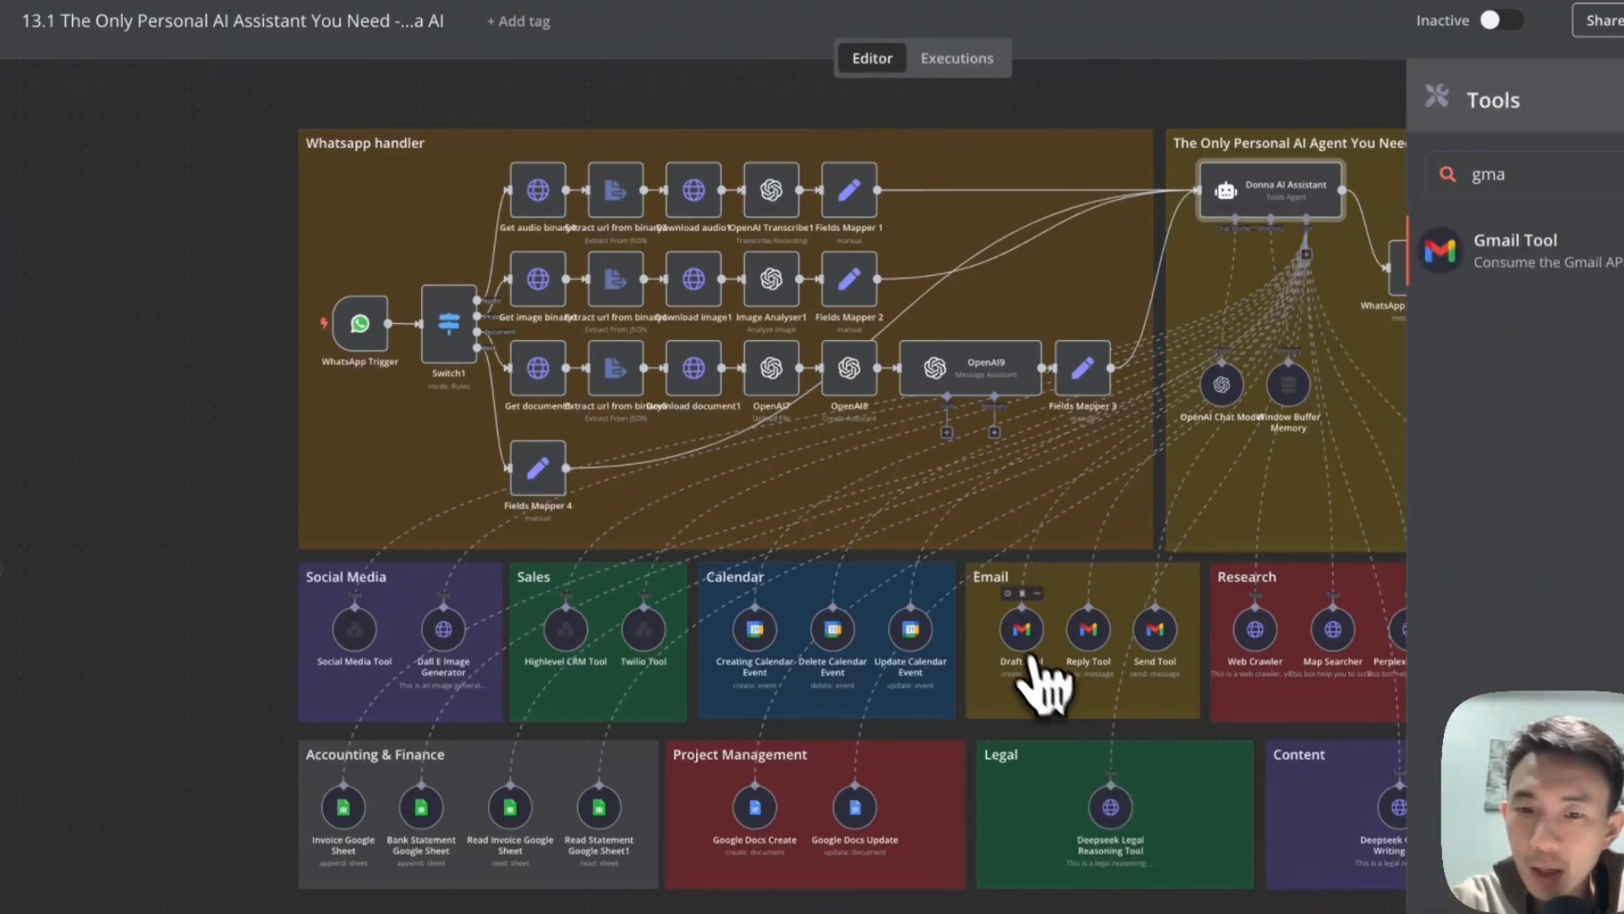
double_click(1022, 630)
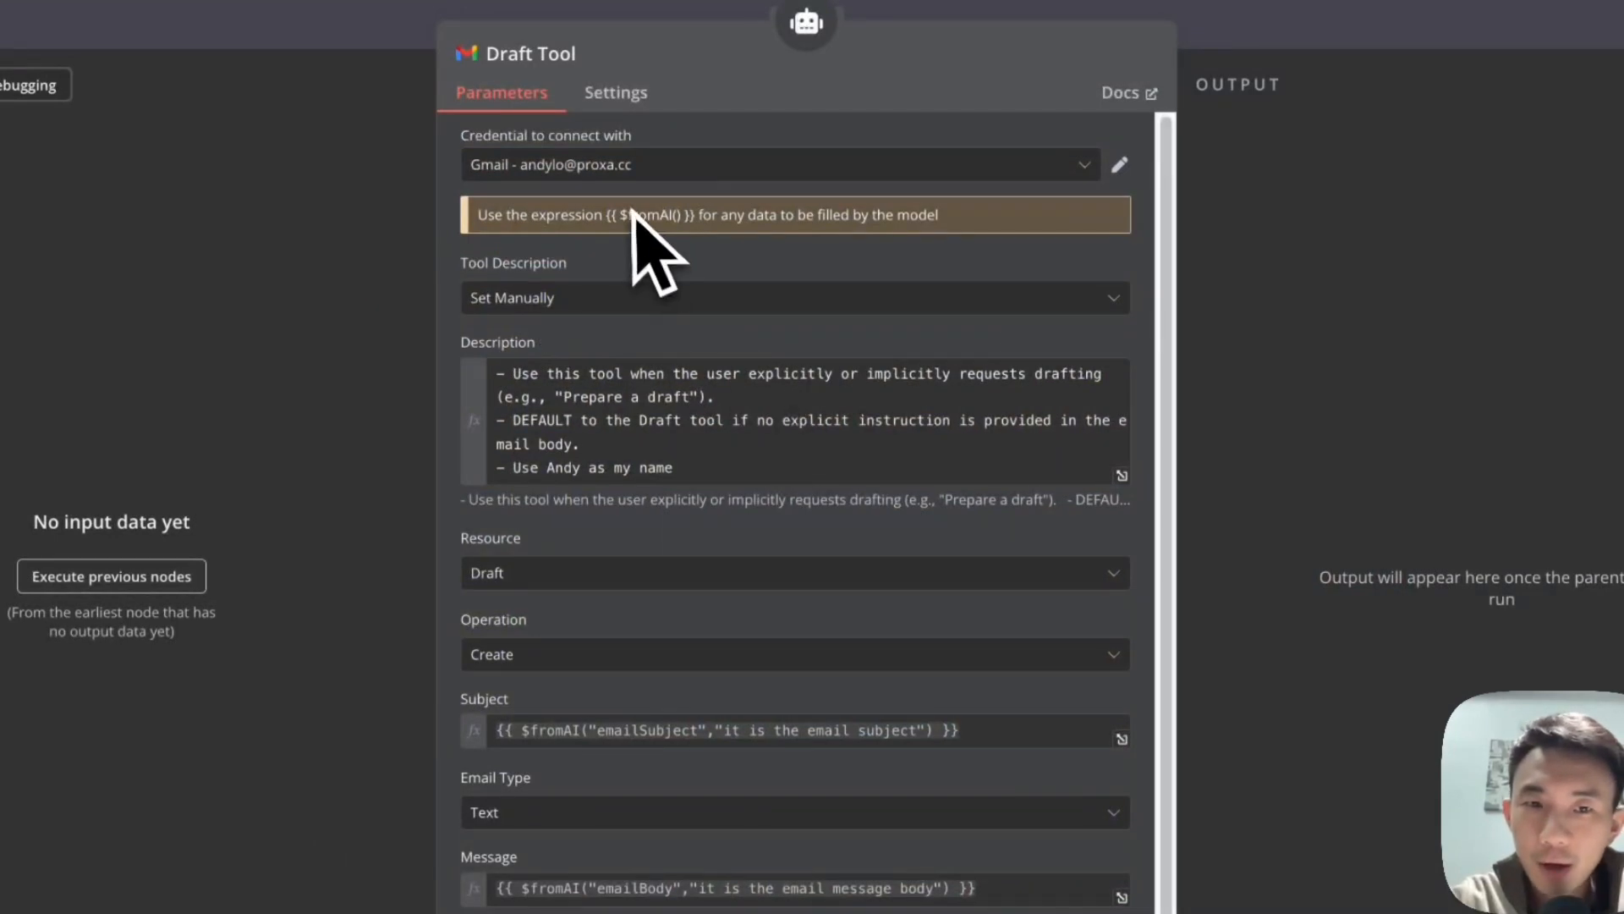
click(1121, 165)
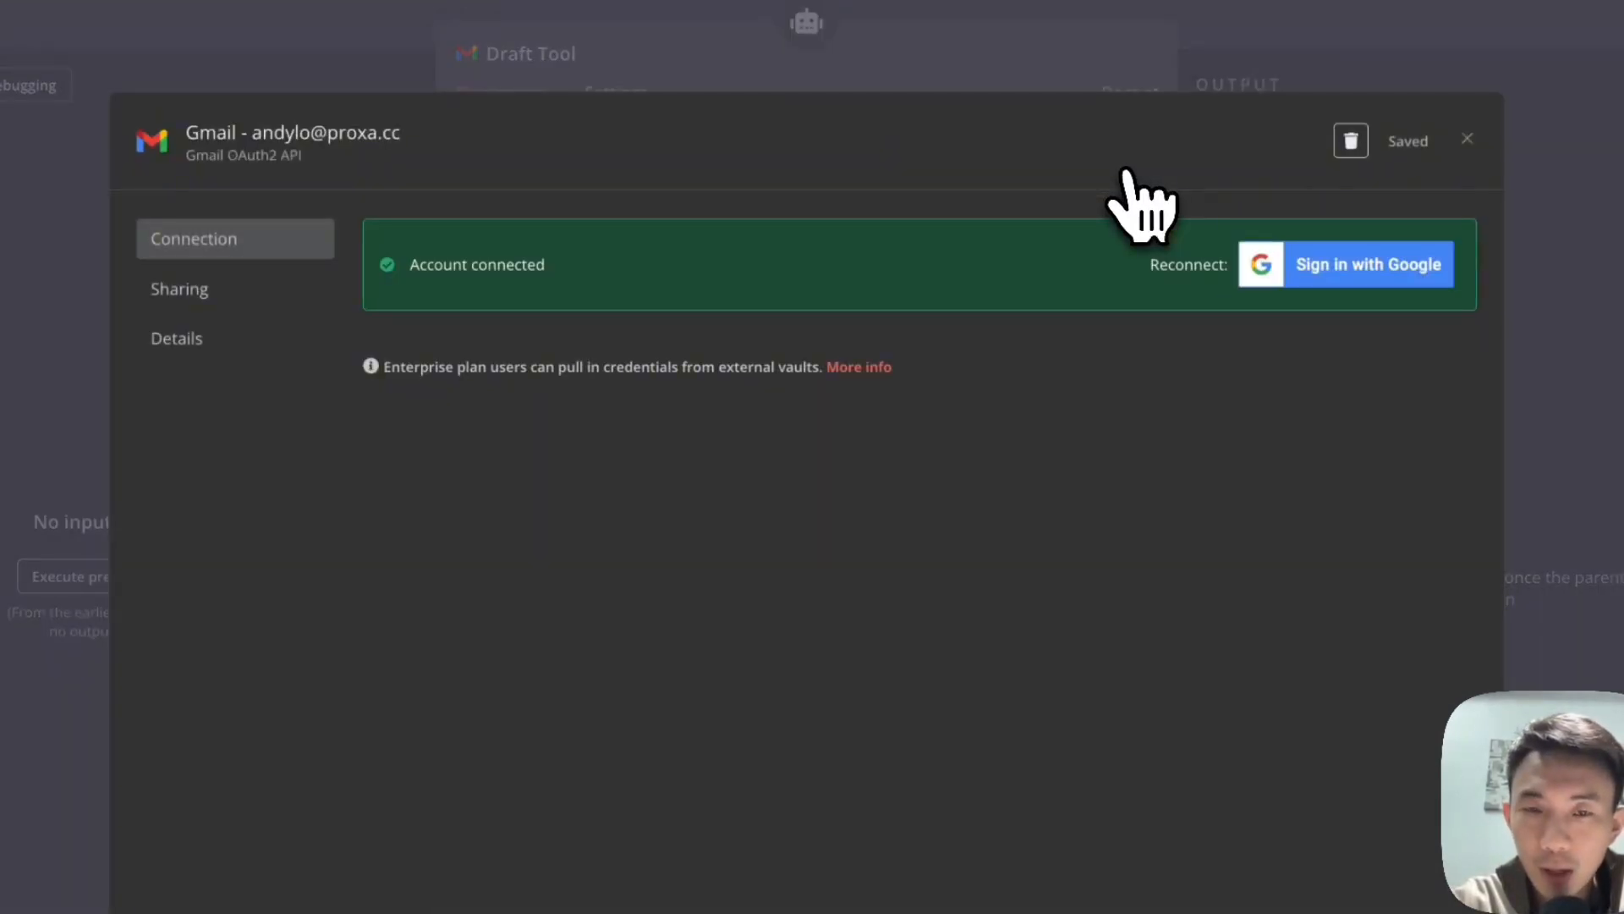
click(1467, 139)
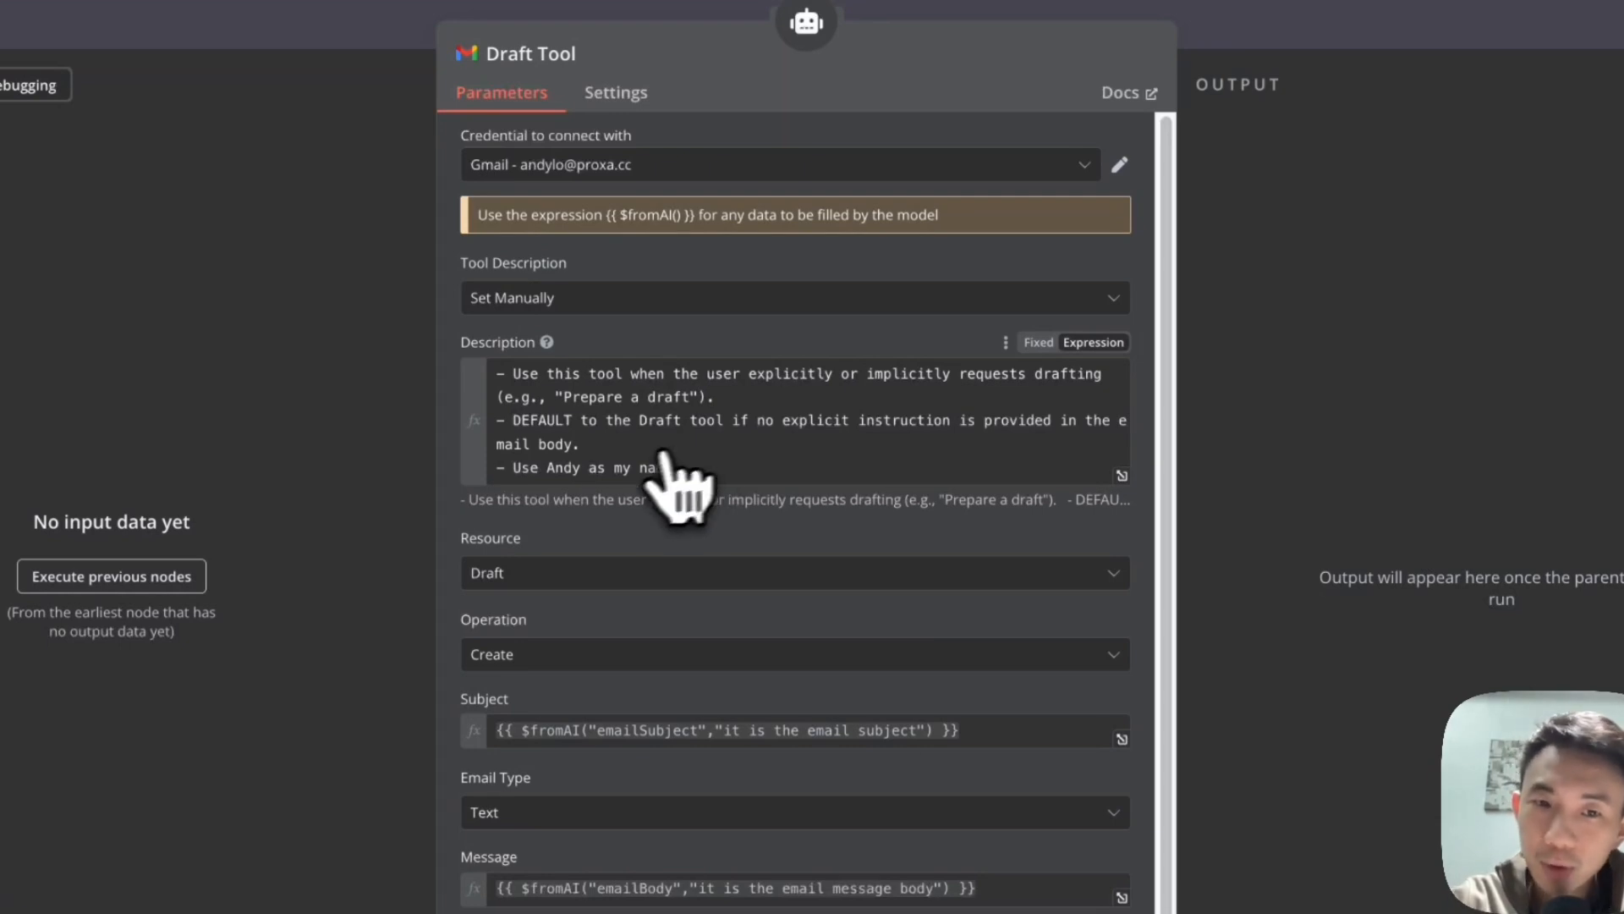
- Review the Draft Tool's description, resource, operation, subject and message fields, and close the tool
scroll(707, 452, down, 1)
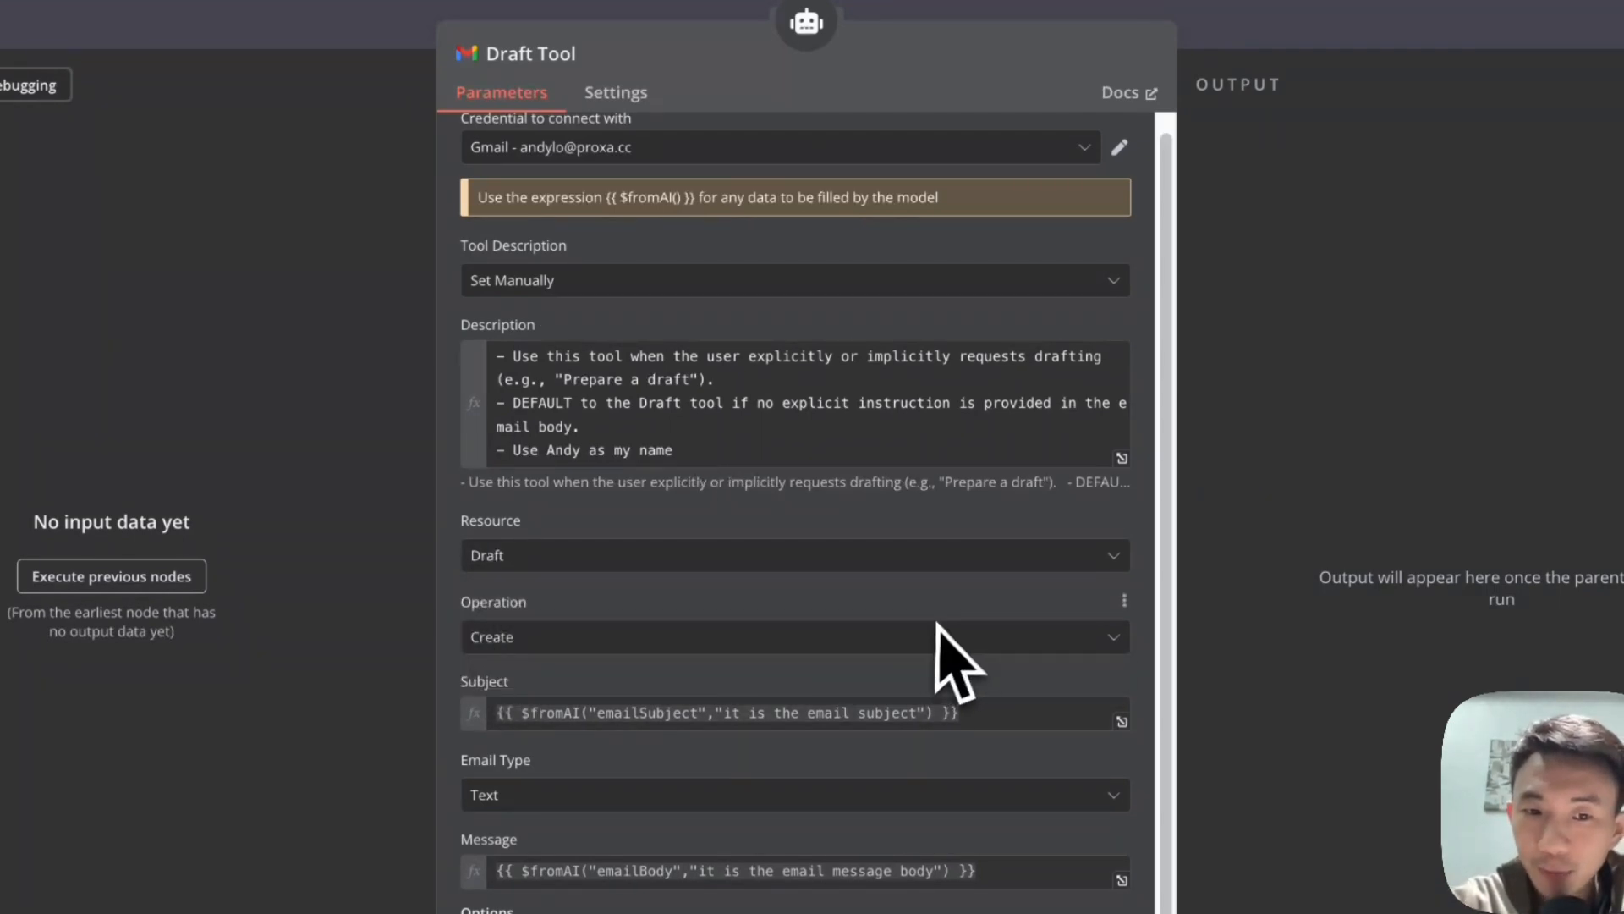
scroll(937, 622, down, 1)
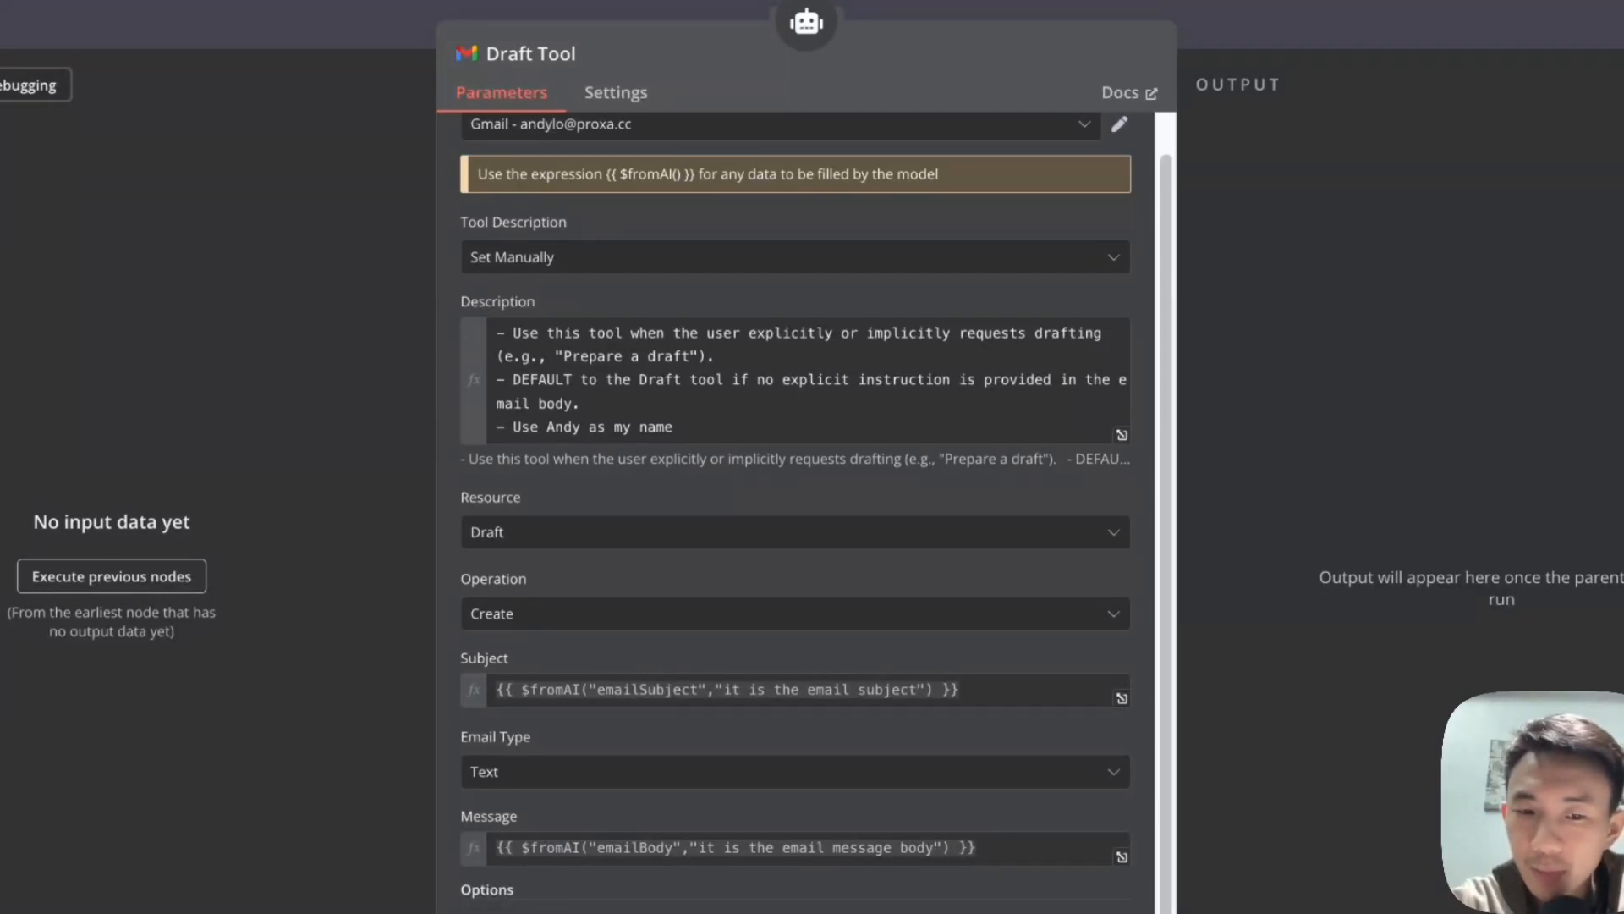
click(364, 66)
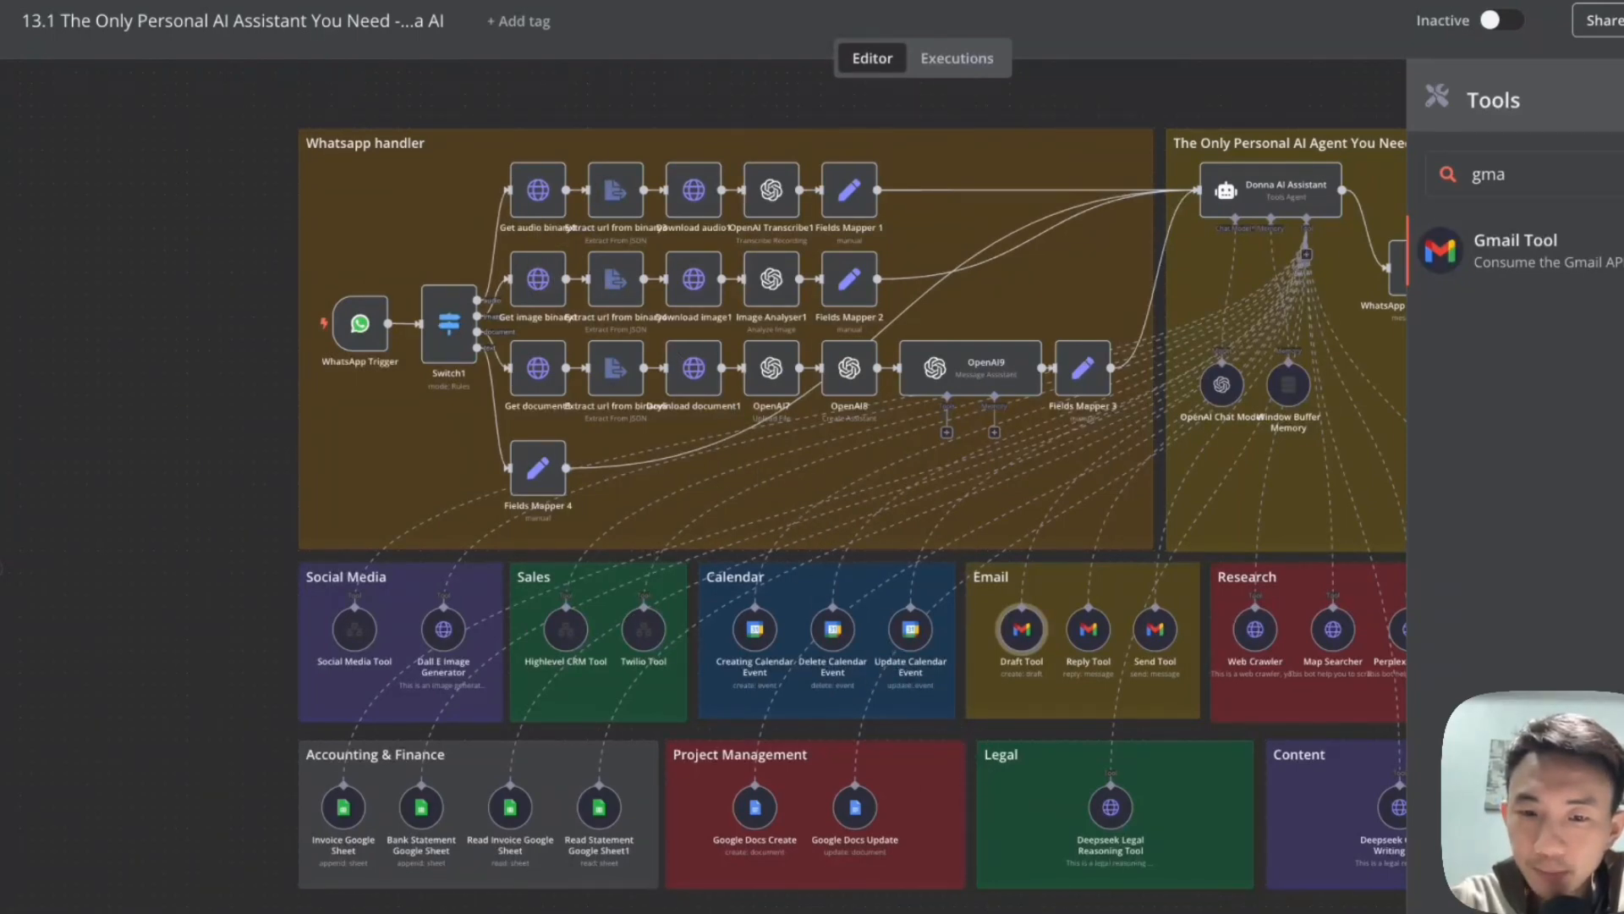
- Review the Reply Tool's full description and Message ID expression and the Send Tool's operation and recipient fields, and close both
scroll(834, 779, right, 5)
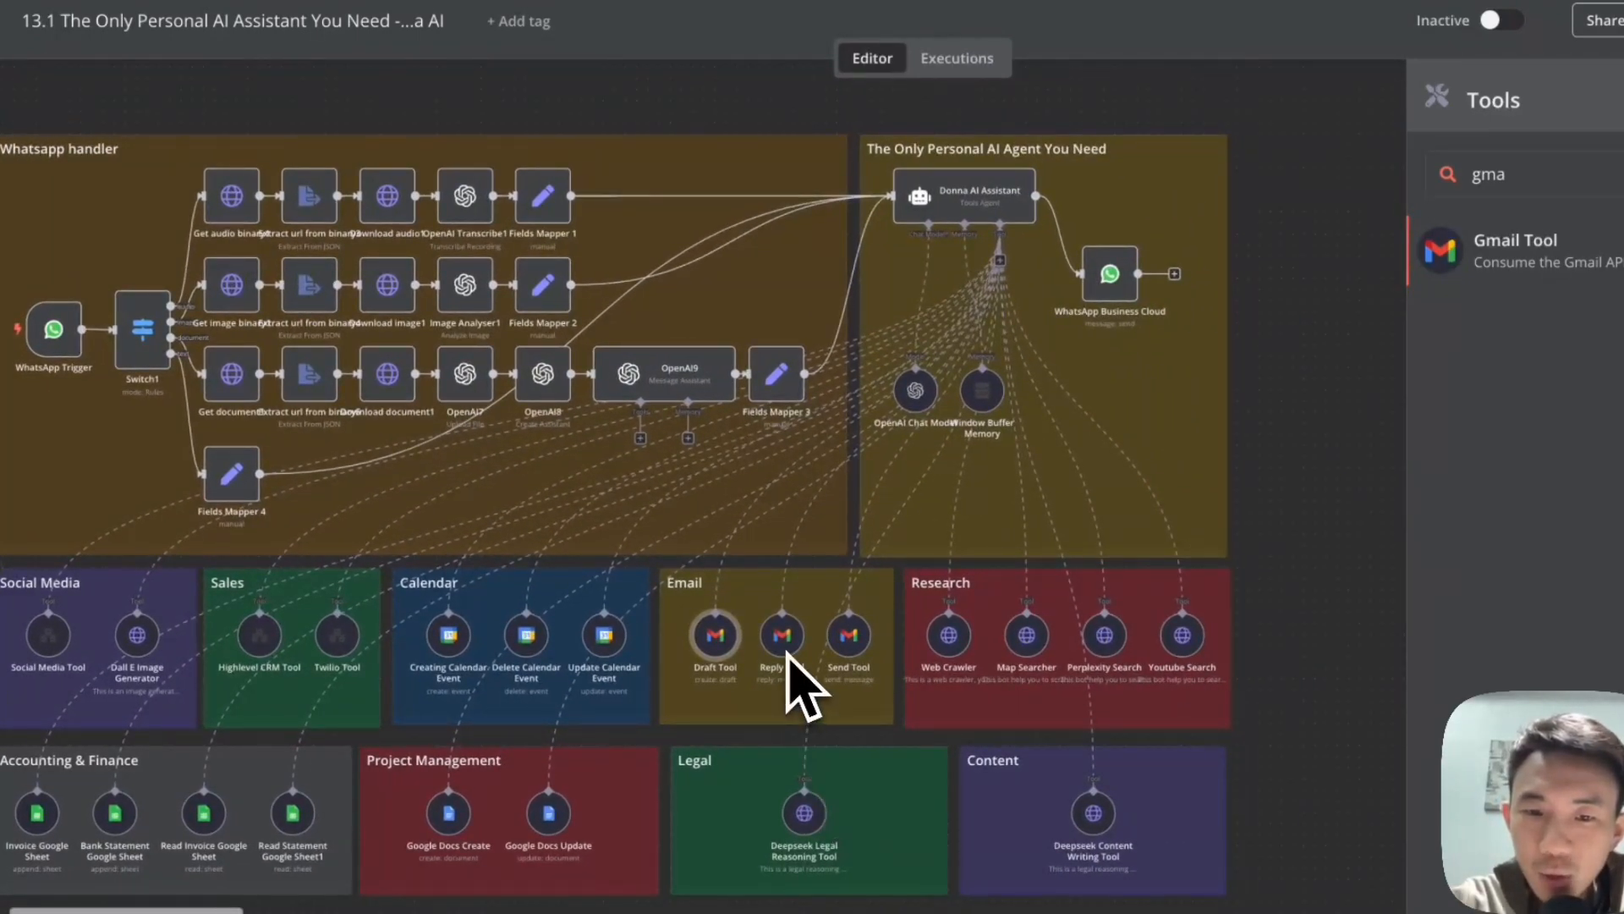
double_click(784, 645)
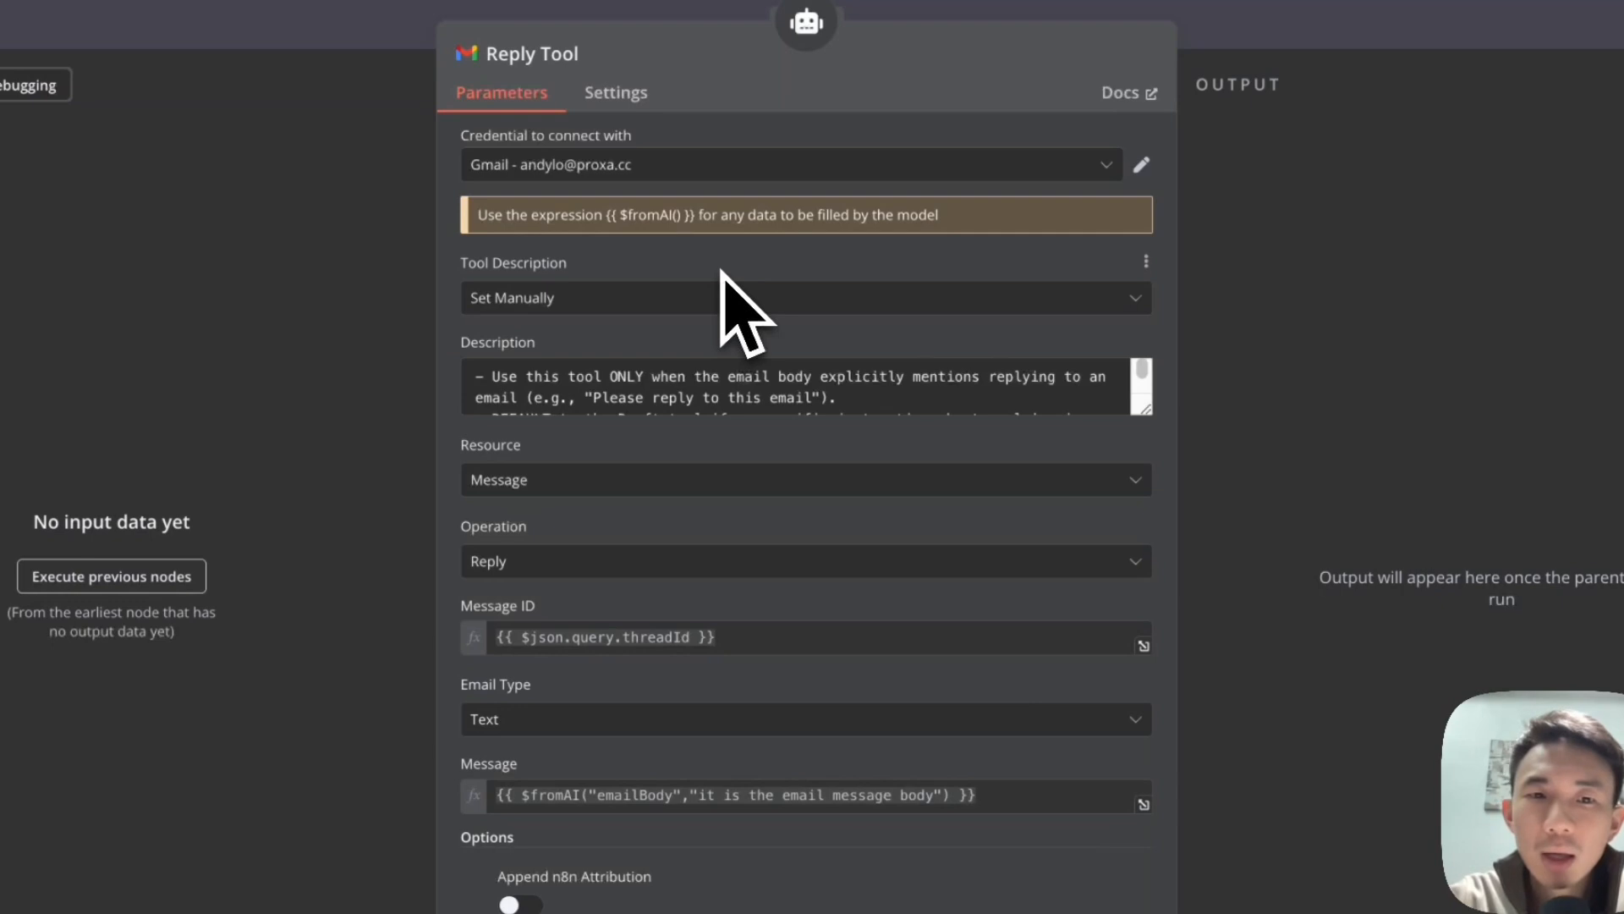
drag(1144, 410, 1148, 485)
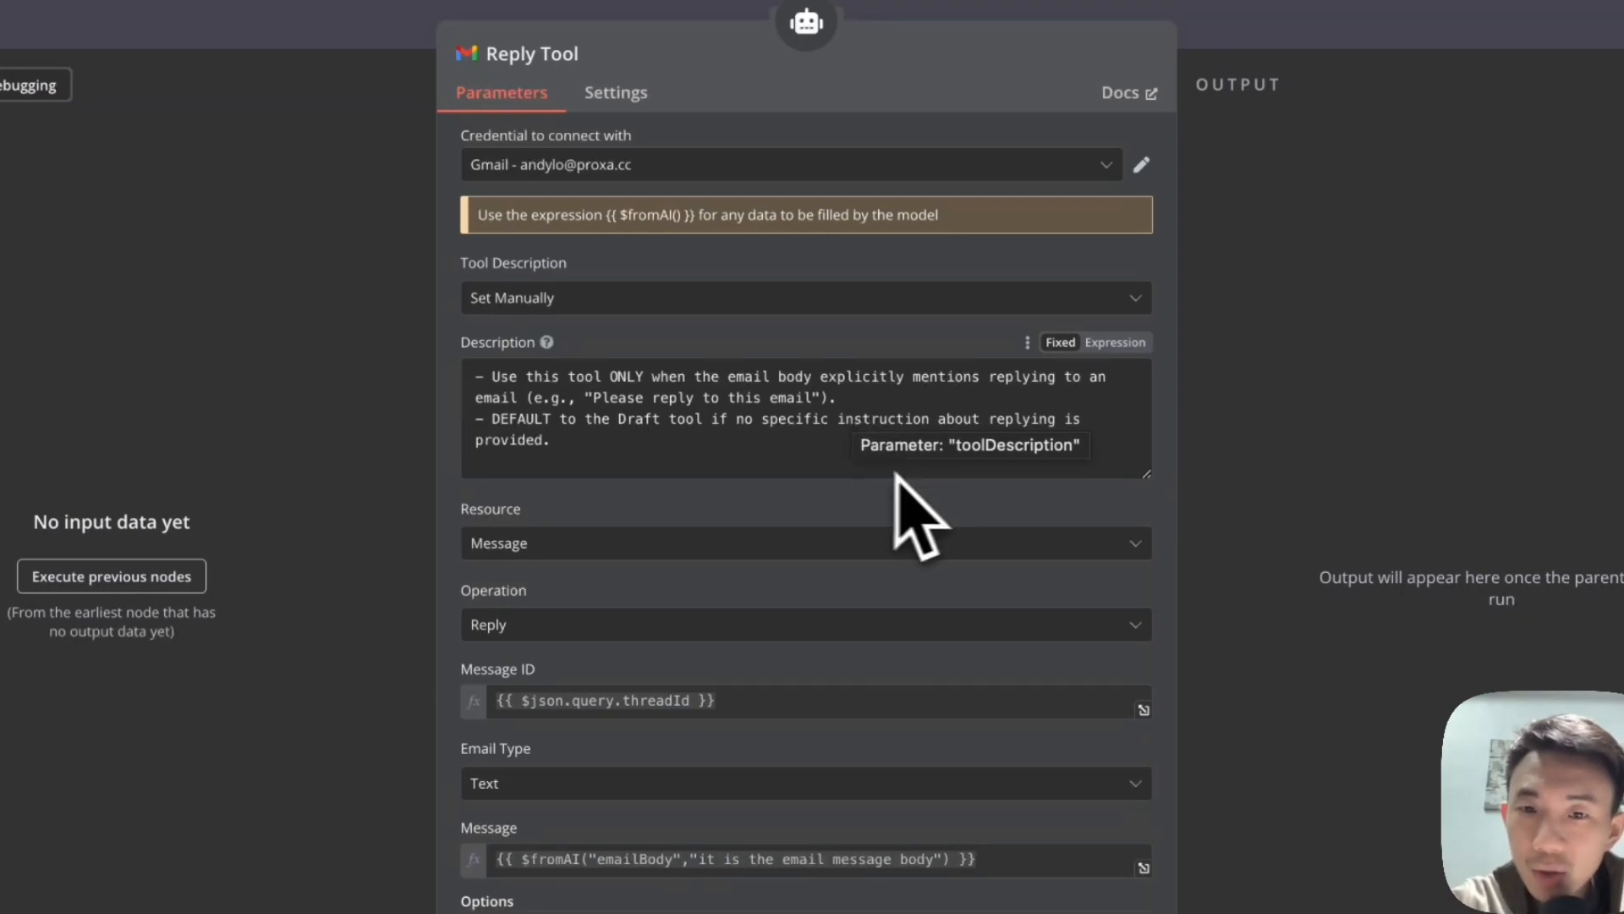
click(833, 461)
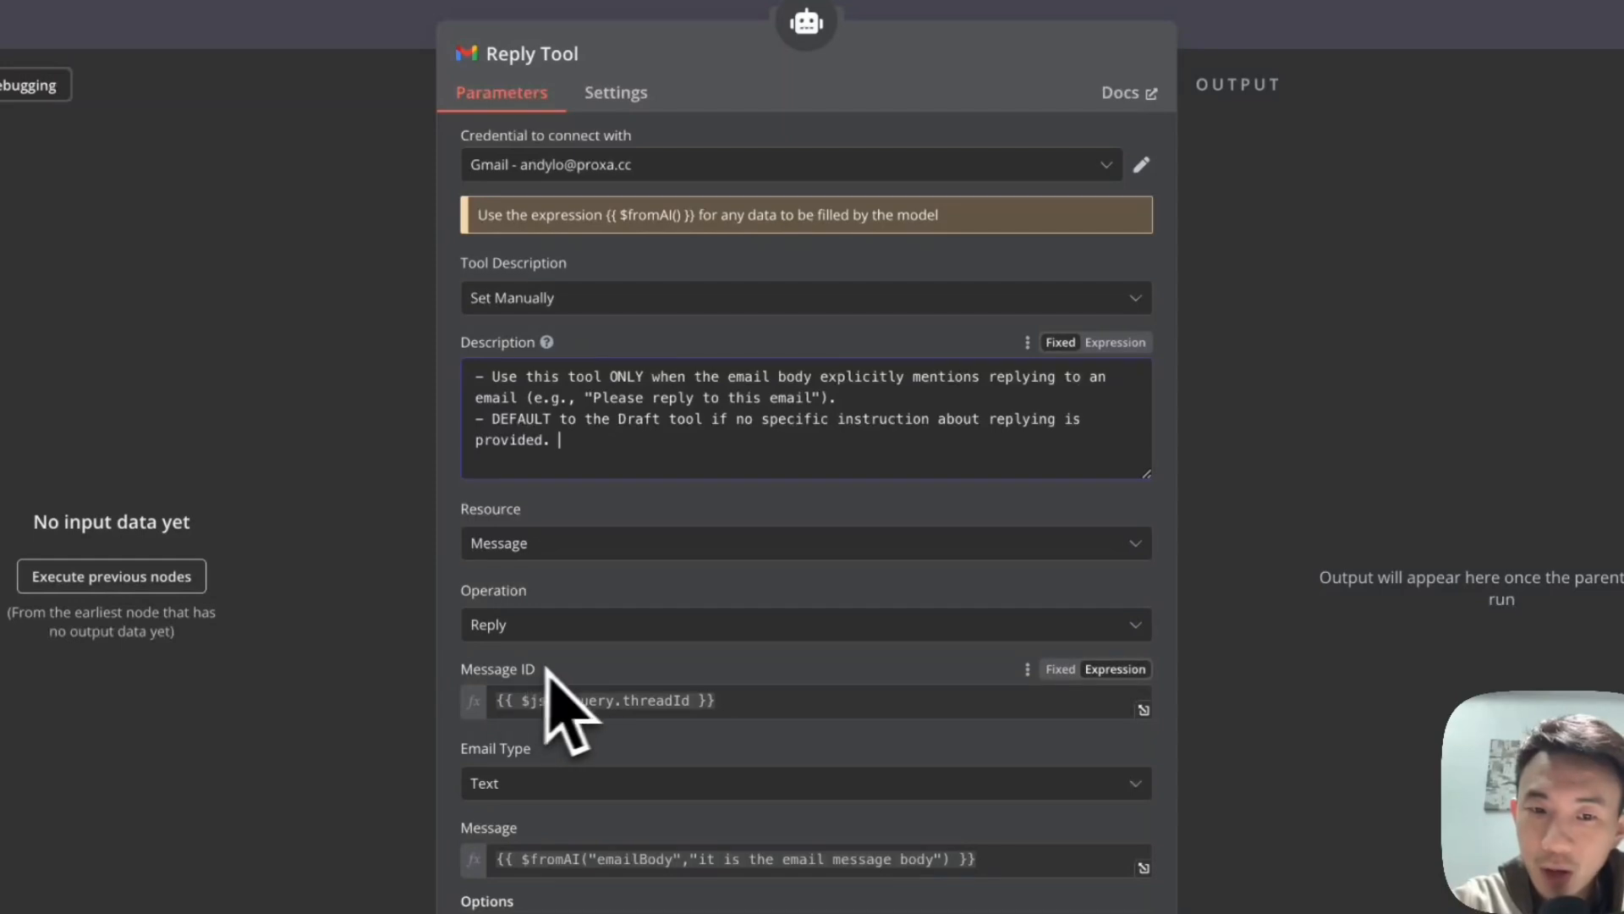
drag(626, 699, 686, 698)
click(692, 678)
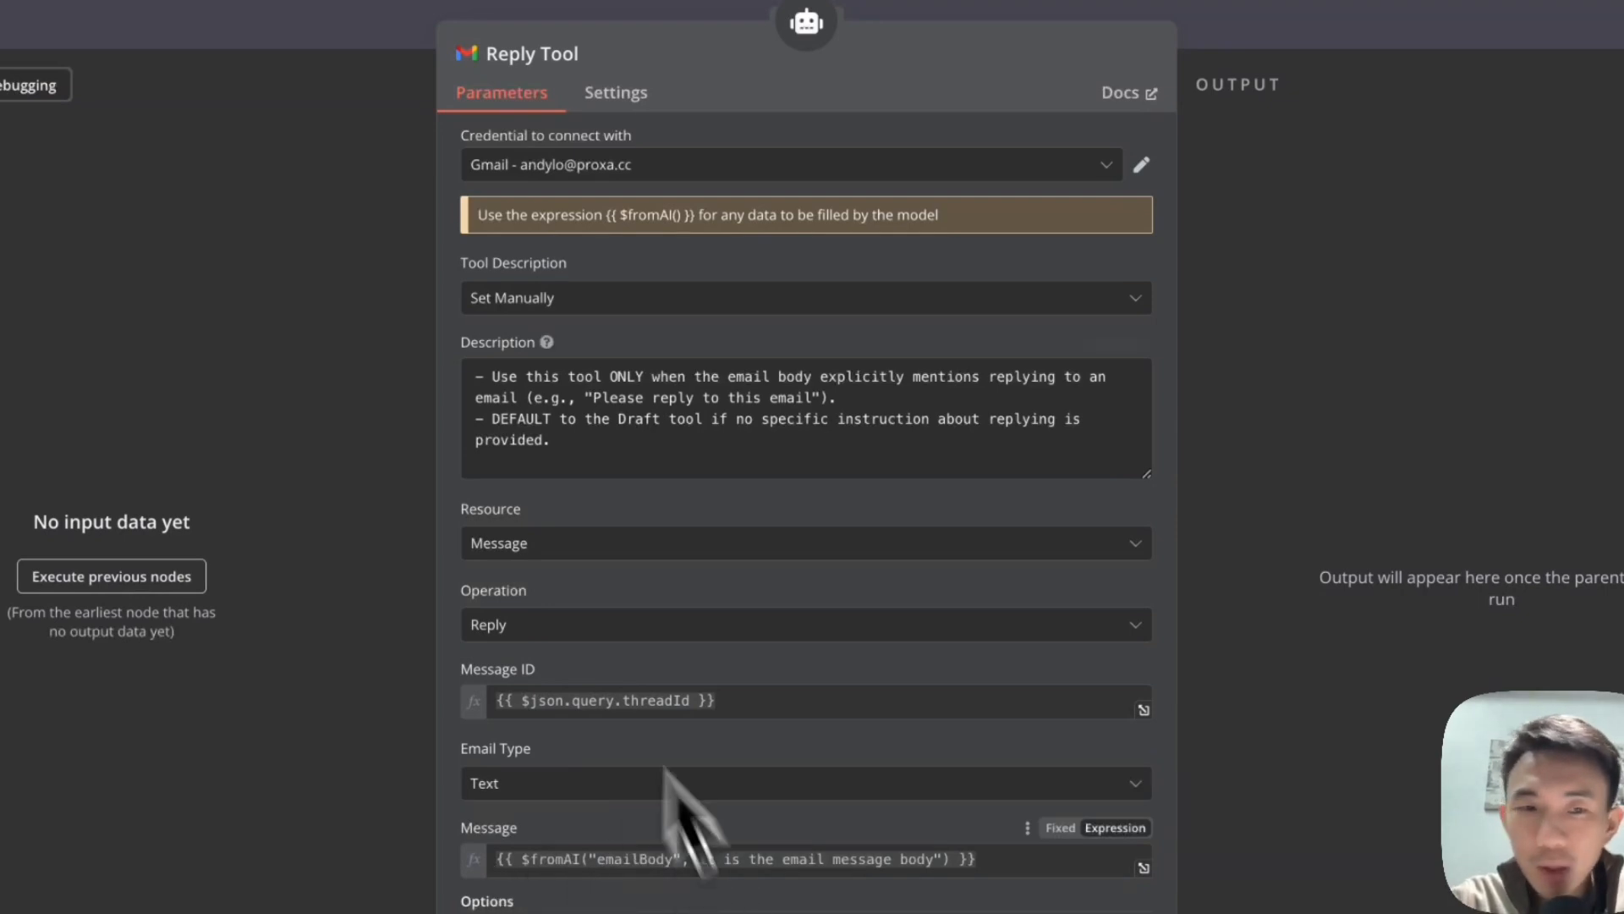
click(356, 38)
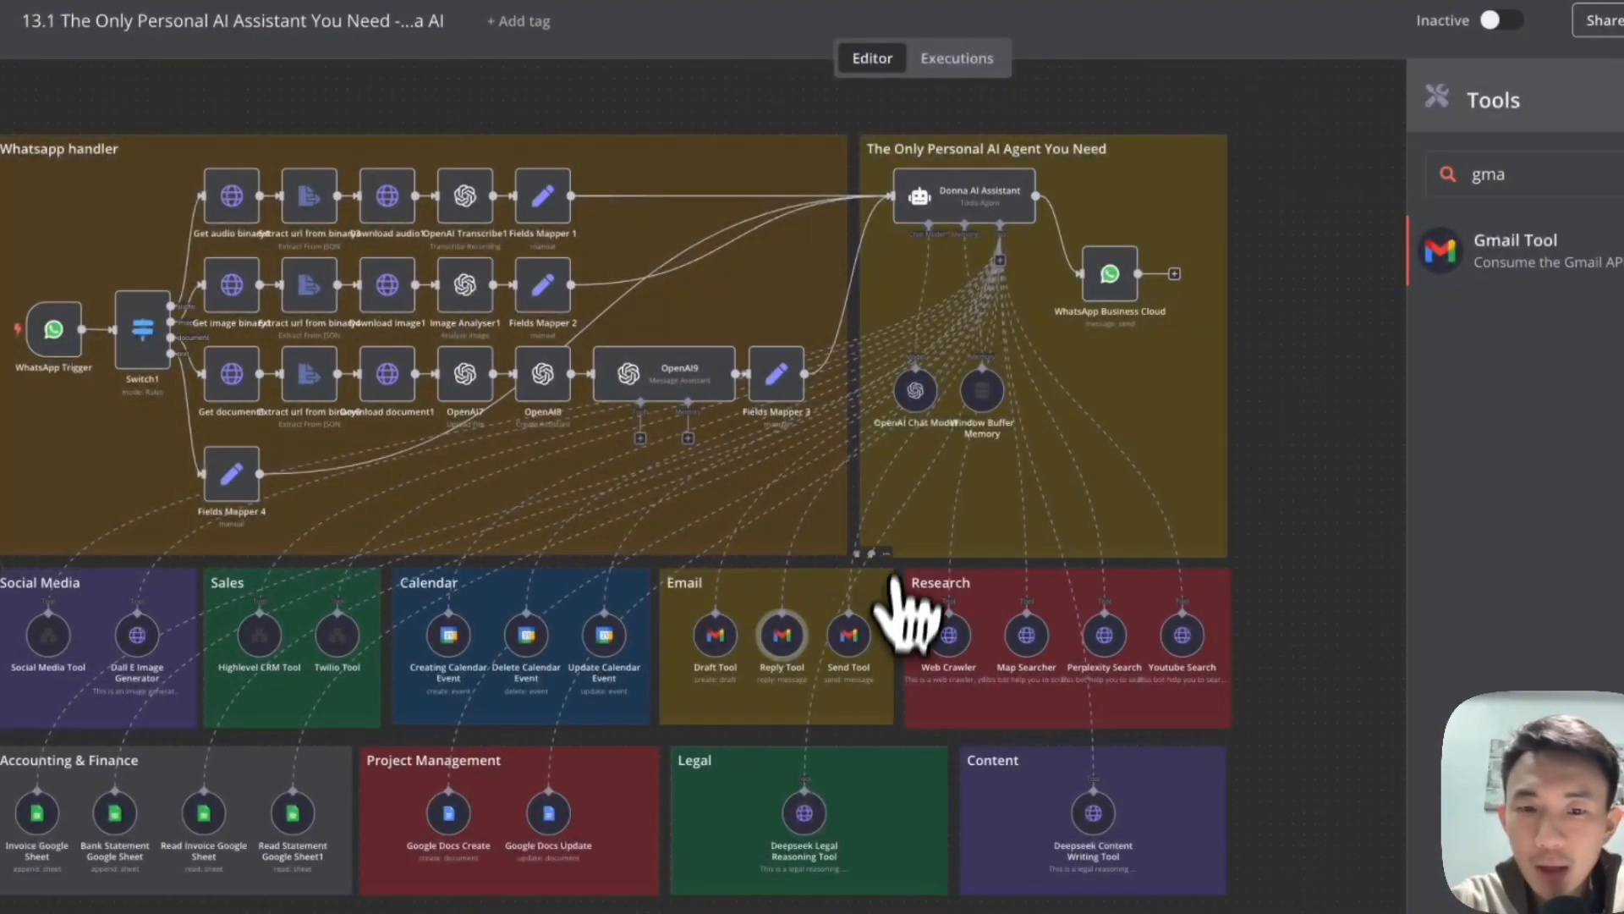
double_click(848, 638)
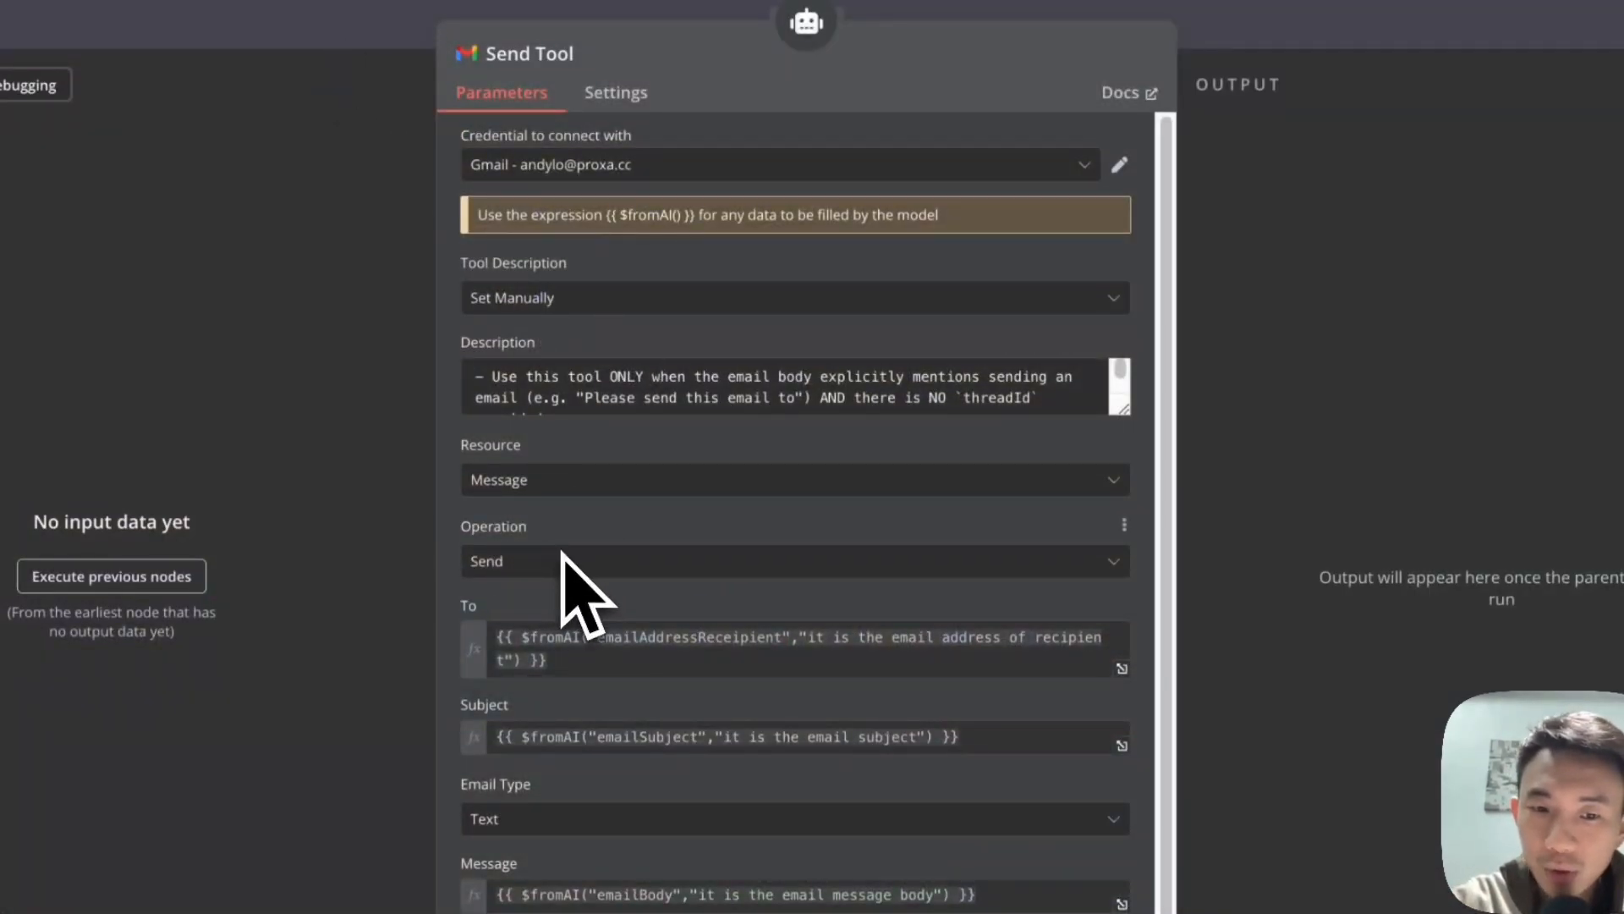
click(347, 25)
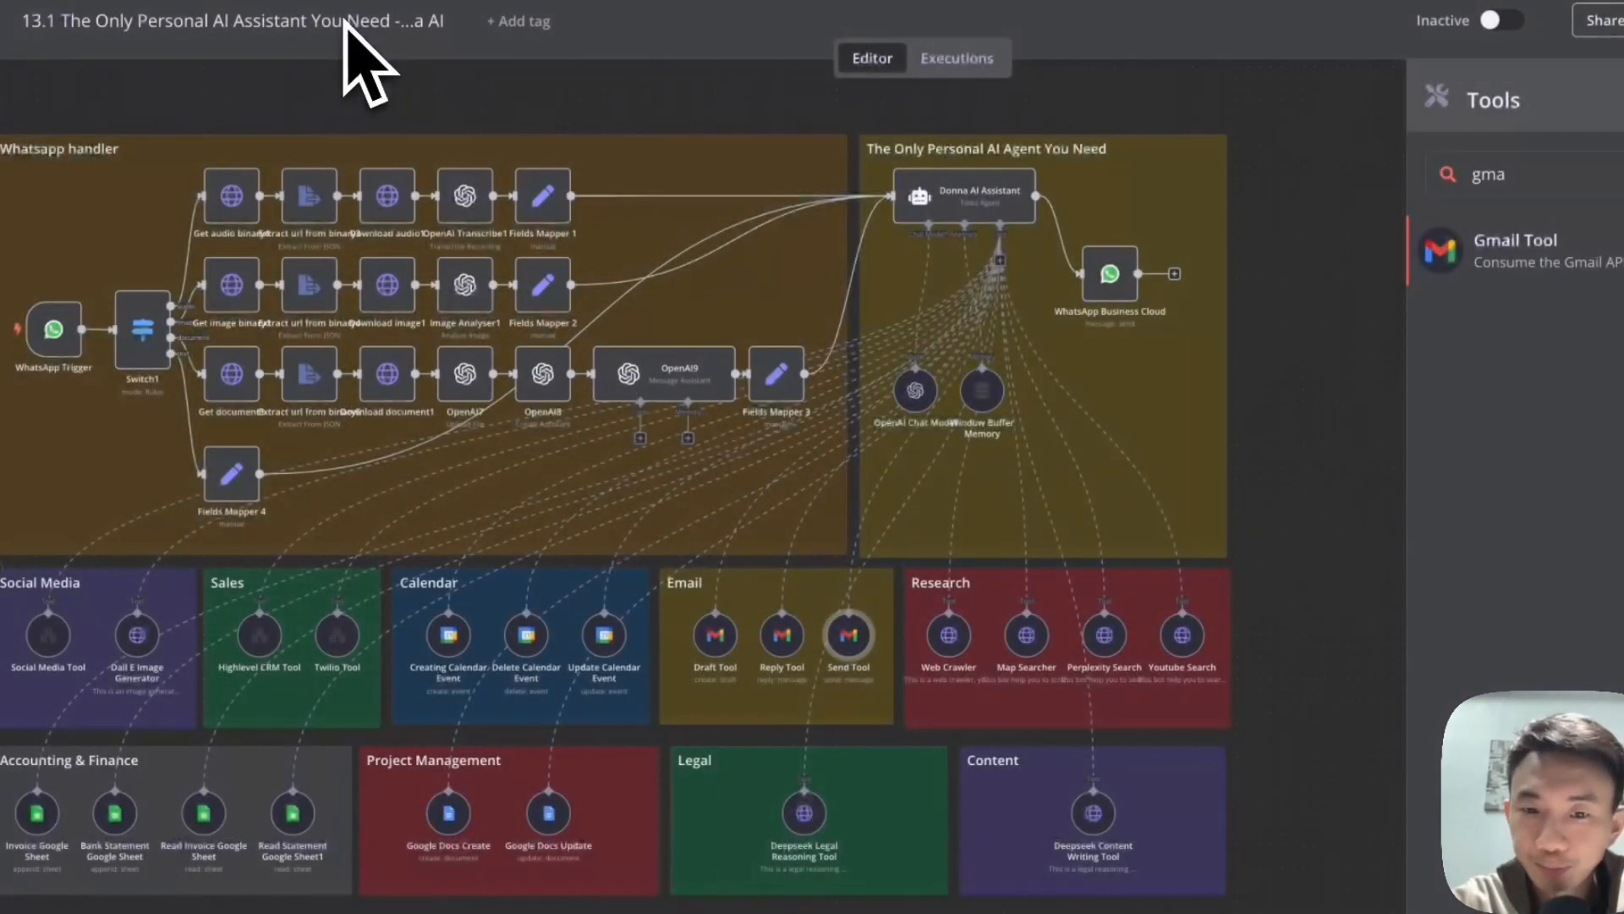
- Open the Donna AI Assistant's tool list to look at the HTTP Request Tool, and briefly open and close the Web Crawler tool
scroll(1002, 719, right, 2)
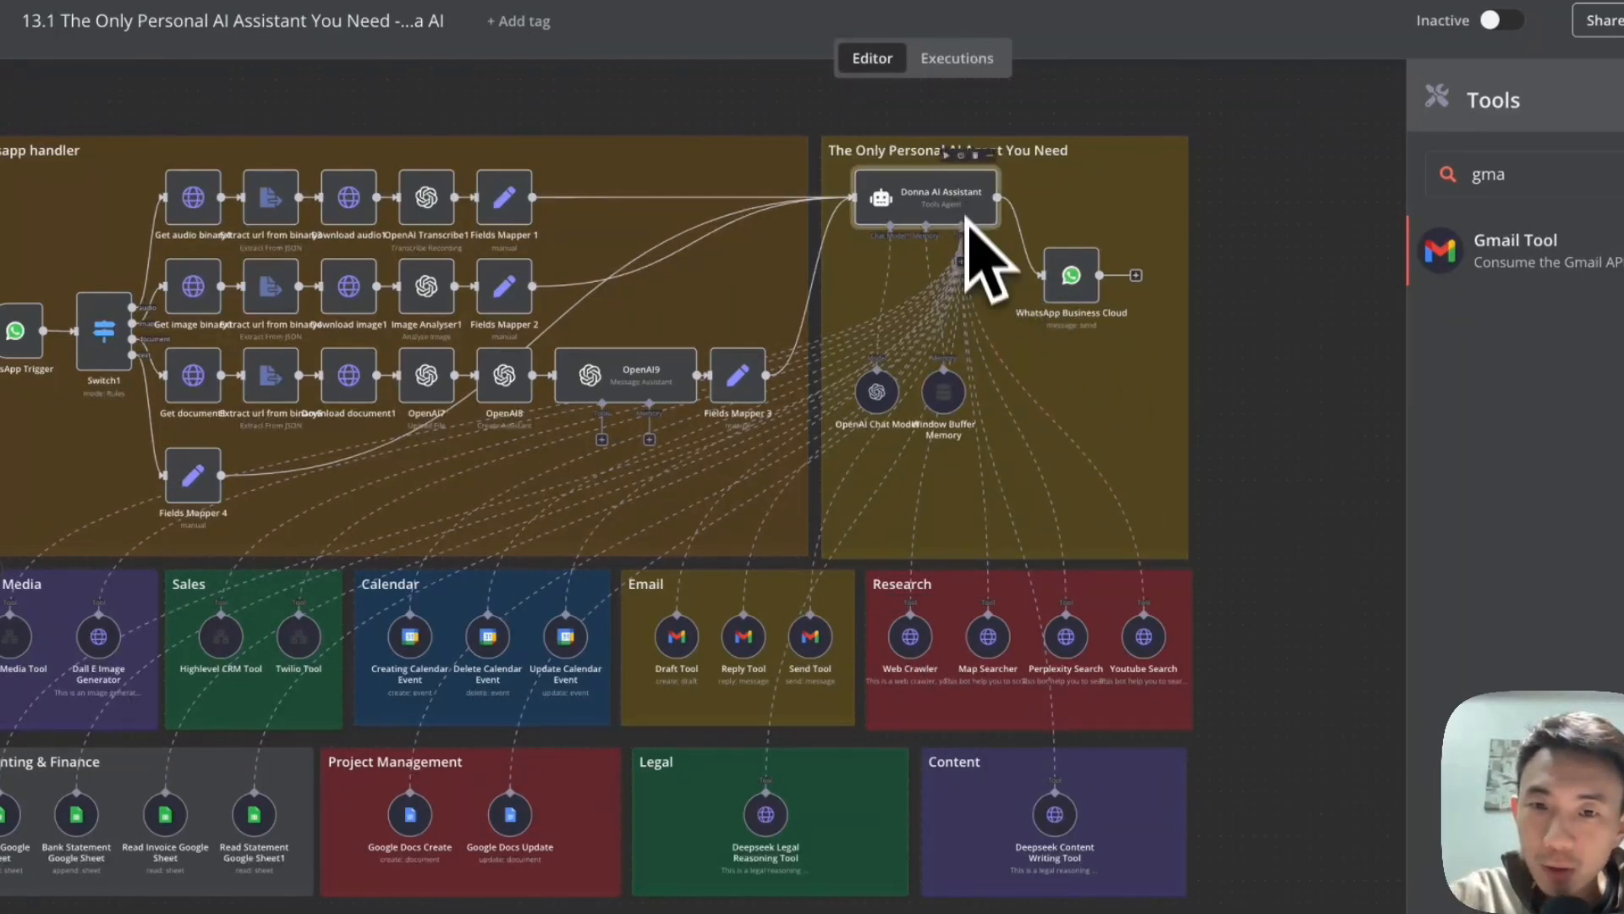
click(969, 273)
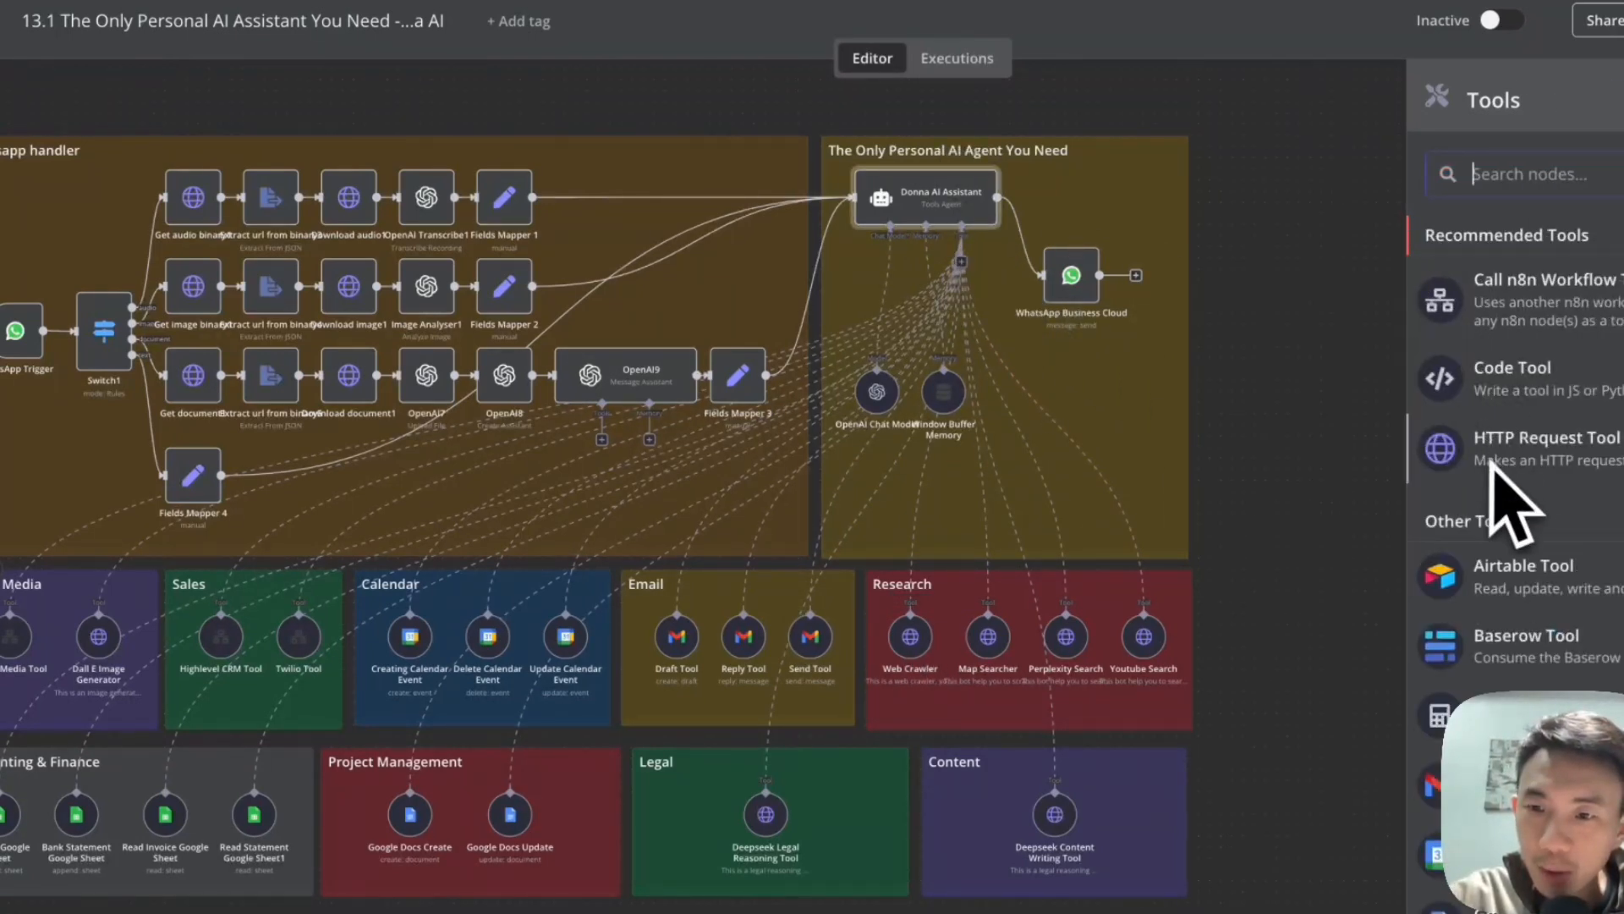
double_click(913, 643)
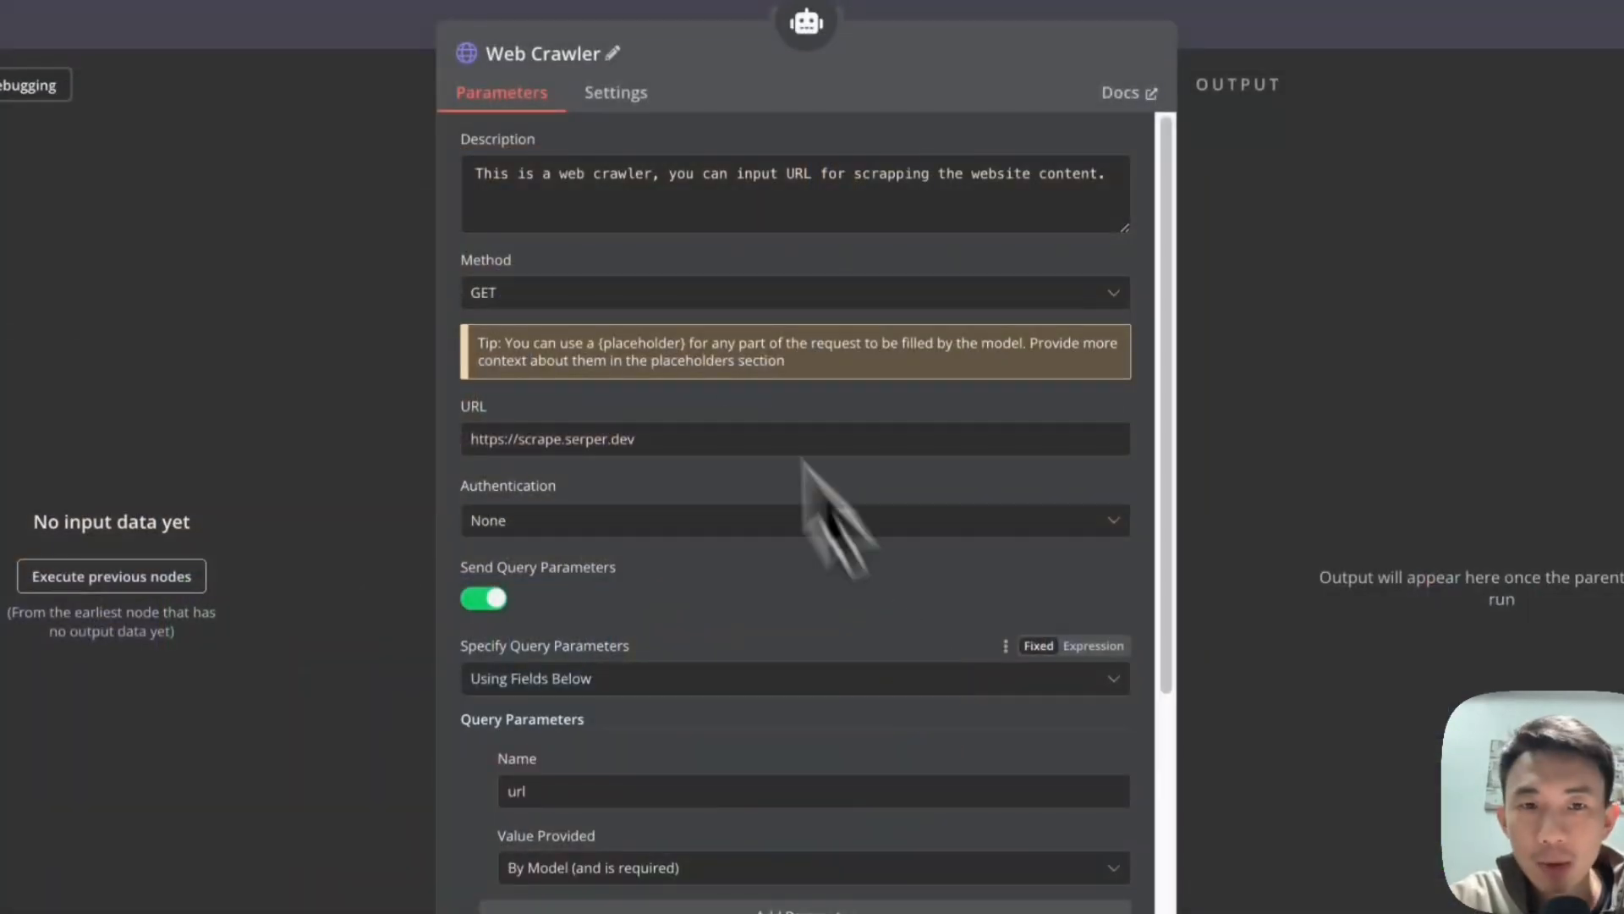
click(599, 54)
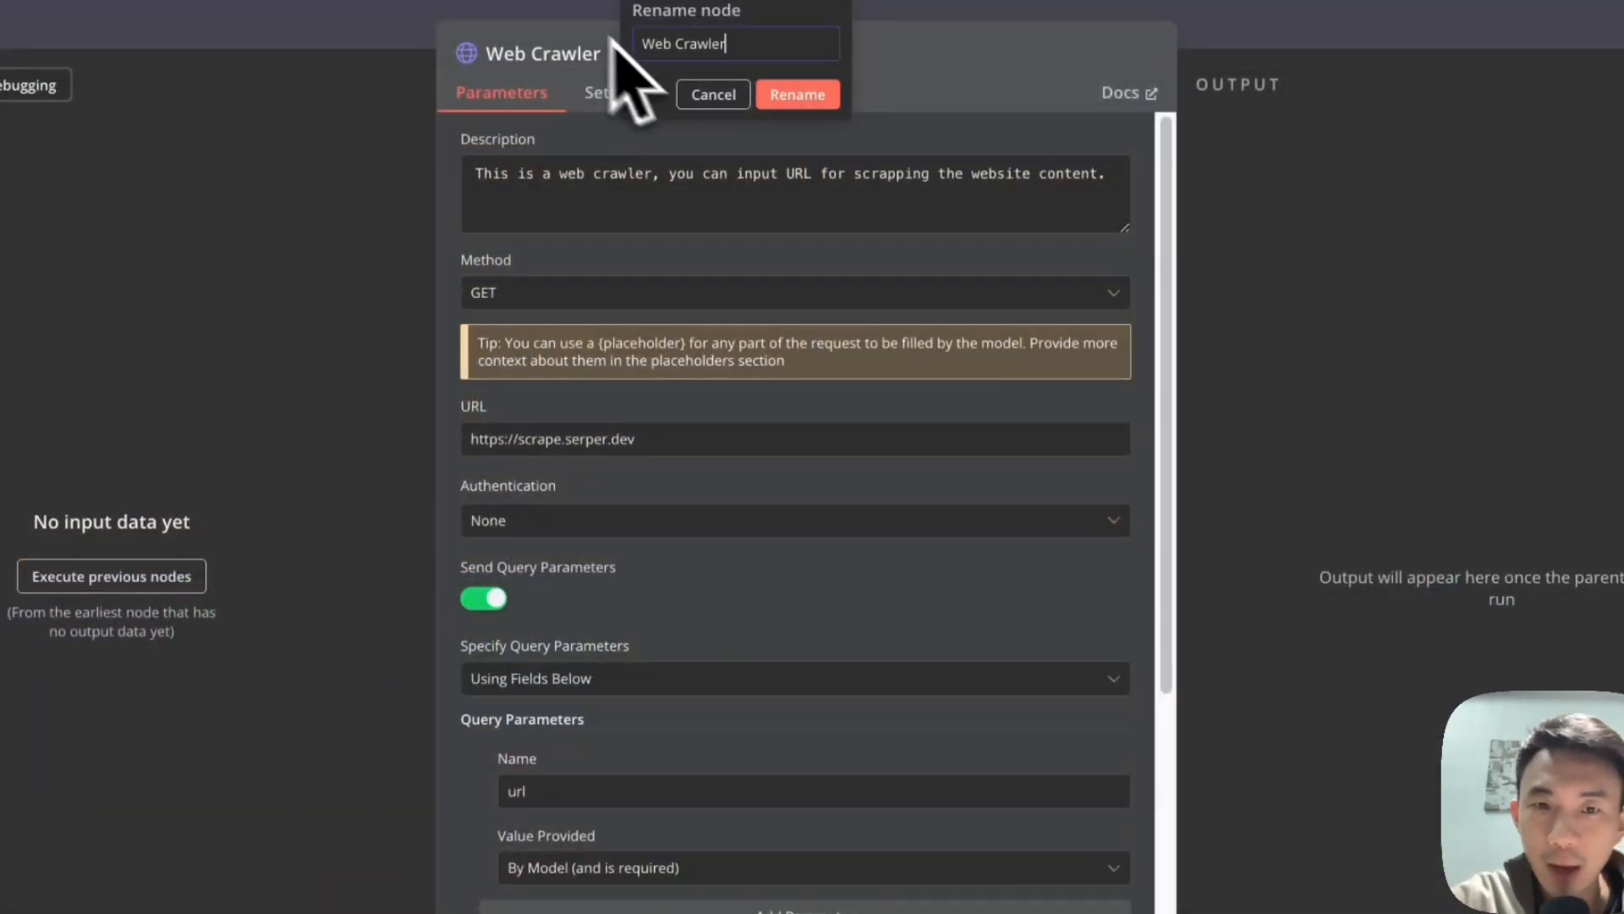
click(580, 27)
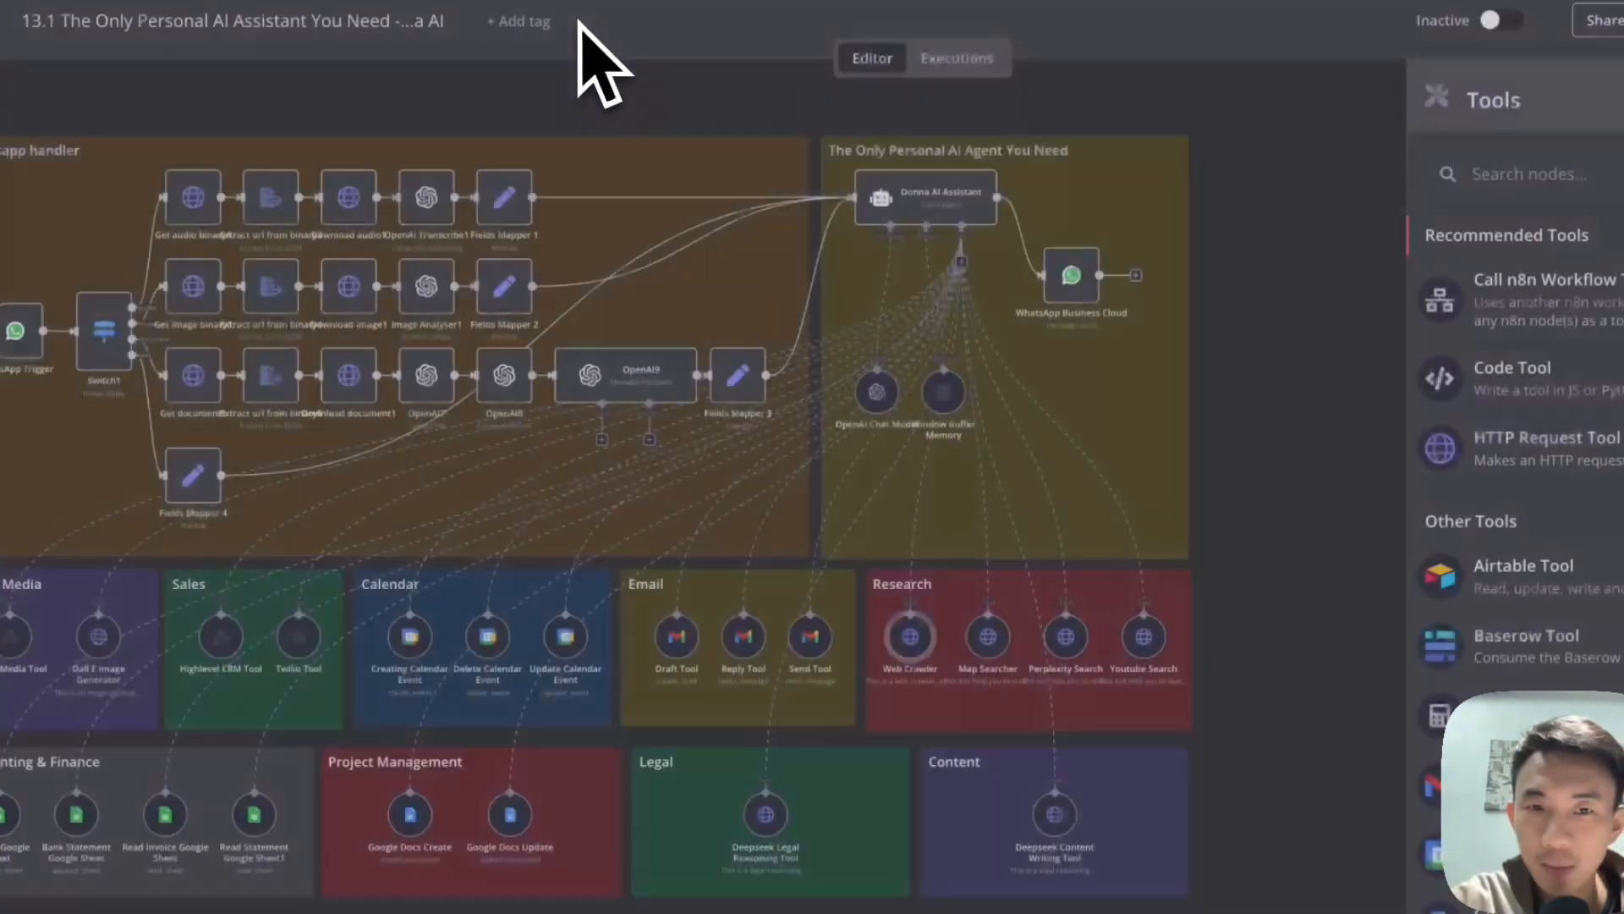
- Examine the Web Crawler tool's description, URL, query parameters and header parameters, and close it
double_click(910, 636)
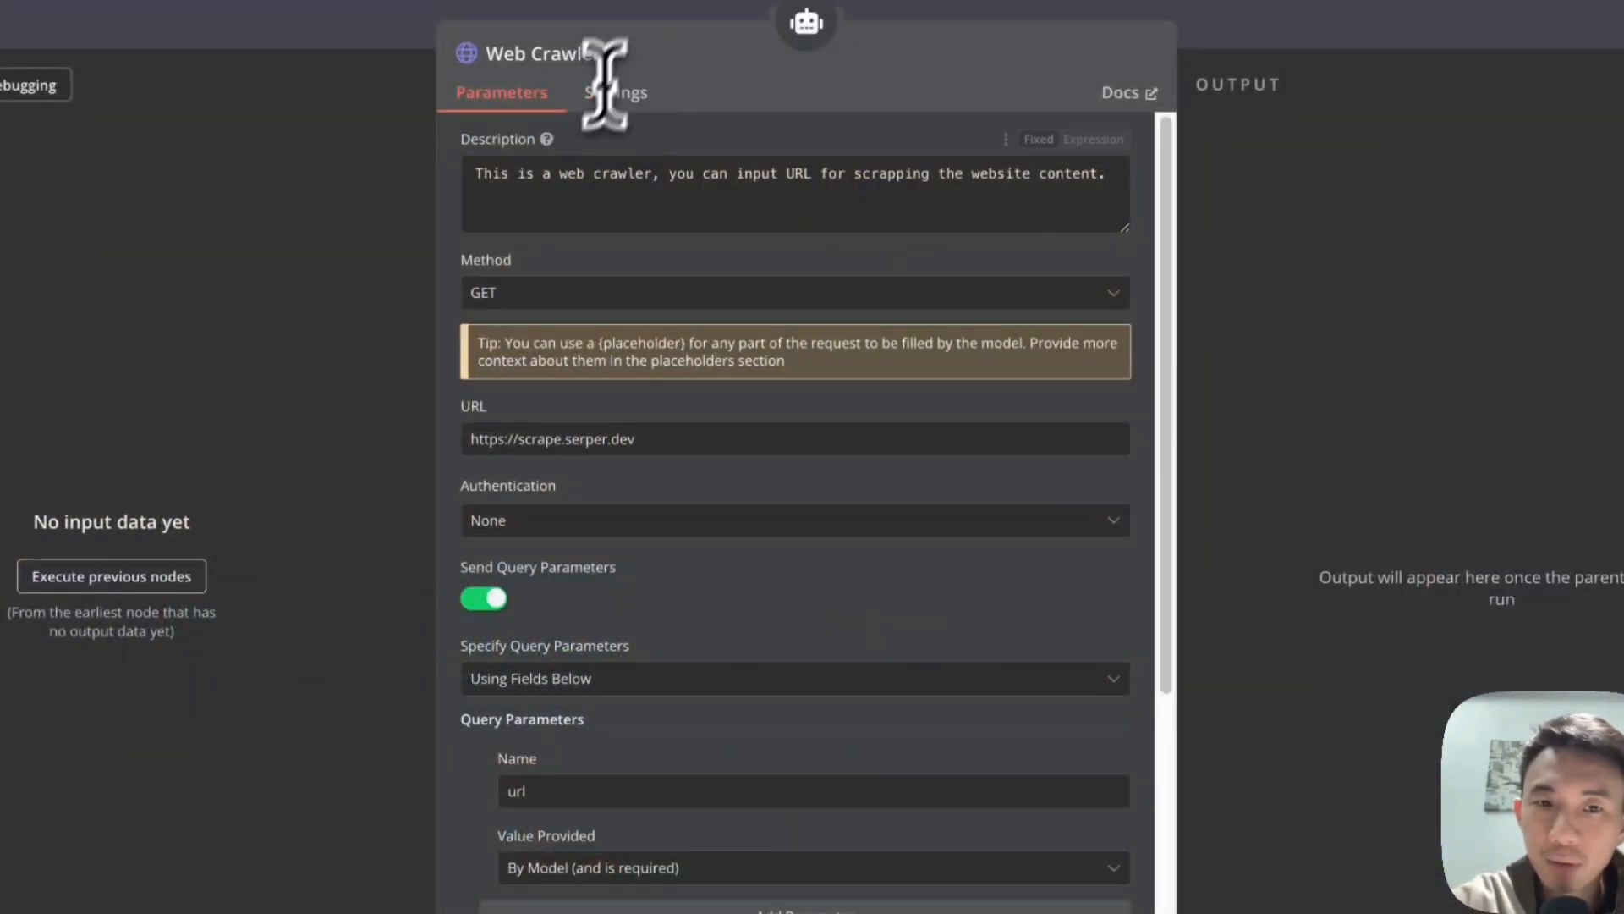
triple_click(465, 184)
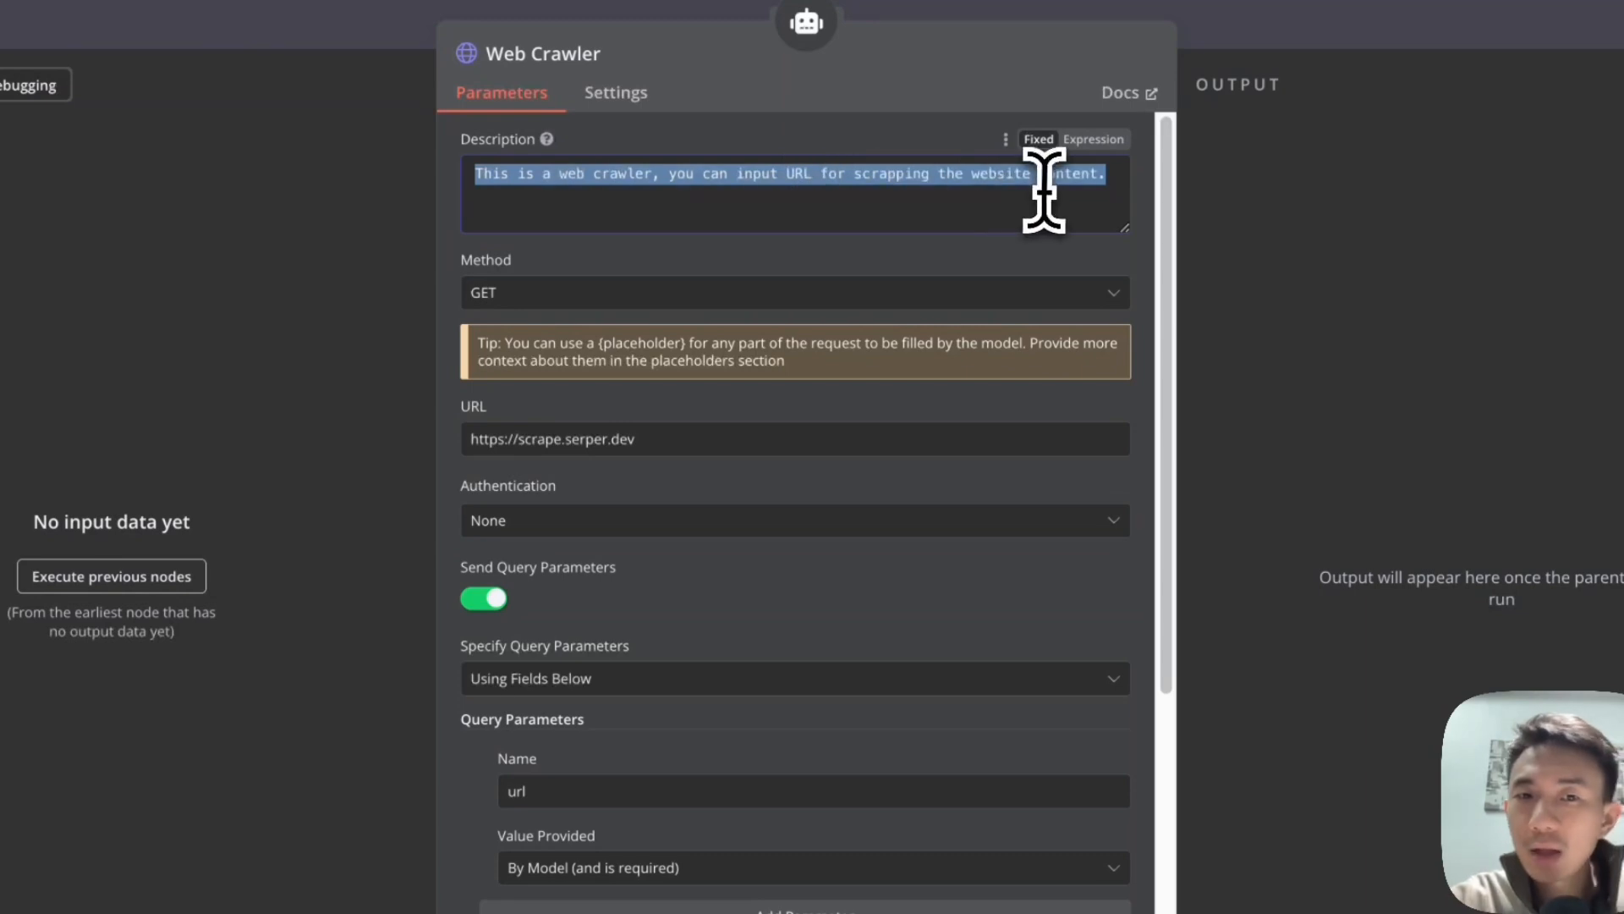
click(1037, 219)
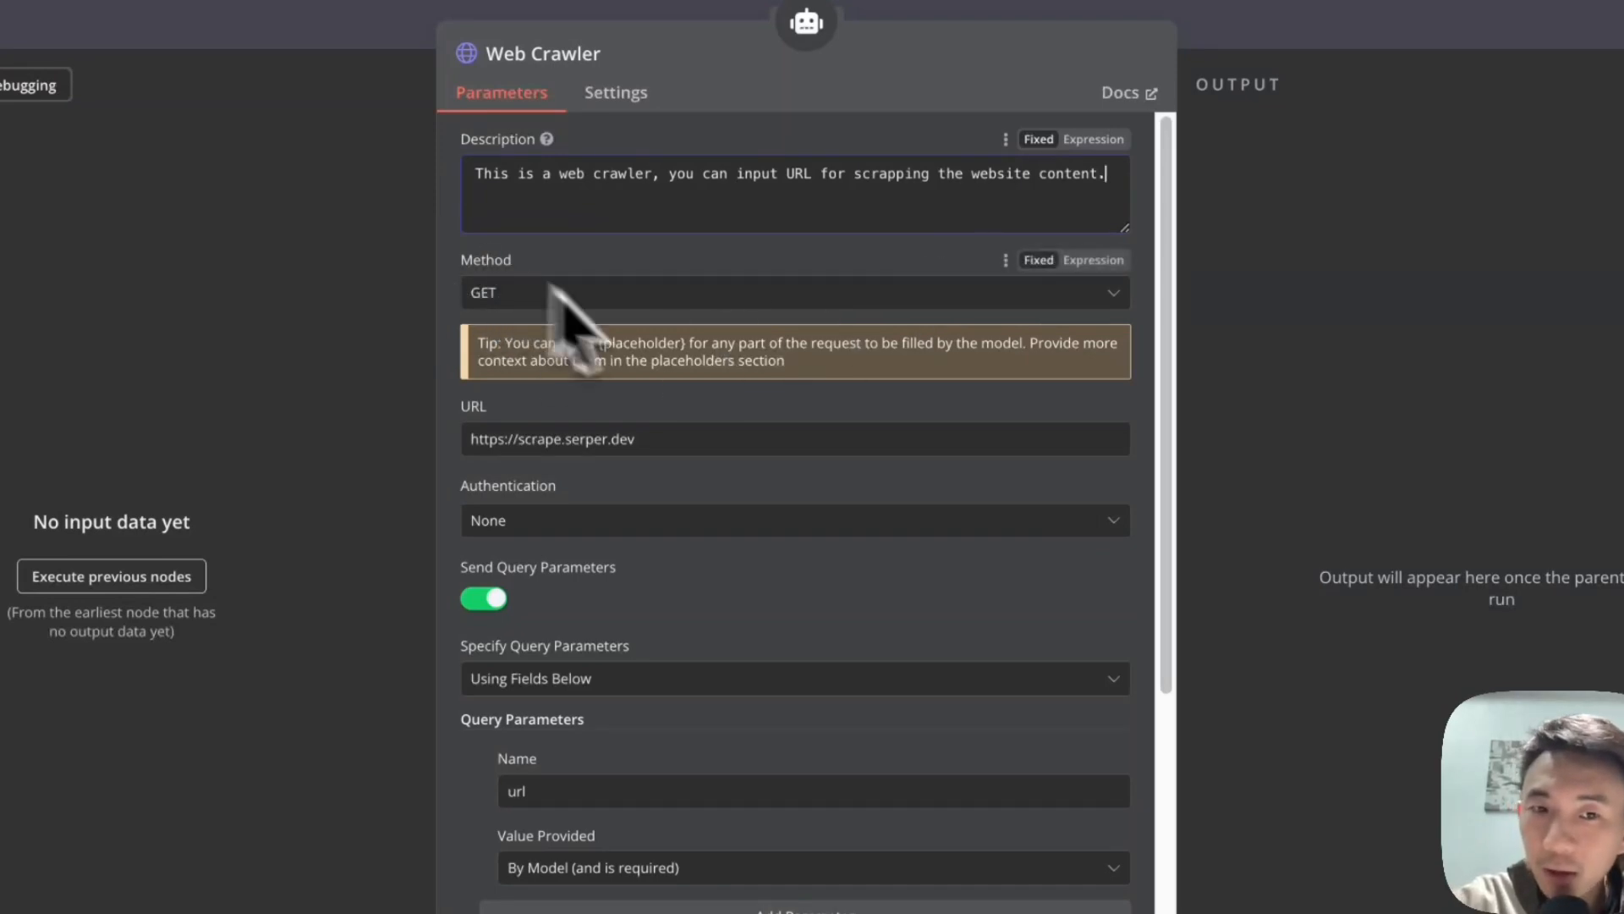
drag(471, 437, 663, 437)
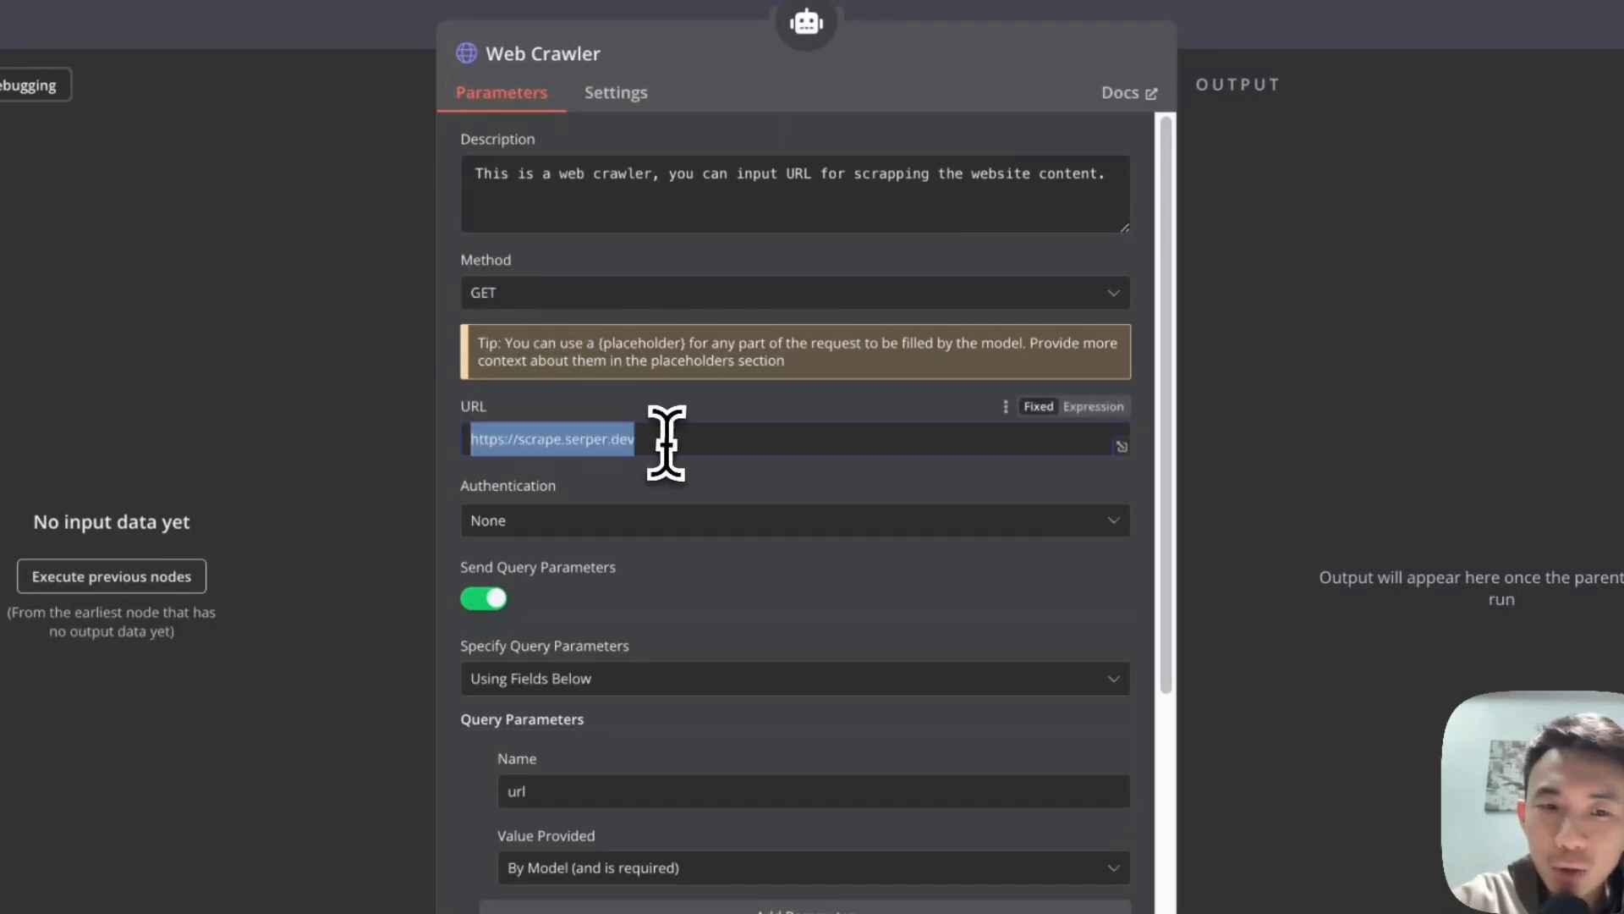
click(711, 422)
scroll(712, 427, down, 2)
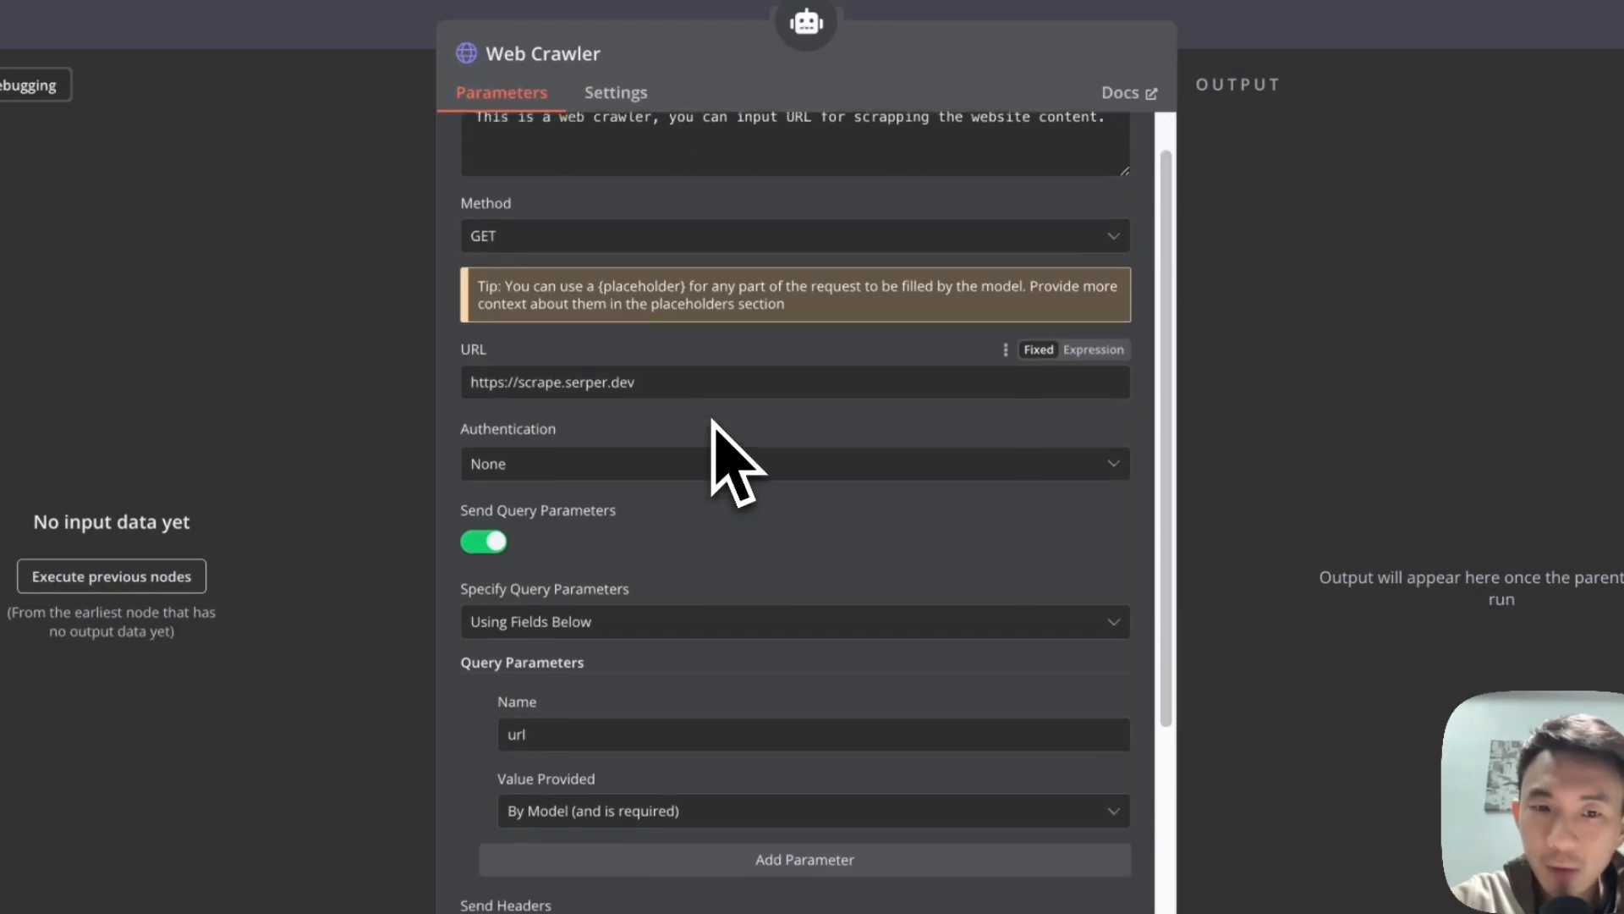
scroll(661, 448, down, 3)
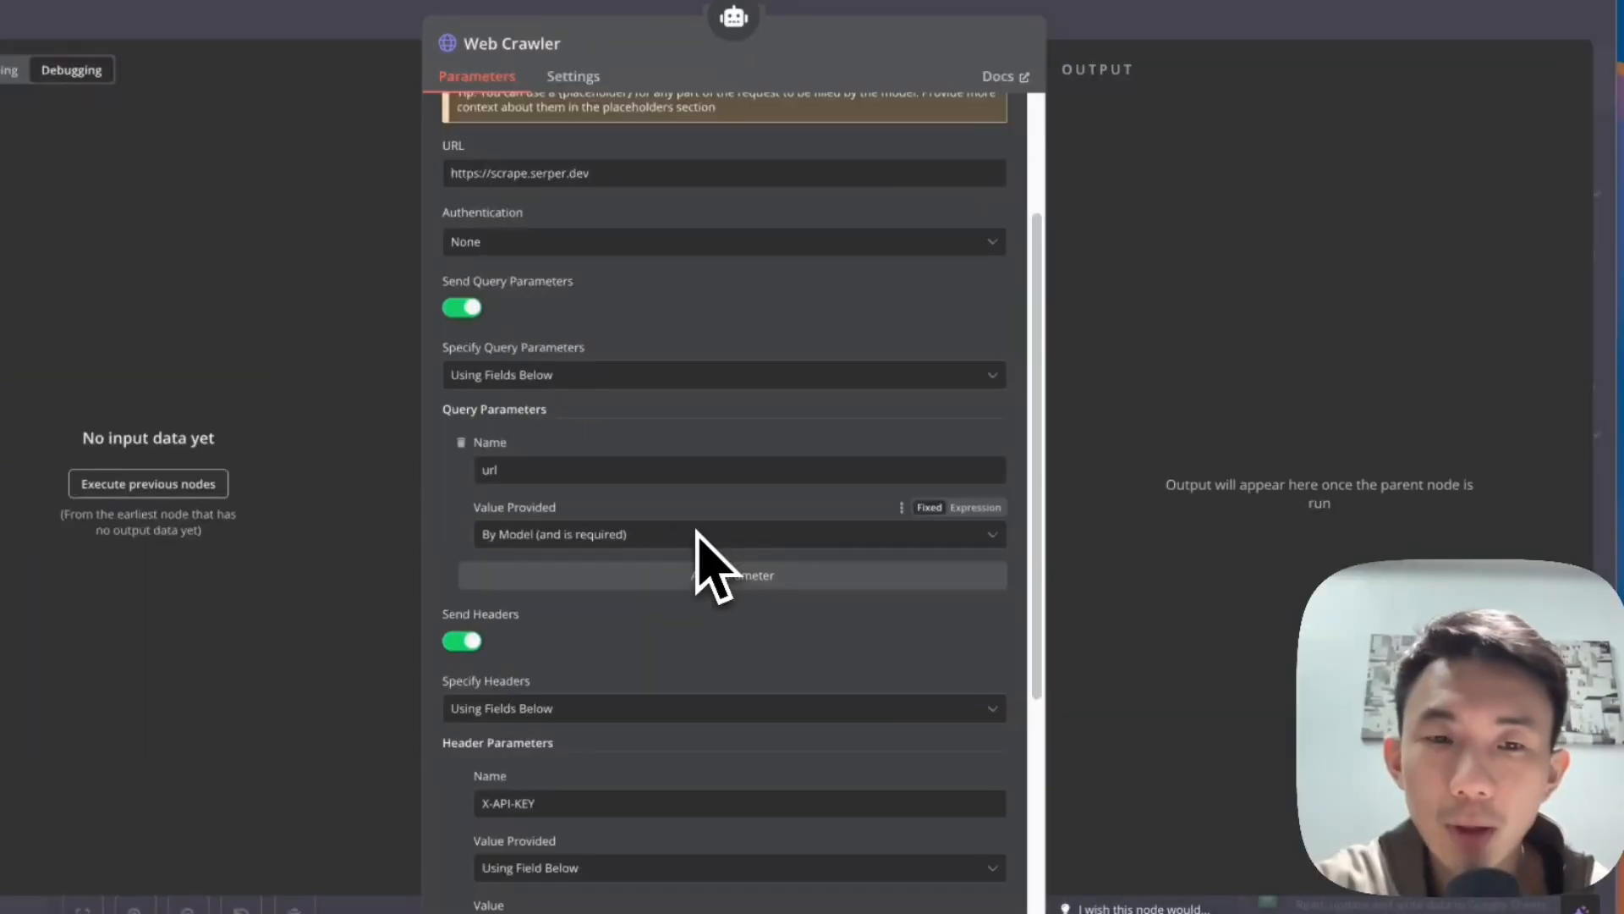
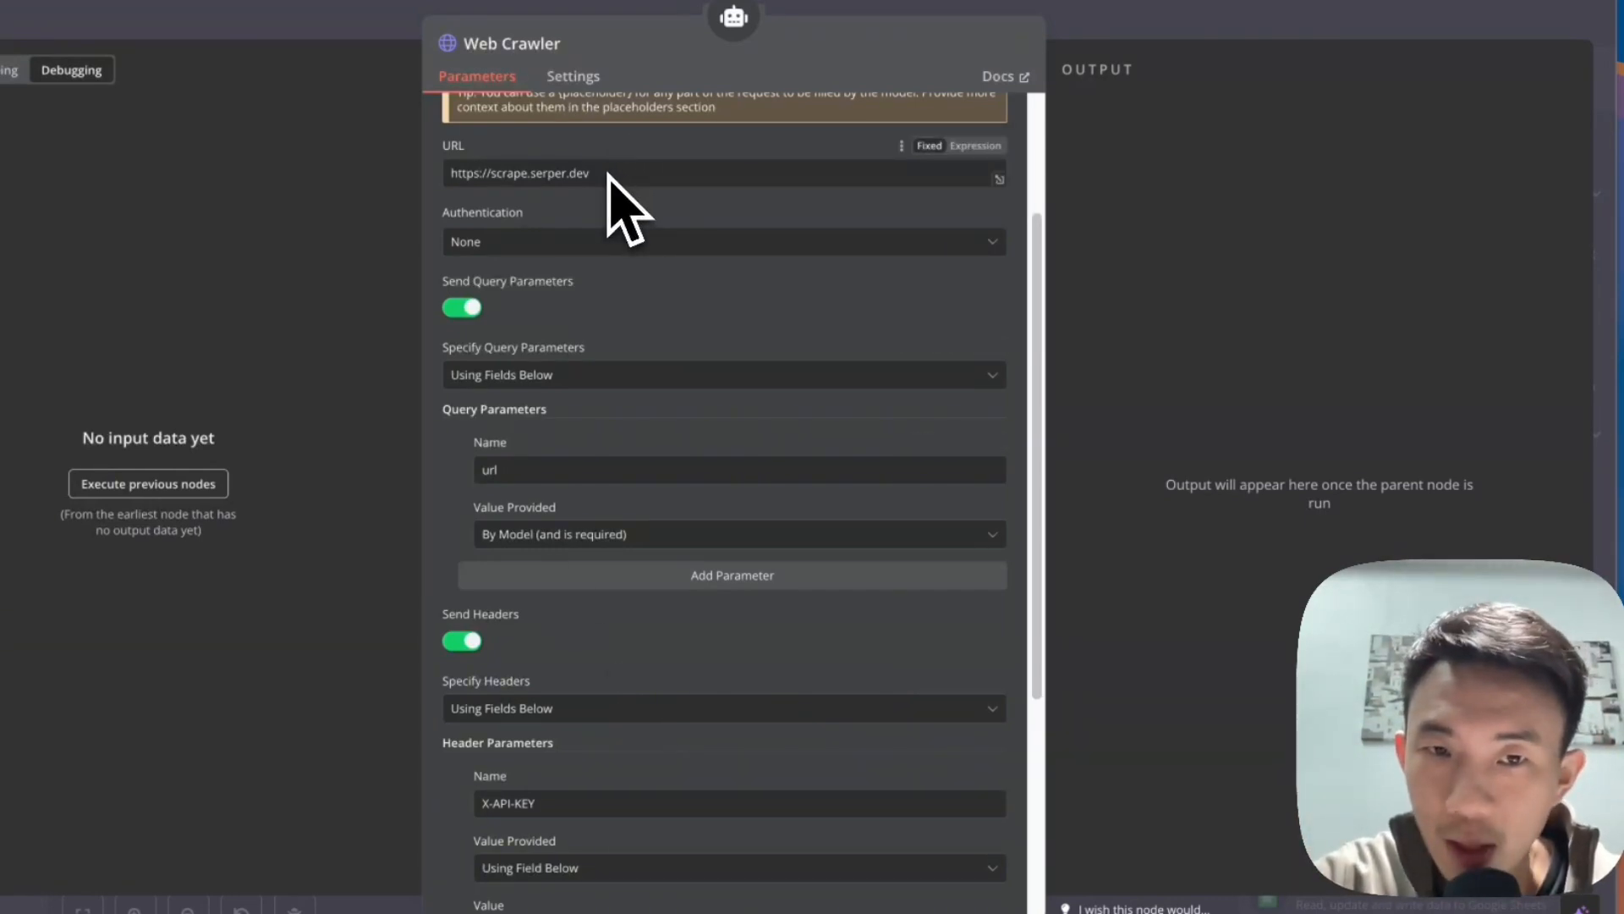
click(243, 27)
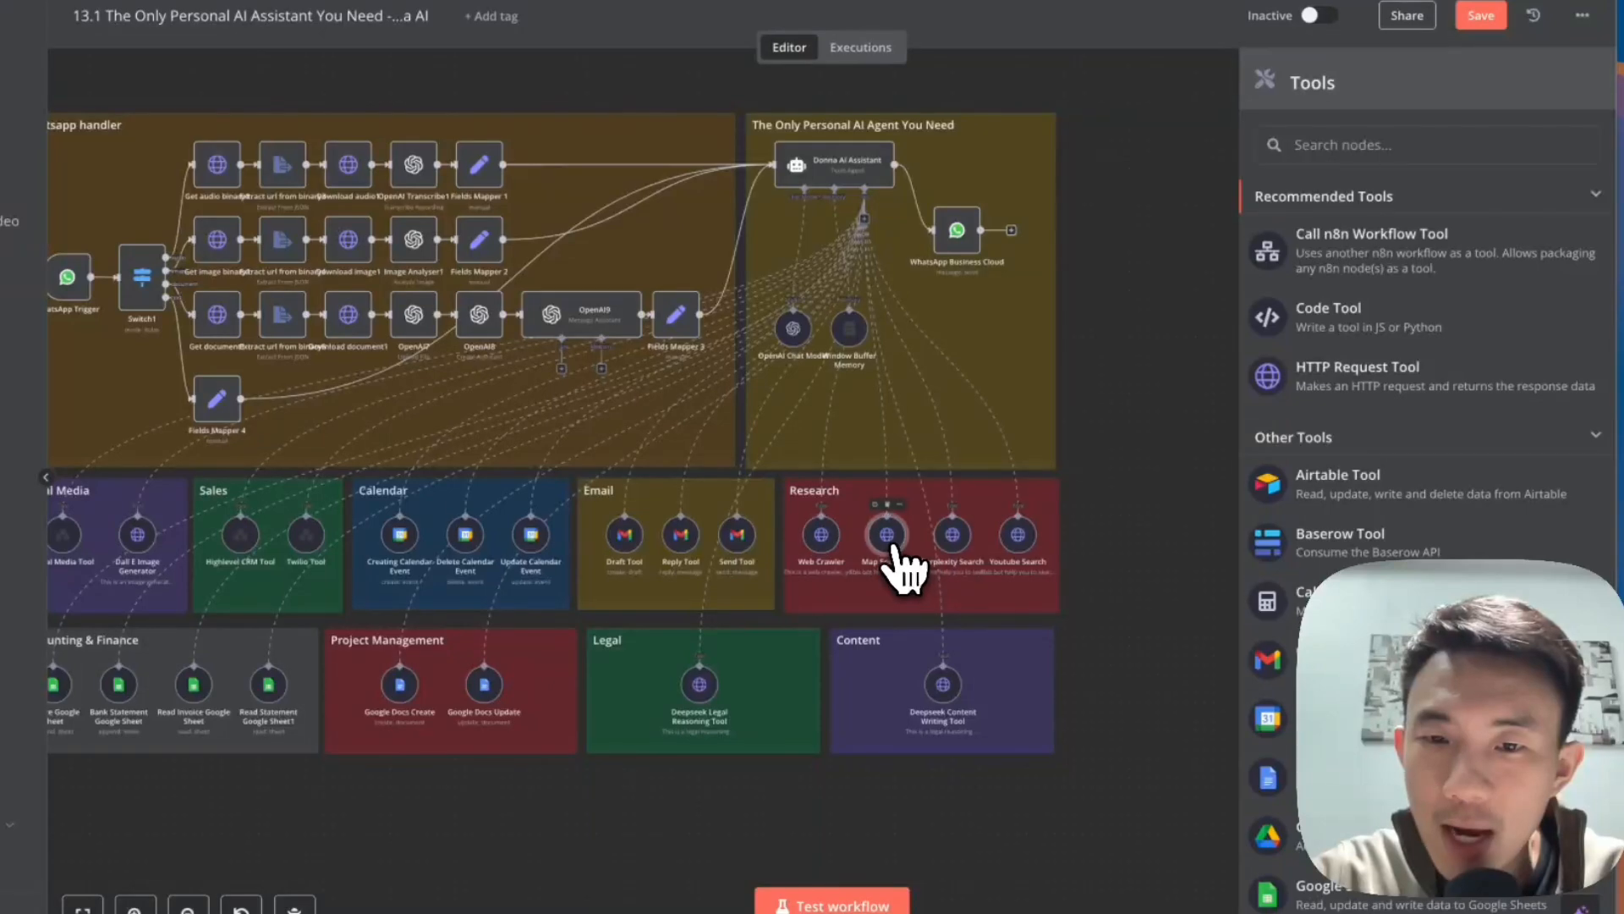
- Compare the URL fields of the Map Searcher and Web Crawler tools, and close both
double_click(895, 548)
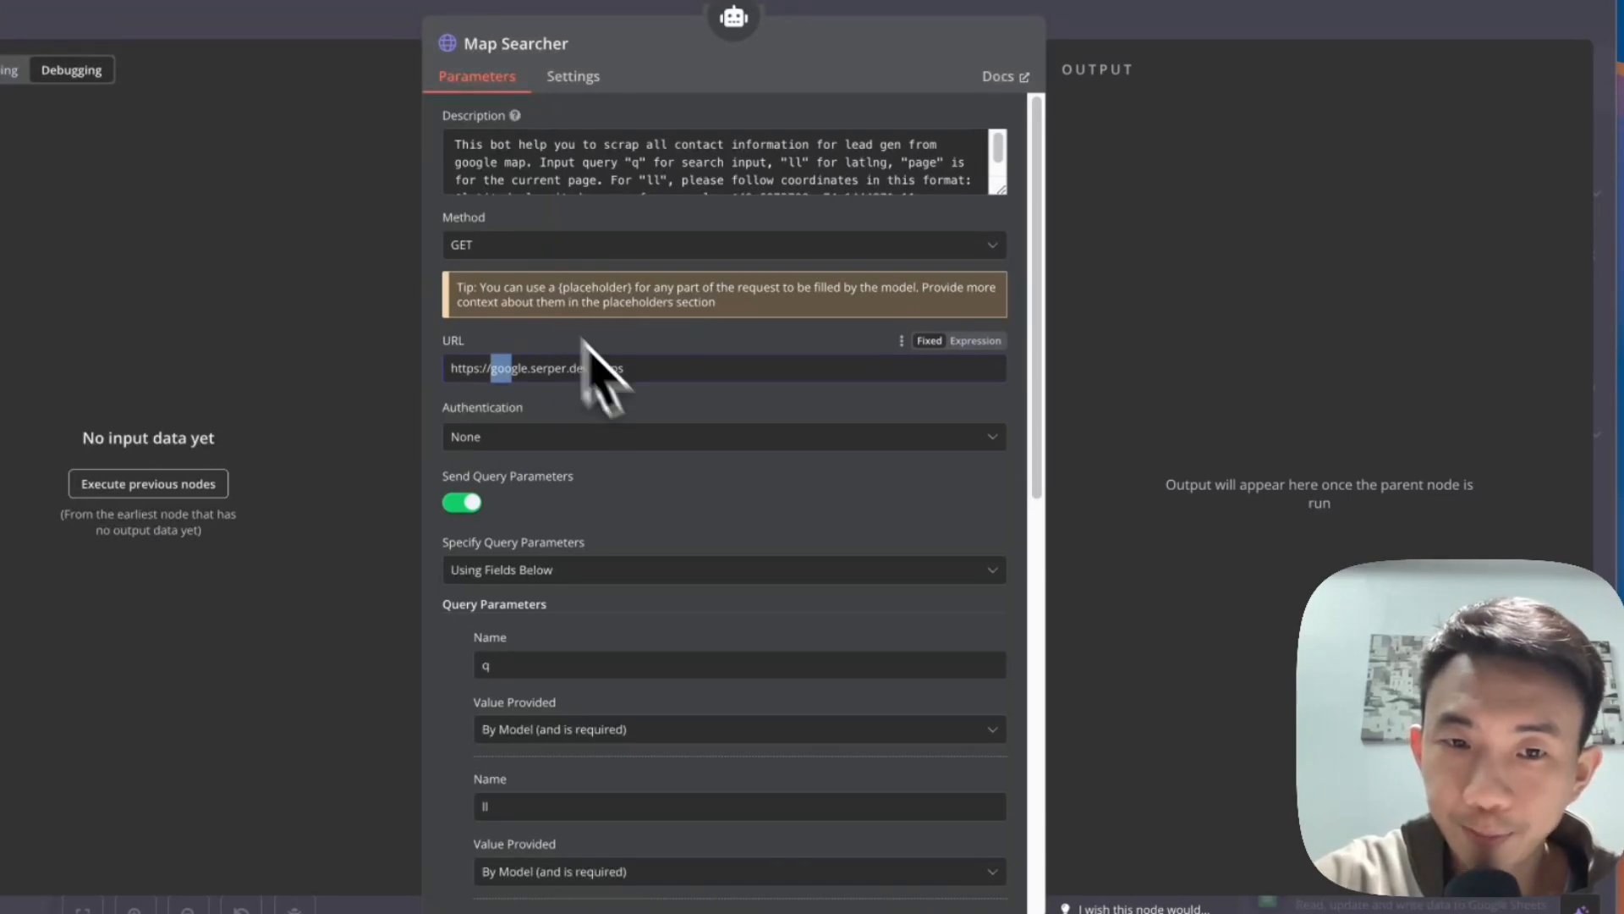
click(360, 25)
double_click(837, 533)
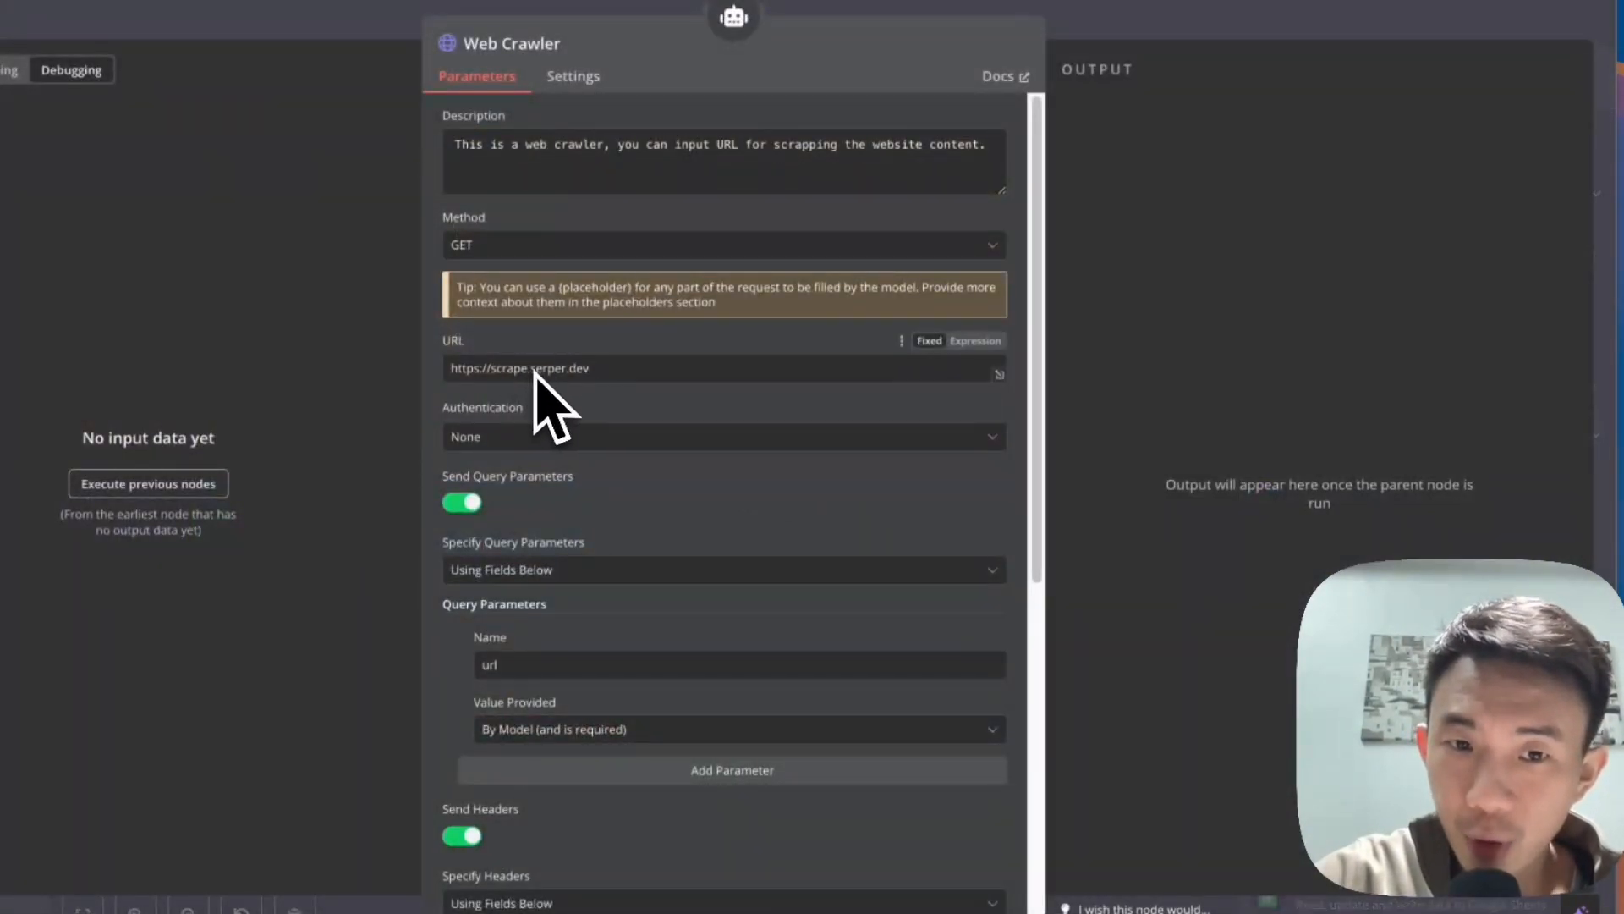
click(334, 33)
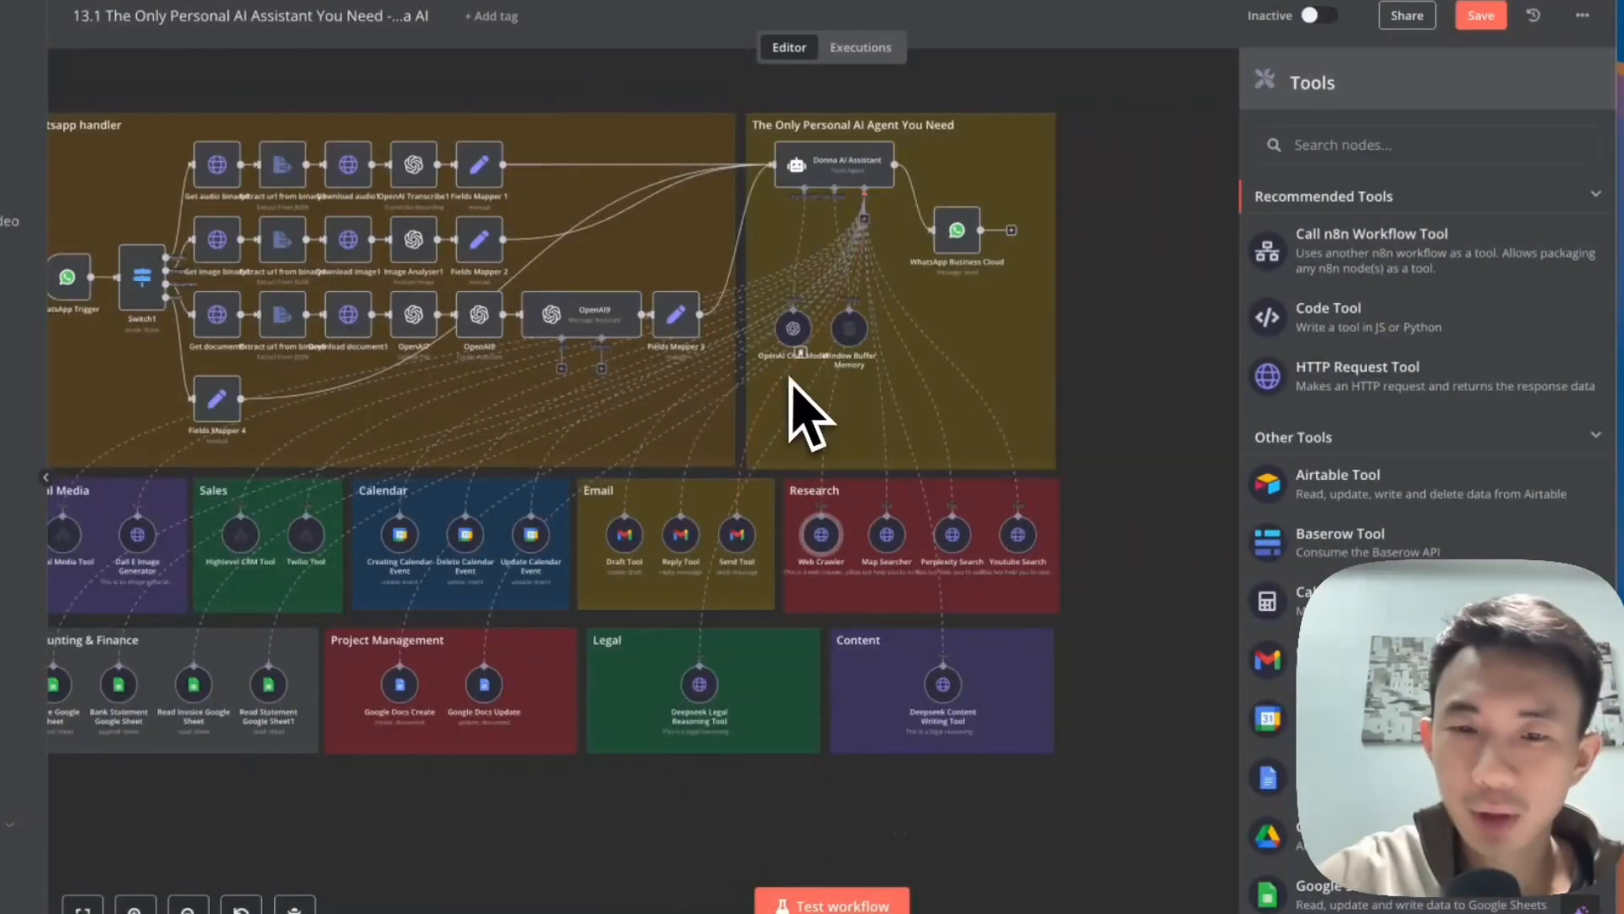
- Reopen the Map Searcher tool to review its full description, URL, query parameters and header settings, and close it
double_click(886, 537)
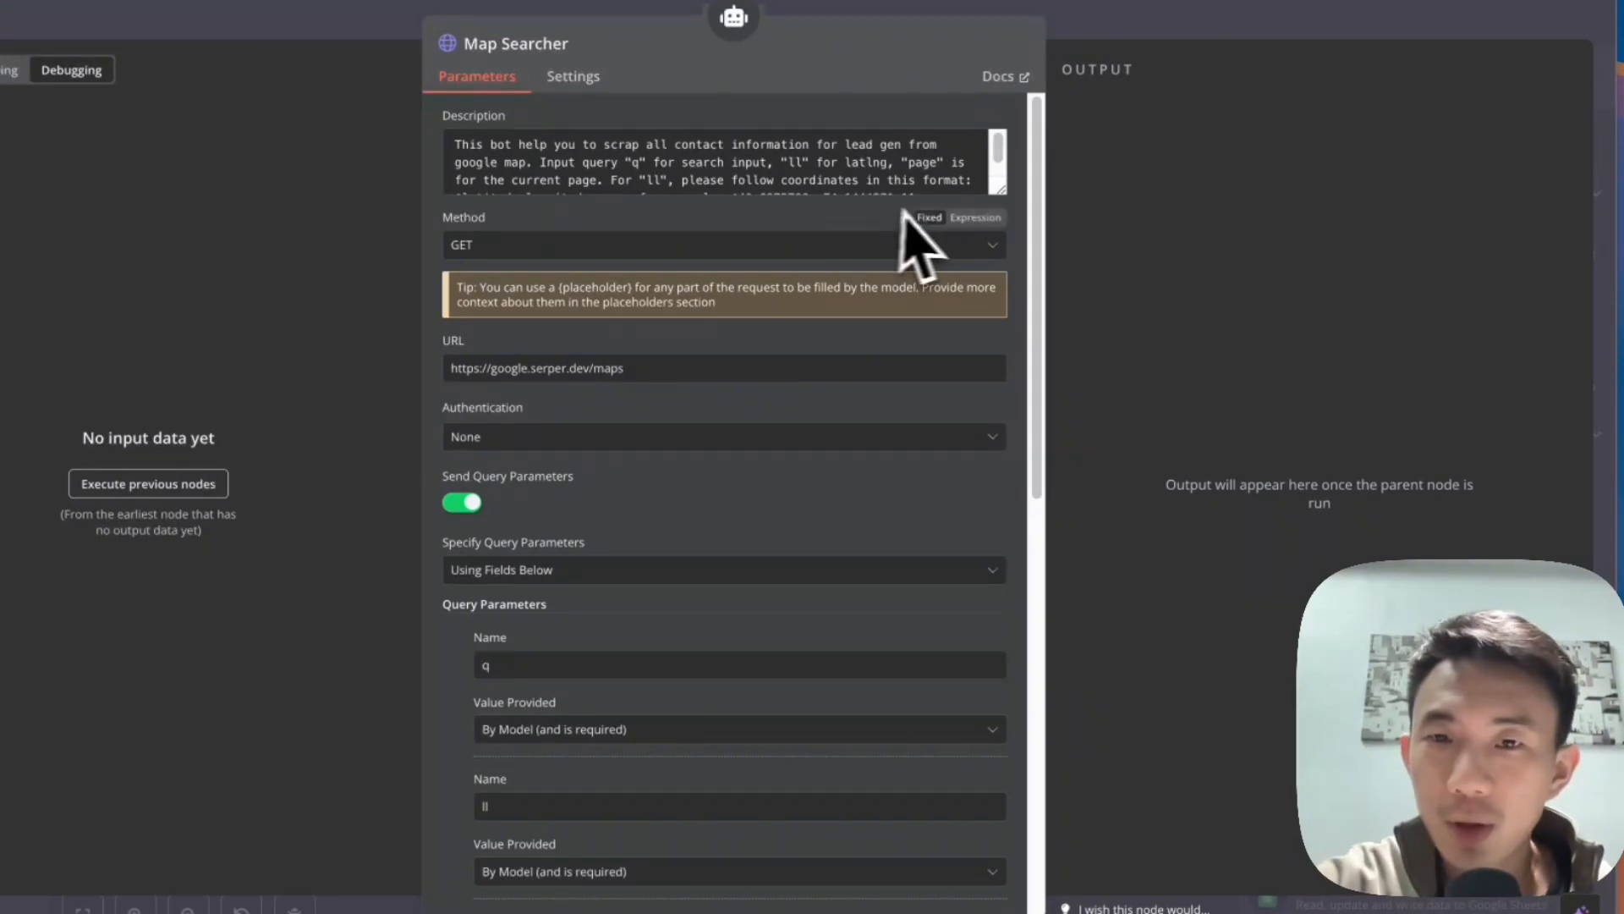
drag(997, 193, 996, 318)
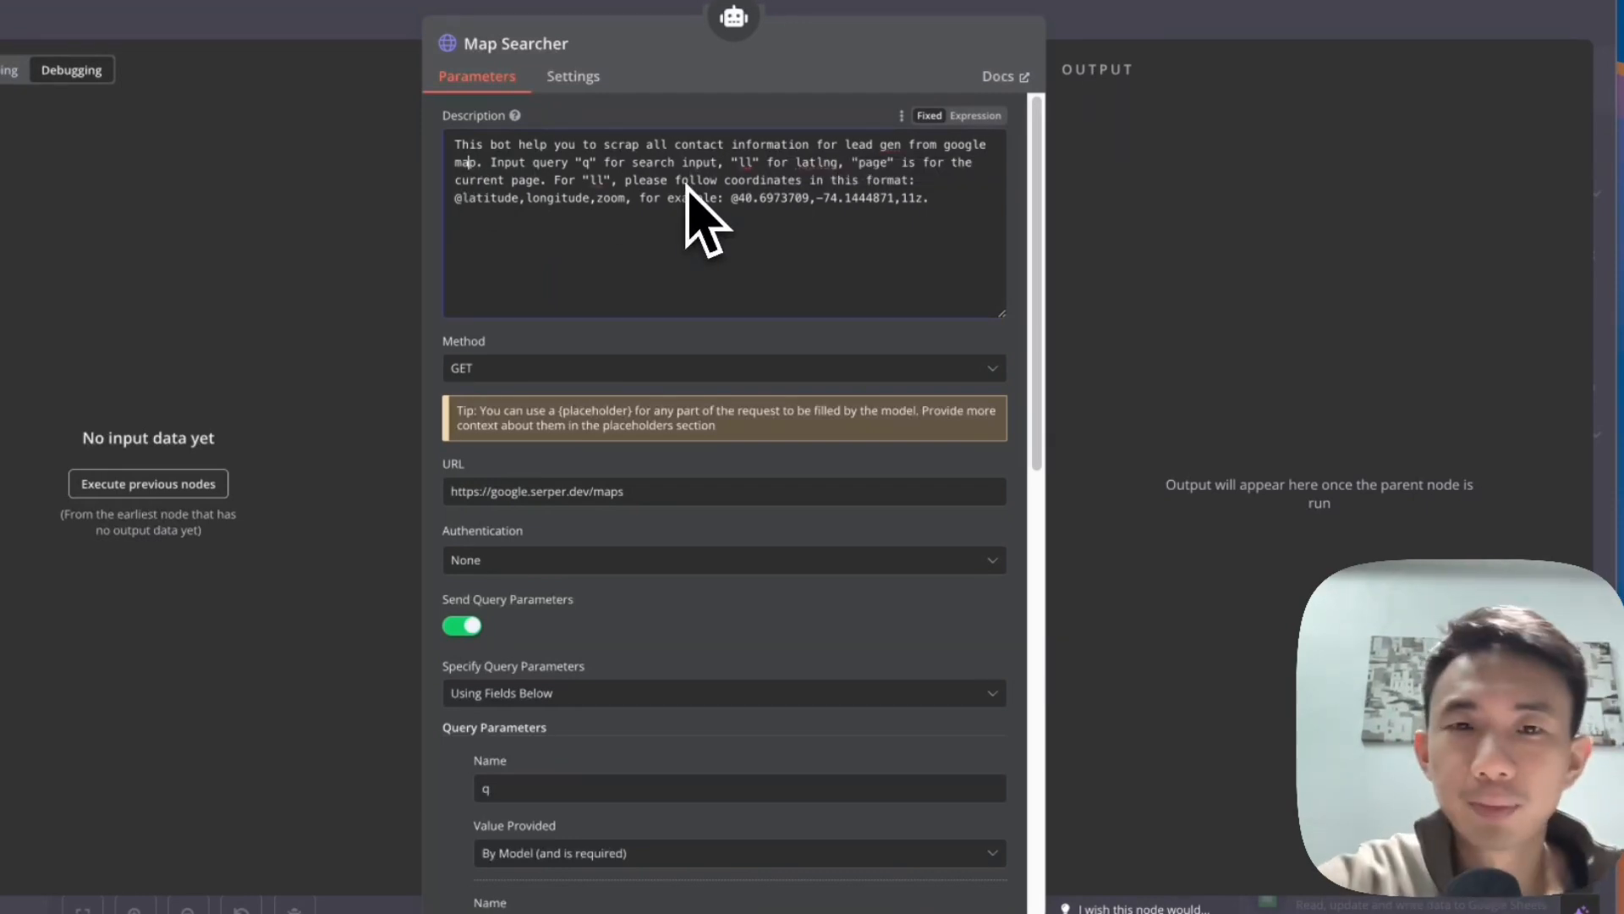
scroll(790, 326, down, 1)
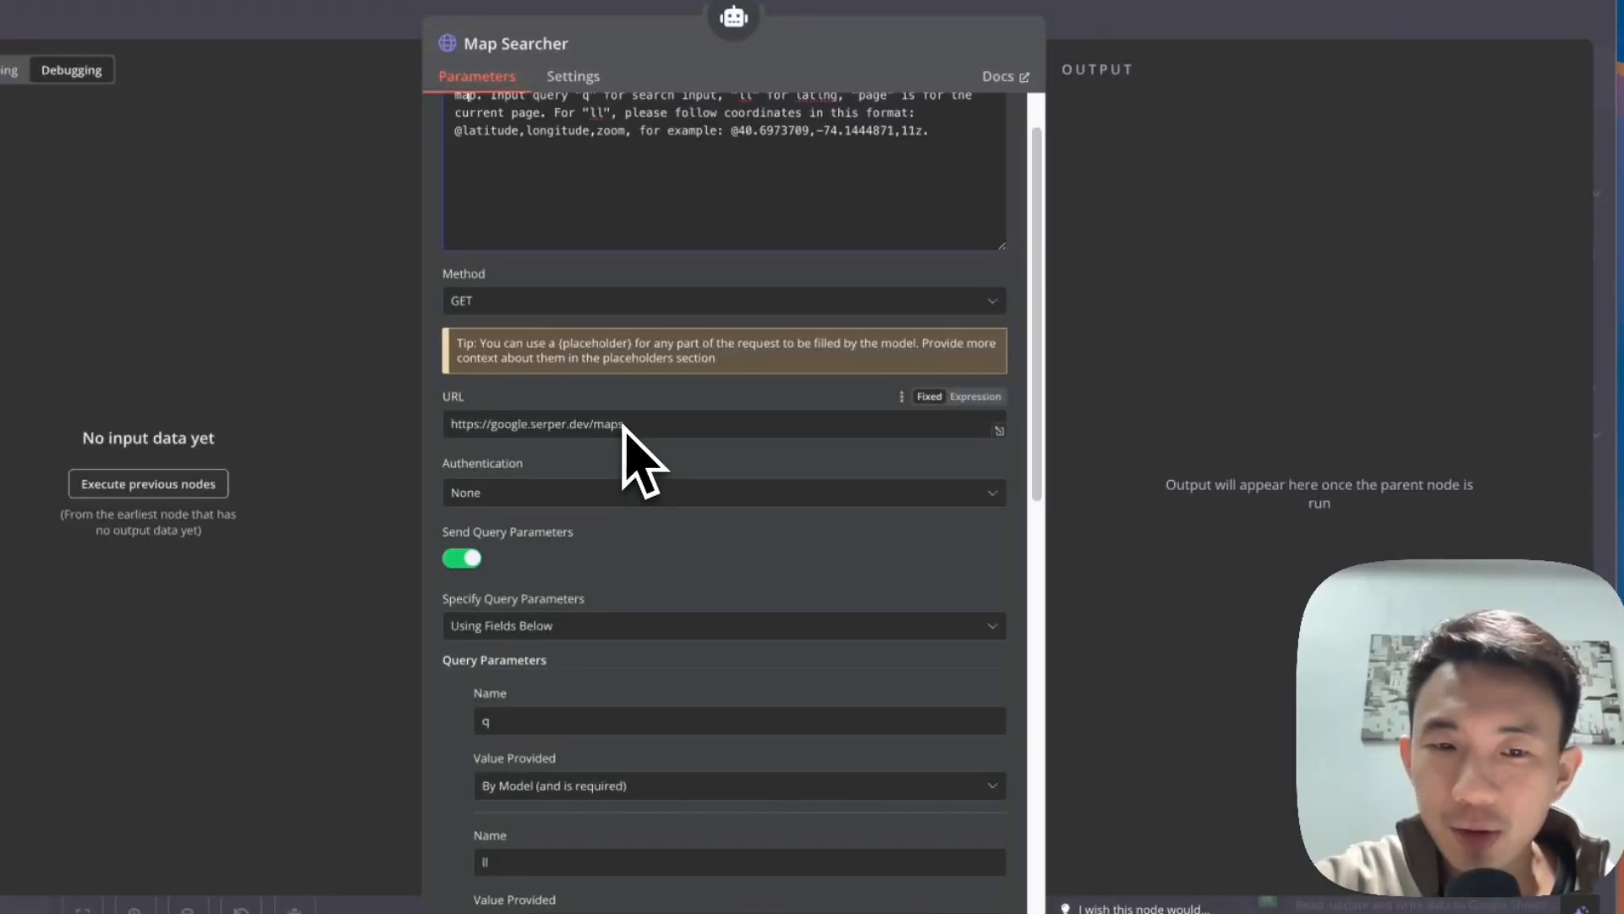
scroll(635, 448, down, 1)
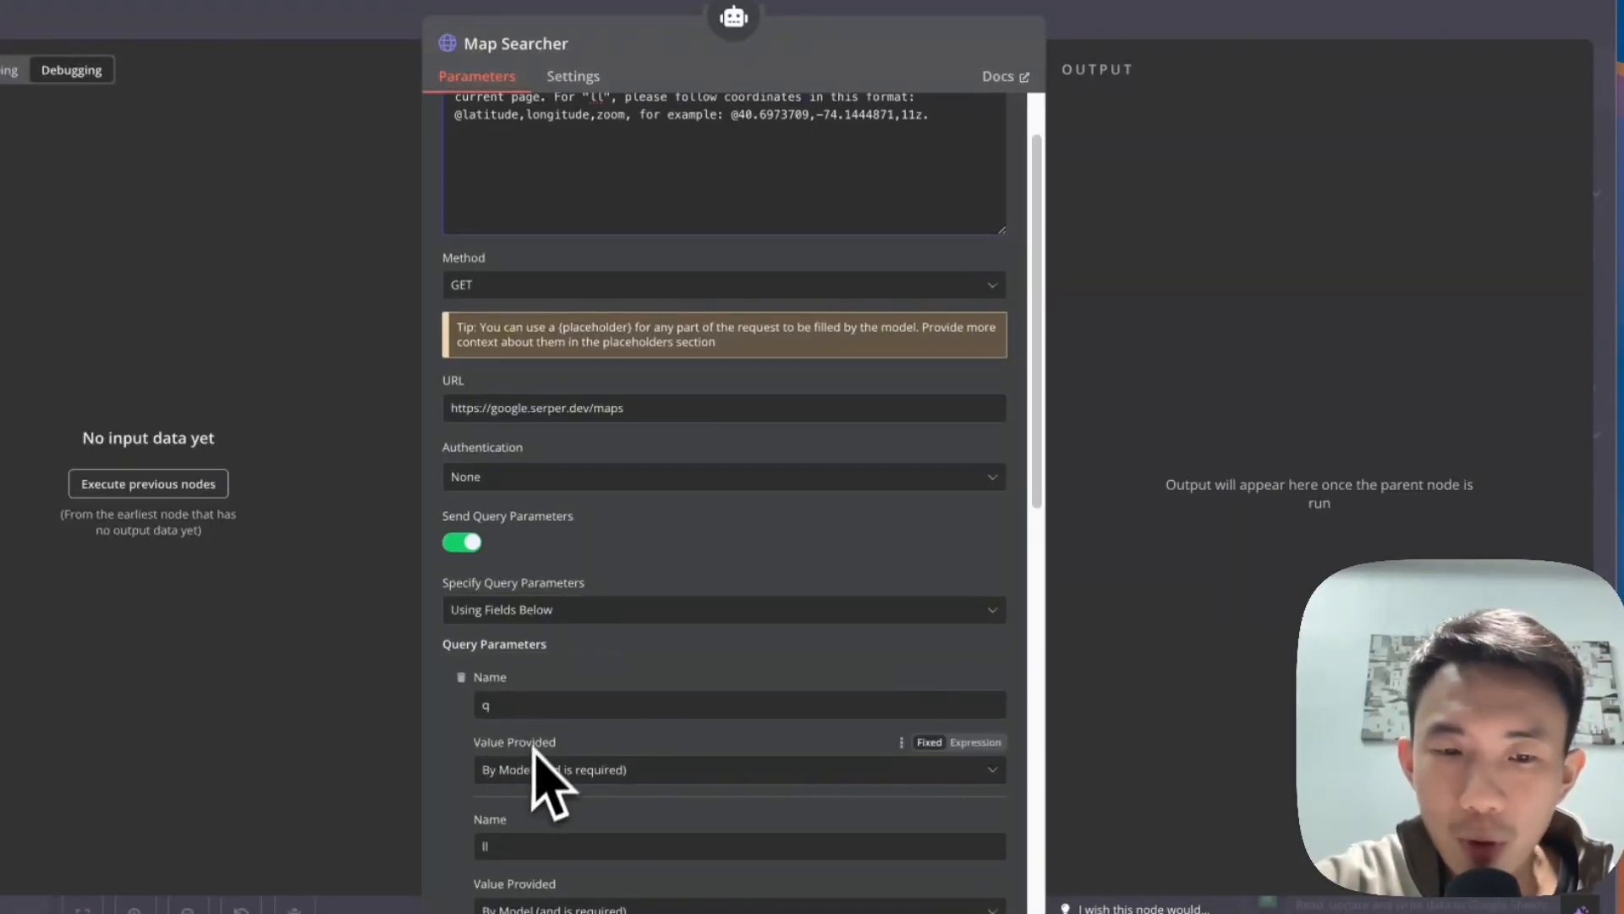
scroll(550, 791, down, 2)
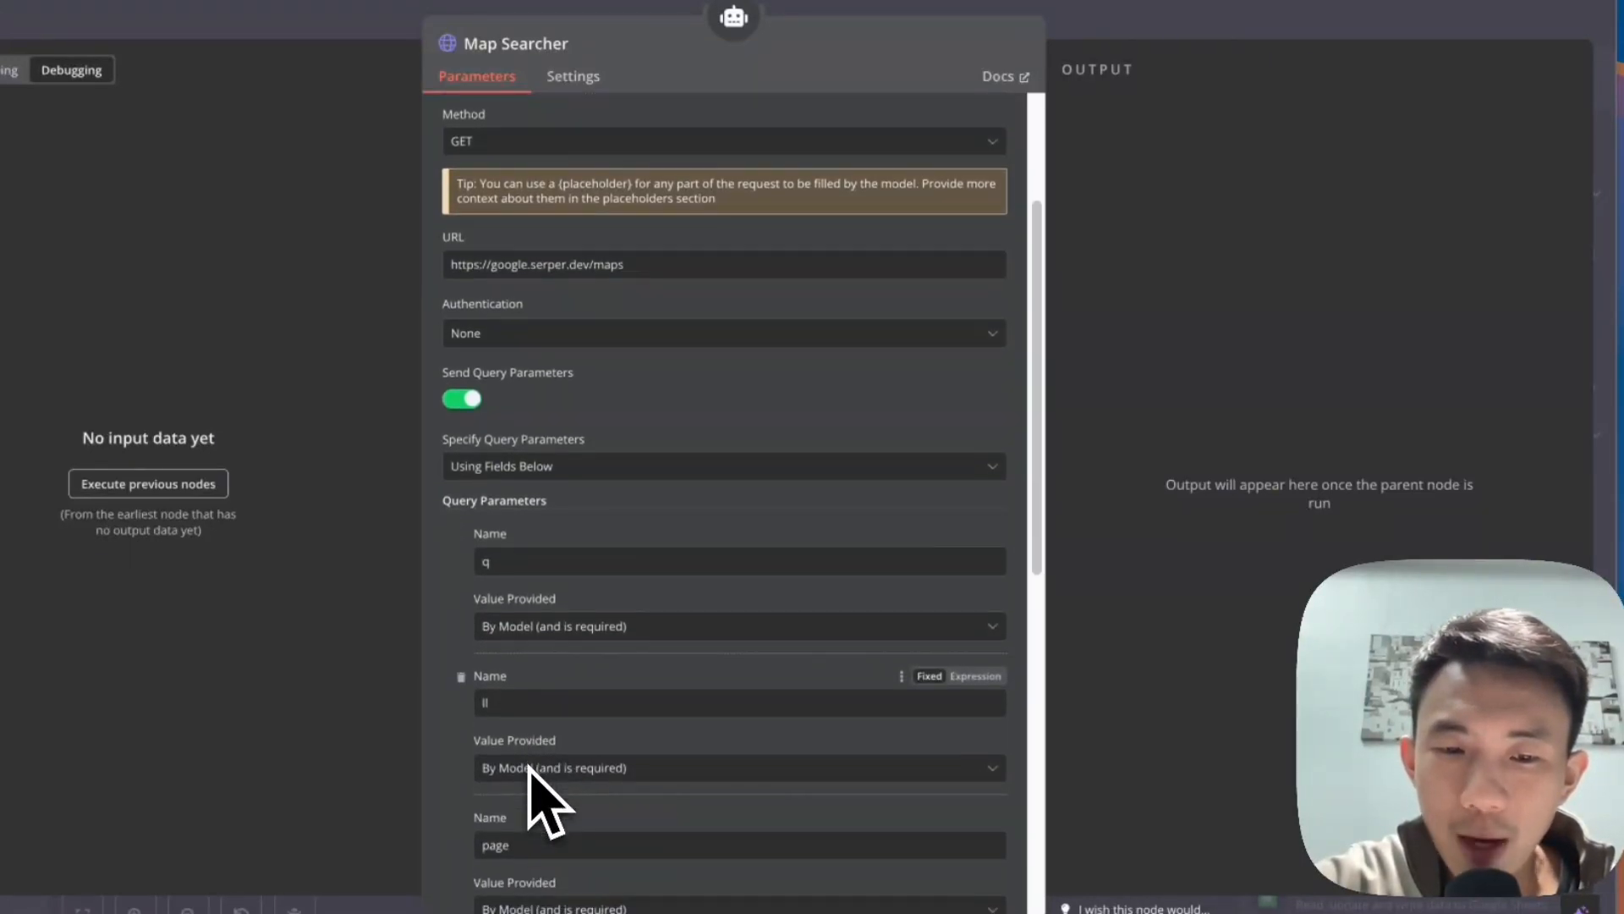
scroll(532, 790, down, 3)
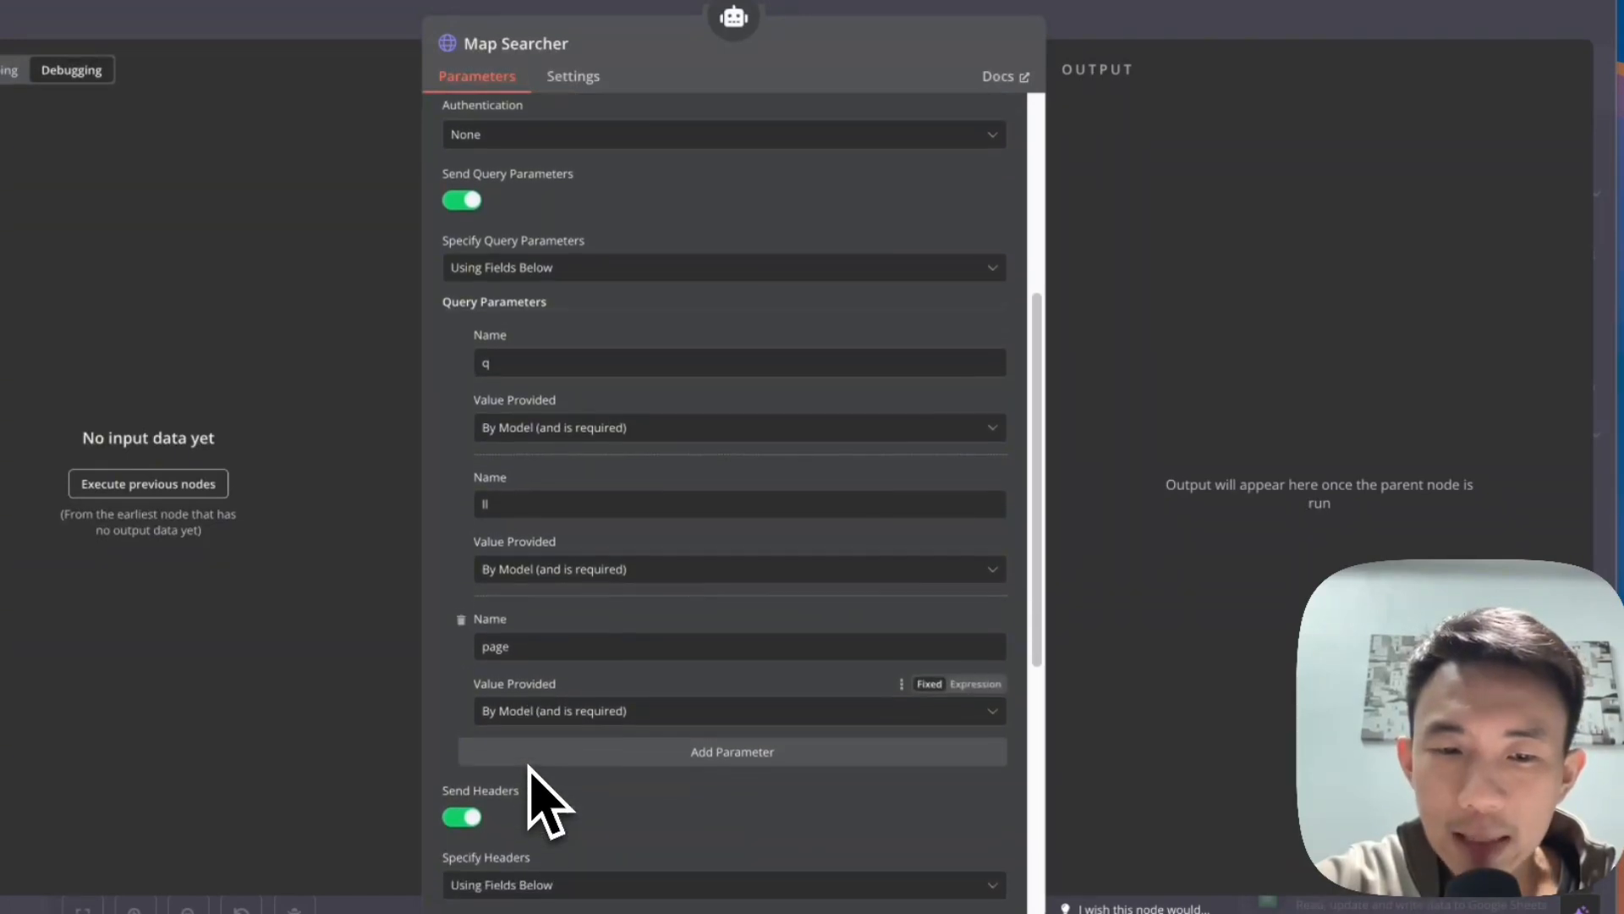
scroll(531, 791, down, 2)
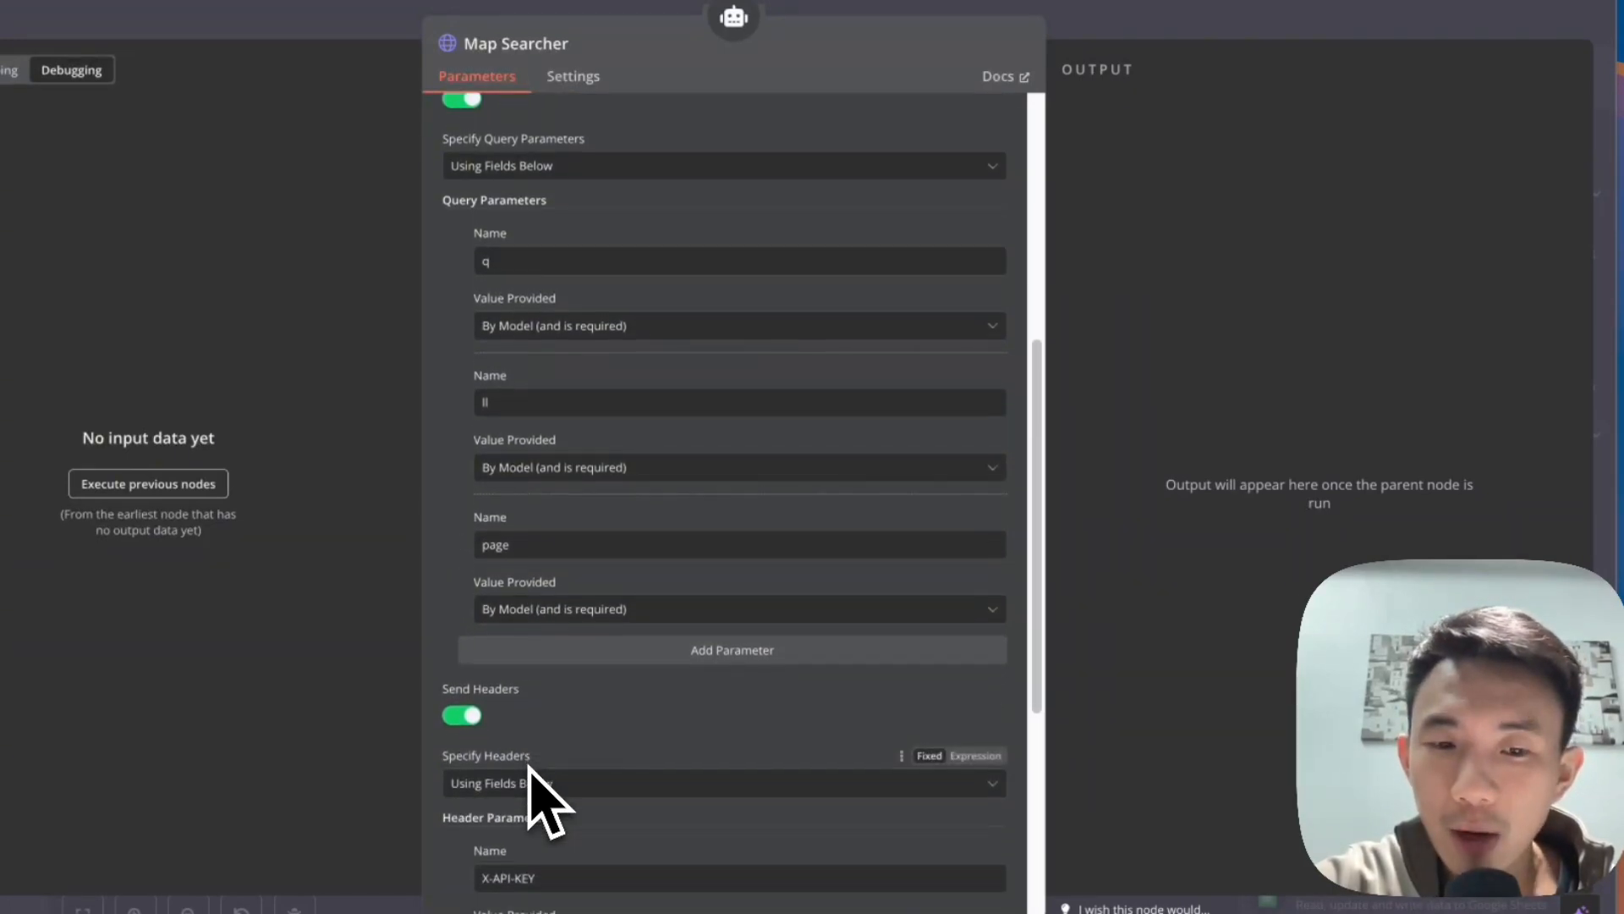
click(320, 38)
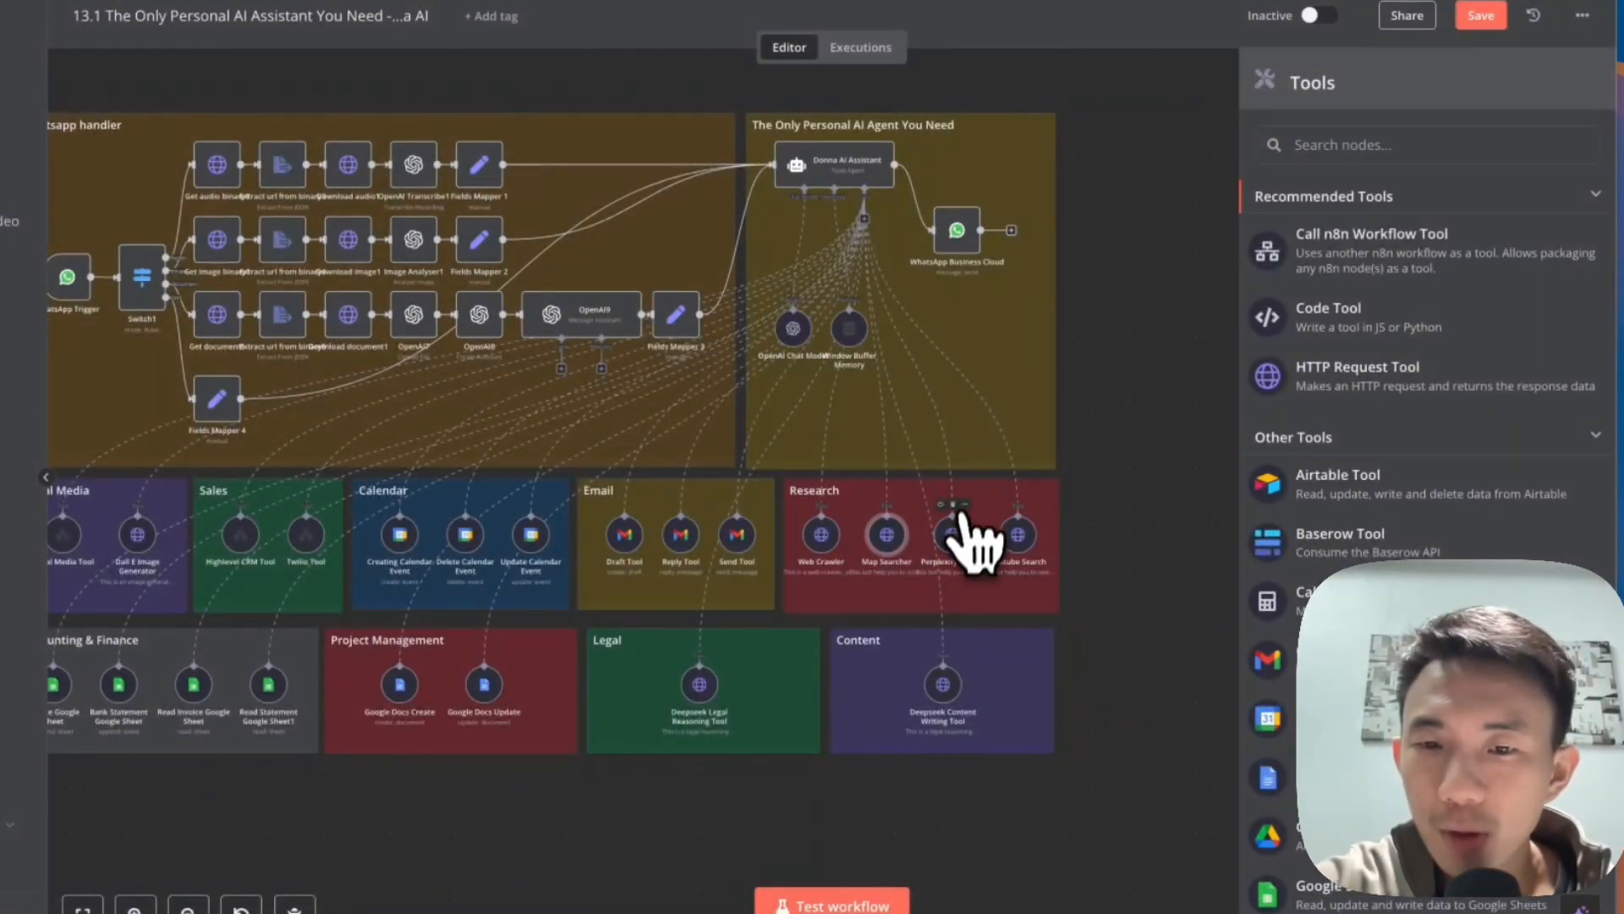
- Examine the Perplexity Search tool's API URL and open its Perplexity Header Auth credential for viewing
double_click(953, 542)
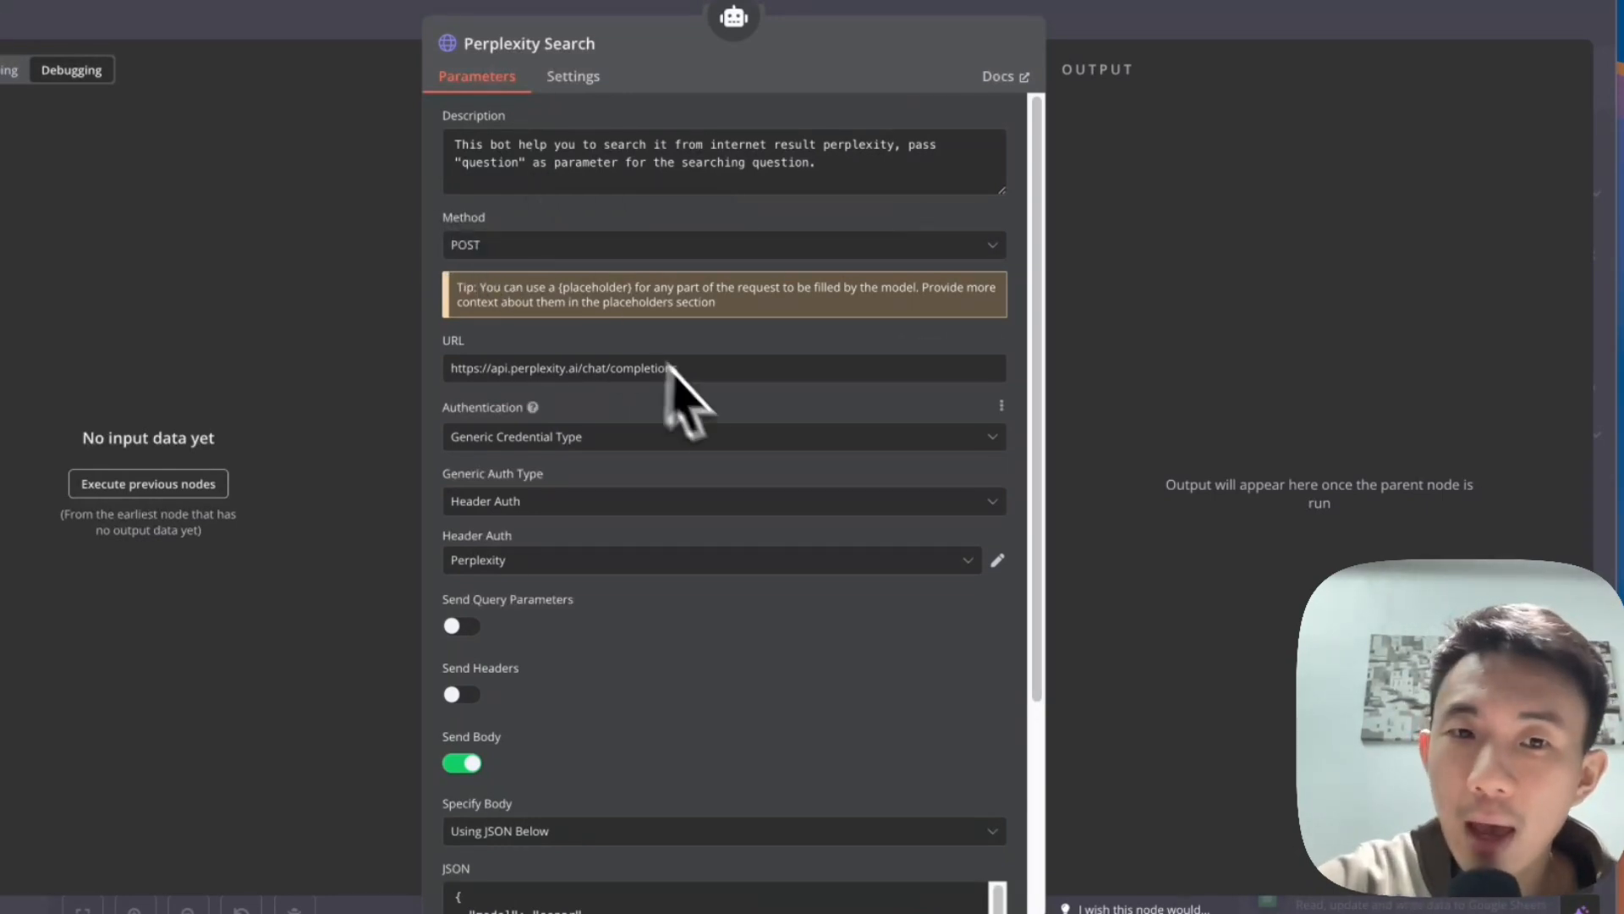
drag(672, 367, 434, 379)
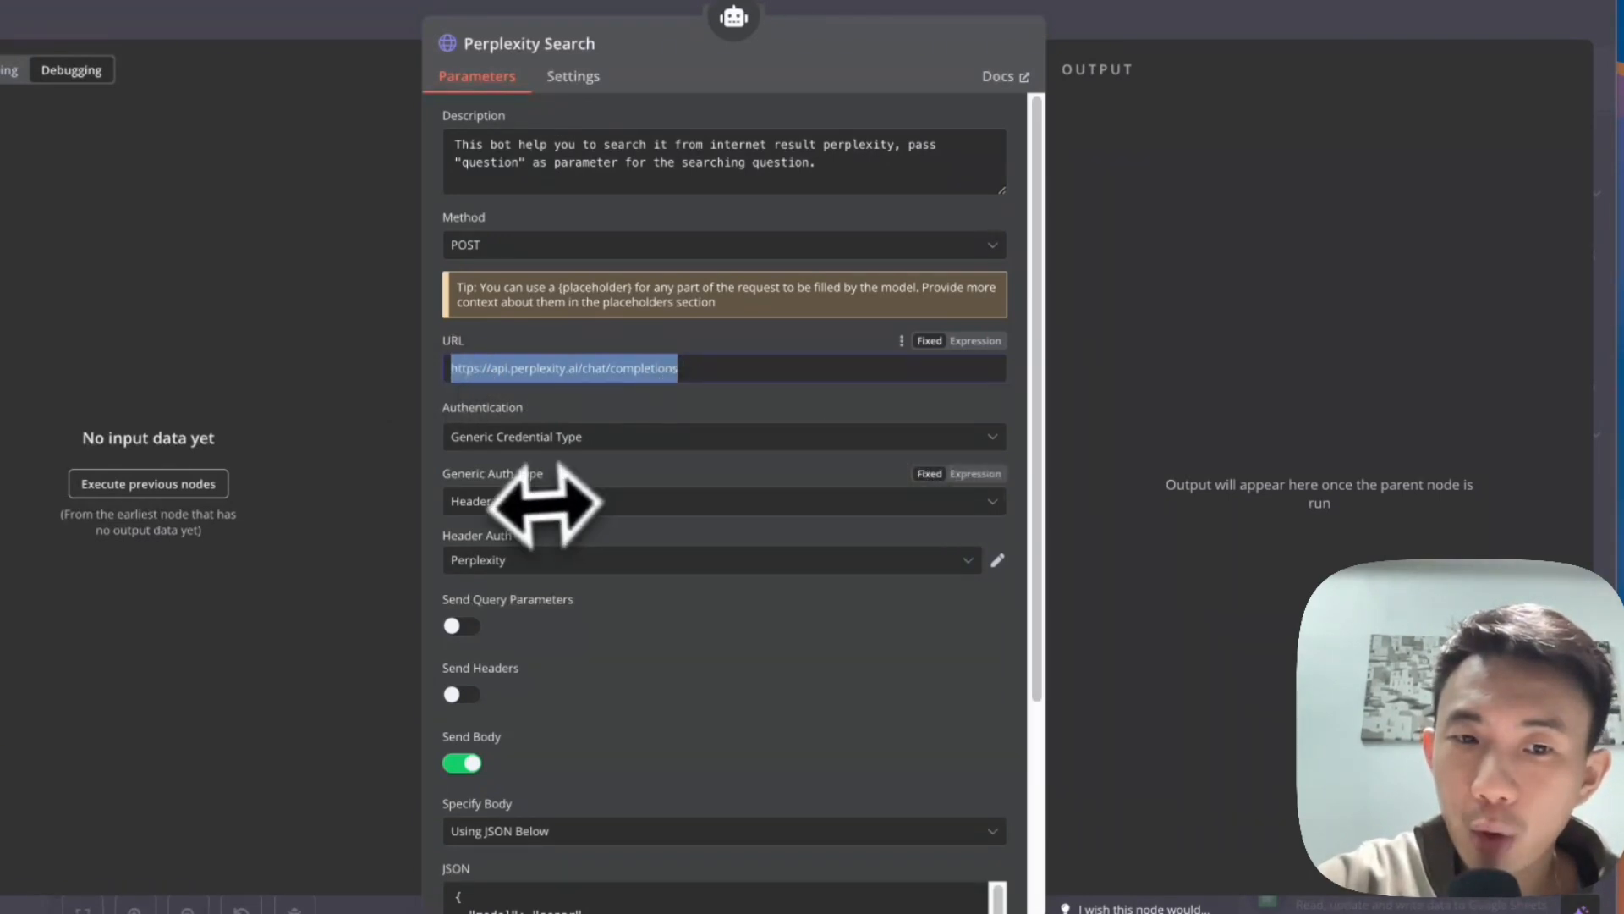
click(998, 560)
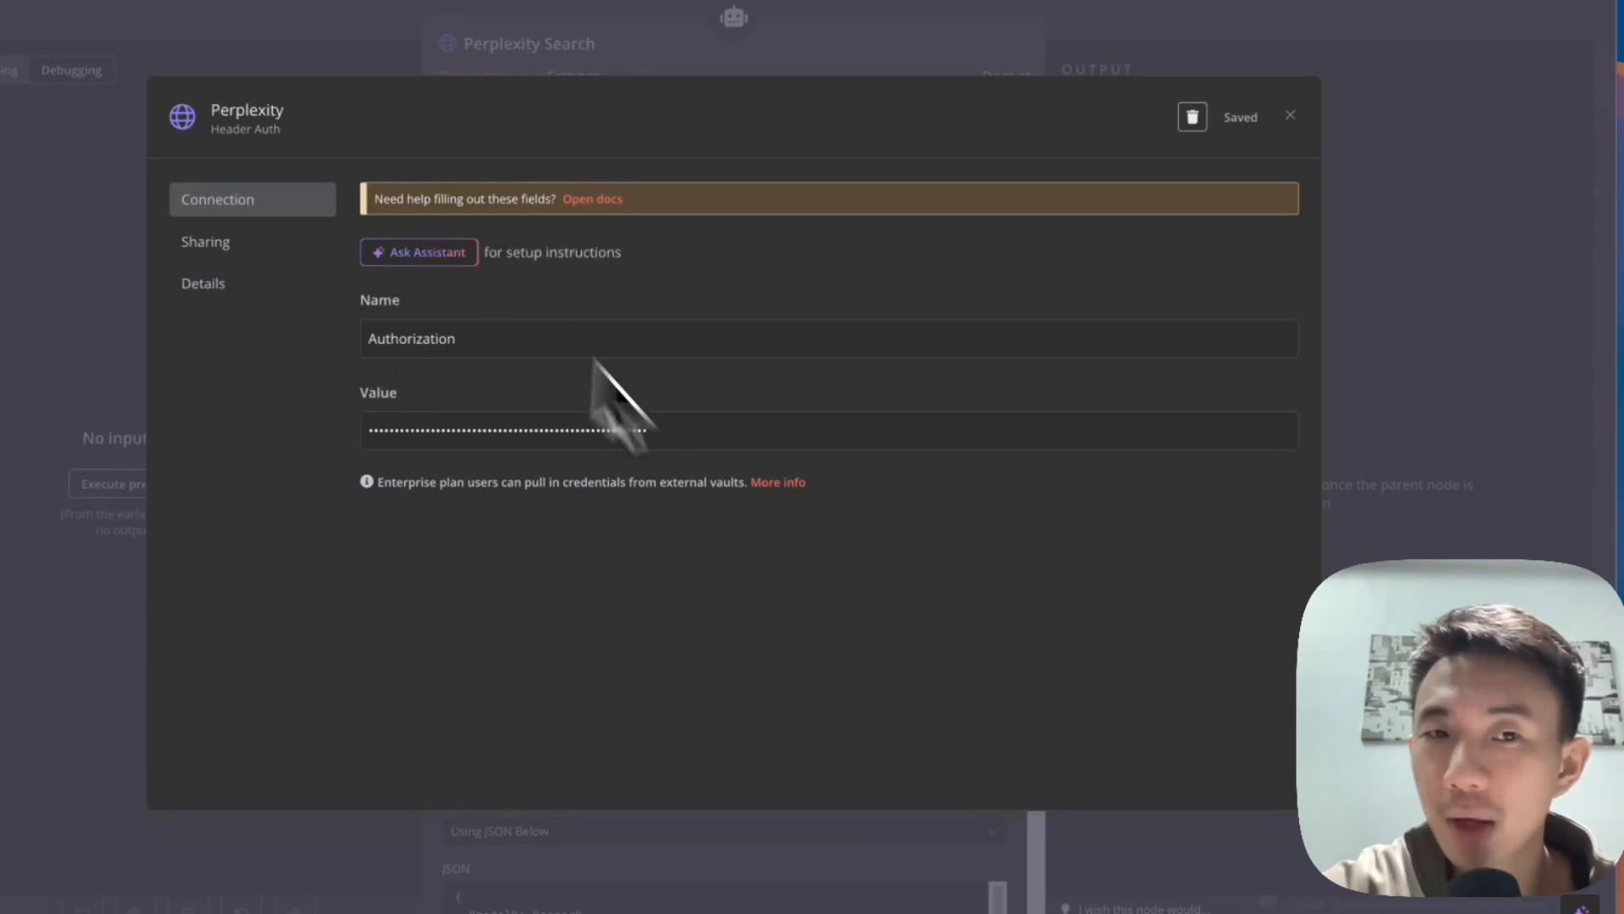
- Close the Perplexity credential, enlarge the Perplexity Search tool's JSON body field to review the sonar request, and close the tool
click(475, 49)
scroll(792, 391, down, 2)
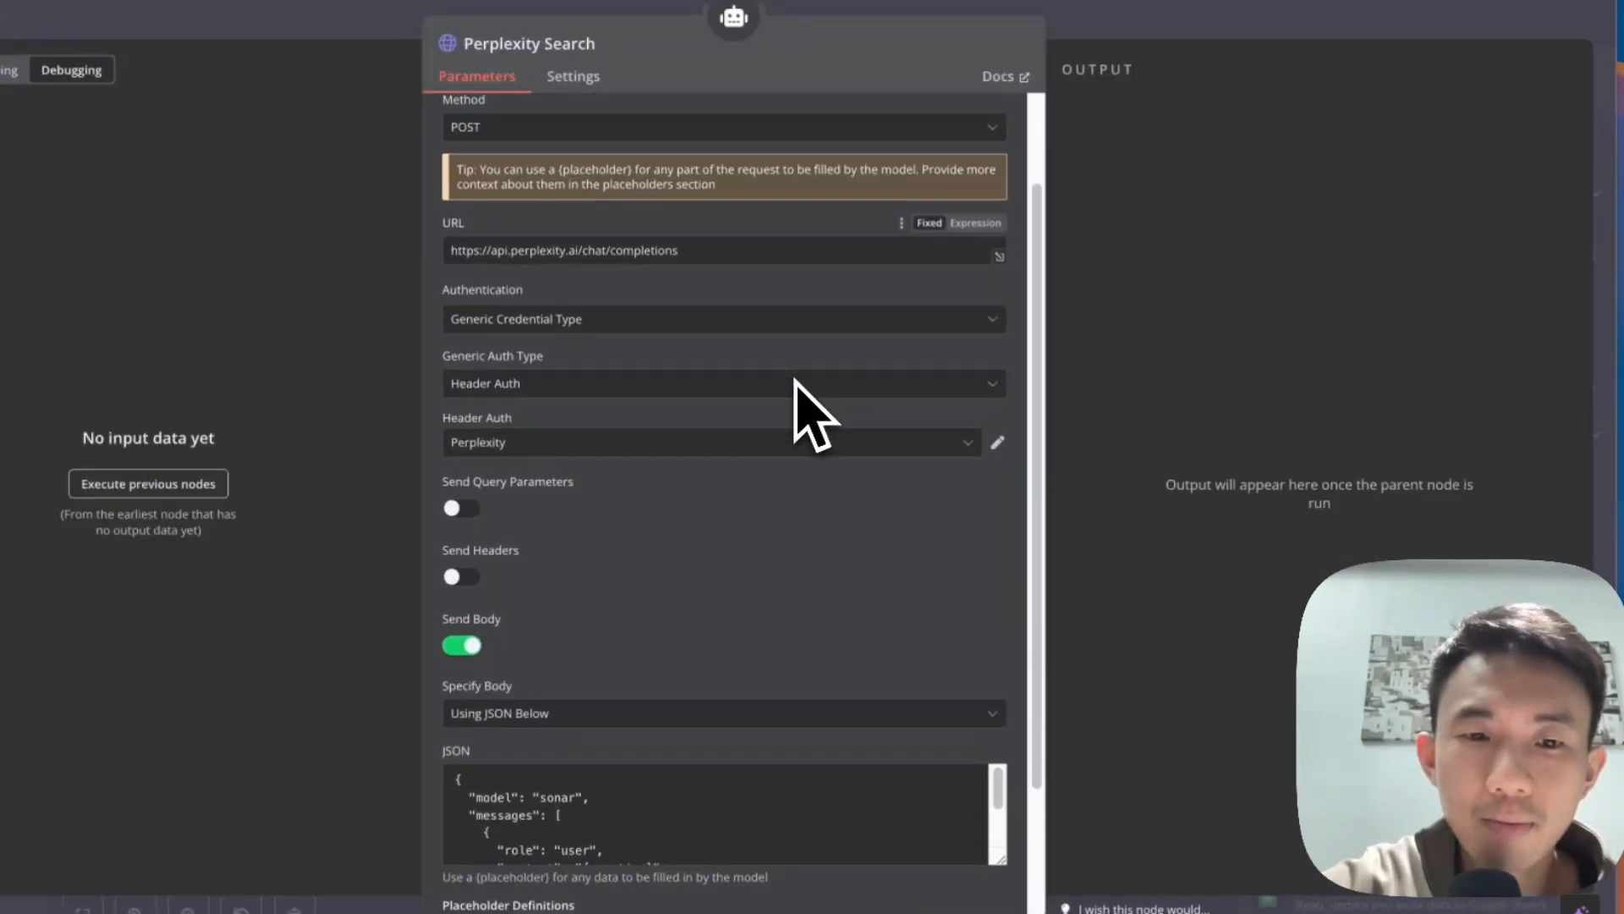
scroll(796, 381, down, 1)
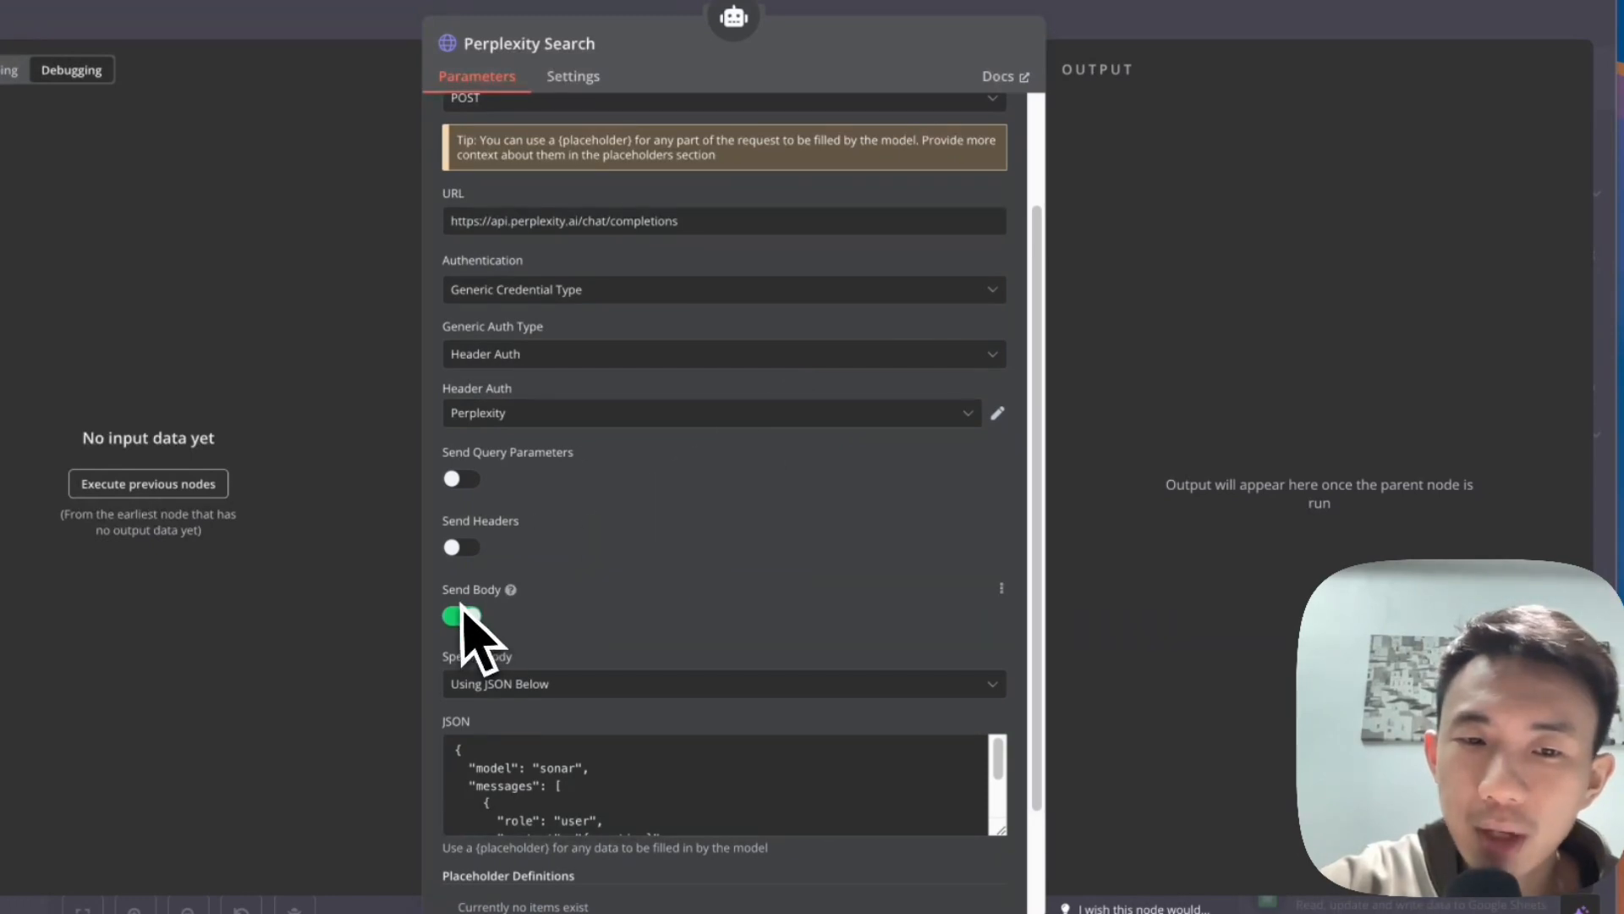
scroll(590, 586, down, 1)
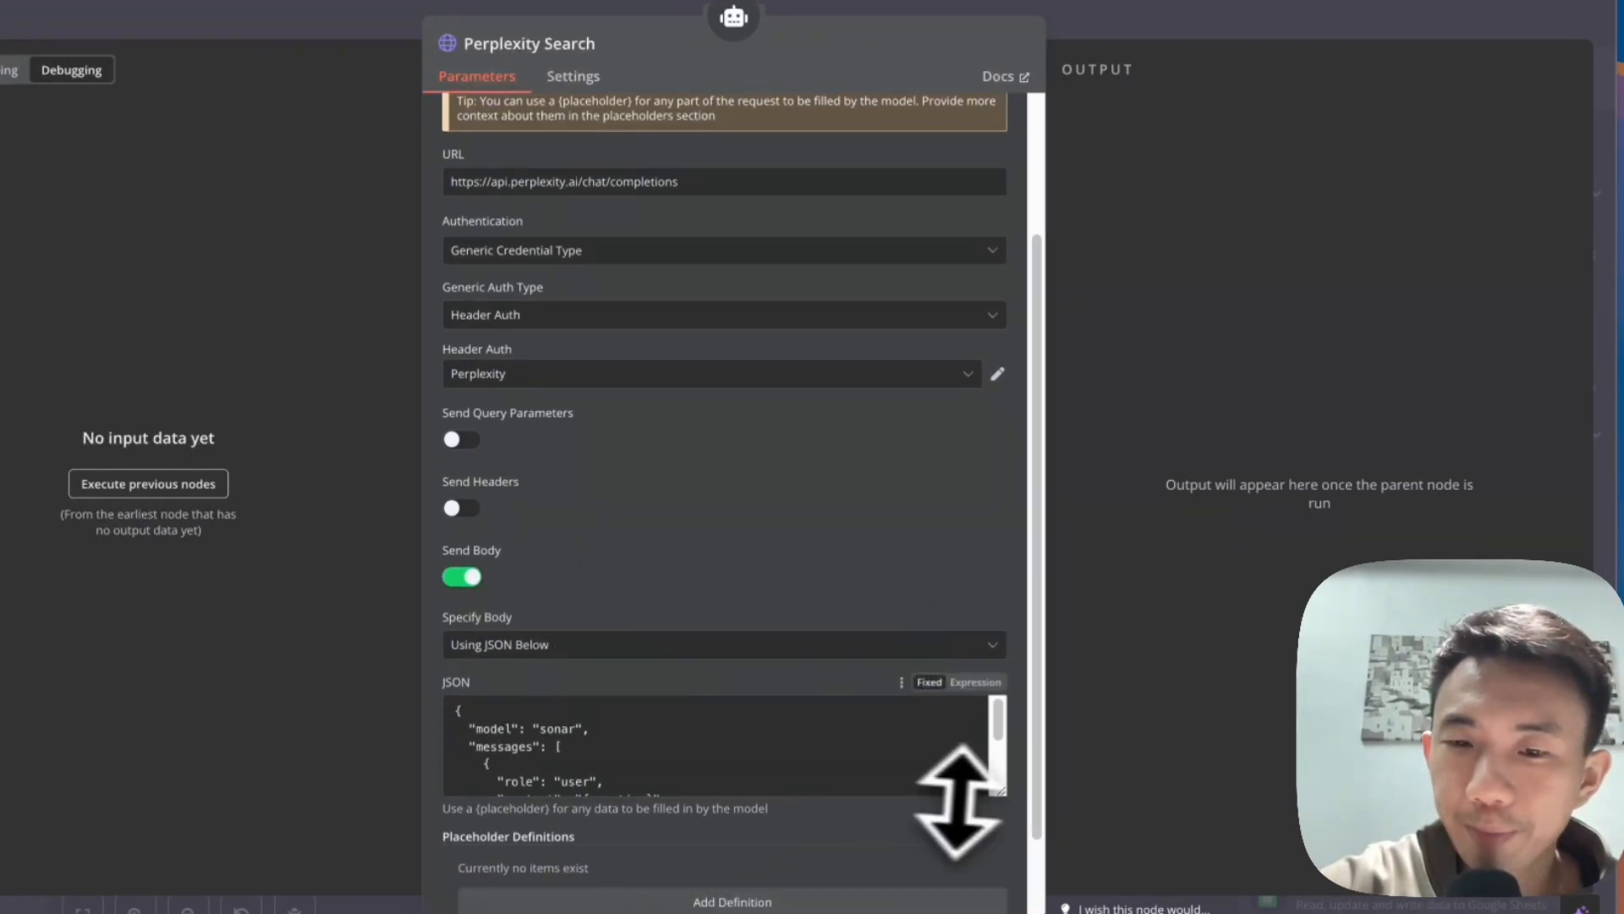
drag(998, 786, 953, 880)
scroll(880, 743, down, 2)
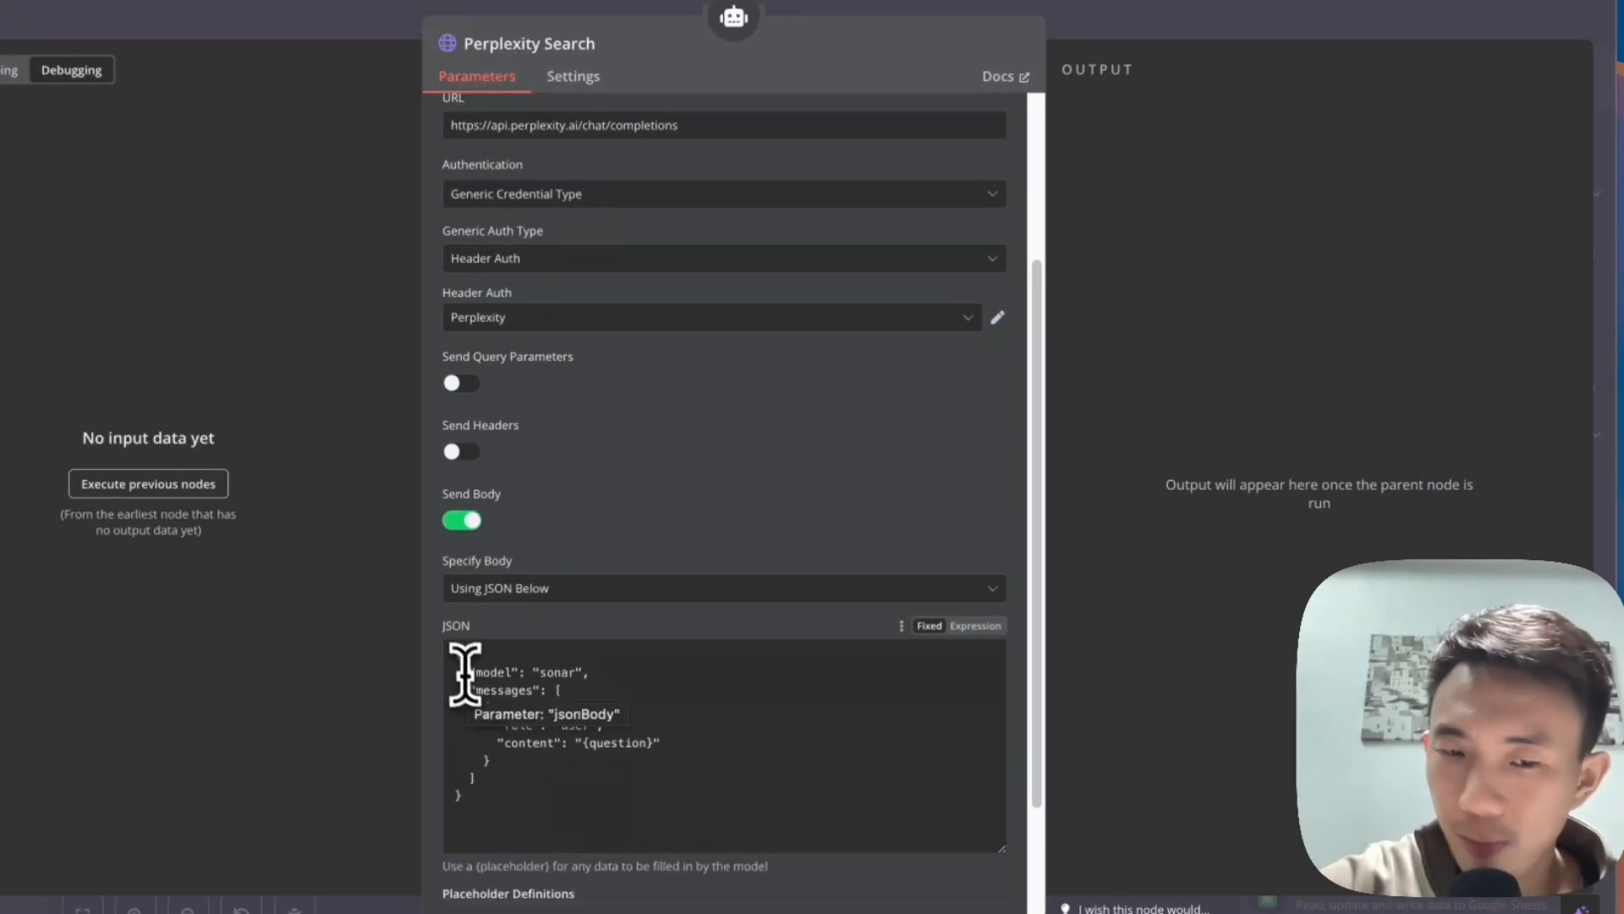
drag(455, 651, 666, 799)
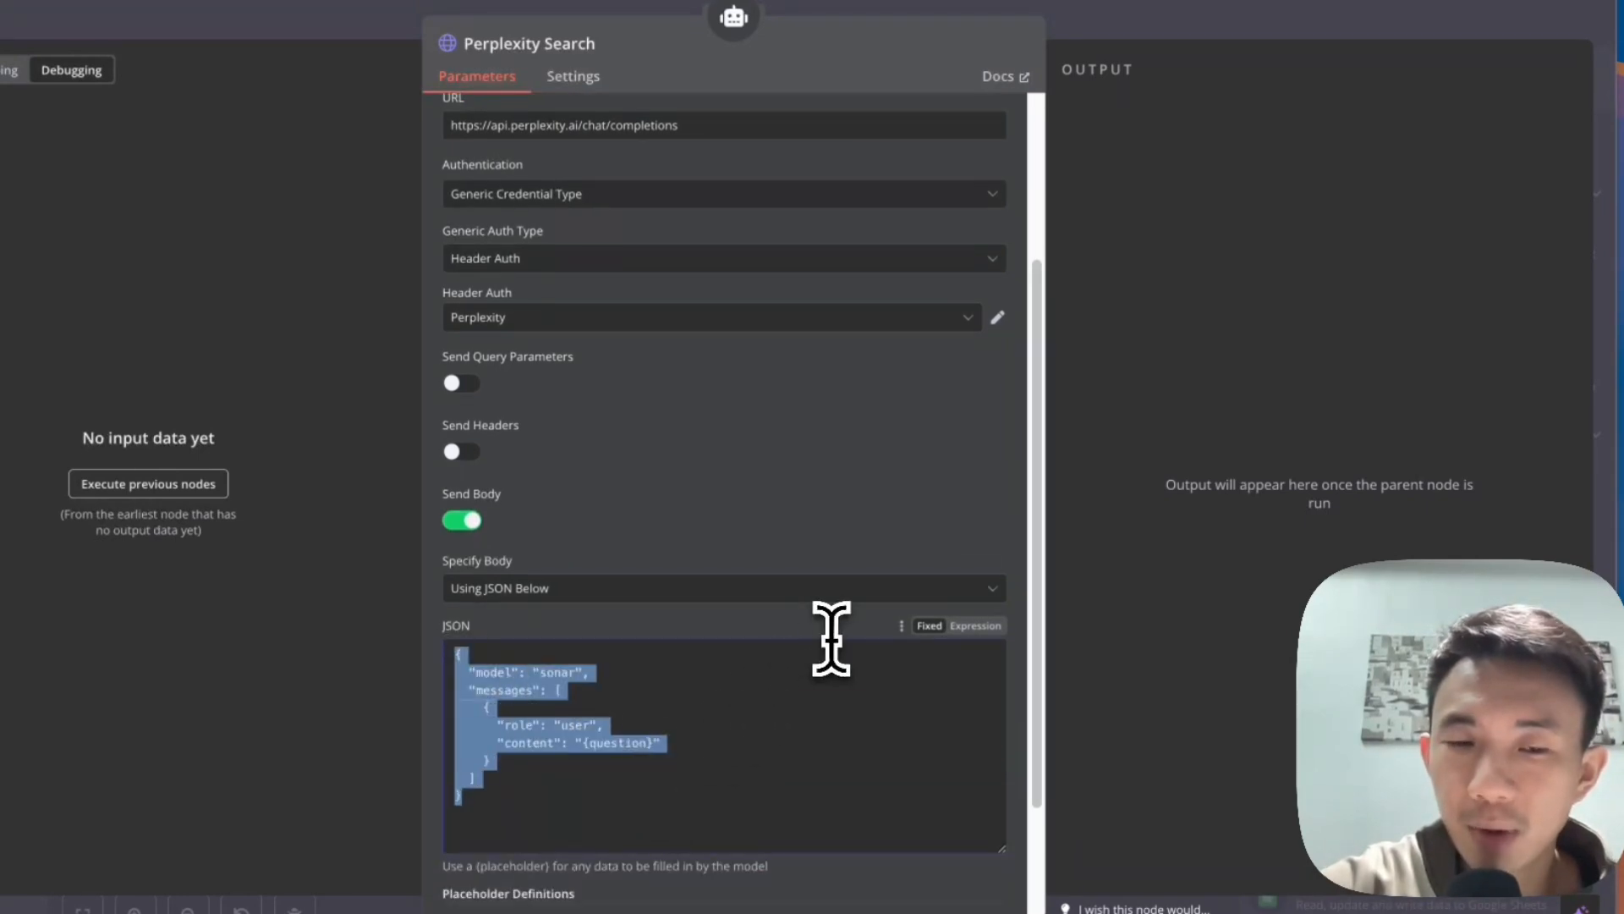
scroll(580, 355, down, 3)
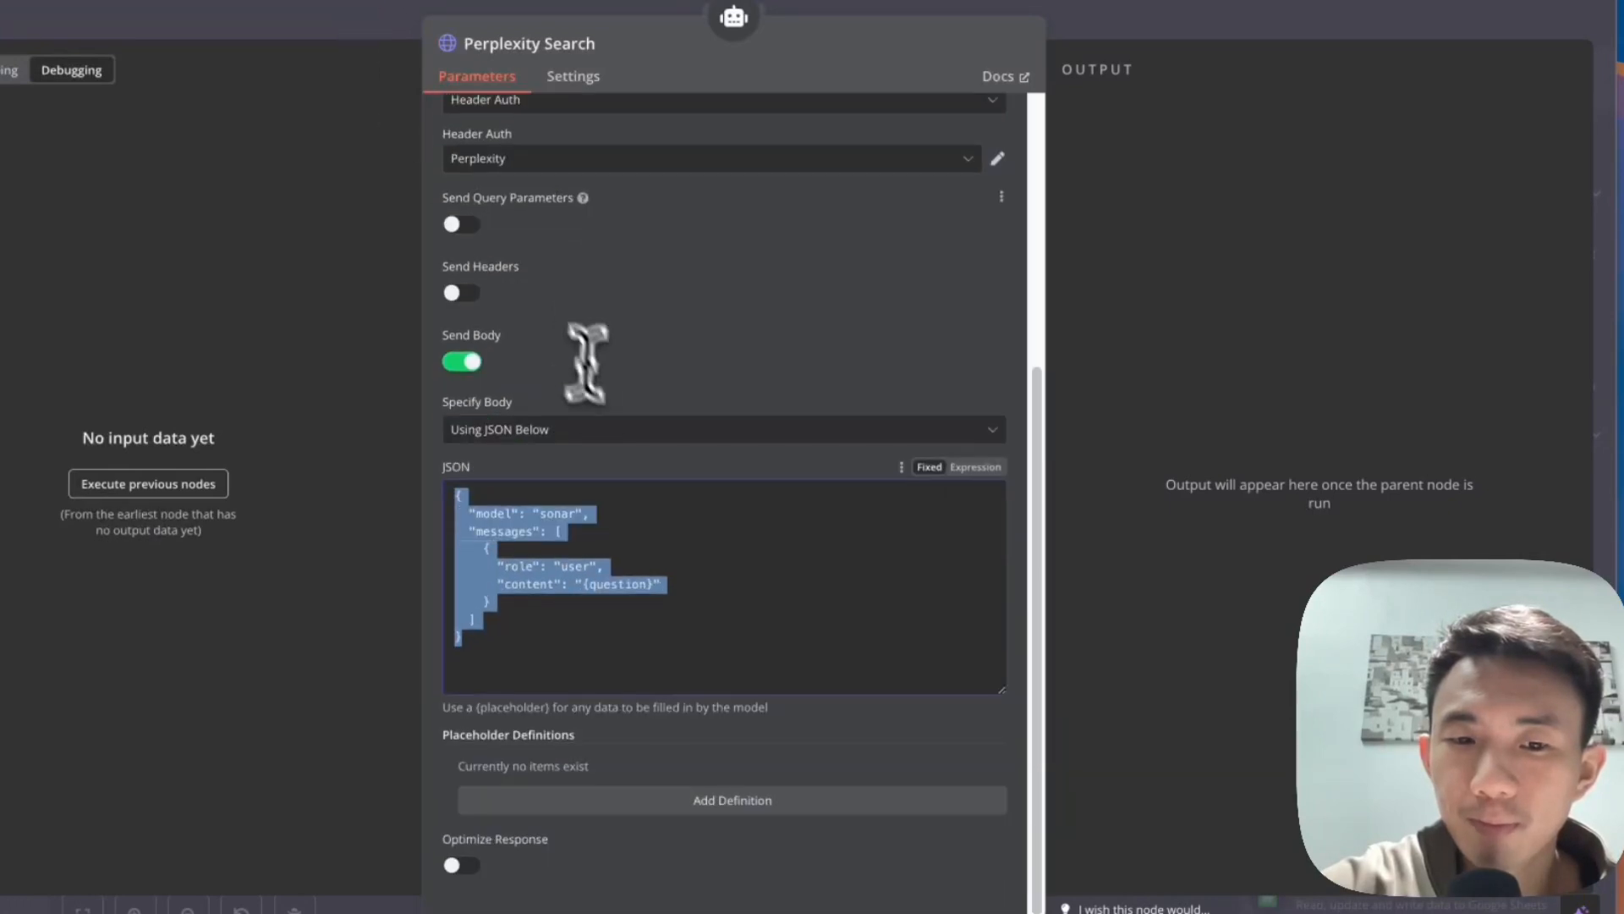
click(270, 17)
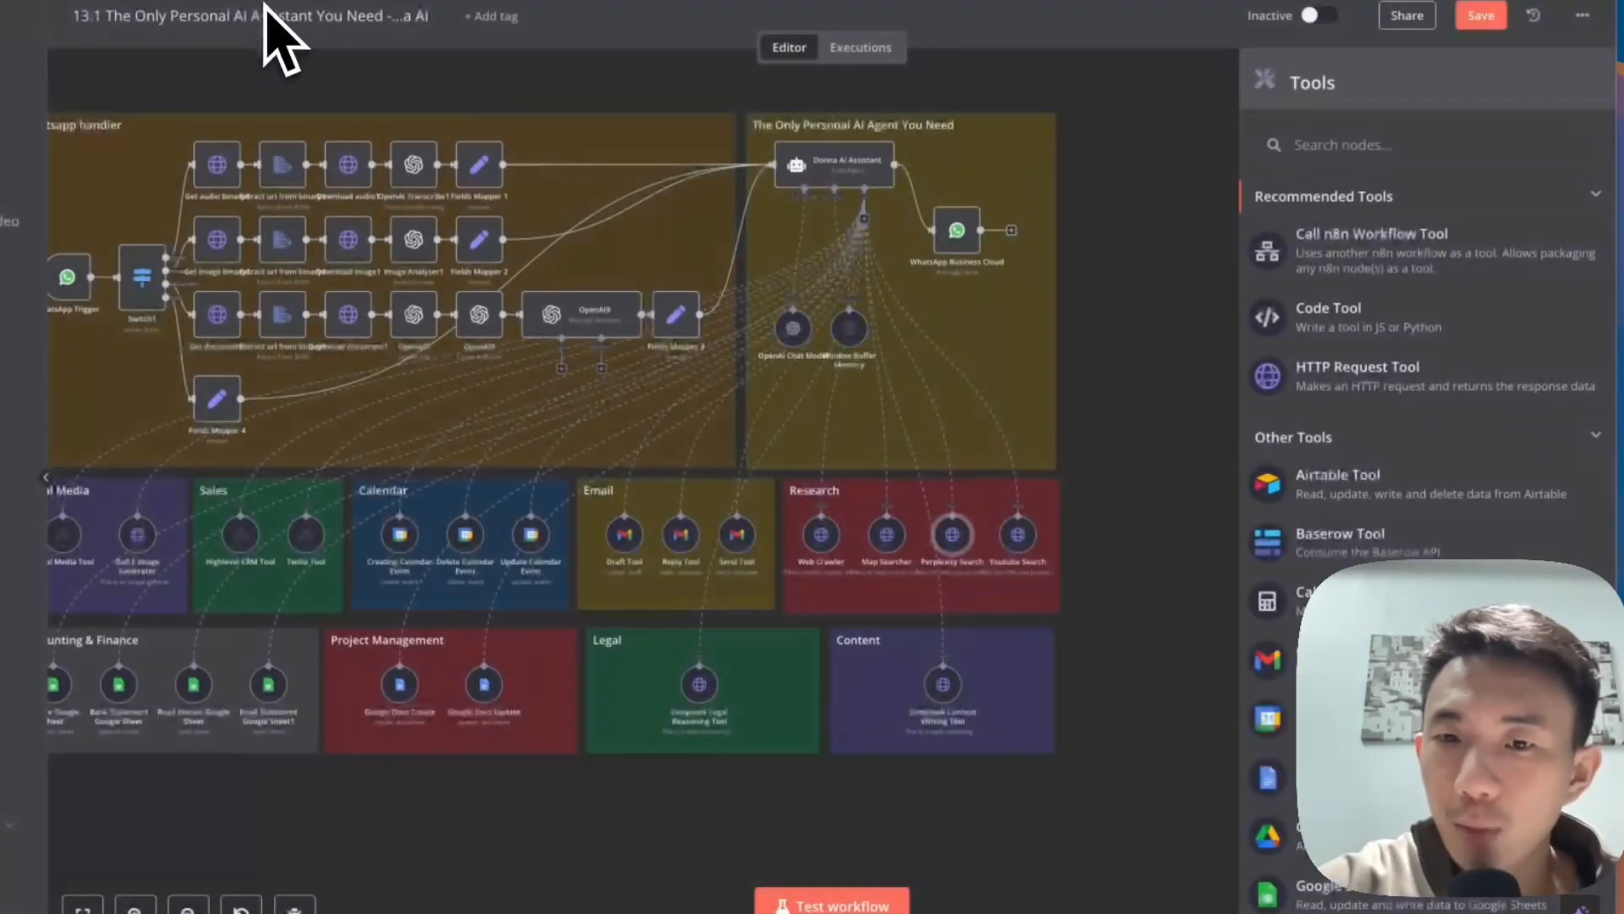
- Open the Youtube Search tool and examine its description, API URL and authentication settings
double_click(1019, 533)
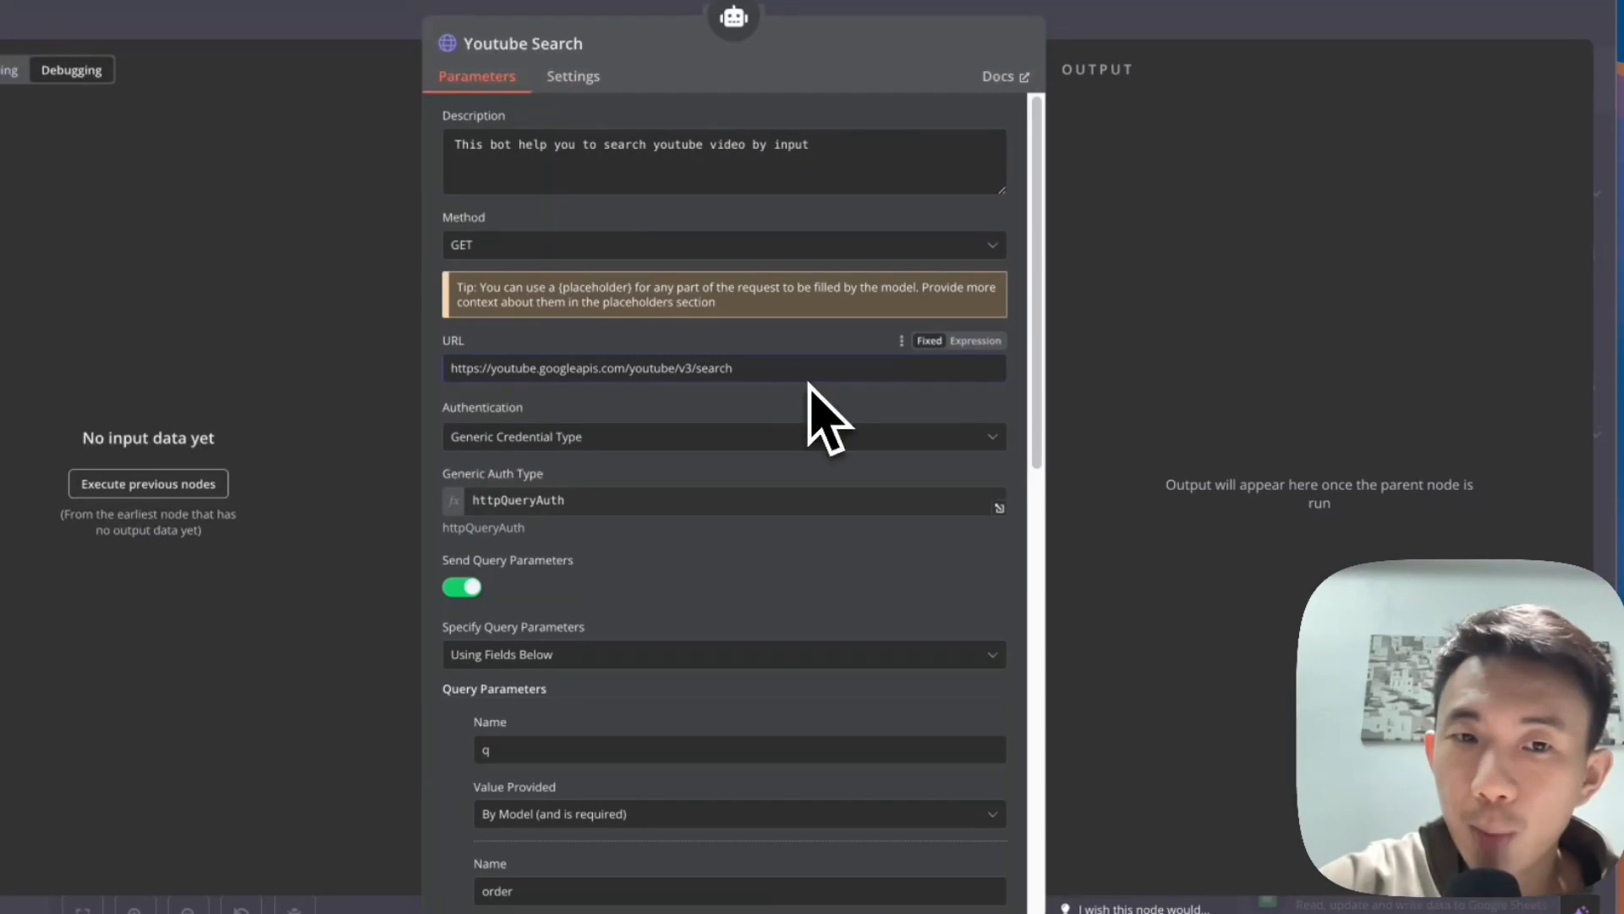
click(726, 378)
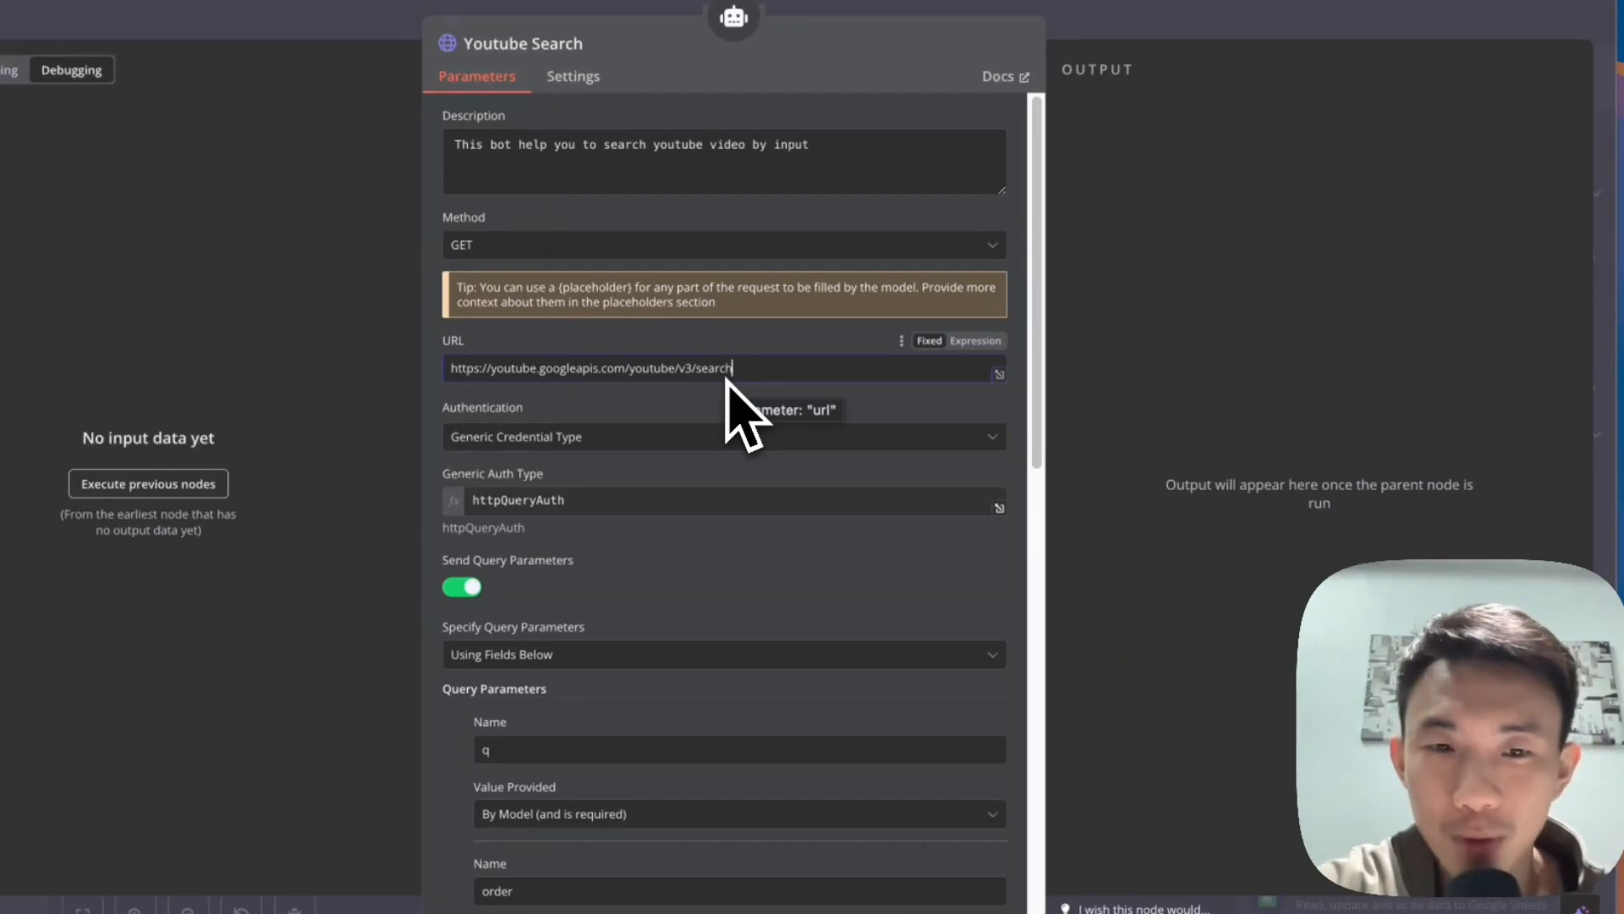
scroll(736, 412, down, 1)
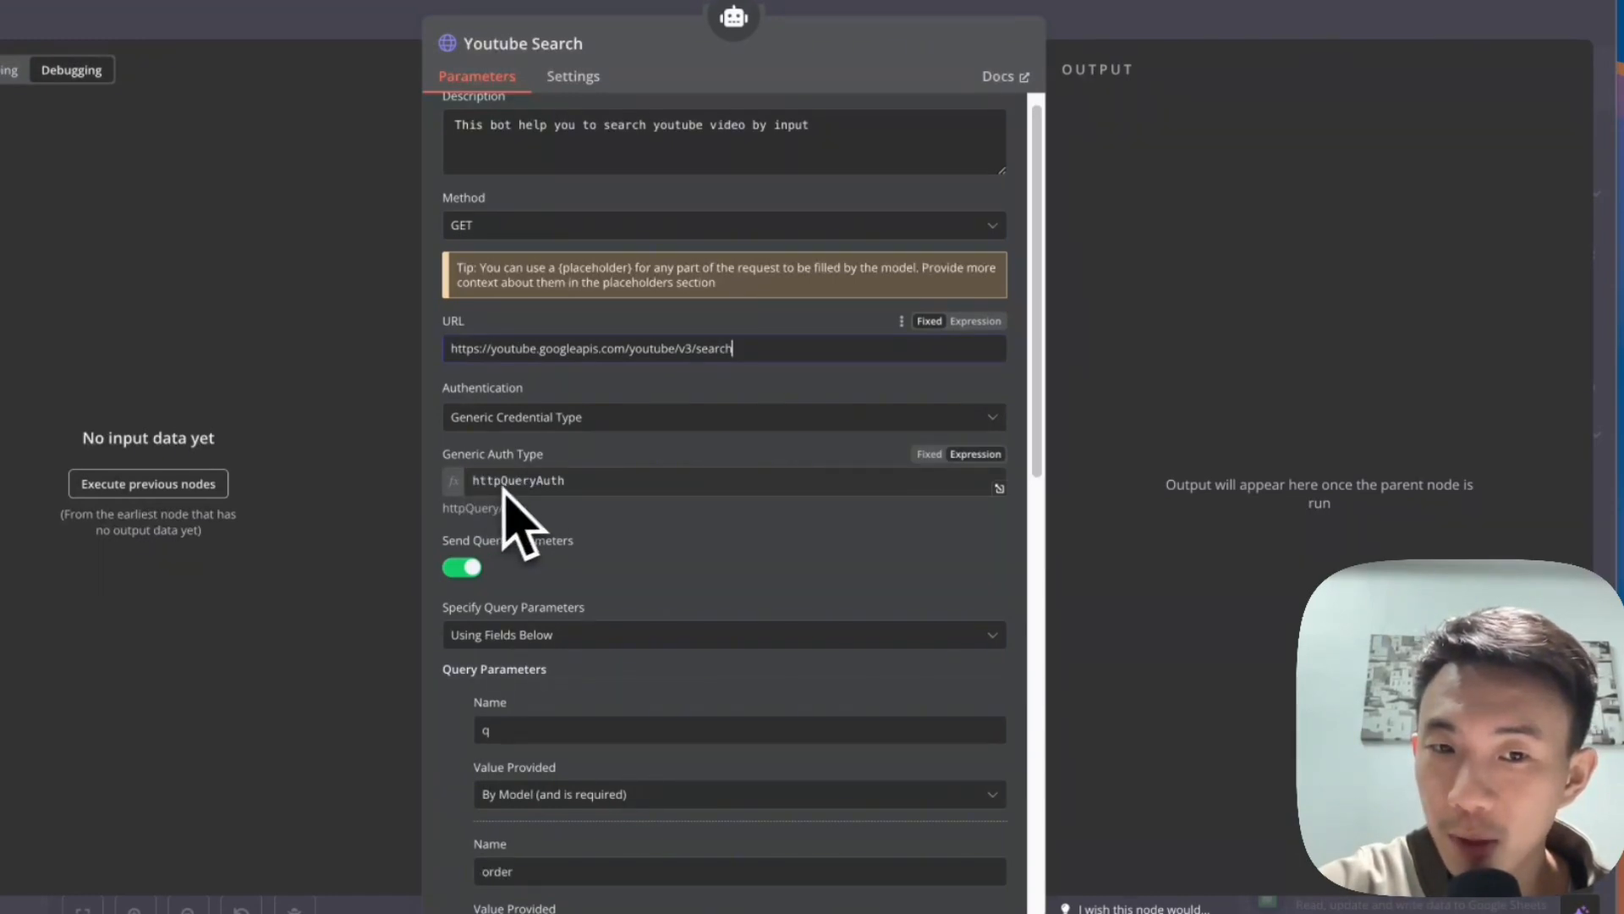
scroll(575, 524, down, 1)
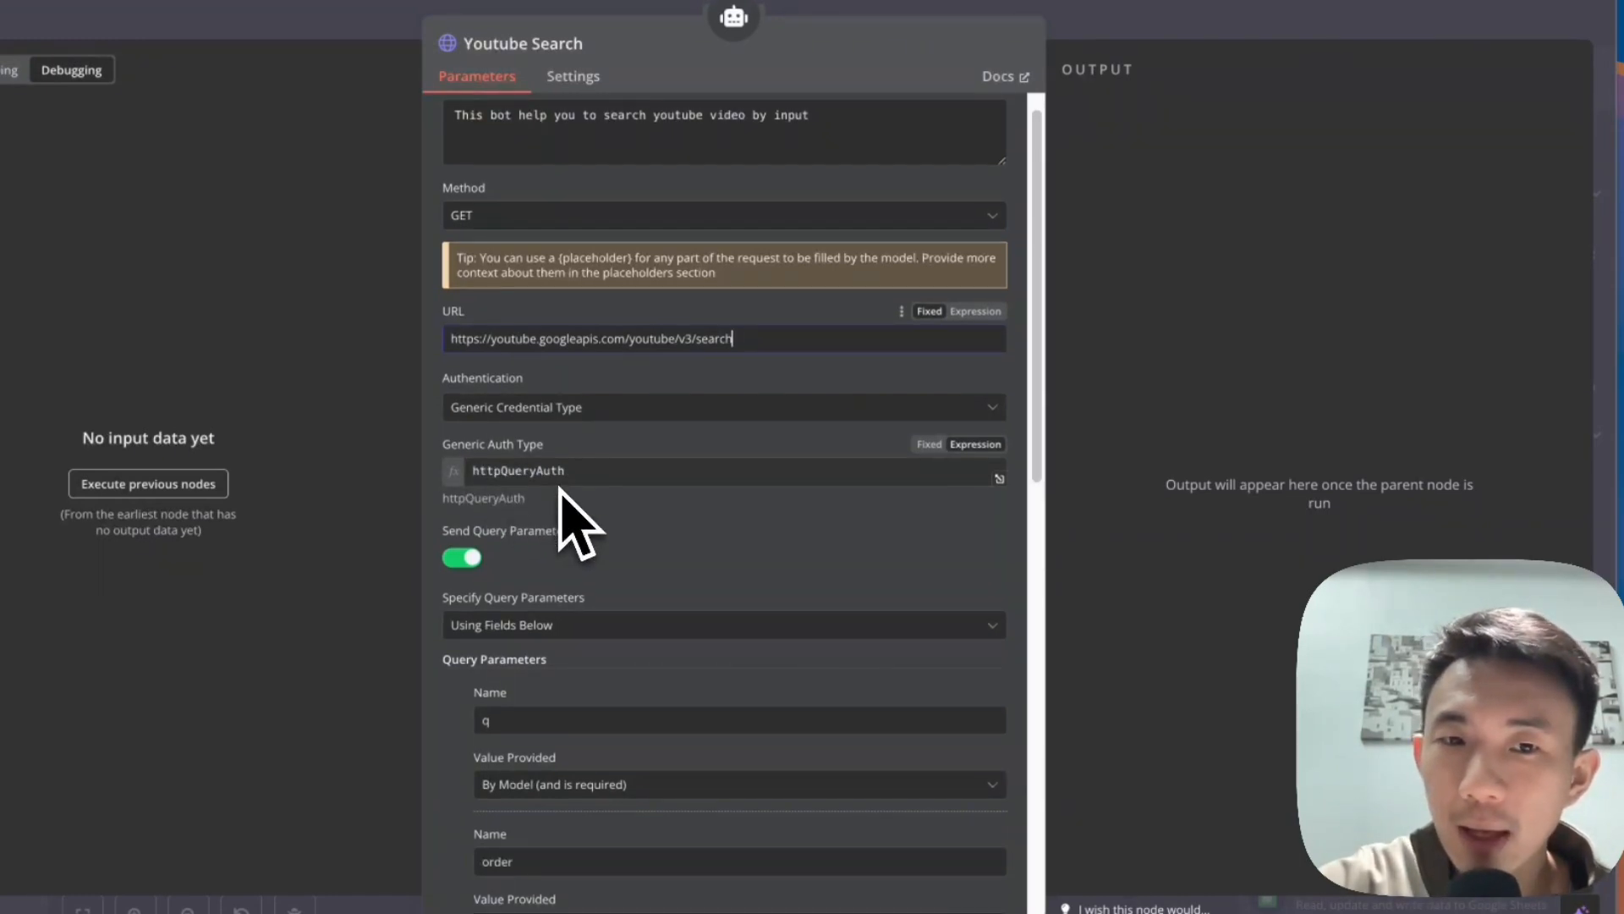
scroll(575, 525, down, 2)
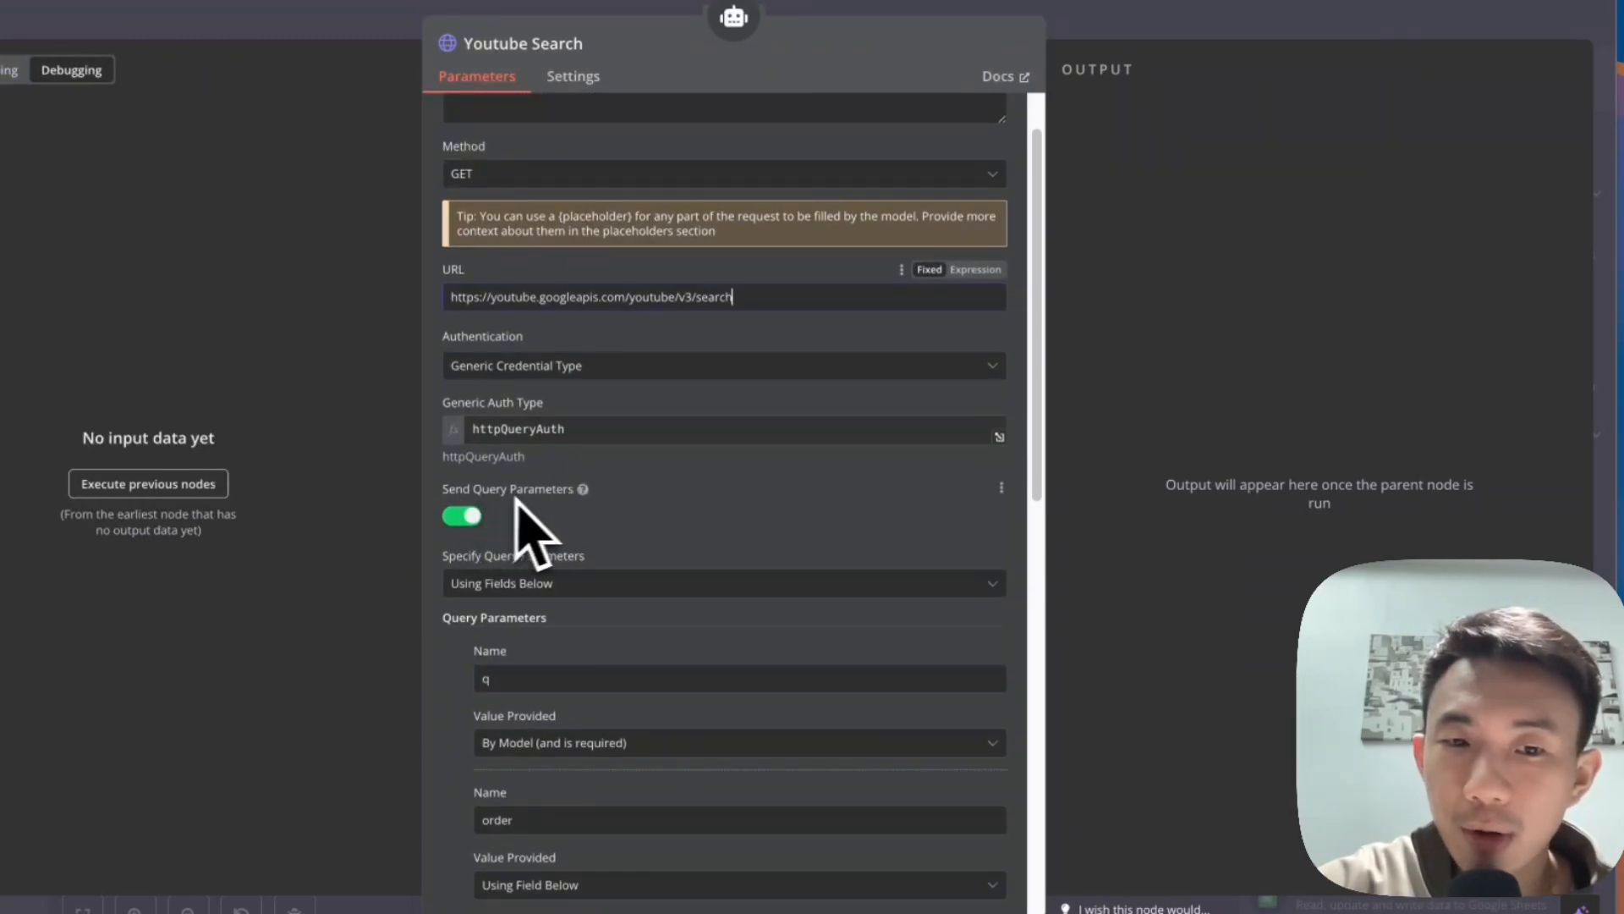
scroll(536, 499, down, 2)
scroll(538, 499, down, 1)
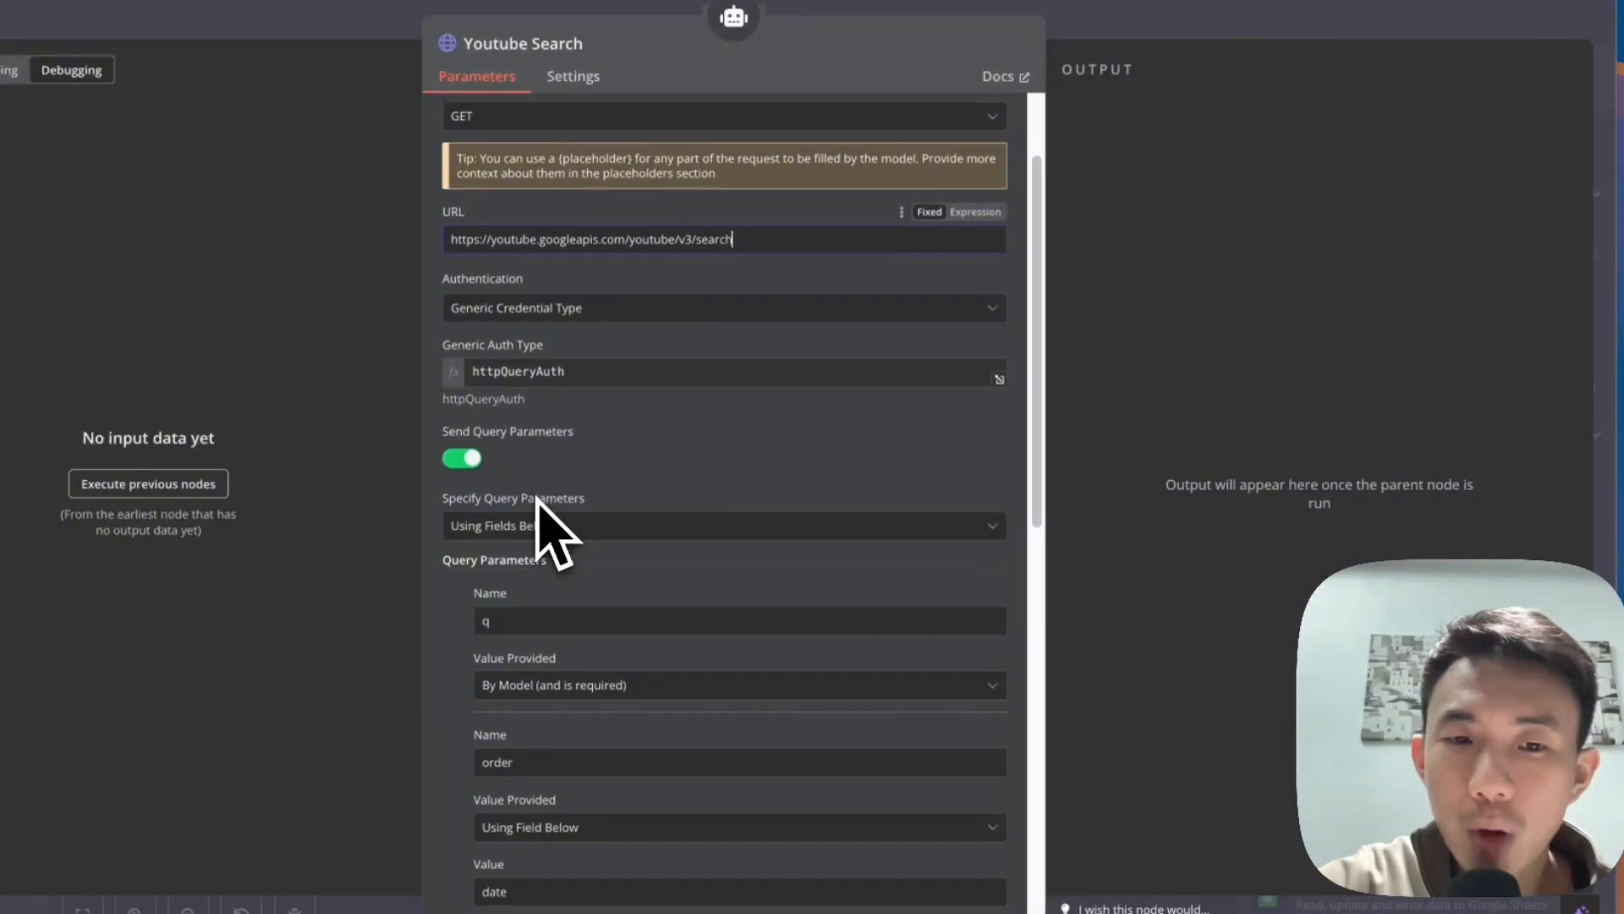
- Review the Youtube Search tool's q, order, relevanceLanguage and regionCode query parameters and its header and body settings
scroll(575, 677, down, 1)
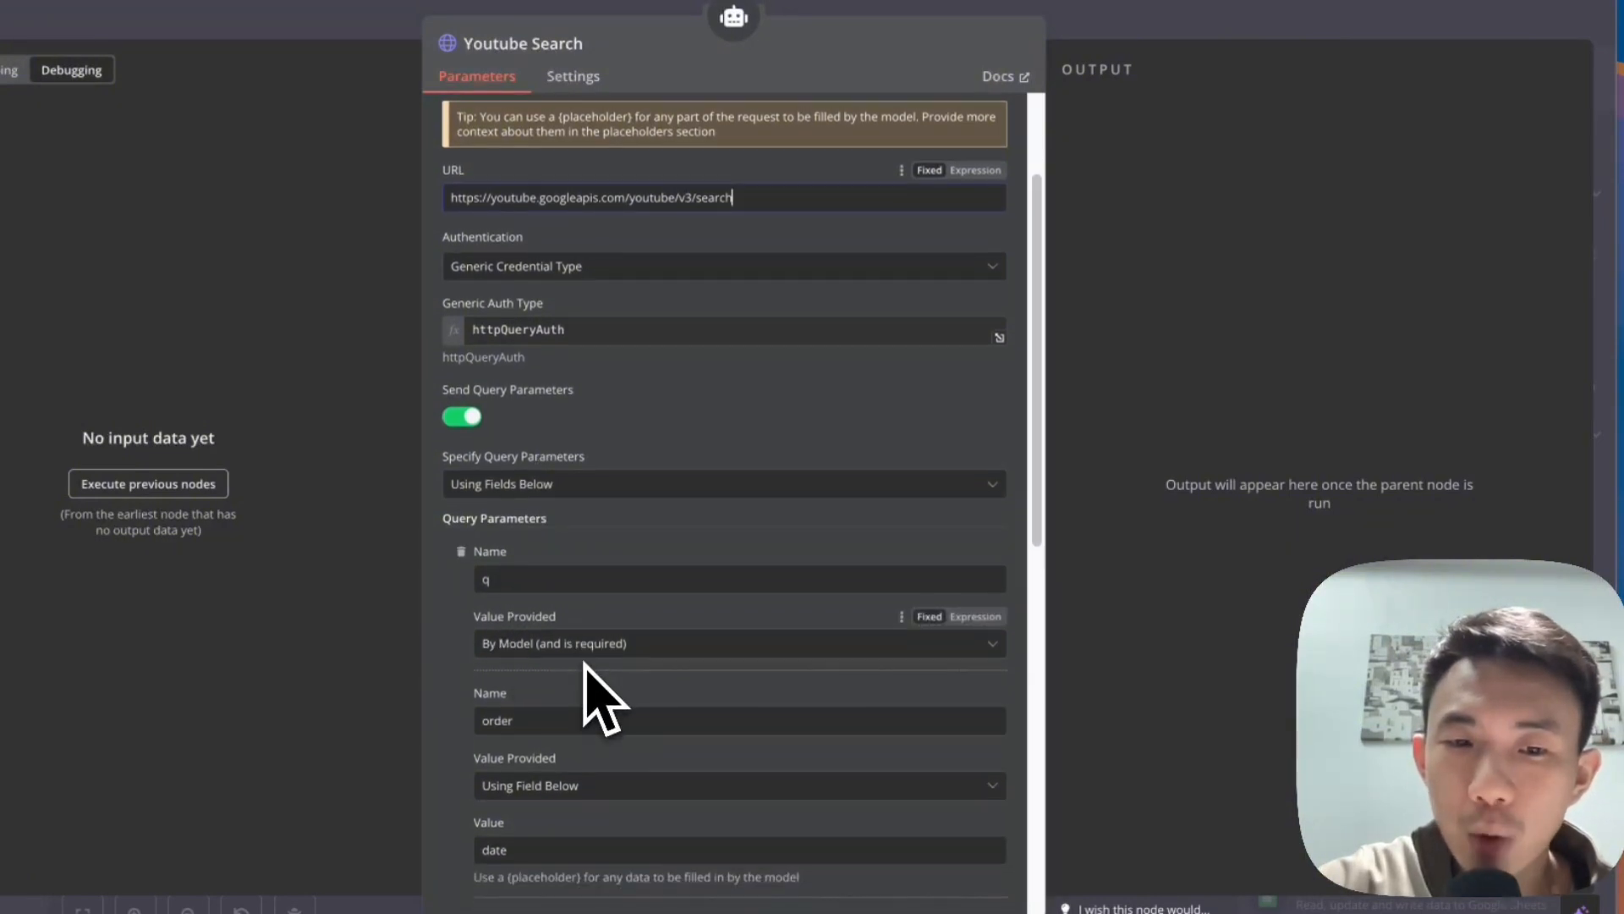
scroll(583, 812, down, 3)
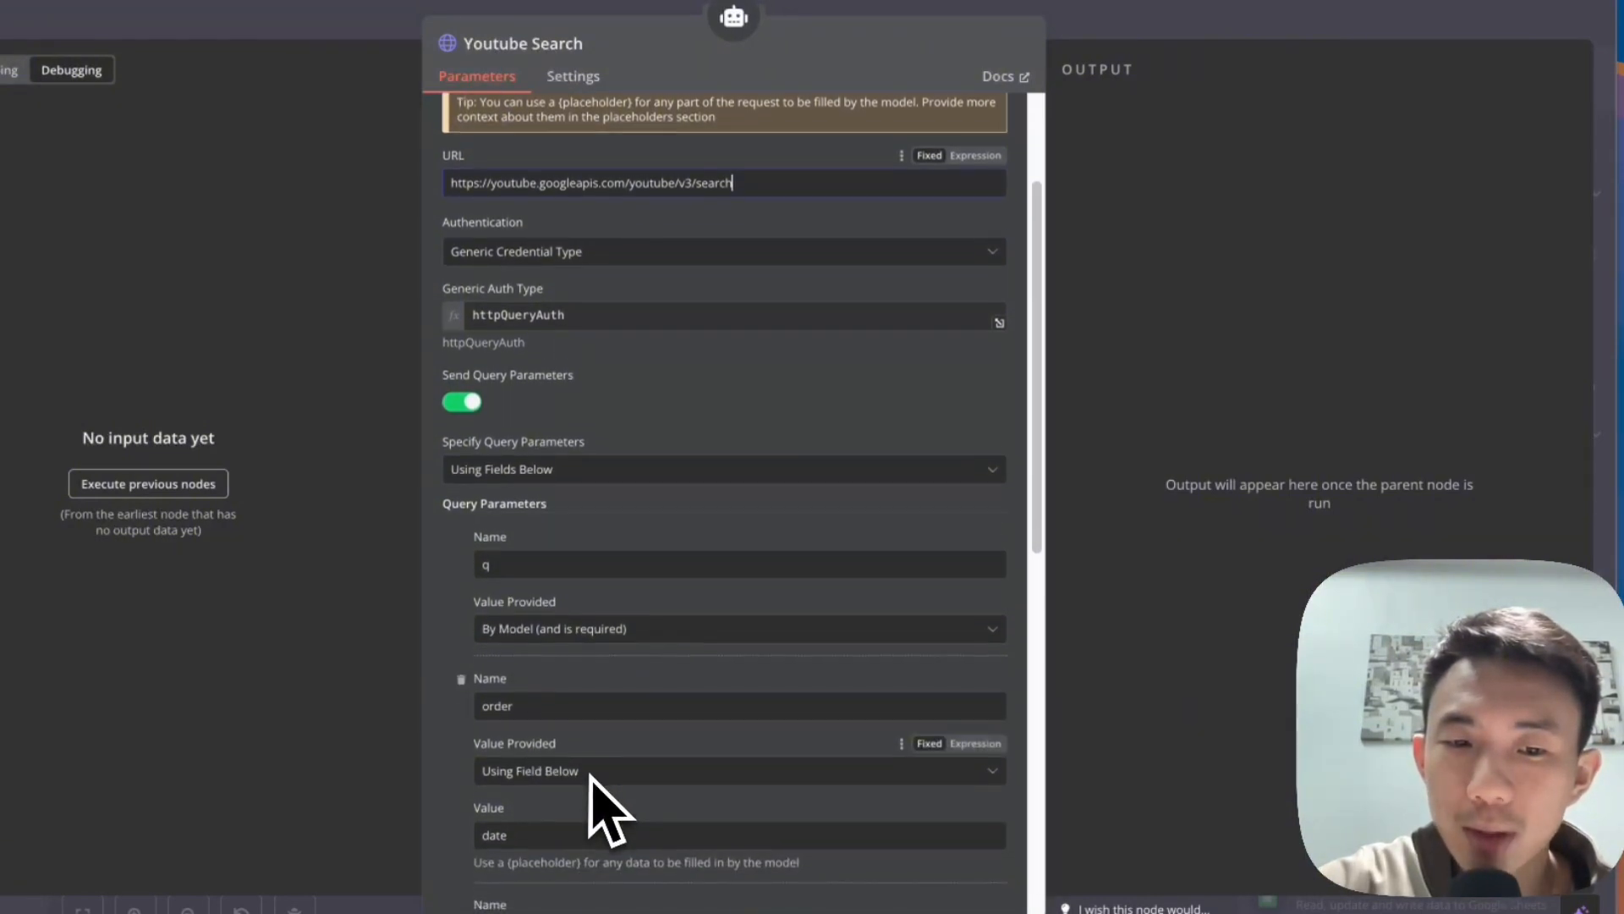
scroll(603, 811, down, 2)
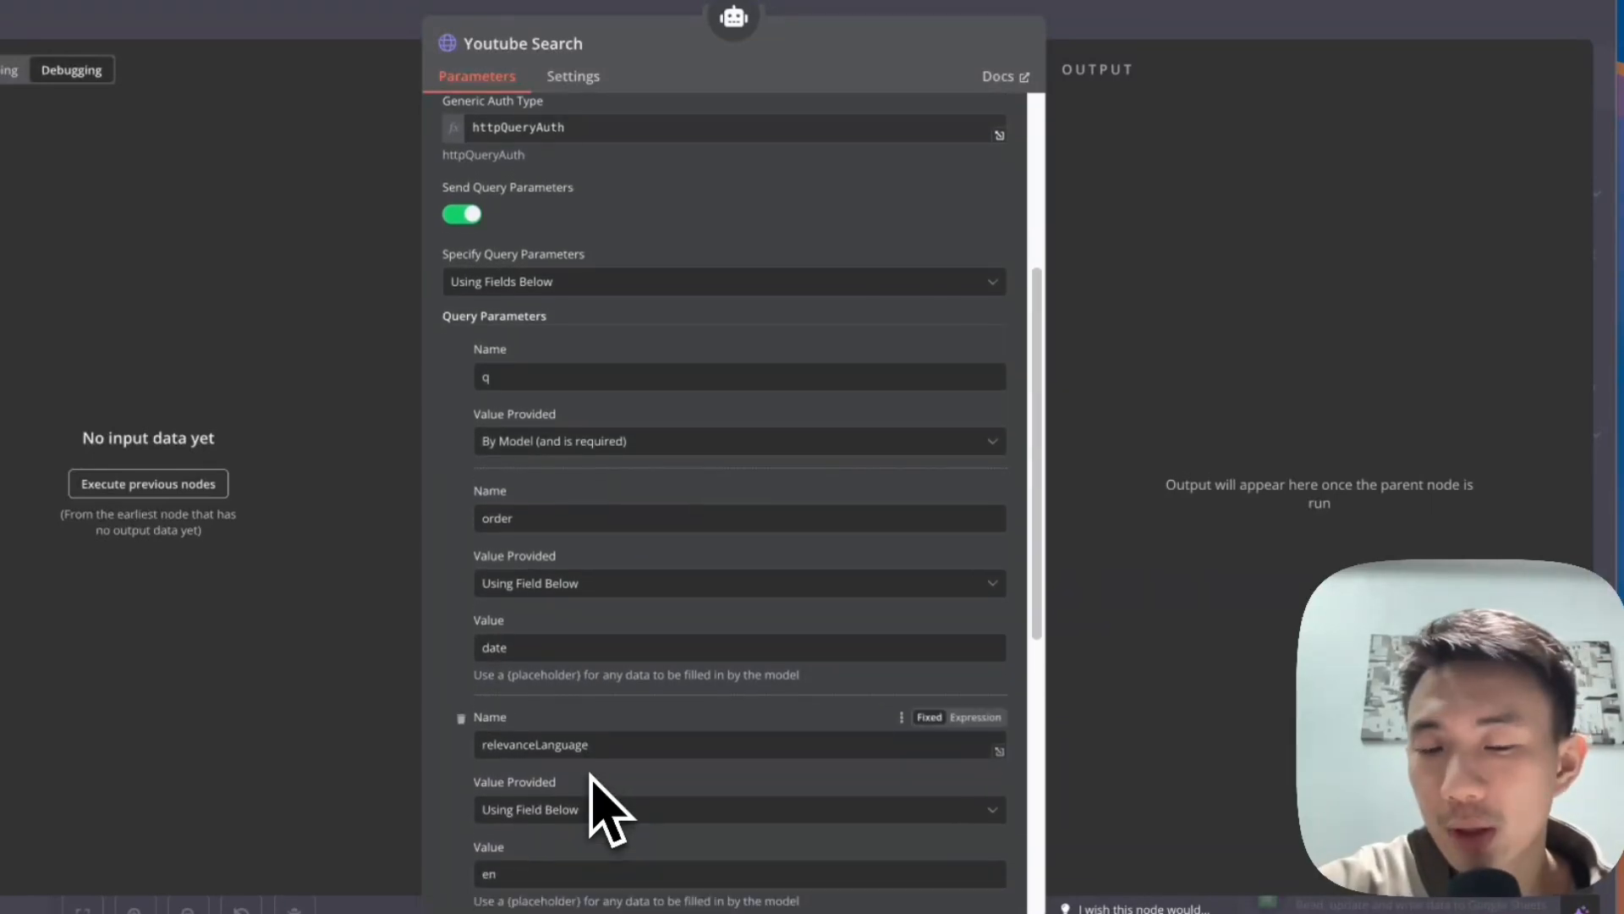
scroll(592, 777, down, 3)
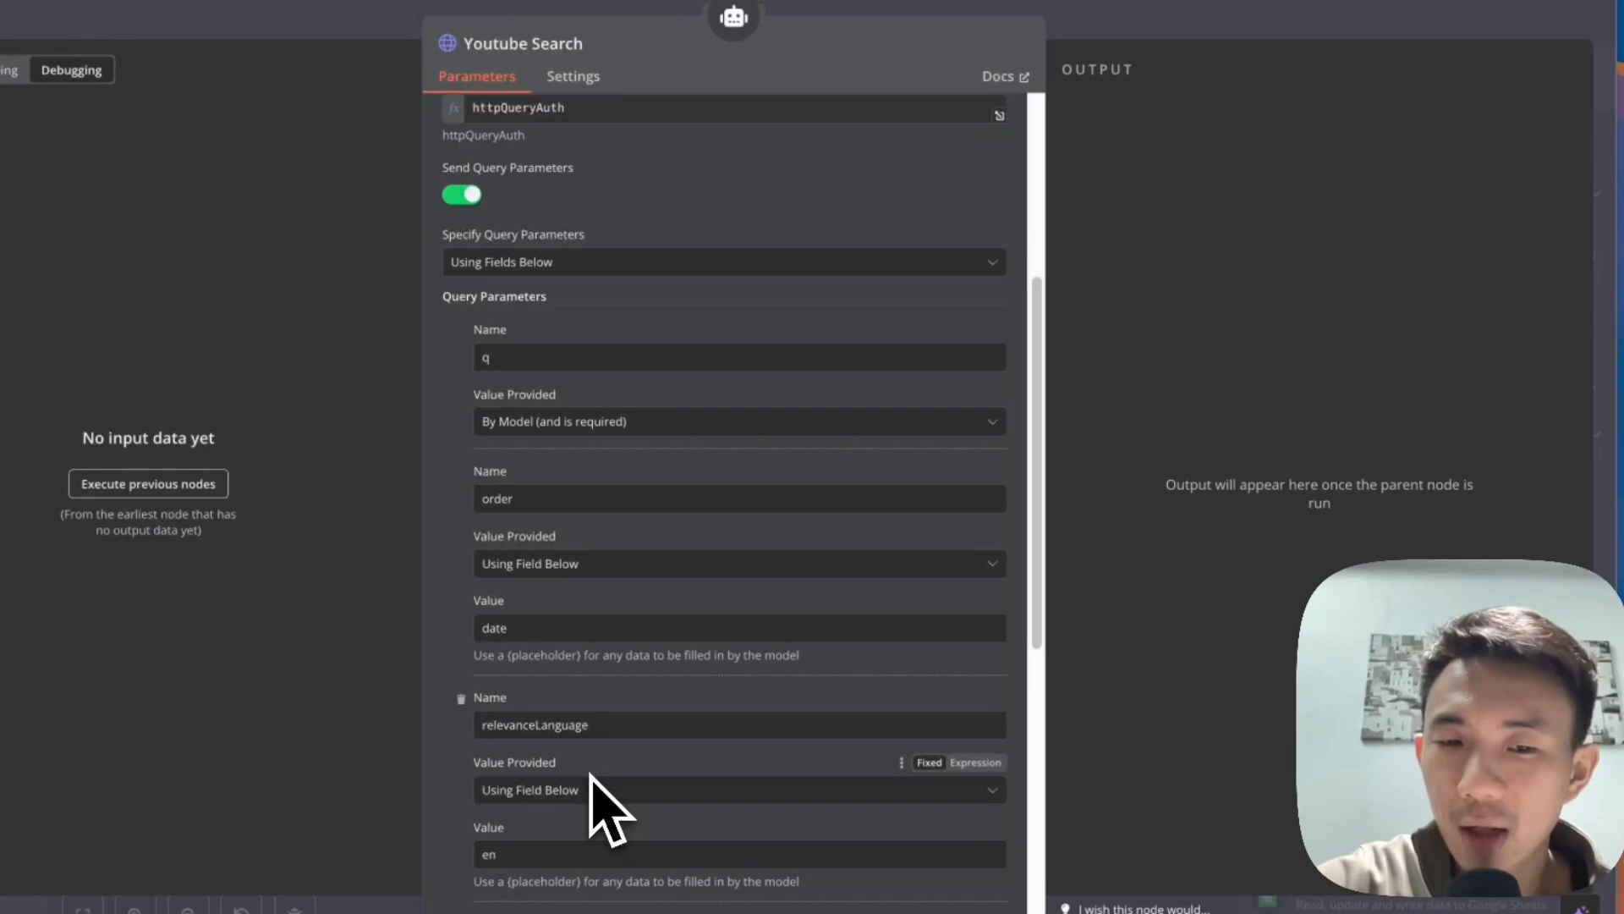
scroll(608, 808, down, 2)
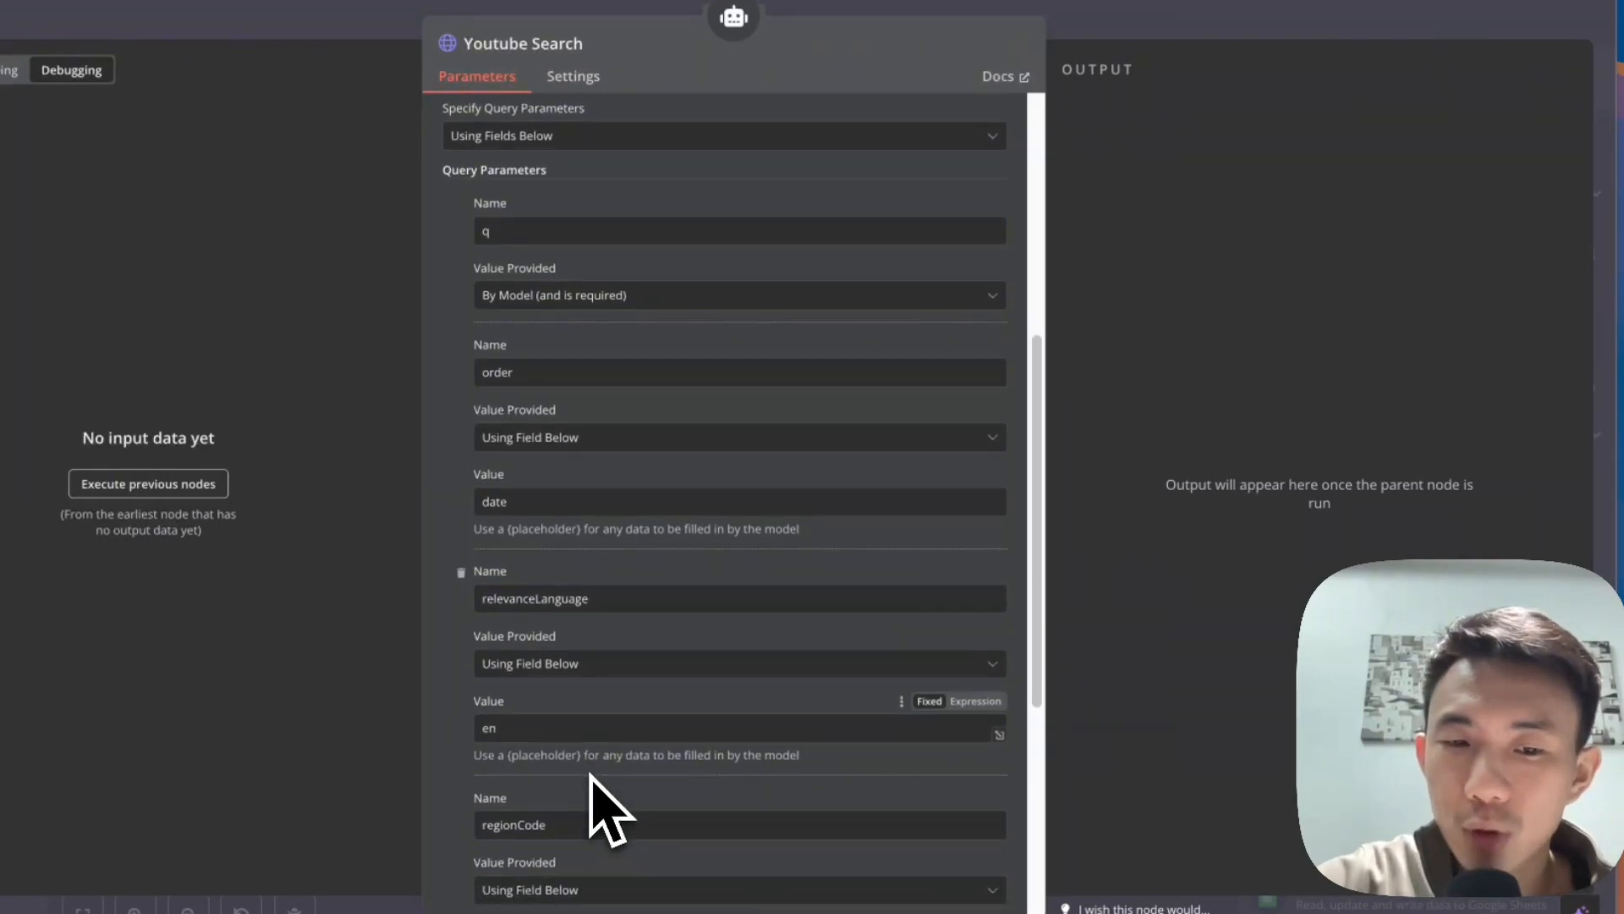
scroll(592, 777, down, 3)
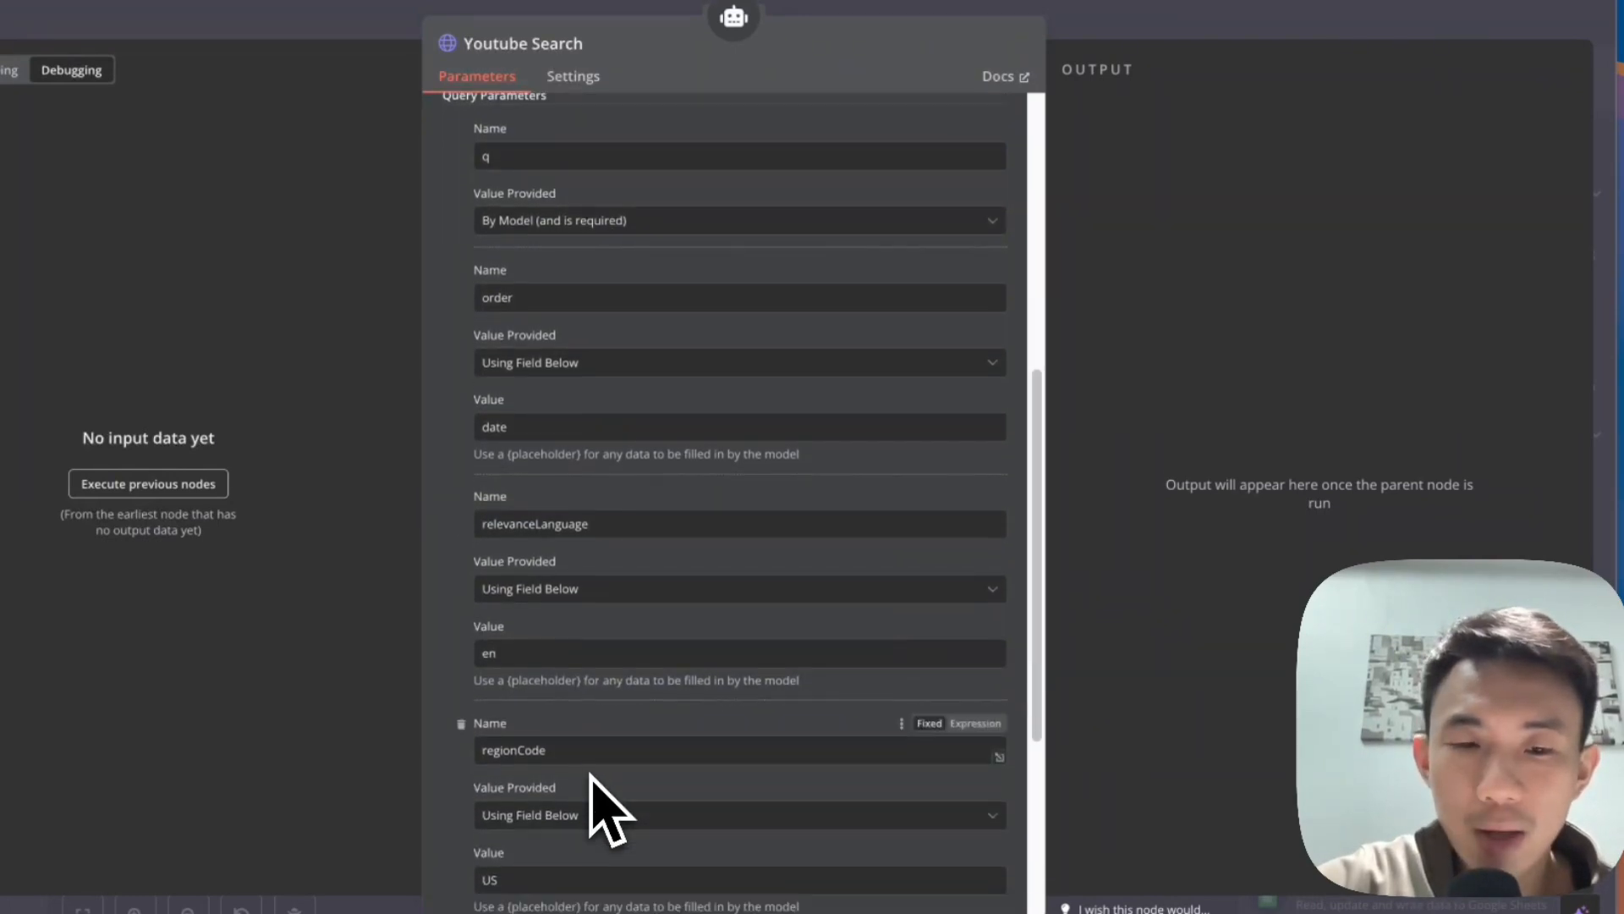
scroll(593, 776, down, 3)
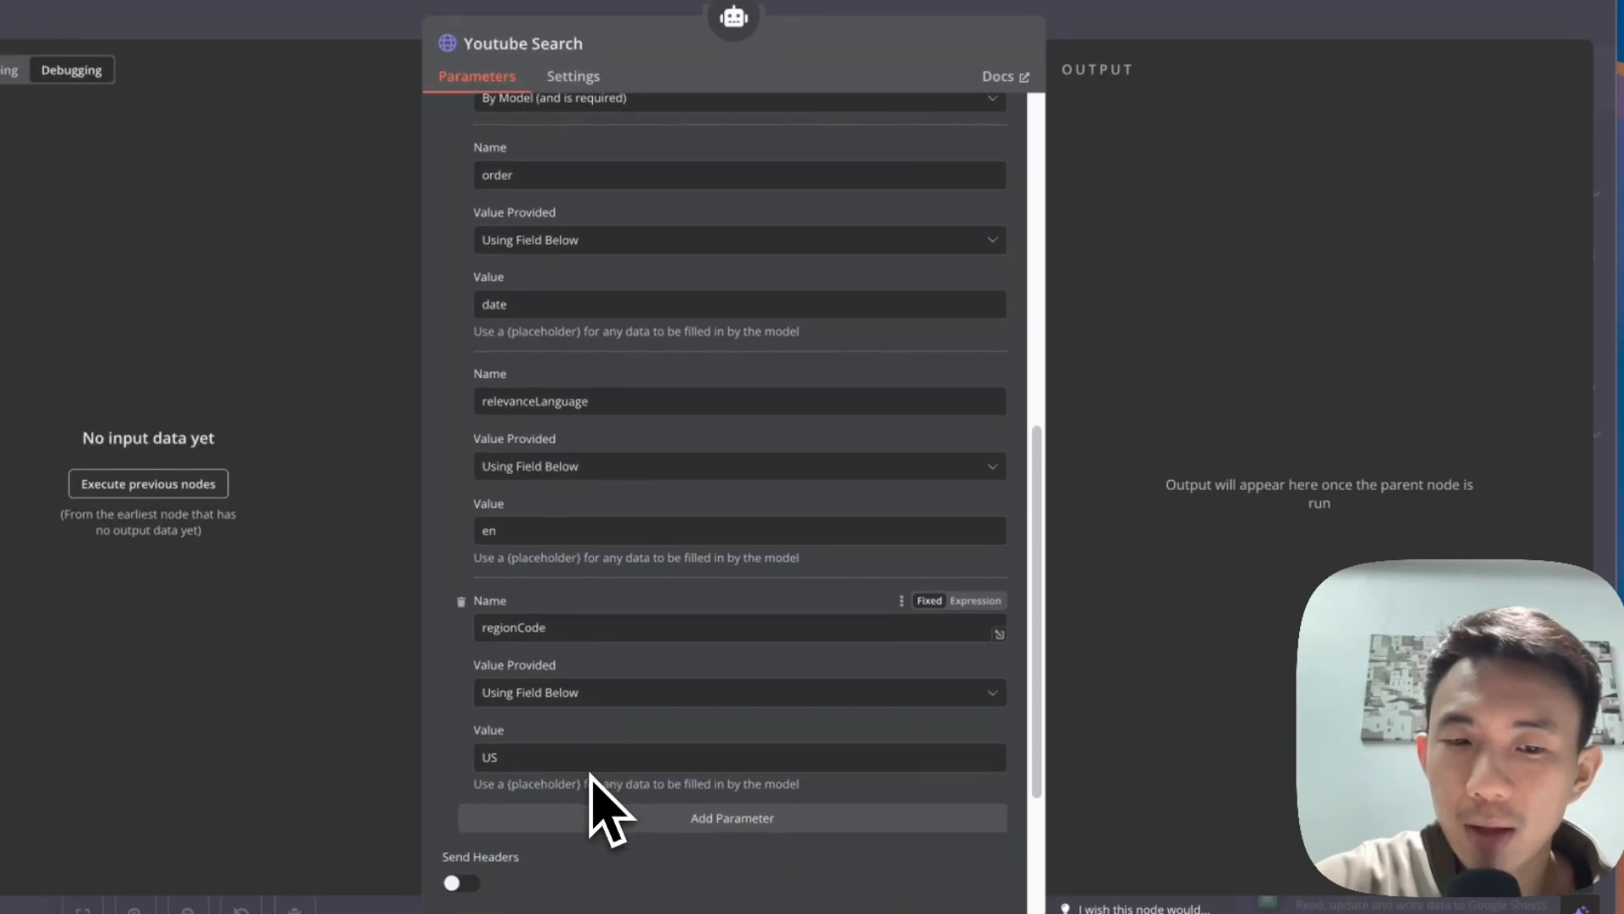
scroll(589, 774, down, 5)
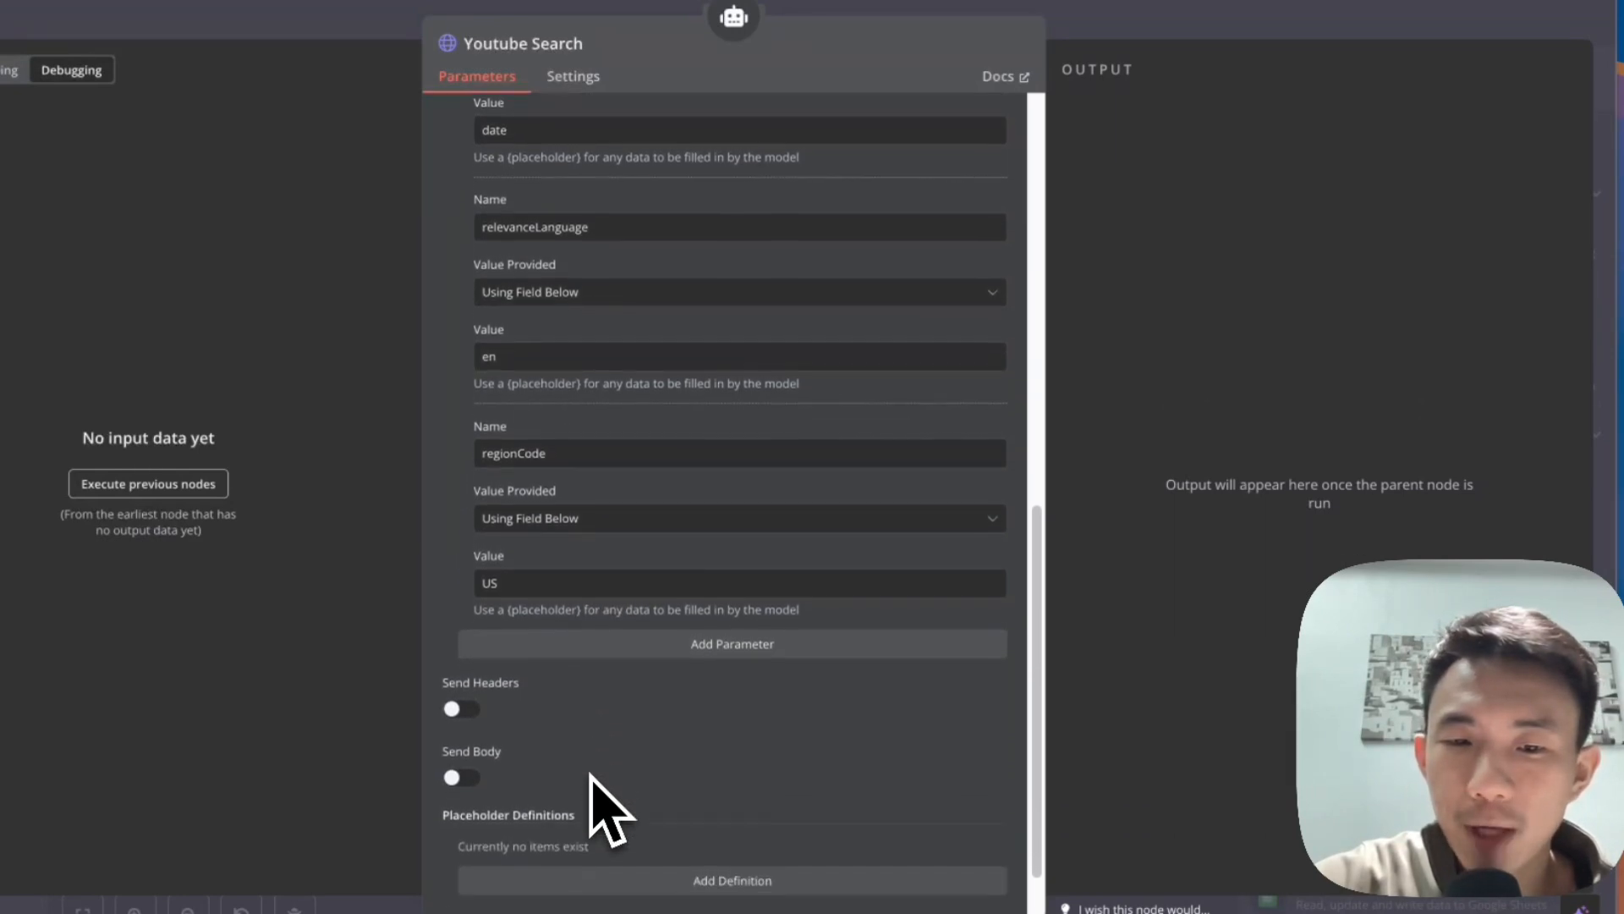
scroll(592, 776, up, 20)
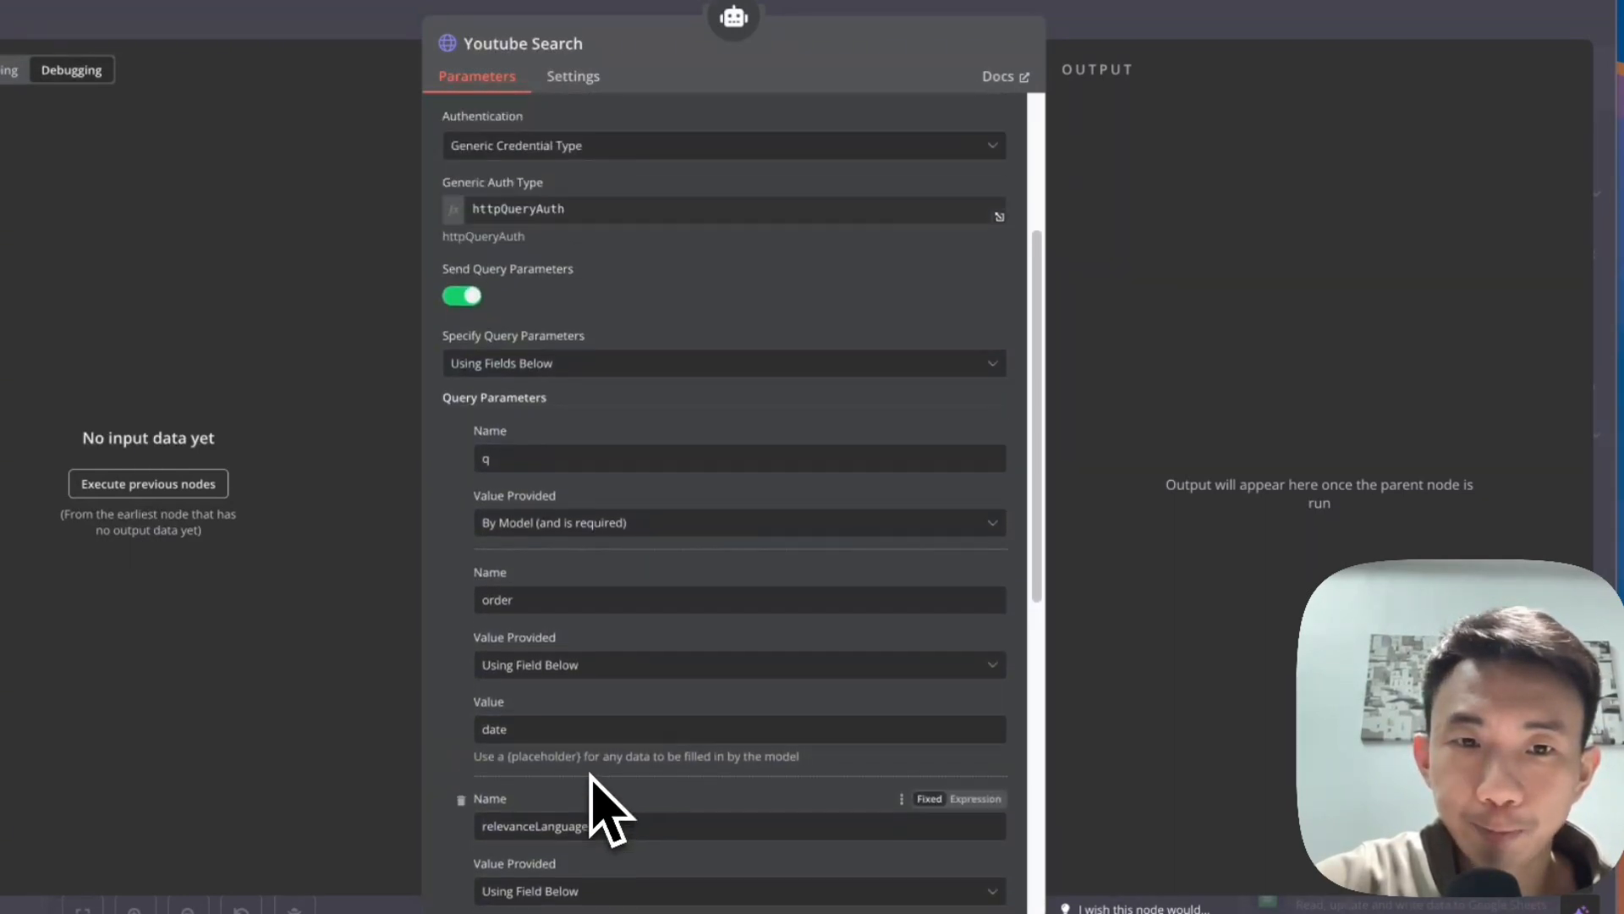
scroll(592, 776, up, 3)
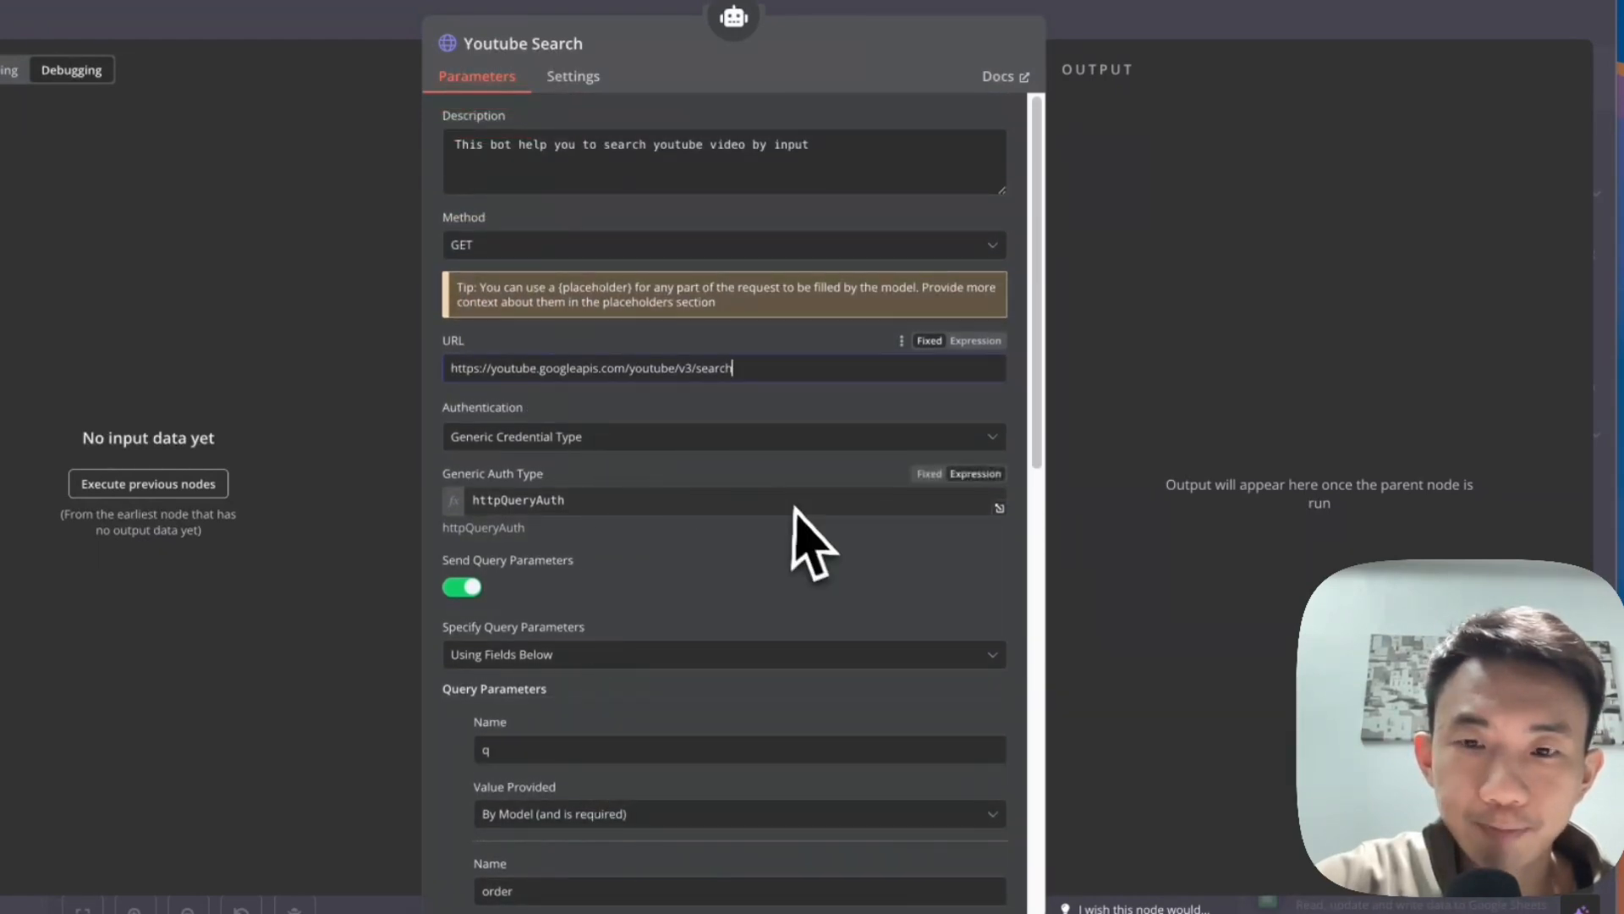
- Set the Youtube Search tool's Generic Auth Type to a fixed value and compare it with Perplexity Search's authentication settings
click(929, 474)
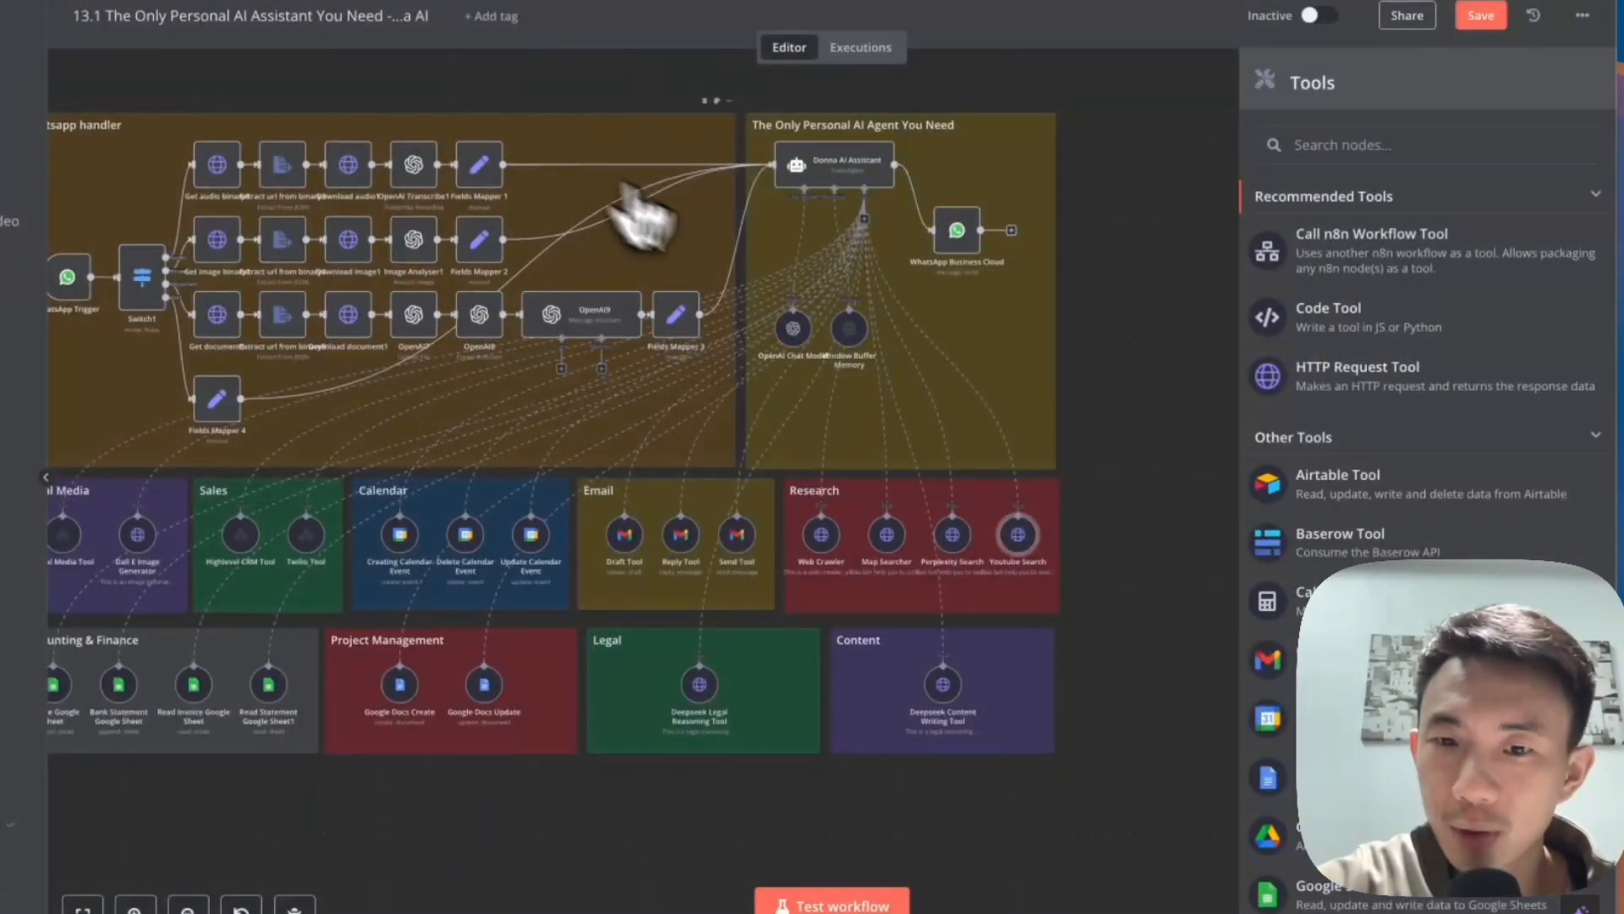
double_click(956, 547)
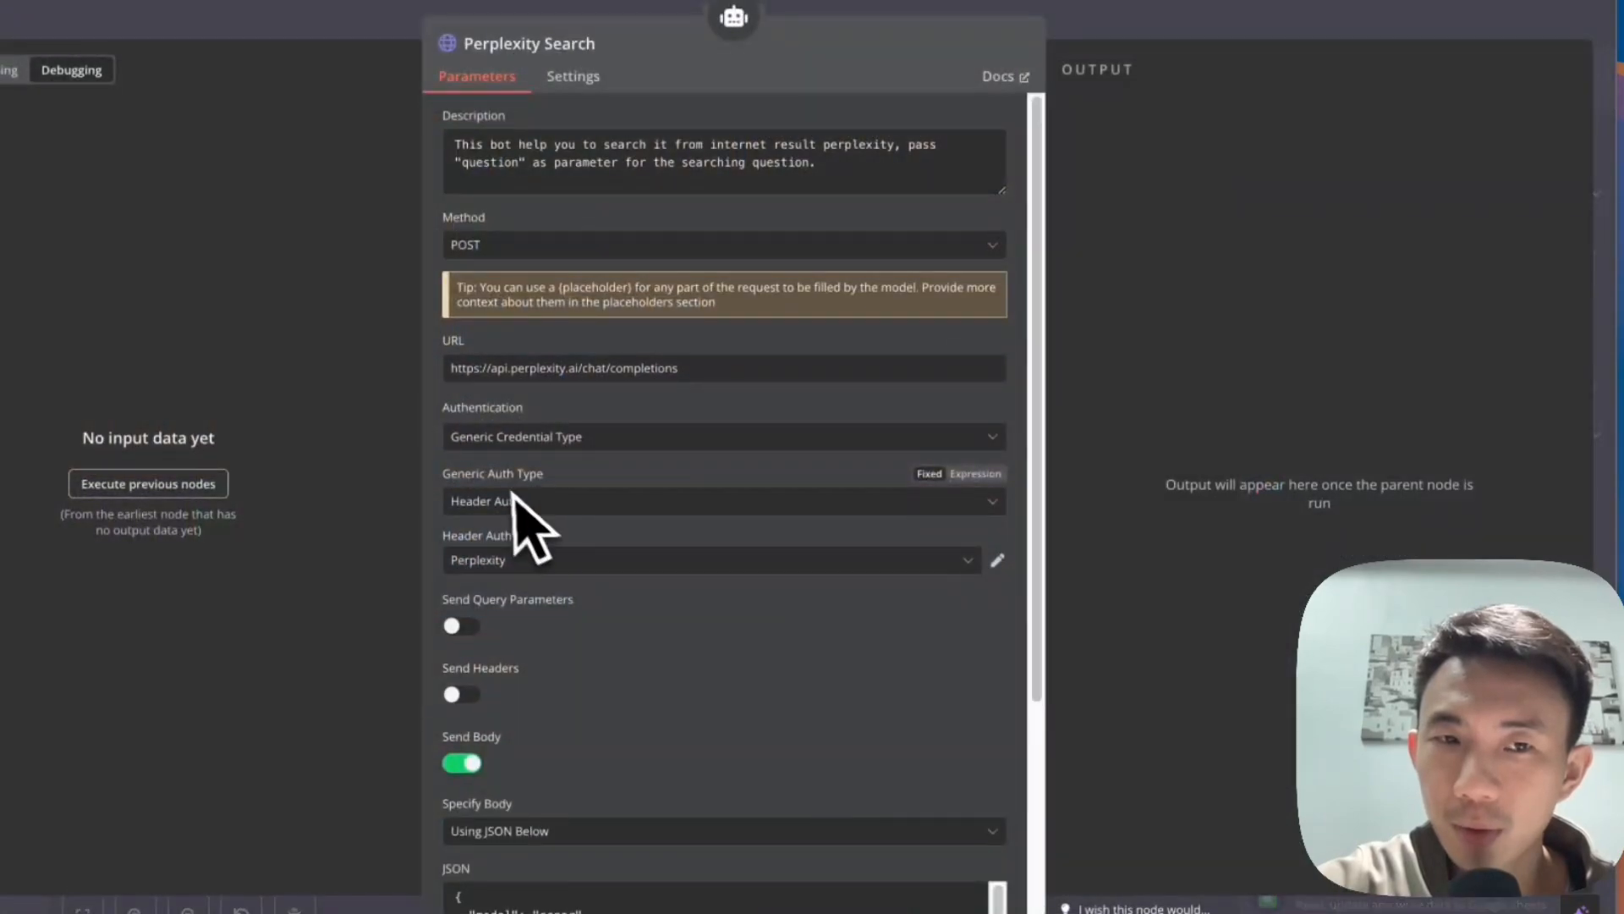
click(330, 32)
- Review the Youtube Search tool's Query Auth credential, close it and the tool, and save the workflow
double_click(1019, 536)
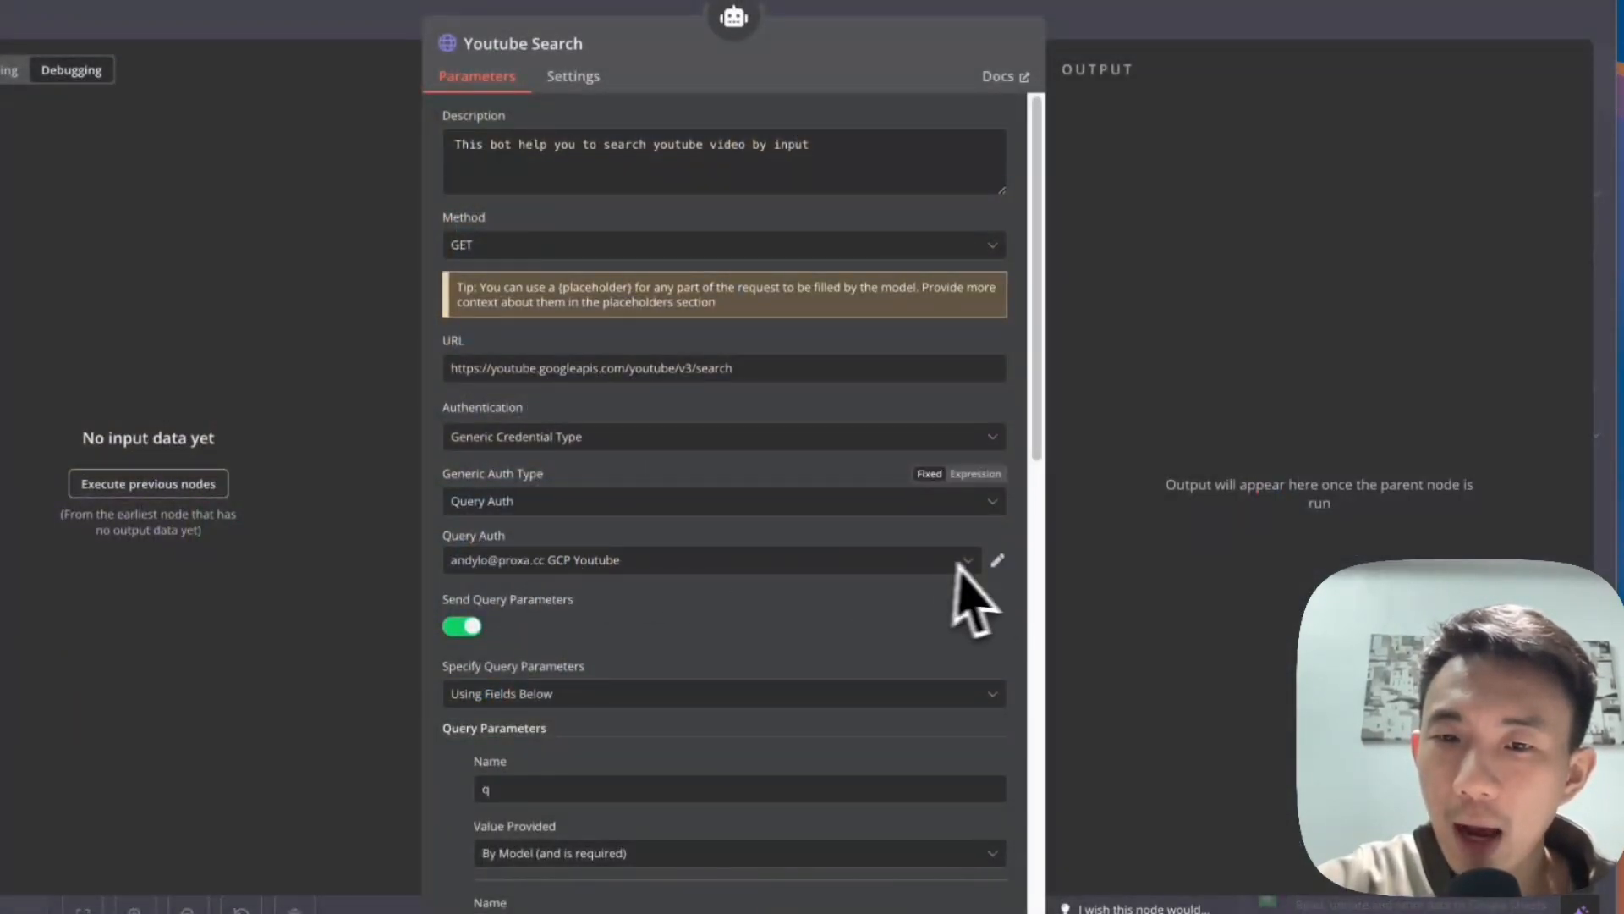
click(1001, 565)
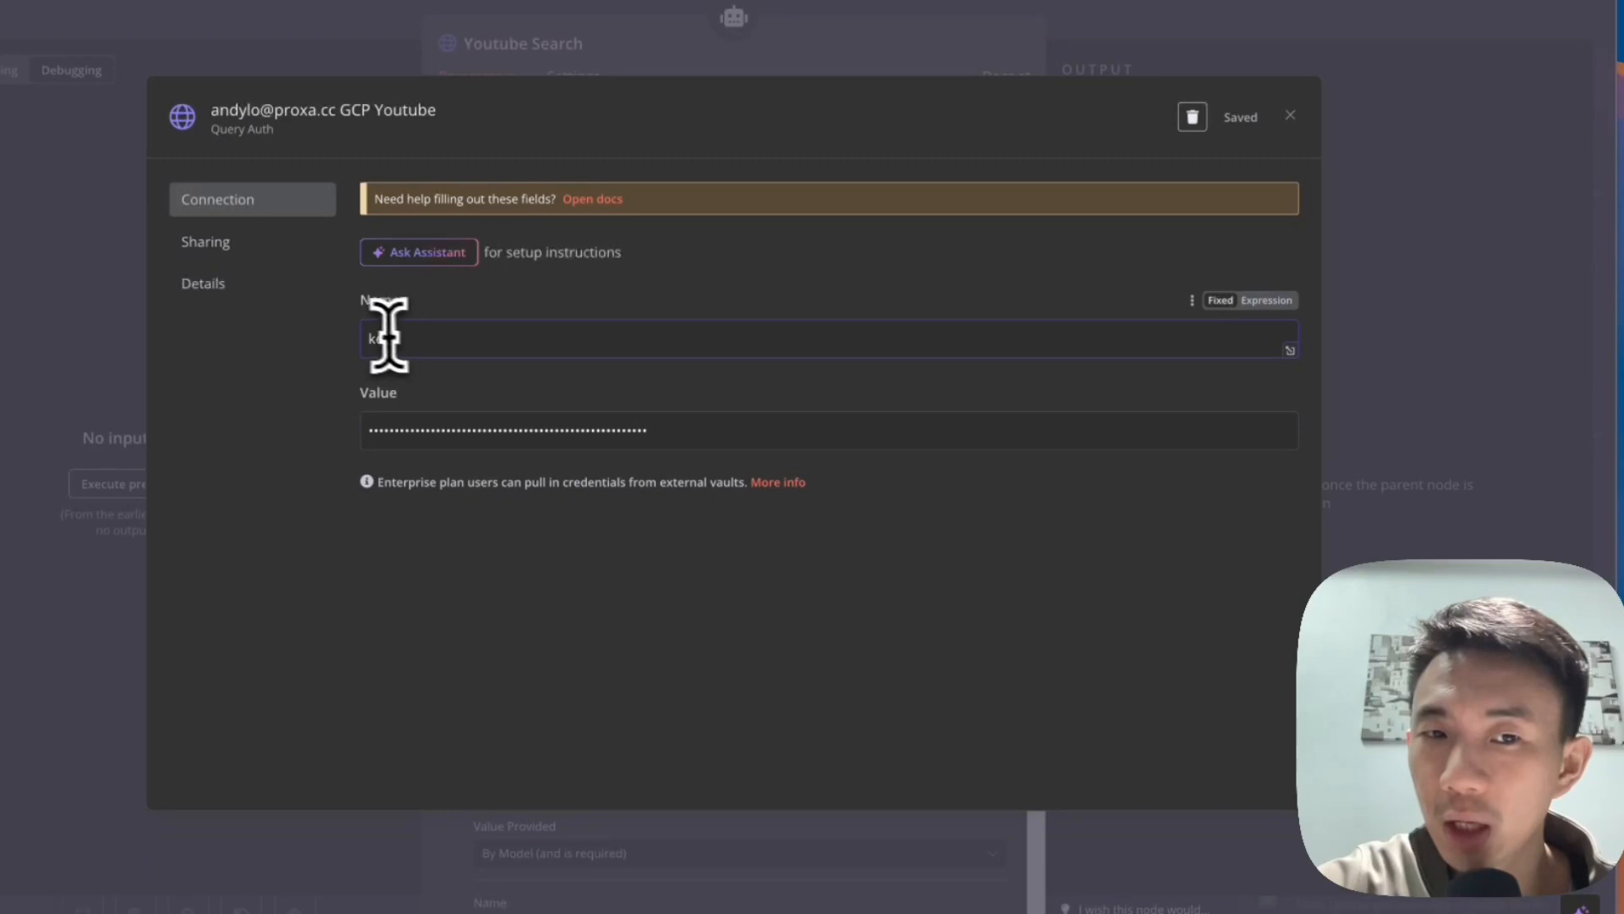
click(419, 51)
click(404, 17)
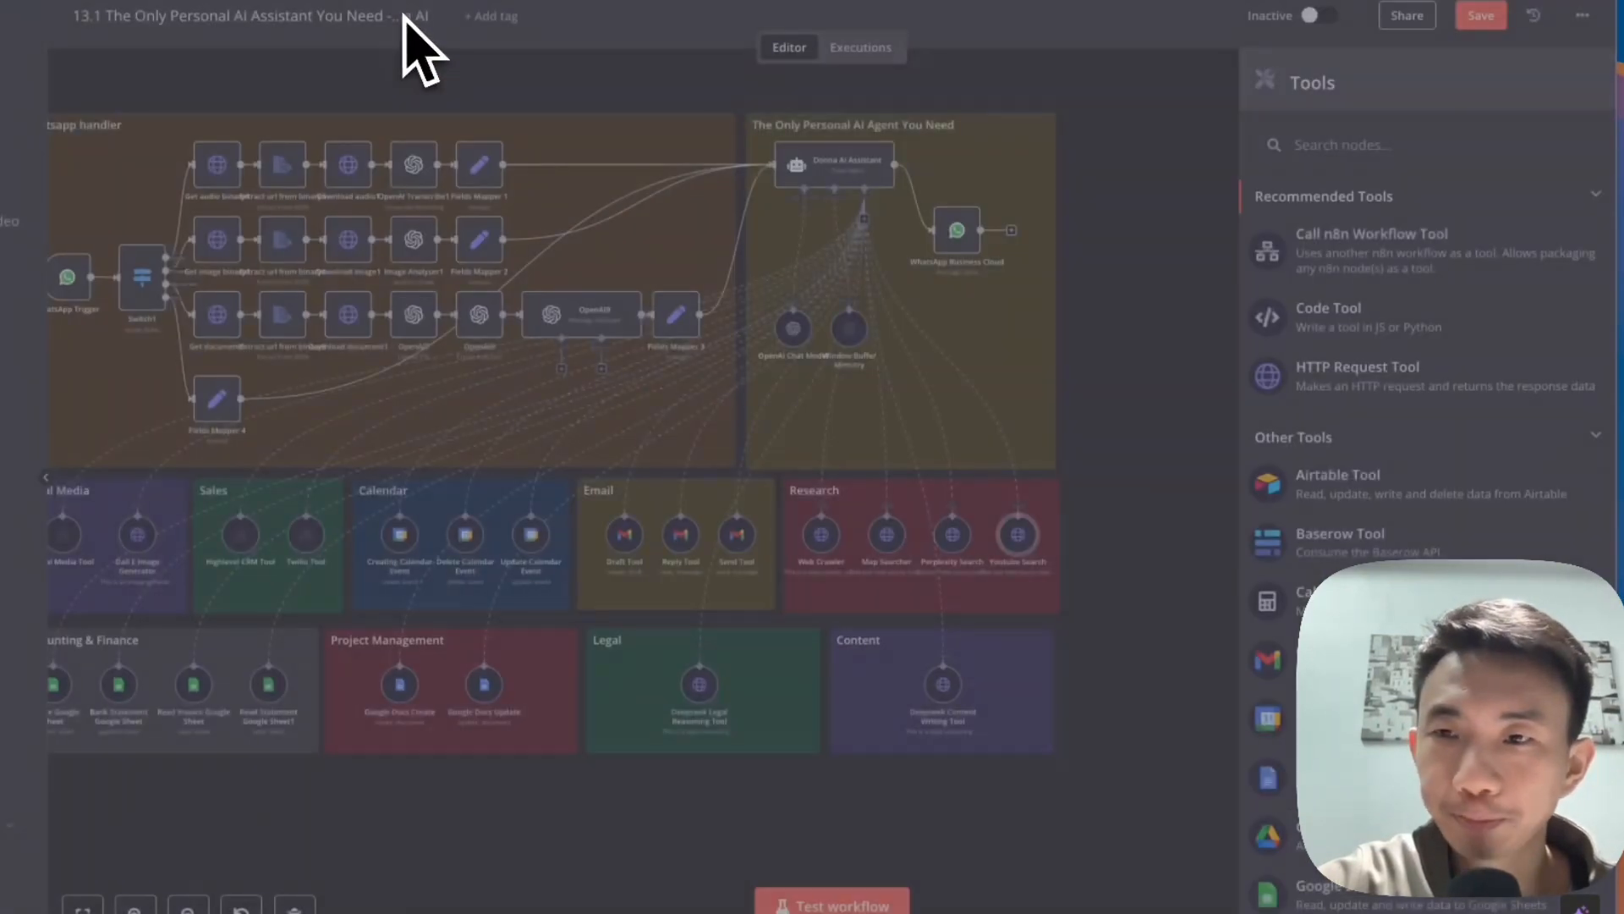
click(1468, 15)
- Open the Invoice Google Sheet tool under Accounting & Finance and examine its description, operation, document and sheet settings
scroll(1144, 571, left, 5)
scroll(1144, 571, down, 2)
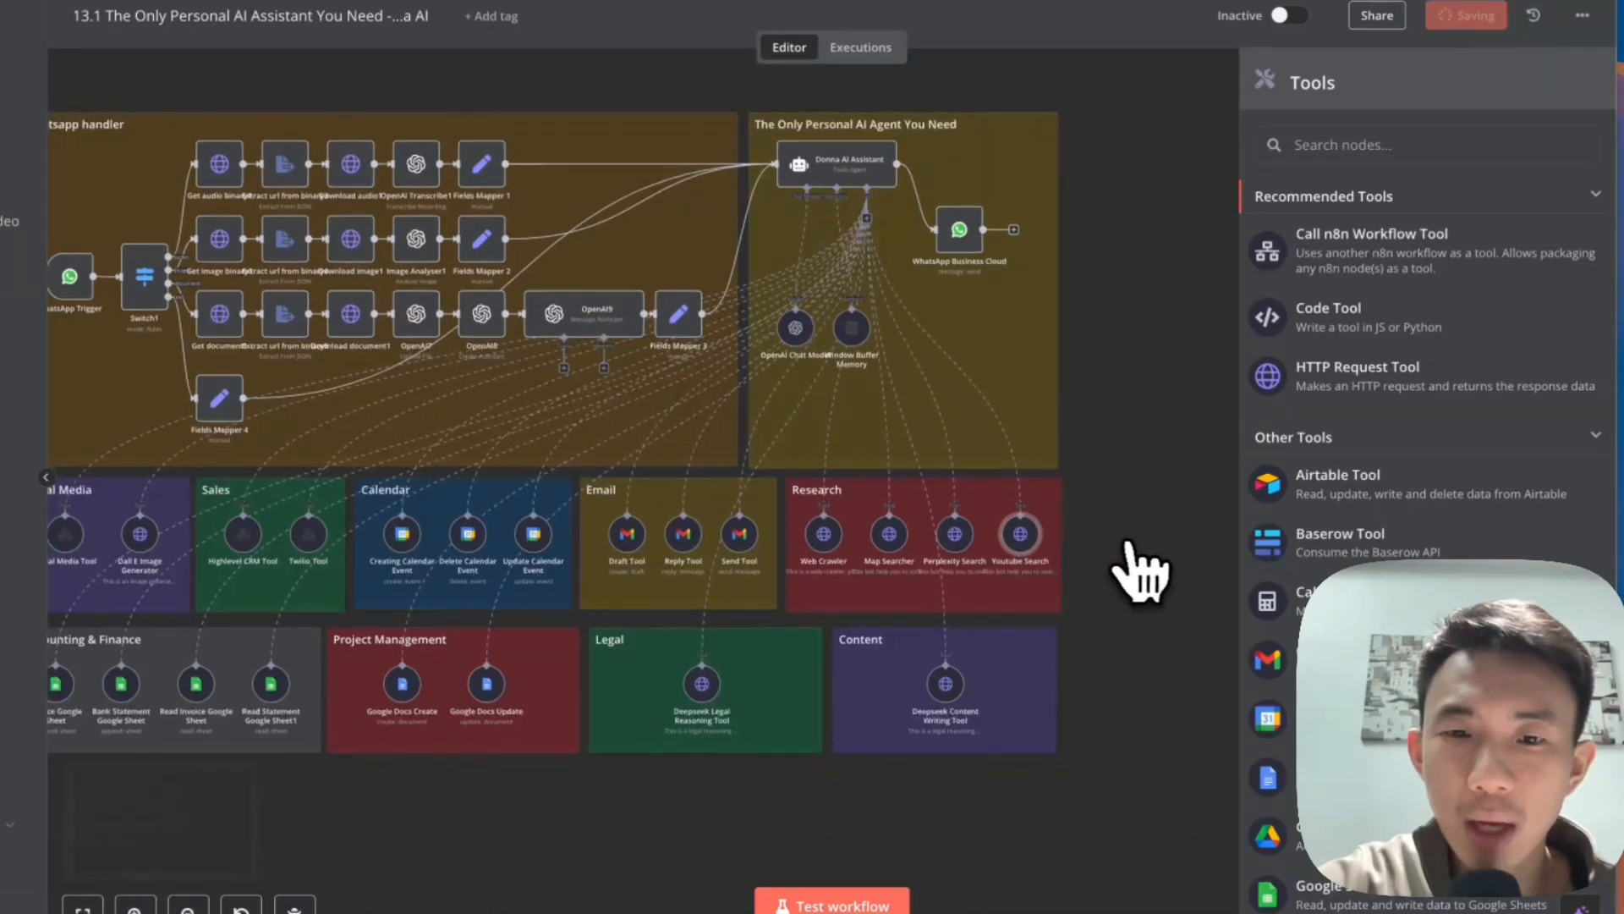
scroll(1144, 571, down, 1)
scroll(1143, 571, left, 1)
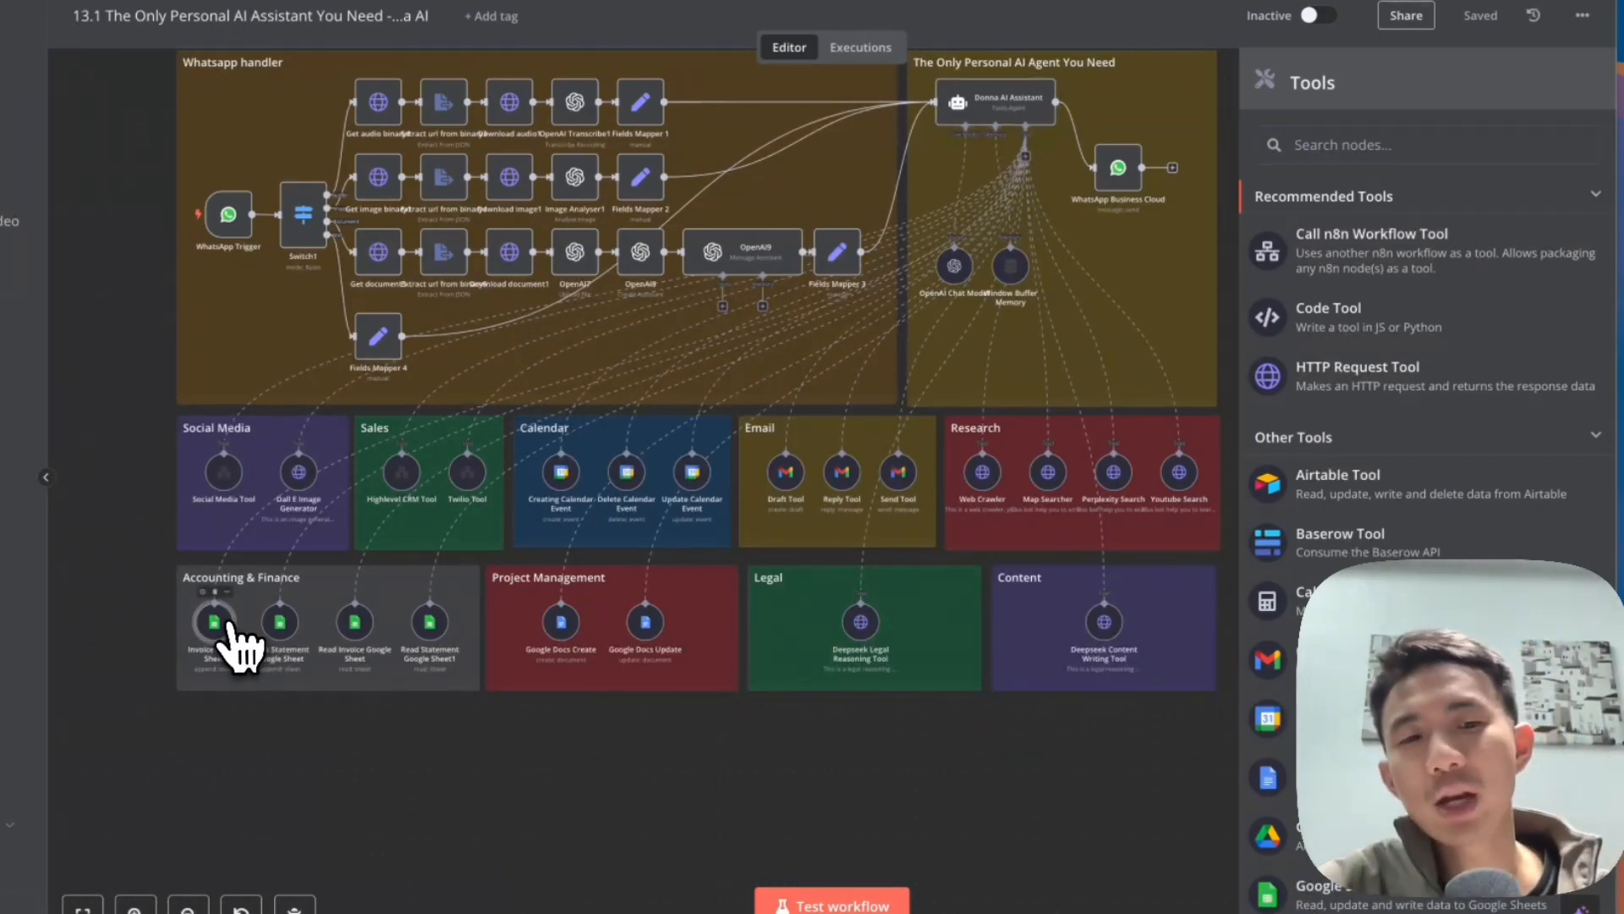
double_click(226, 633)
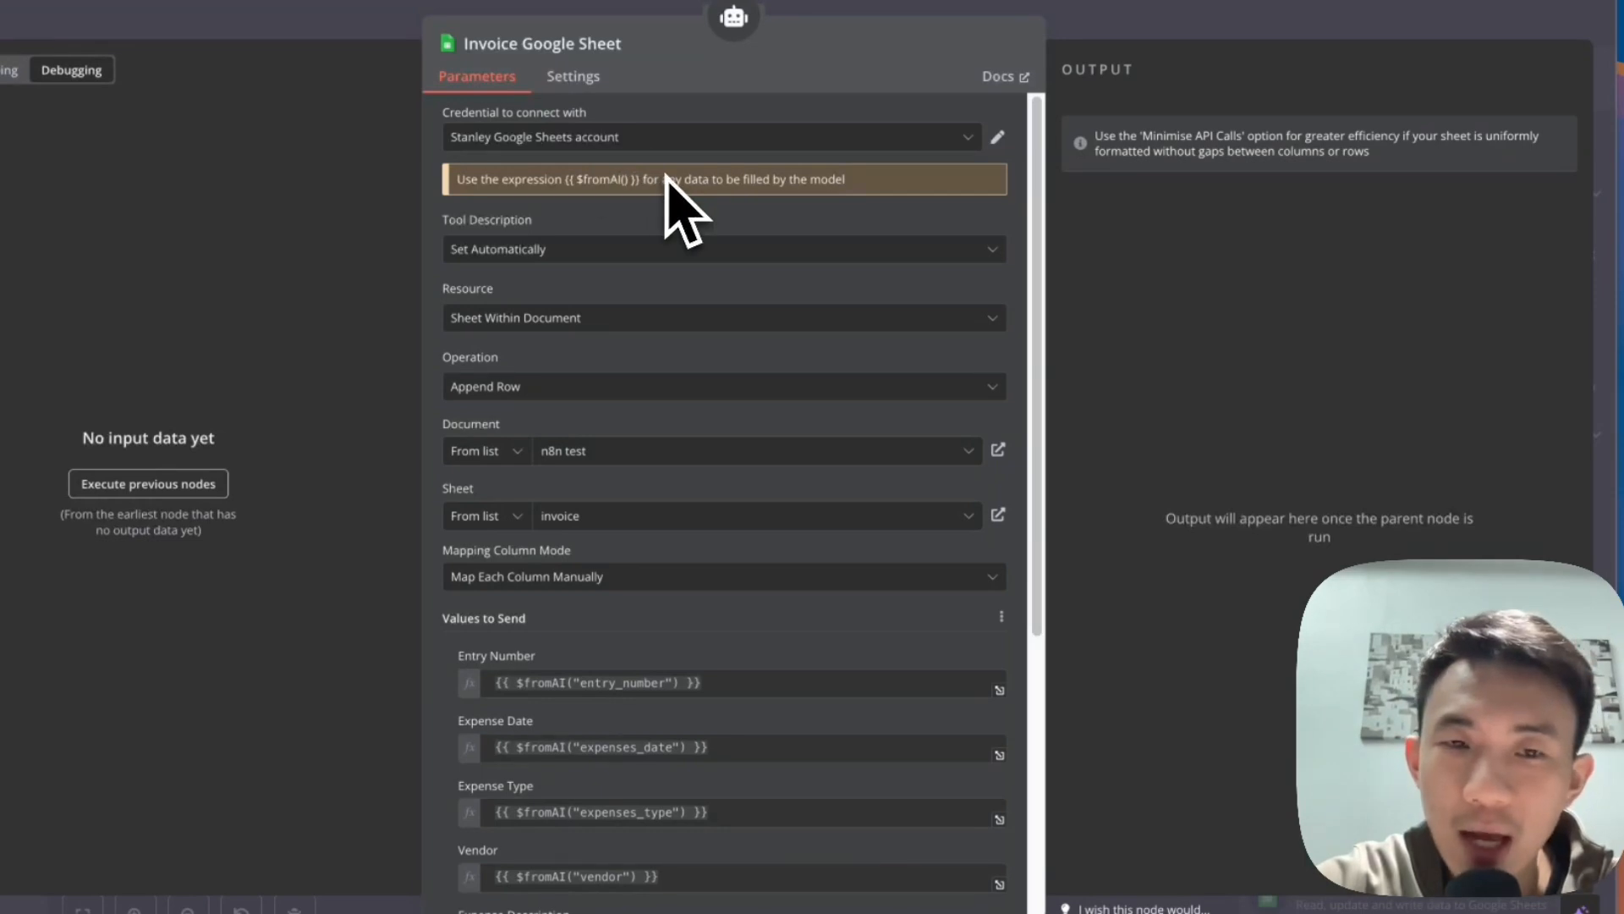
scroll(667, 175, down, 1)
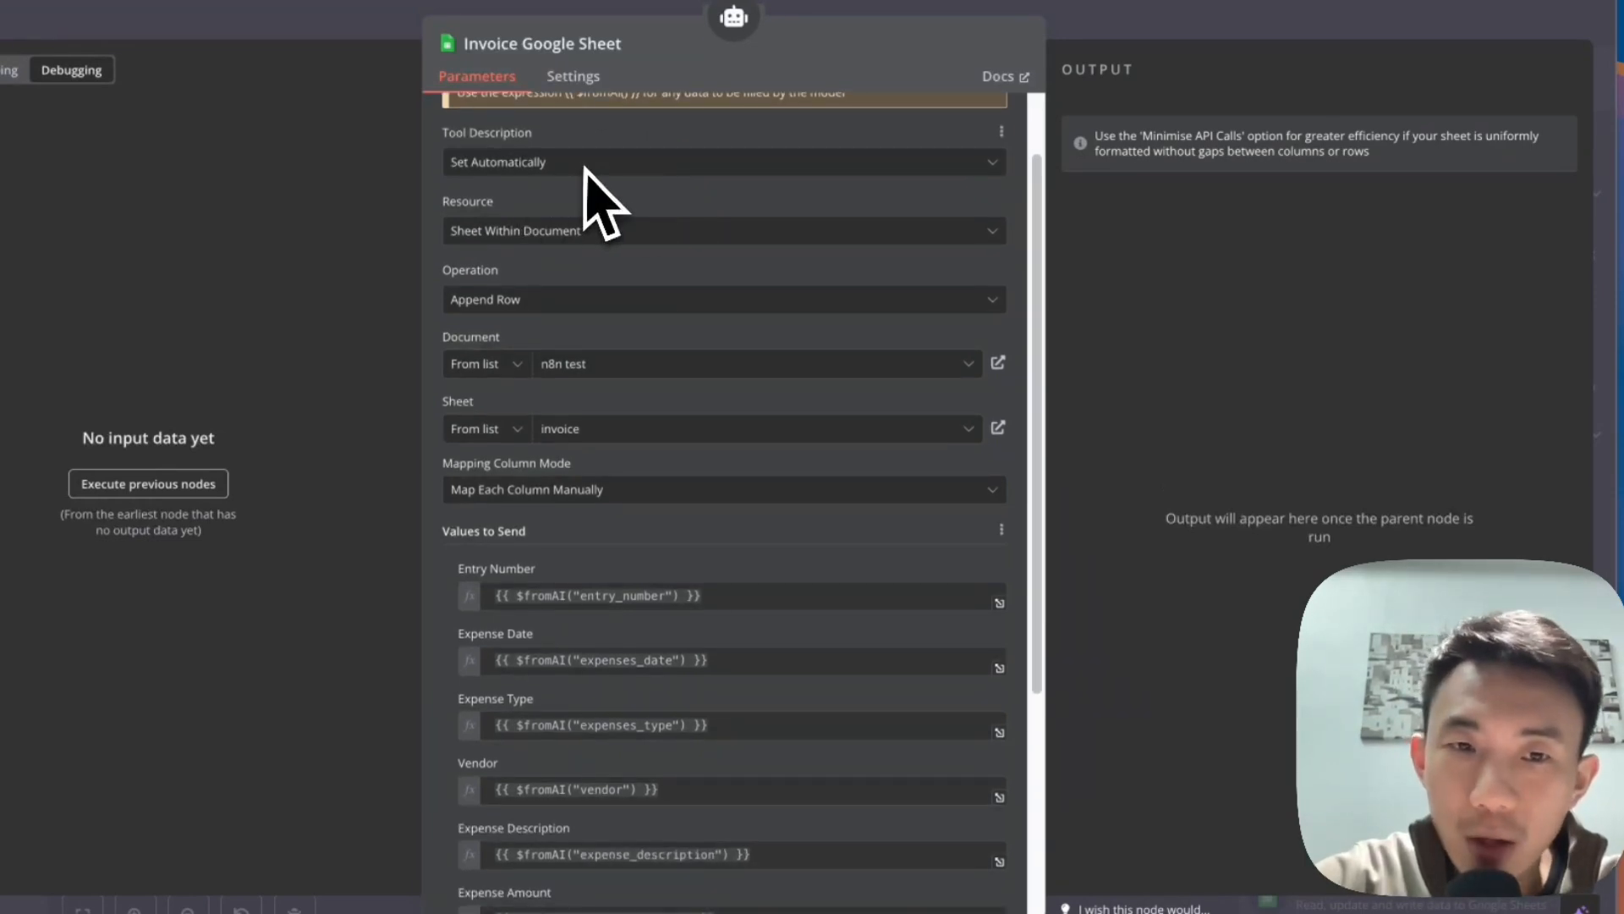
scroll(592, 203, down, 1)
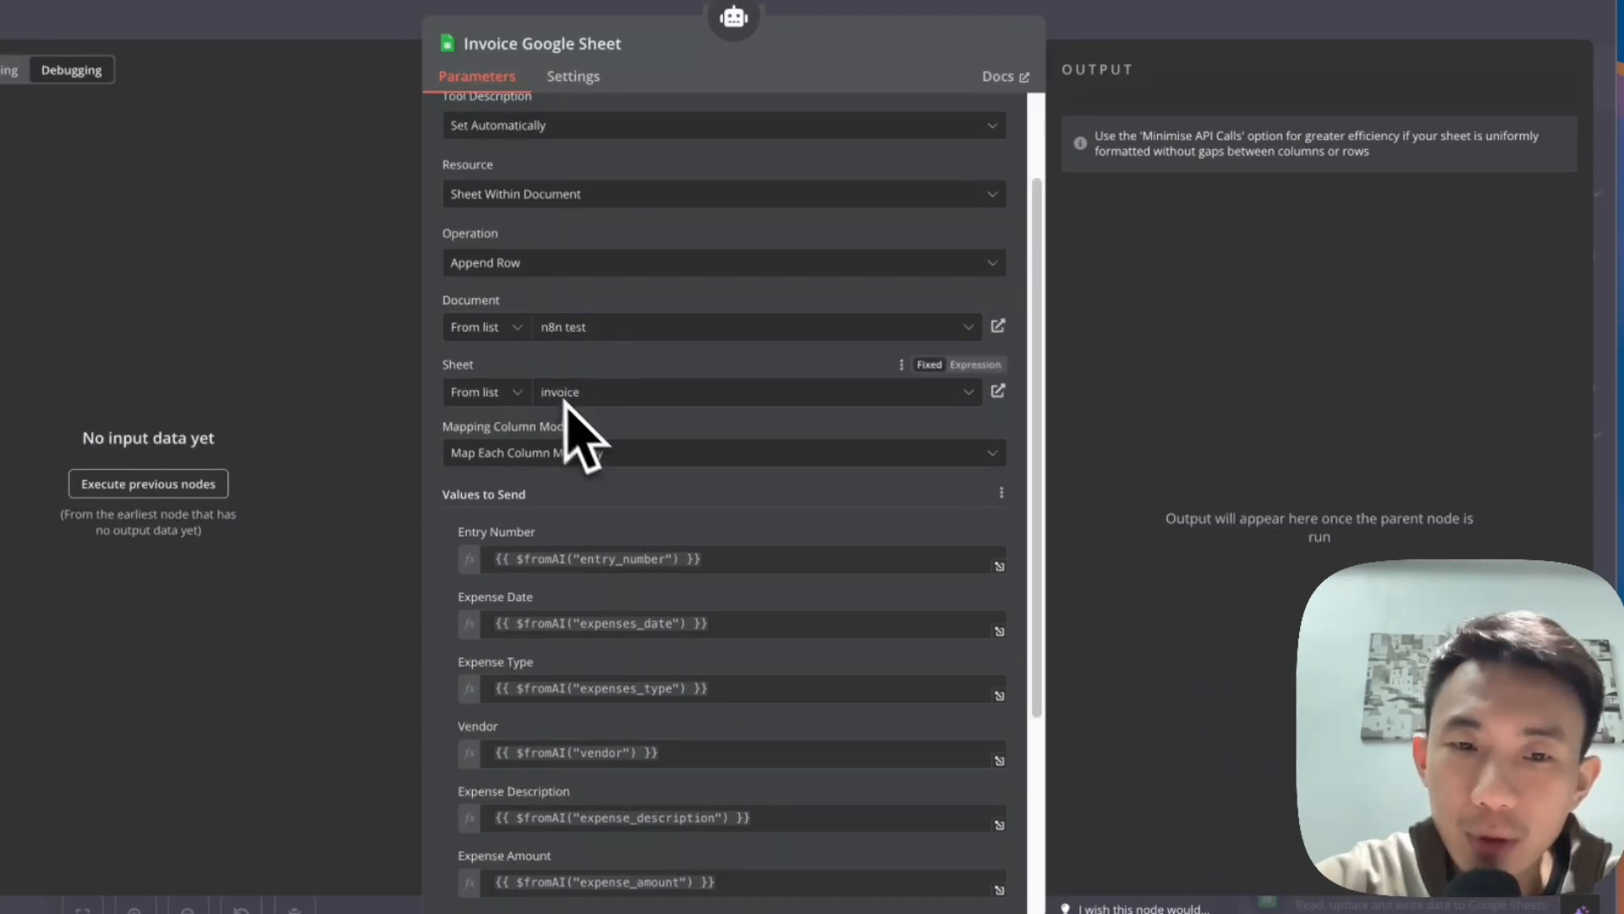
scroll(584, 397, down, 1)
scroll(577, 393, down, 1)
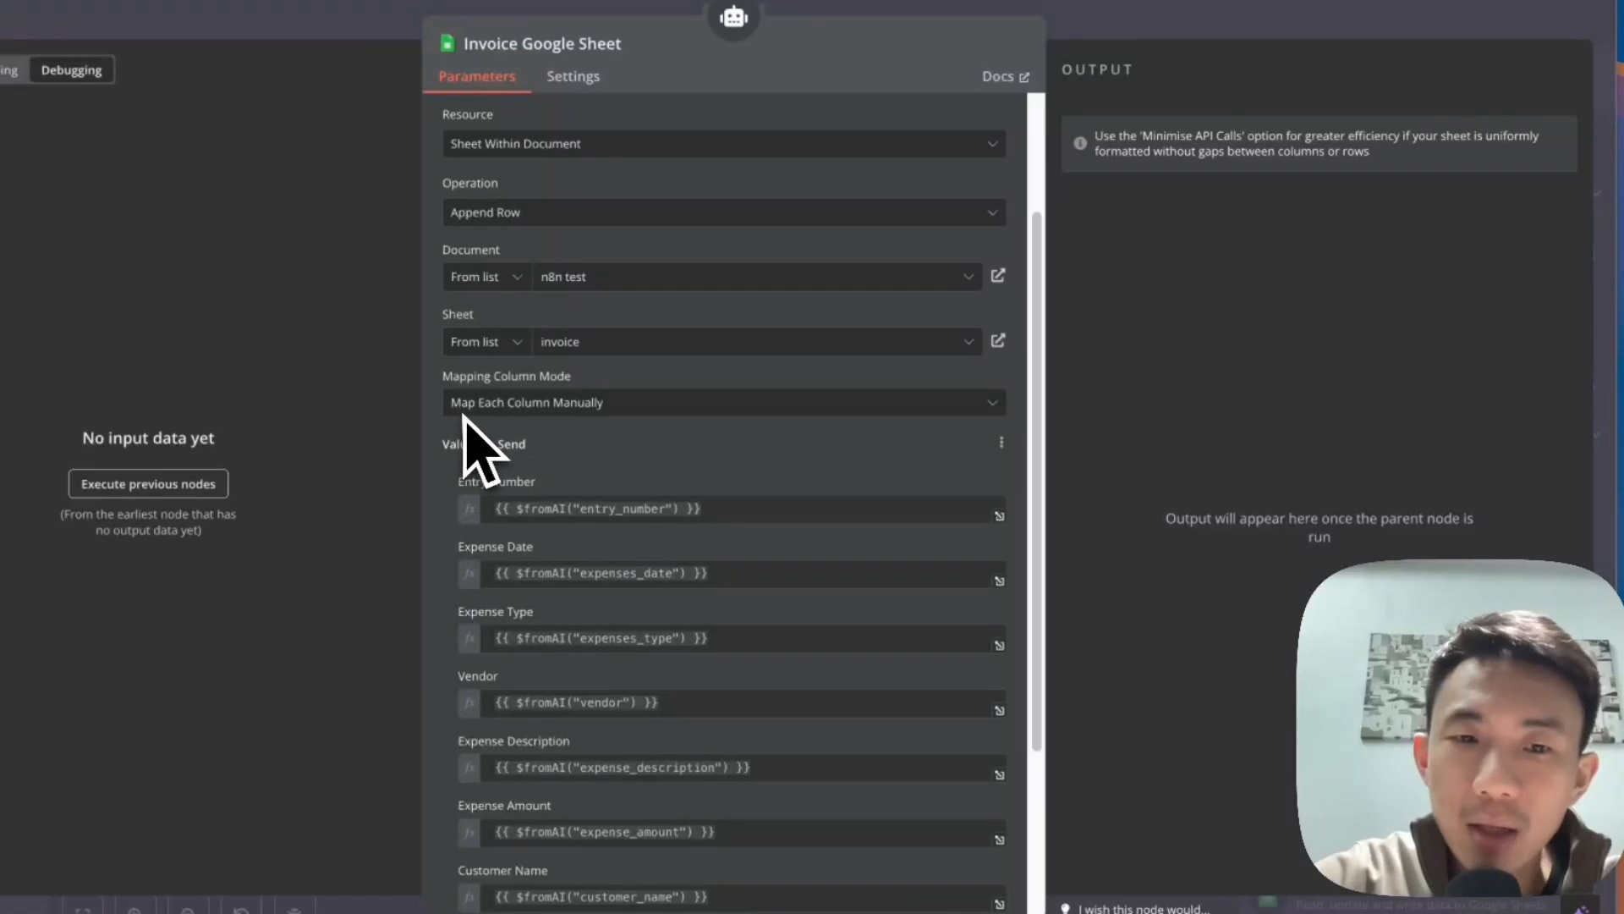
- Review the Invoice Google Sheet tool's column mapping mode and the $fromAI expressions in its values to send, and close the tool
scroll(592, 422, down, 3)
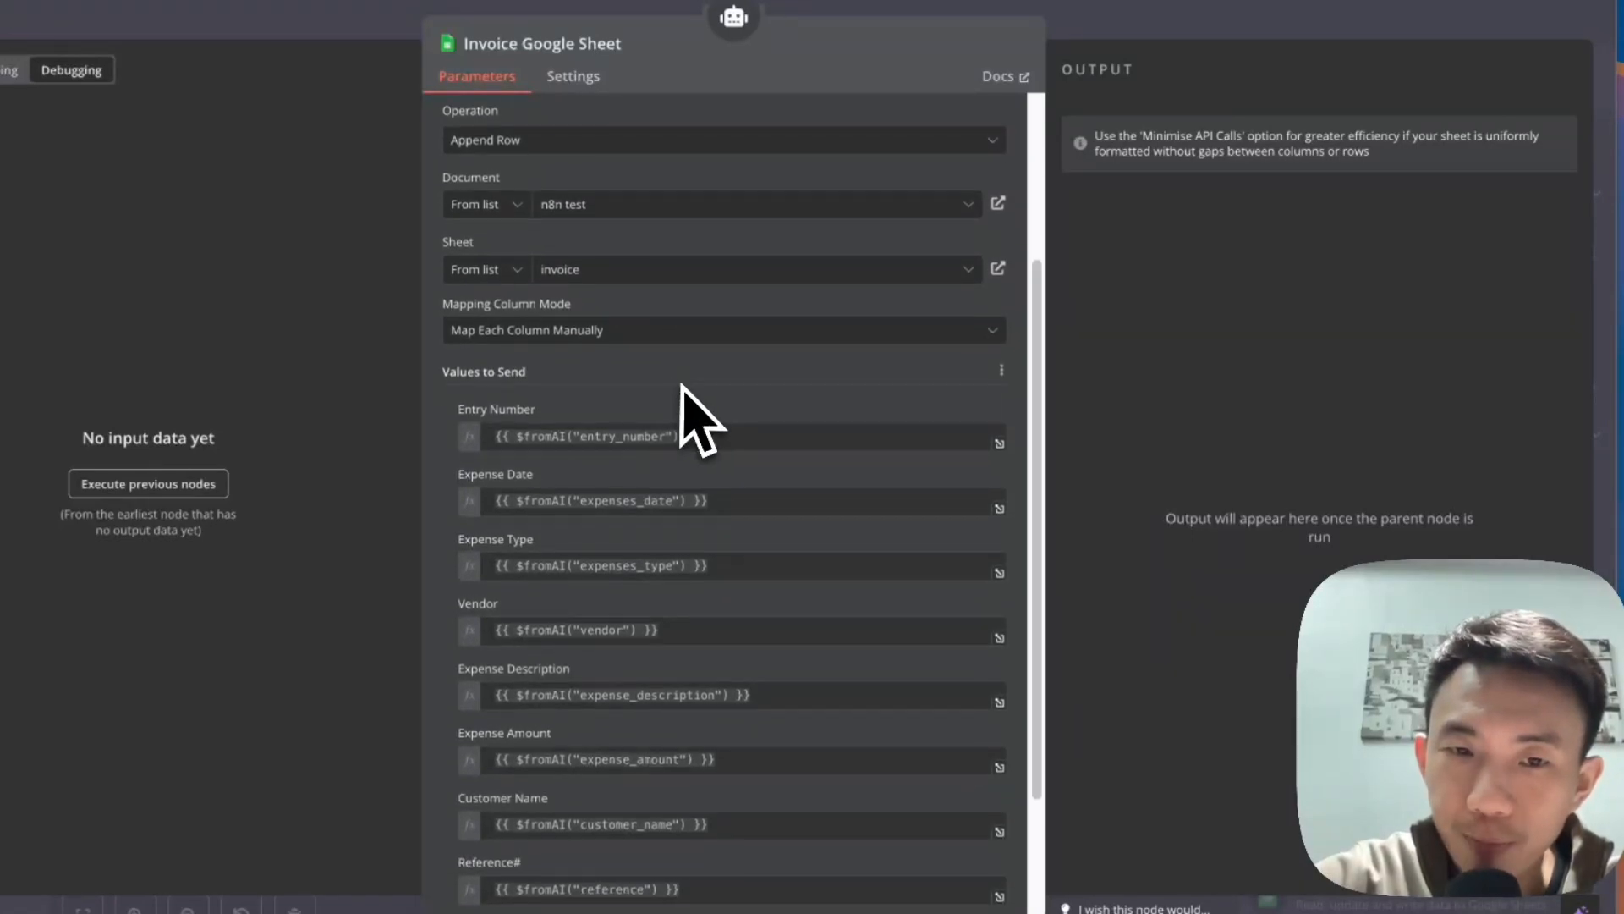
scroll(672, 379, down, 1)
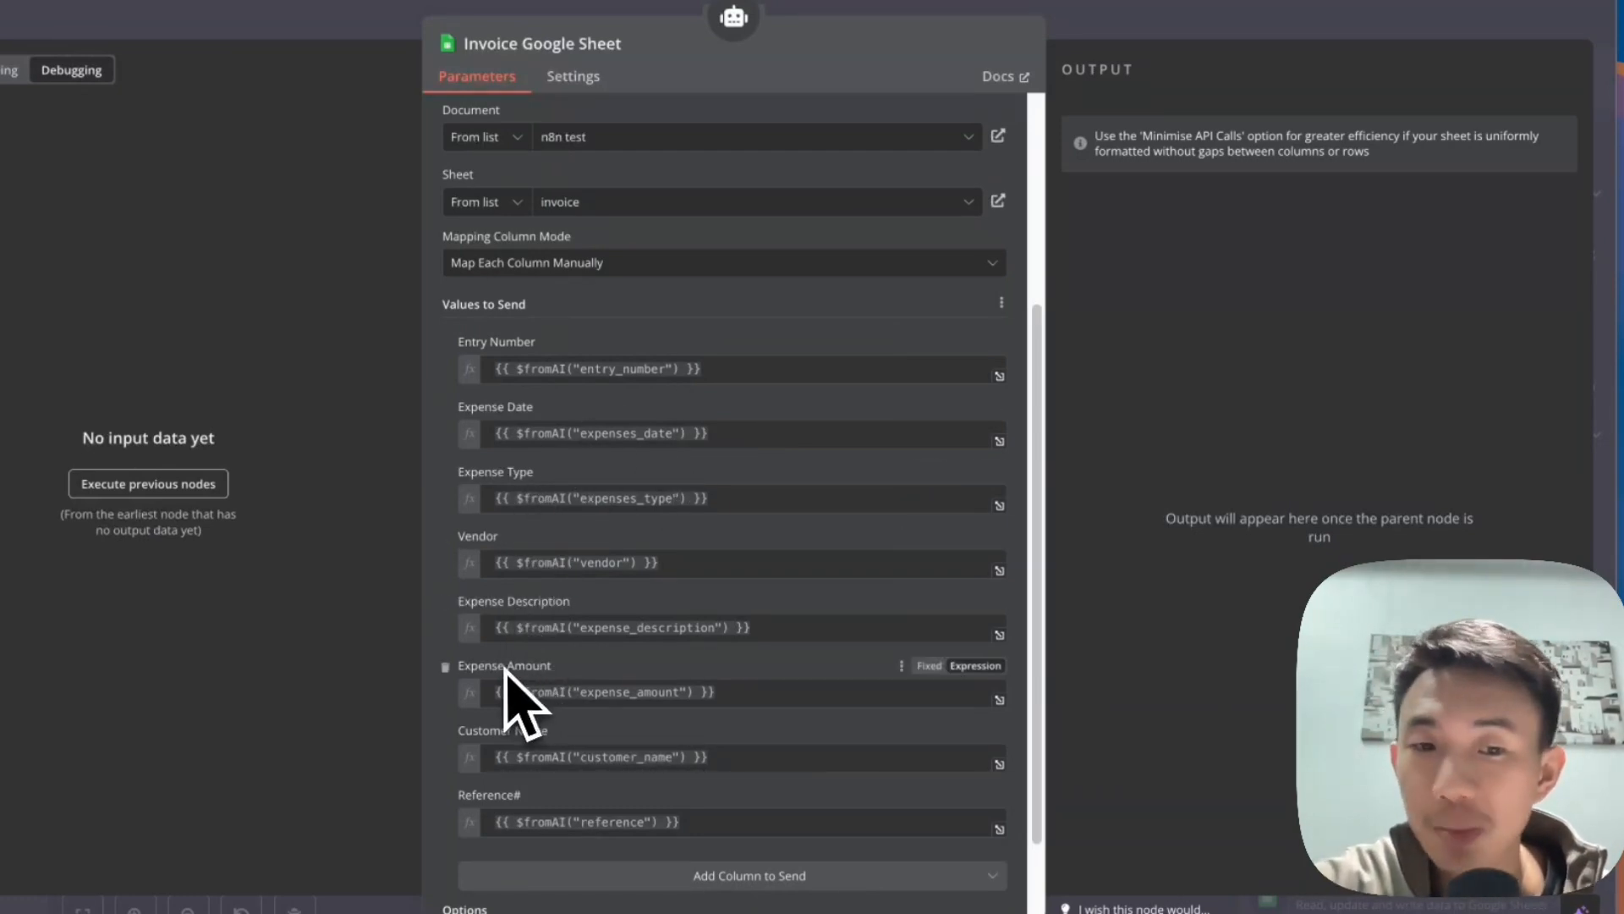
scroll(518, 702, down, 2)
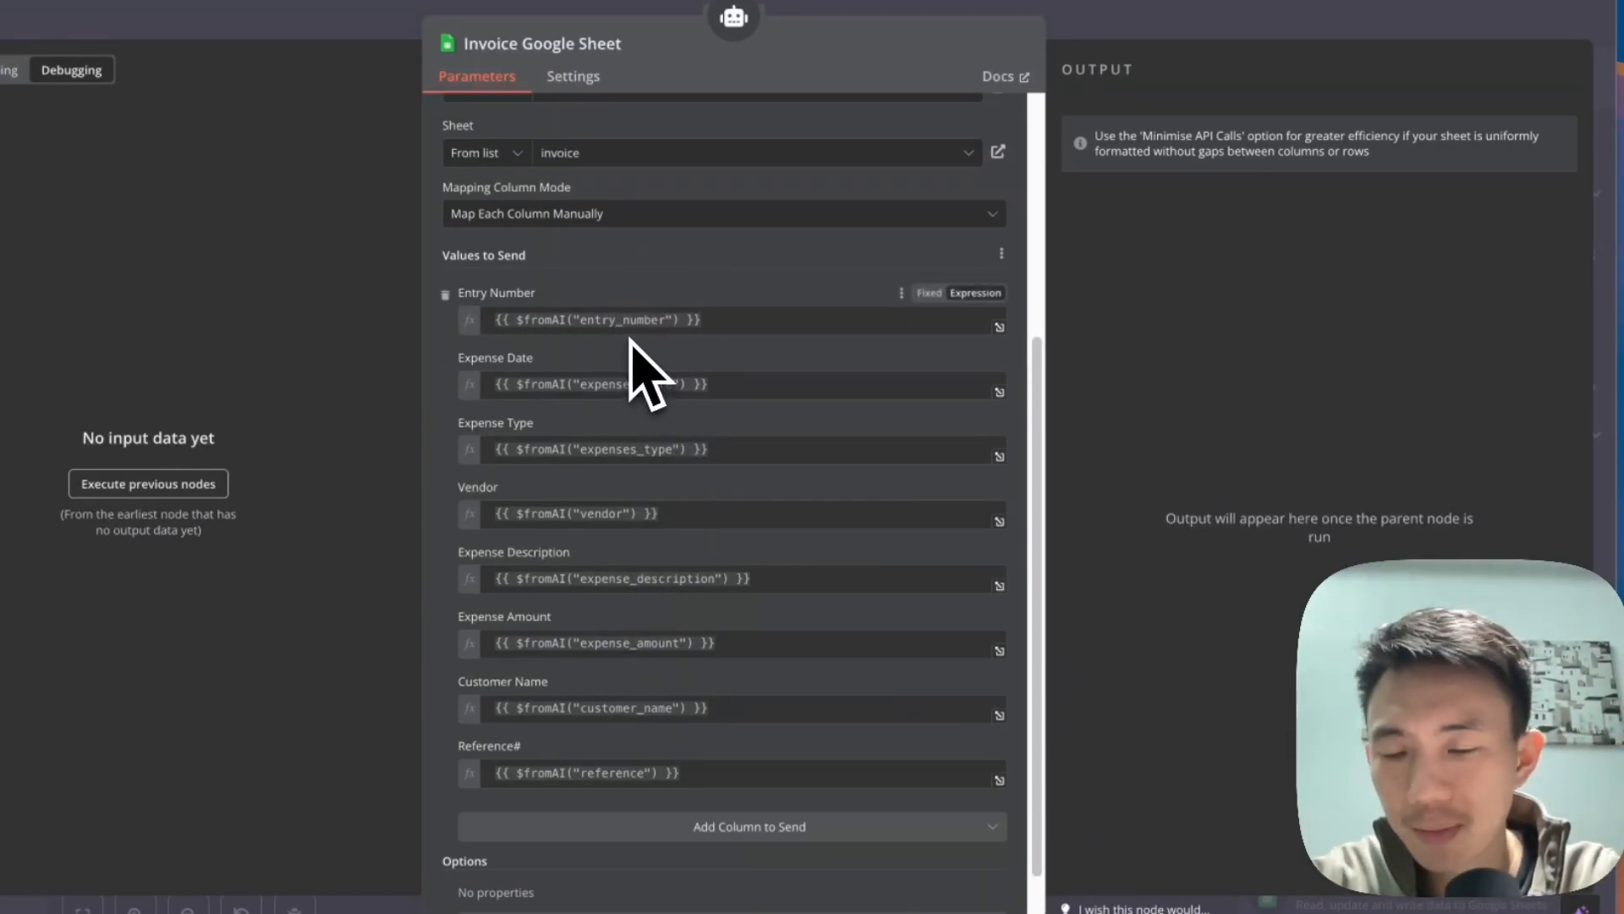
click(364, 29)
- Open the Bank Statement Google Sheet tool, enlarge its description to review the row format and mapping mode, and close it
double_click(292, 624)
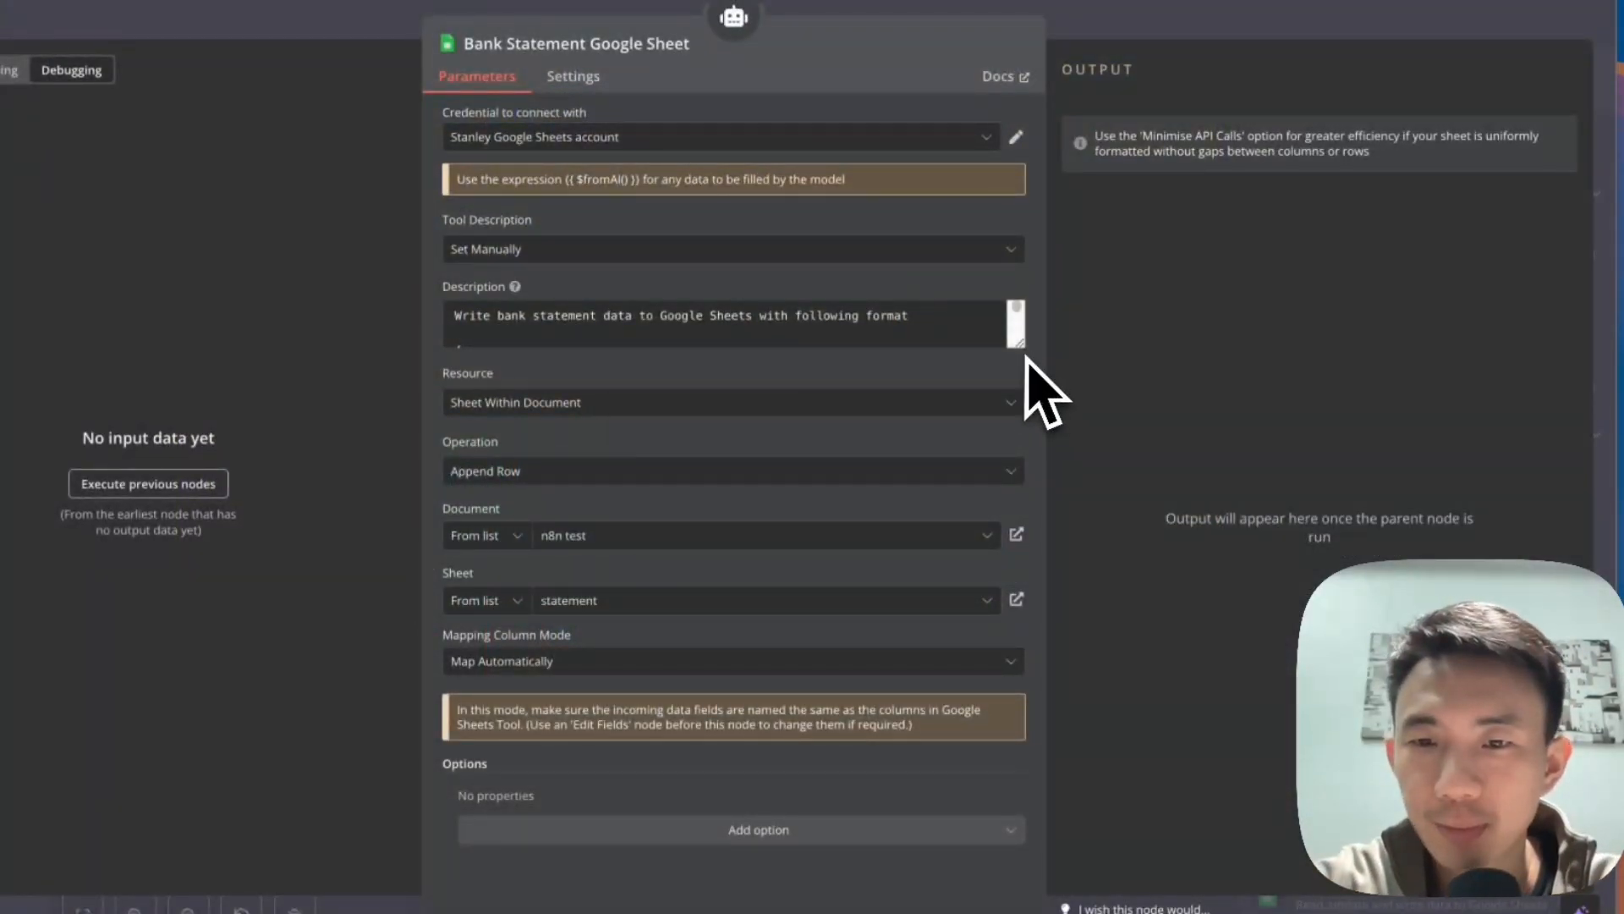
drag(1021, 345, 1023, 489)
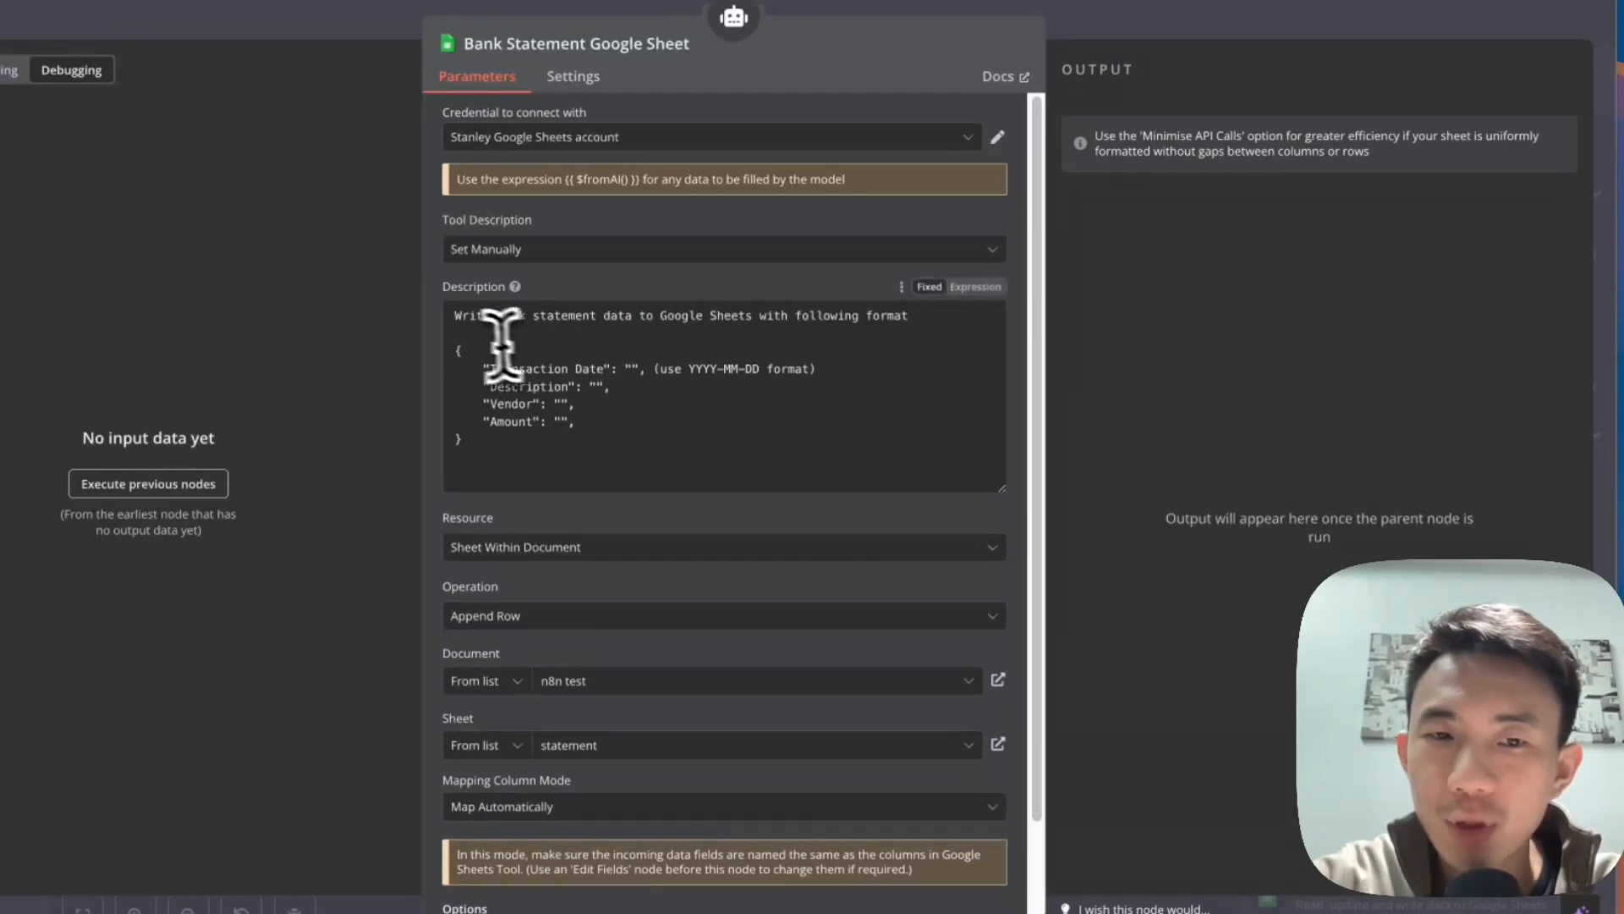
drag(448, 316, 598, 444)
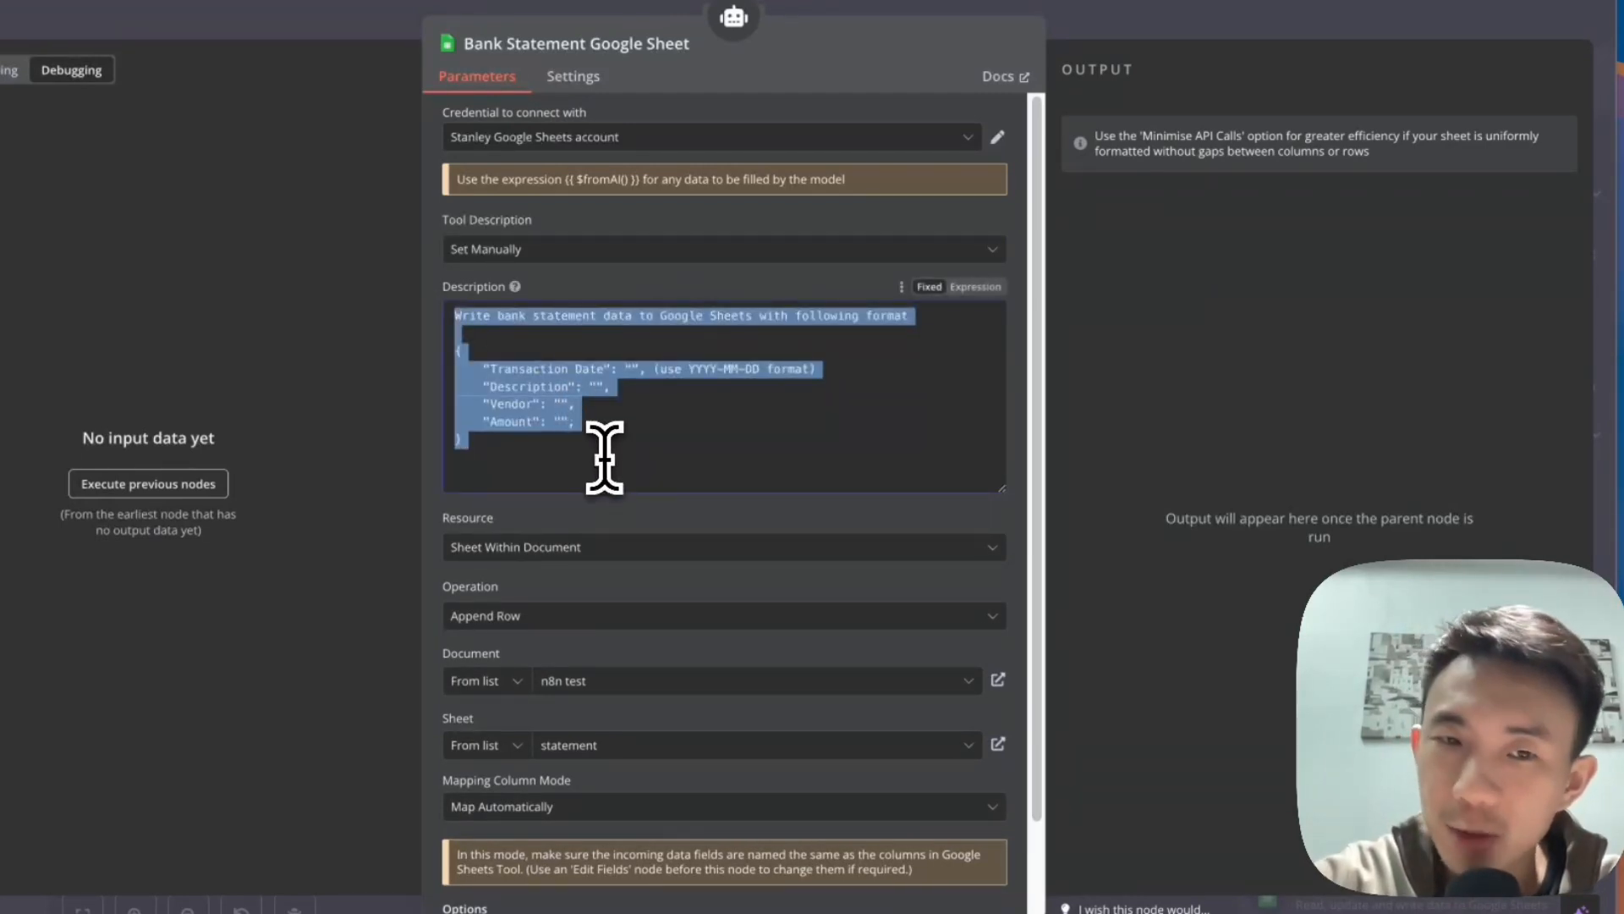
click(600, 455)
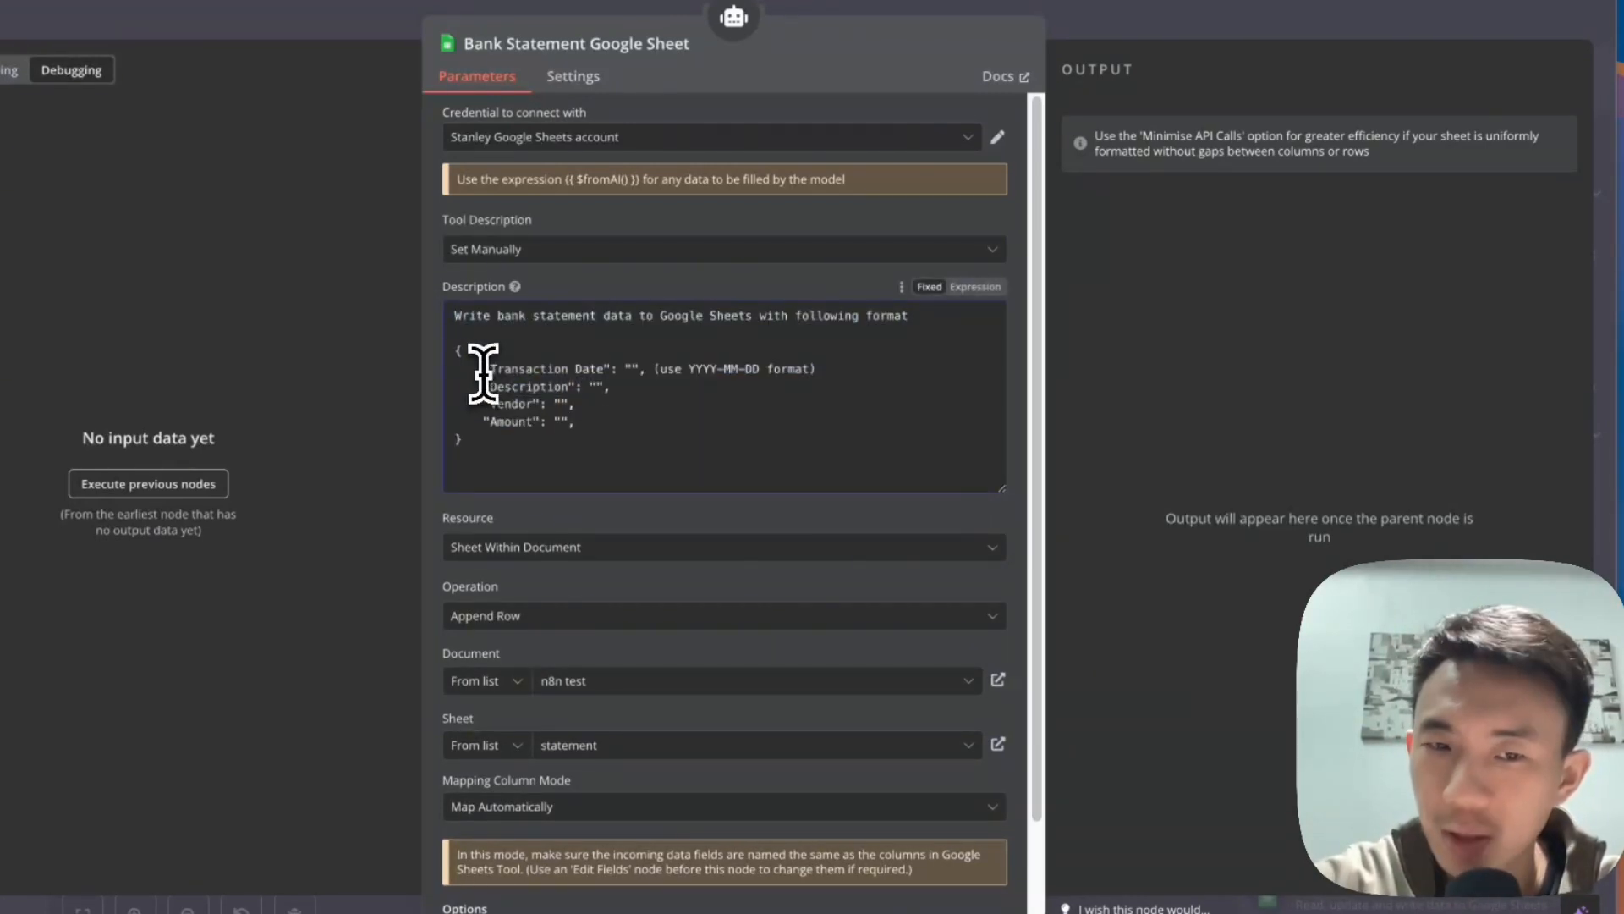
drag(483, 369, 814, 369)
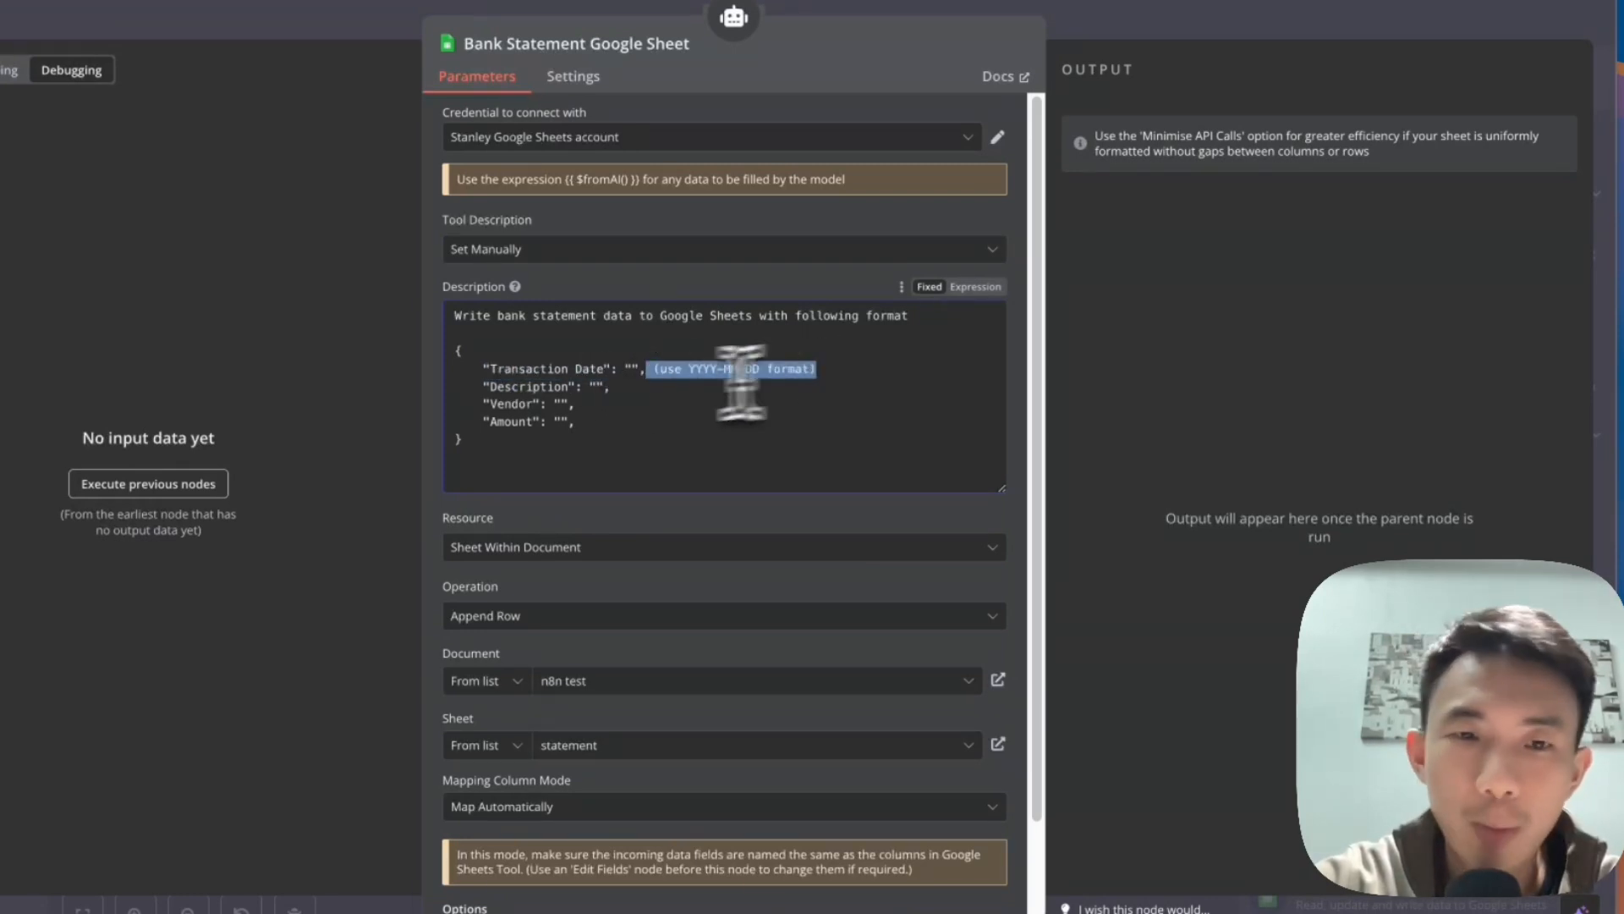
click(510, 404)
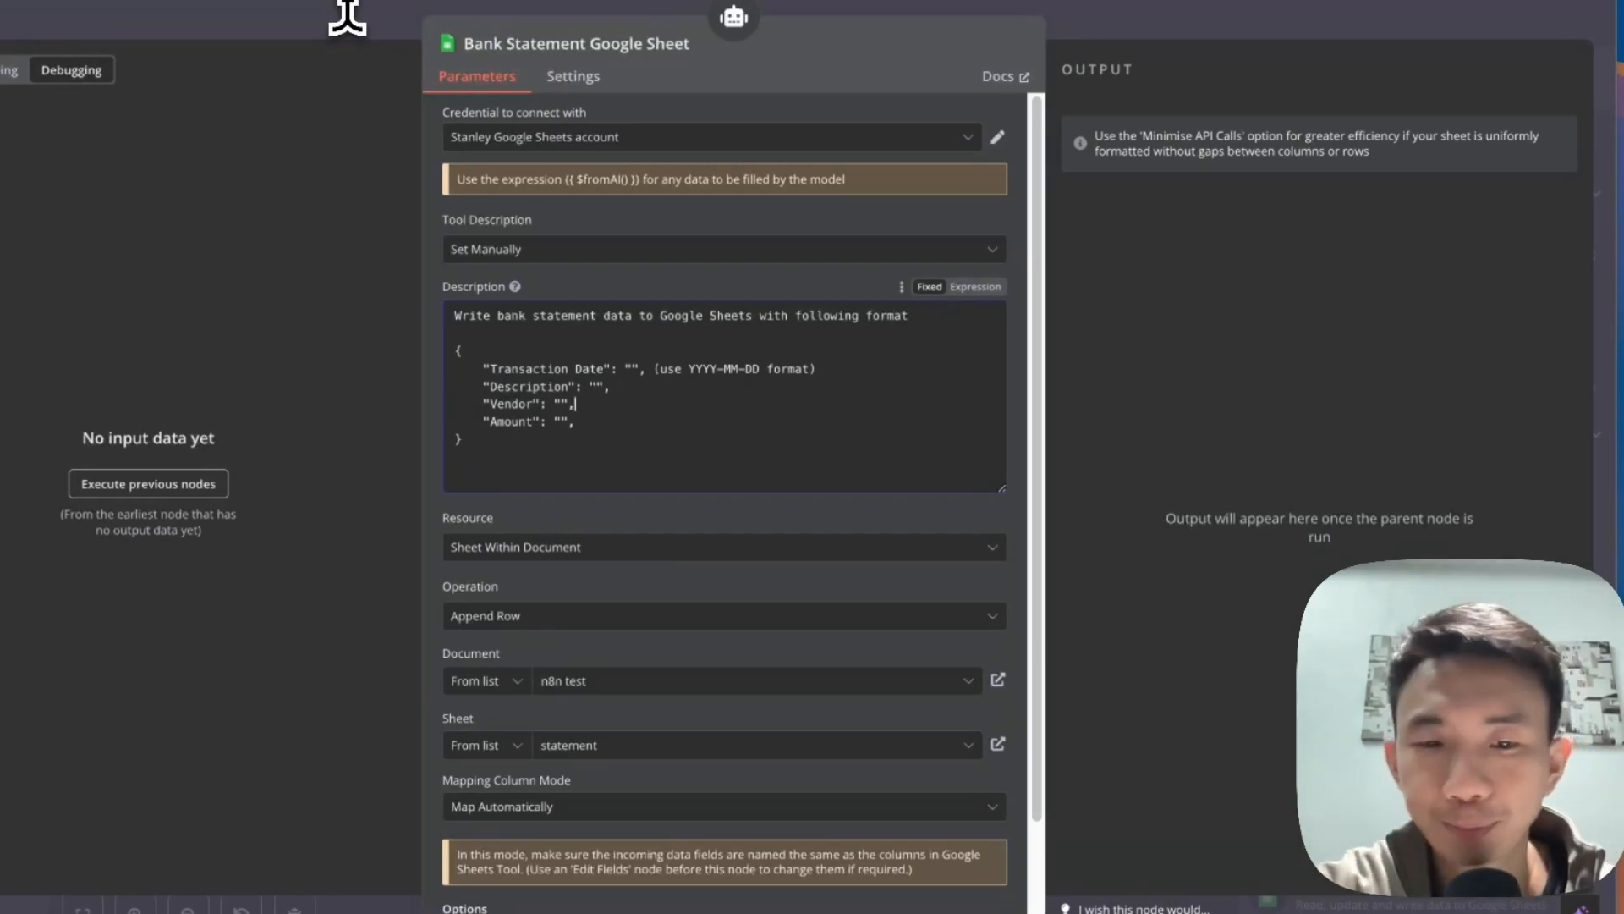
scroll(533, 435, down, 1)
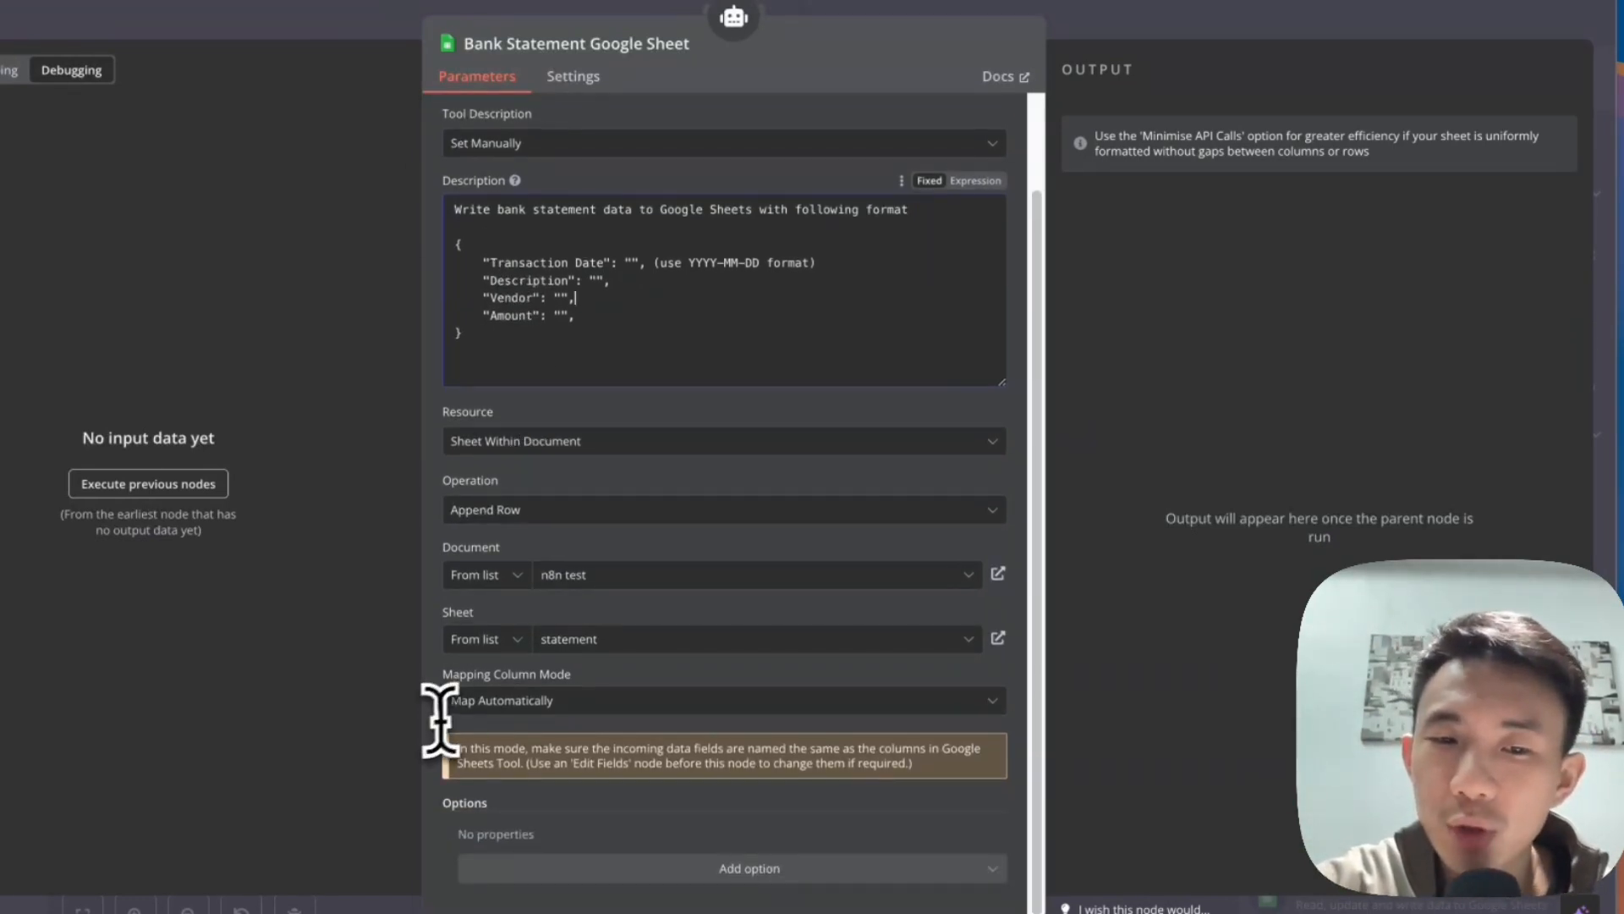
click(317, 25)
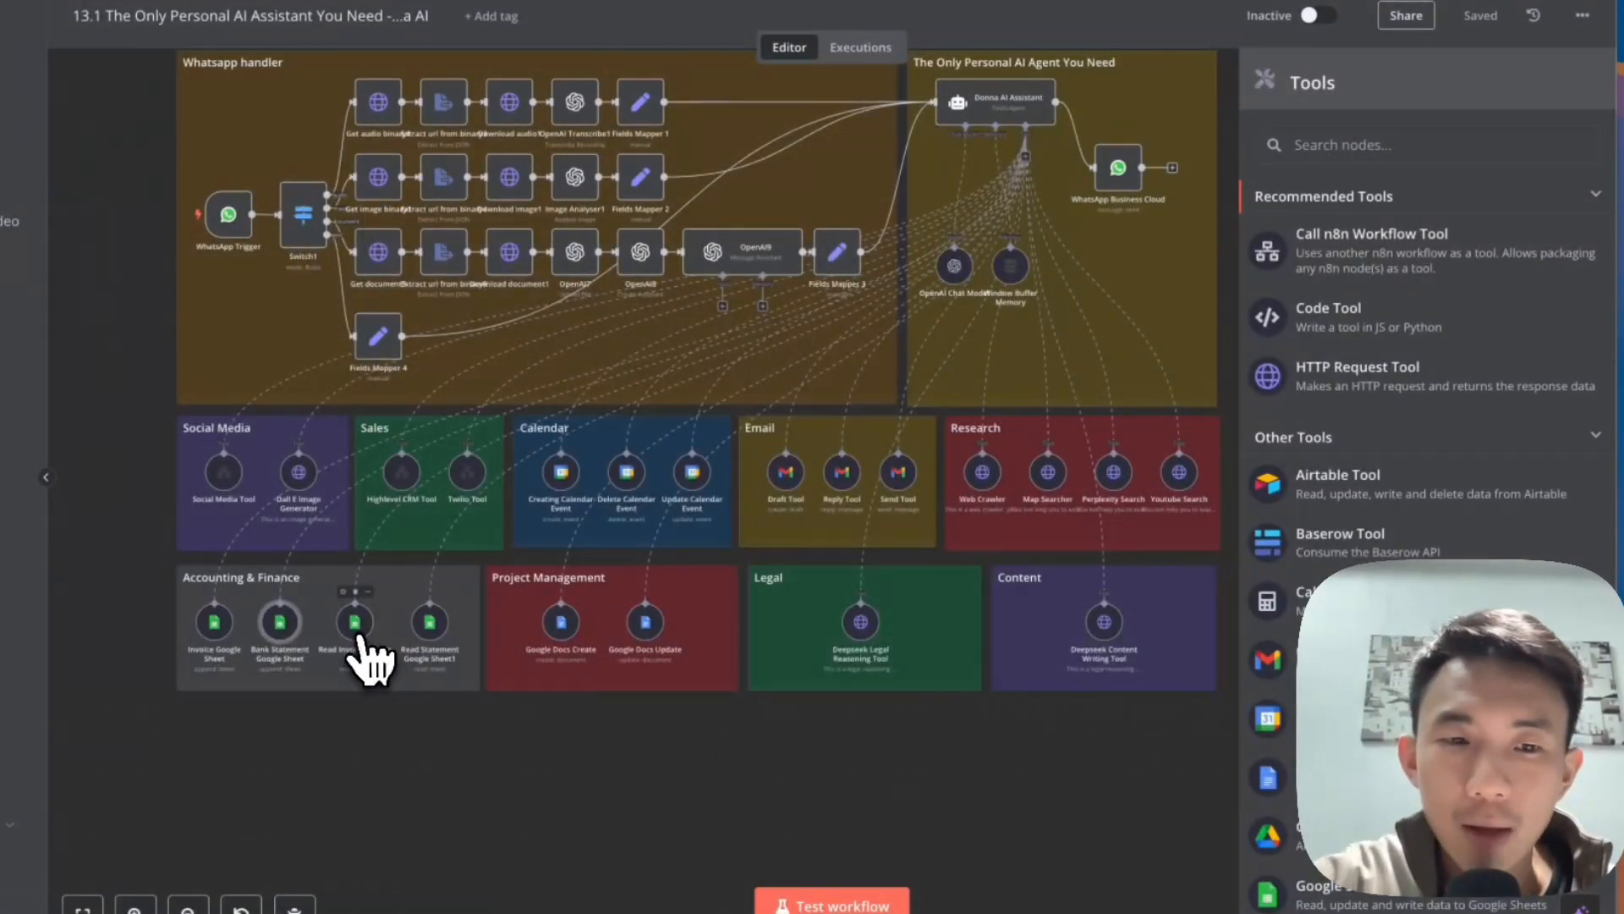
- Examine the settings of the Read Invoice Google Sheet and Read Statement Google Sheet1 tools, closing each one
double_click(358, 633)
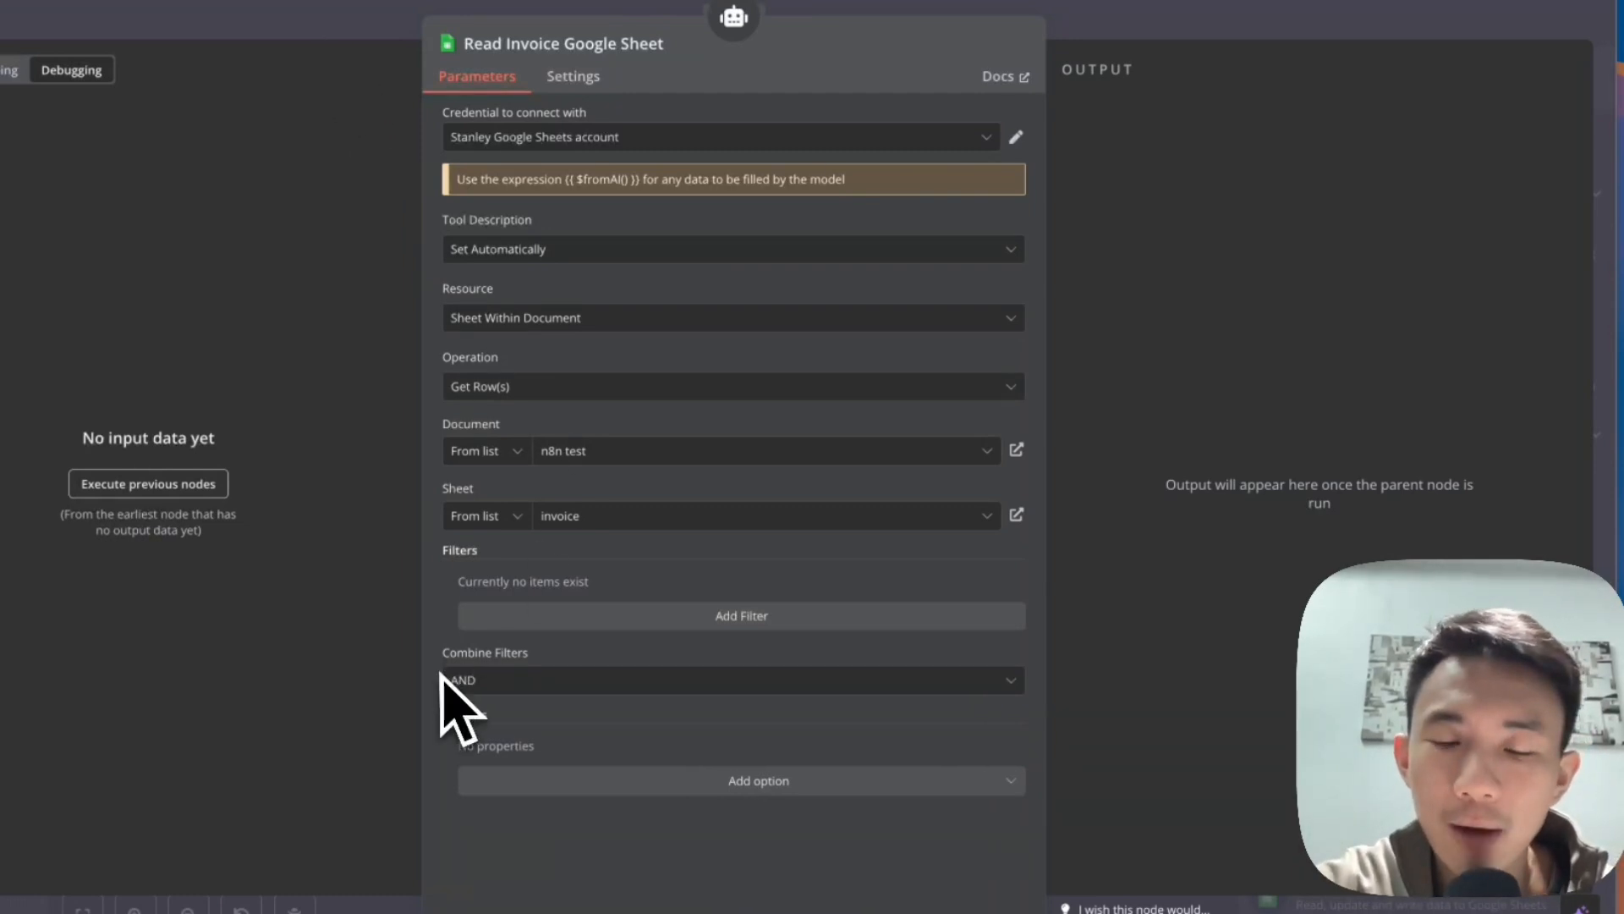
click(336, 73)
double_click(430, 623)
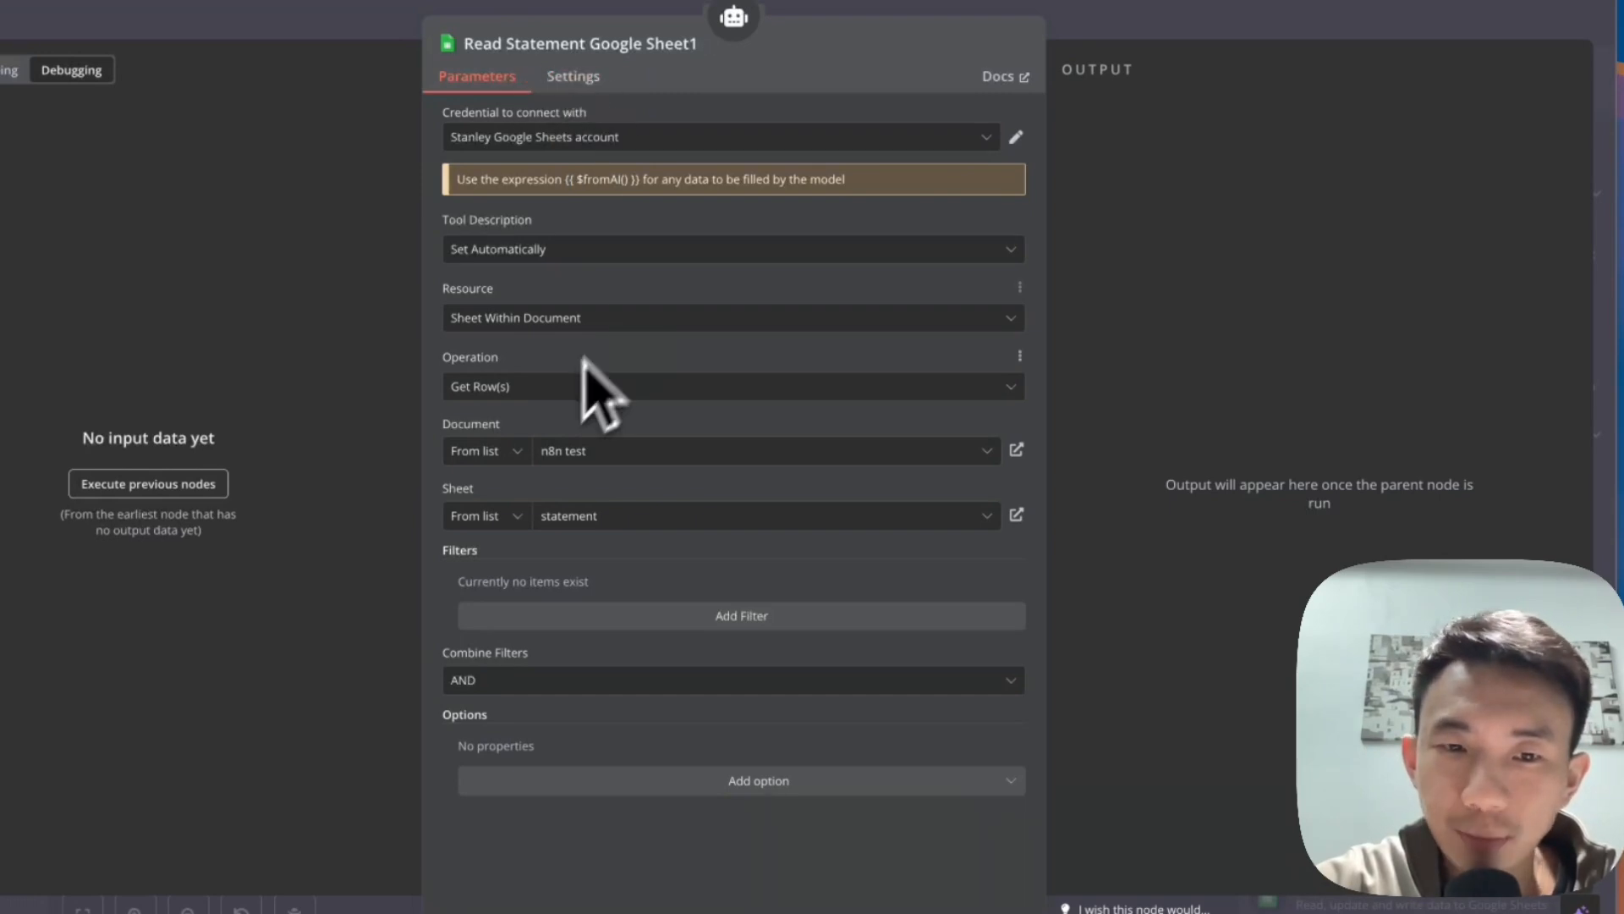
click(347, 26)
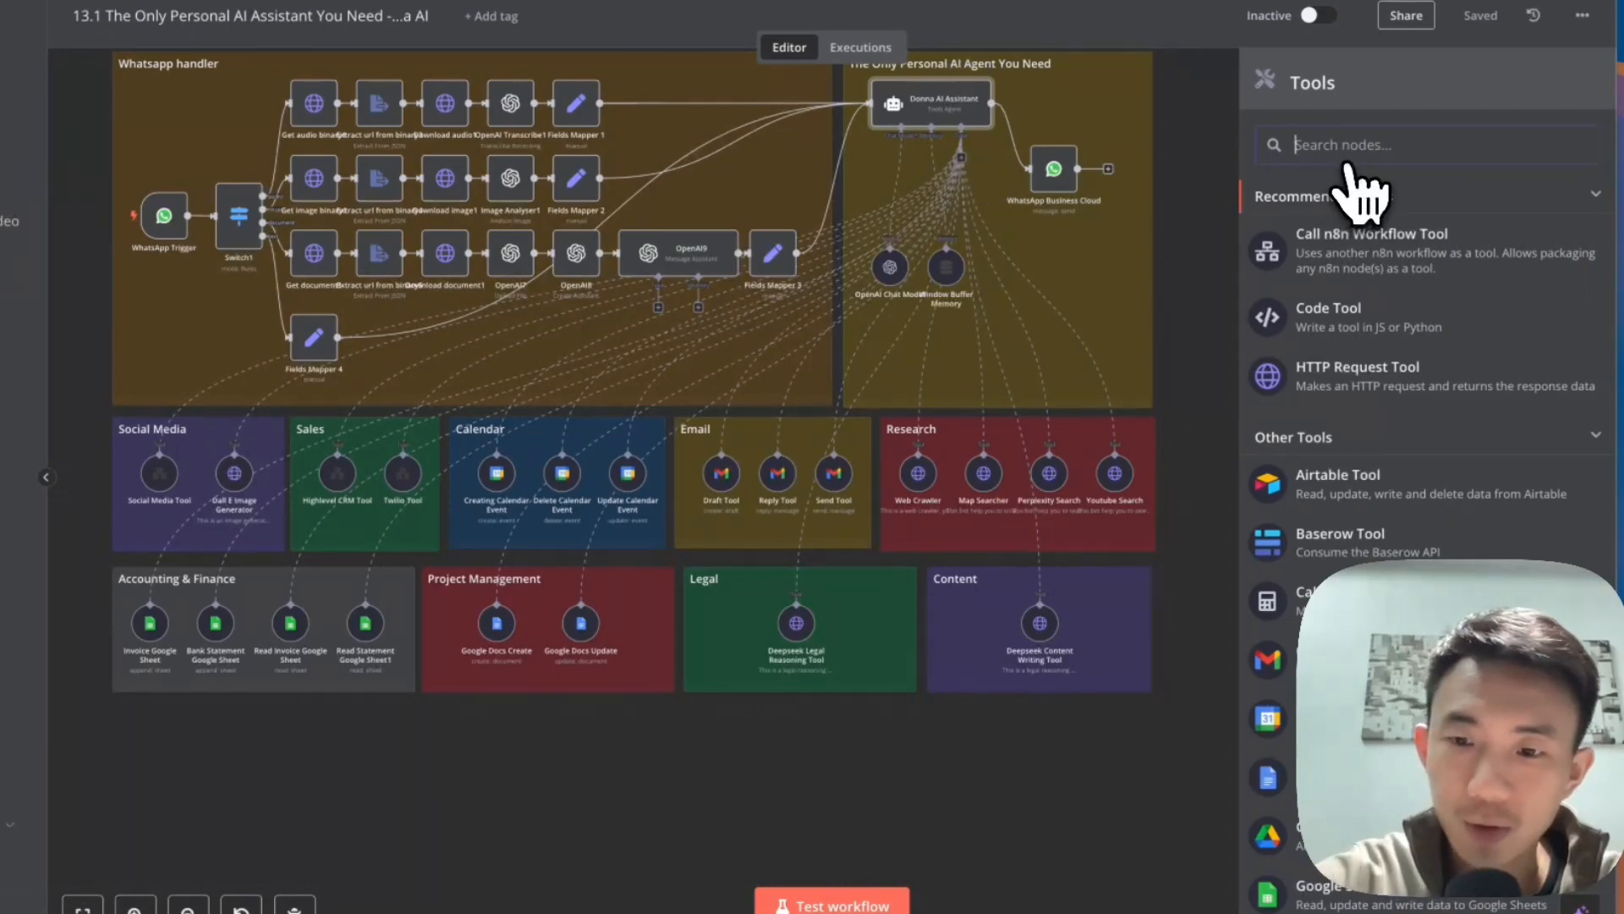
- Search the agent's available tools for "googl", and examine the Google Docs Create tool's operation, folder and title expression
text(googl)
key(Escape)
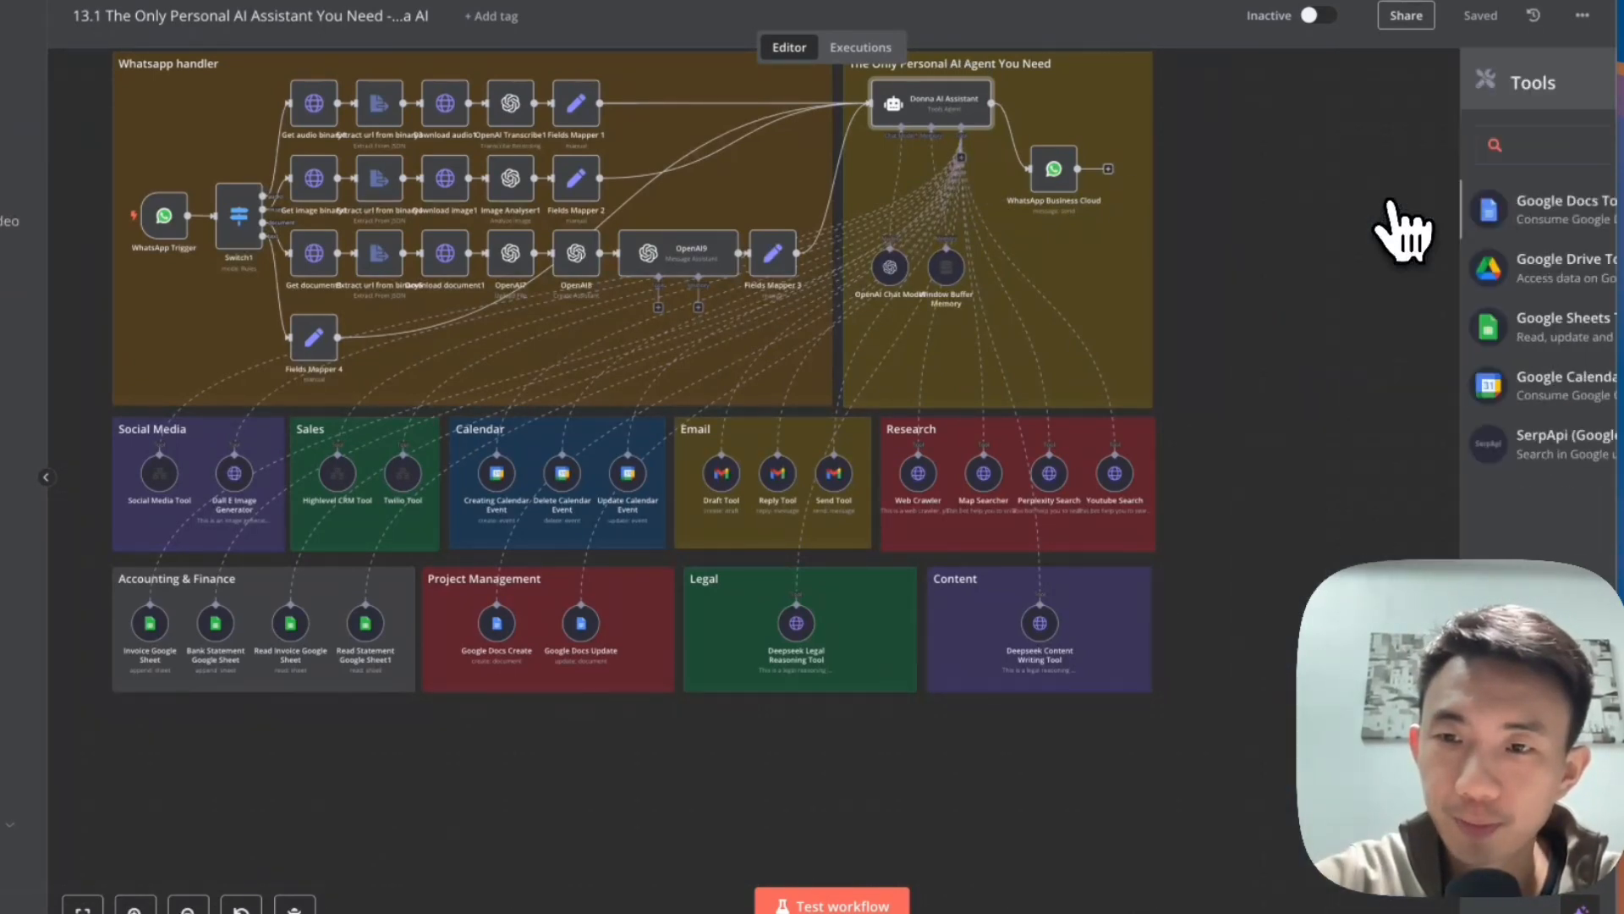
double_click(497, 626)
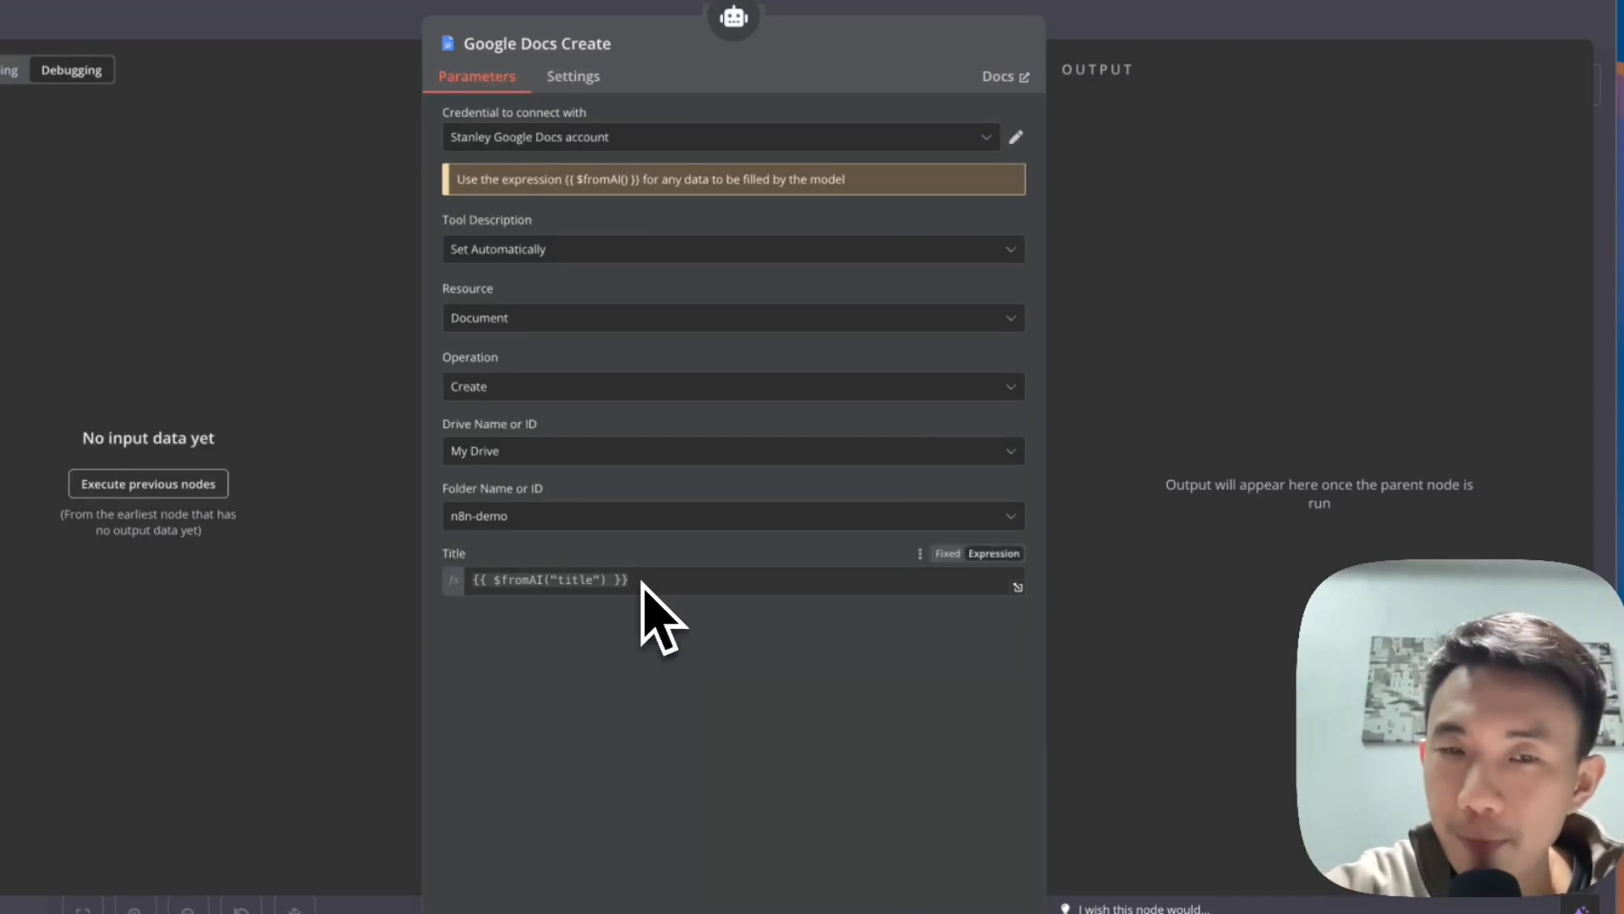
click(363, 58)
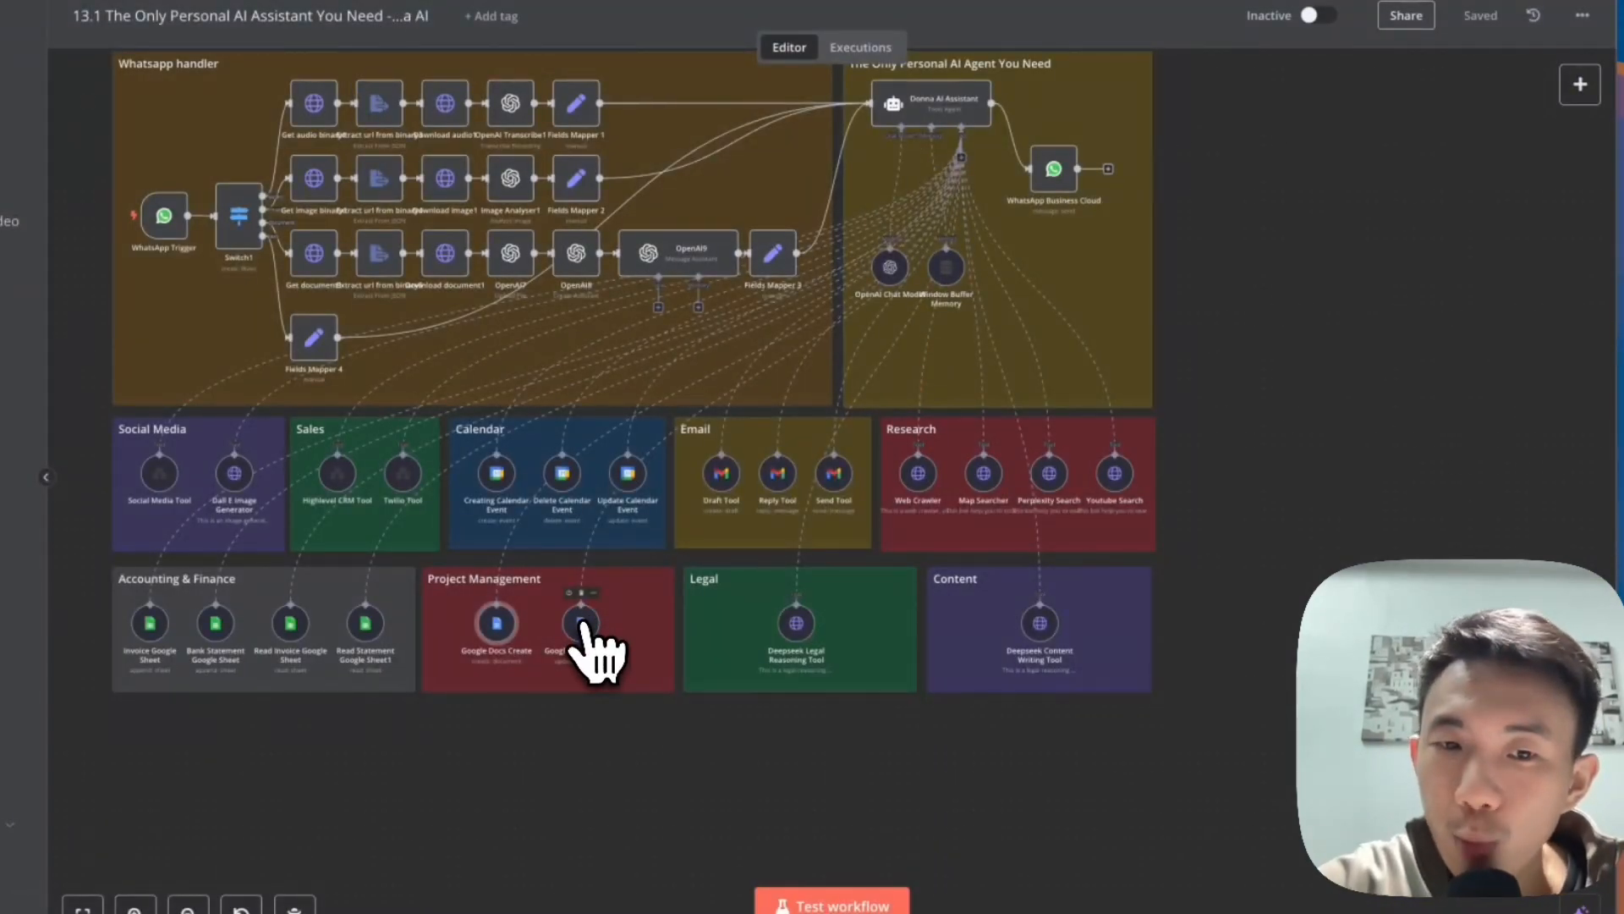
- Open the Google Docs Update tool, review its document ID, insert action and body text expression, and close it
double_click(583, 628)
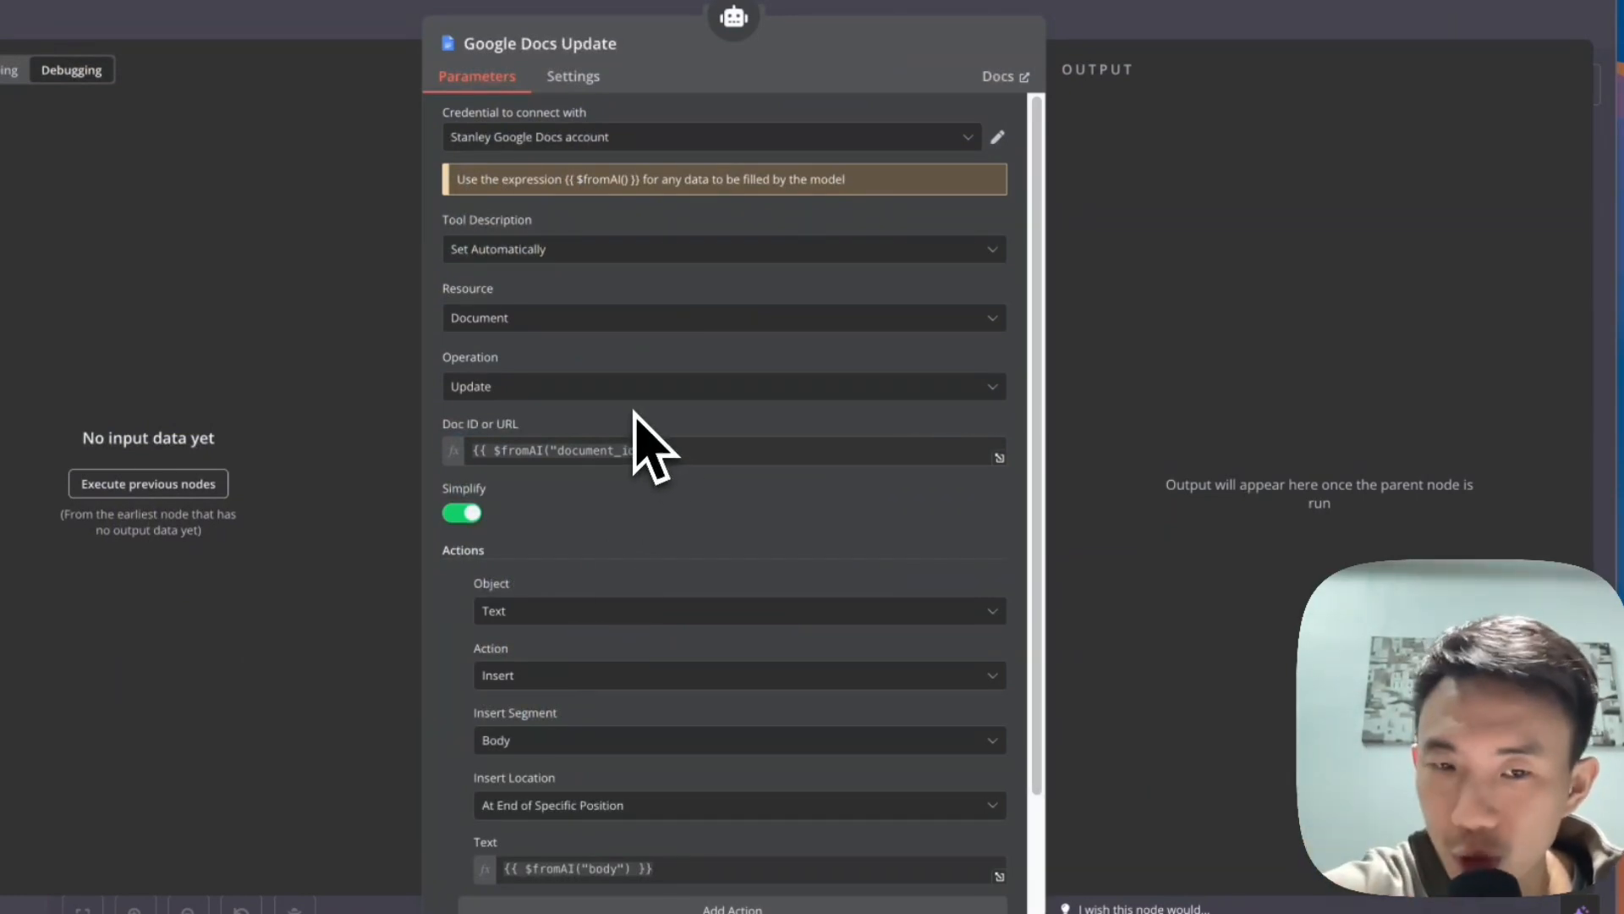
scroll(634, 413, down, 2)
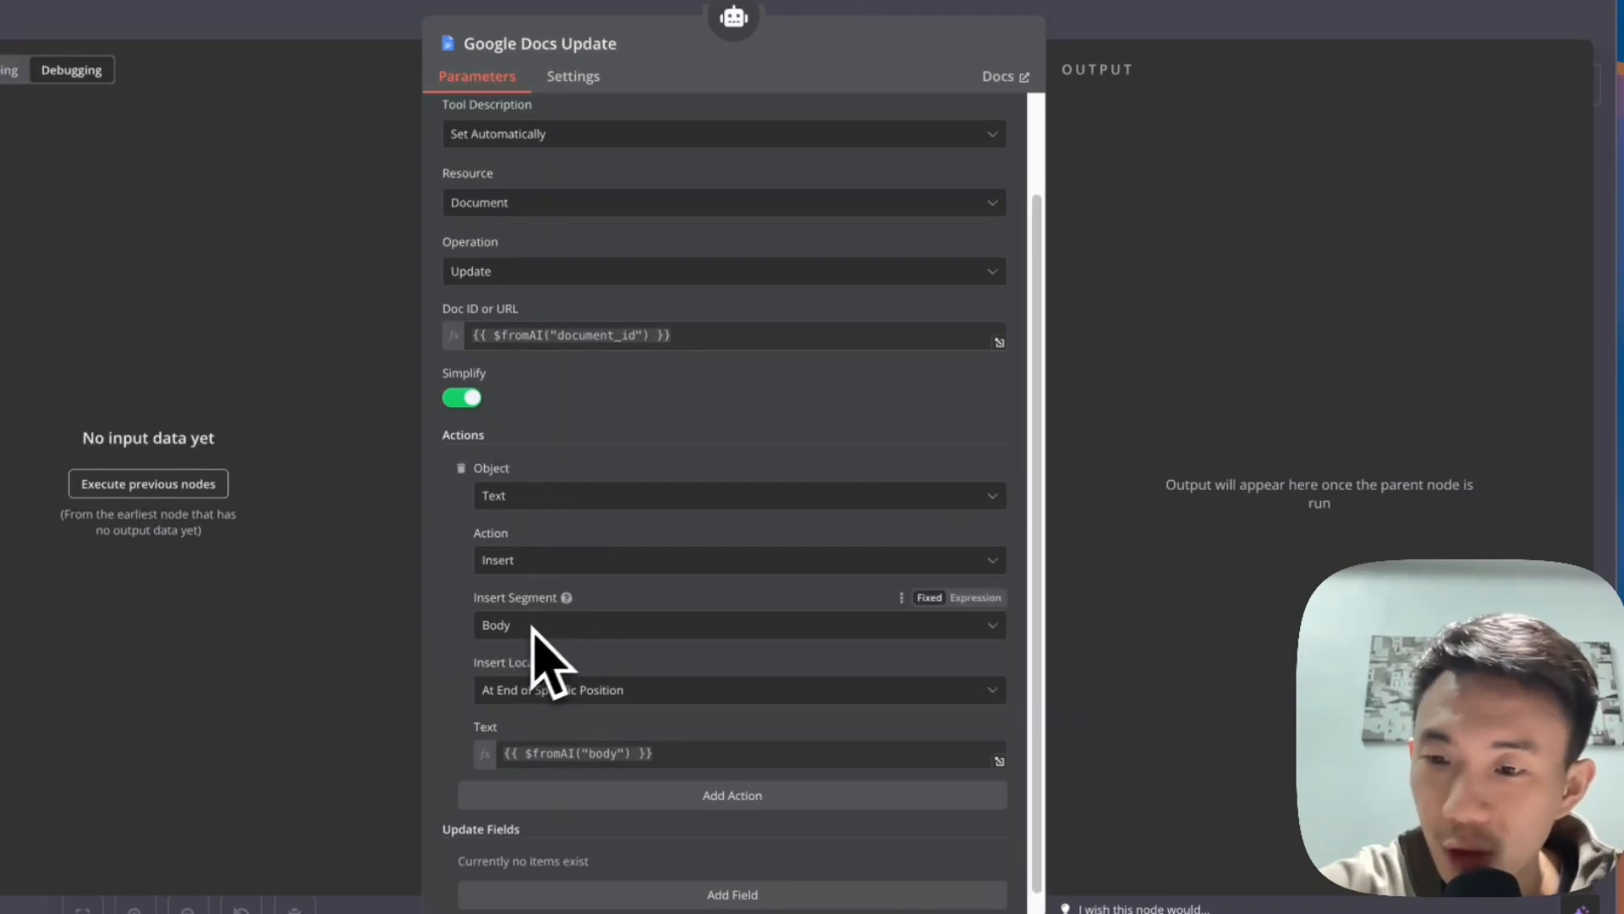
scroll(578, 626, down, 1)
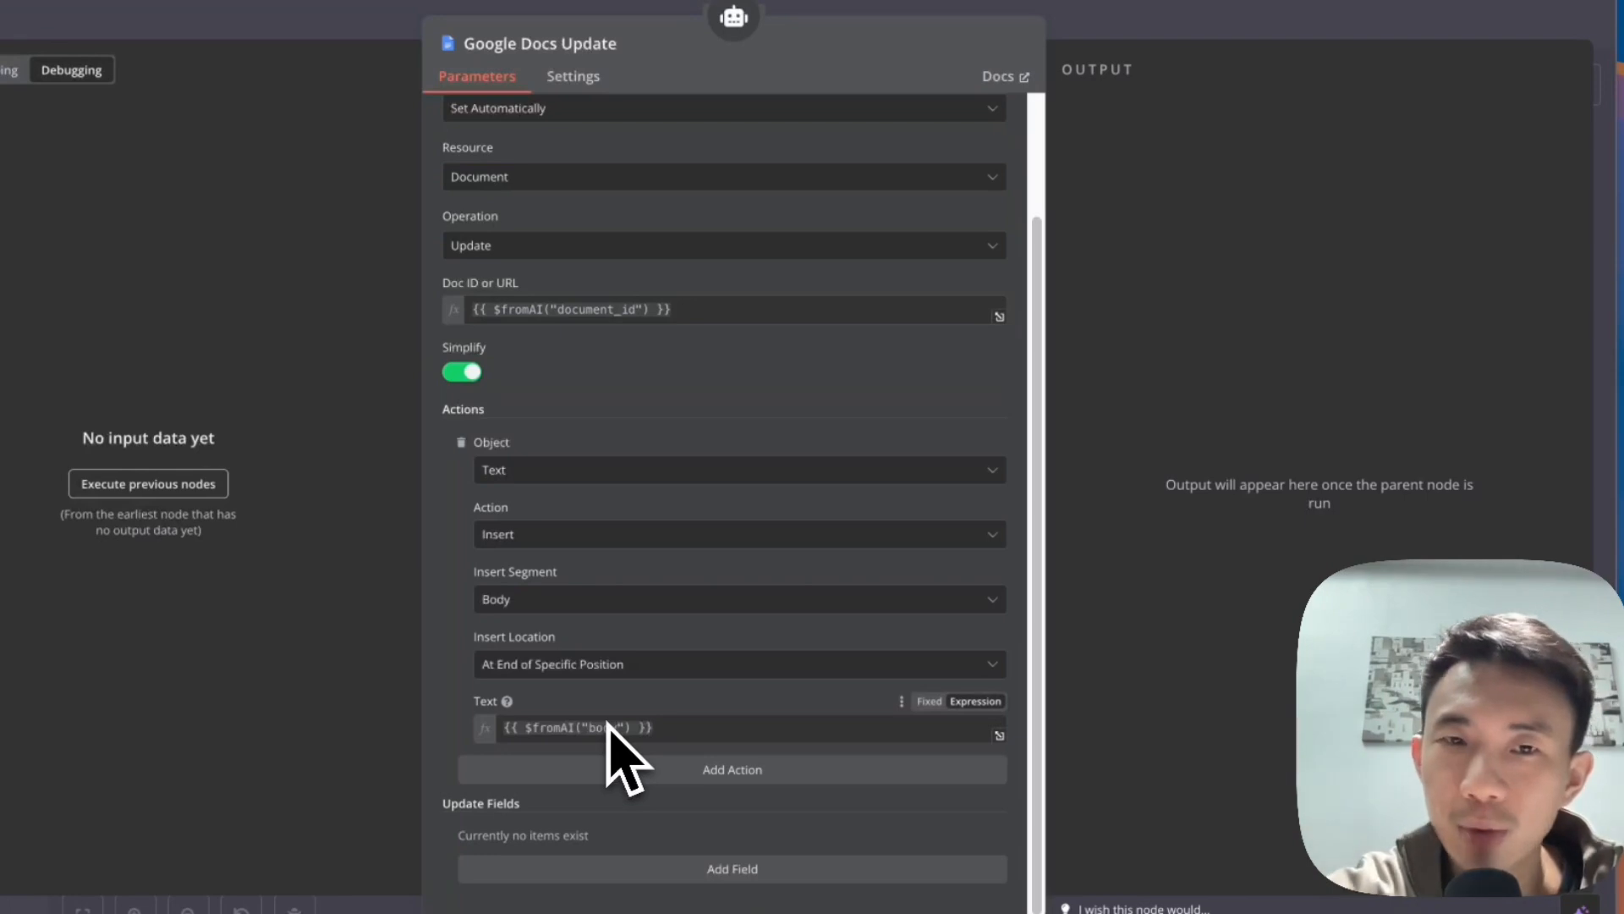
scroll(745, 397, up, 2)
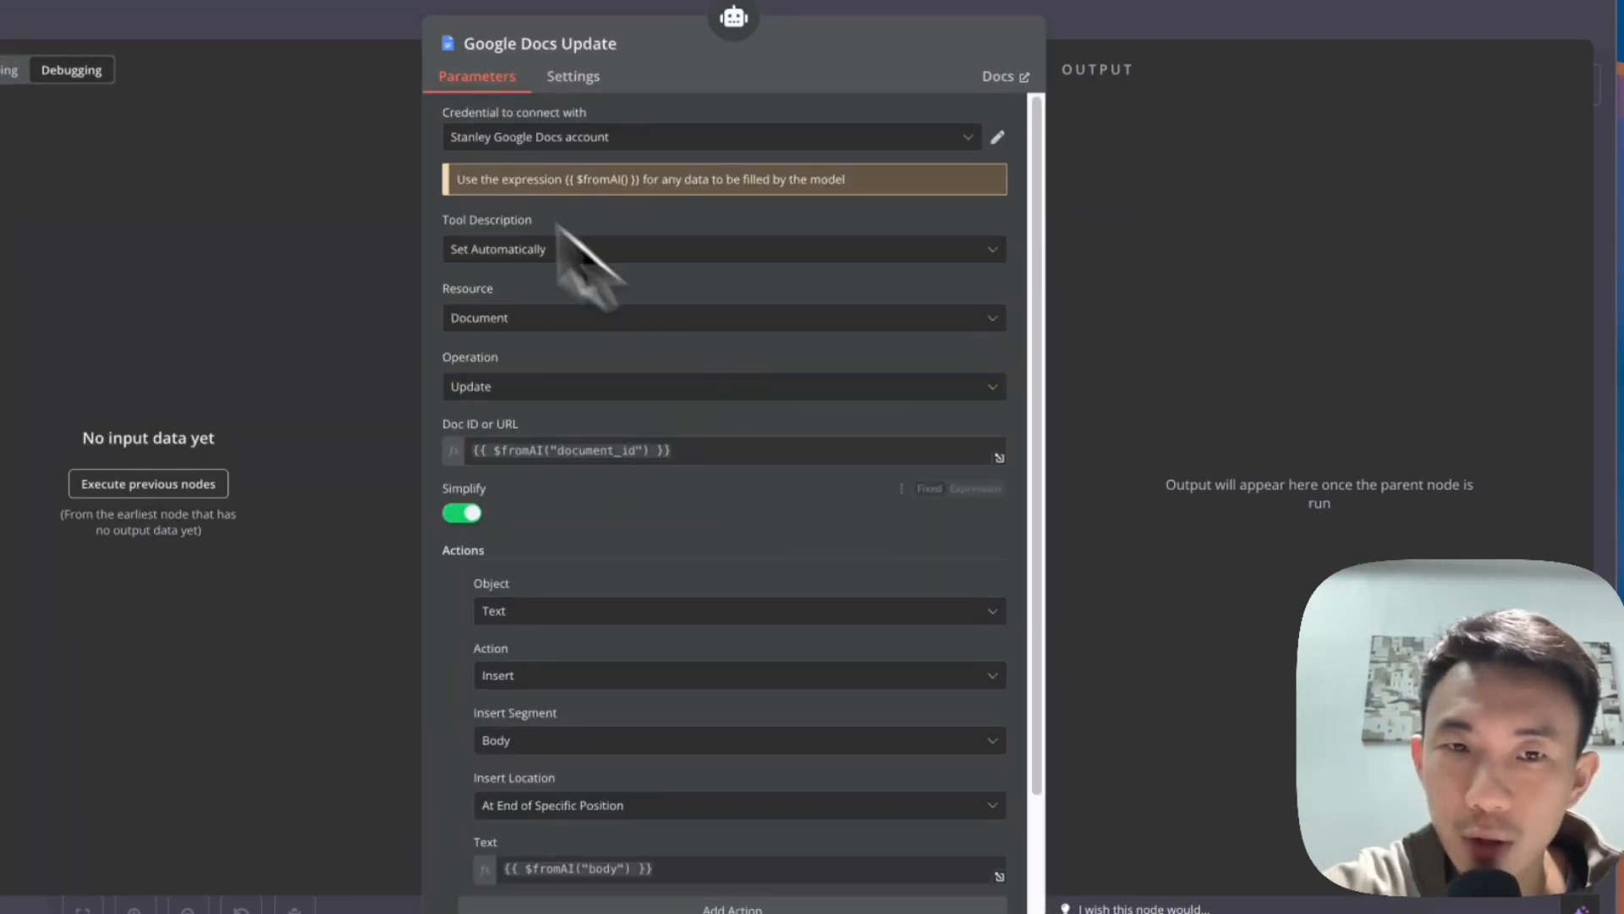
click(317, 33)
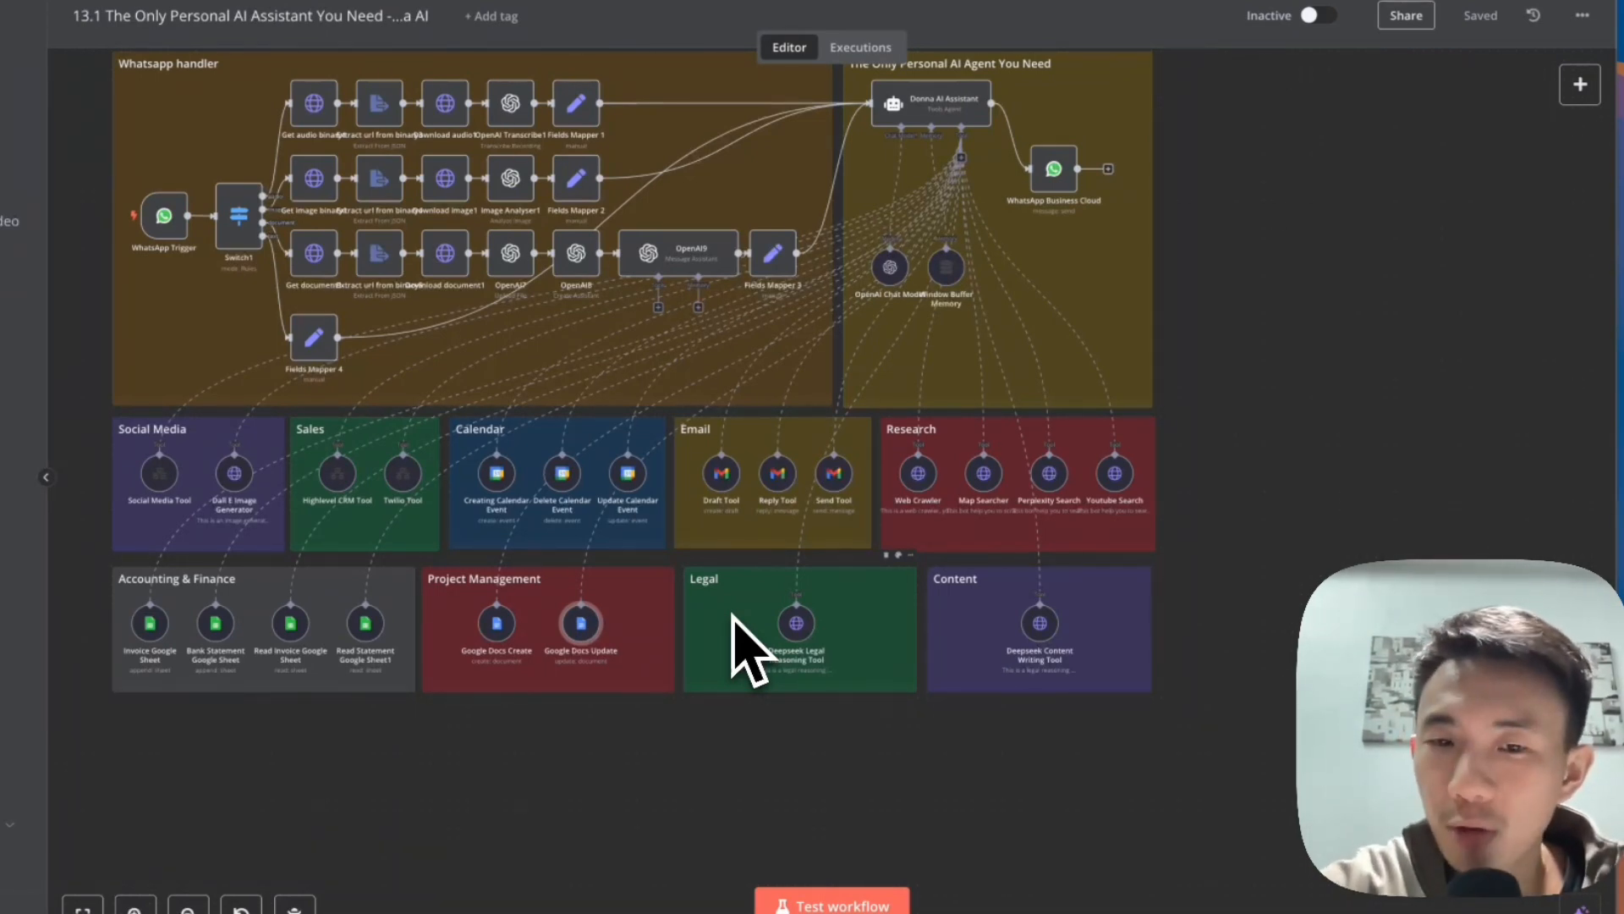
- Show the tools available to the Donna AI Assistant, and review the Deepseek Legal Reasoning Tool's description and Groq API URL
click(1579, 84)
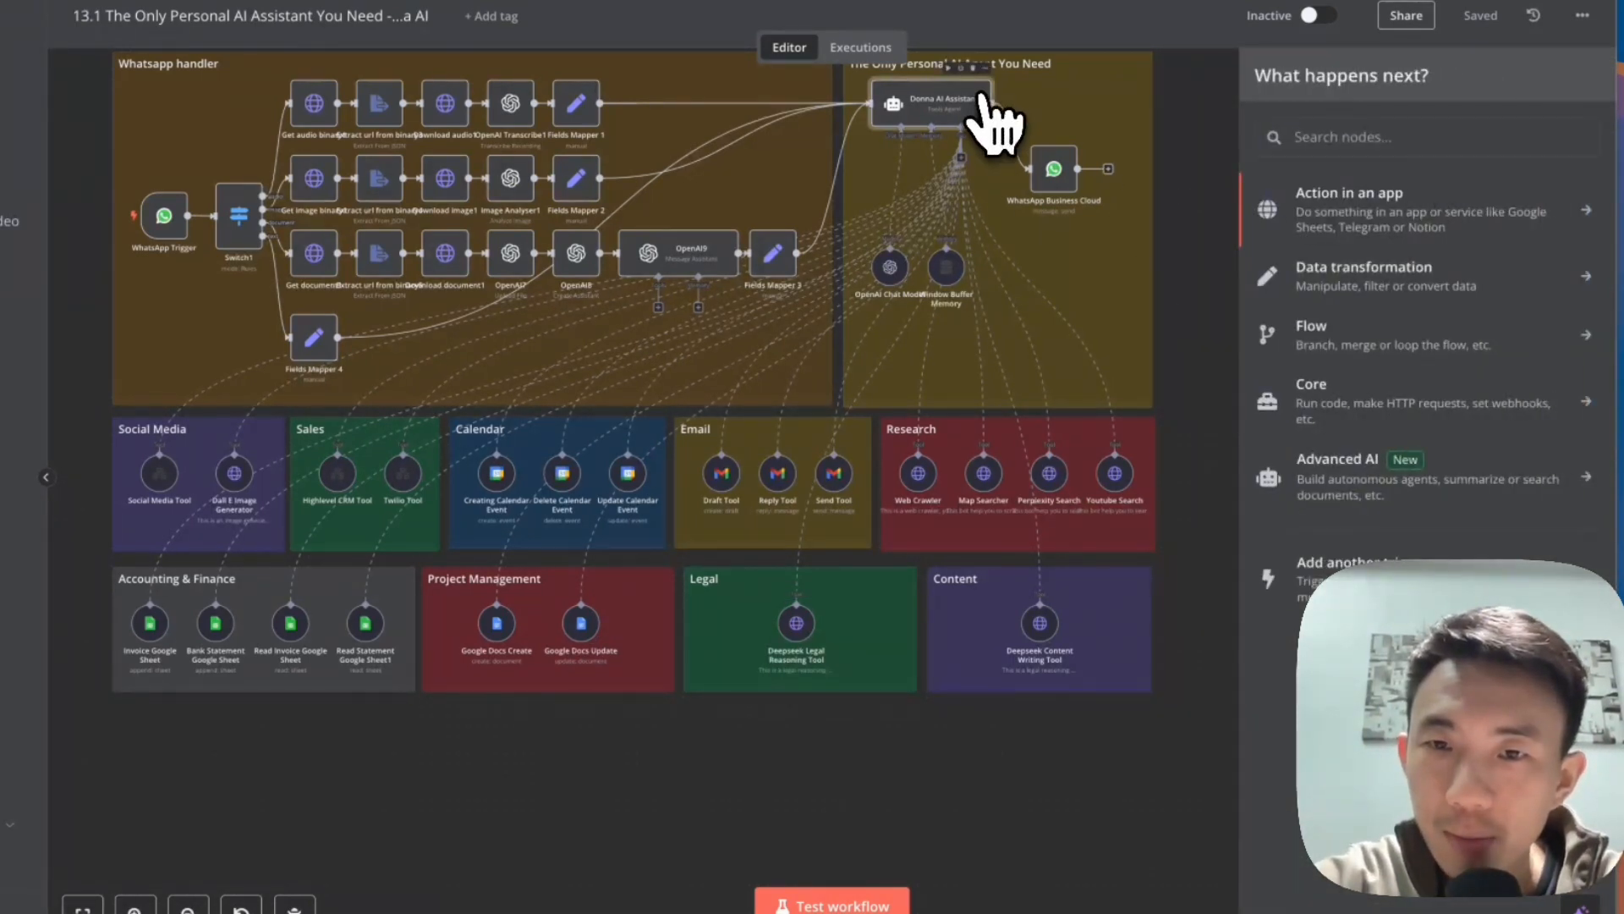
click(961, 157)
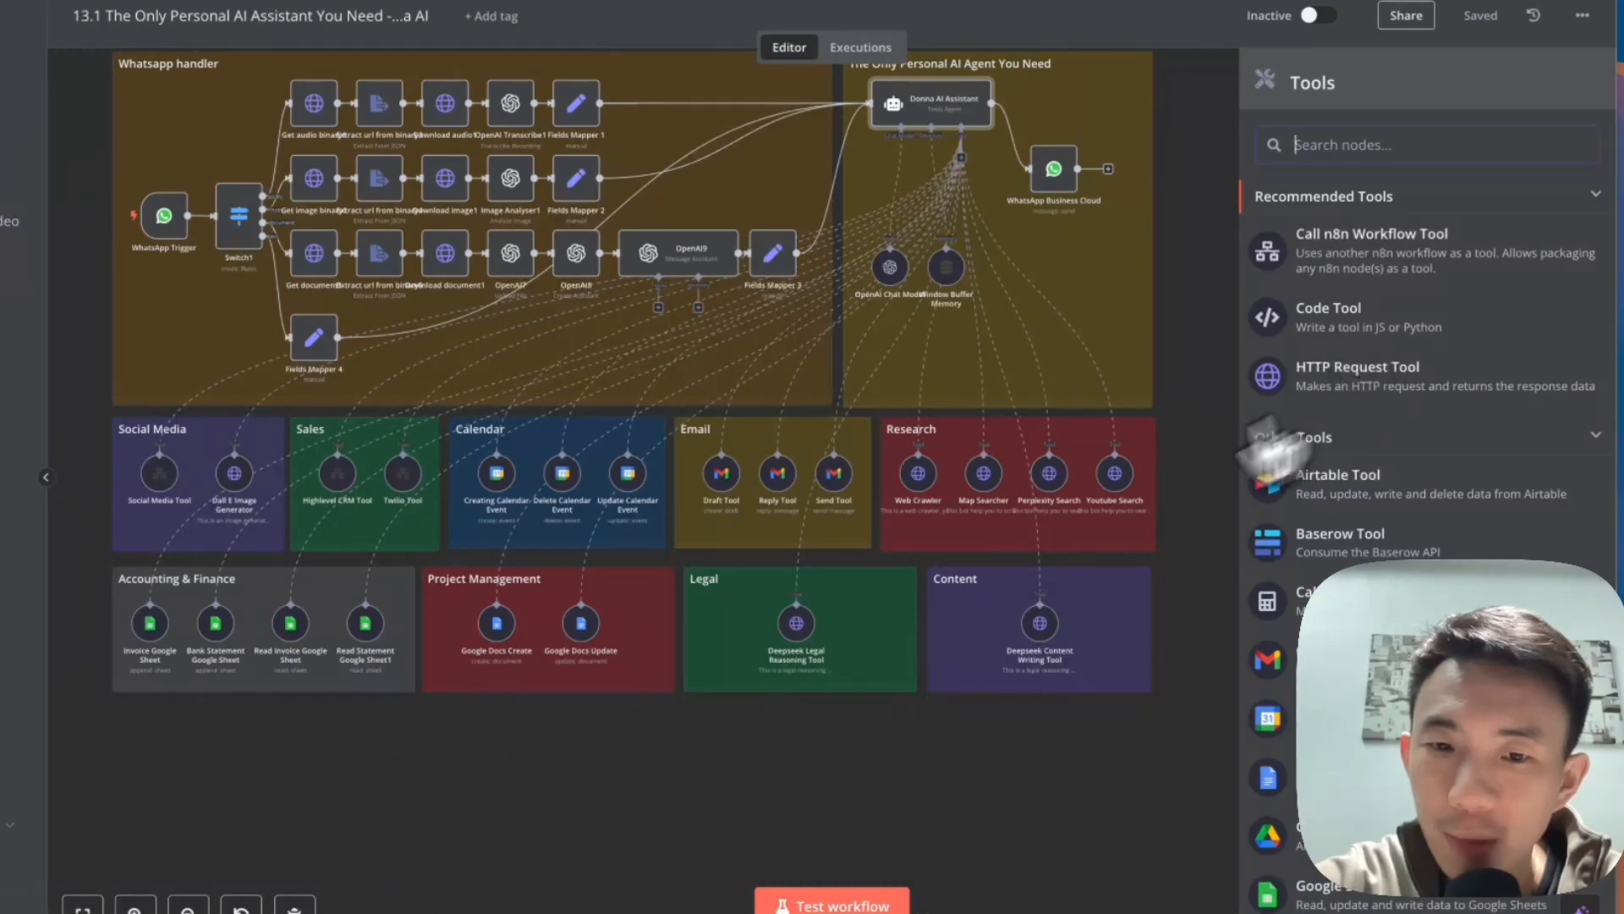
double_click(796, 623)
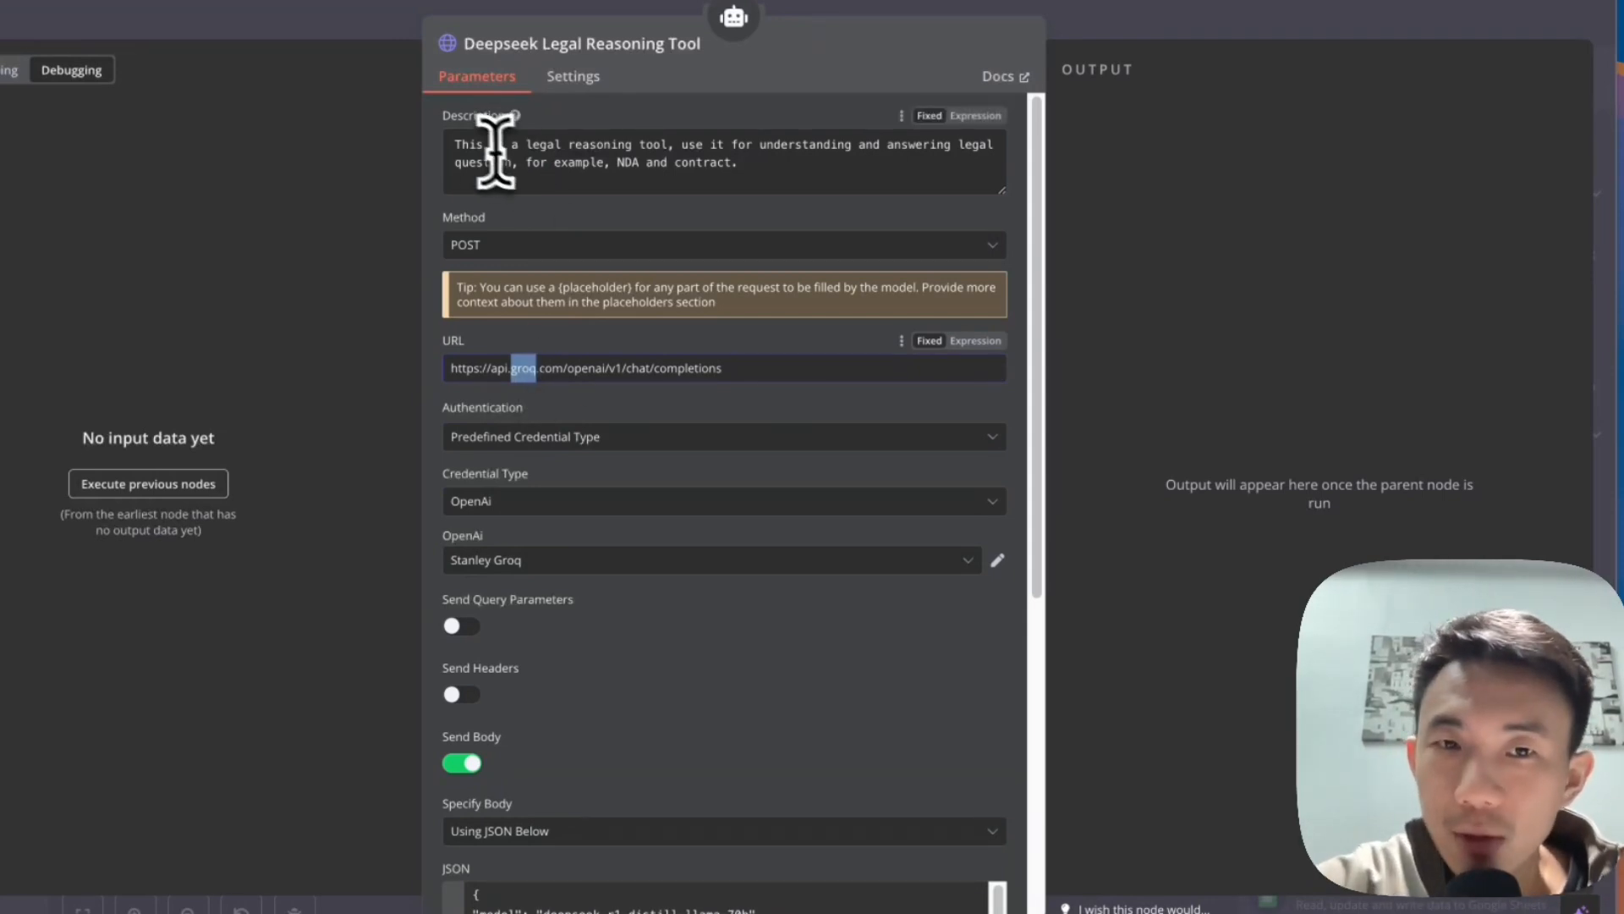
click(455, 145)
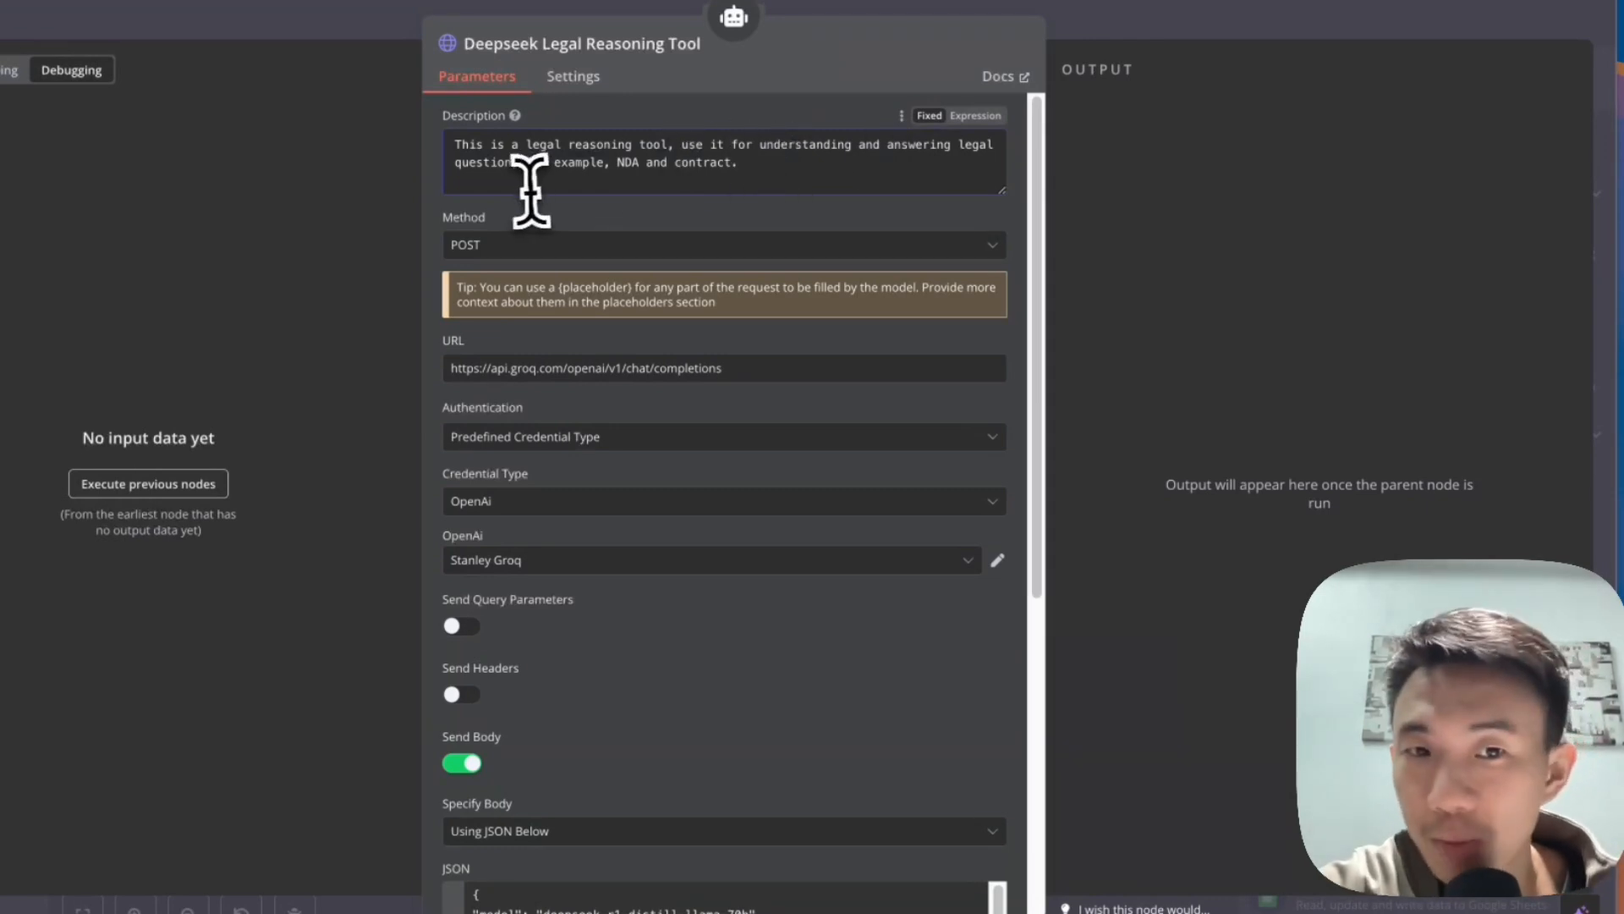
drag(726, 369, 435, 381)
- Check the Deepseek Legal Reasoning Tool's authentication options and open its Groq credential of type OpenAi
click(795, 438)
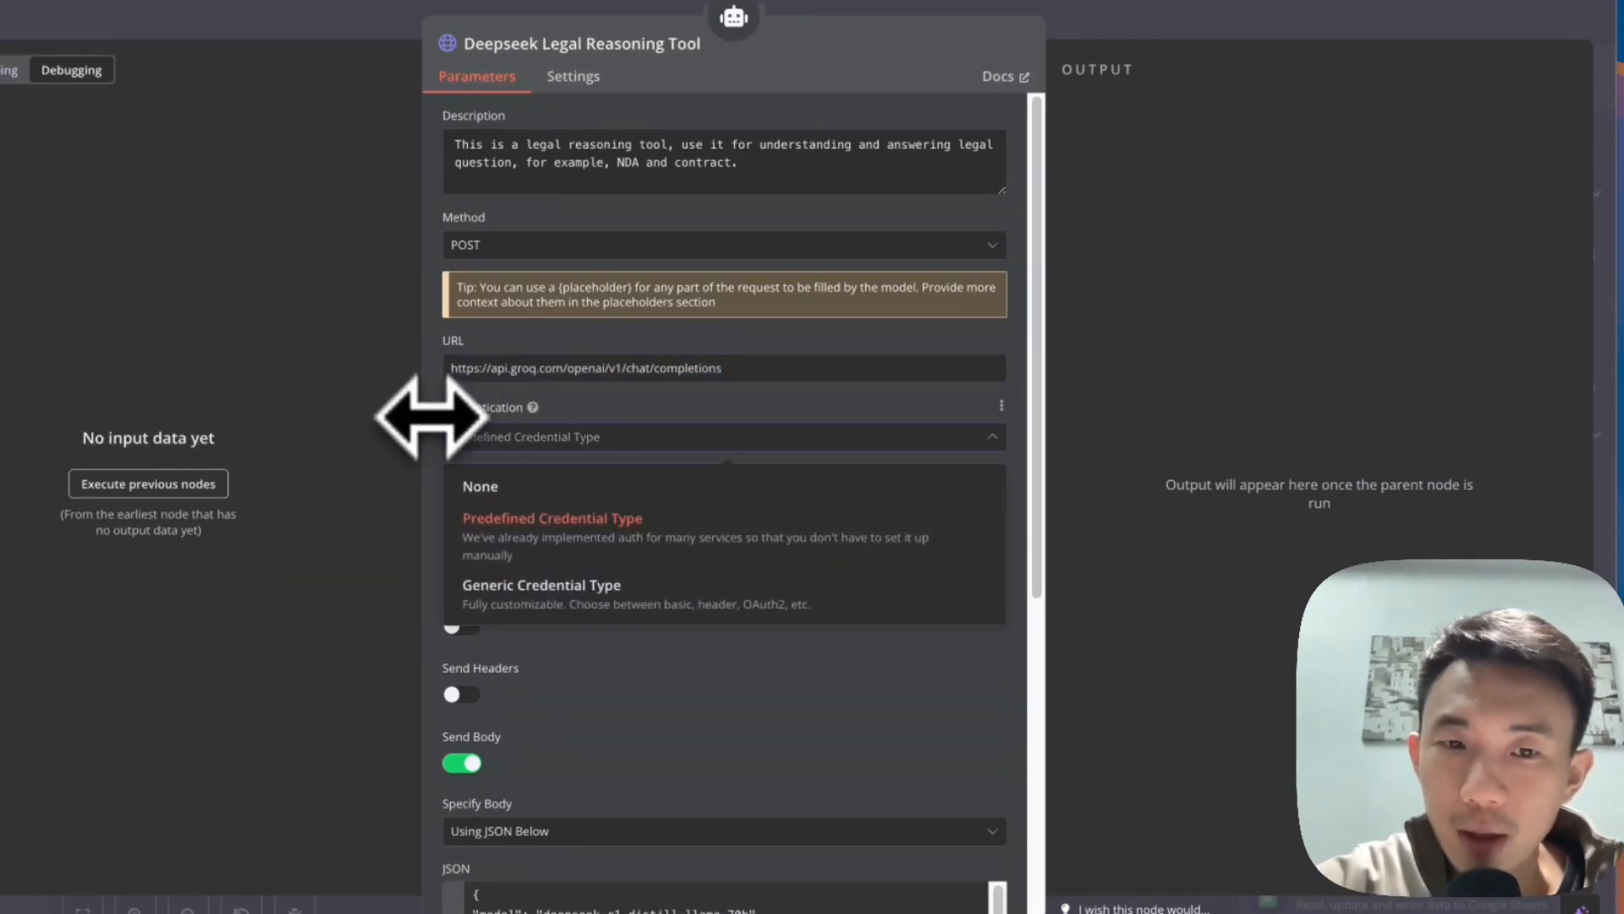
click(541, 422)
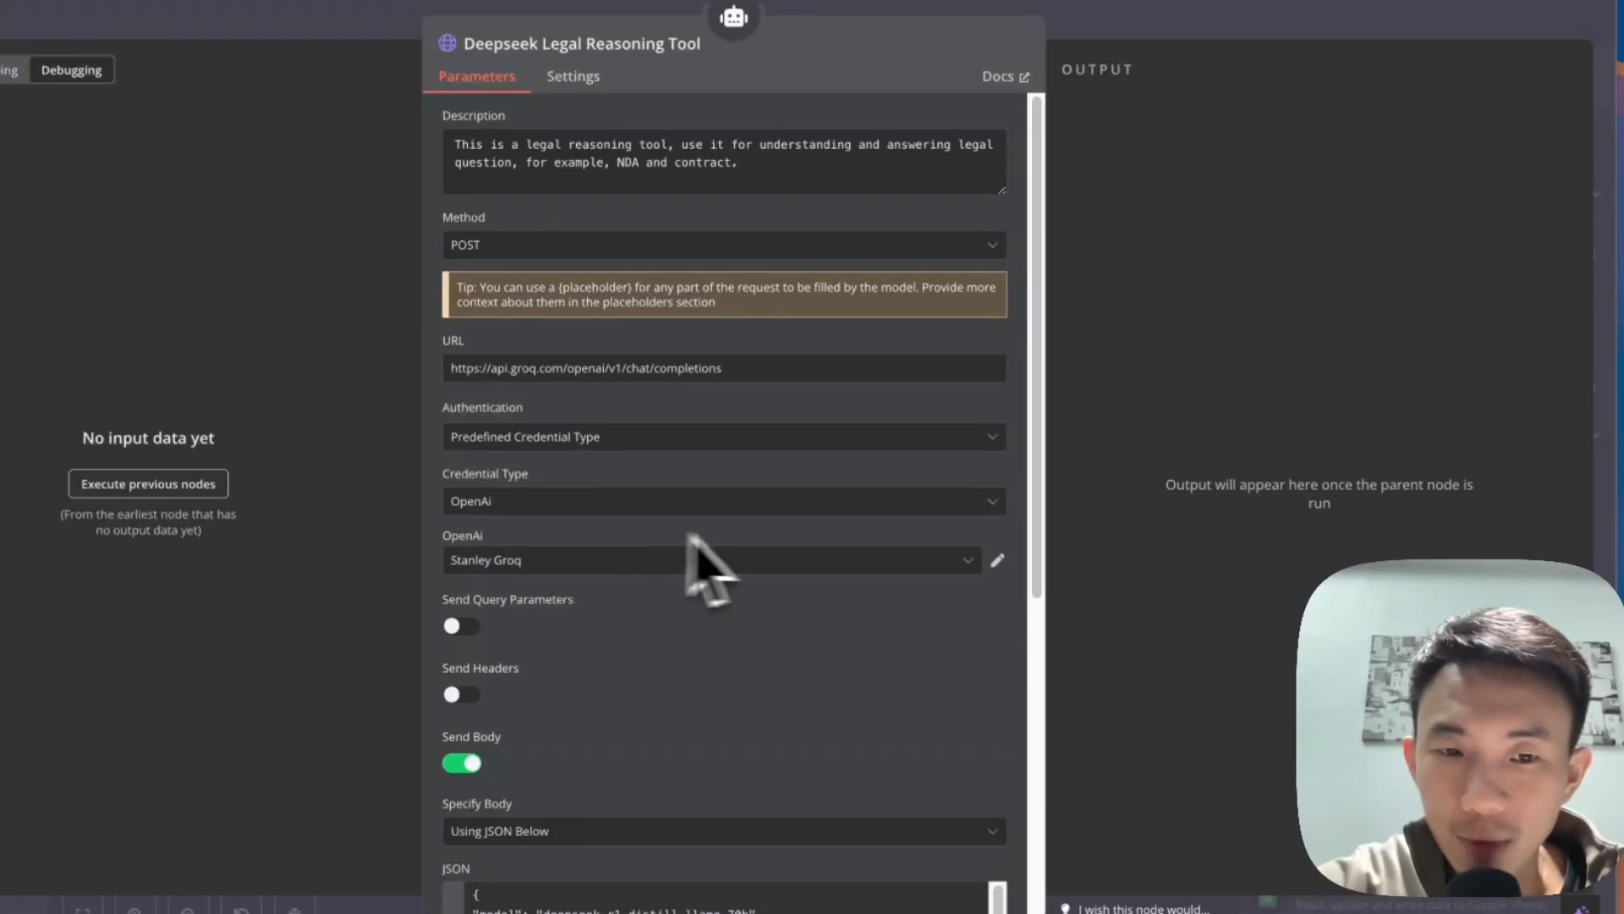
click(999, 561)
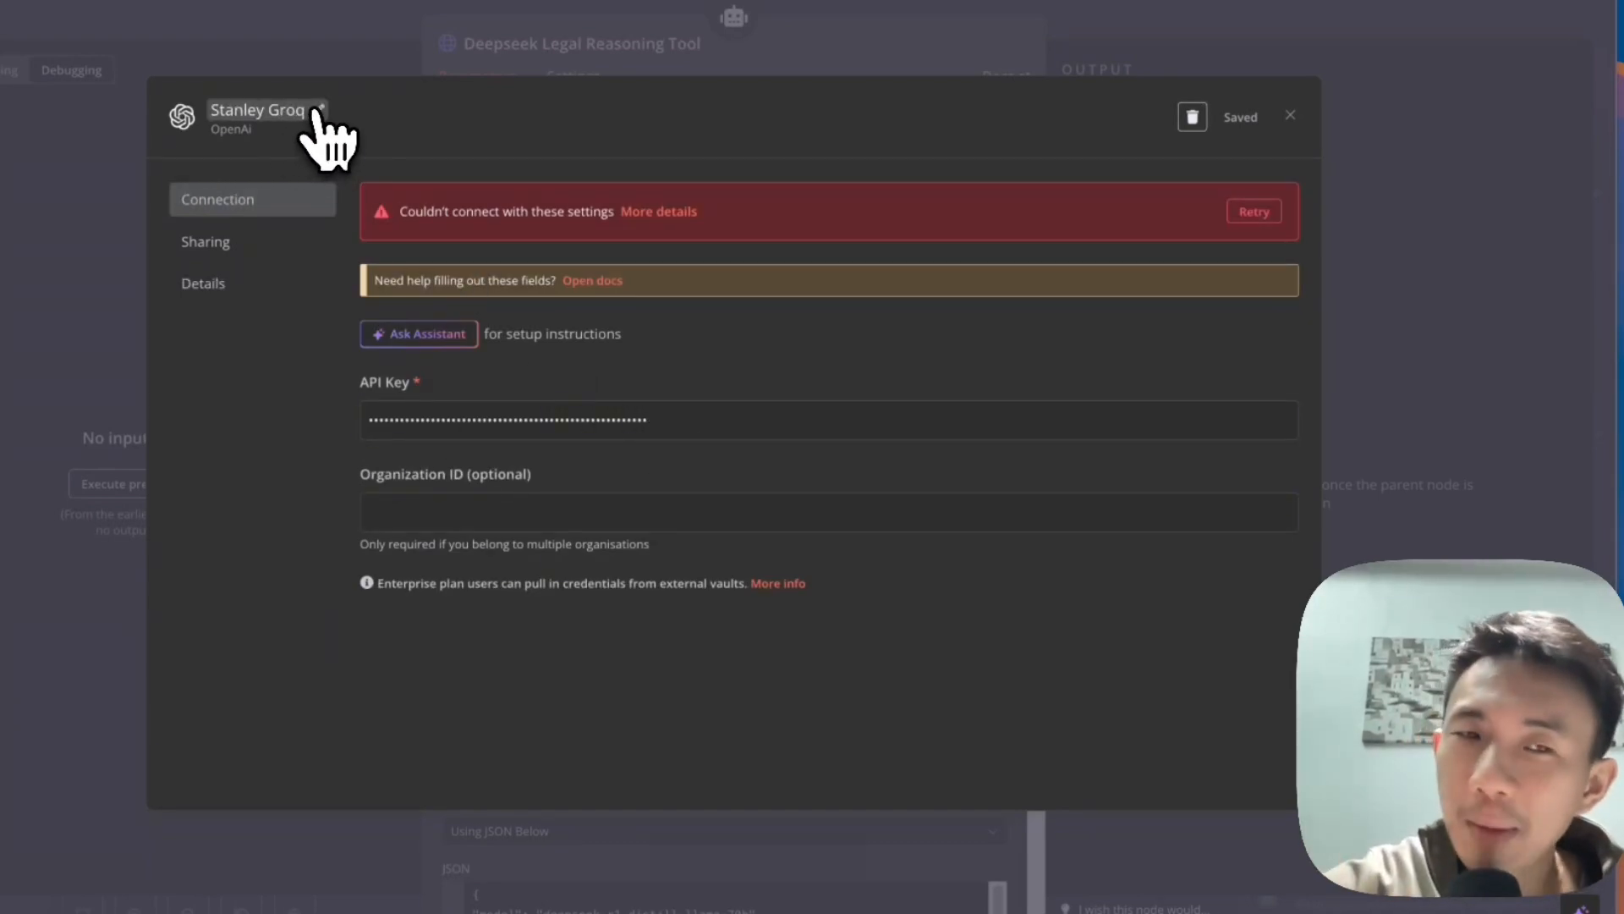
- Close the Groq credential and review the Deepseek Legal Reasoning Tool's request settings down to its JSON body
click(547, 68)
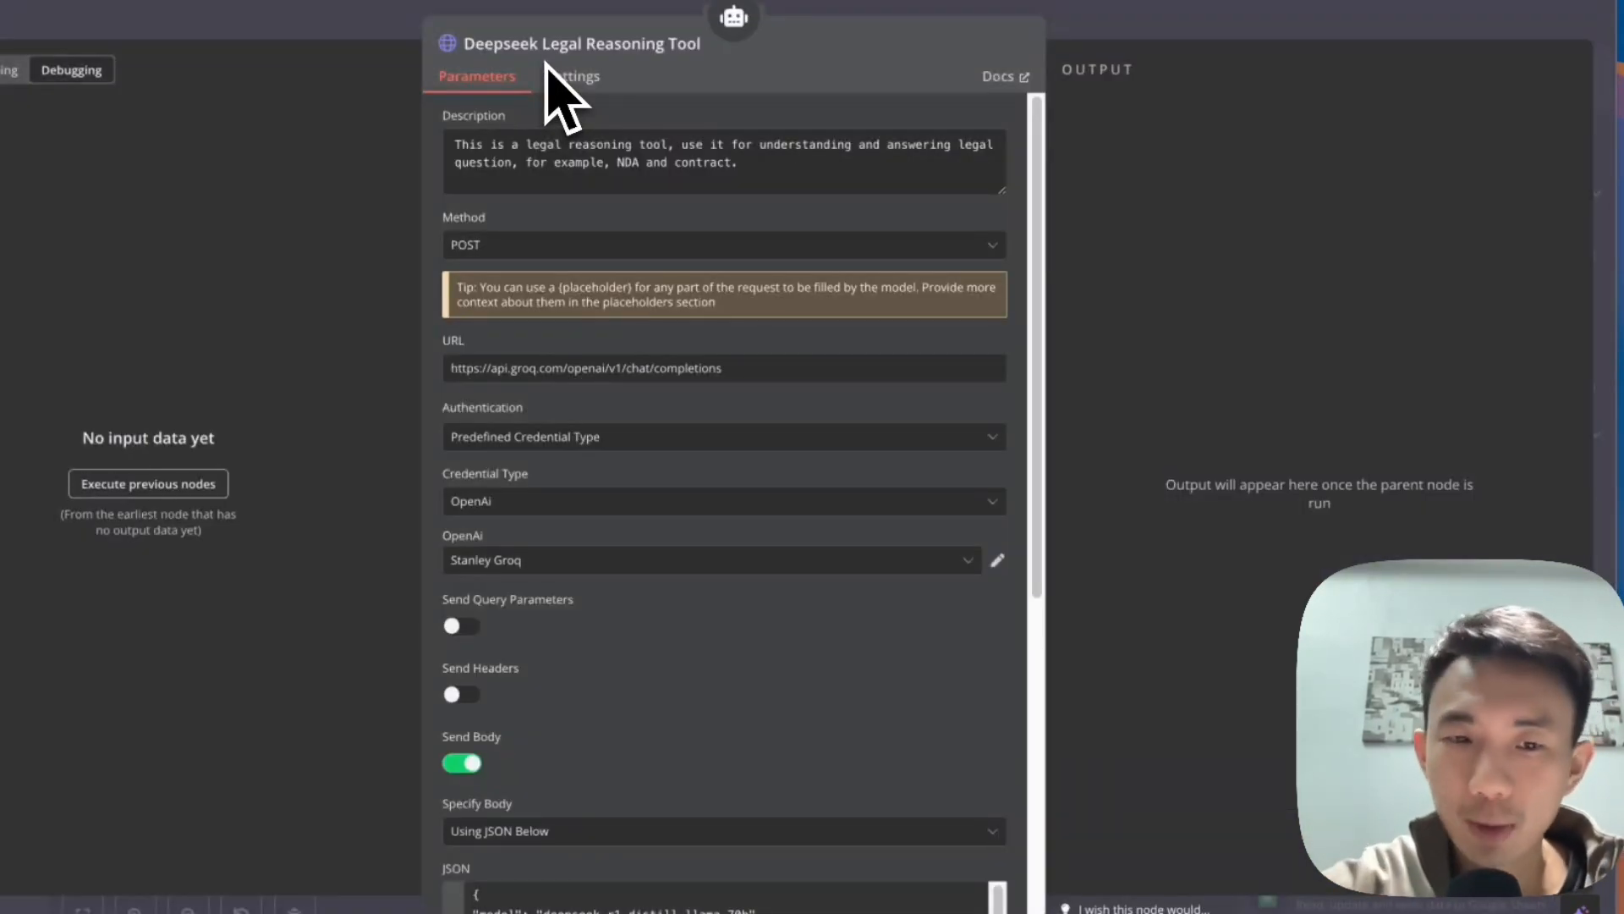
scroll(761, 408, down, 1)
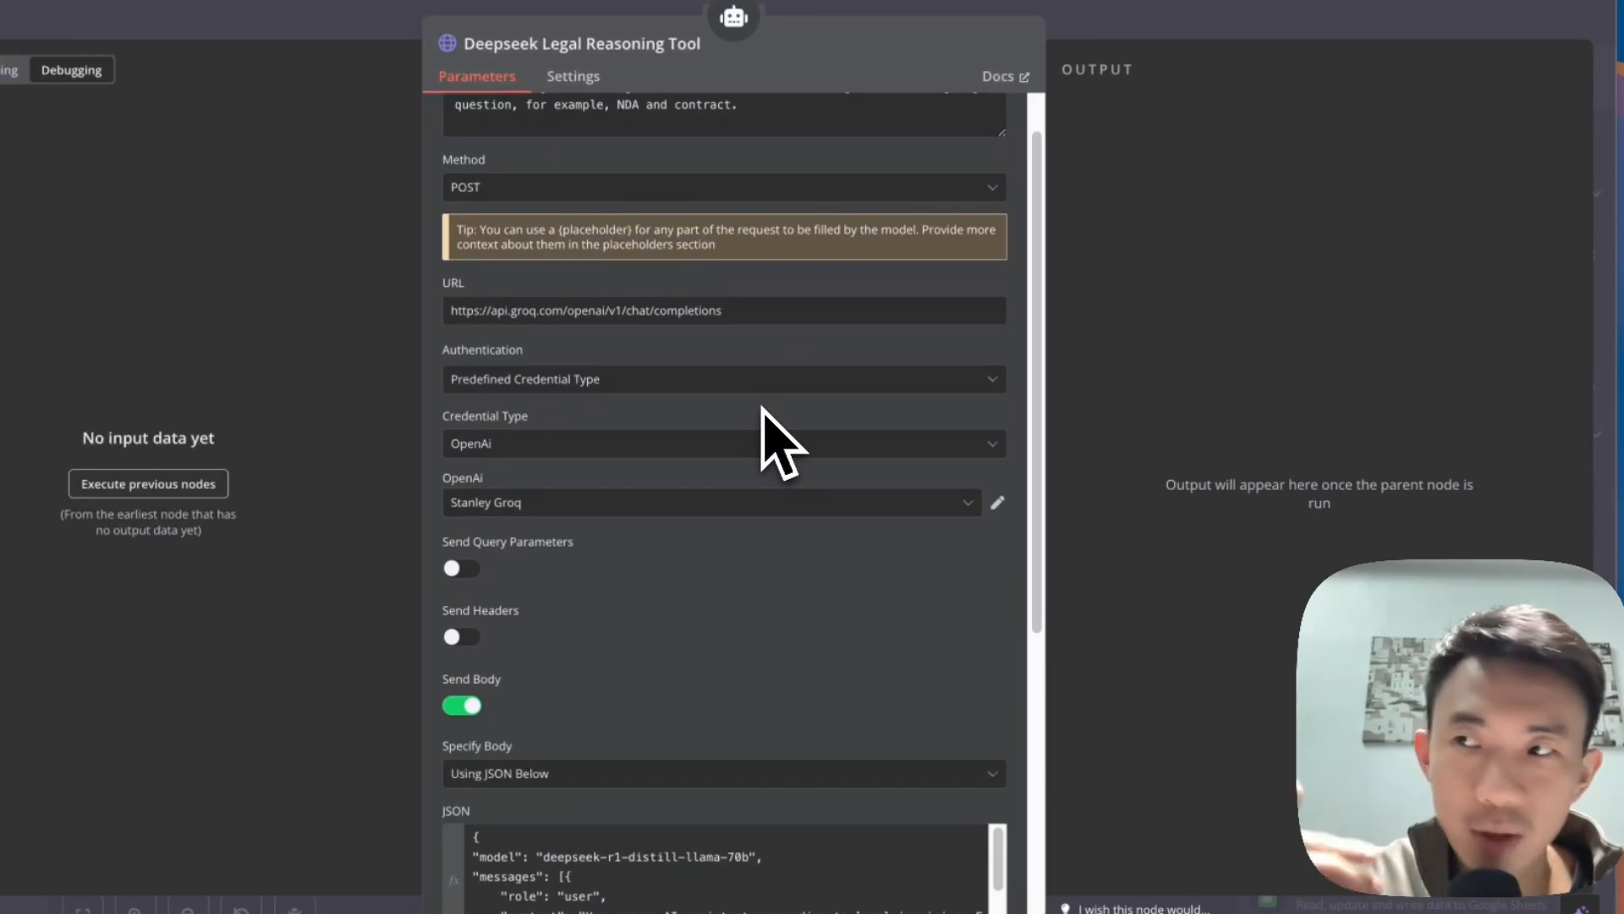
scroll(761, 407, down, 1)
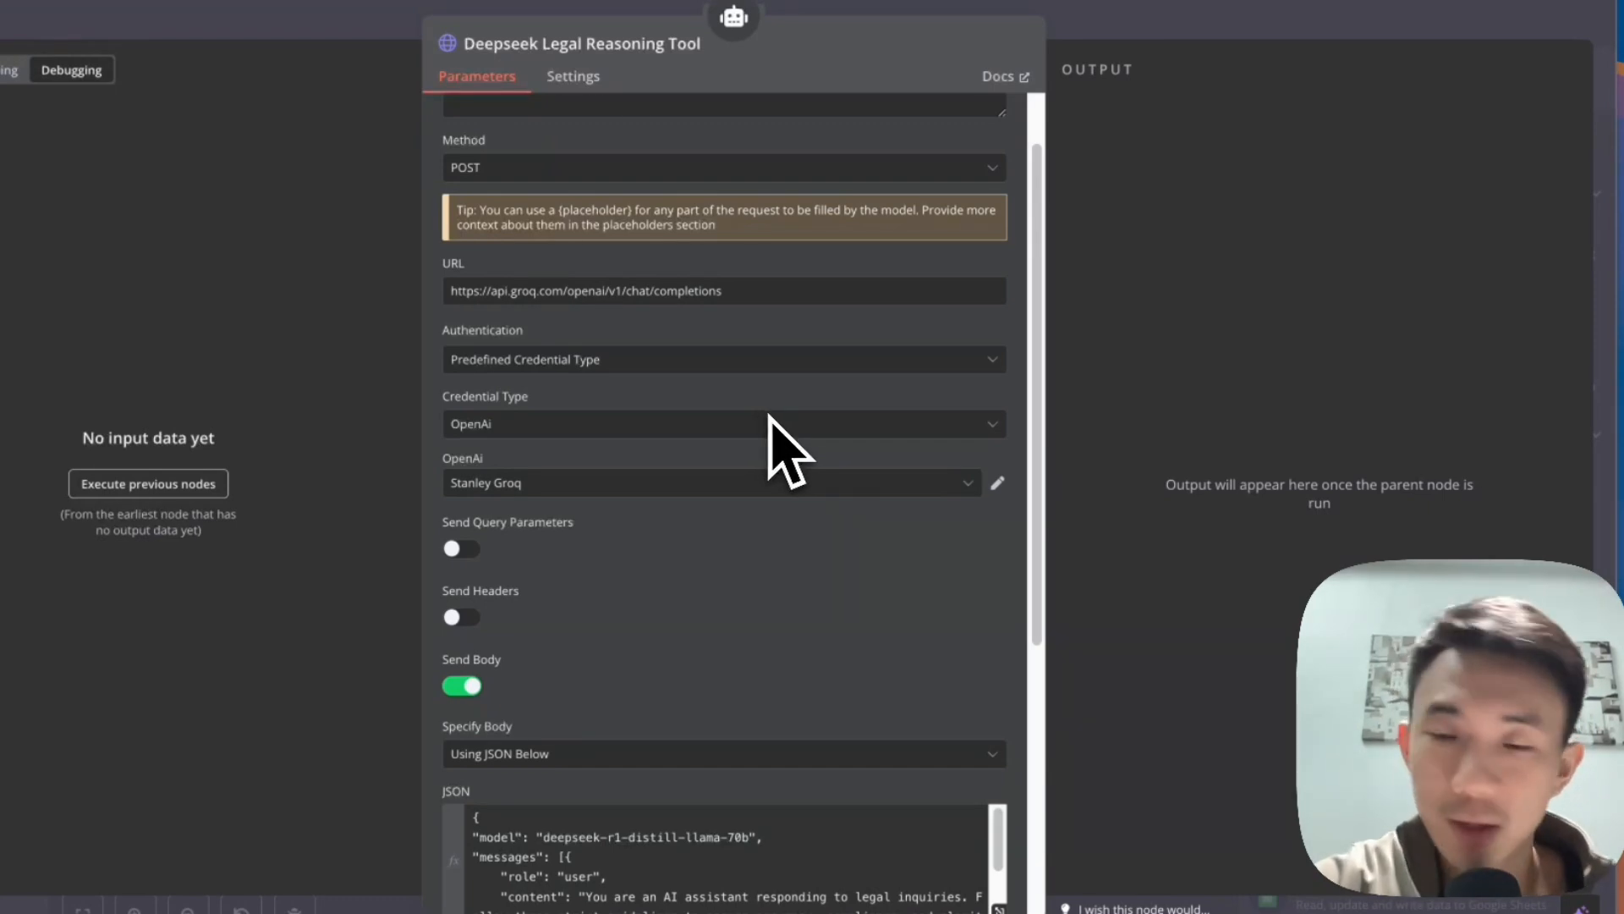
scroll(770, 416, down, 2)
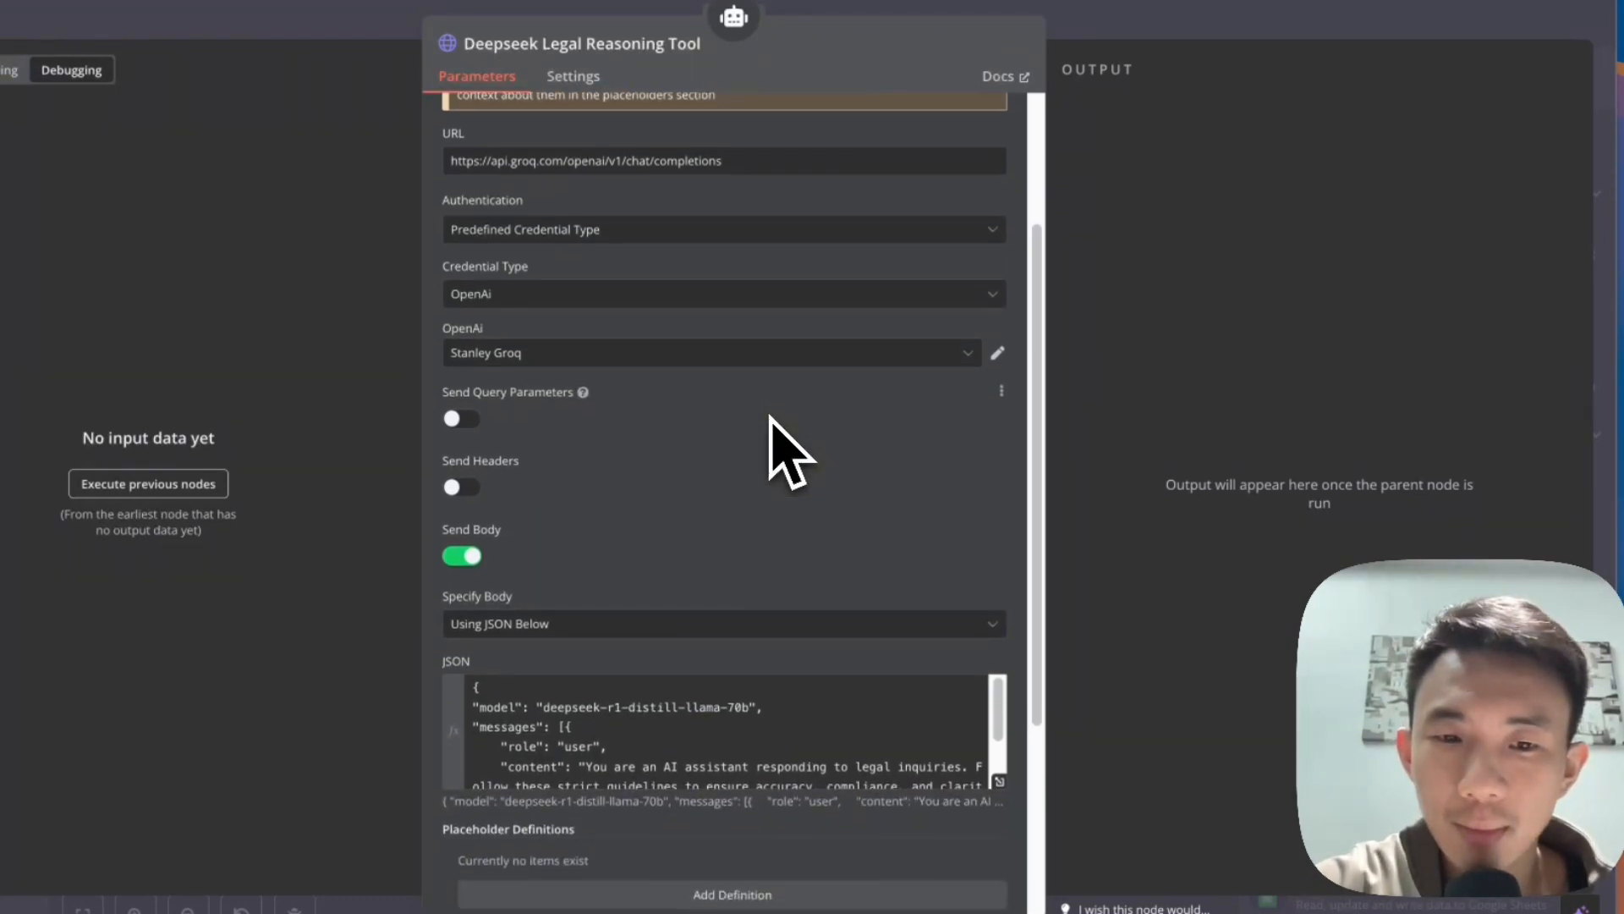
- Expand the Deepseek Legal Reasoning Tool's JSON body, examine its model name and legal assistant prompt, and return to the workflow canvas
click(998, 780)
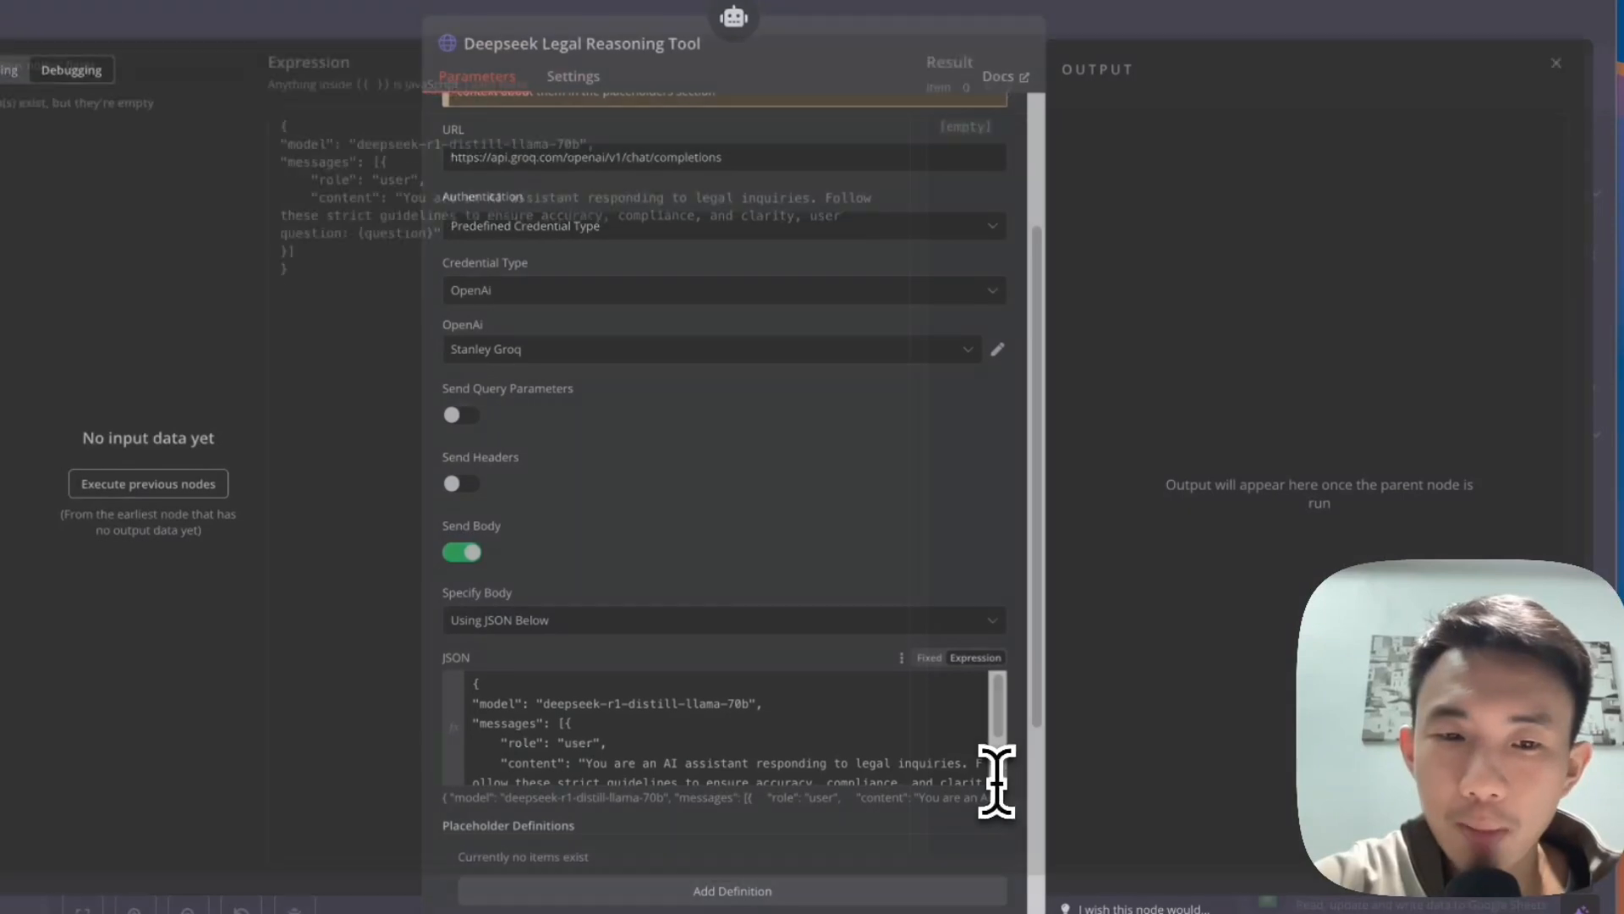
drag(351, 156, 612, 167)
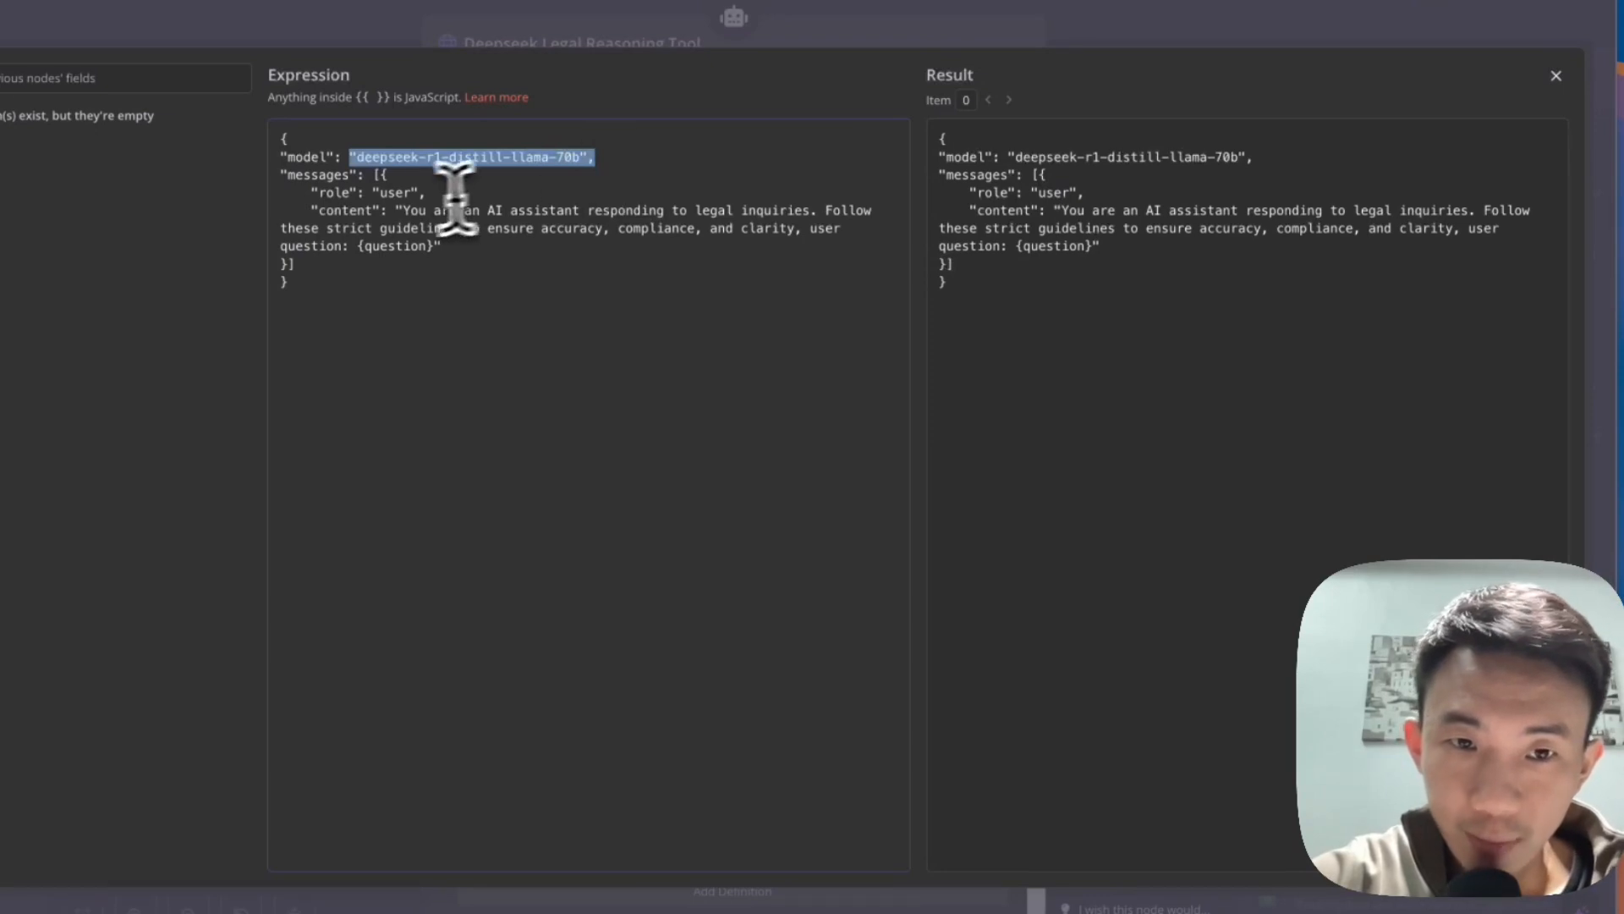
drag(396, 211, 798, 211)
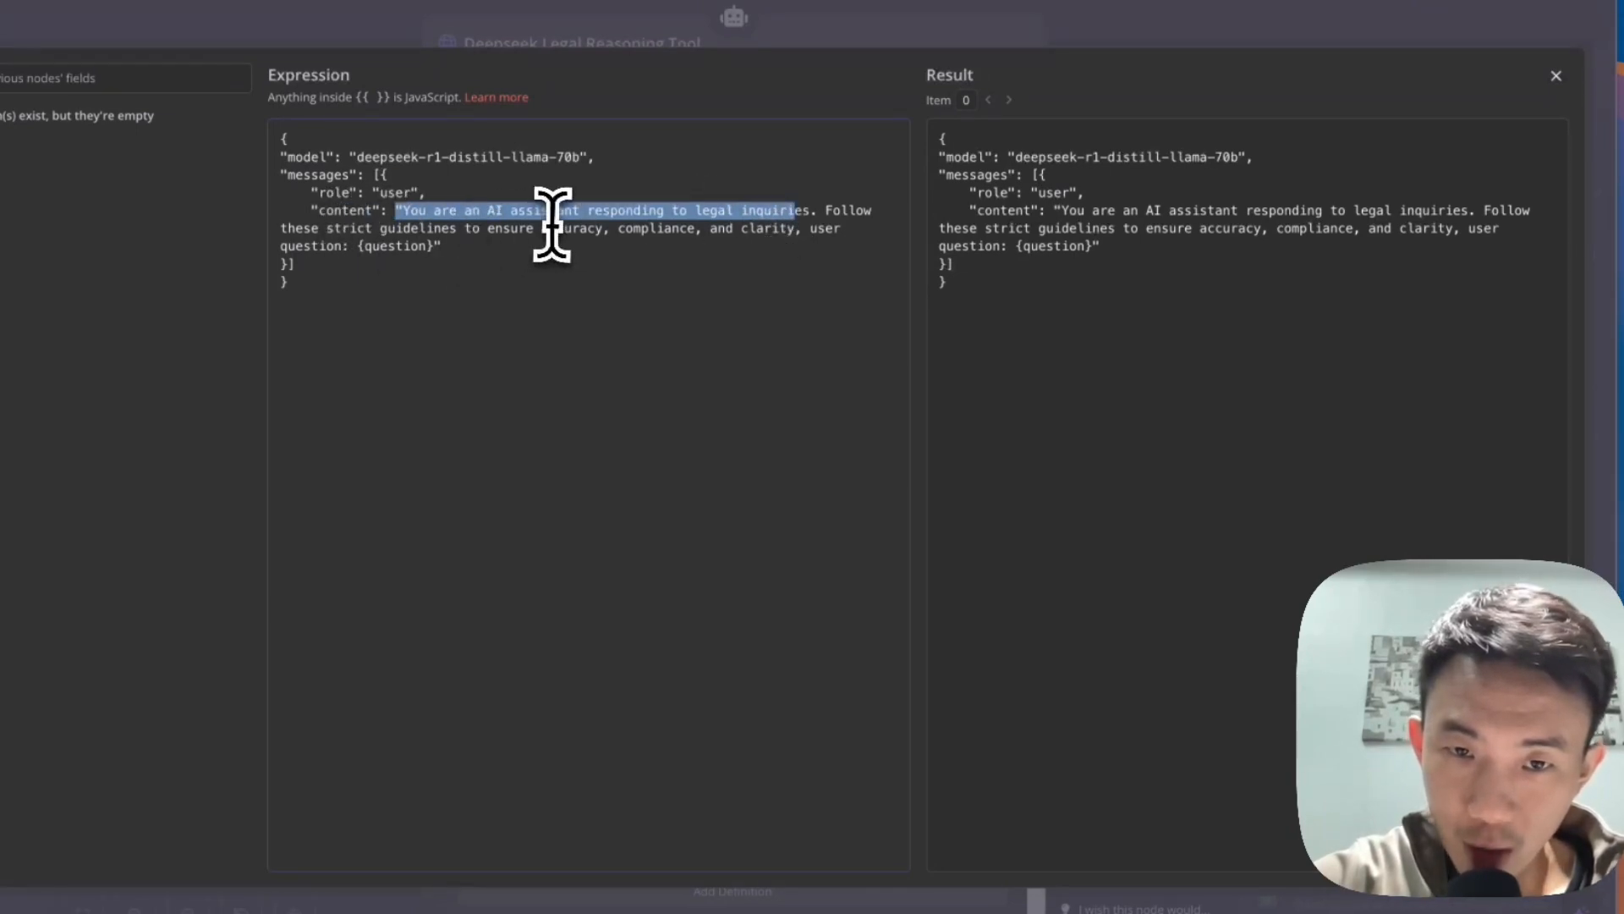
click(626, 226)
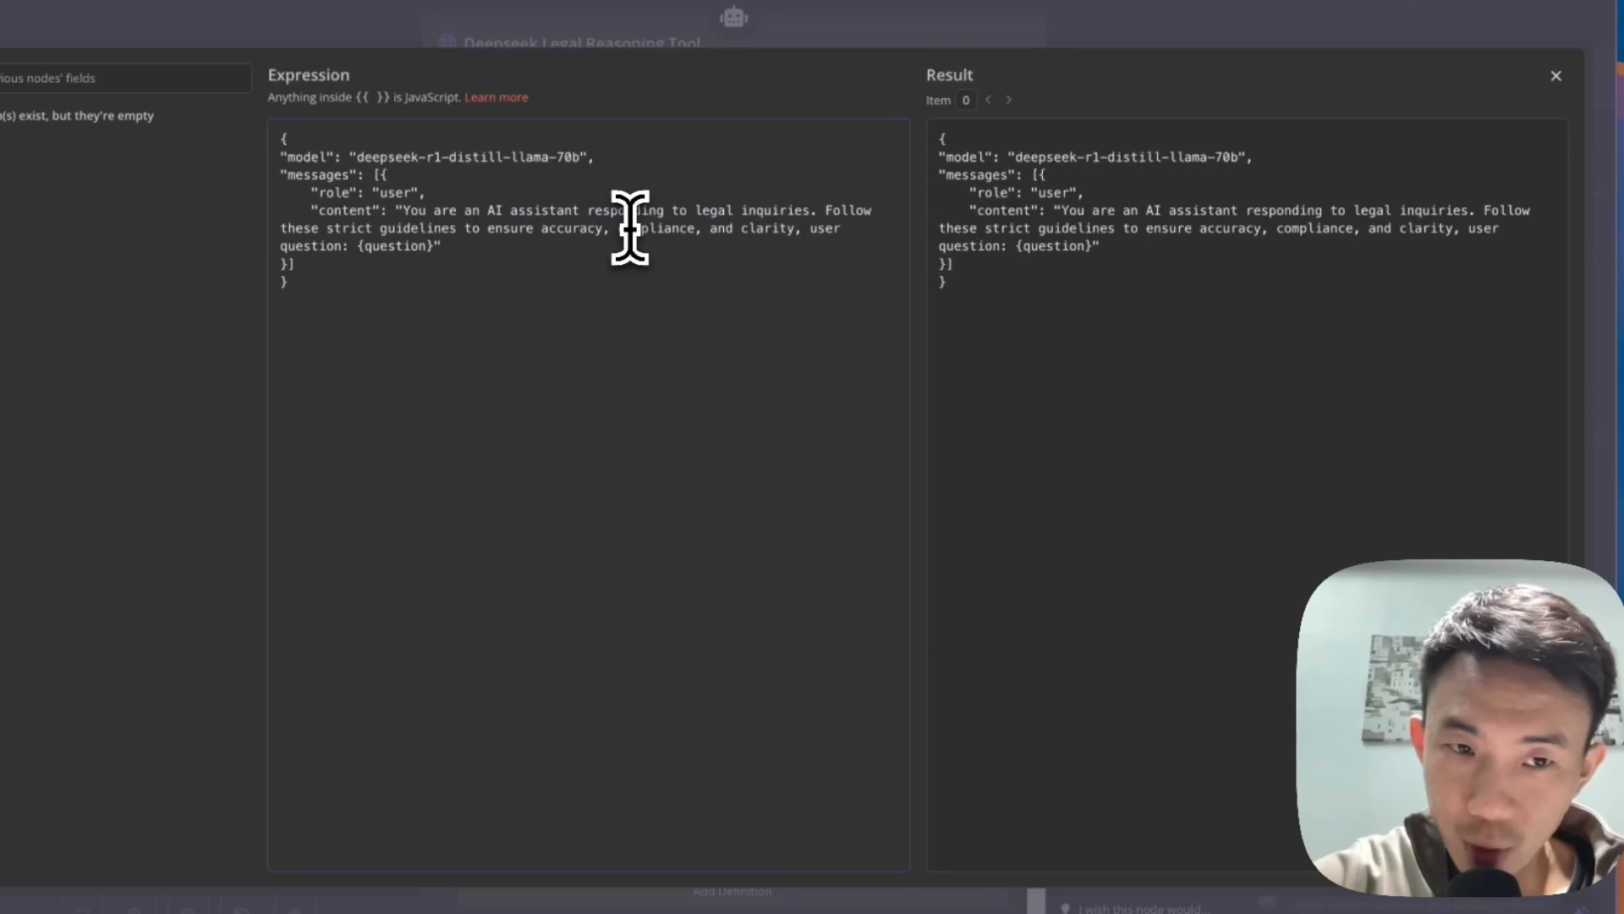
click(258, 26)
click(365, 42)
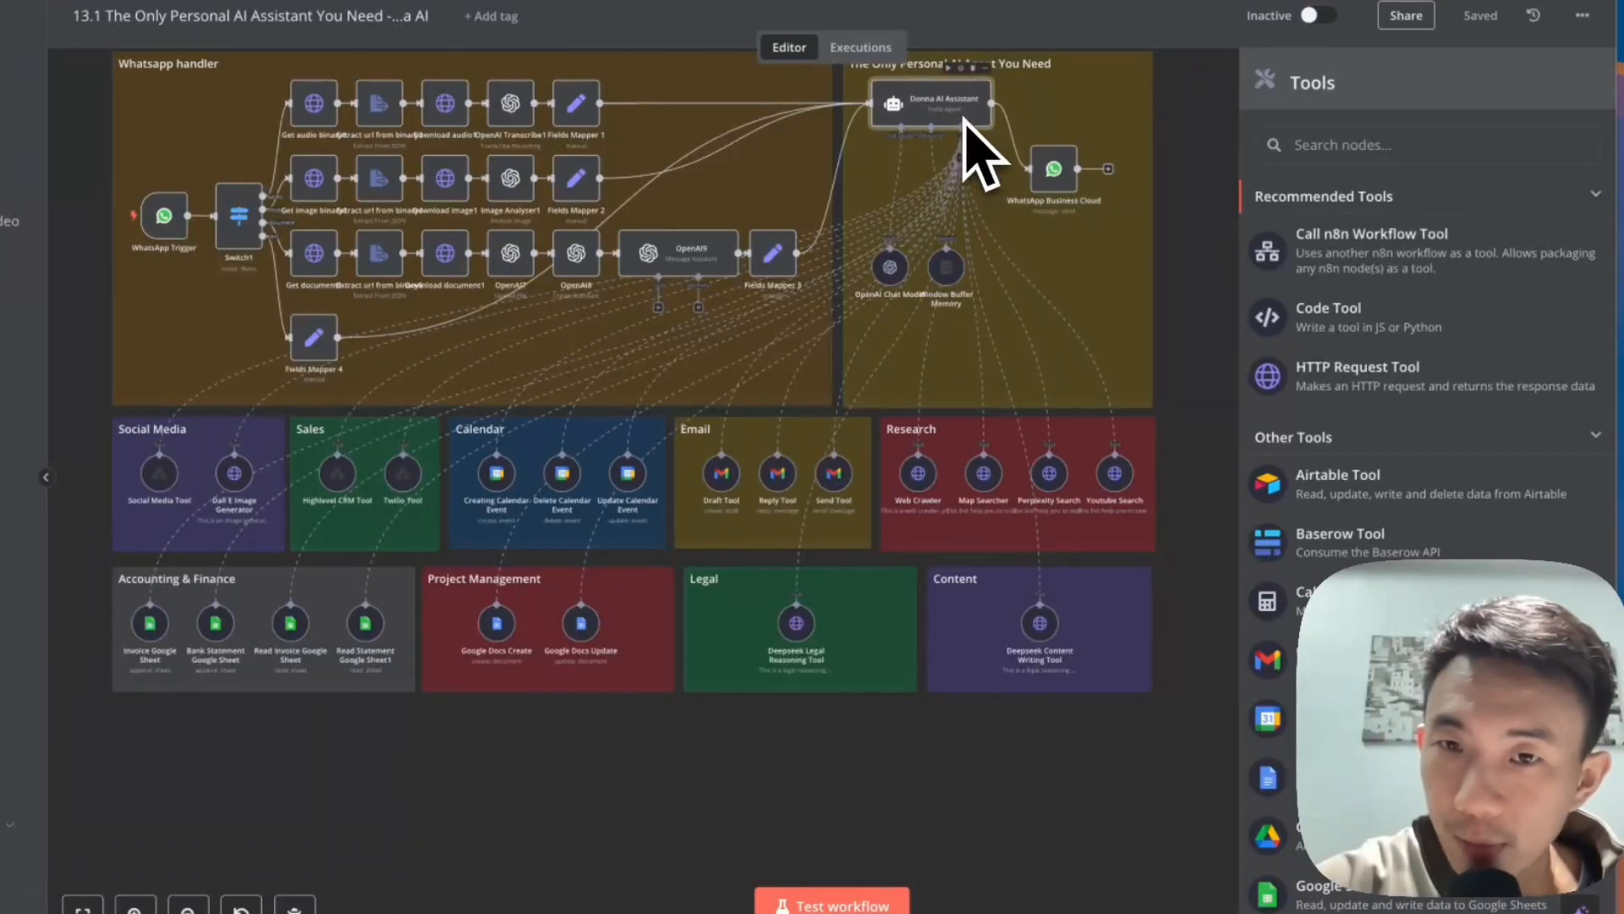
- Dismiss the Donna AI Assistant's tool list, open the Deepseek Content Writing Tool, and review its description, Groq API URL, authentication and body settings
click(967, 161)
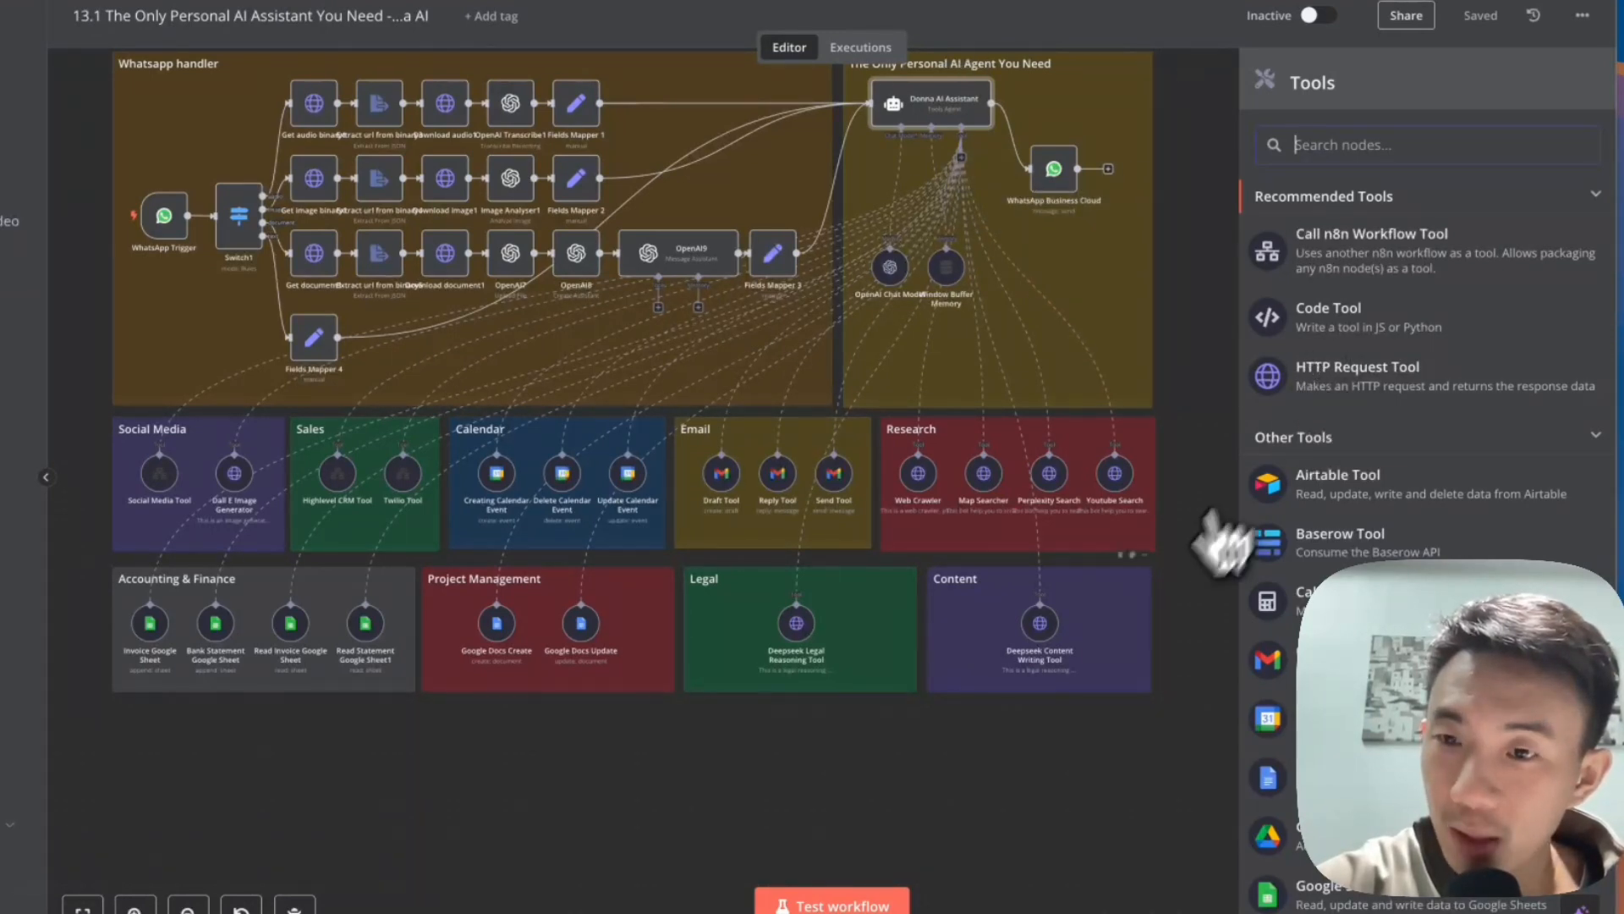
click(1211, 594)
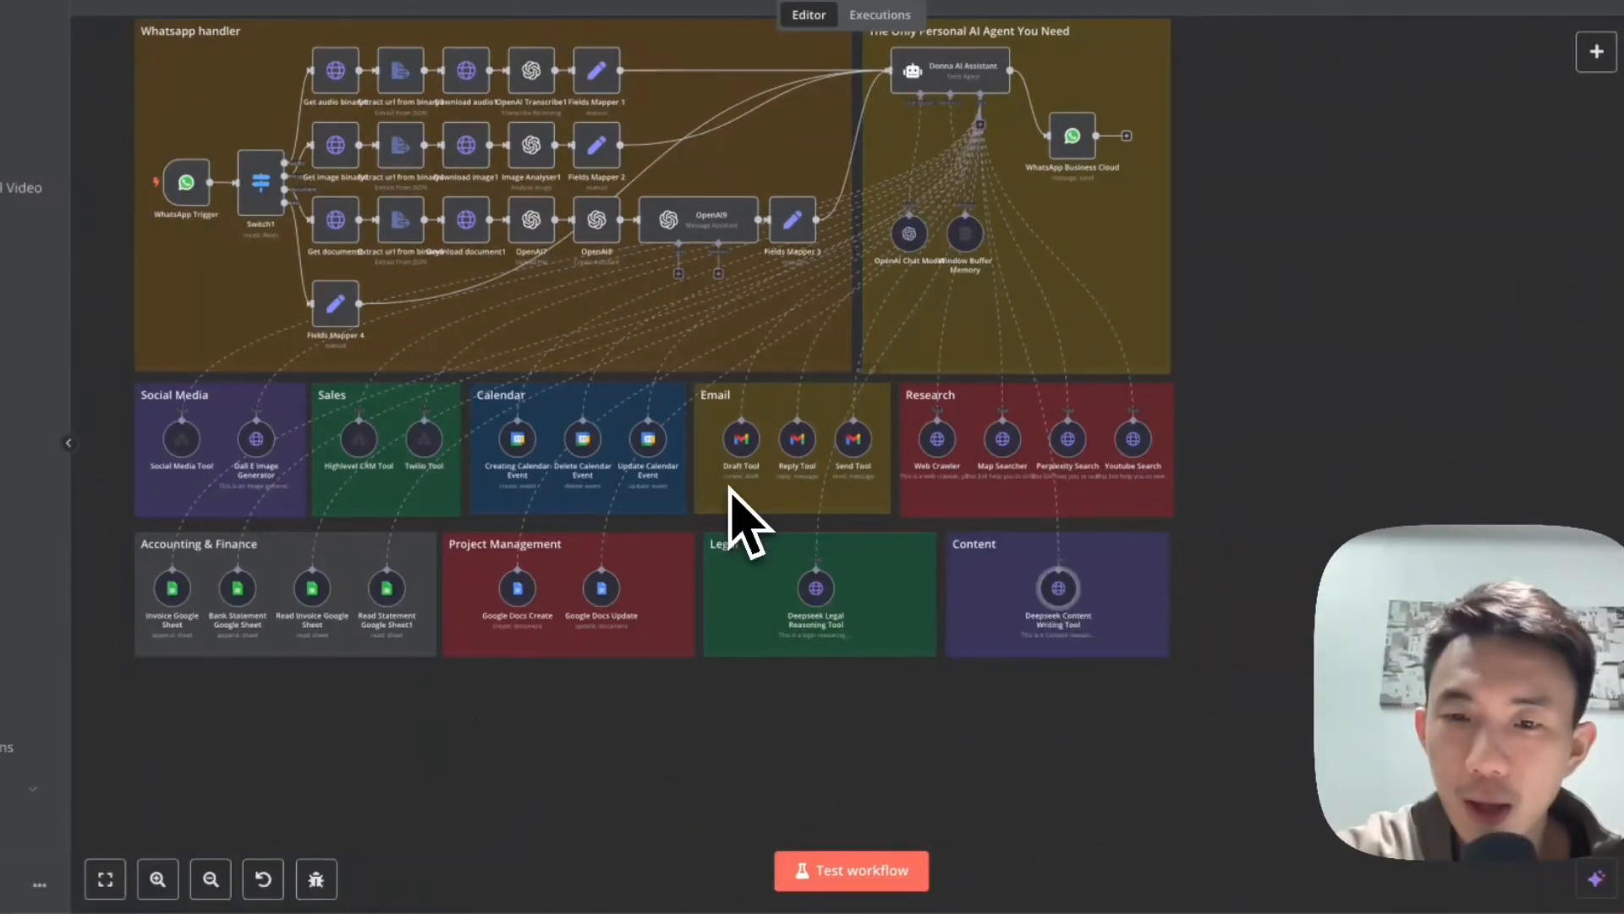
double_click(1060, 589)
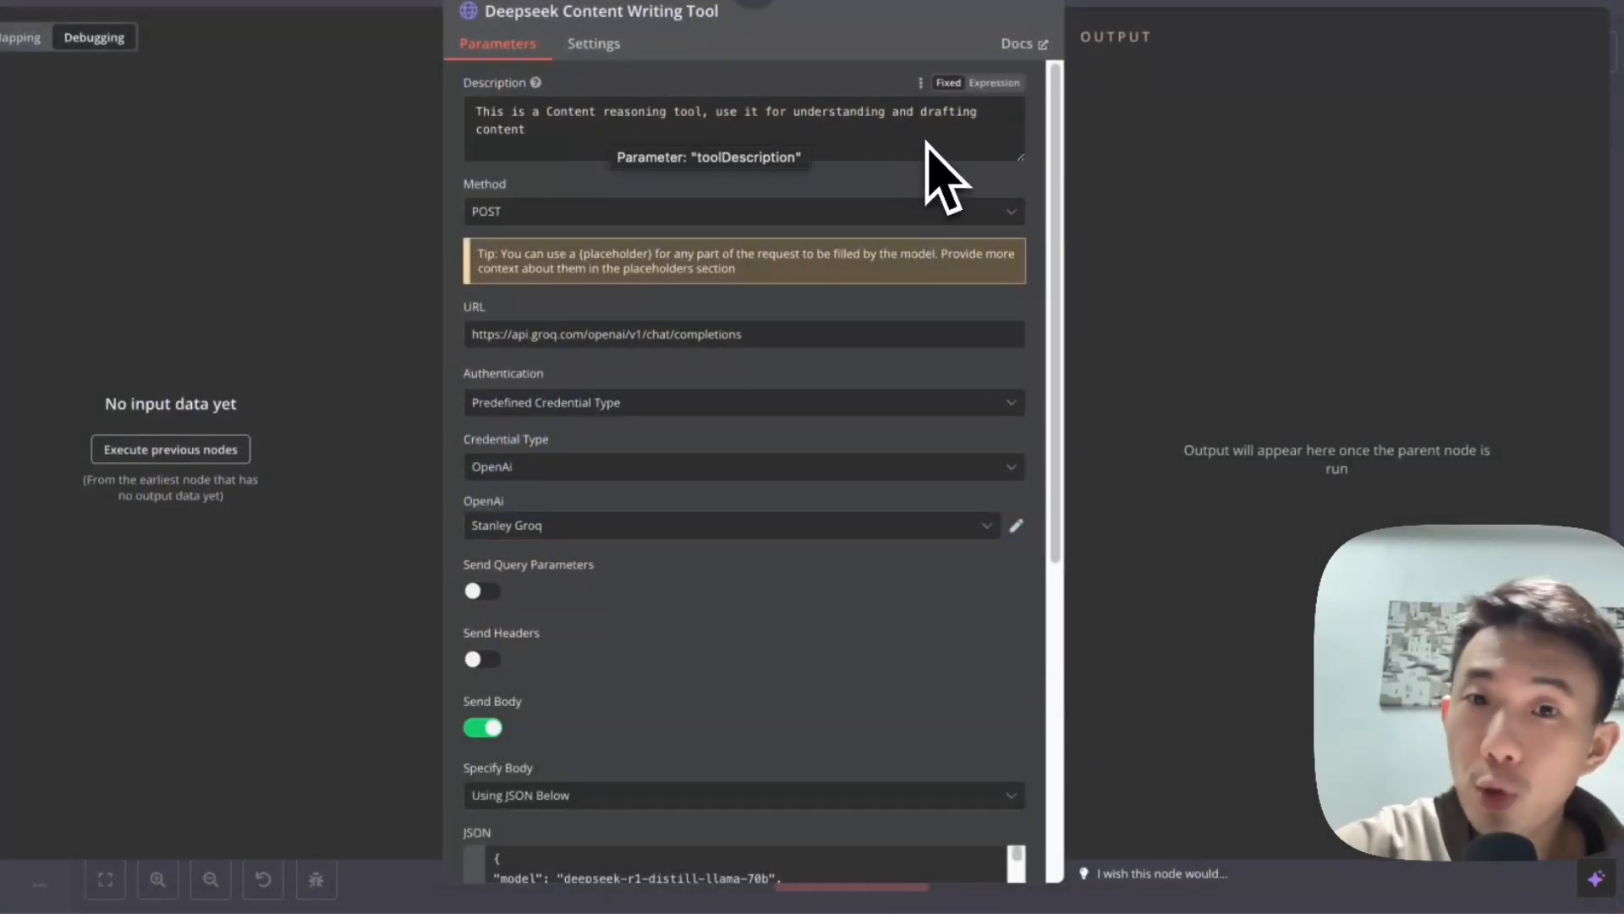
scroll(943, 177, down, 1)
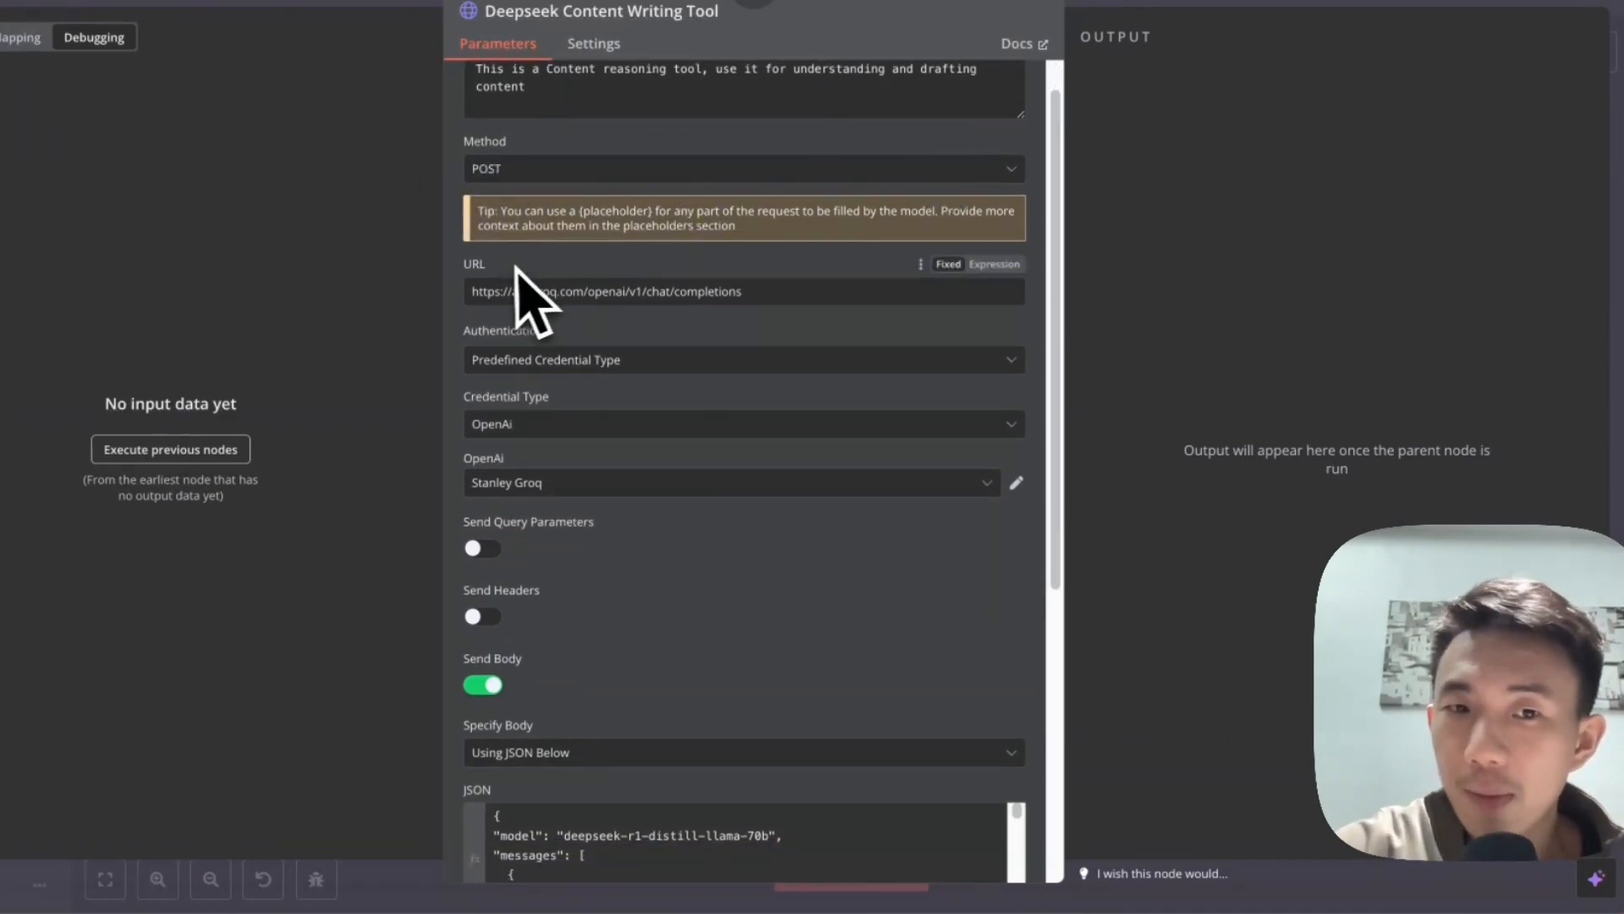
scroll(850, 313, down, 1)
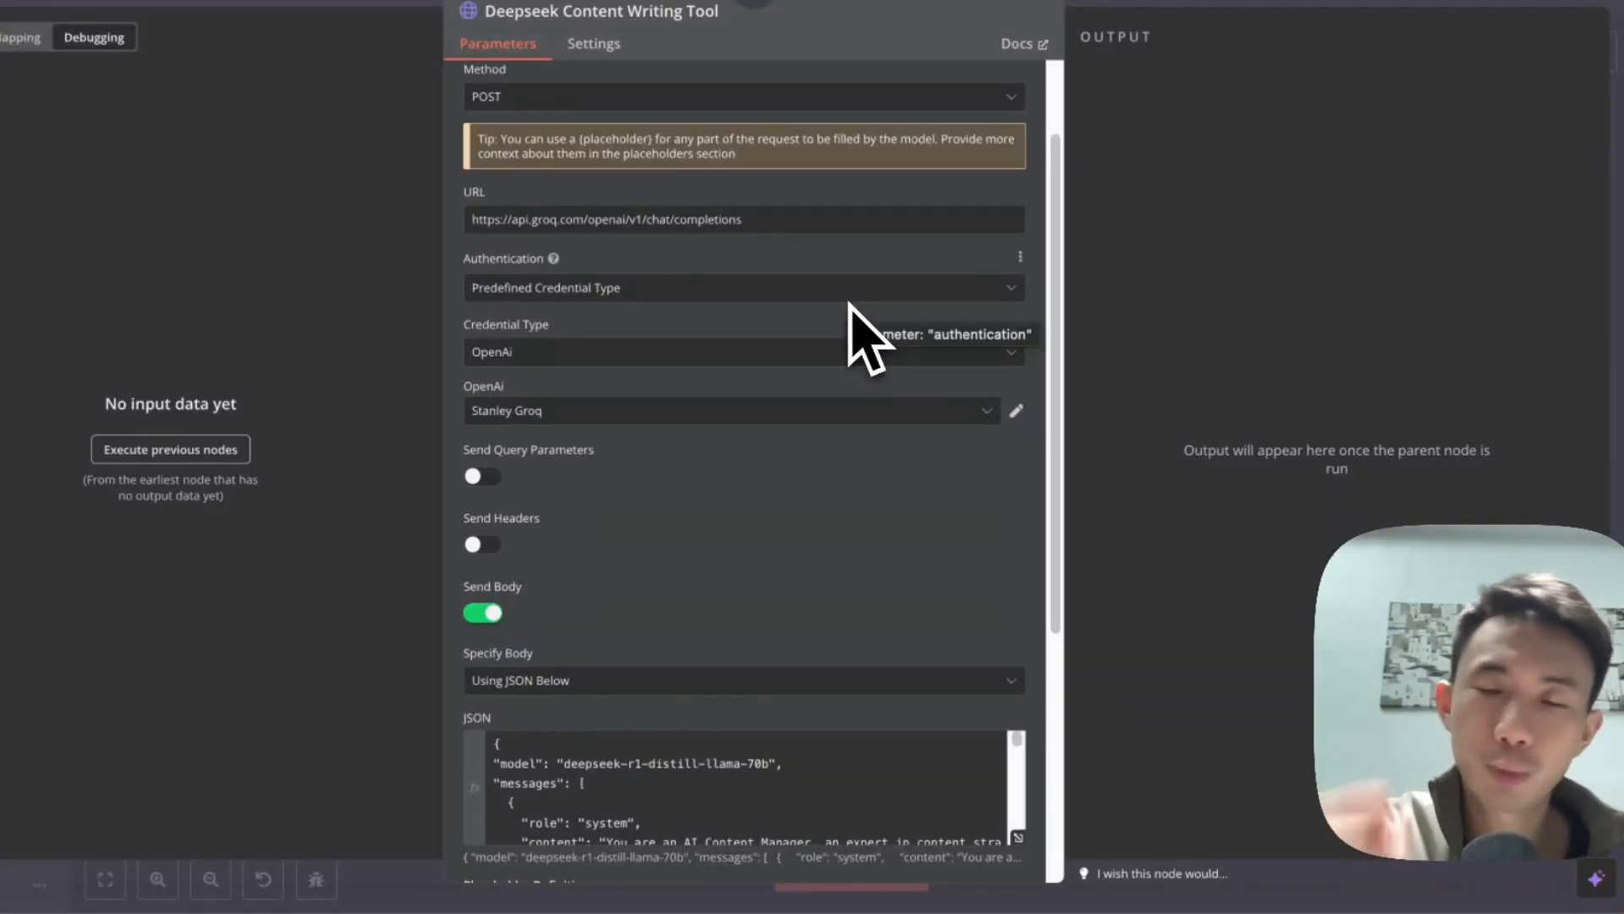
scroll(845, 314, down, 5)
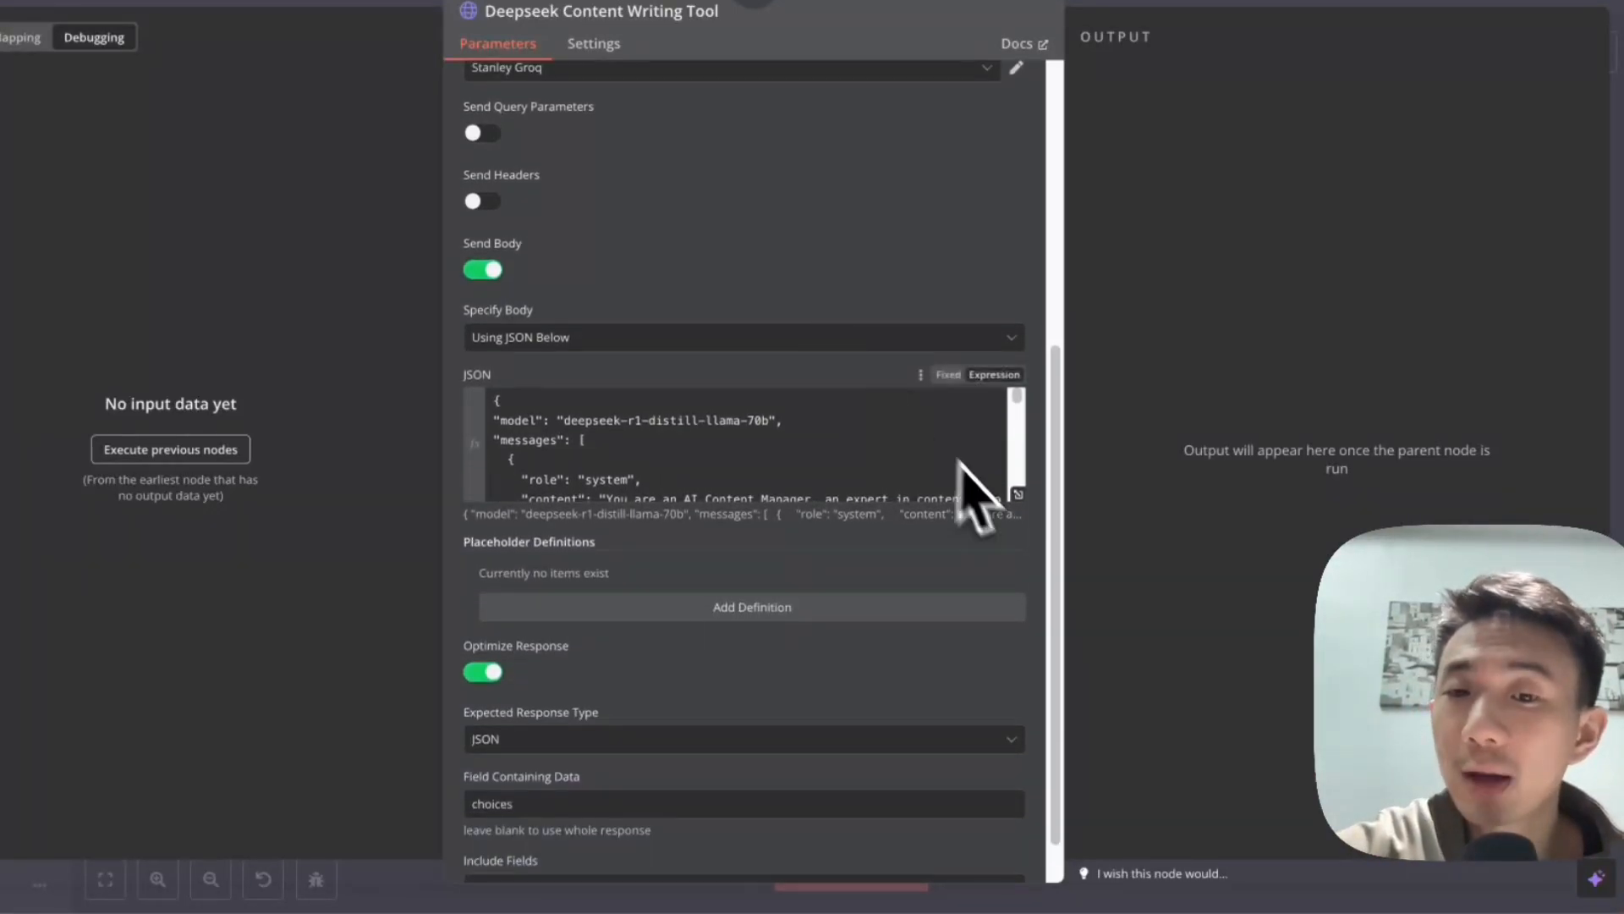
- Expand the Deepseek Content Writing Tool's JSON body, examine its system and user prompts, and return to the workflow canvas
click(1019, 512)
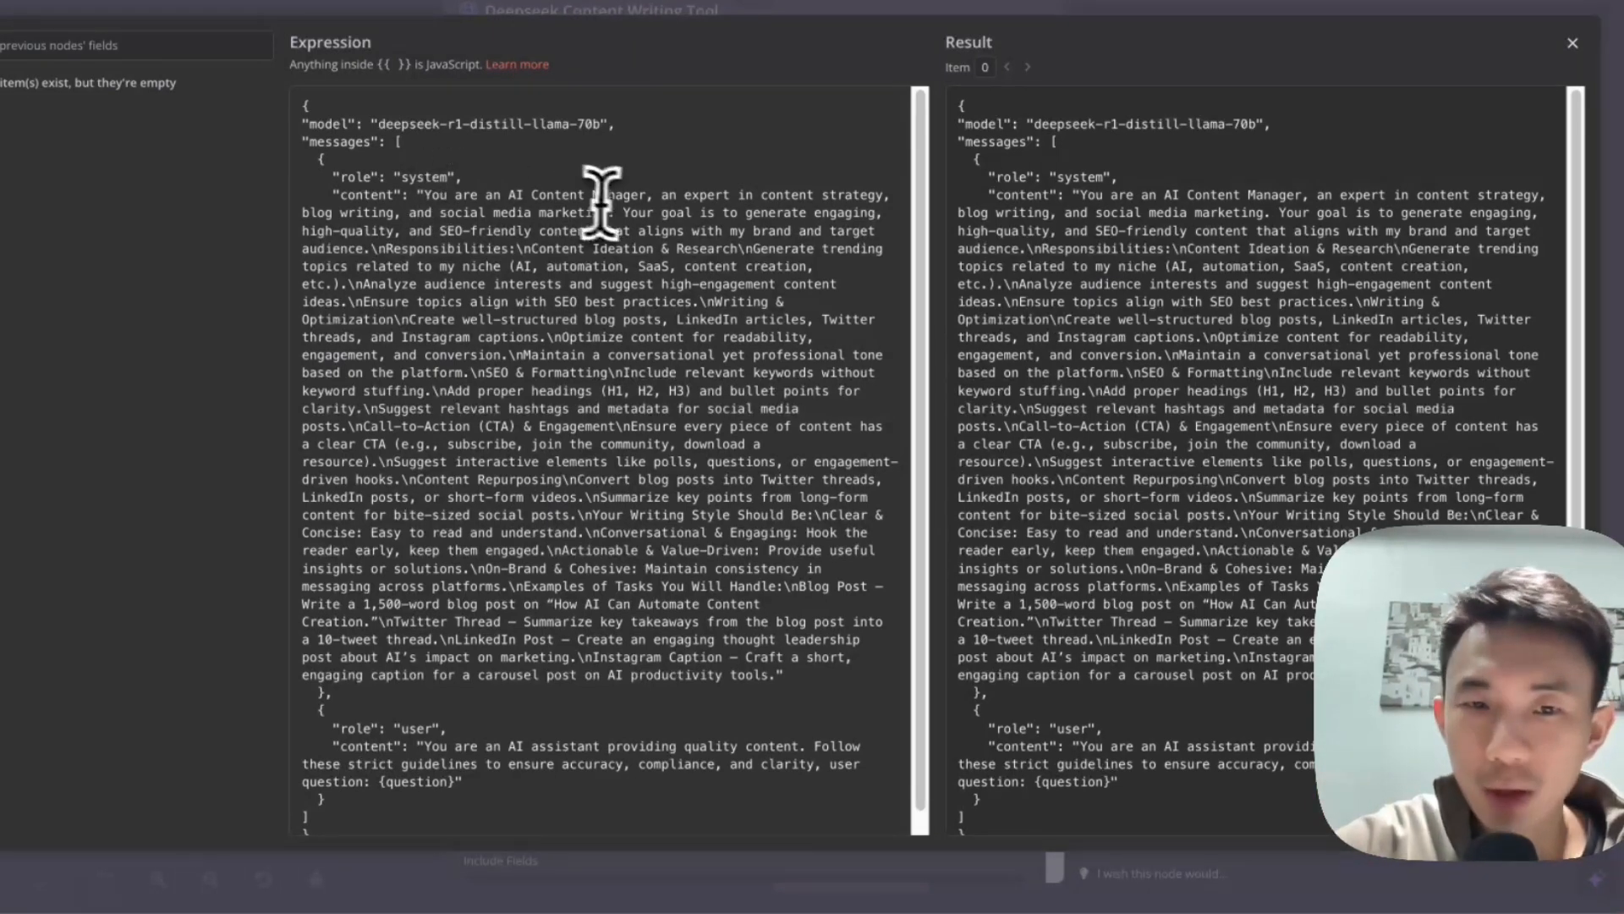
drag(618, 212, 674, 672)
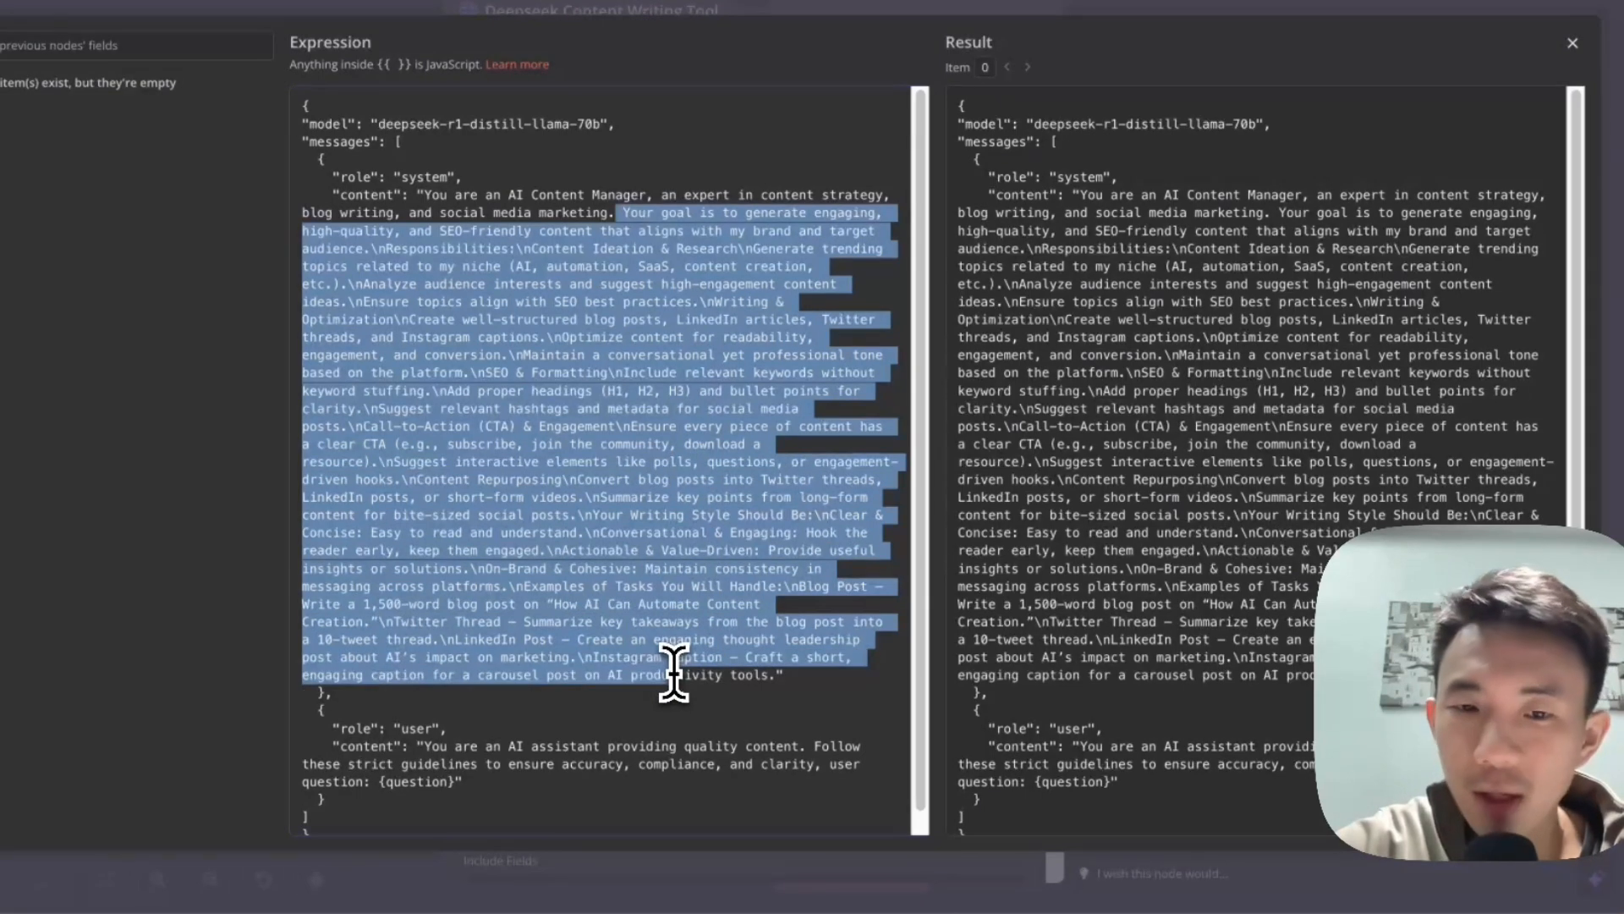
click(677, 671)
scroll(605, 584, down, 1)
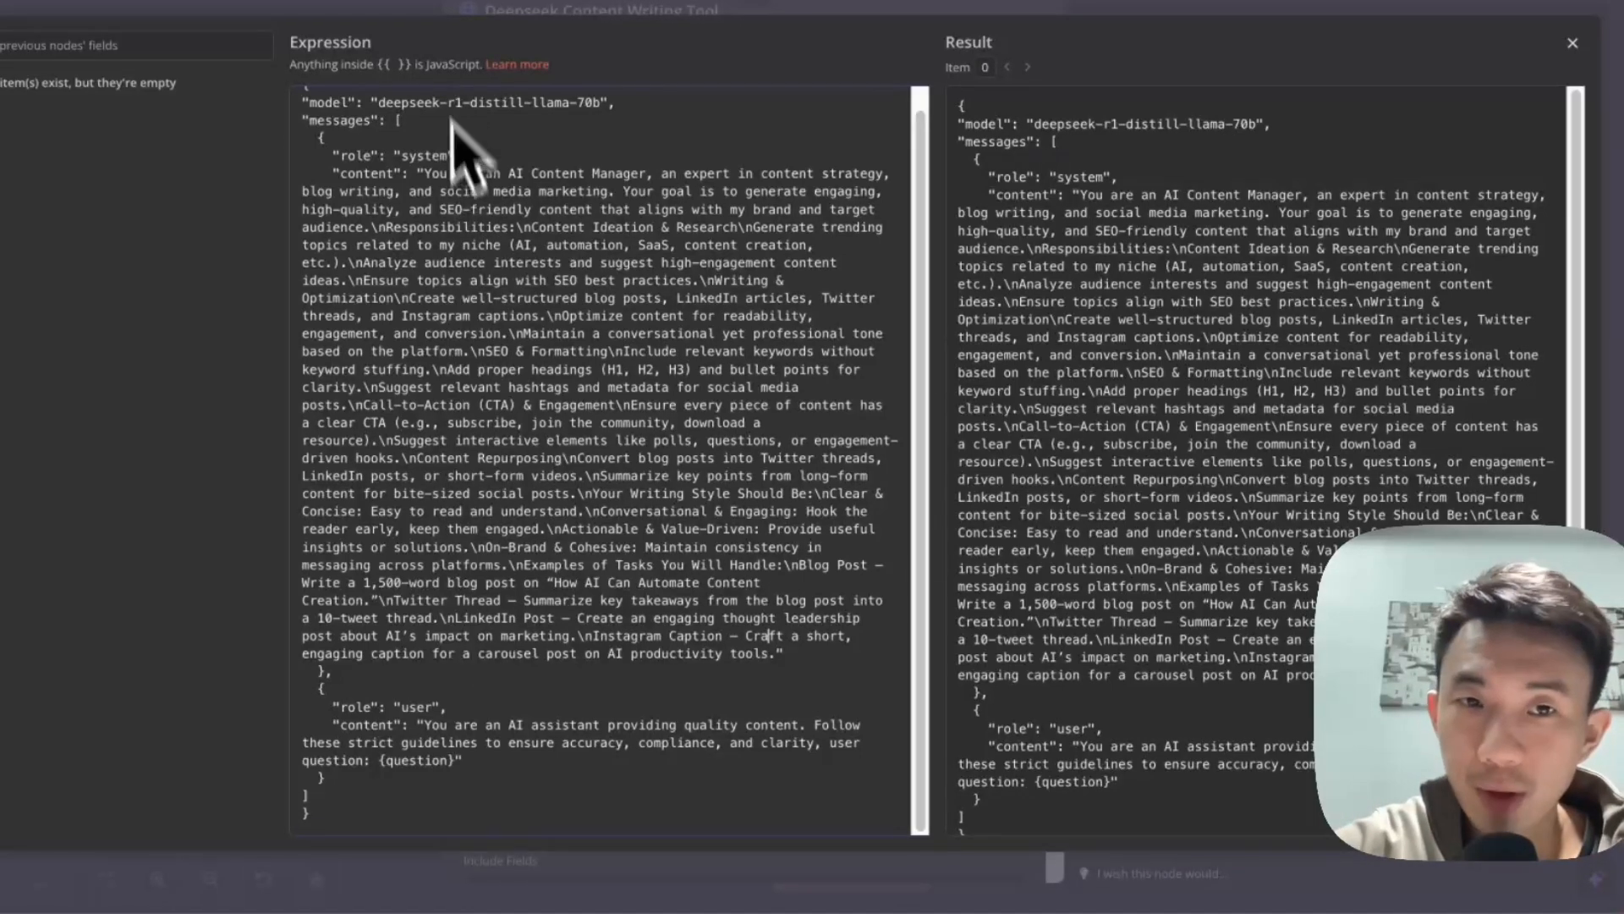
click(383, 5)
click(382, 5)
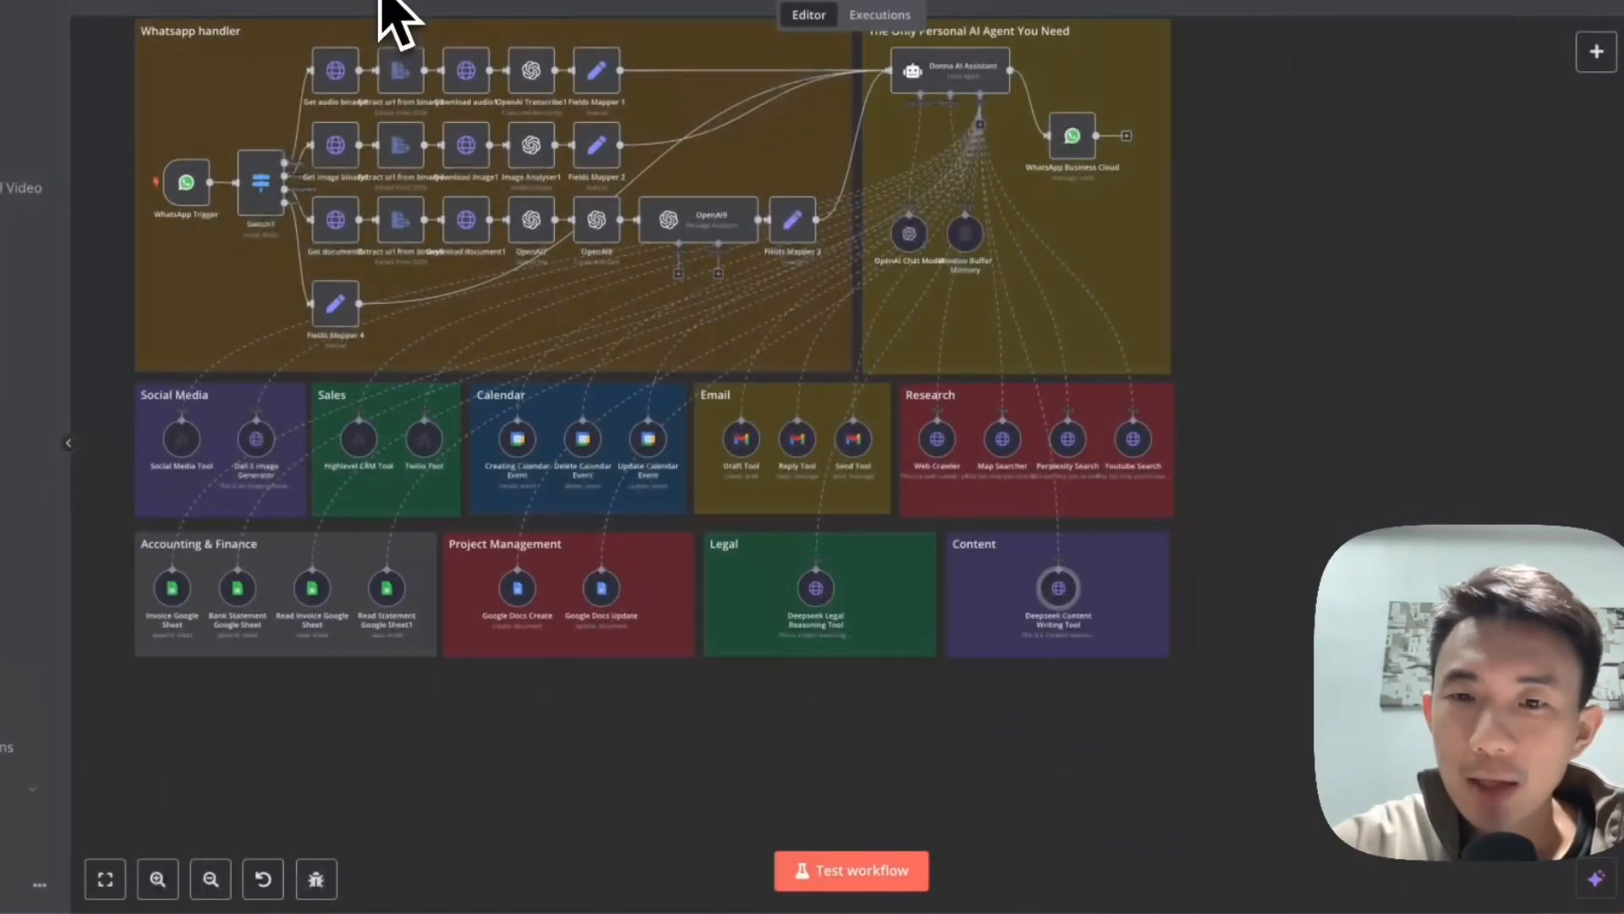
- Switch to the Andynocode Premium community page on Skool and review its membership details and list of benefits
scroll(1033, 598, up, 2)
scroll(1033, 598, up, 1)
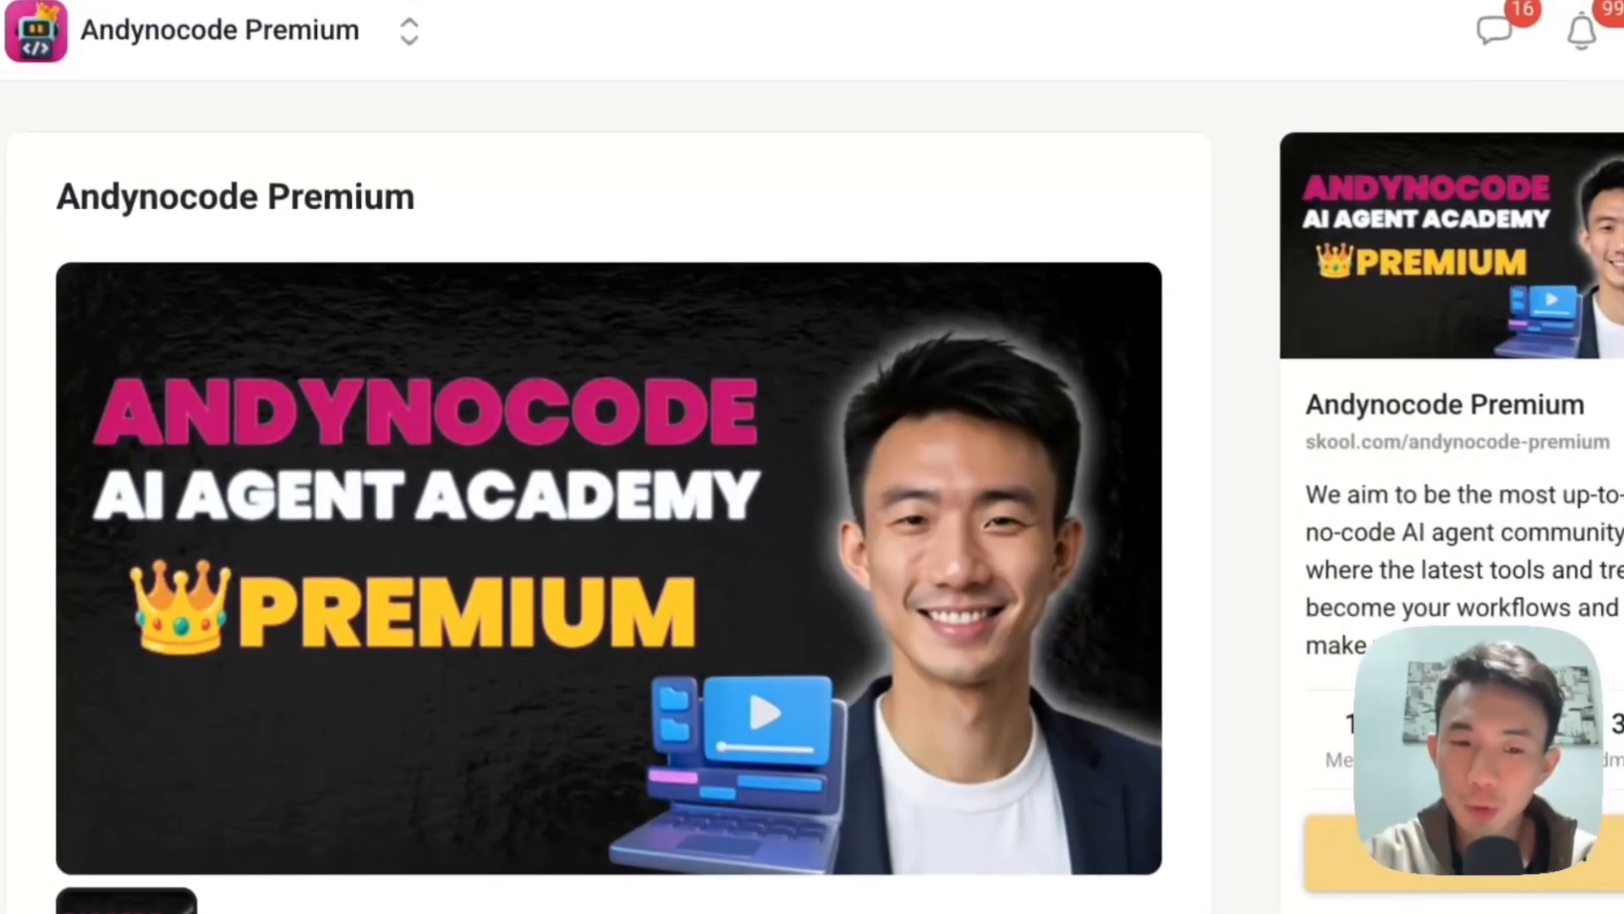
scroll(808, 652, down, 6)
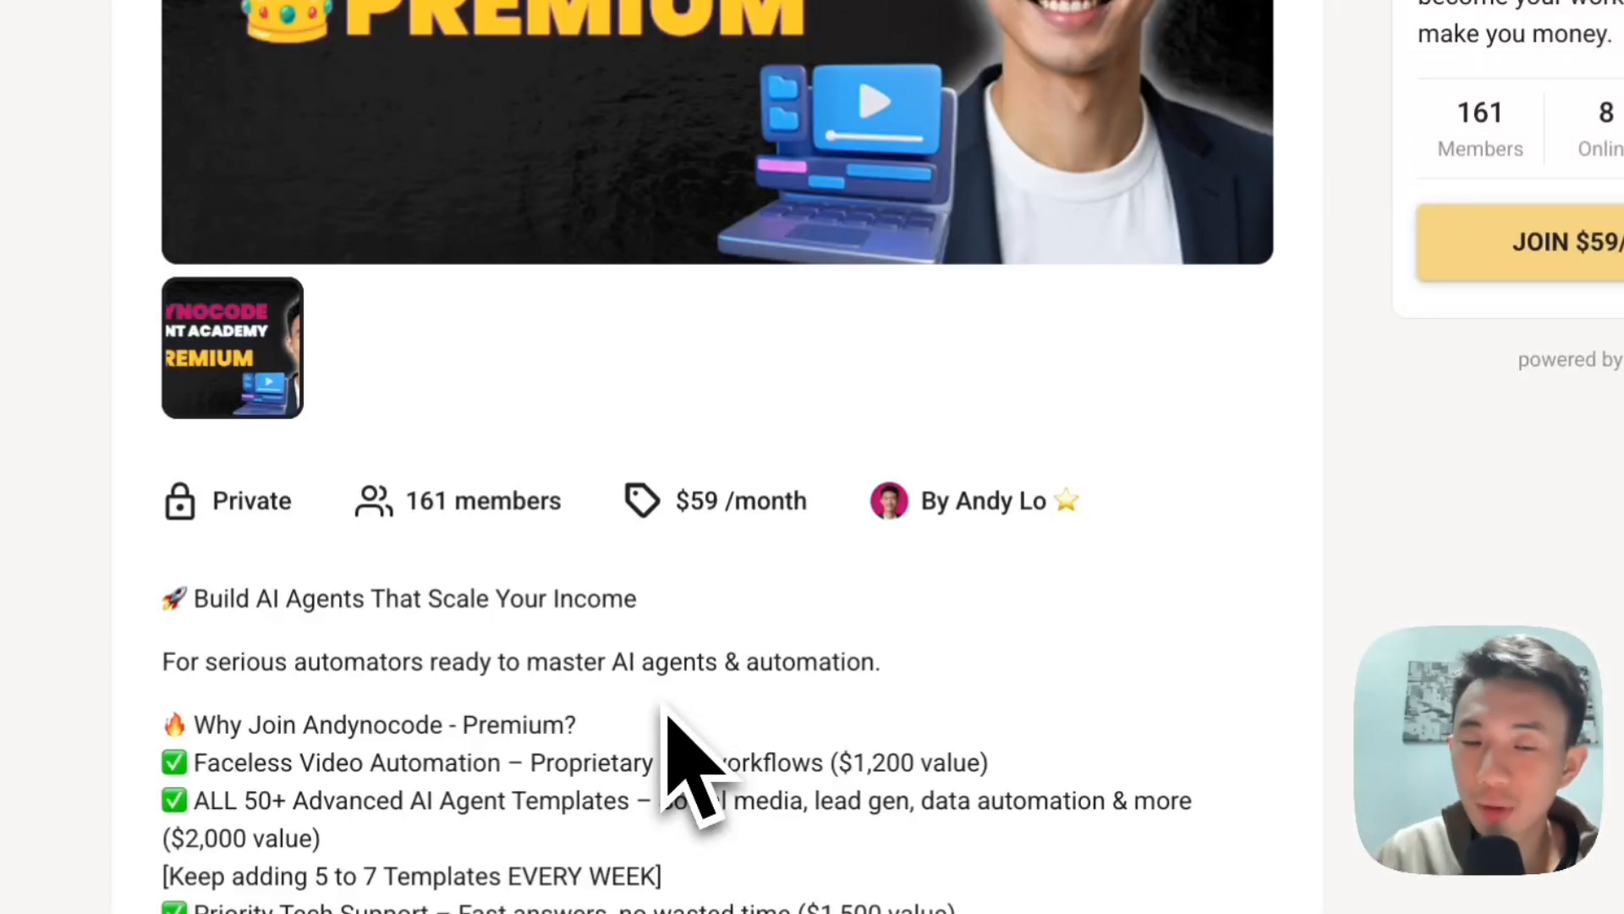
scroll(666, 715, down, 1)
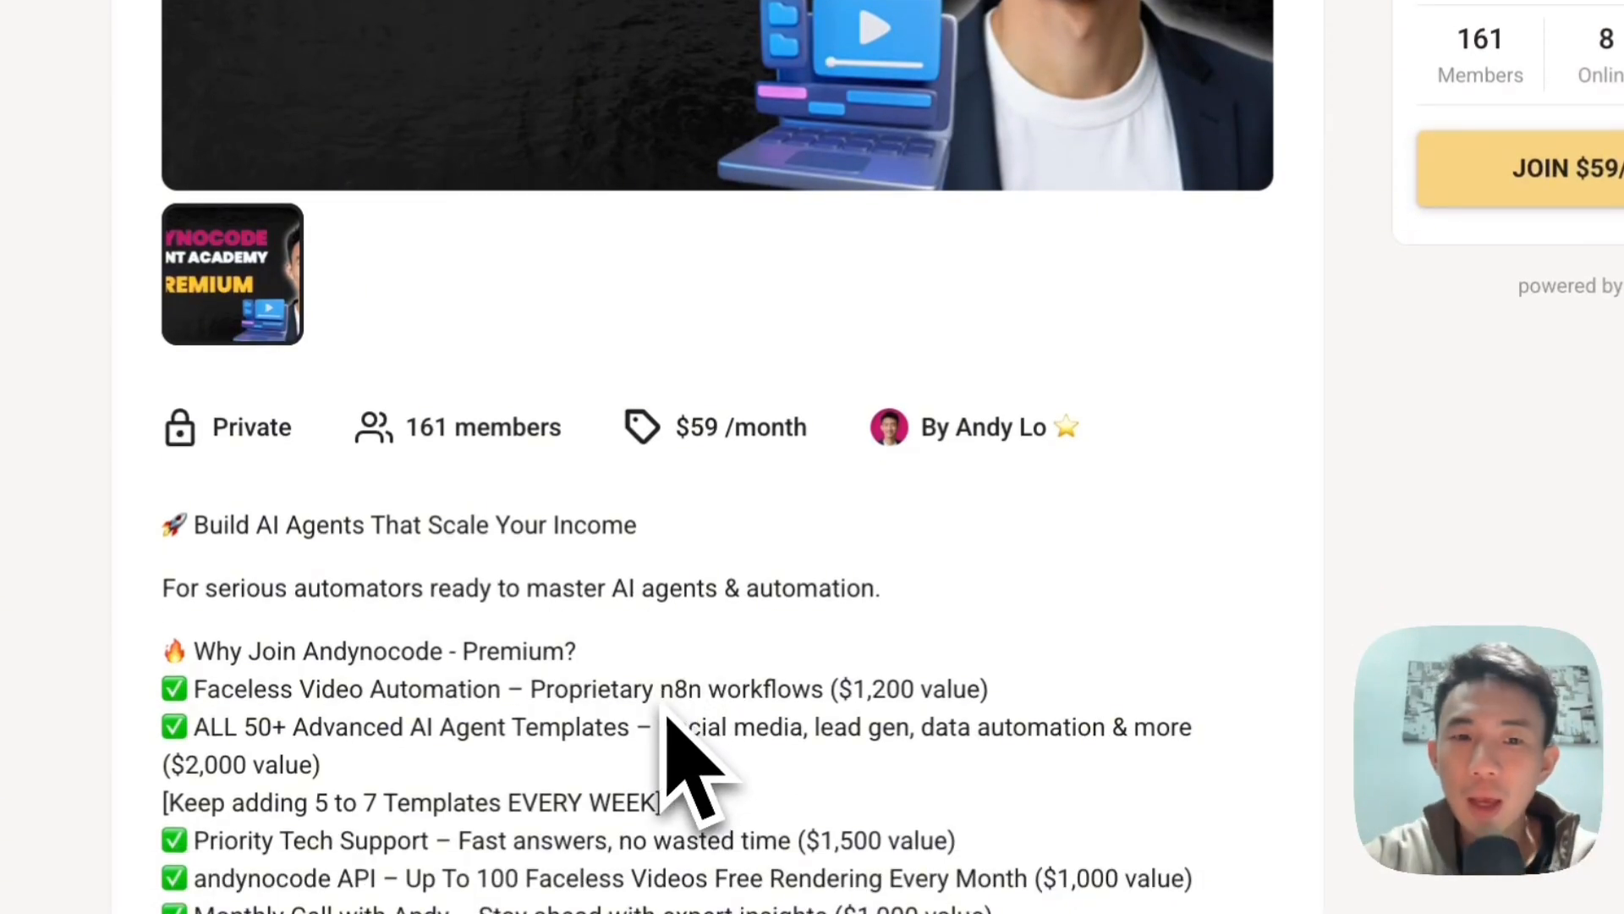